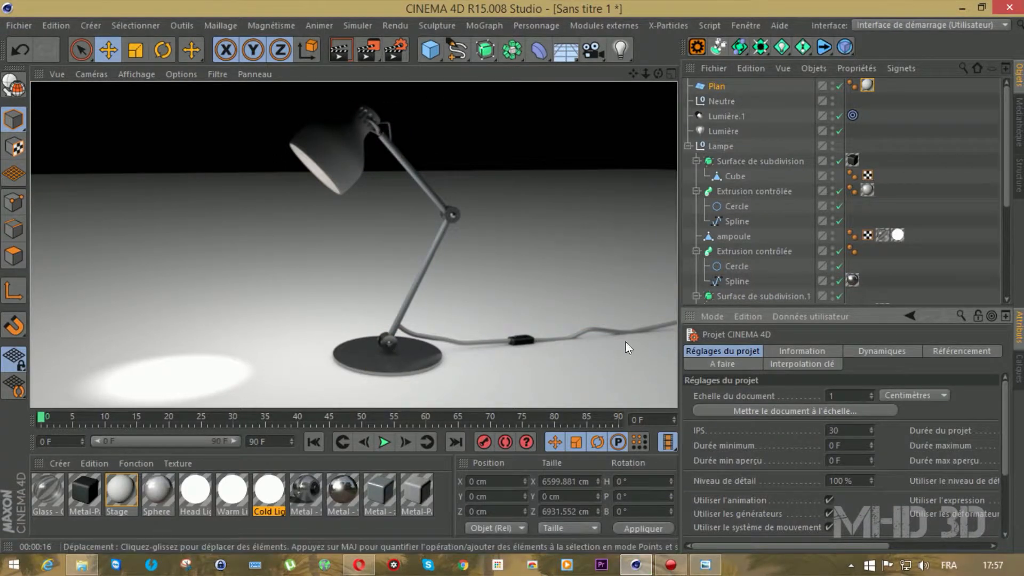
Create a new project and add a disc primitive enlarged to an outer radius of about 175 cm.
click(33, 26)
click(38, 46)
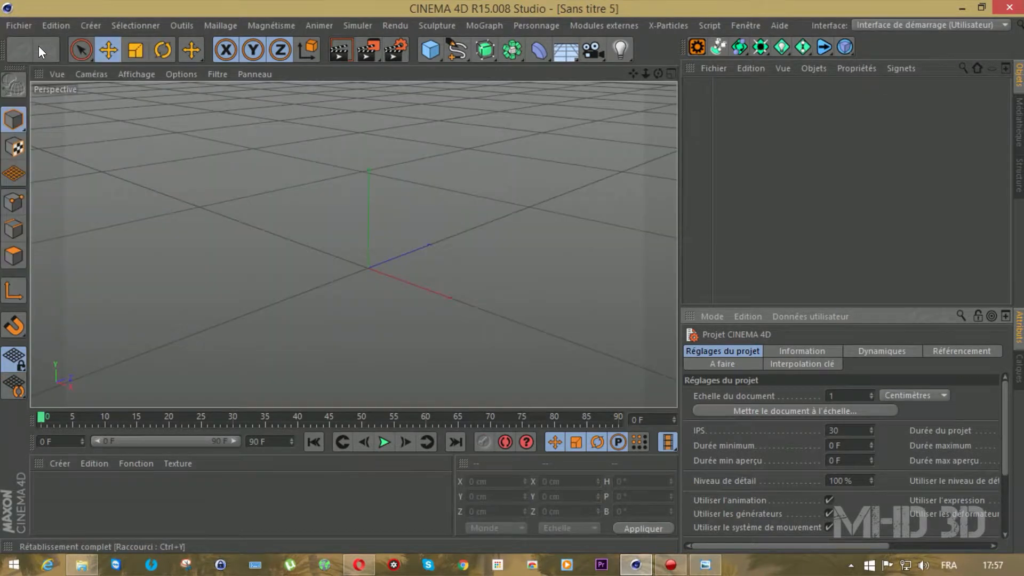
click(423, 58)
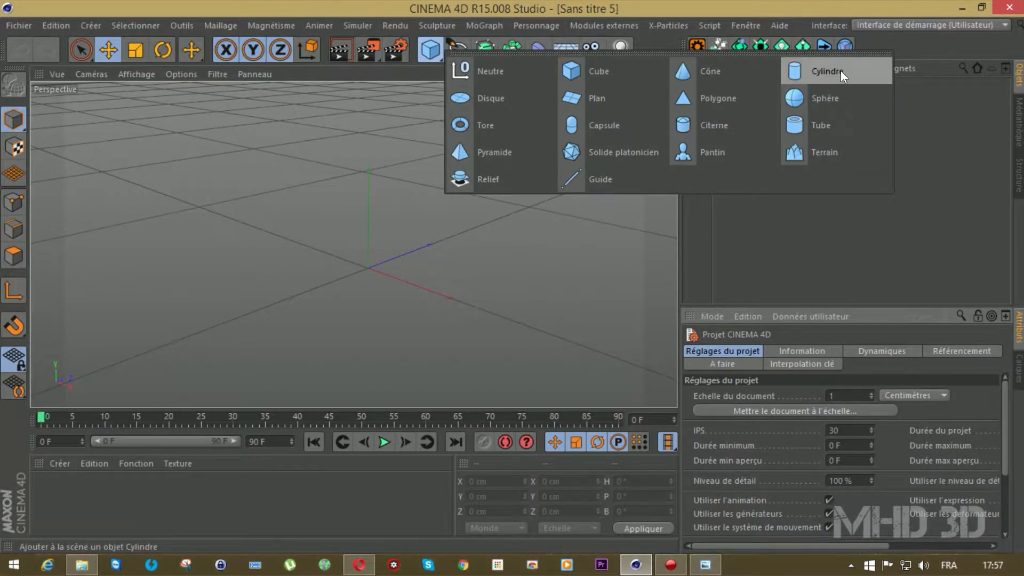
click(499, 97)
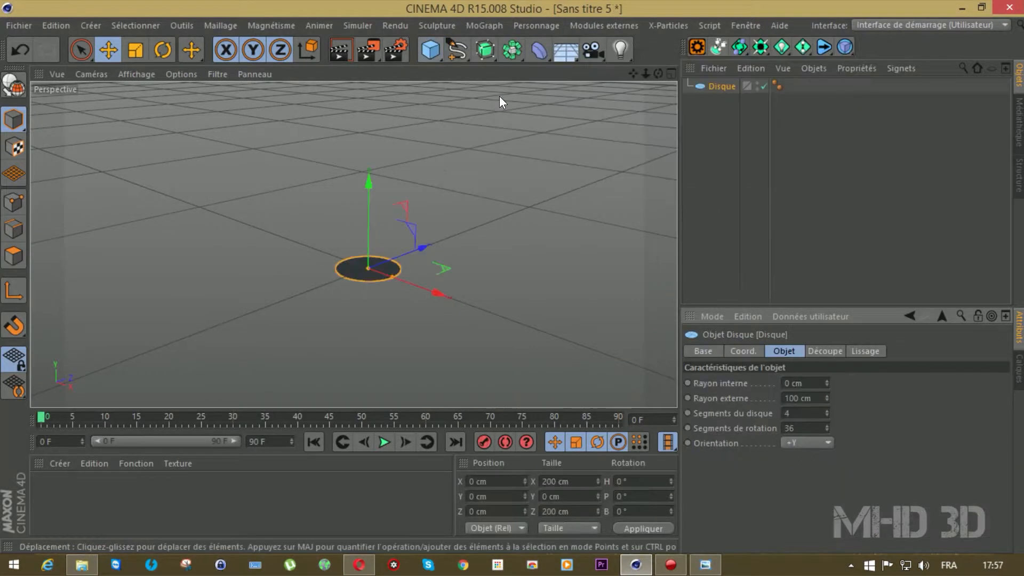
drag(390, 277, 410, 283)
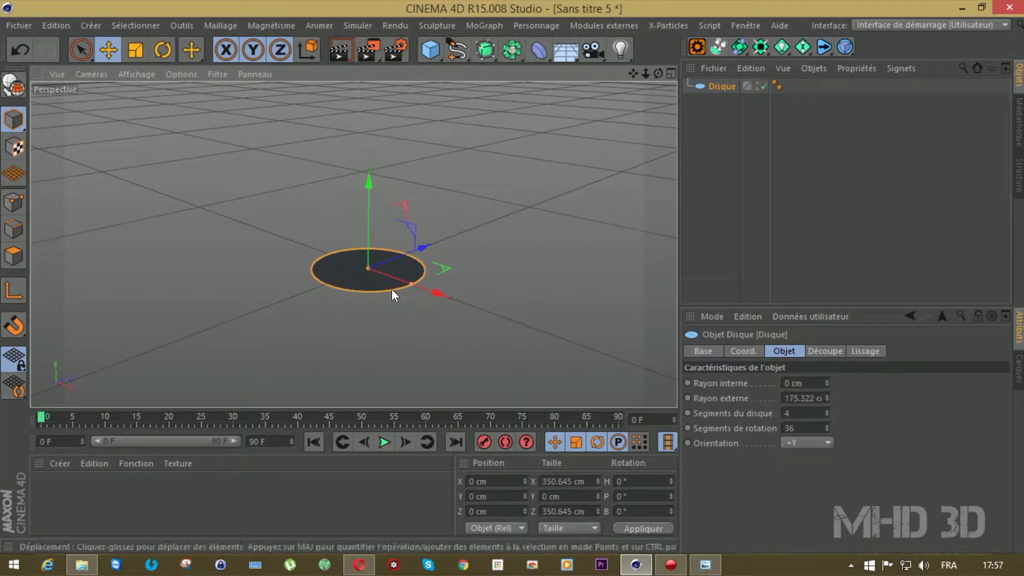
Make the disc editable and switch to polygon mode with the brush selection tool (Pinceau de sélection).
click(16, 88)
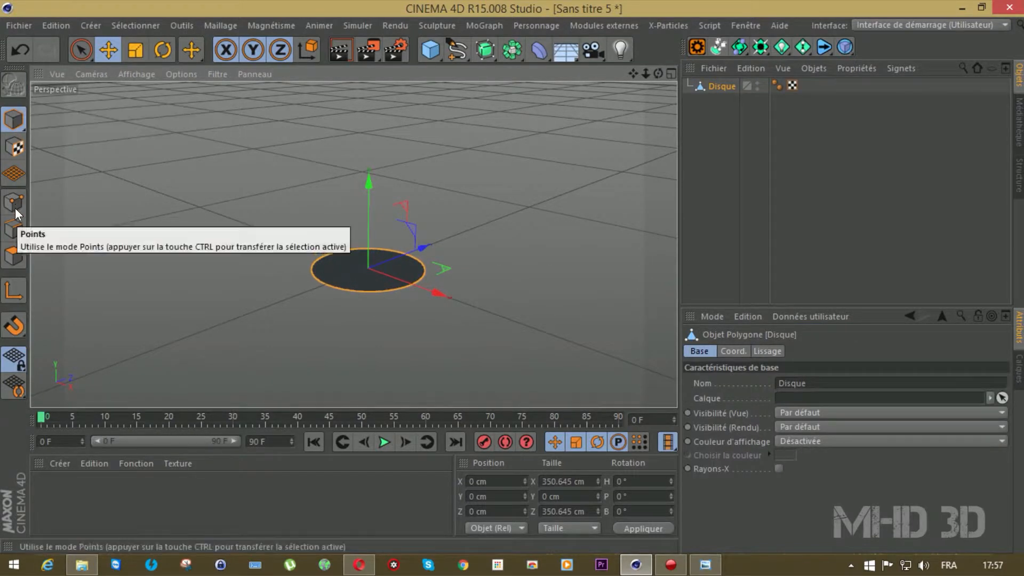
click(15, 258)
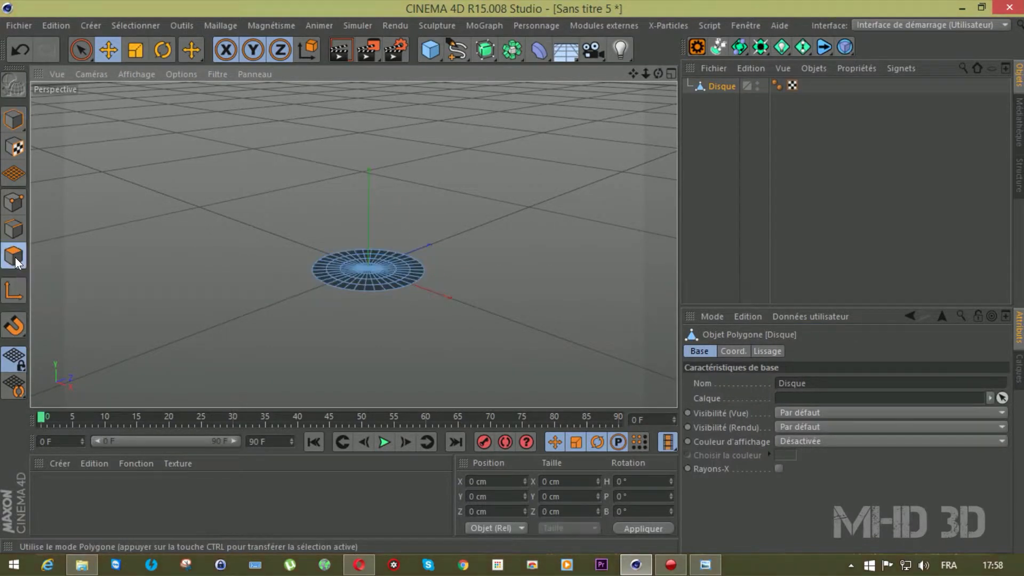
click(73, 60)
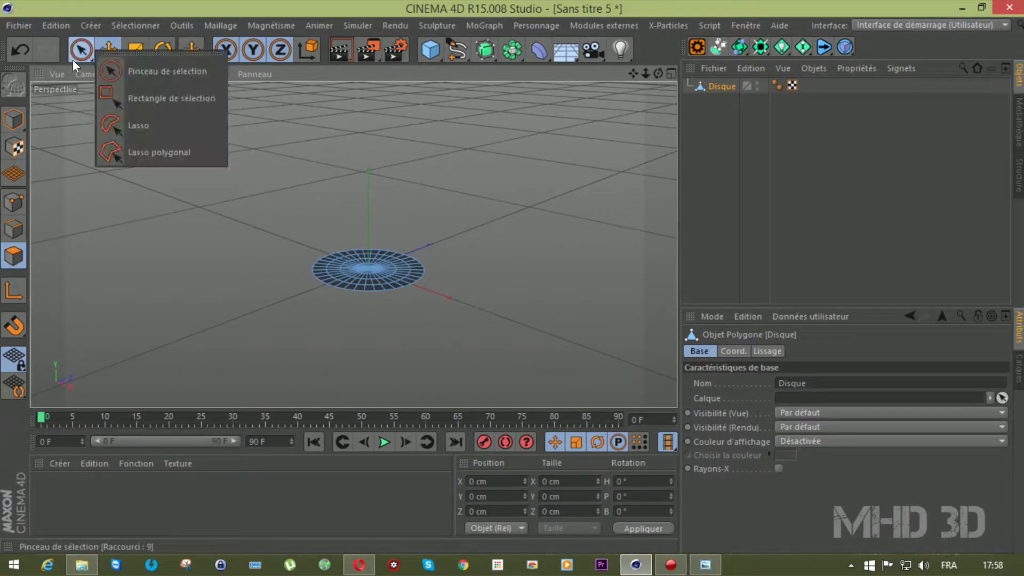
click(166, 71)
Try to select the disc's polygons with the selection brush, undoing the accidental shift of the painted polygons.
scroll(368, 262, up, 5)
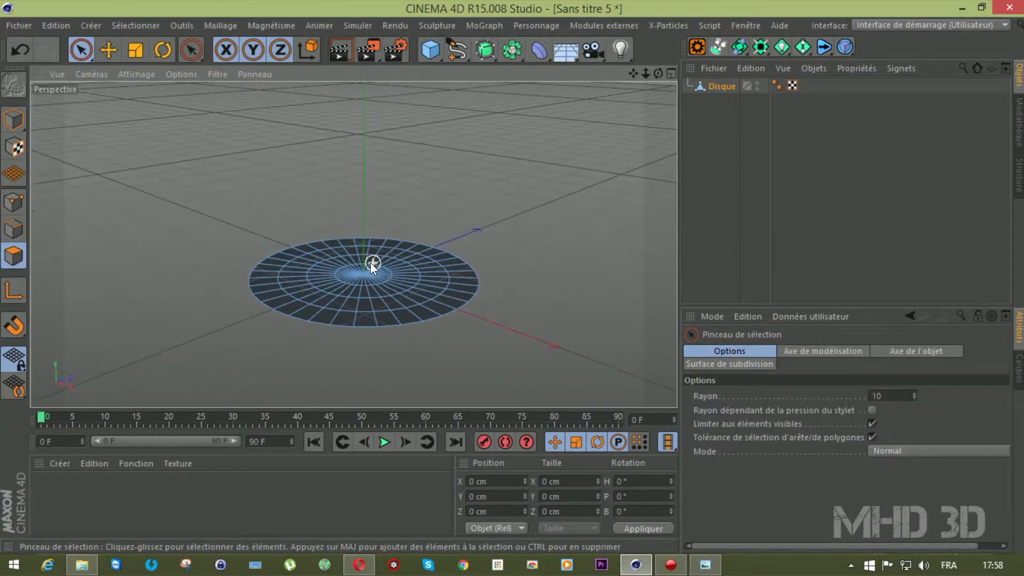
mouse_move(368, 262)
mouse_down()
mouse_move(369, 247)
mouse_move(435, 283)
mouse_move(431, 303)
mouse_up()
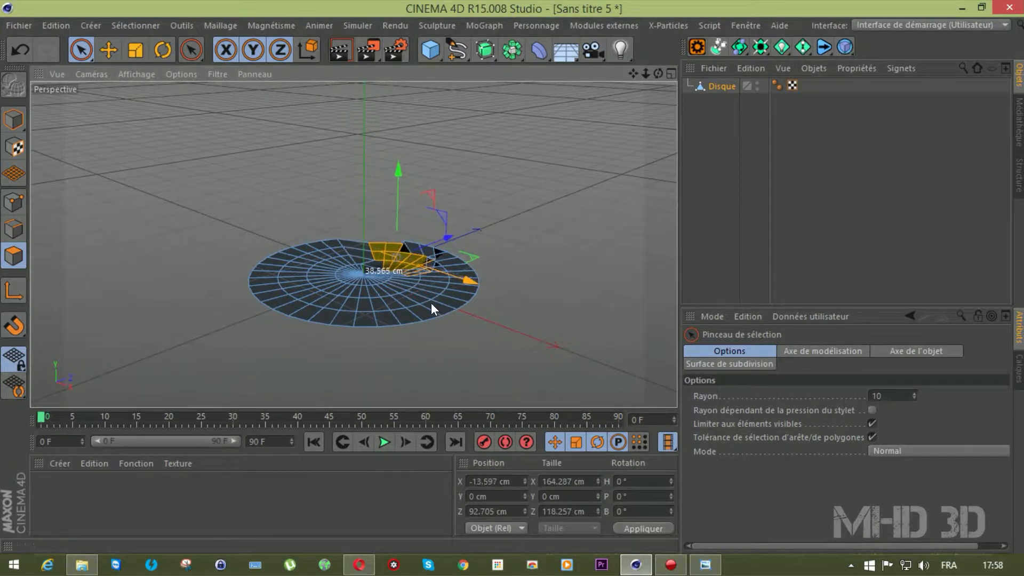
click(24, 44)
drag(282, 246, 320, 304)
key(ctrl+a)
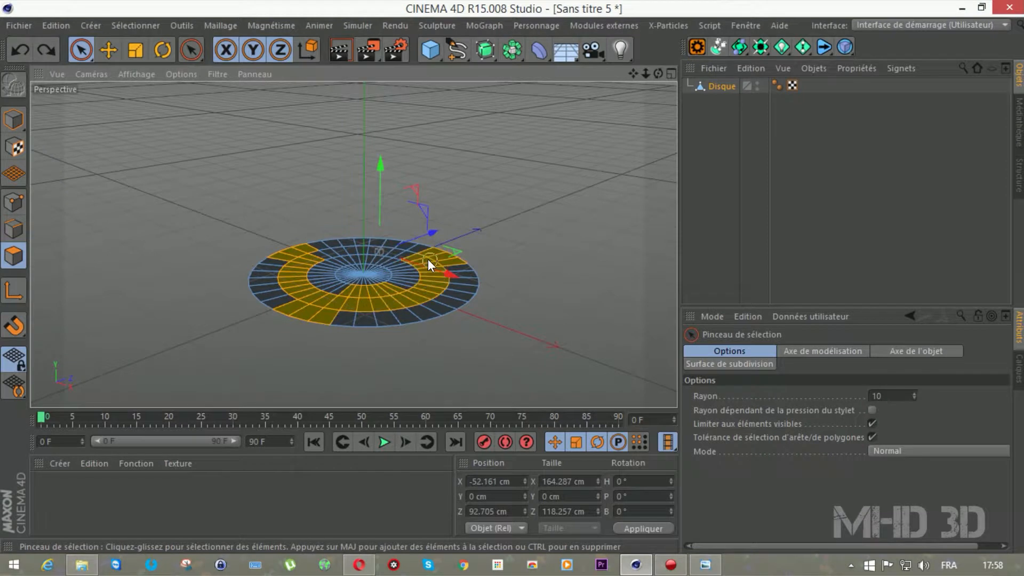
click(409, 280)
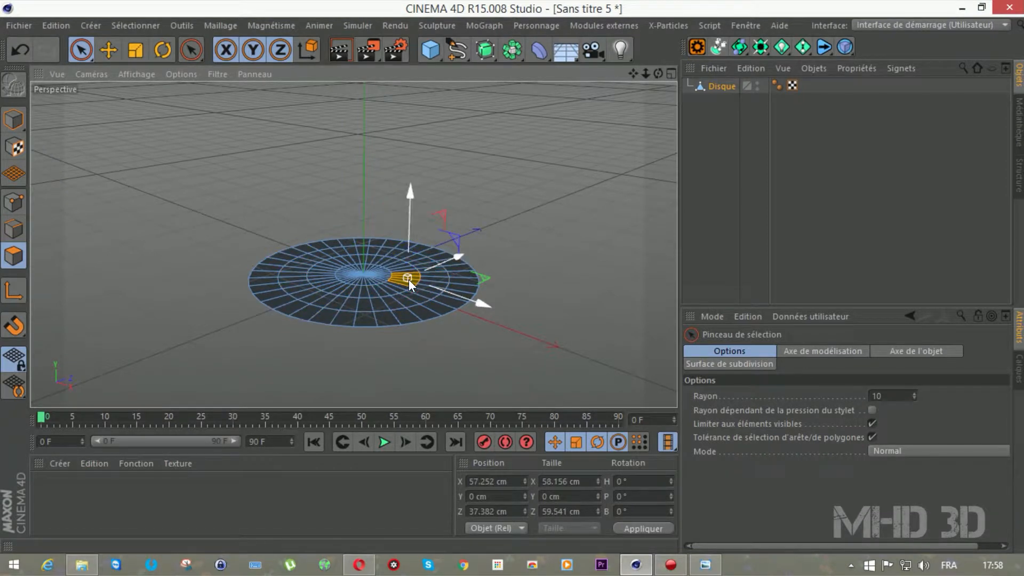
Select all of the disc's polygons and activate the Extrude tool (Extrusion).
key(ctrl+a)
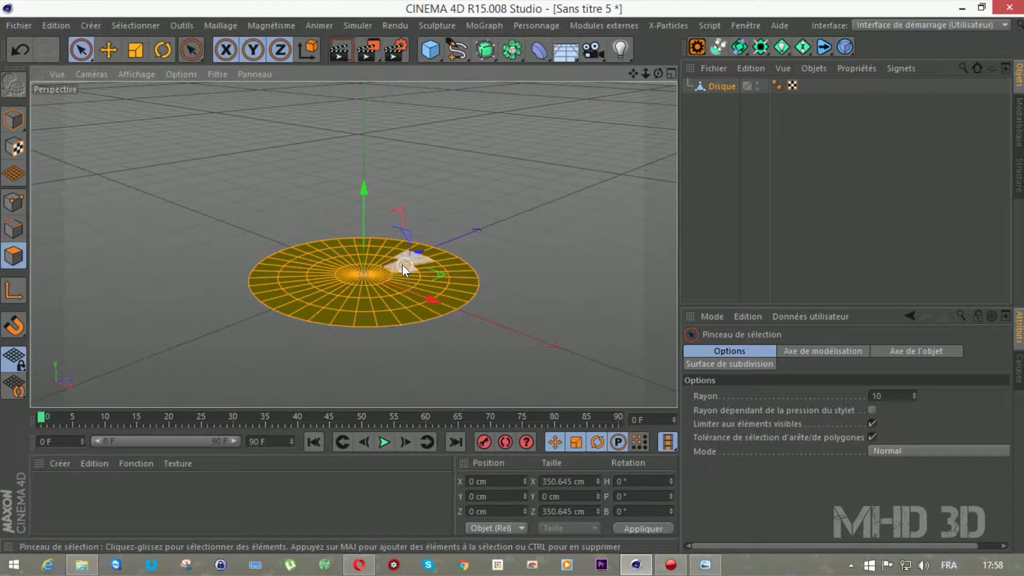
right_click(471, 192)
click(497, 272)
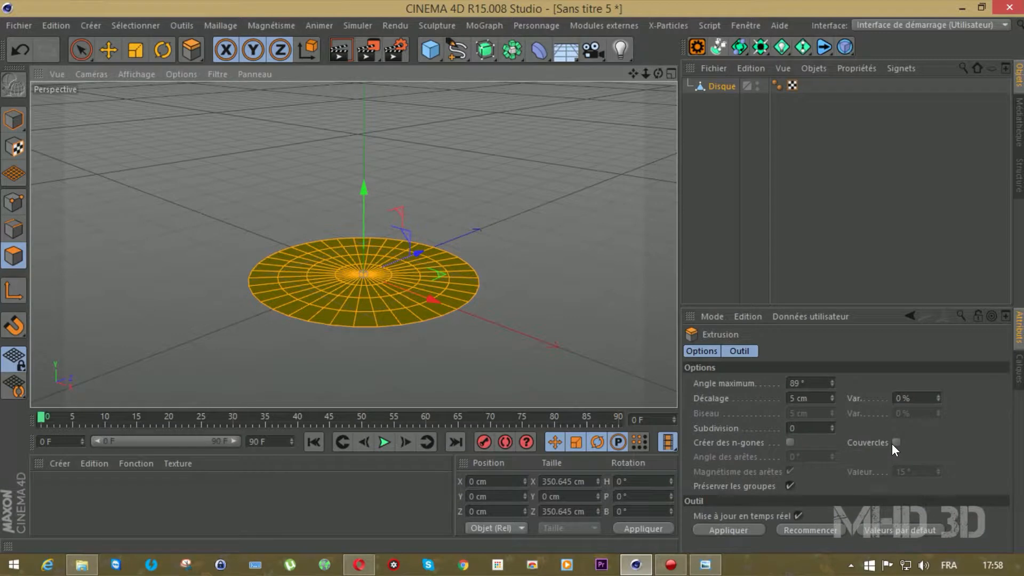
Try to extrude the disc's polygons by about 19.7 cm without caps, inspect the underside and undo the extrusion.
drag(658, 73, 641, 86)
drag(523, 258, 523, 258)
scroll(483, 312, up, 3)
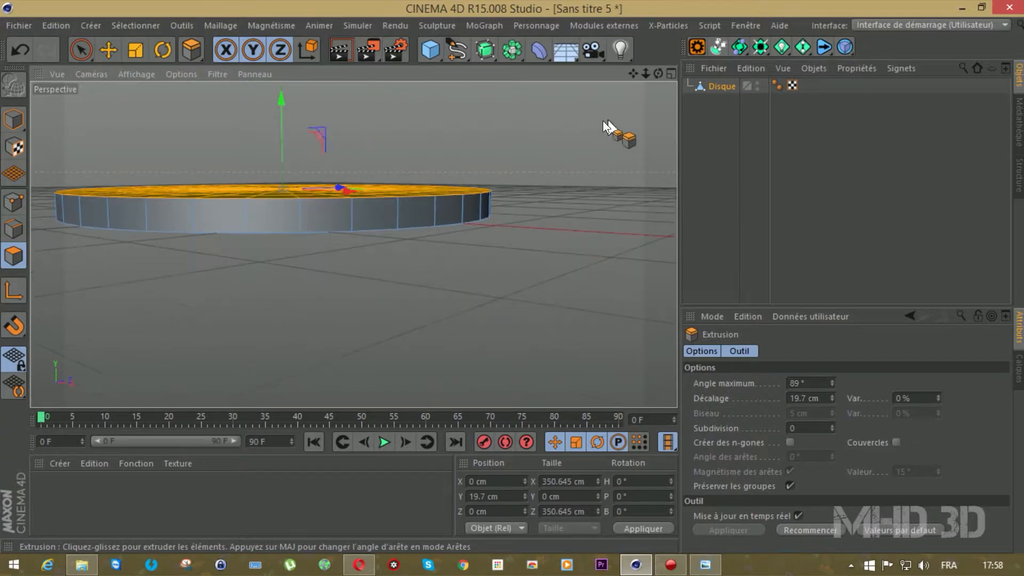
drag(658, 73, 654, 74)
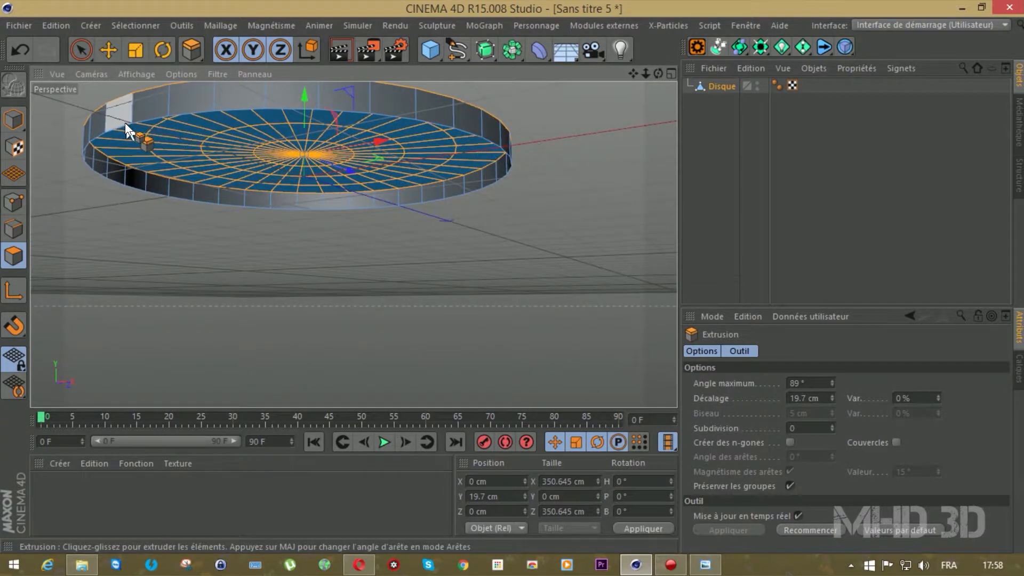
click(24, 55)
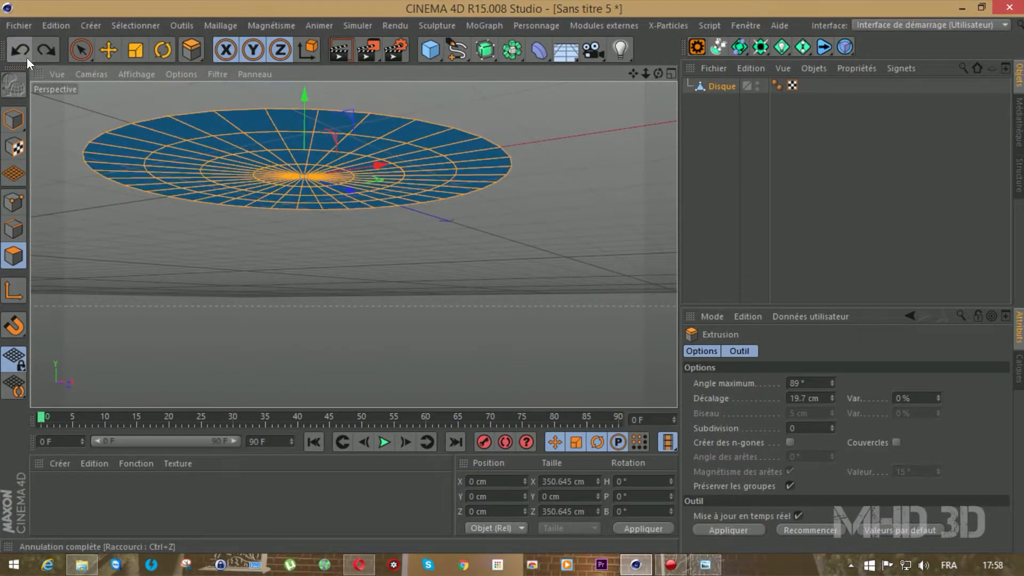
Enable caps (Couvercles) and extrude the disc's polygons by about 19.6 cm.
click(896, 442)
drag(650, 302, 555, 231)
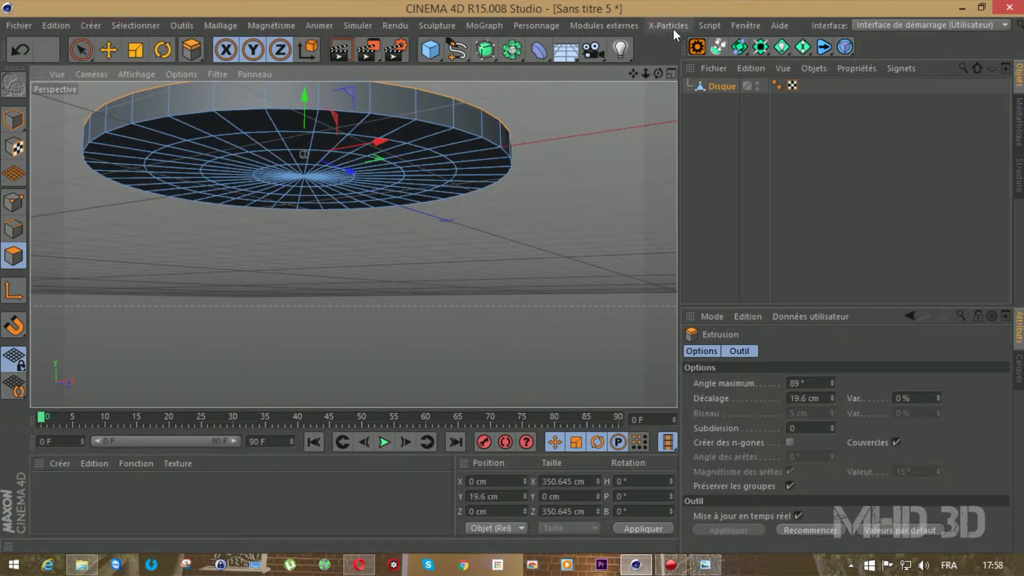
mouse_move(658, 74)
mouse_down()
mouse_move(656, 136)
mouse_move(642, 76)
mouse_move(597, 76)
mouse_move(650, 79)
mouse_up()
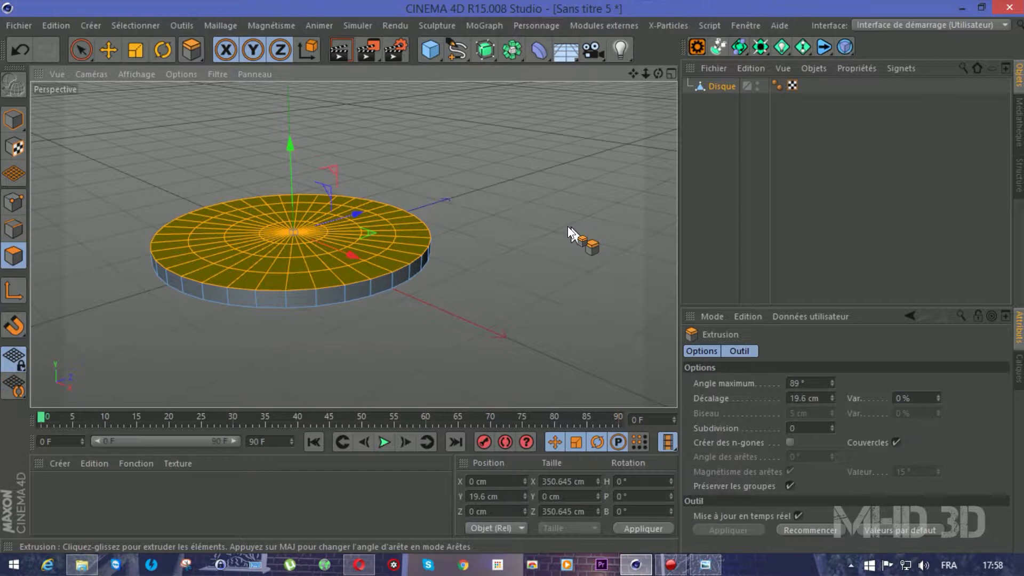
Bevel the disc's top polygons with an offset and extrusion of about 22.2 cm, and check the lamp reference photo.
right_click(483, 205)
click(509, 259)
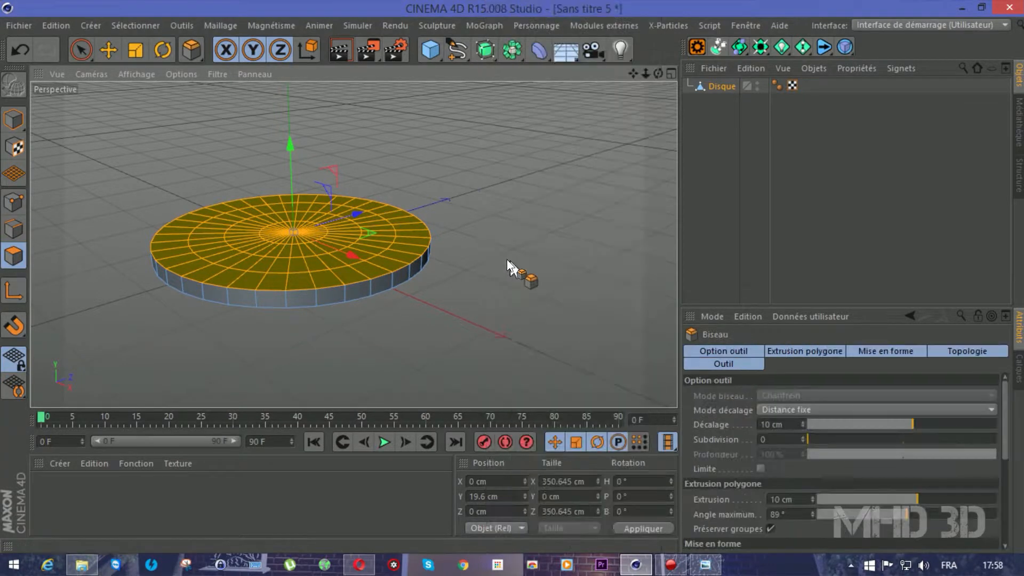
drag(506, 259, 597, 259)
drag(658, 73, 597, 76)
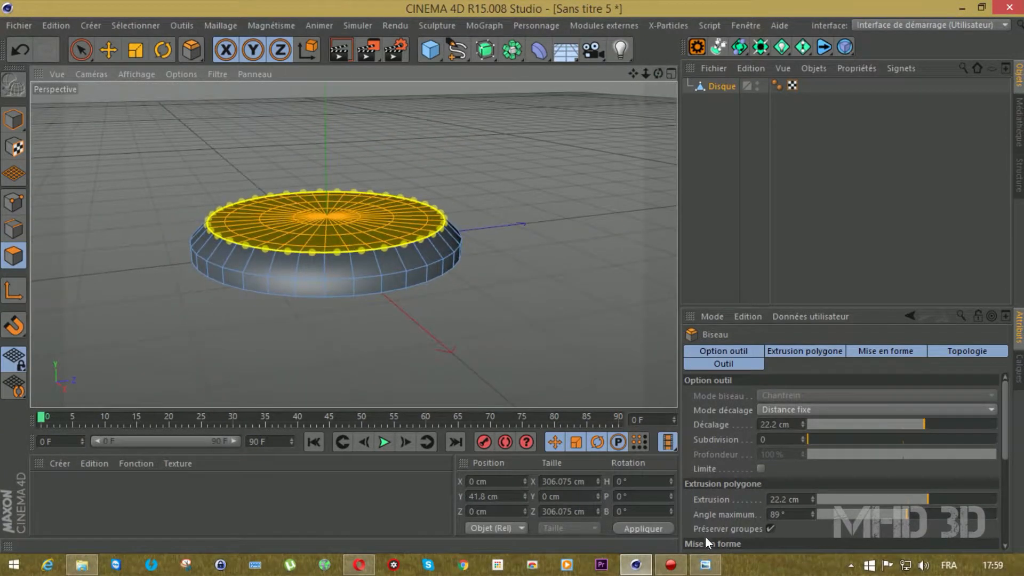
click(707, 563)
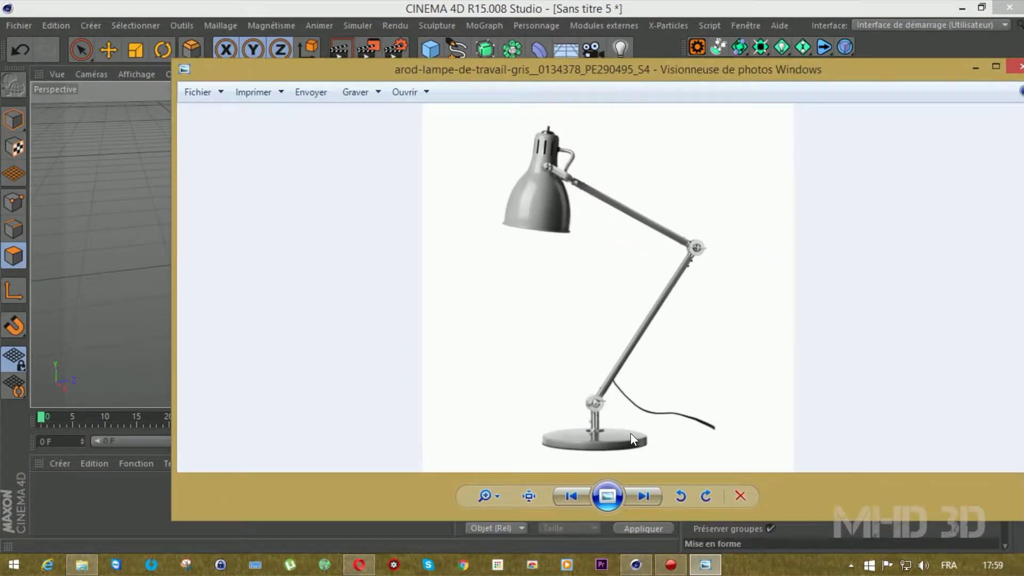
drag(883, 65, 1023, 107)
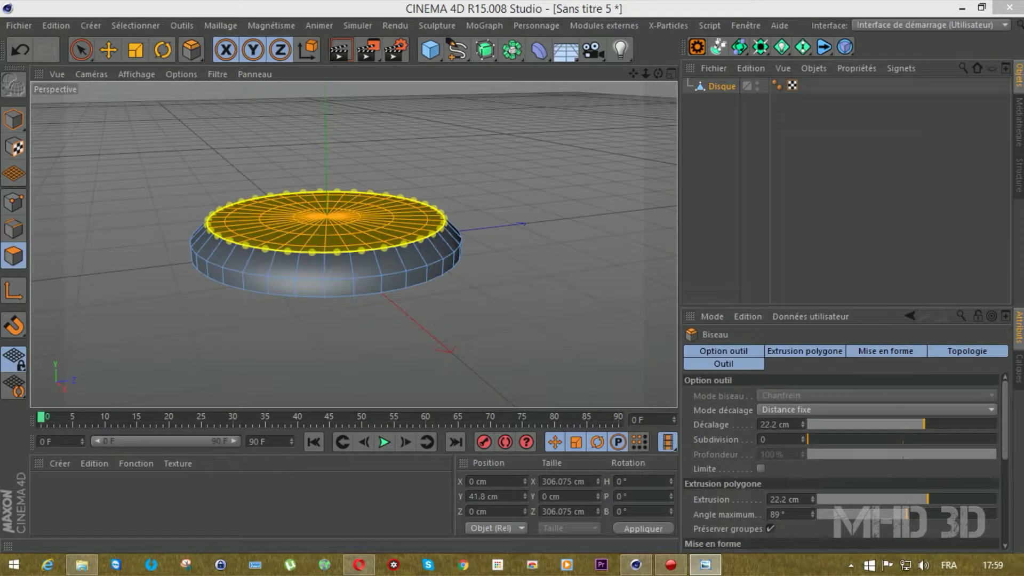
Try an inner extrusion (Extrusion interne) on the top polygons and undo it.
right_click(496, 194)
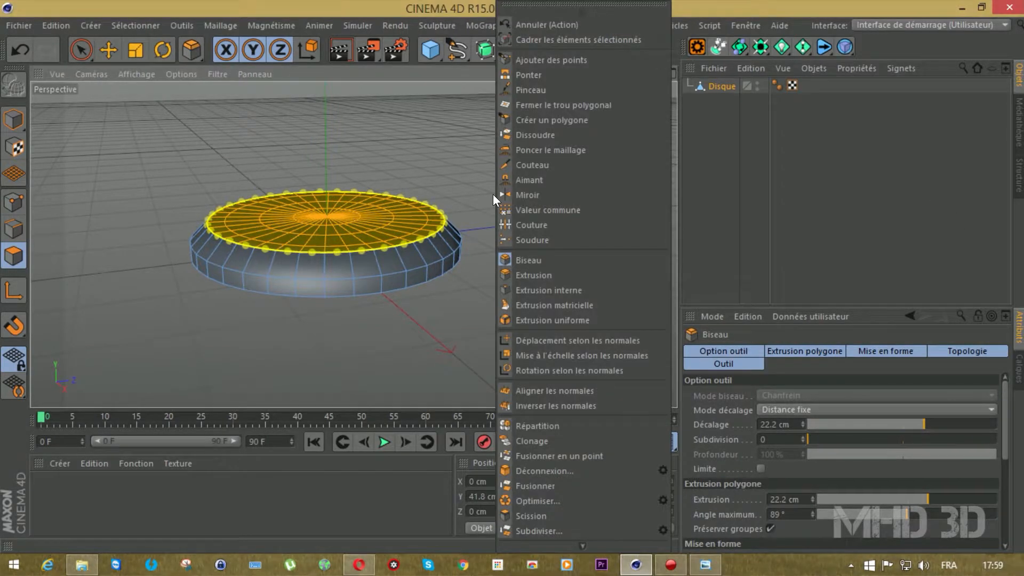
click(542, 291)
drag(522, 283, 608, 282)
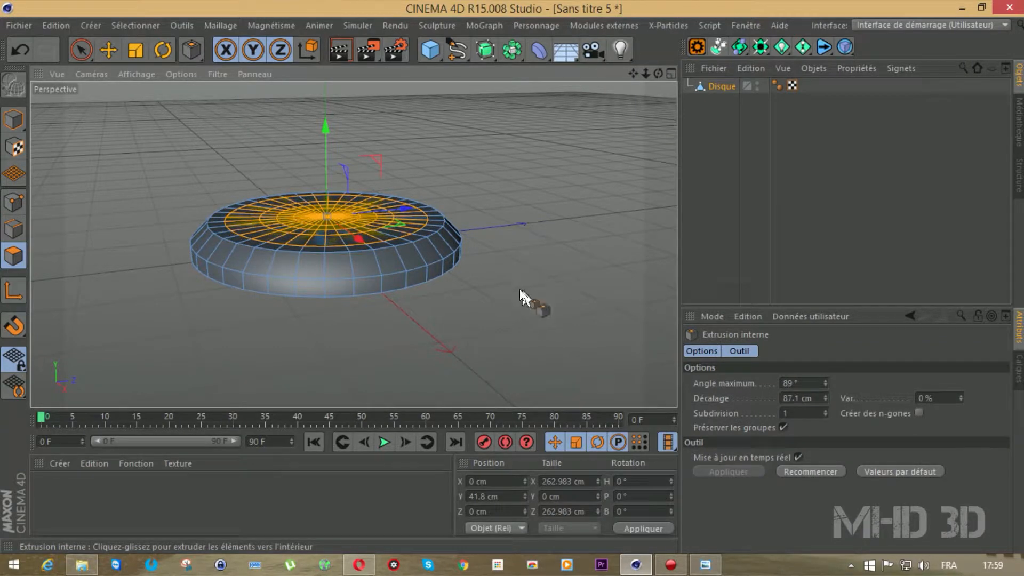
click(17, 53)
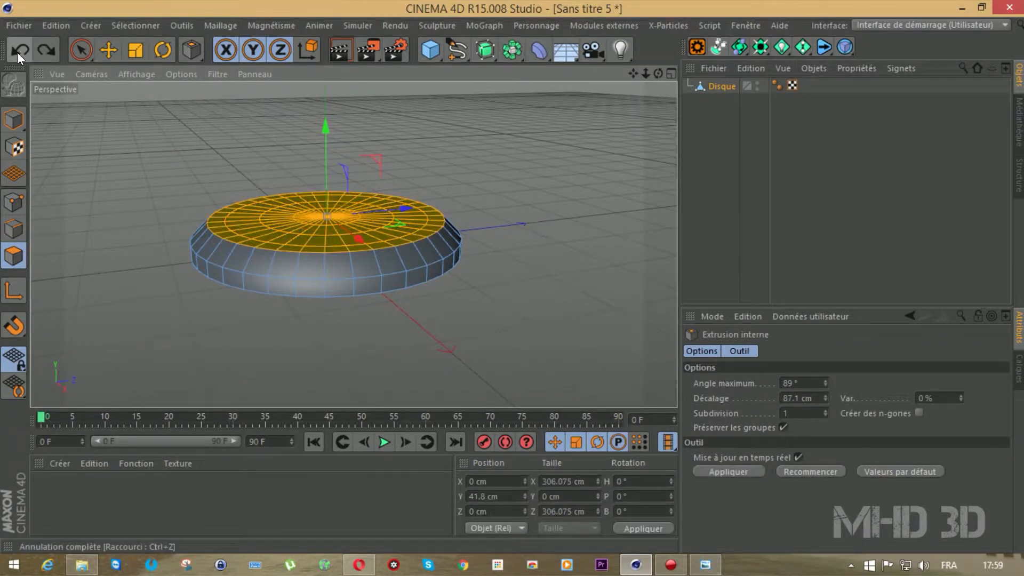
click(17, 53)
click(39, 49)
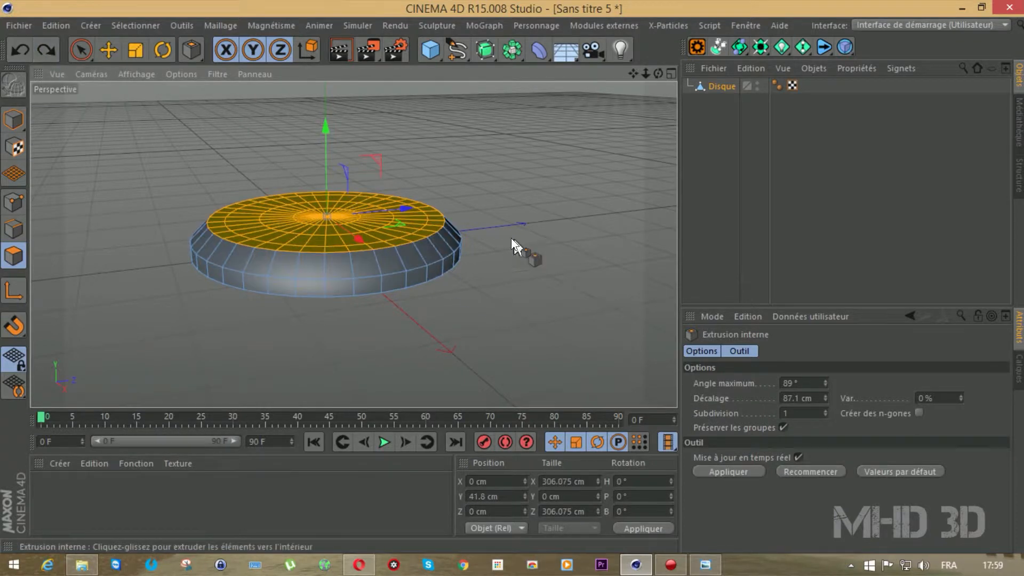
Select the full innermost circle of polygons on the top face with the selection brush, checking it from the top view.
scroll(524, 204, up, 2)
click(80, 50)
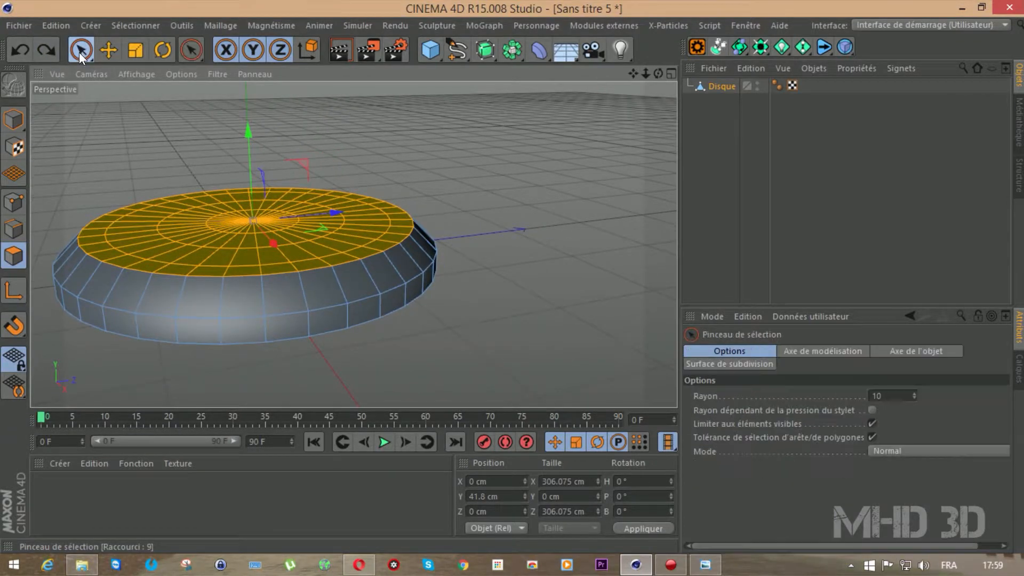
click(226, 224)
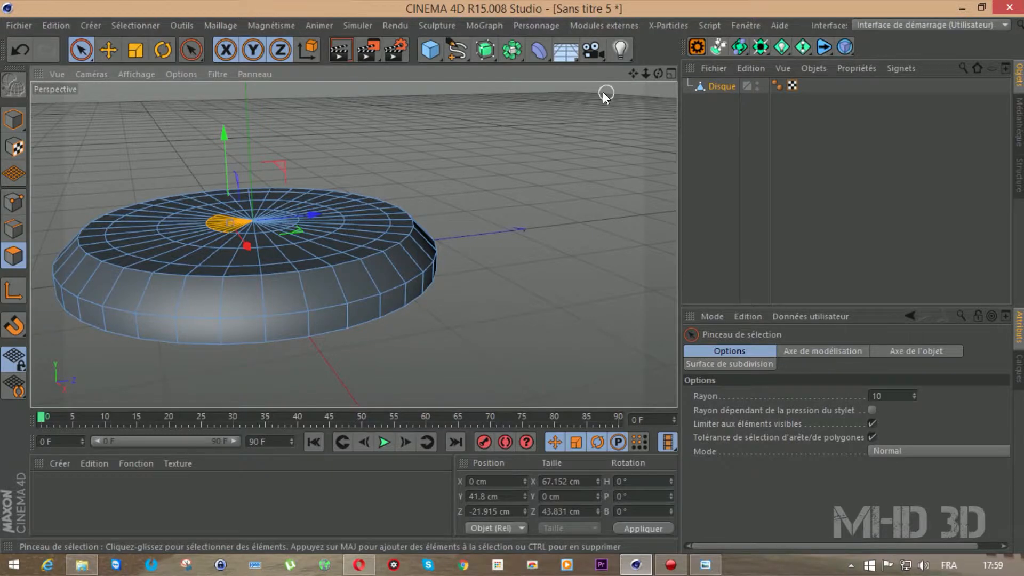
key(F2)
scroll(360, 282, up, 5)
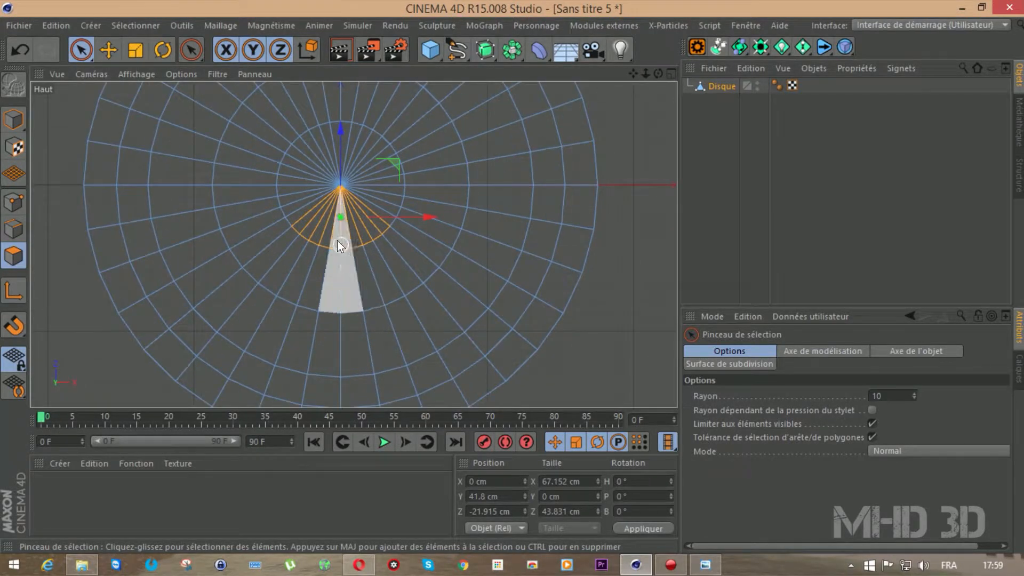
mouse_move(315, 206)
mouse_down()
mouse_move(350, 175)
mouse_move(385, 194)
mouse_up()
key(F1)
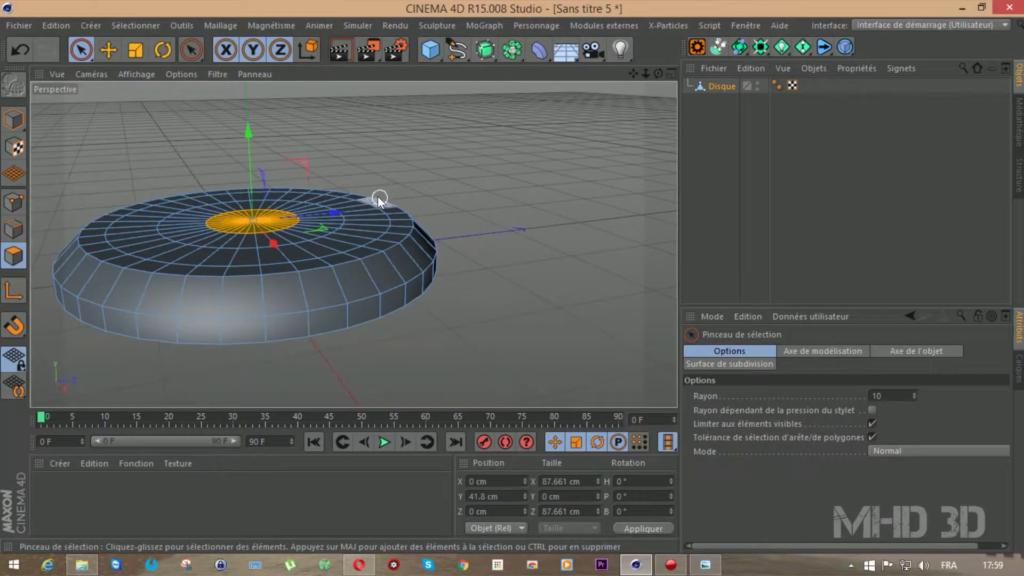
Extrude the central circle of polygons upward by about 21.6 cm, undoing a plain upward move of them first.
drag(629, 73, 740, 87)
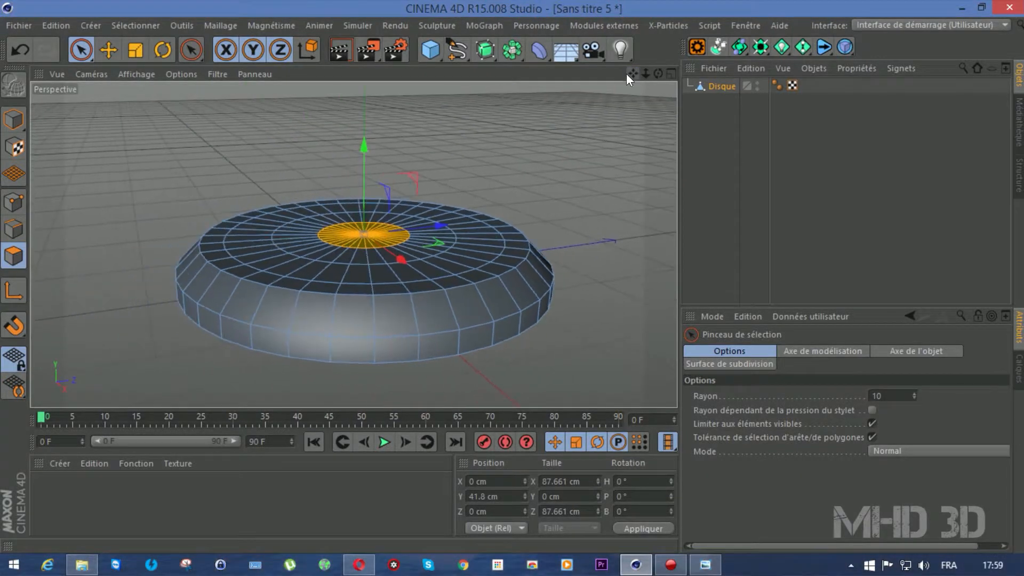
key(d)
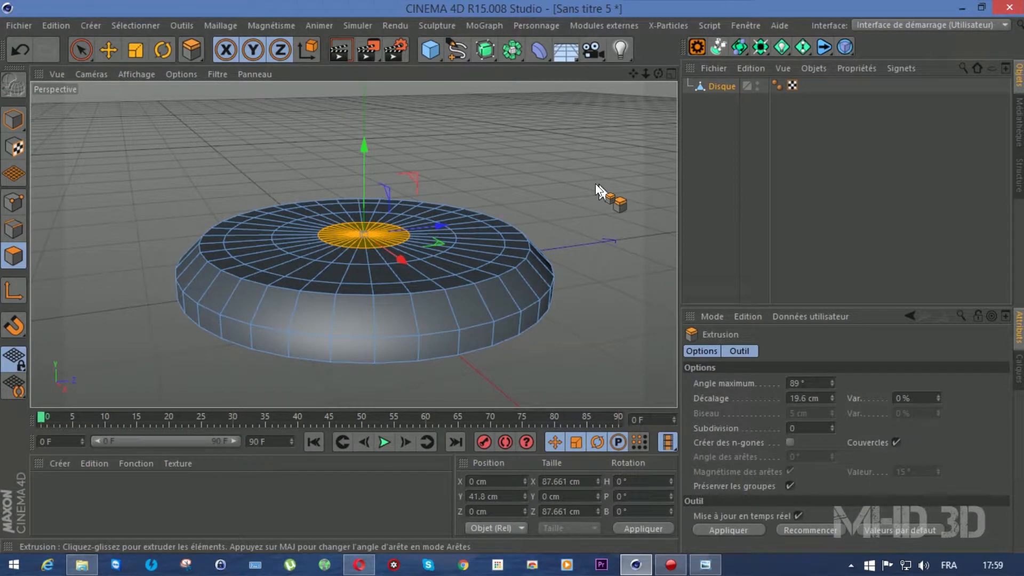
drag(360, 141, 374, 119)
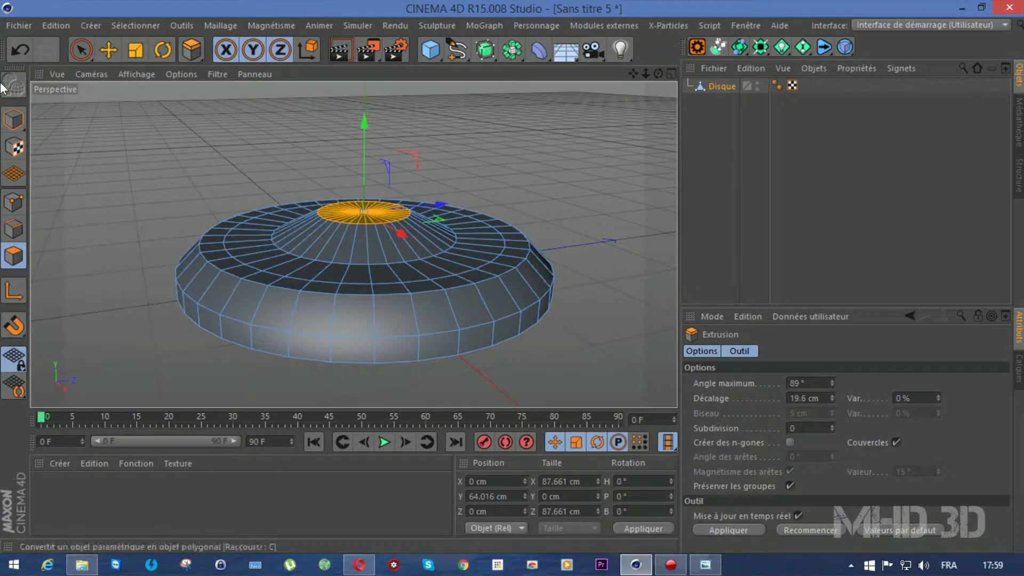
click(12, 55)
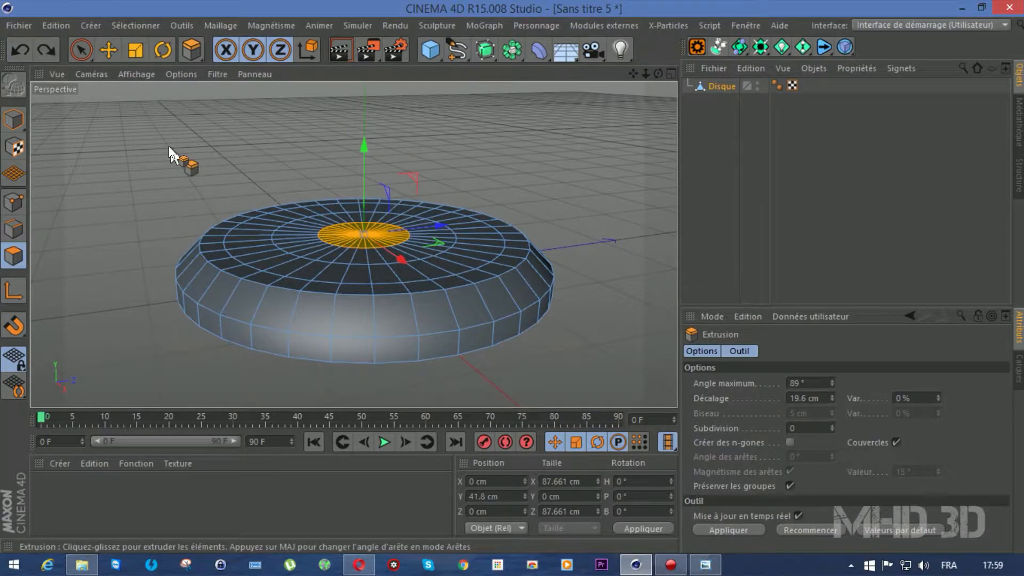
drag(170, 146, 227, 146)
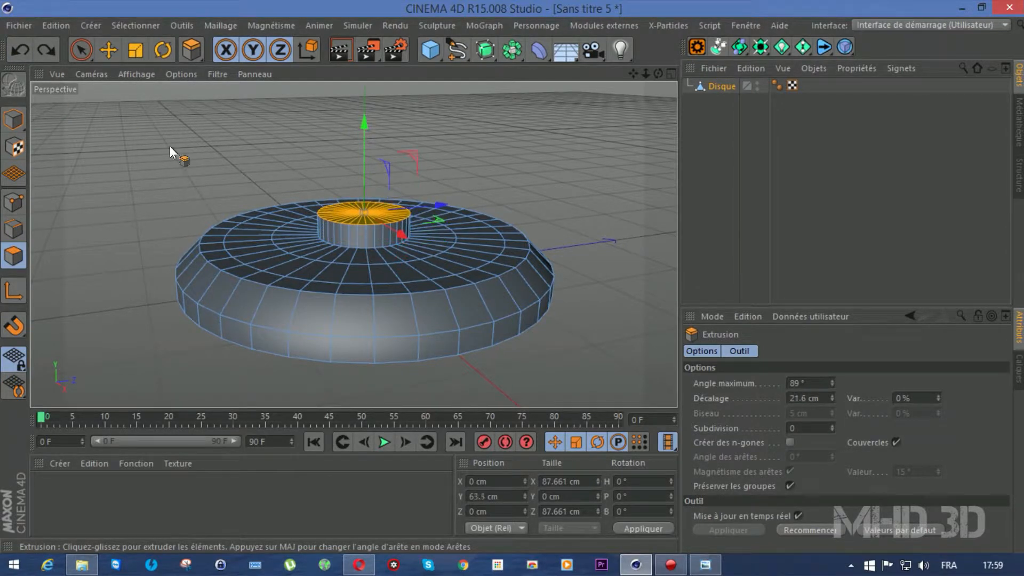
Extrude the raised central circle of the base upward by a further 8.9 cm.
drag(144, 172, 168, 171)
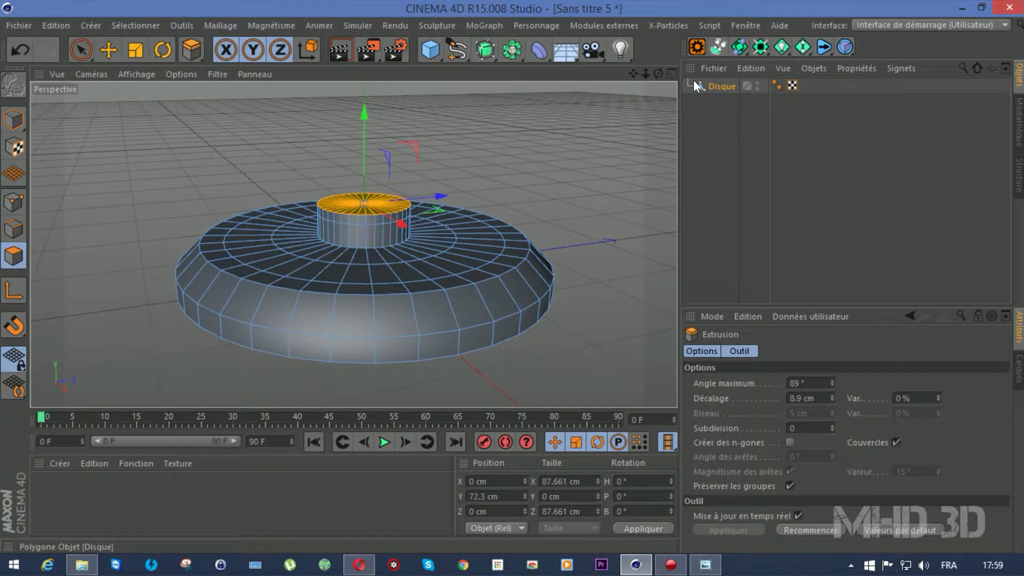
Add a cylinder and, in model mode, raise it above the base to a Y position of about 161 cm.
drag(645, 74, 626, 110)
drag(427, 53, 805, 78)
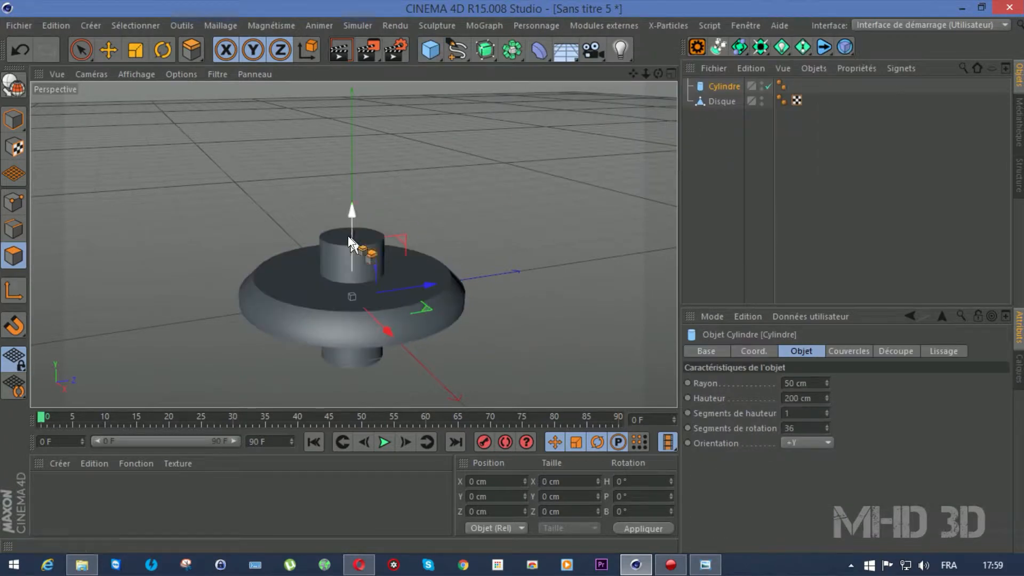
key(e)
click(14, 118)
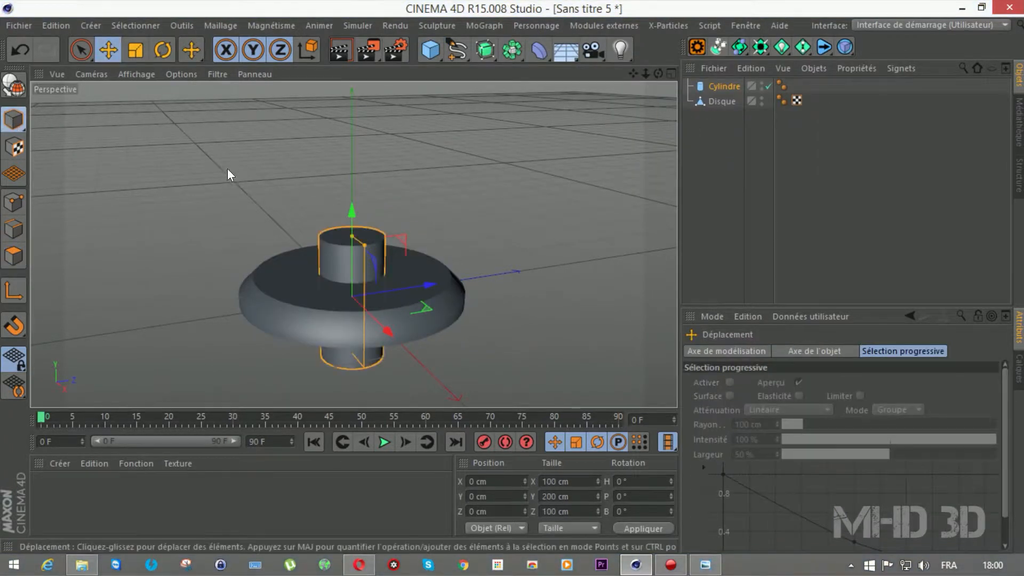
drag(350, 202, 350, 102)
Set the new cylinder's radius to 15 cm and its height to 104 cm.
click(727, 85)
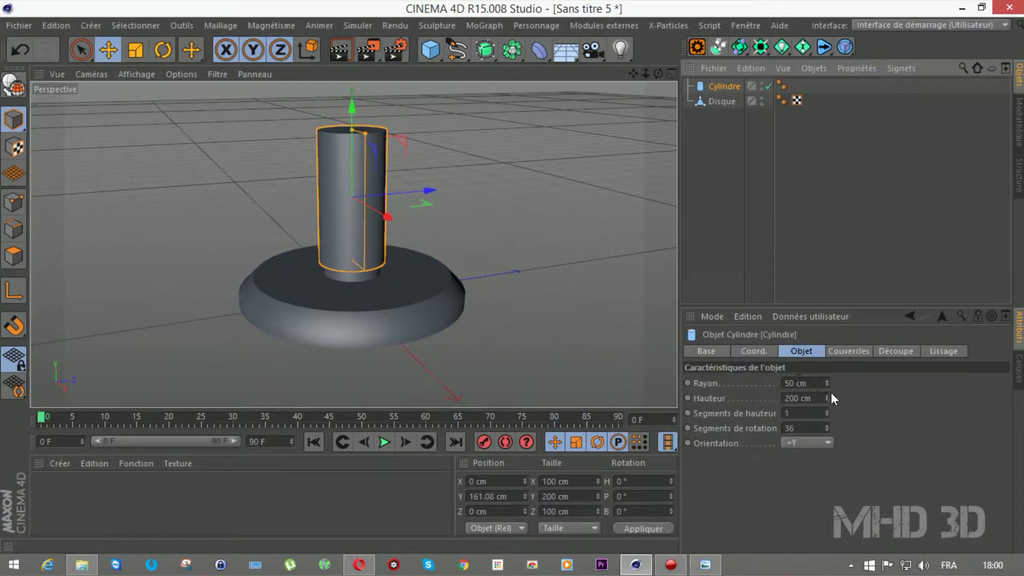
drag(826, 383, 826, 403)
text(15)
key(Return)
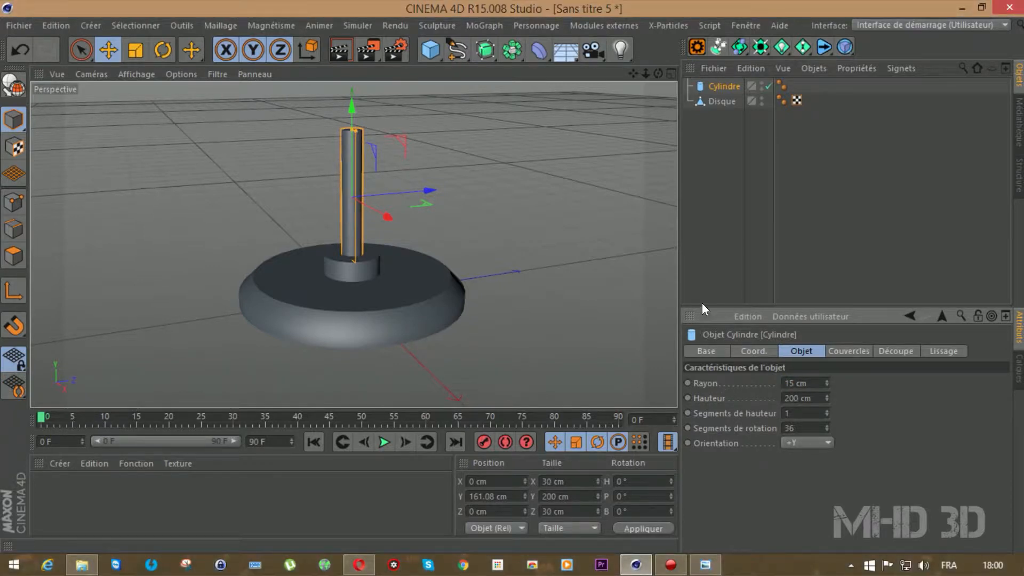
drag(645, 75, 576, 88)
drag(657, 75, 651, 48)
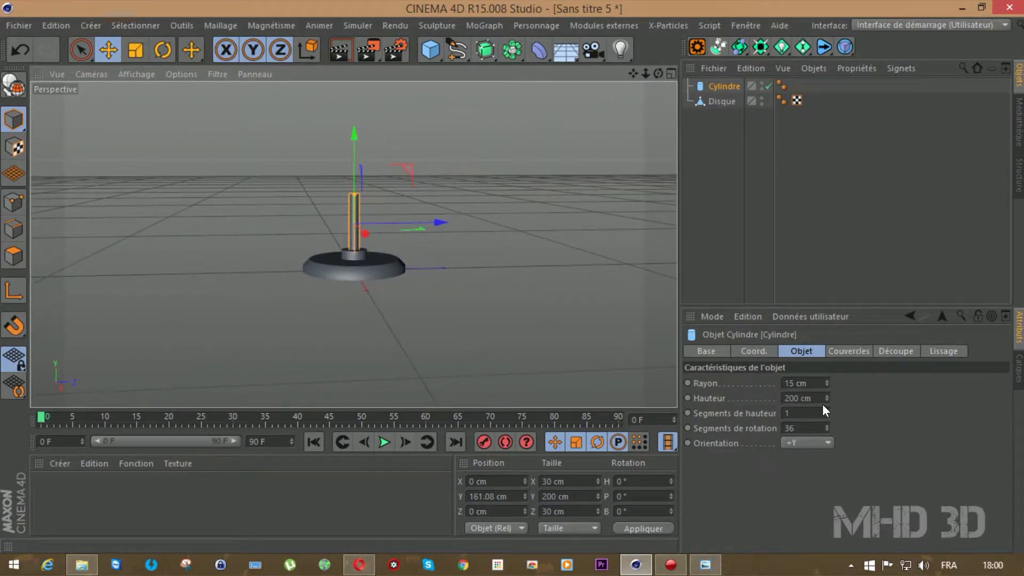
drag(826, 398, 826, 453)
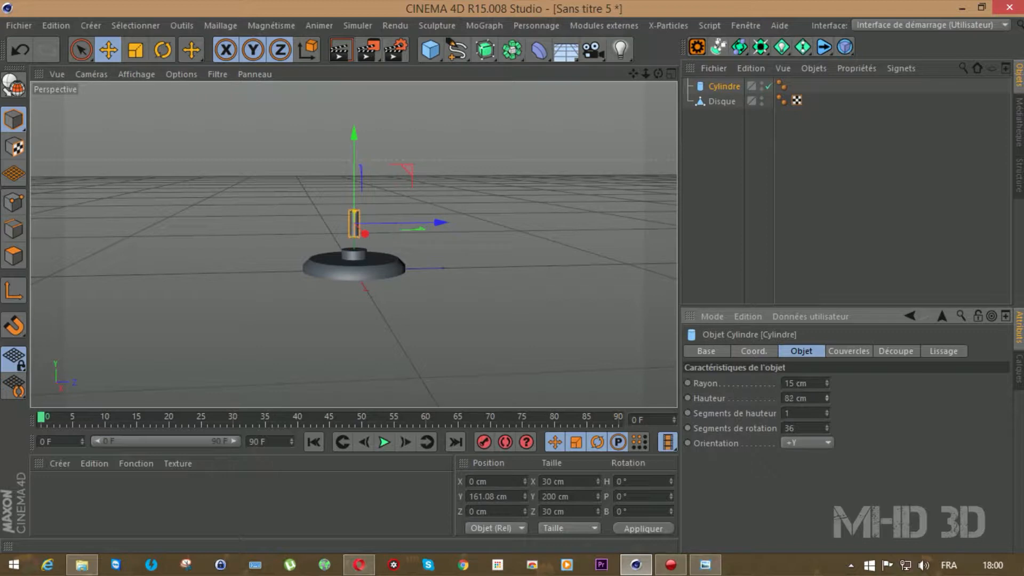
drag(826, 398, 826, 397)
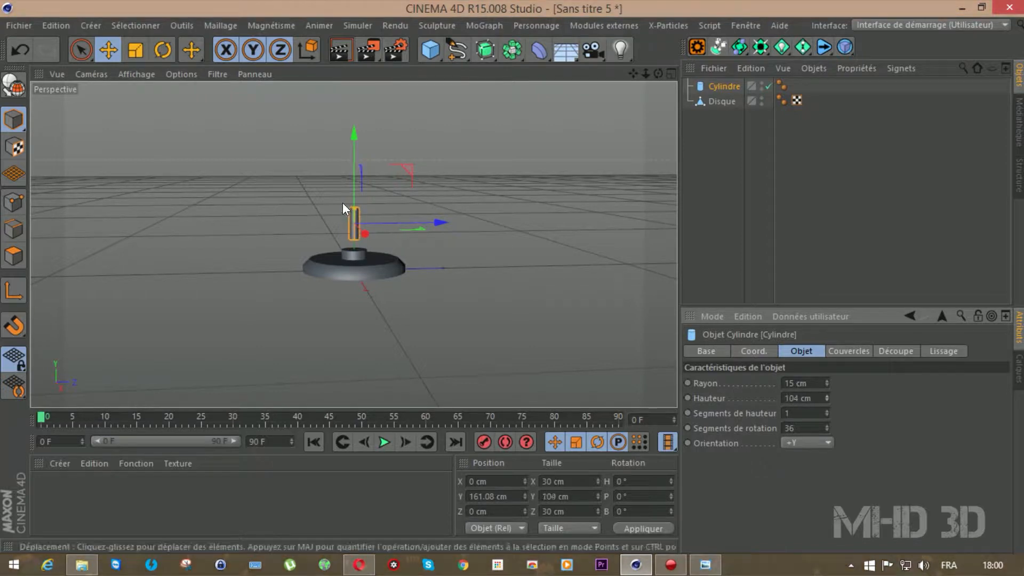
Lower the thin cylinder onto the base's collar, to about Y 108 cm, and check the lamp reference photo.
drag(355, 133, 354, 149)
scroll(387, 247, up, 2)
scroll(388, 247, up, 3)
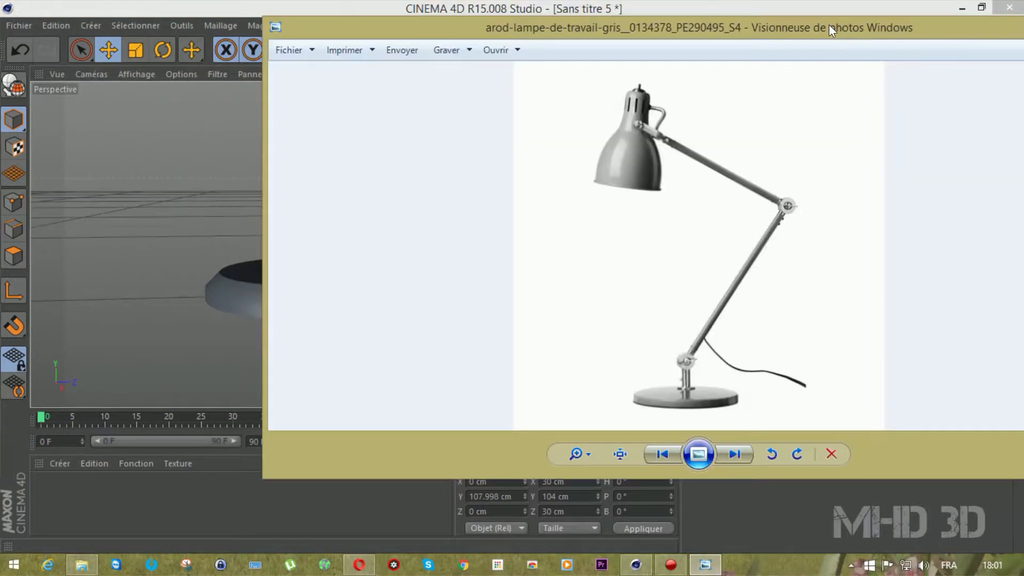
drag(829, 24, 877, 43)
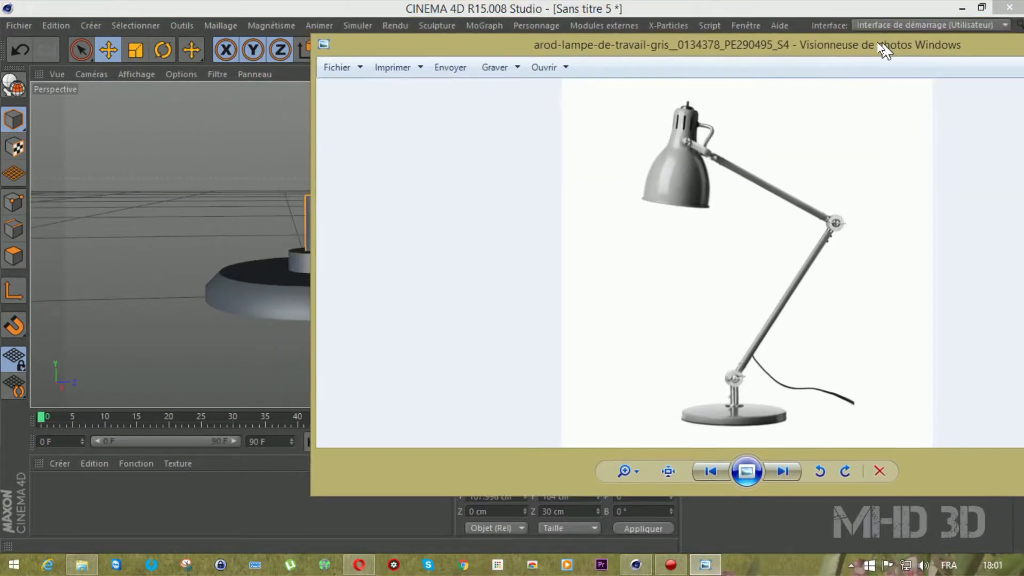
drag(761, 49, 1023, 86)
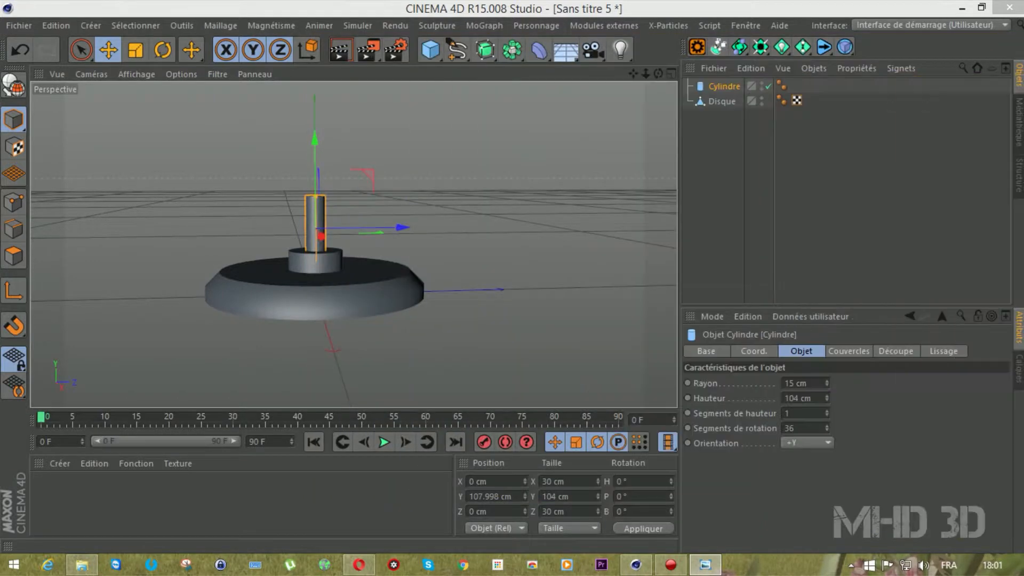
Add a second cylinder, shorten it to about 28 cm high and raise it to the top of the stem.
click(430, 56)
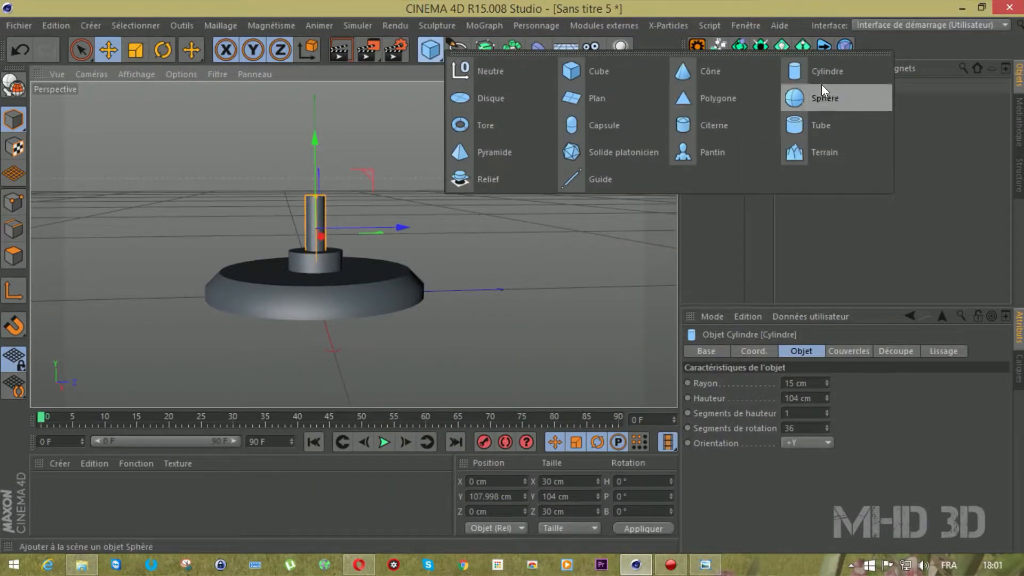
click(835, 74)
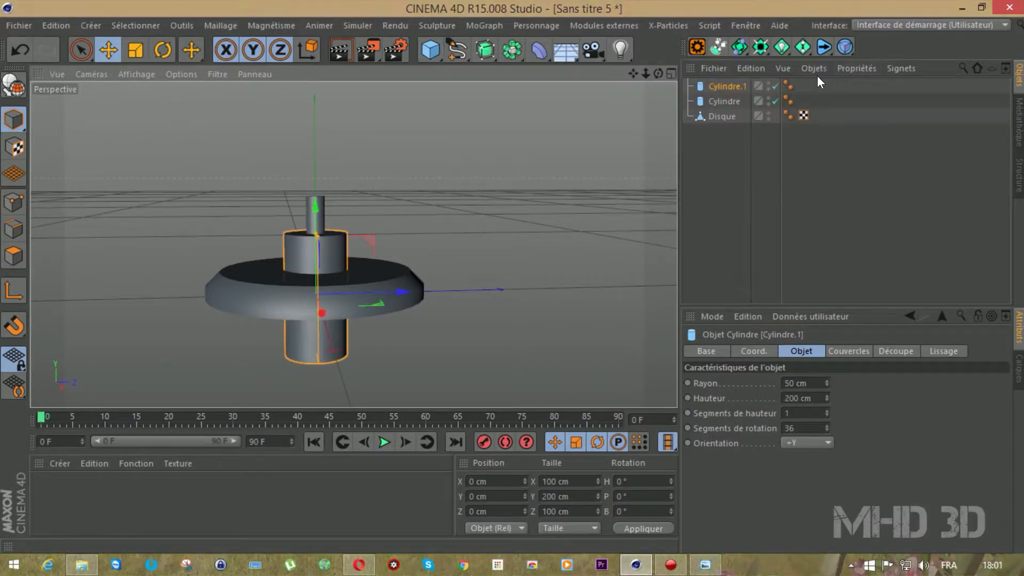
drag(311, 233, 311, 277)
drag(313, 210, 319, 105)
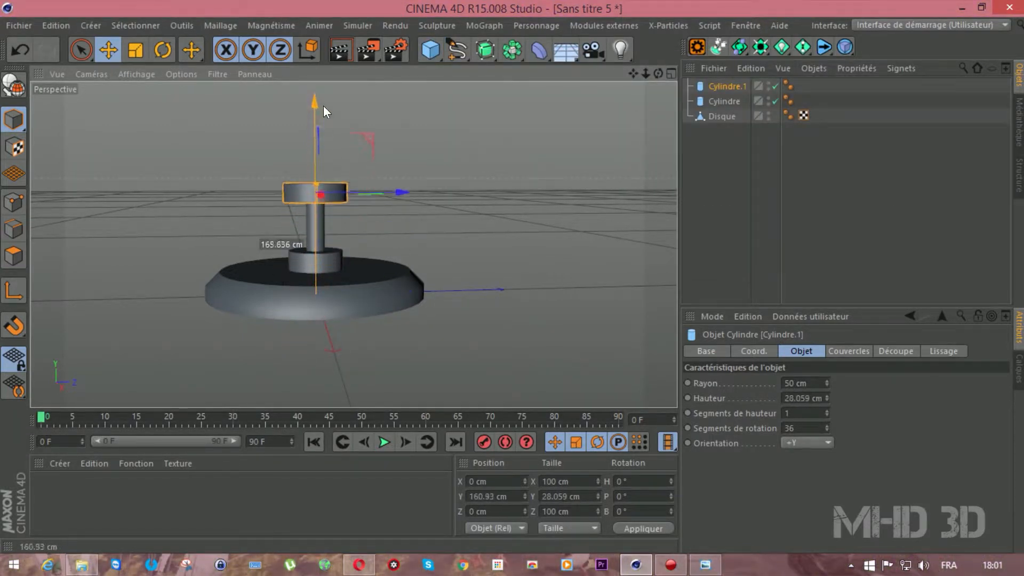
Set the upper cylinder's height to 11 cm and scale it down uniformly to about 56.7 cm across.
drag(826, 397, 825, 406)
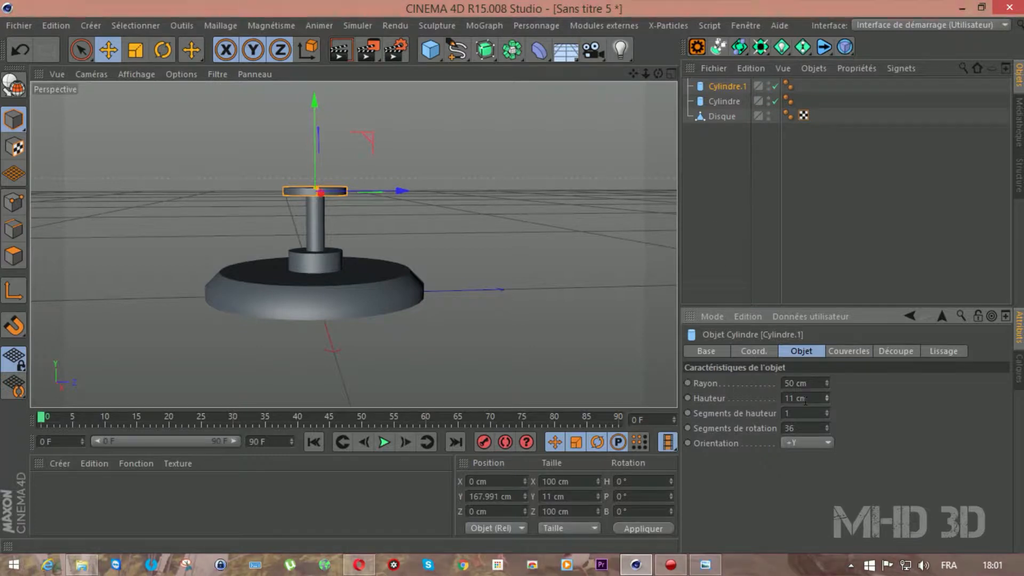
click(138, 43)
drag(132, 202, 49, 285)
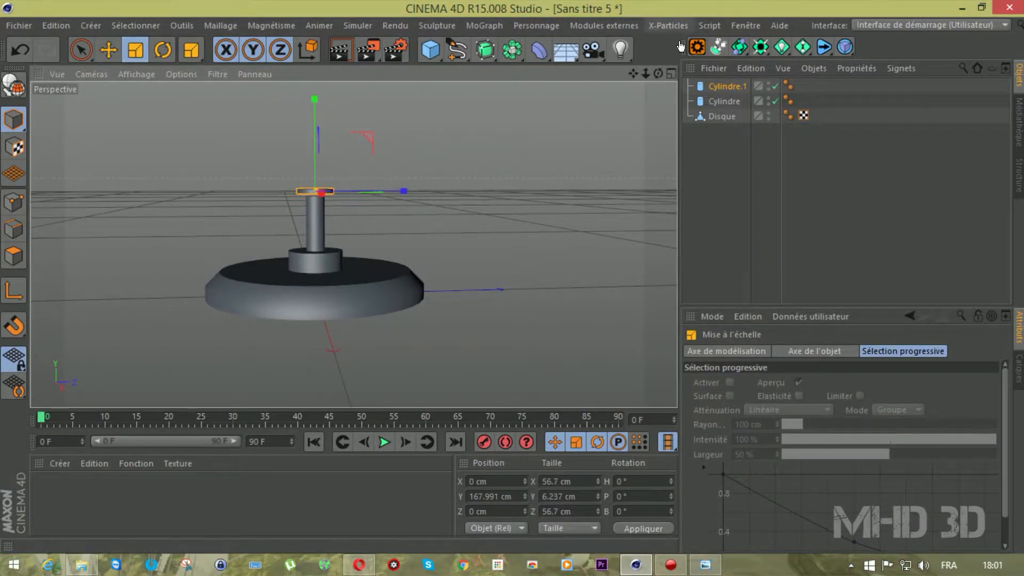
Rotate the small disc-shaped cylinder to a bank angle of 90° so that it stands upright on the stem.
drag(655, 76, 655, 76)
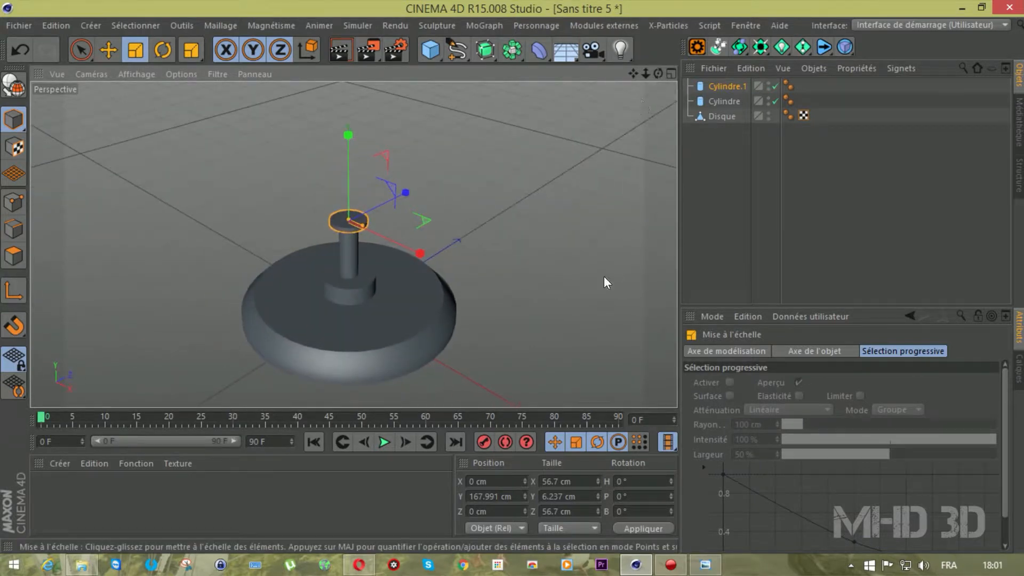
click(163, 49)
drag(388, 225, 368, 194)
double_click(629, 511)
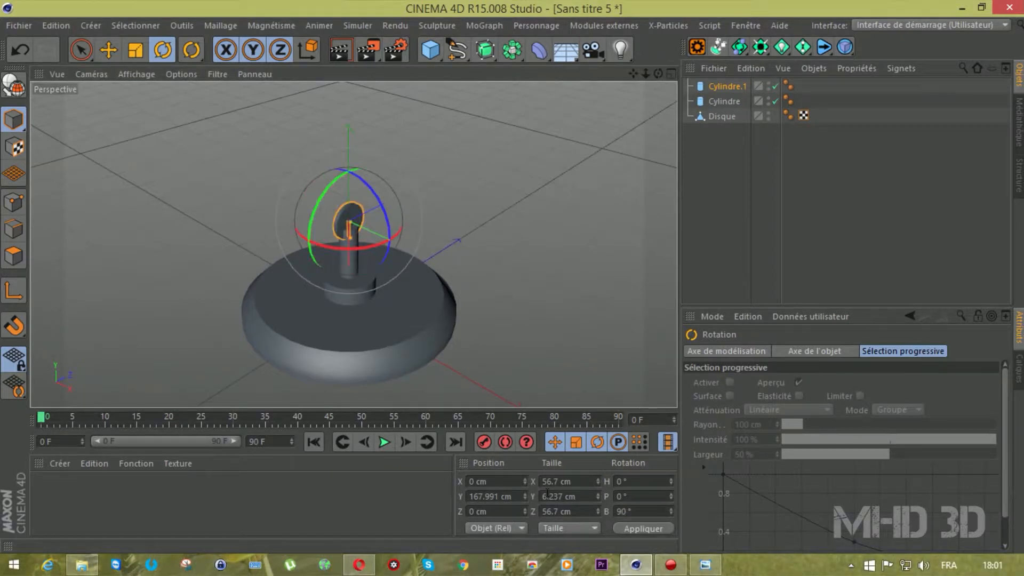
In the front view, move the upright disc against the positive-X side of the stem, to about X 18.2 cm.
key(F3)
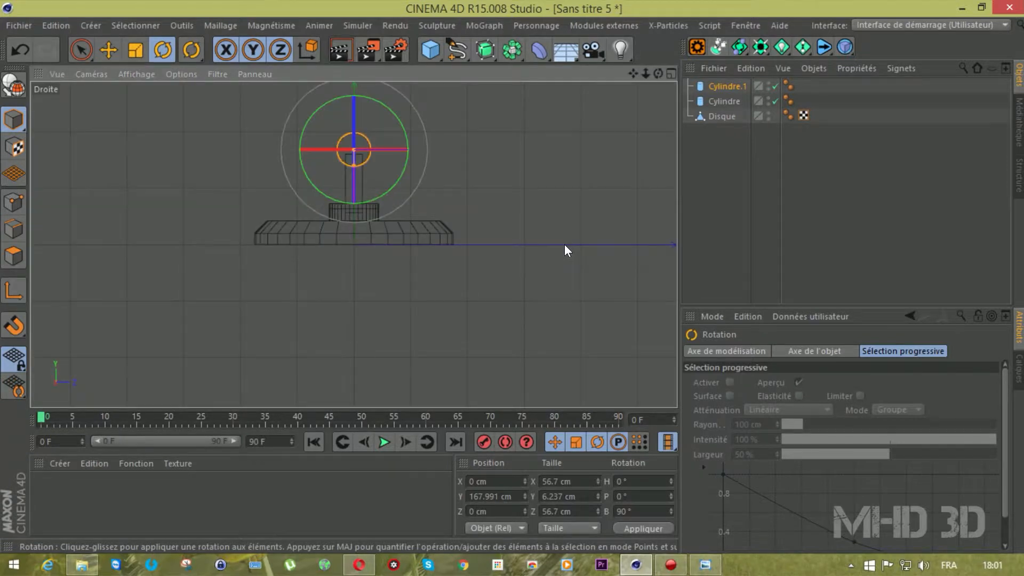
key(F4)
scroll(433, 226, up, 2)
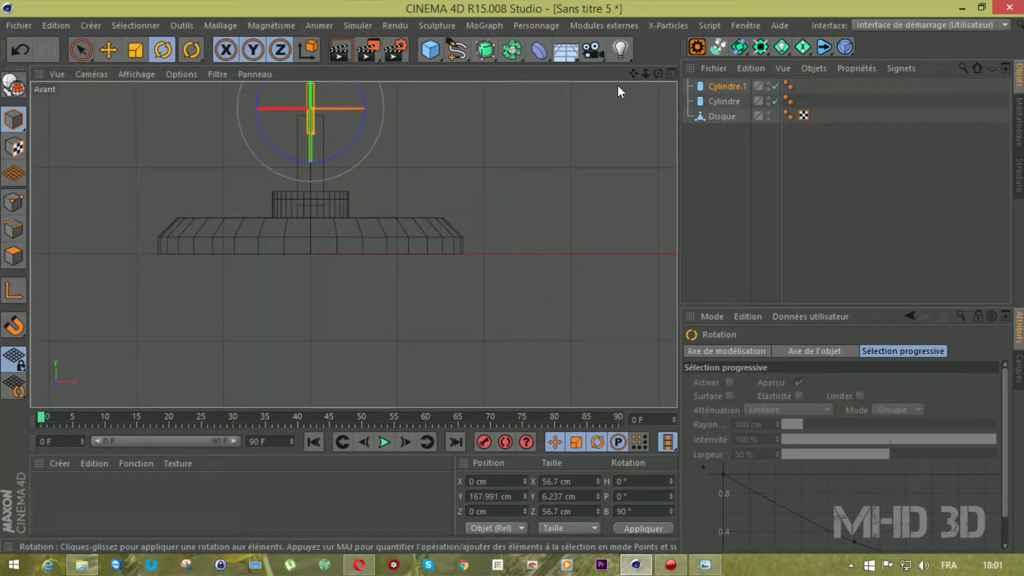
drag(633, 73, 701, 187)
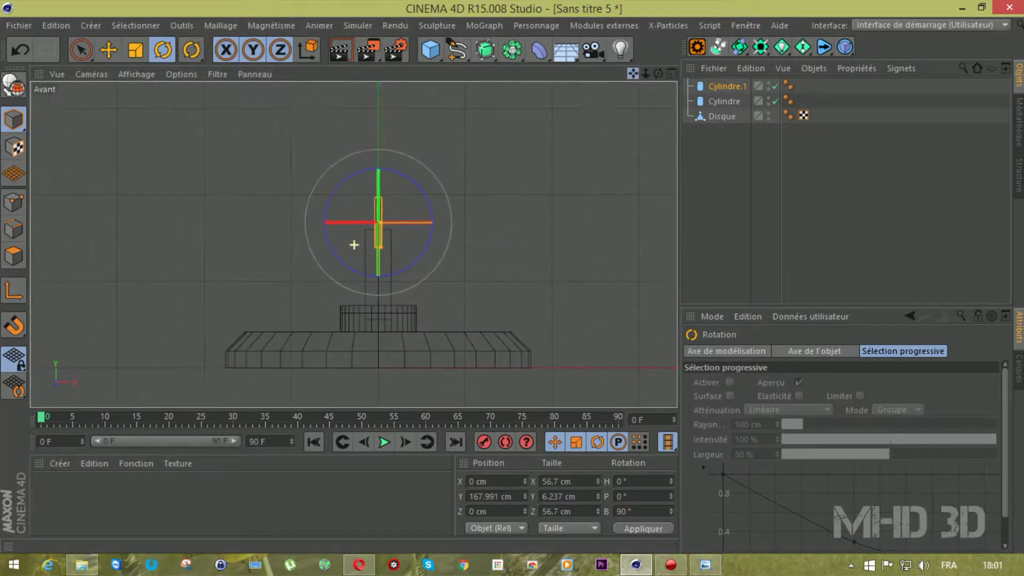
click(106, 49)
scroll(257, 191, up, 2)
drag(529, 239, 552, 237)
scroll(509, 288, up, 3)
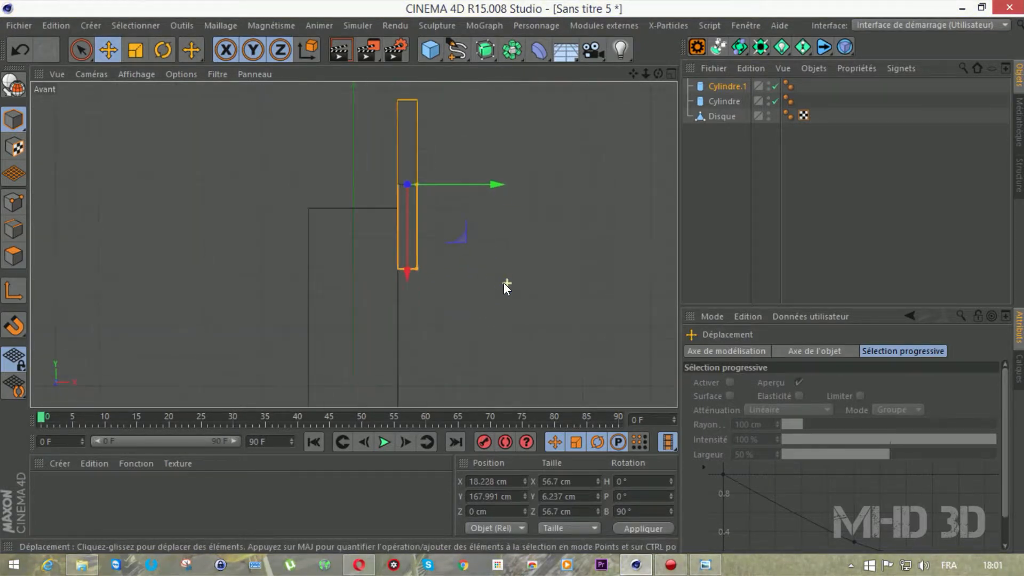
drag(482, 174, 481, 171)
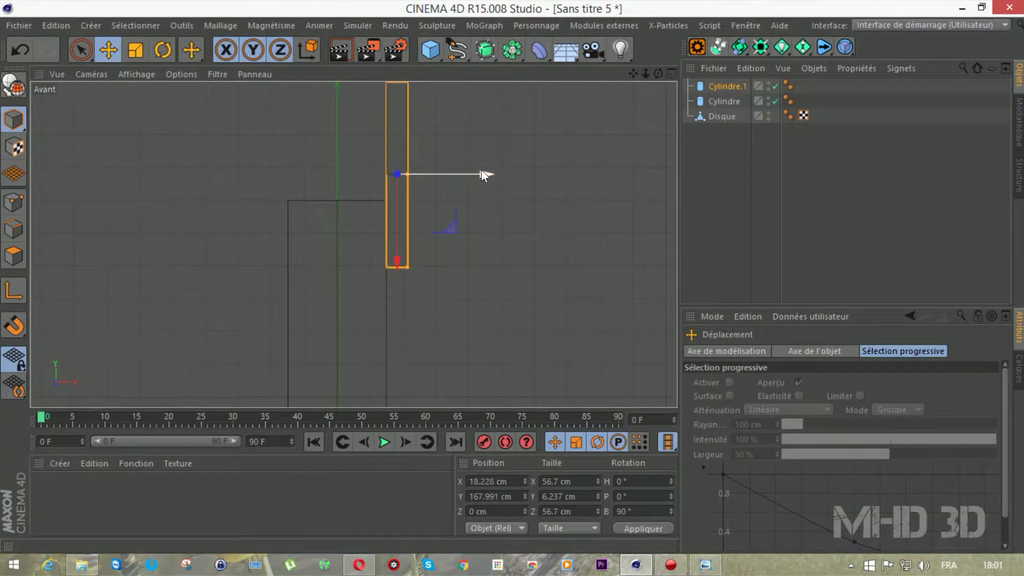
Duplicate the upright disc and move the copy to the opposite side of the stem, at about X -18.3 cm.
drag(633, 74, 631, 101)
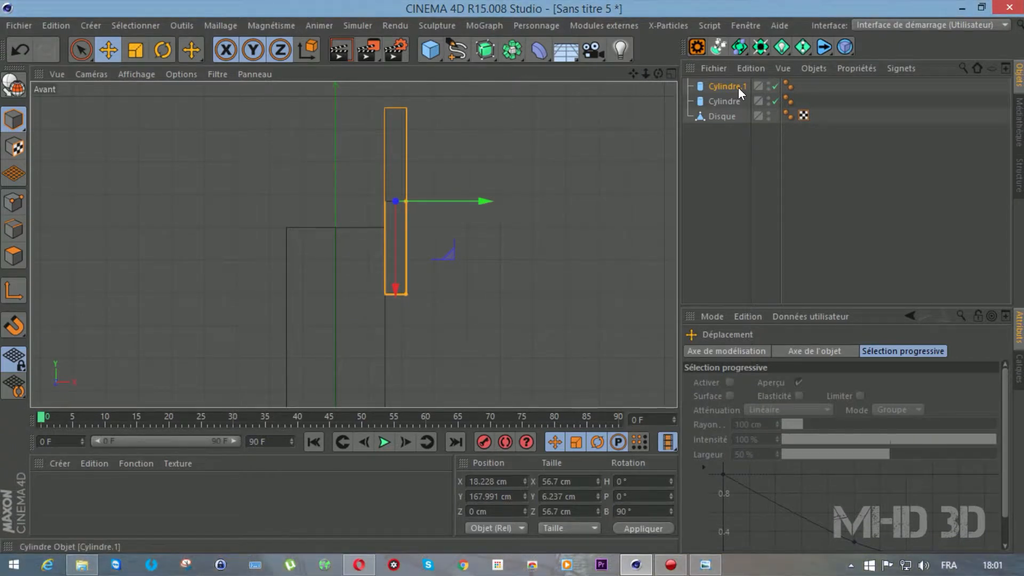
click(743, 69)
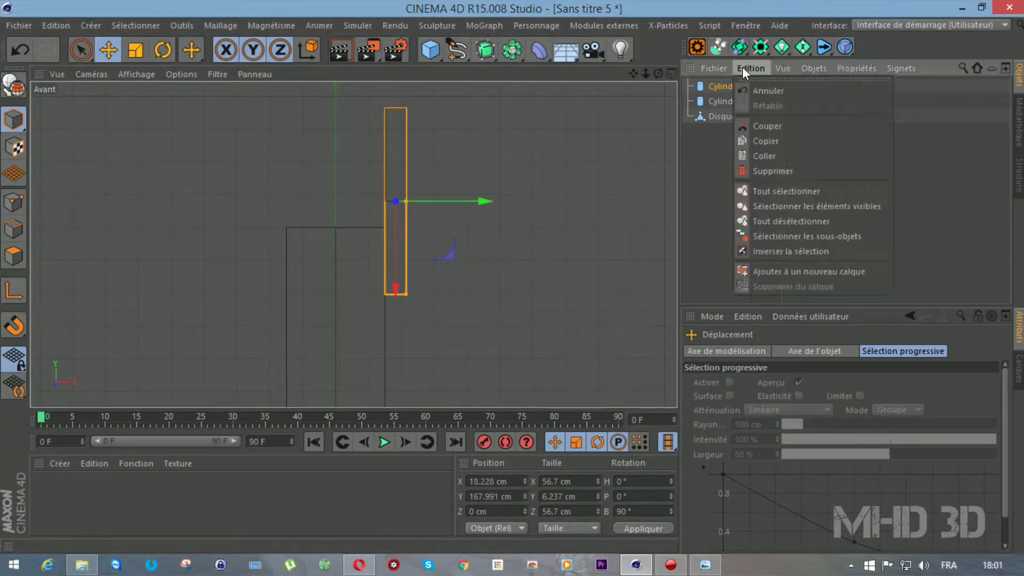
click(749, 140)
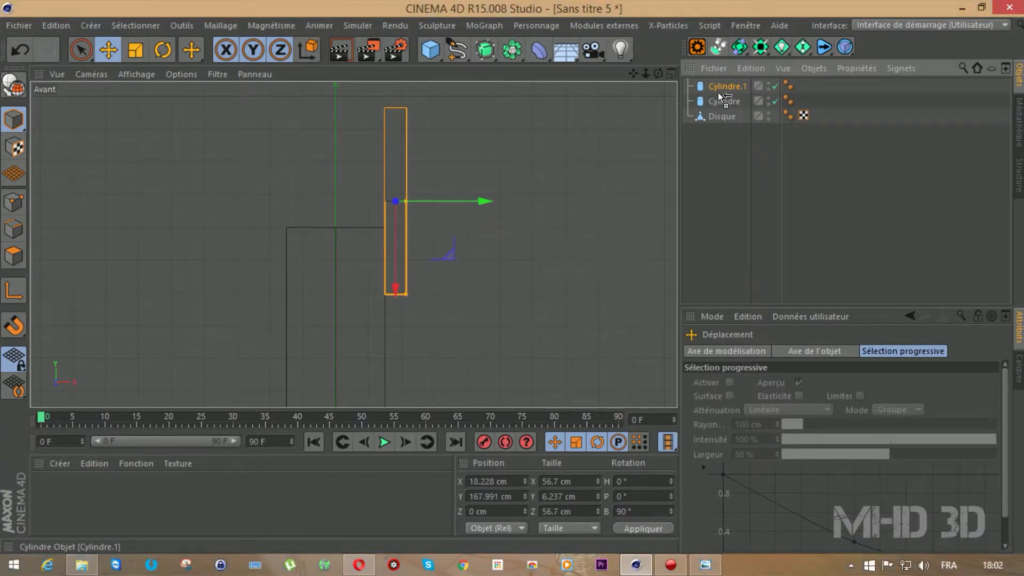
key(ctrl+v)
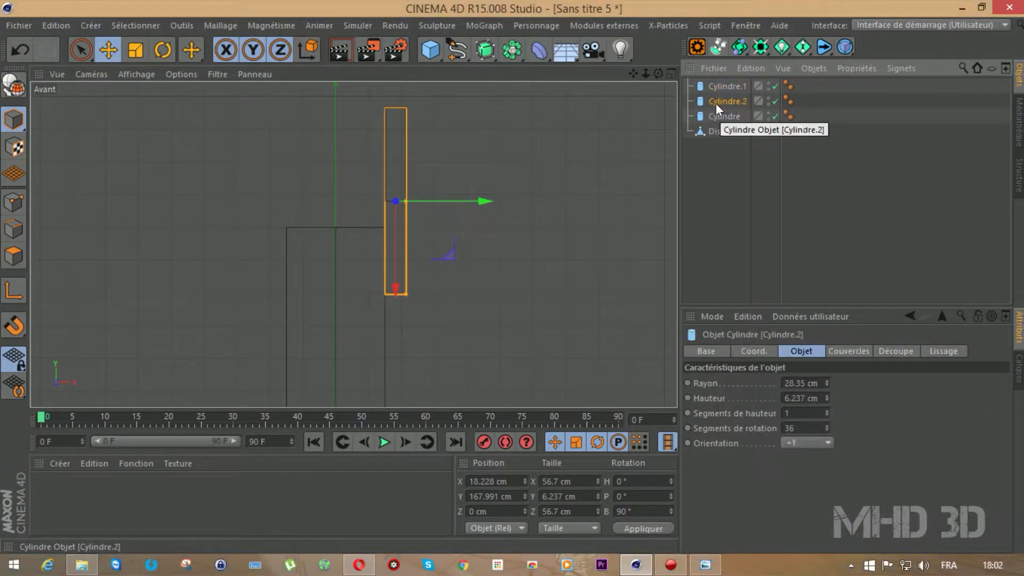
drag(488, 201, 364, 204)
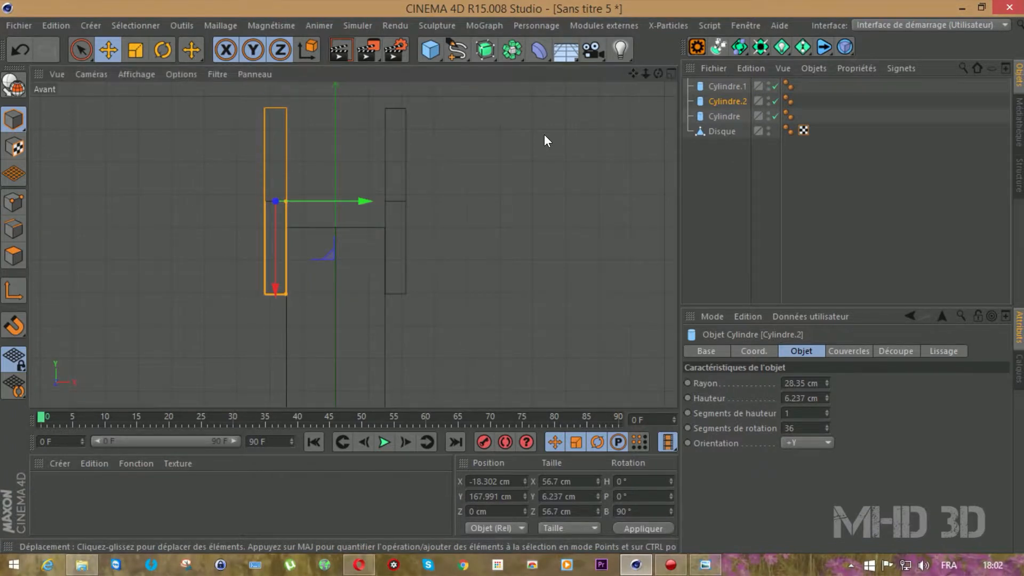
In the perspective view, convert the duplicated disc into an editable polygon object and switch to polygon mode.
key(F1)
drag(658, 74, 376, 107)
scroll(403, 228, up, 3)
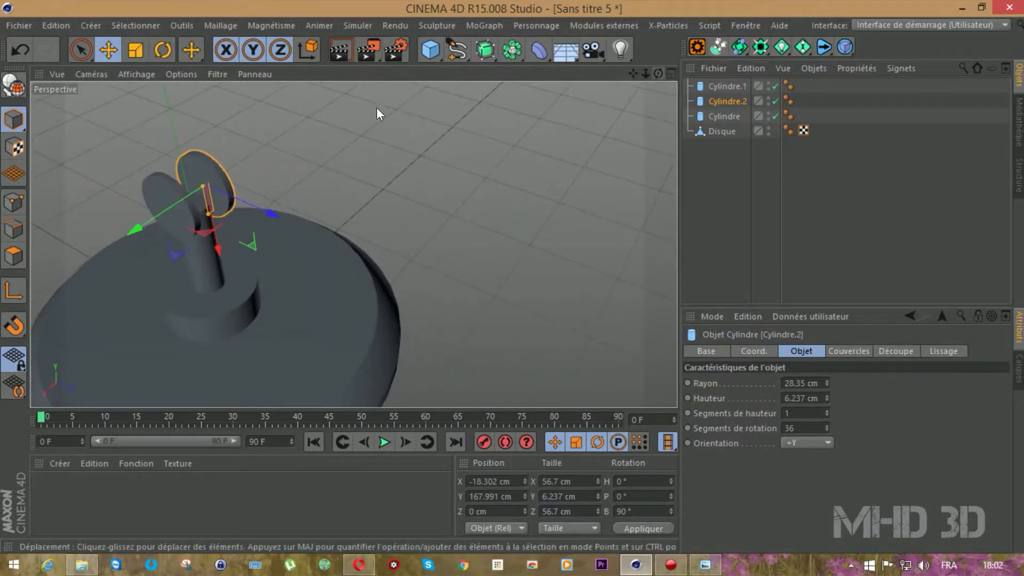
drag(658, 74, 619, 80)
drag(353, 244, 353, 243)
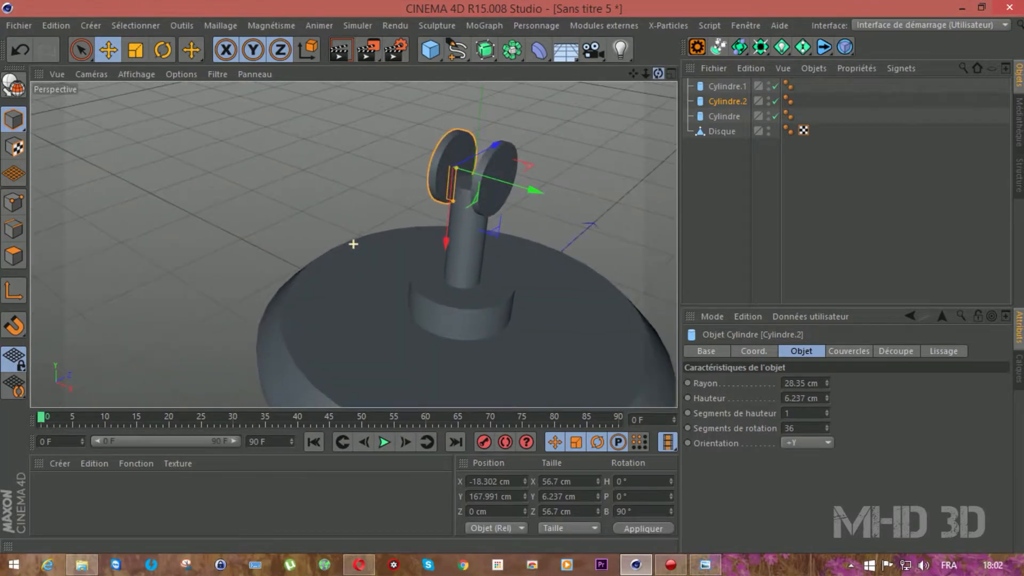
drag(631, 74, 353, 245)
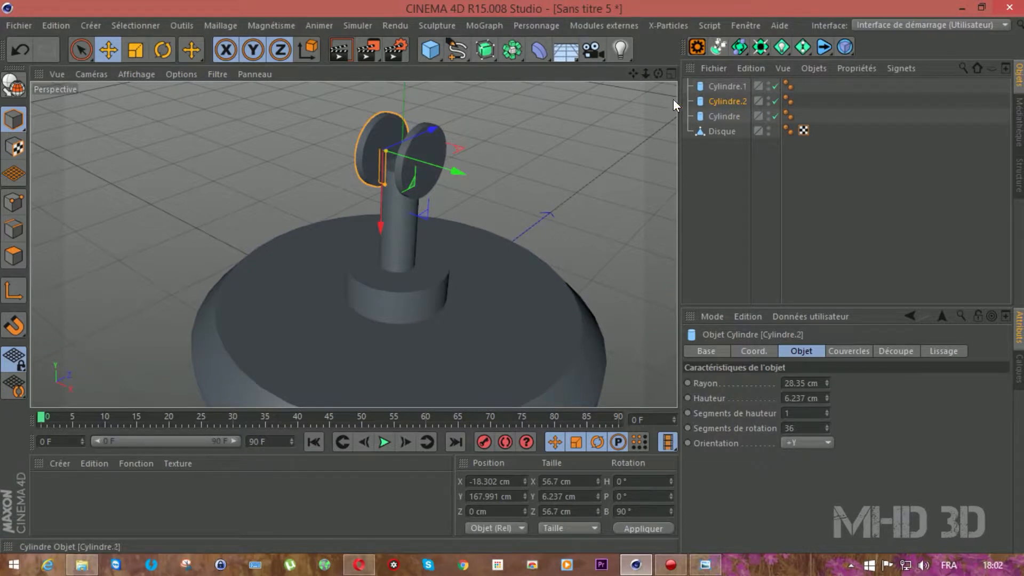
click(16, 86)
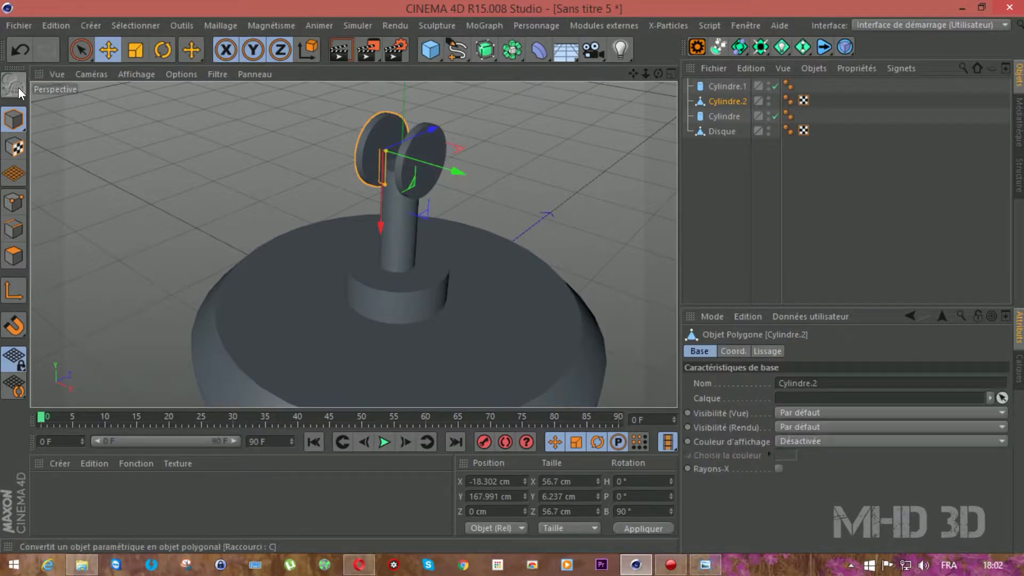
click(15, 253)
Select a fan of adjacent wedge-shaped polygons on the inner face of the duplicated disc, on its positive-Z side.
scroll(320, 187, up, 5)
drag(633, 73, 353, 245)
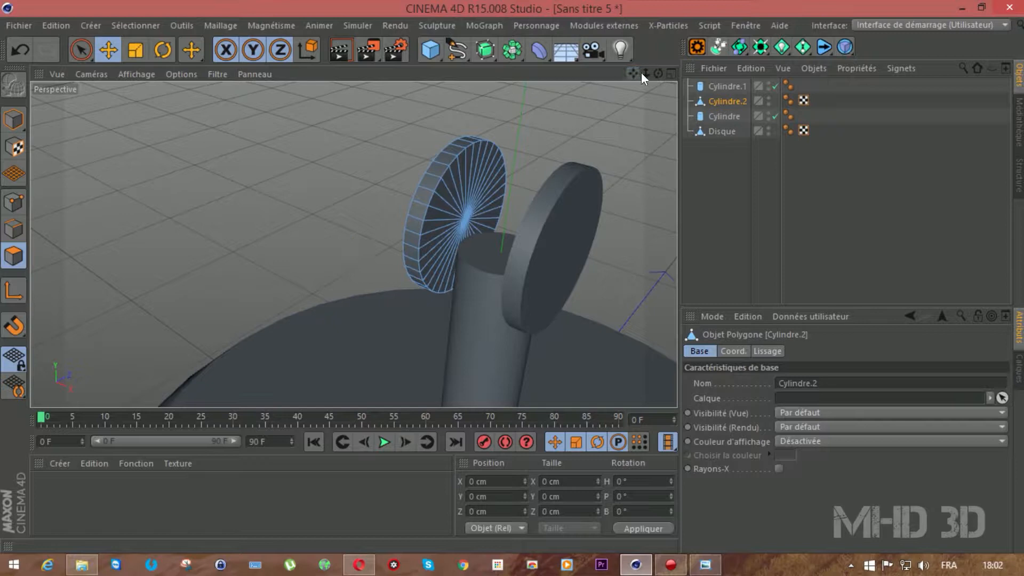
drag(353, 244, 232, 156)
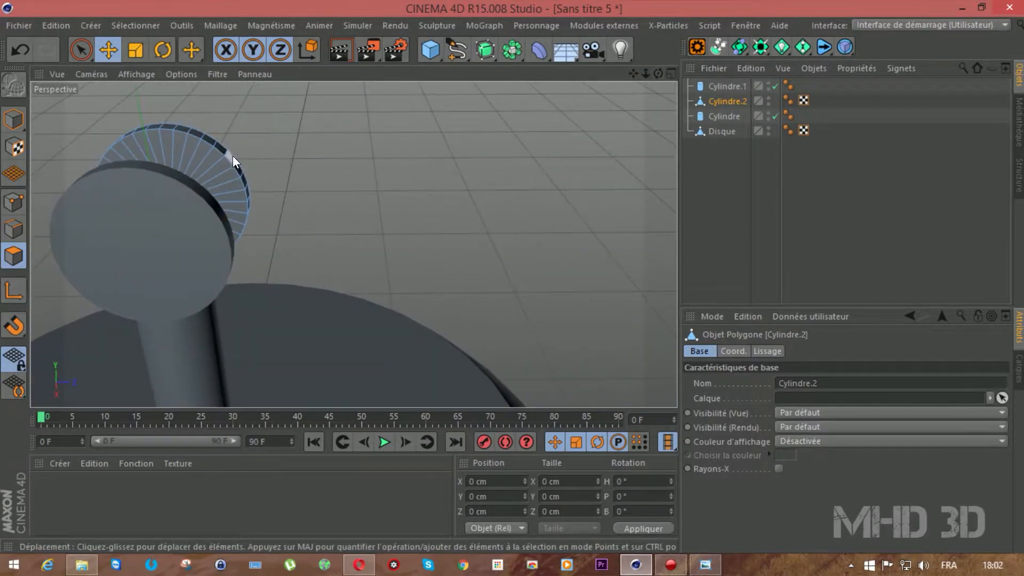
click(213, 158)
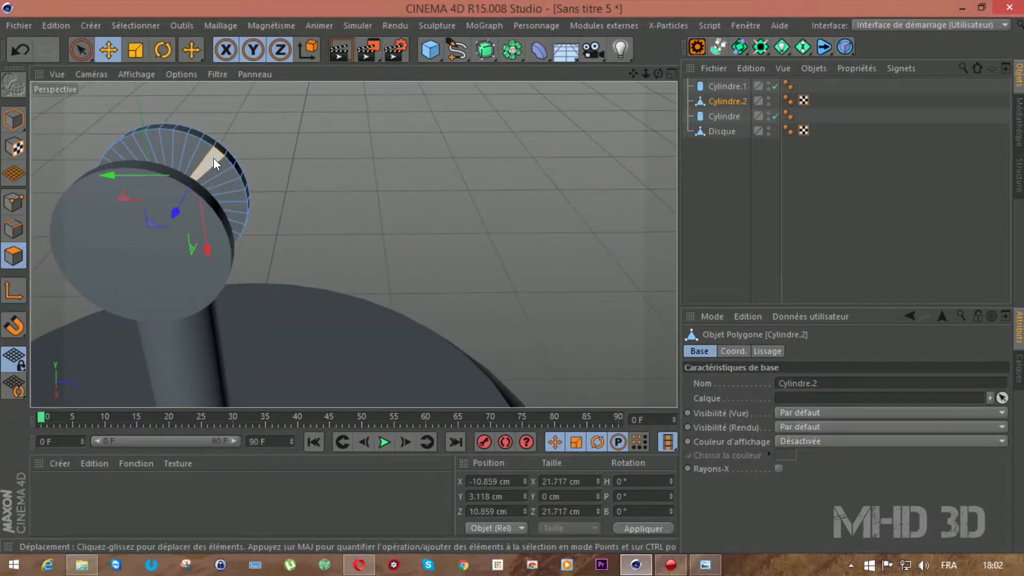
shift+drag(219, 162, 237, 215)
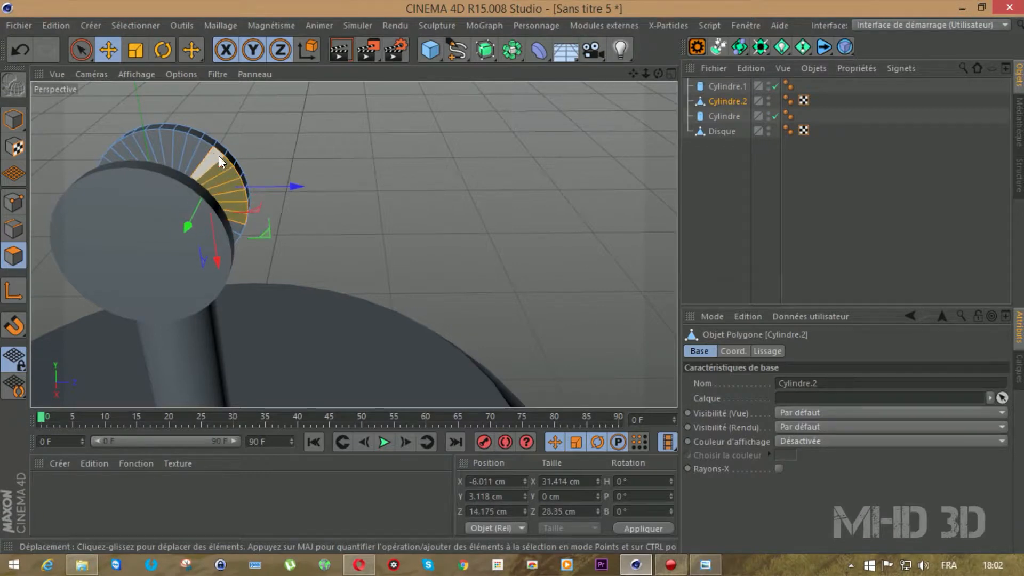
shift+drag(206, 150, 206, 150)
shift+click(196, 145)
drag(658, 73, 613, 74)
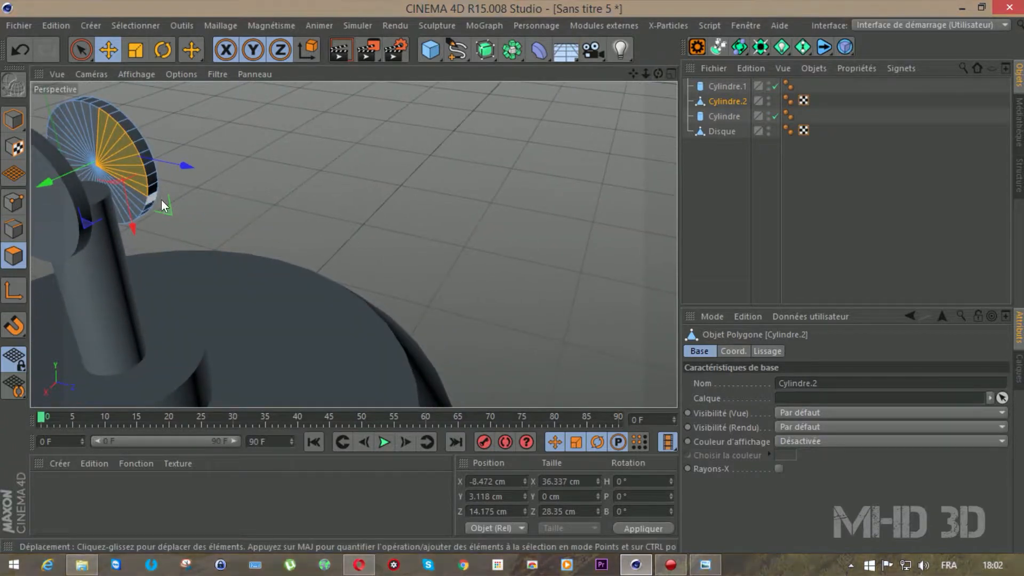
shift+click(138, 200)
shift+click(138, 204)
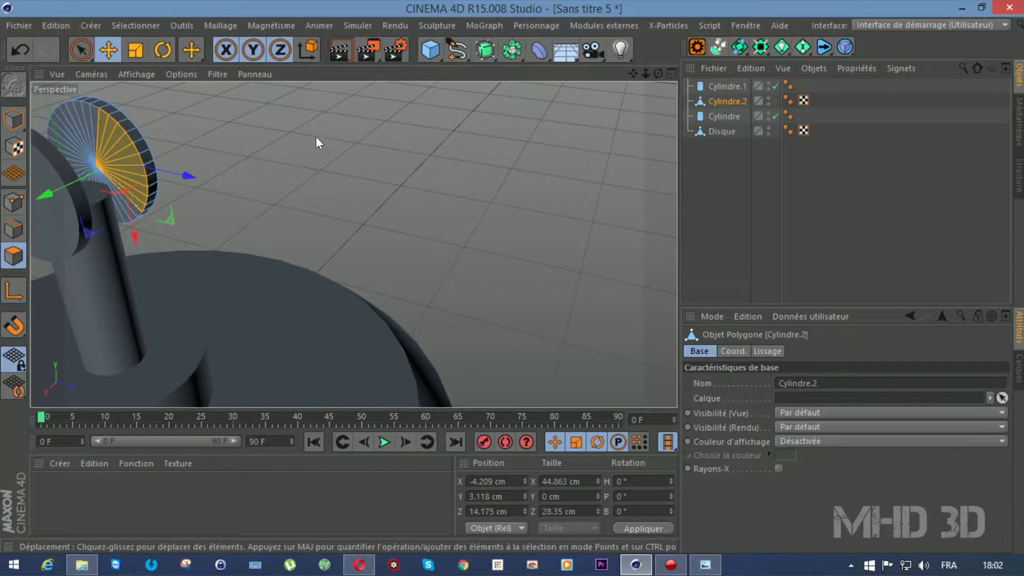
Extrude the selected wedge polygons by about 35.7 cm to bridge the gap to the opposite disc.
key(d)
drag(315, 136, 398, 137)
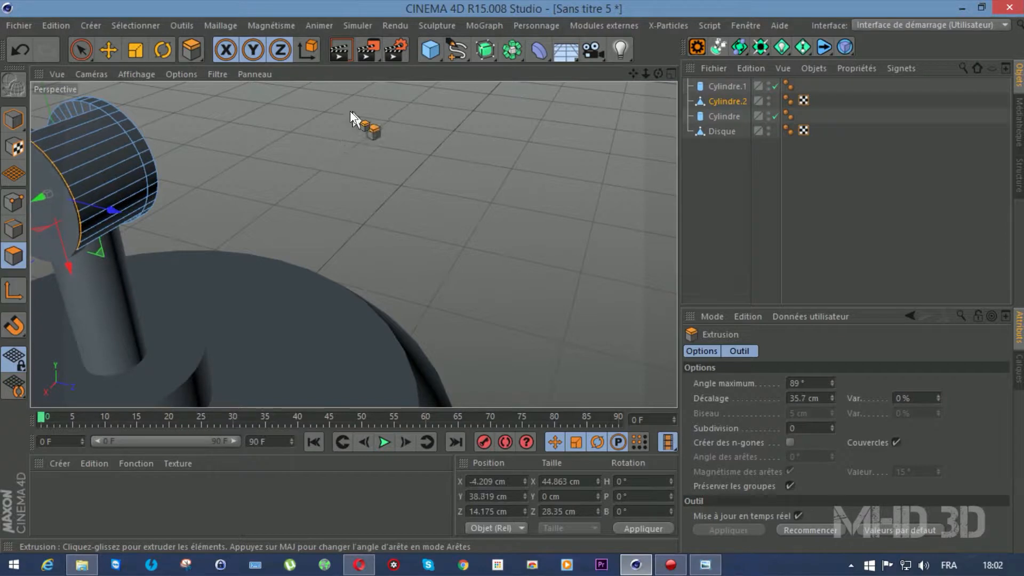
drag(658, 73, 634, 80)
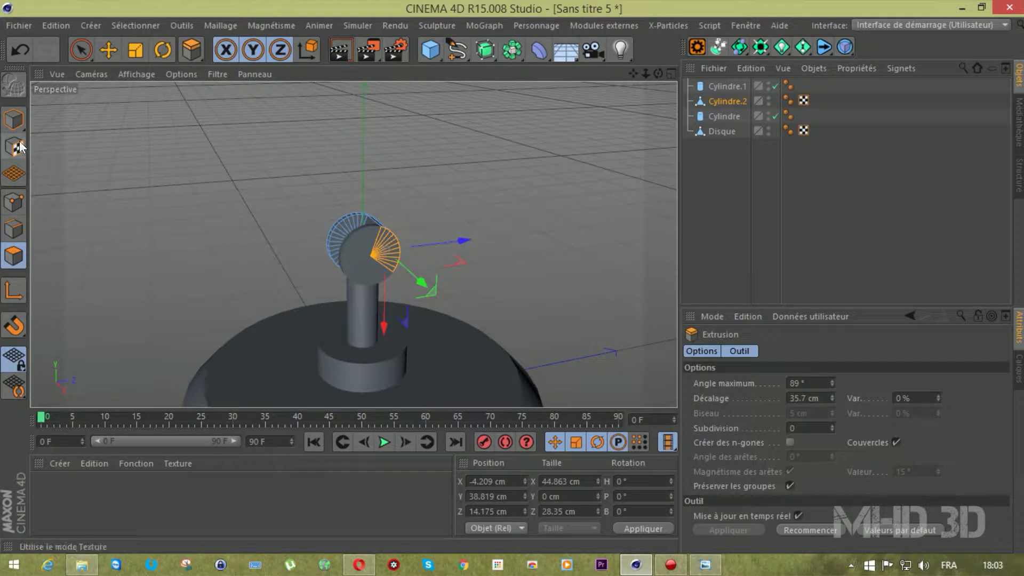
Return to model mode, add a capsule and raise it to about Y 177.6 cm at the joint.
click(19, 122)
drag(436, 58, 604, 120)
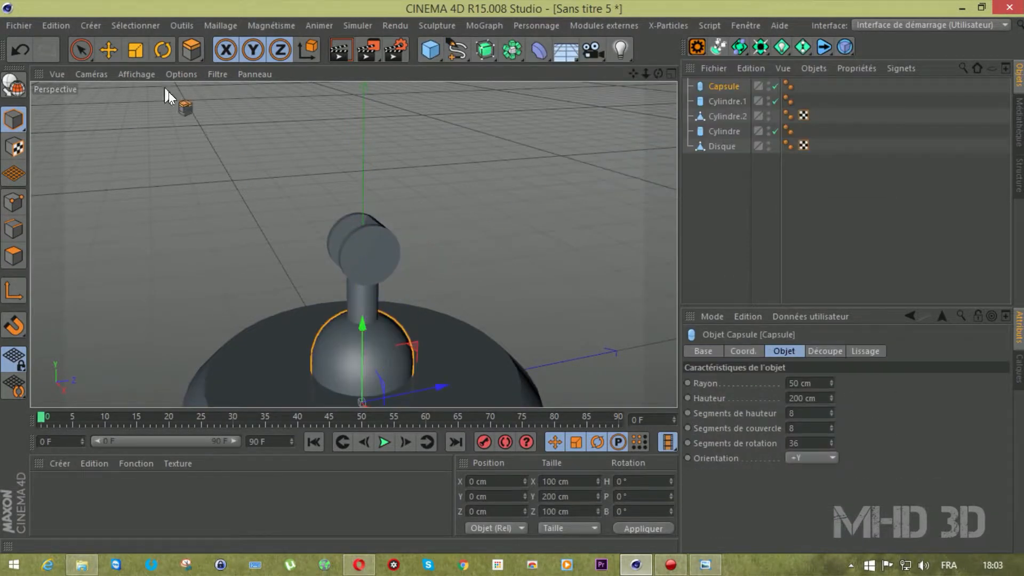
click(116, 47)
drag(362, 327, 362, 156)
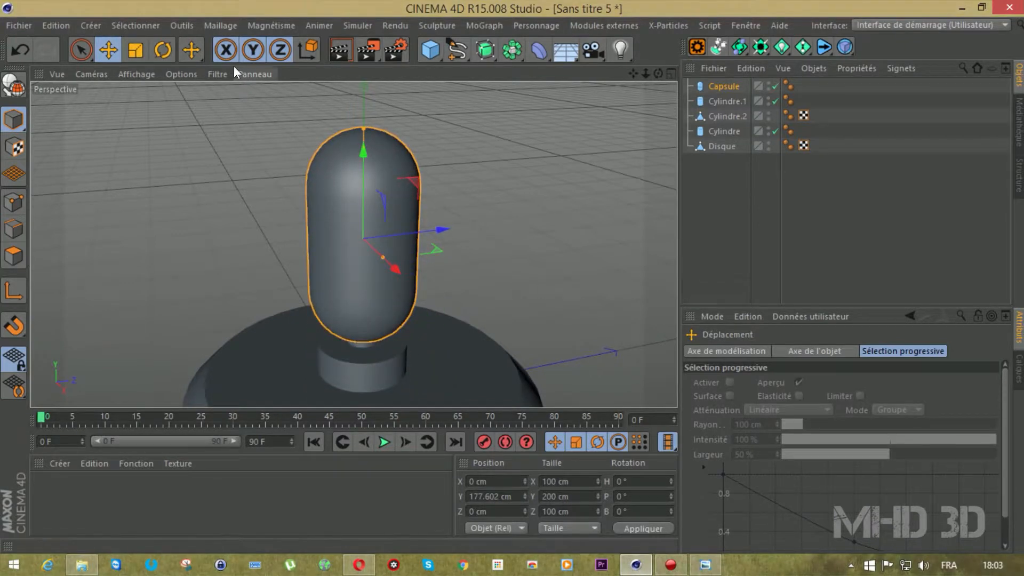
Rotate the capsule to a bank angle of 90° so that it lies horizontally through the discs.
click(162, 49)
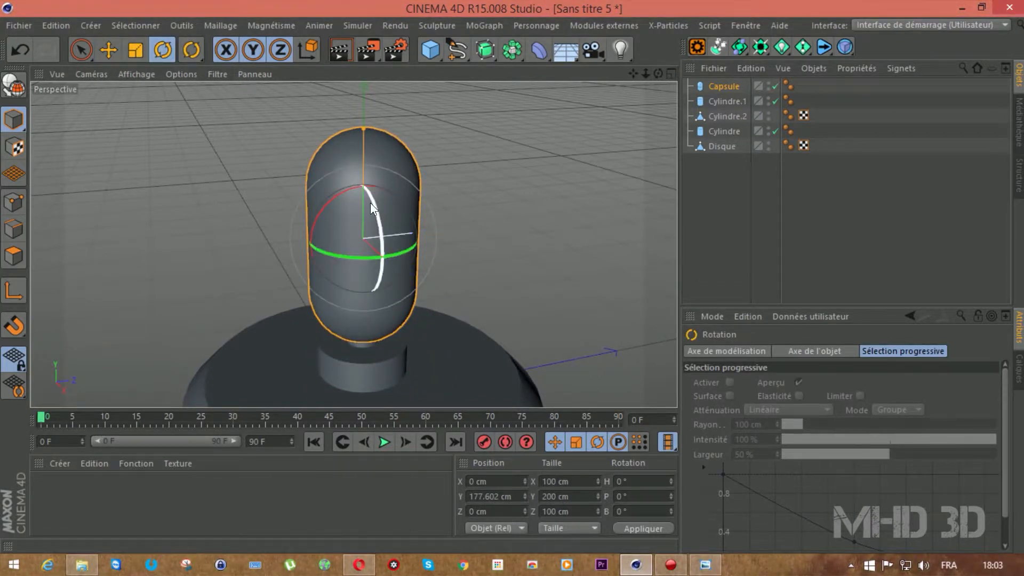
drag(370, 203, 592, 495)
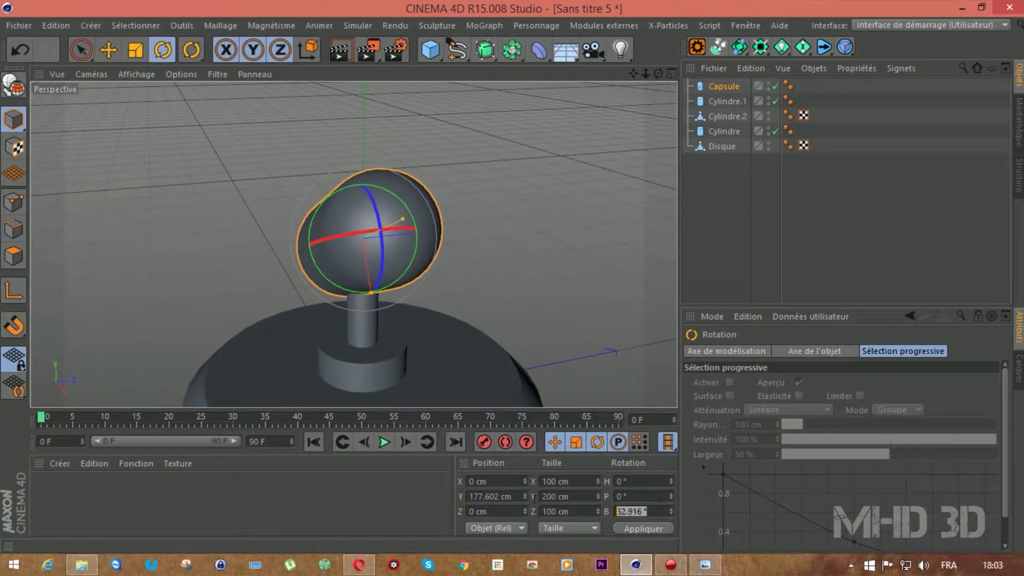
key(Return)
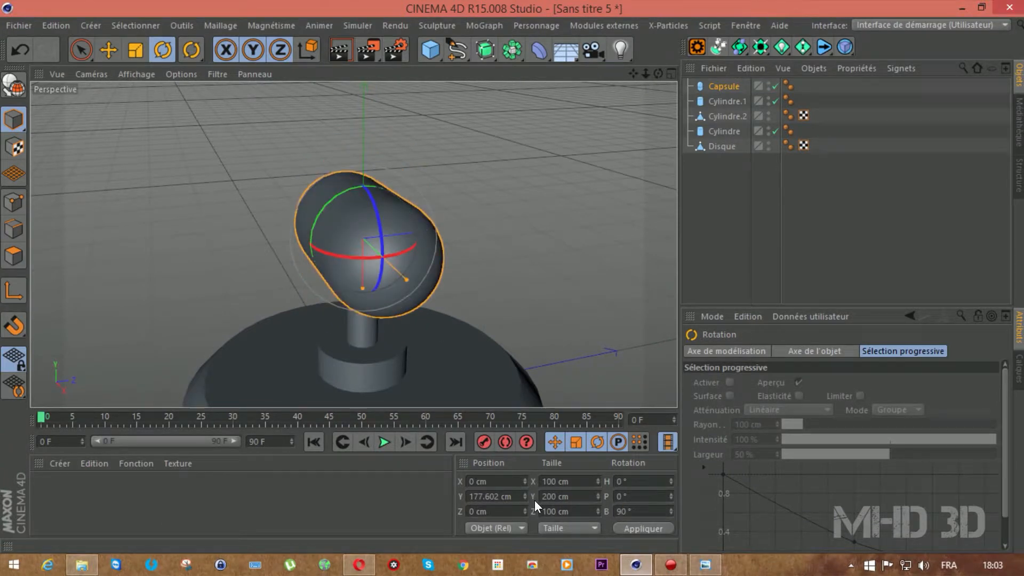
In the front view, resize the capsule to about 228.4 cm long and 26.5 cm thick, and lower it to about Y 171.8 cm.
key(F4)
scroll(511, 406, up, 5)
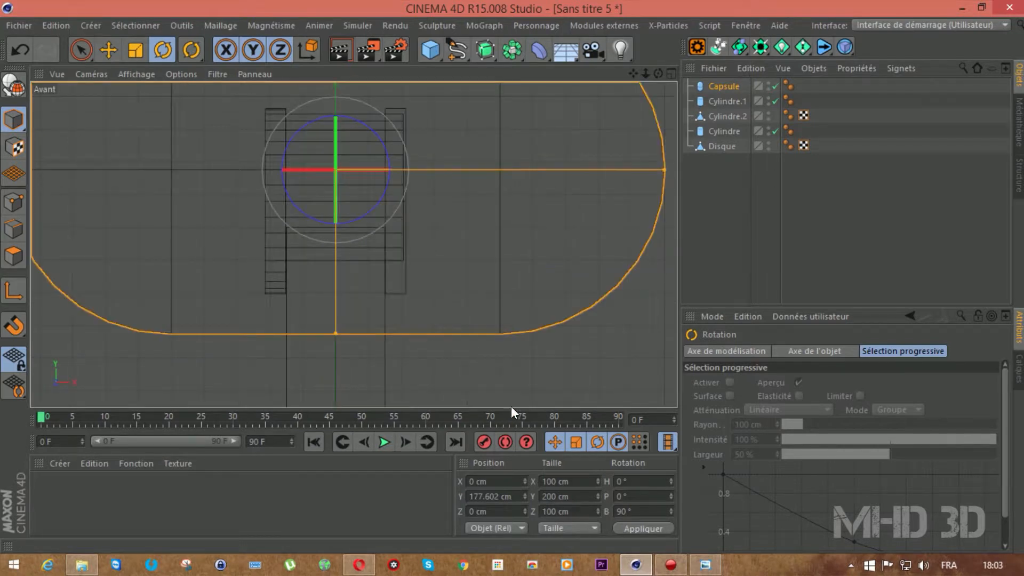
mouse_move(637, 75)
mouse_down()
mouse_move(629, 75)
mouse_move(637, 74)
mouse_up()
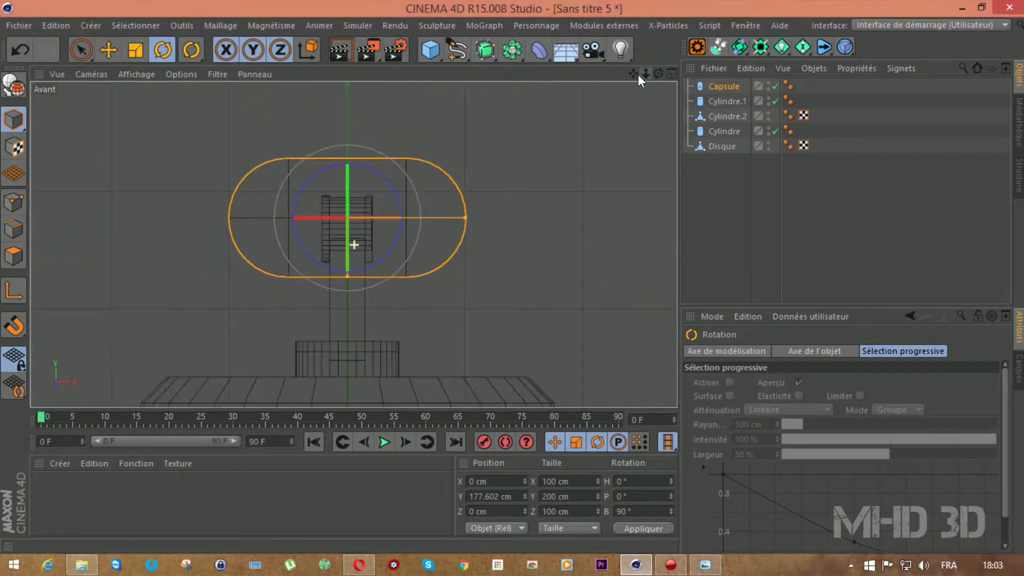
mouse_move(464, 218)
mouse_down()
mouse_move(403, 220)
mouse_move(478, 219)
mouse_up()
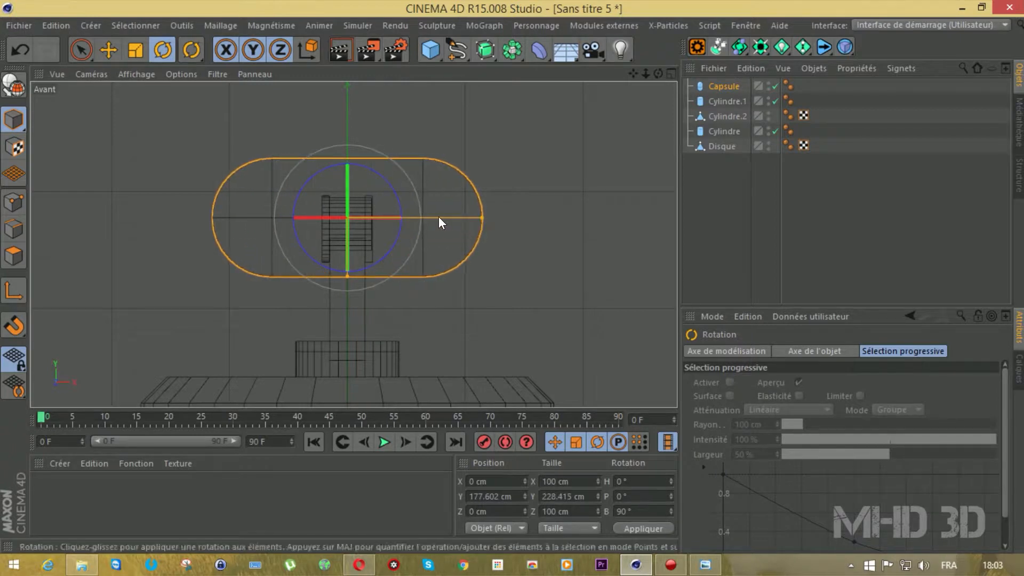
drag(345, 273, 361, 233)
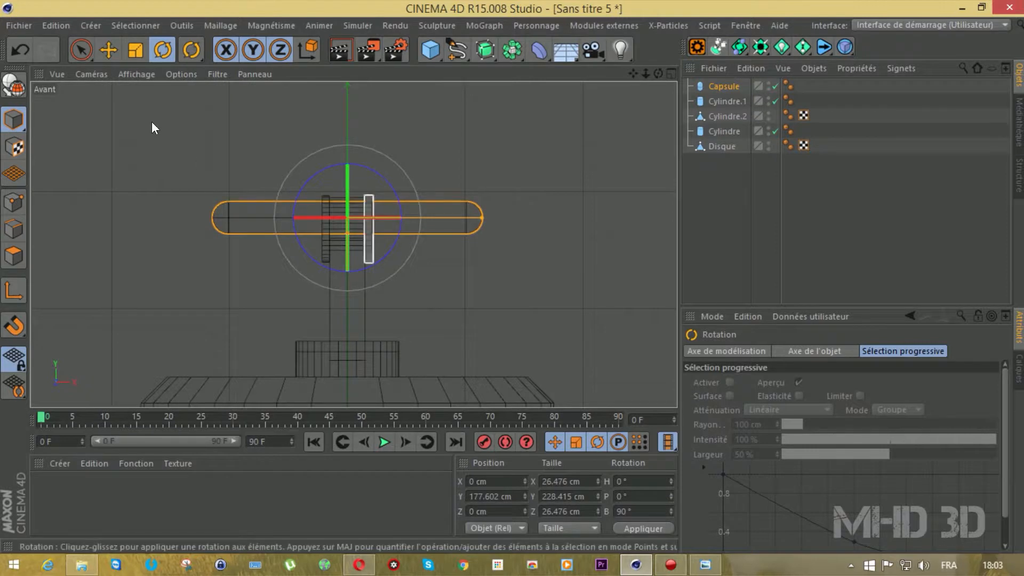
click(108, 48)
drag(344, 305, 345, 312)
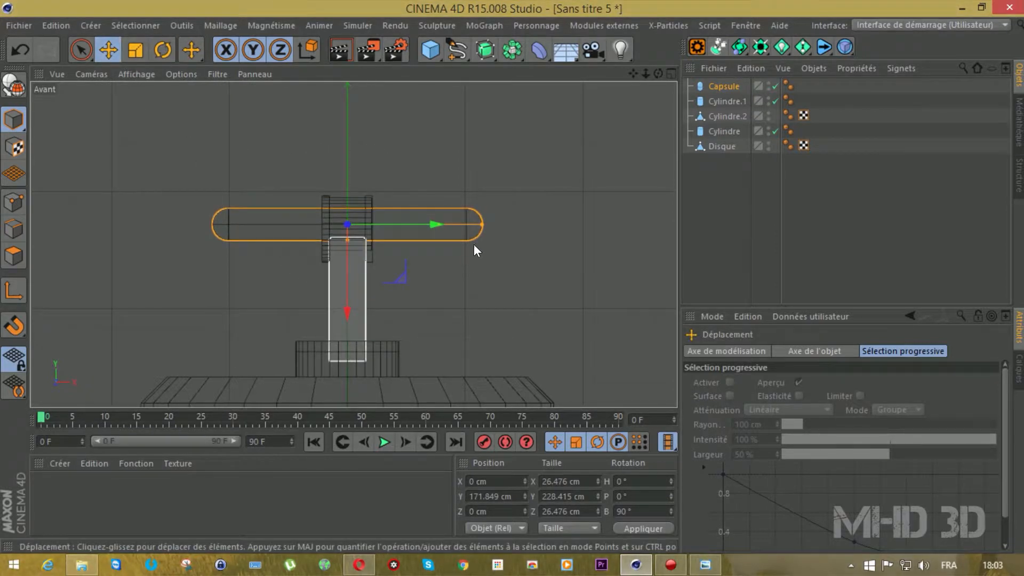
Shrink the capsule to about 66.3 cm long and 13.9 cm thick so that its ends protrude slightly from the discs.
drag(479, 225, 390, 227)
scroll(385, 252, up, 2)
scroll(384, 253, up, 2)
drag(295, 228, 305, 207)
drag(394, 188, 382, 189)
Lower the capsule to about Y 146.3 cm in the perspective view.
key(F2)
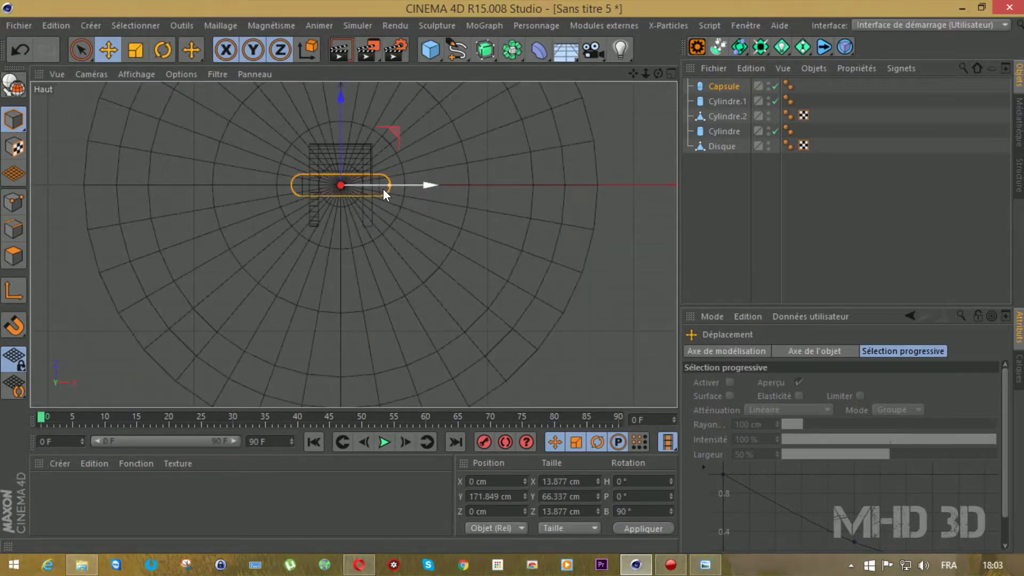
key(F1)
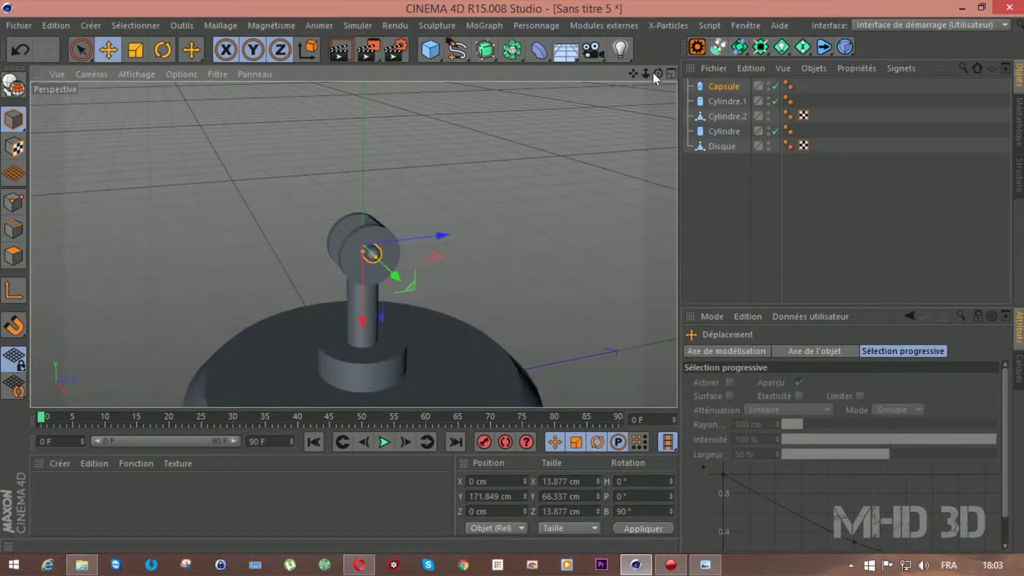
drag(658, 74, 729, 52)
drag(330, 333, 329, 364)
Select both upright discs together and lower them to about Y 153.5 cm.
click(713, 101)
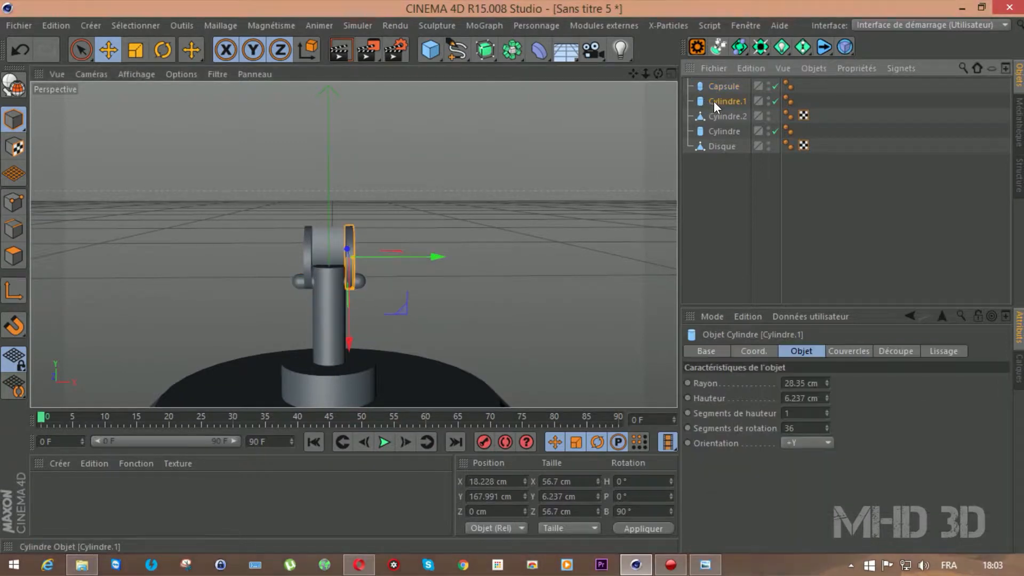
click(723, 115)
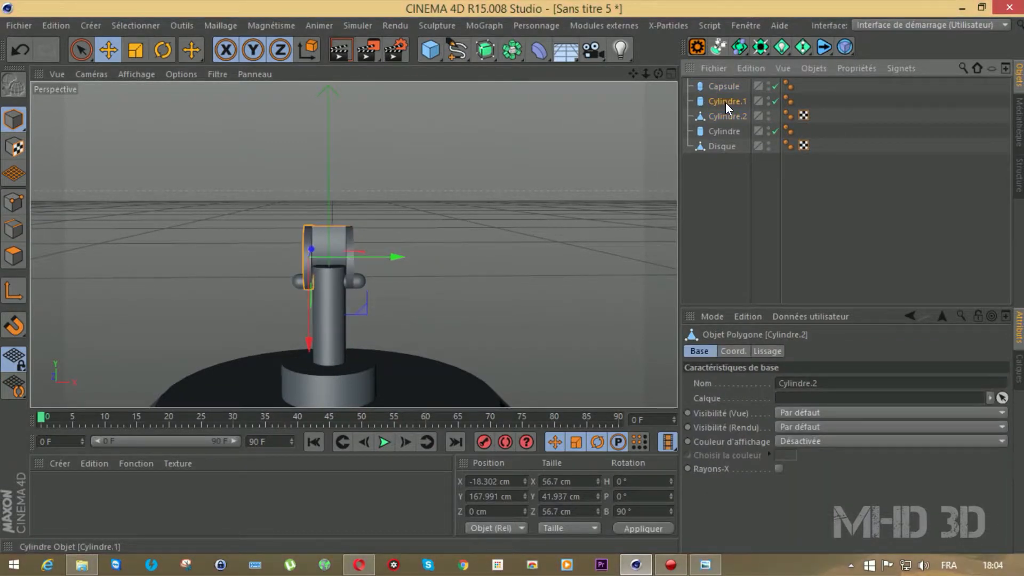
click(725, 102)
ctrl+click(719, 116)
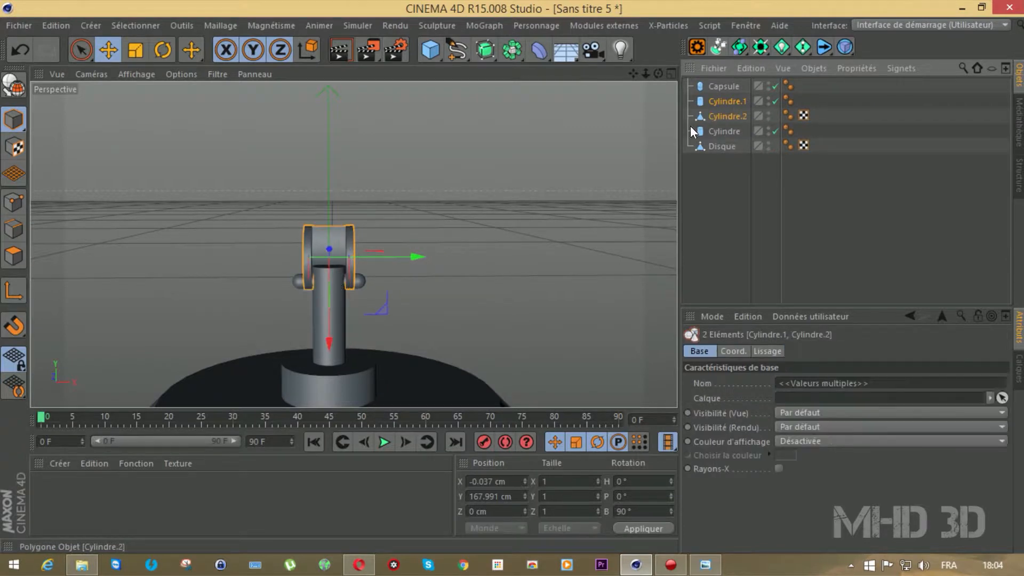
drag(330, 338, 329, 357)
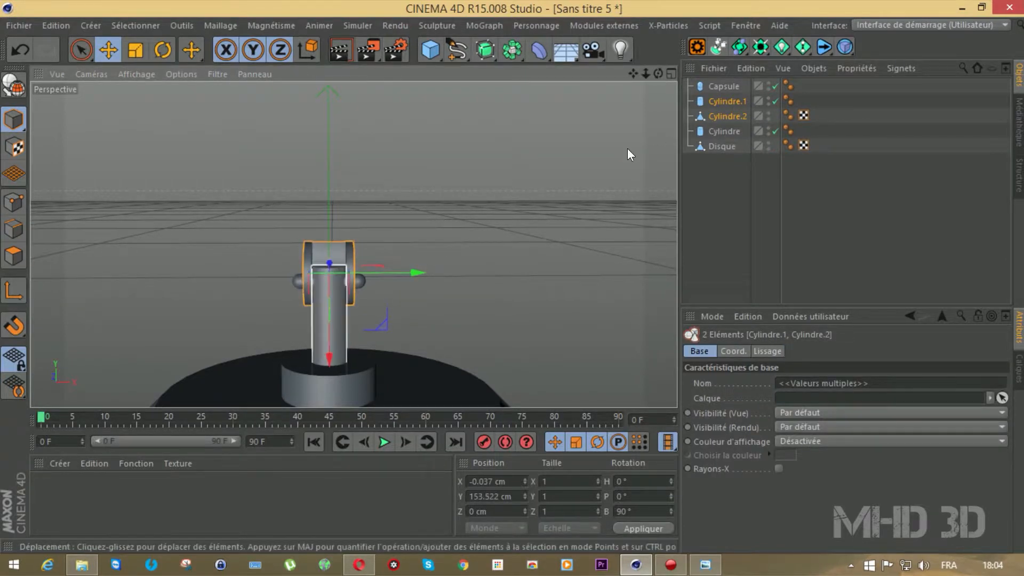
Center the two discs on the capsule by lowering them to about Y 146.2 cm, using the right view for precision.
drag(658, 75, 610, 76)
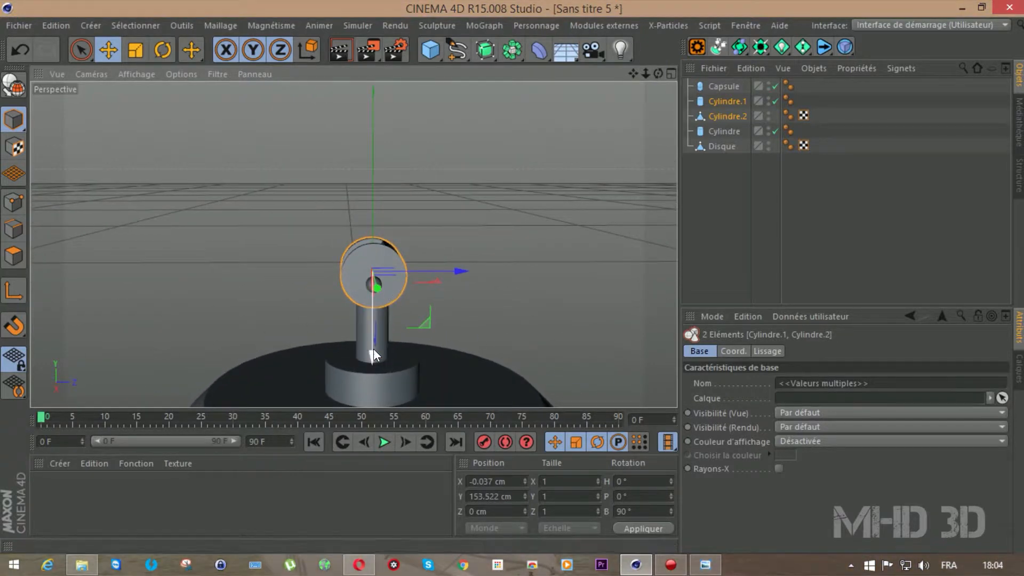
drag(372, 357, 368, 355)
key(F3)
scroll(373, 251, up, 5)
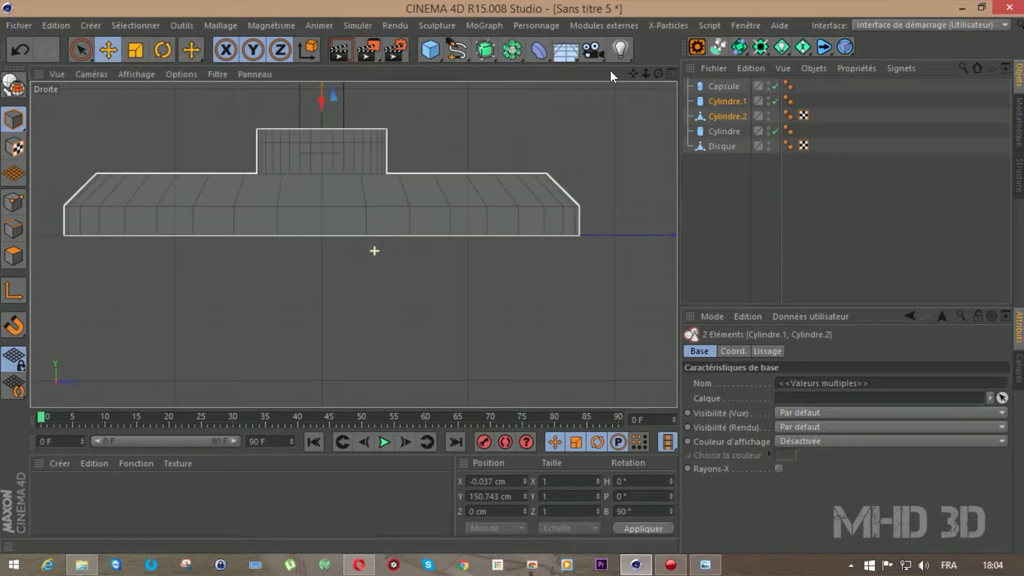
drag(633, 74, 687, 259)
scroll(399, 210, up, 7)
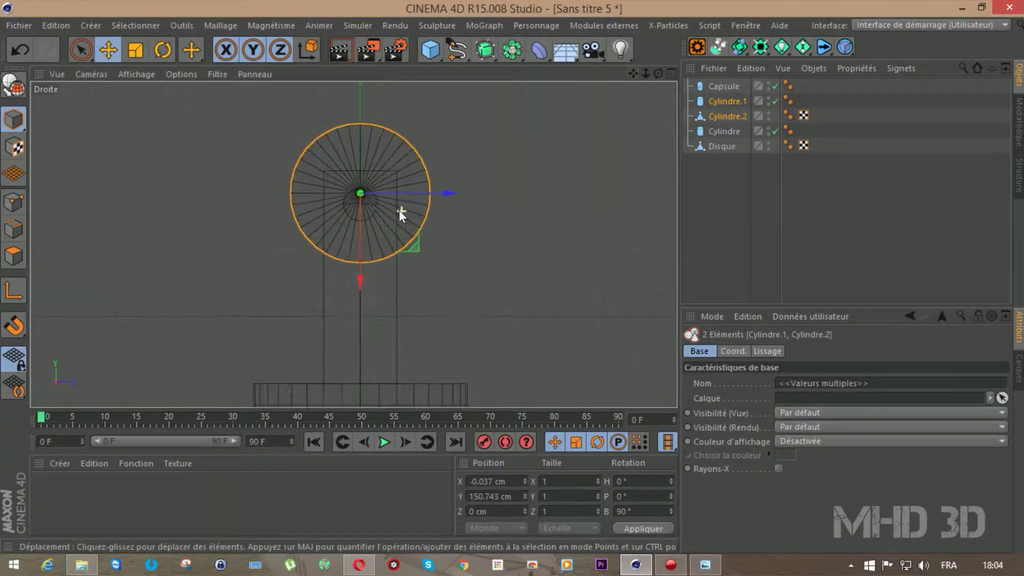
mouse_move(334, 267)
mouse_down()
mouse_move(331, 252)
mouse_move(335, 287)
mouse_up()
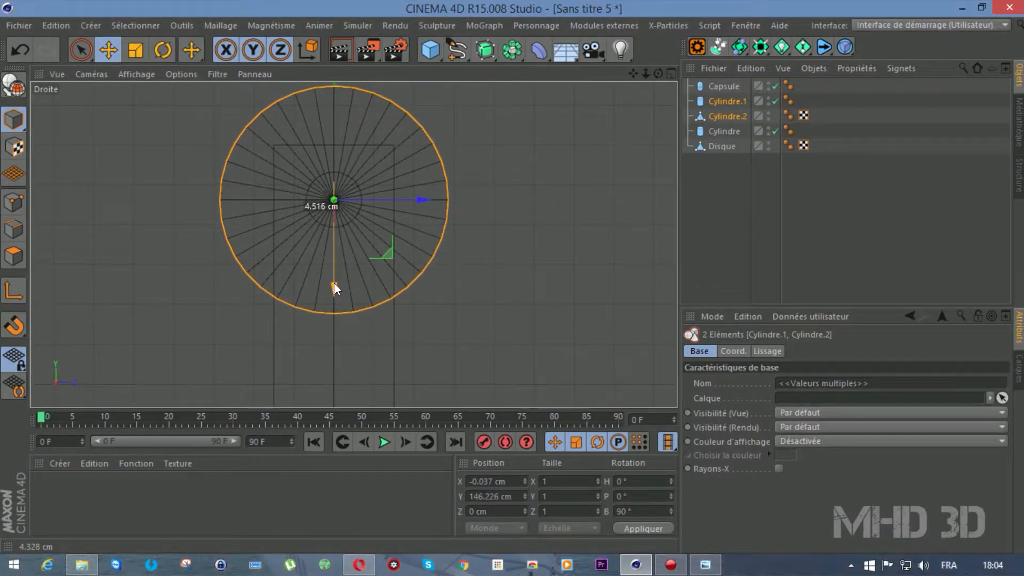
In the perspective view, shorten the capsule's height to about 59.3 cm and deselect it.
key(F1)
mouse_move(657, 74)
mouse_down()
mouse_move(847, 74)
mouse_move(869, 53)
mouse_move(800, 85)
mouse_move(661, 115)
mouse_move(653, 104)
mouse_move(720, 128)
mouse_move(790, 94)
mouse_move(653, 73)
mouse_up()
click(712, 85)
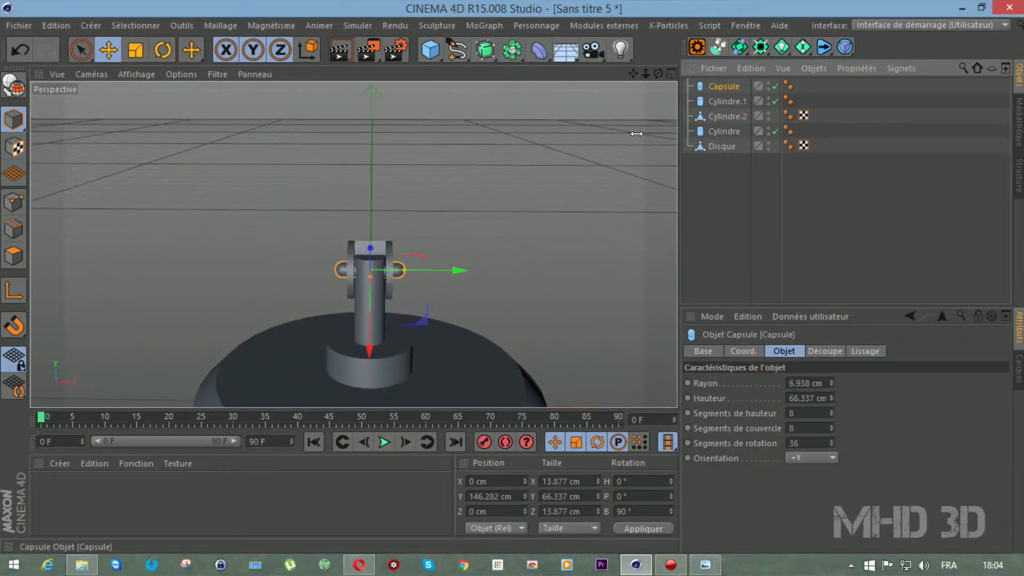
click(830, 400)
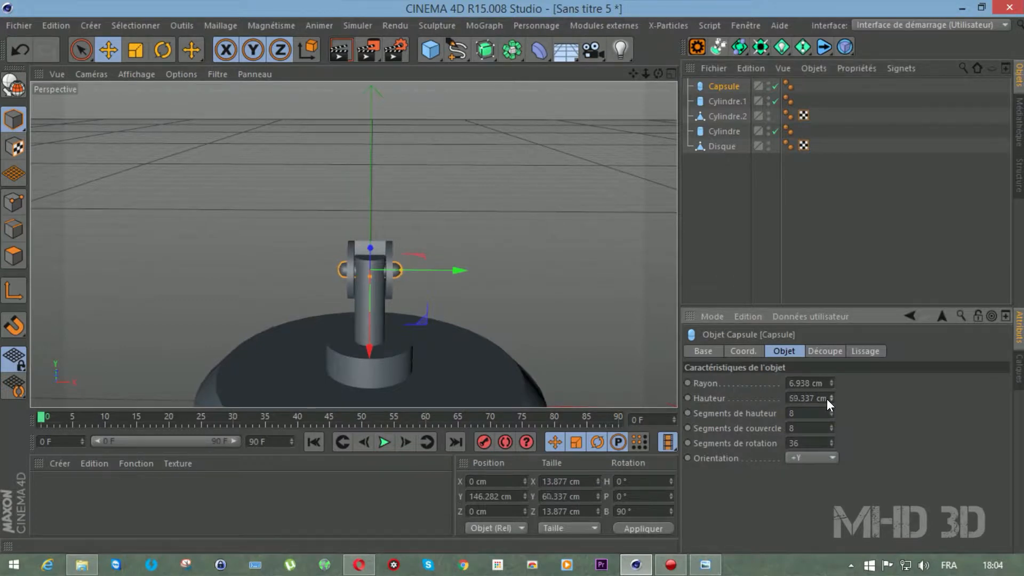
click(641, 215)
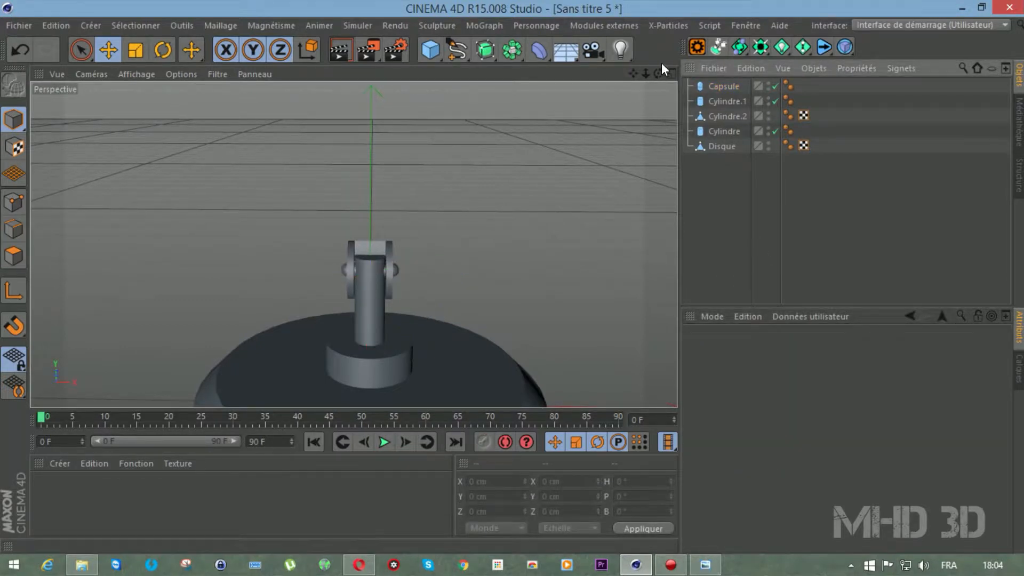
Add a cylinder for the lamp's arm and raise it above the base joint to about Y 261.4 cm.
drag(658, 73, 635, 74)
drag(658, 73, 615, 83)
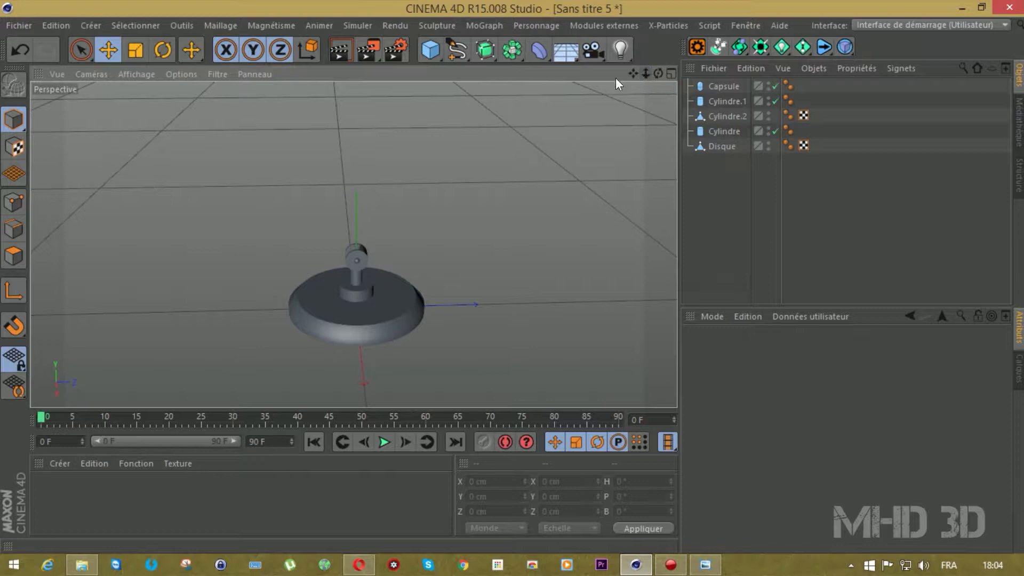
click(426, 54)
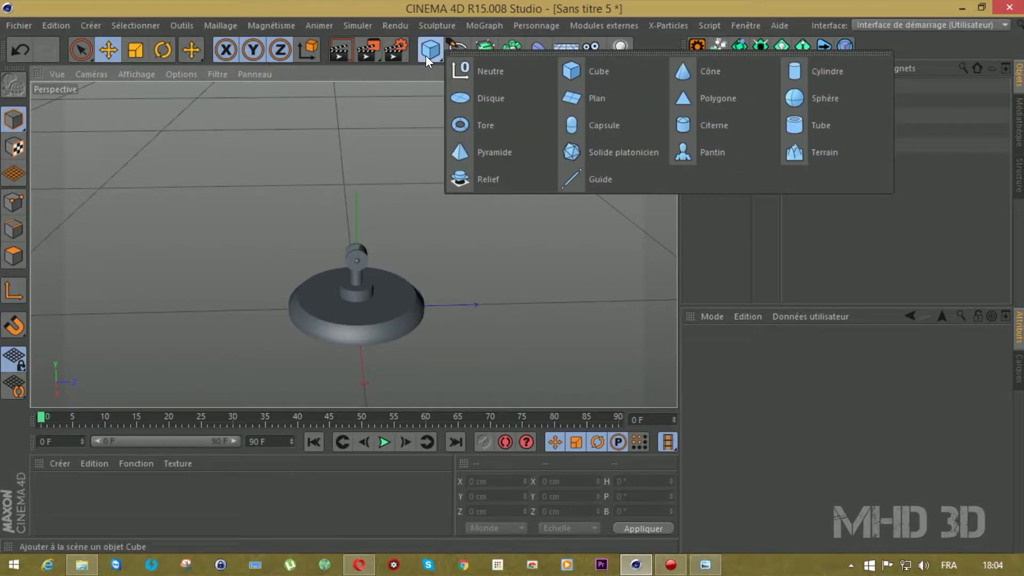
click(863, 71)
drag(355, 226, 357, 126)
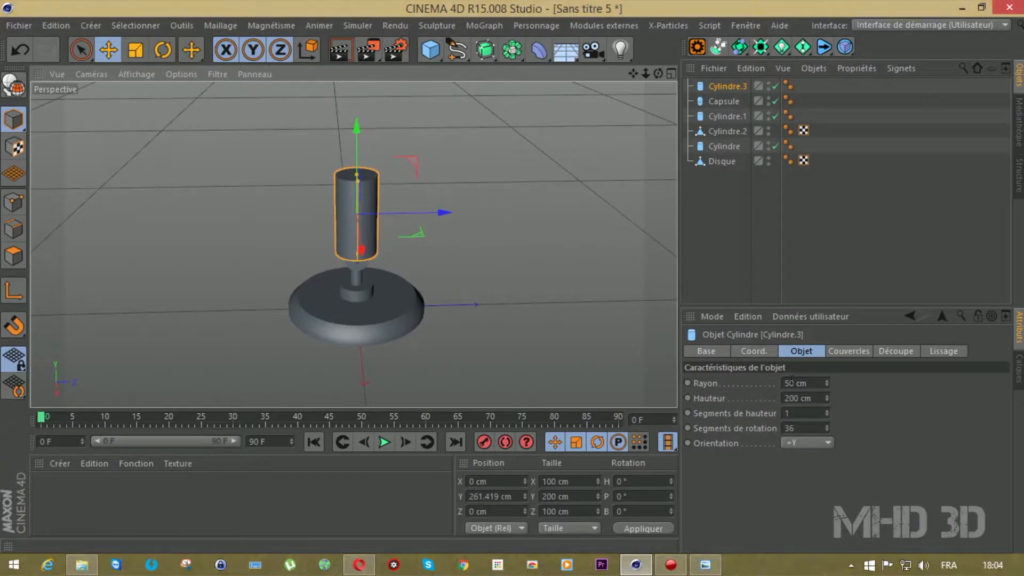
Look up the radius of the base's vertical post and set the new arm cylinder's radius to 15 cm.
click(810, 381)
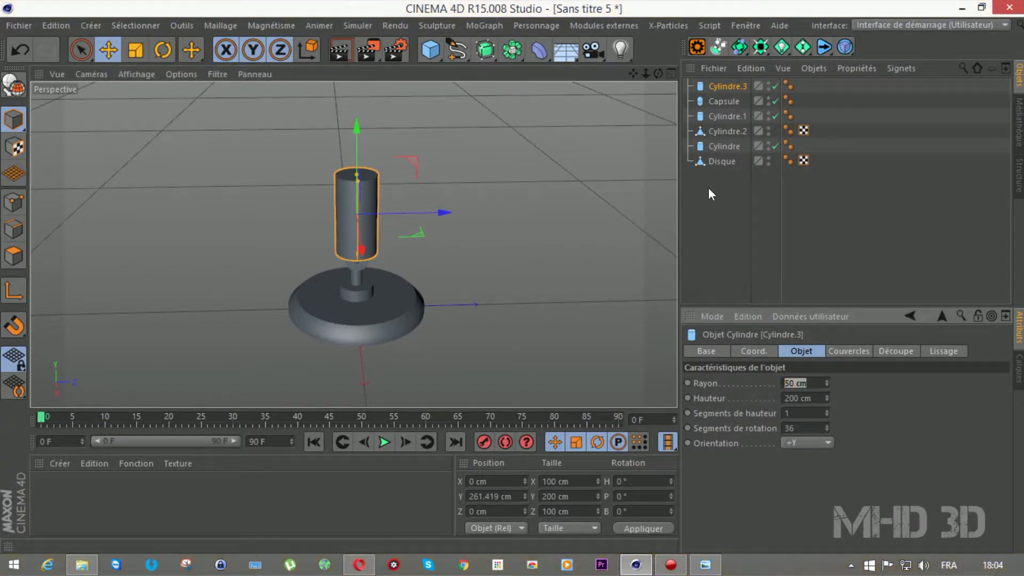
click(716, 116)
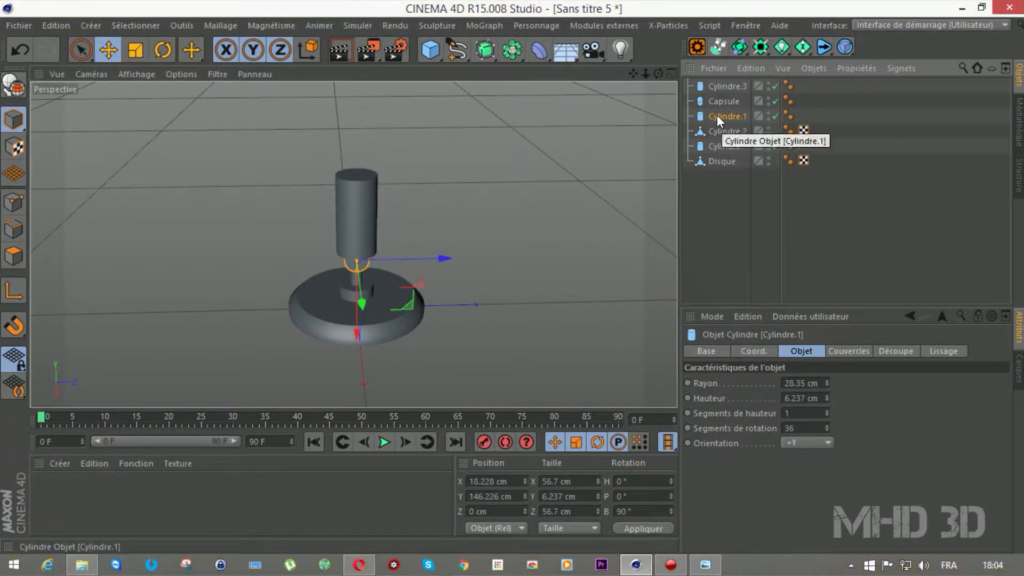
click(720, 145)
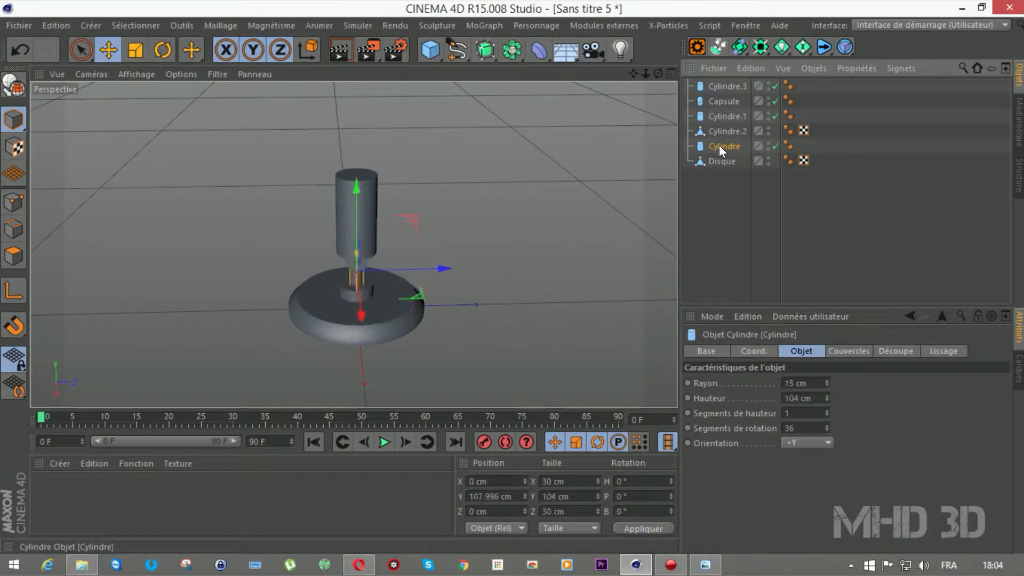
click(717, 85)
click(810, 383)
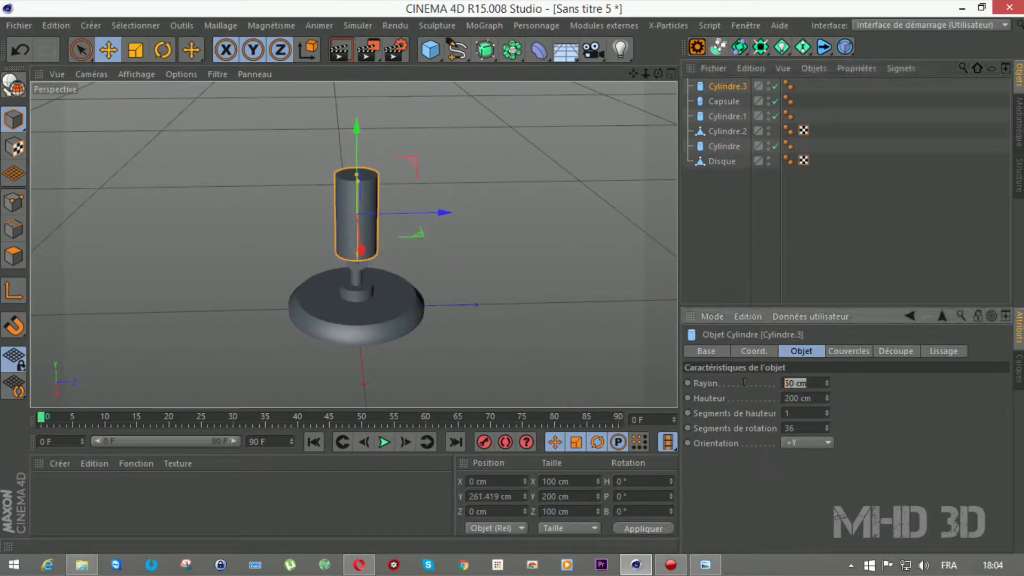
text(15)
key(Return)
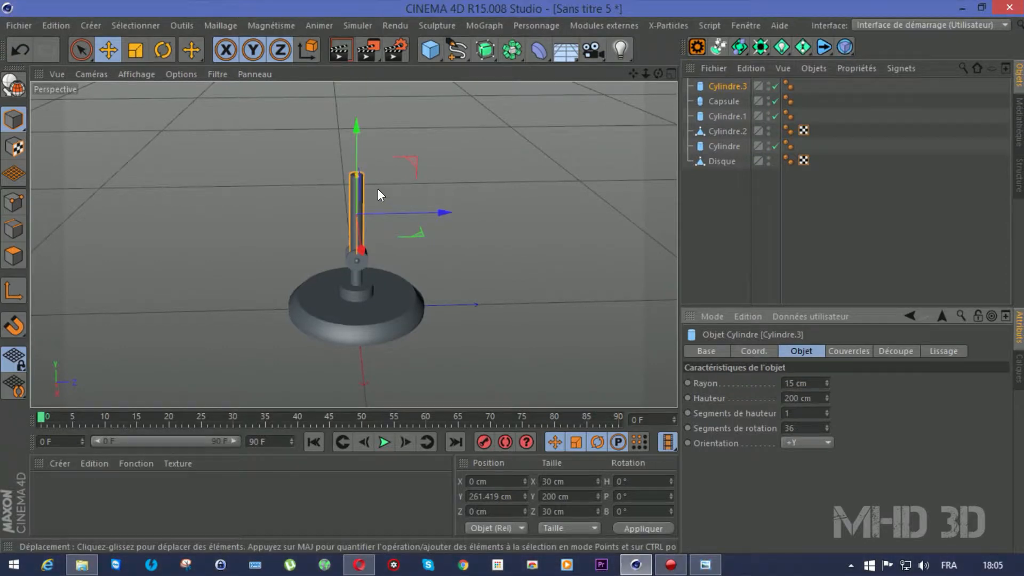
drag(644, 72, 639, 76)
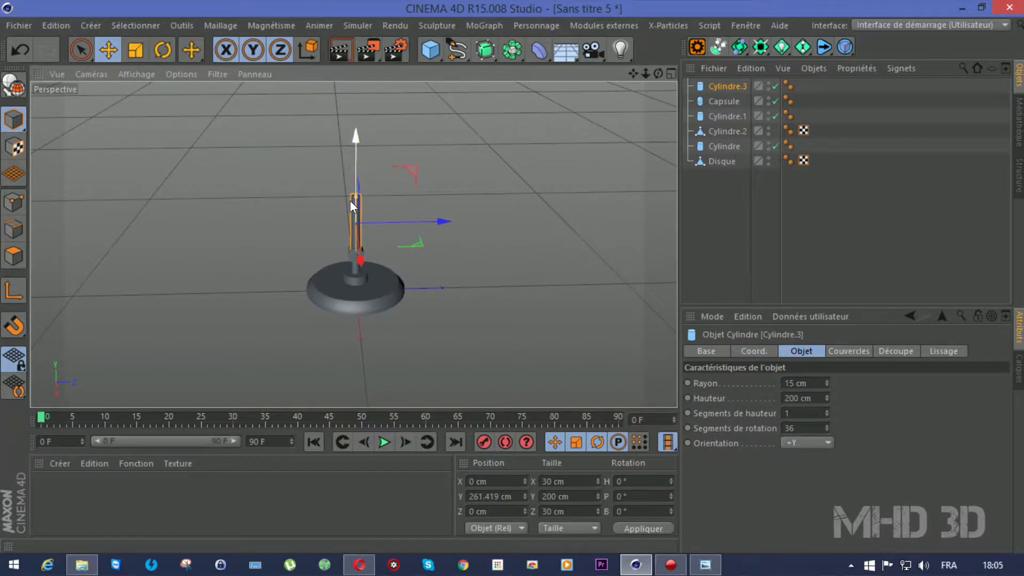
mouse_move(657, 72)
mouse_down()
mouse_move(668, 74)
mouse_move(639, 76)
mouse_up()
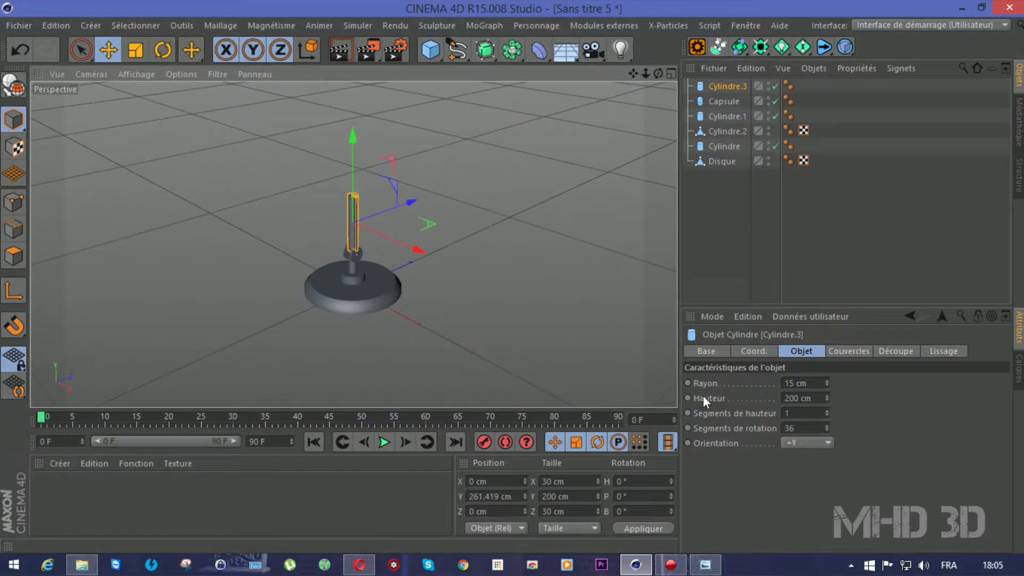
mouse_move(821, 396)
mouse_down()
mouse_move(822, 373)
mouse_move(824, 397)
mouse_up()
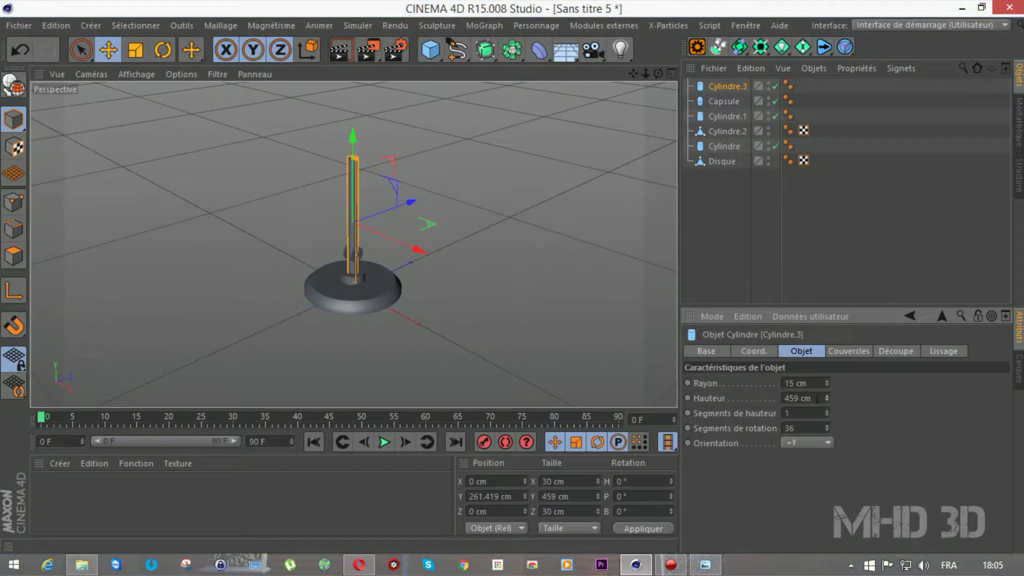
mouse_move(826, 397)
mouse_down()
mouse_move(826, 362)
mouse_move(826, 397)
mouse_up()
click(160, 53)
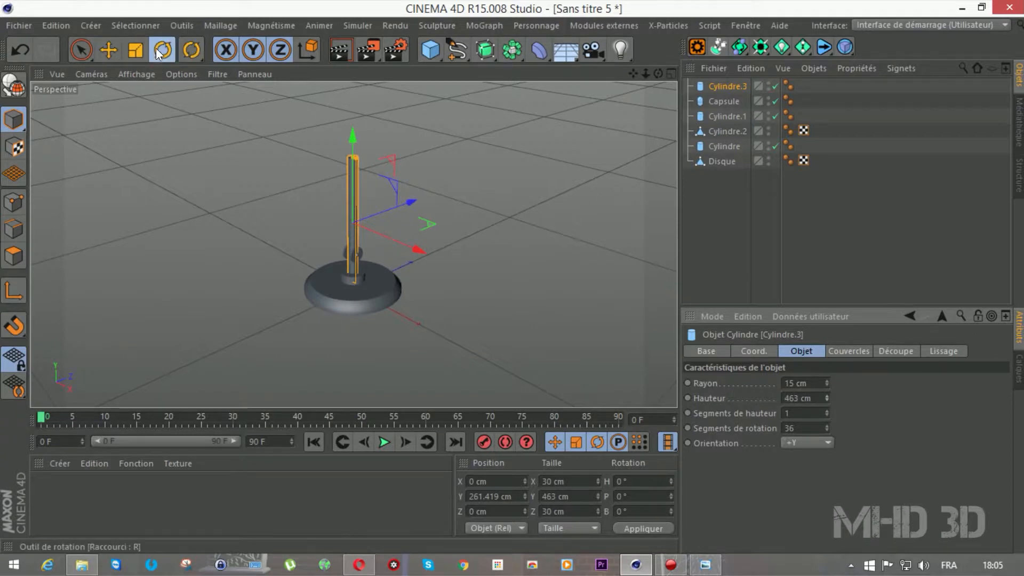
drag(328, 185, 299, 182)
click(24, 47)
click(25, 47)
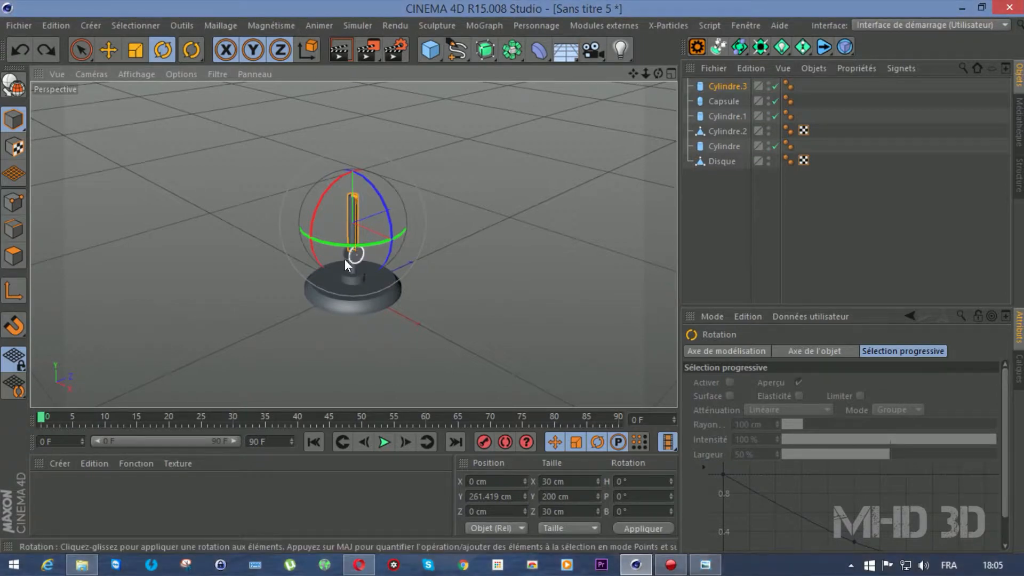
Convert the arm cylinder into an editable polygon object.
scroll(346, 257, up, 2)
scroll(345, 257, up, 8)
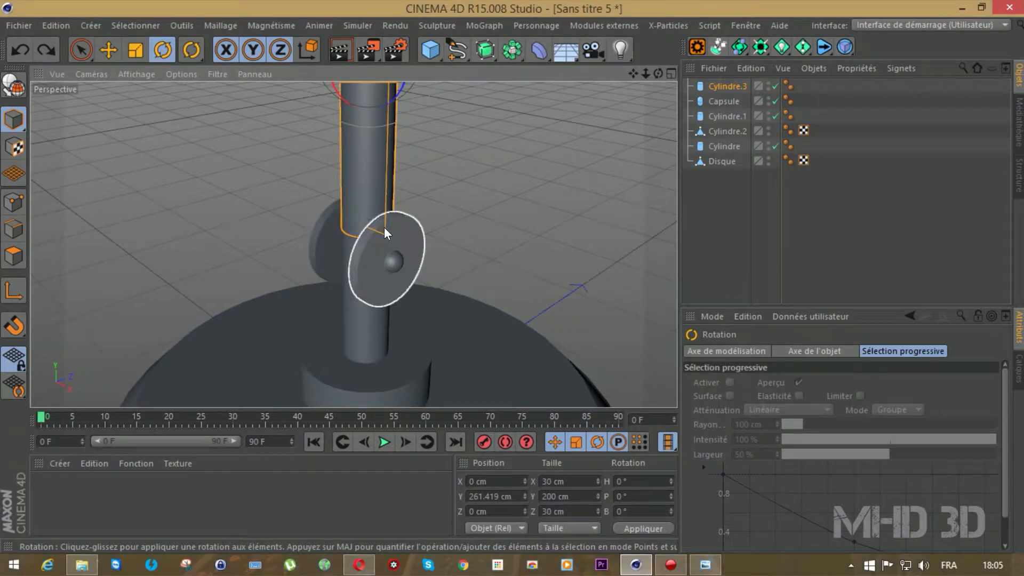
drag(636, 75, 635, 80)
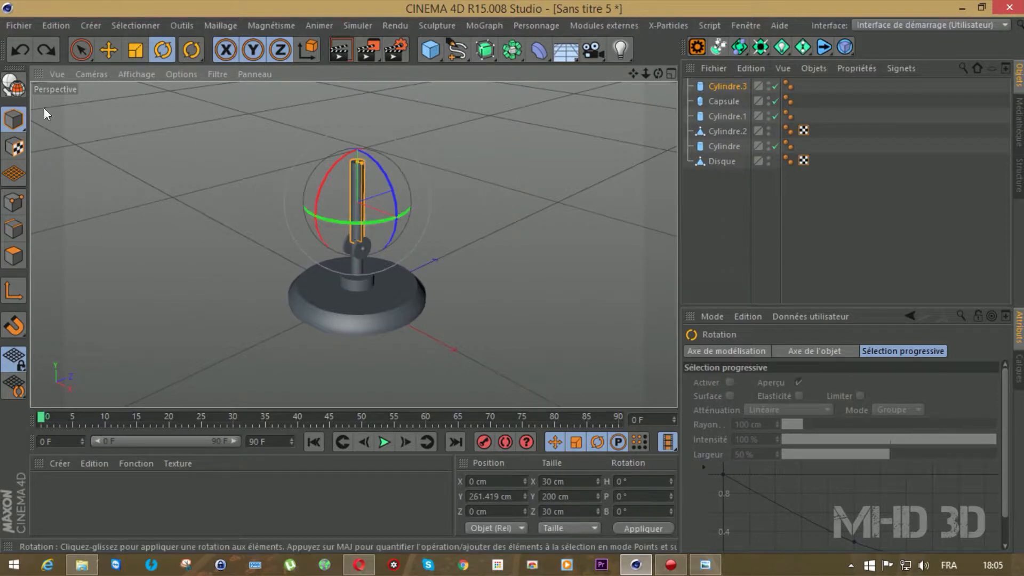
click(19, 87)
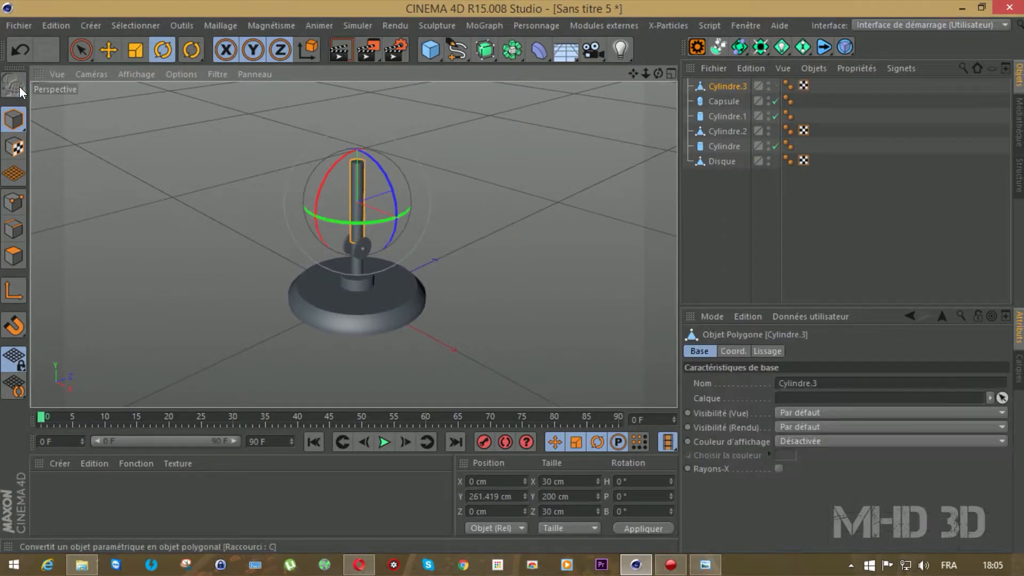
Enable axis modification and move the arm's pivot down to its lower end at about Y 153.4 cm.
click(21, 288)
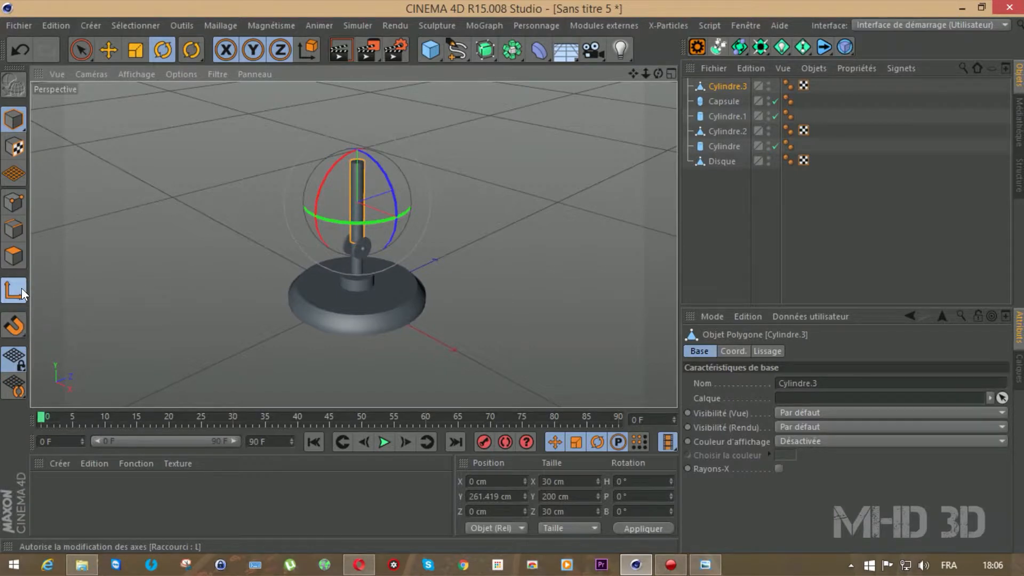
click(108, 50)
drag(355, 114, 338, 229)
scroll(340, 233, up, 2)
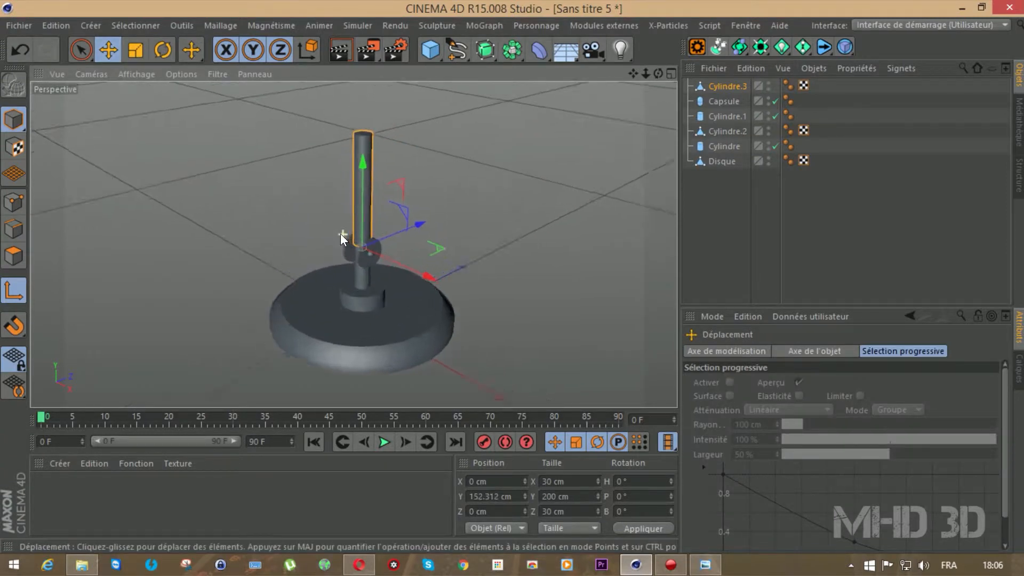
scroll(340, 234, up, 4)
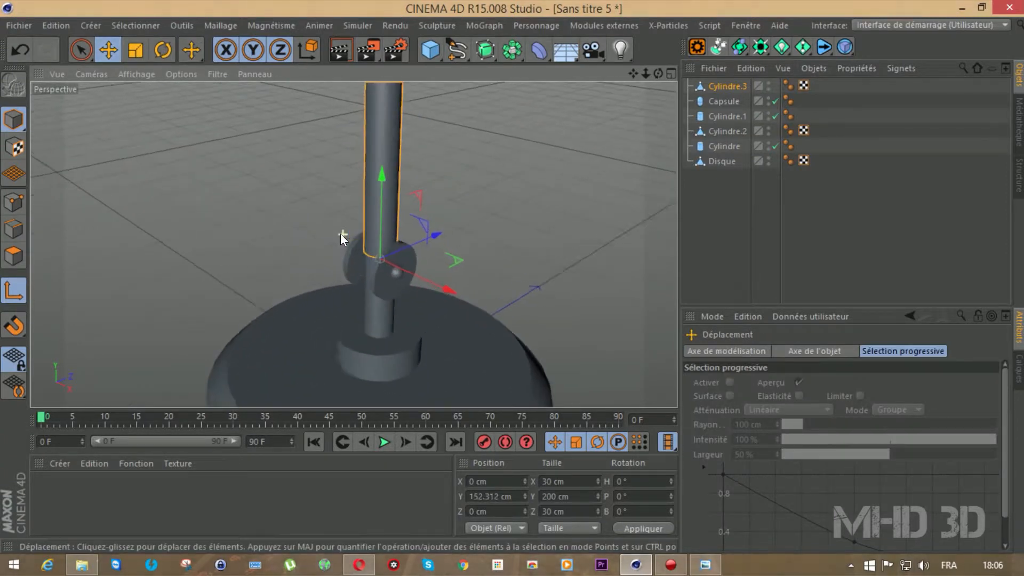
drag(394, 191, 400, 186)
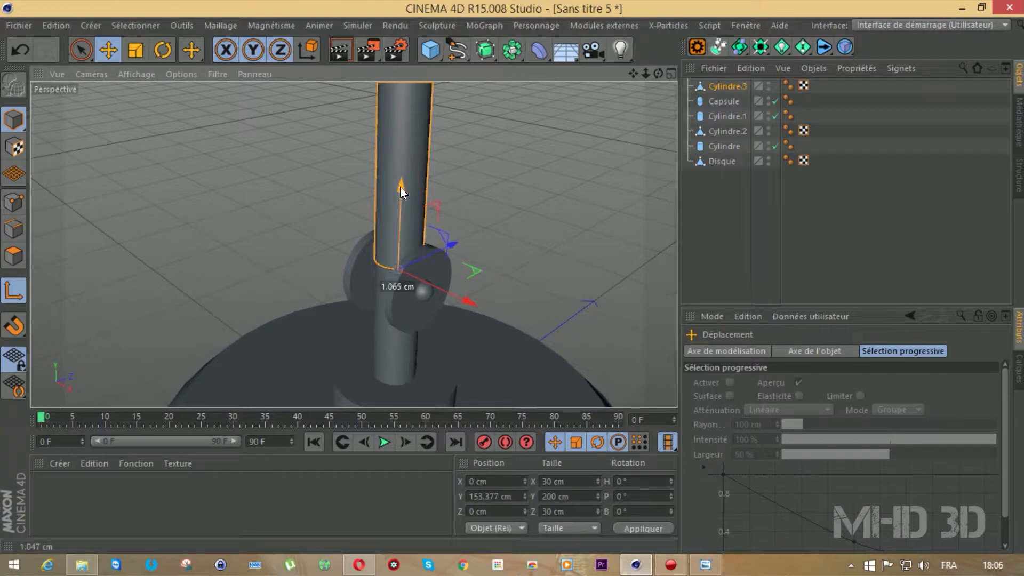
Scale the arm upward along Y from its lower end to a length of about 696.4 cm.
drag(634, 75, 175, 73)
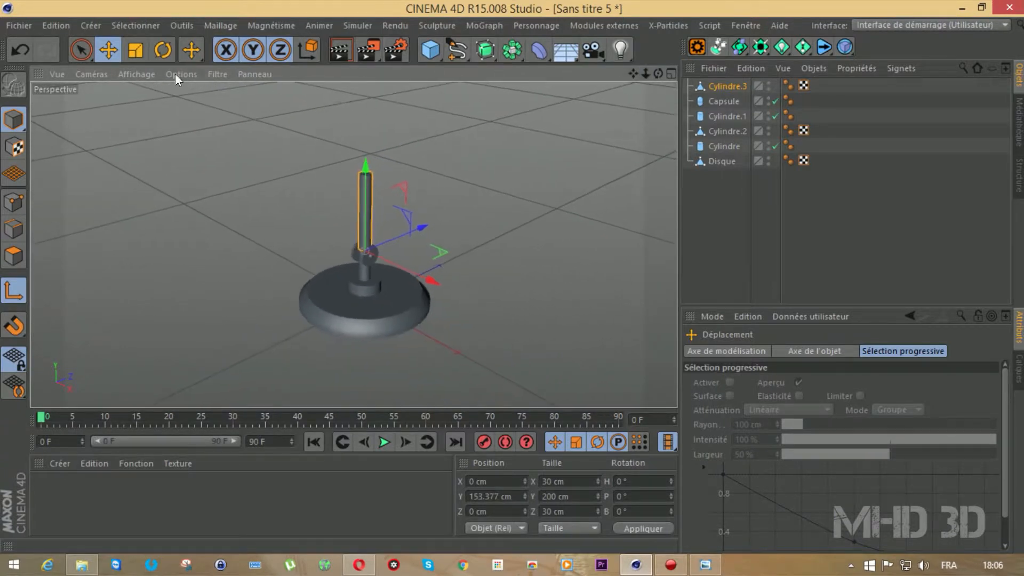
click(136, 48)
drag(360, 162, 366, 74)
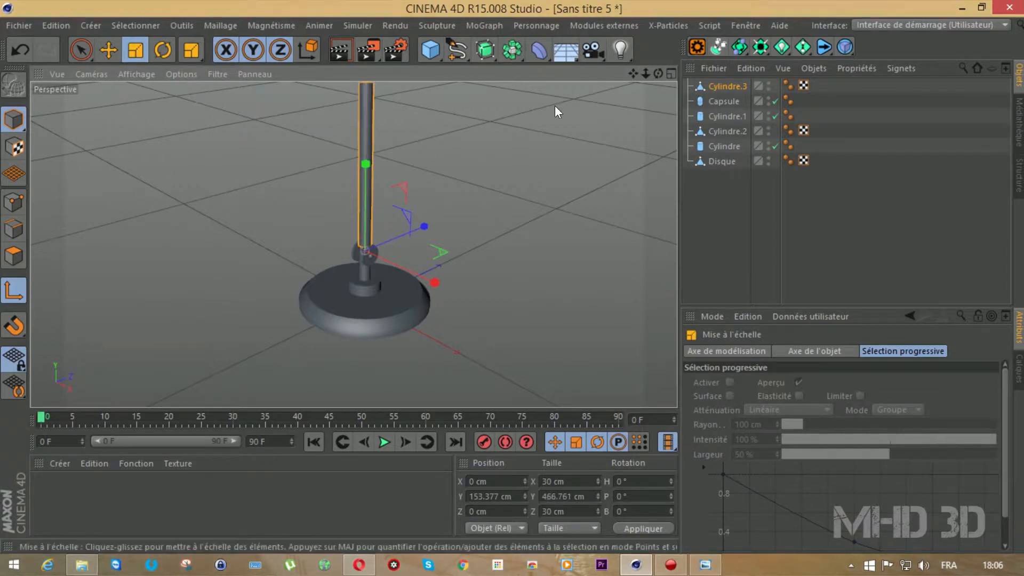
drag(645, 73, 512, 73)
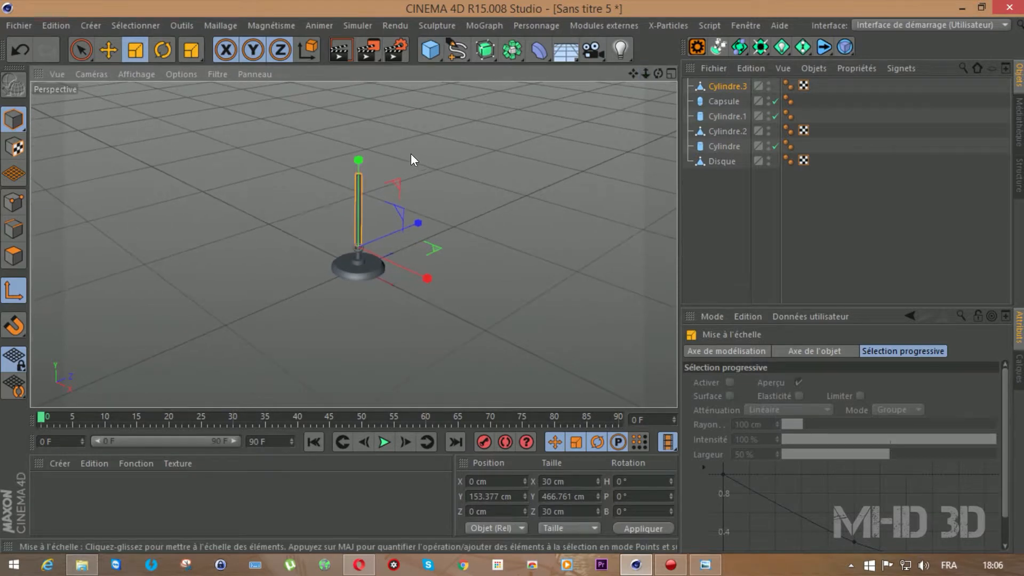
drag(358, 159, 380, 111)
Undo the axis-only rotation, turn off axis modification and tilt the arm to a pitch of about -43.5°.
click(163, 49)
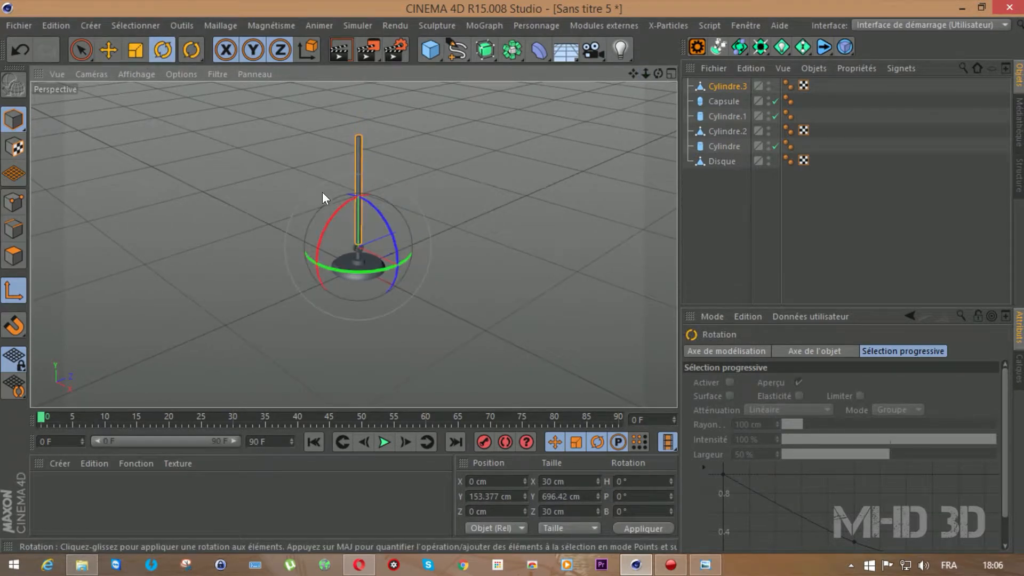
drag(330, 219, 339, 217)
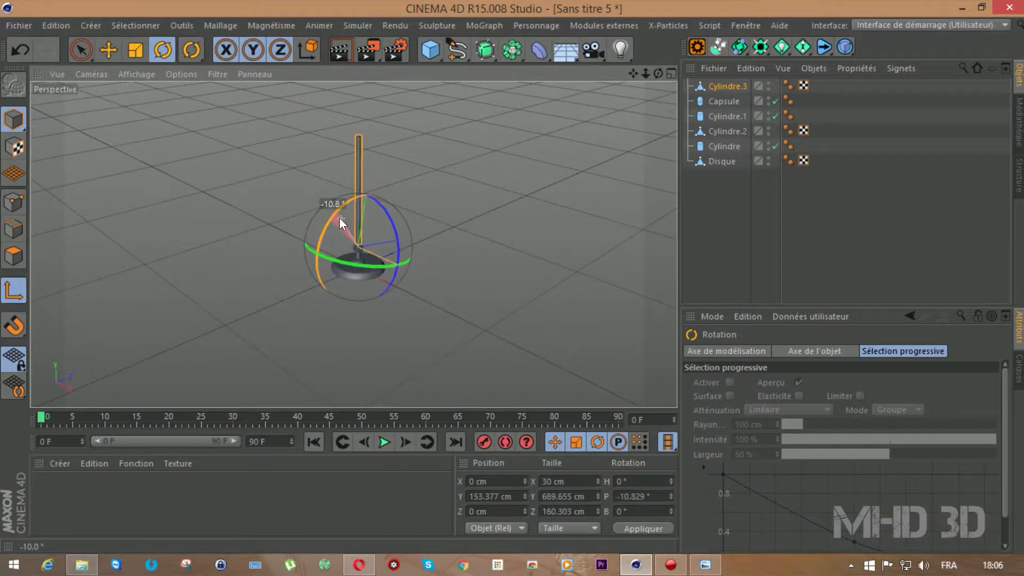
click(19, 50)
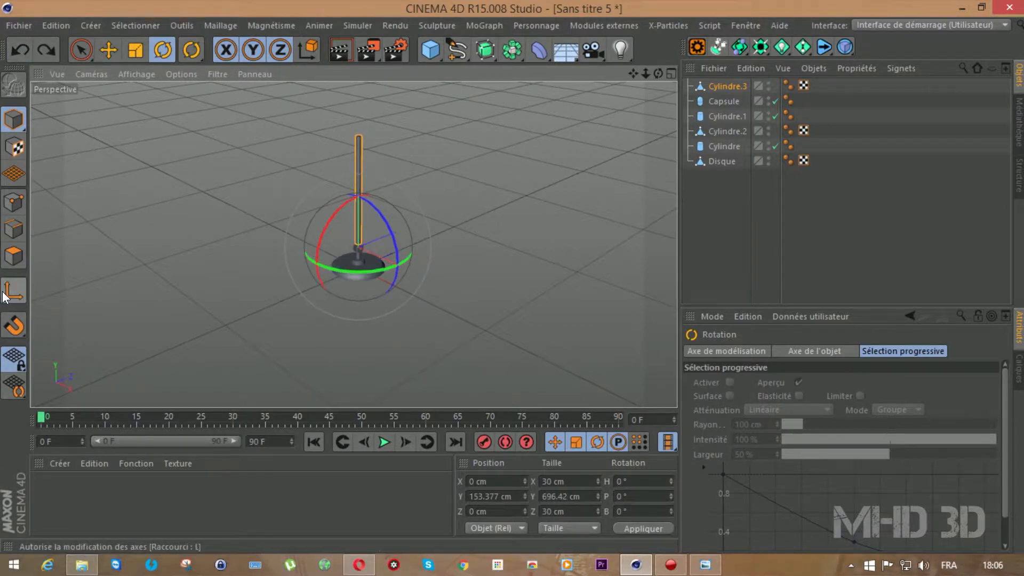
drag(332, 216, 360, 214)
Move the tilted arm down into the base joint, to about Y 116.8 cm and Z -26.6 cm.
scroll(384, 234, up, 5)
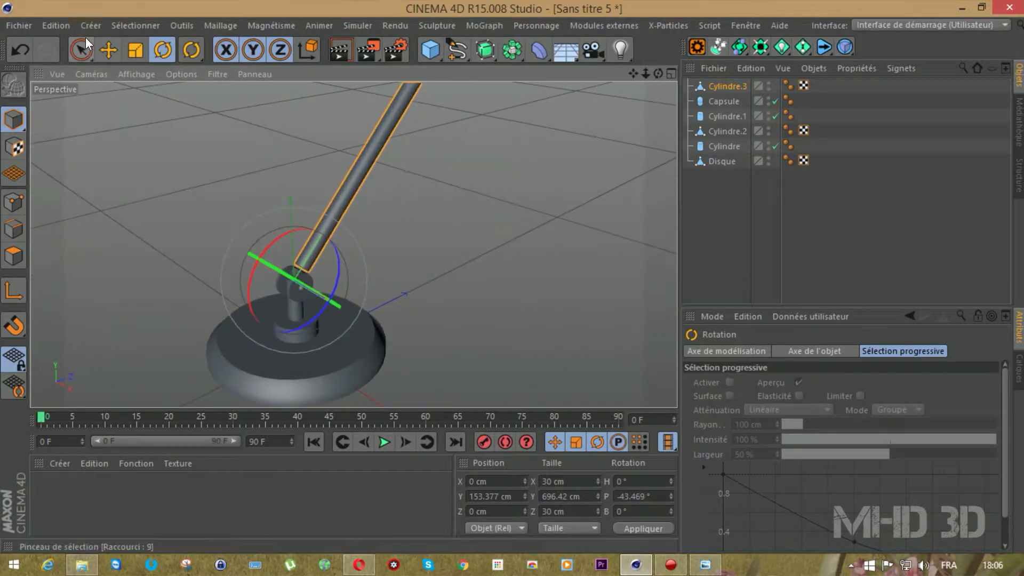
click(108, 50)
drag(330, 208, 330, 235)
drag(327, 327, 331, 328)
drag(658, 74, 684, 88)
scroll(523, 189, up, 3)
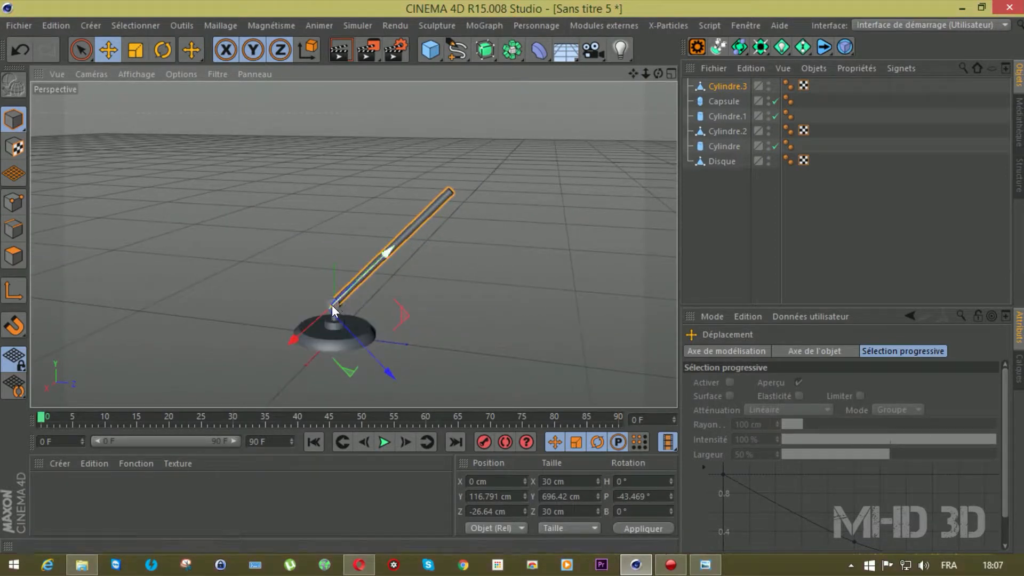
Select the capsule and the two upright discs of the joint and group them under one null object.
click(718, 131)
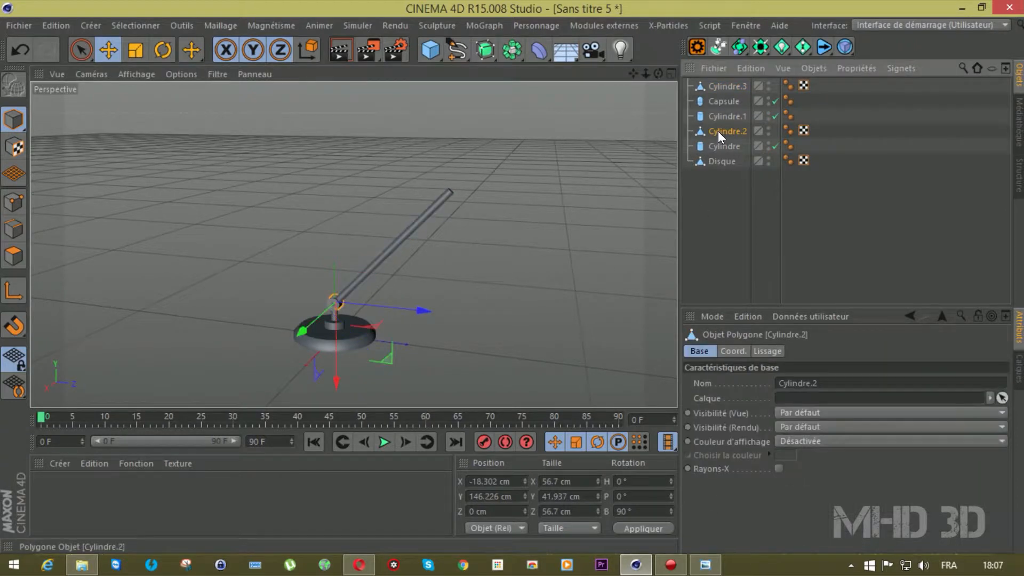
click(717, 115)
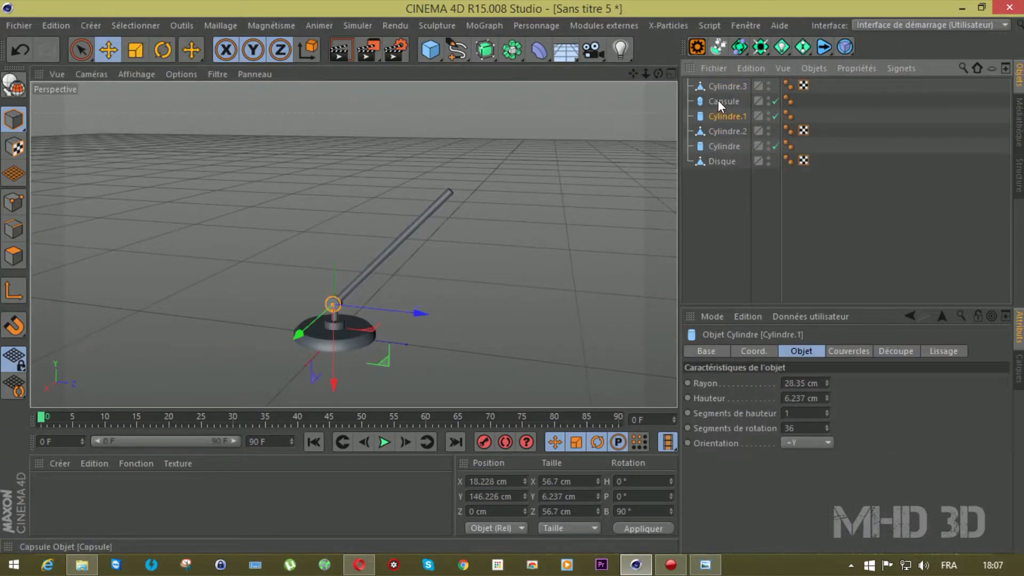
click(718, 101)
ctrl+click(718, 116)
ctrl+click(719, 130)
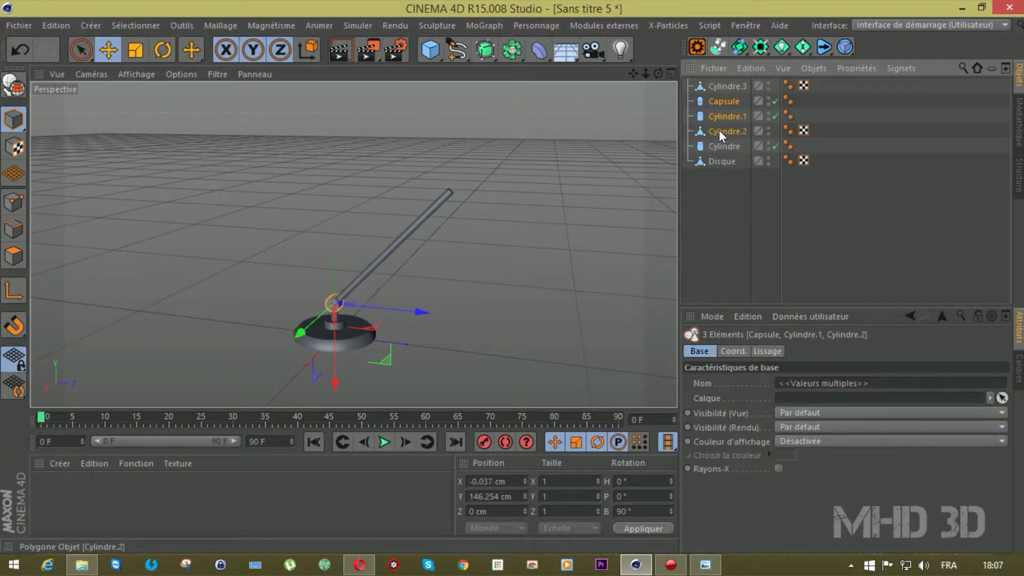
key(alt+g)
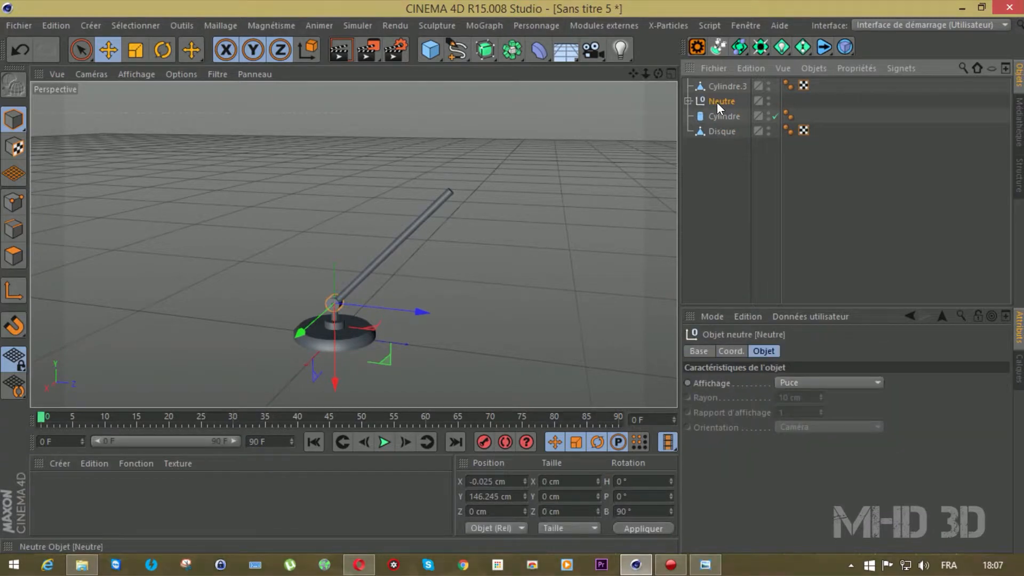
Duplicate the joint group and place the copy over the arm's upper end at about X -8.1 cm and Z 478.6 cm.
key(ctrl+c)
key(ctrl+v)
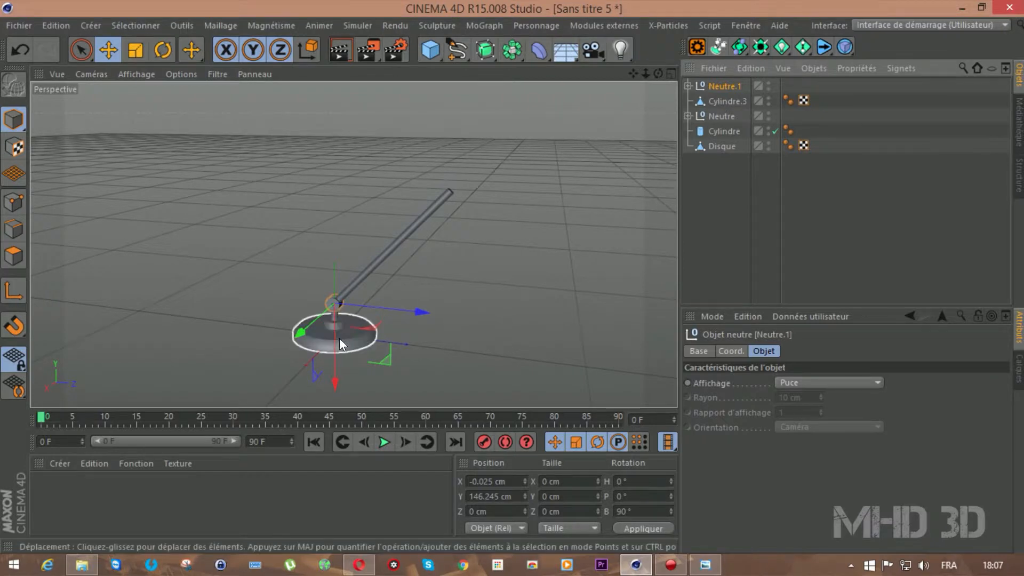
drag(330, 305, 445, 193)
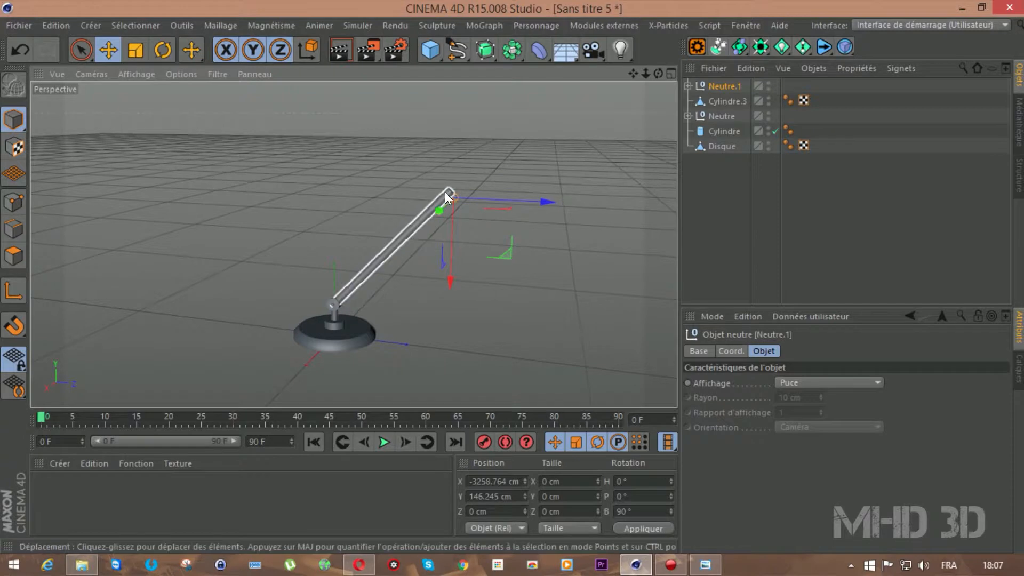
key(F2)
scroll(442, 195, down, 10)
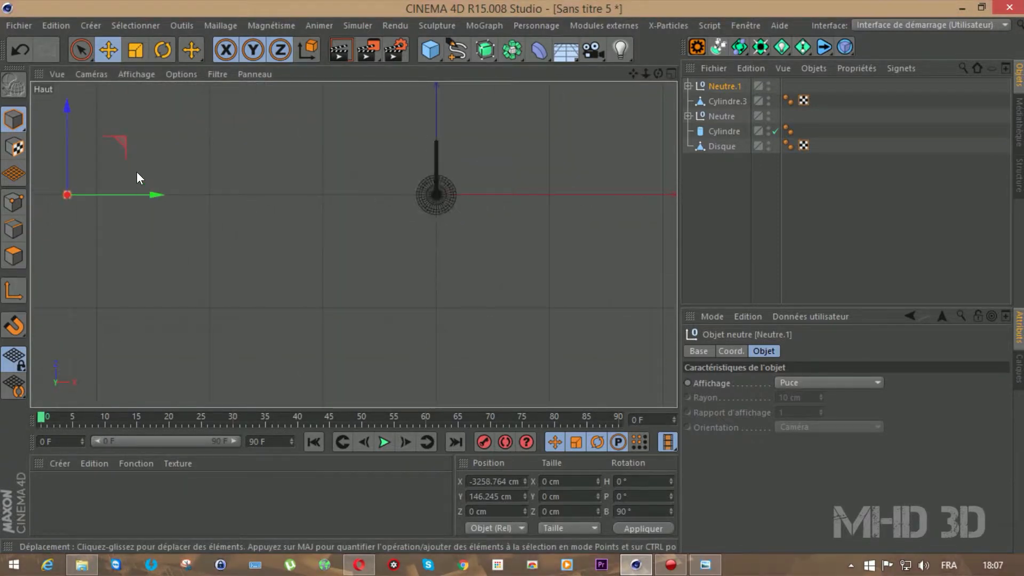
drag(123, 144, 490, 90)
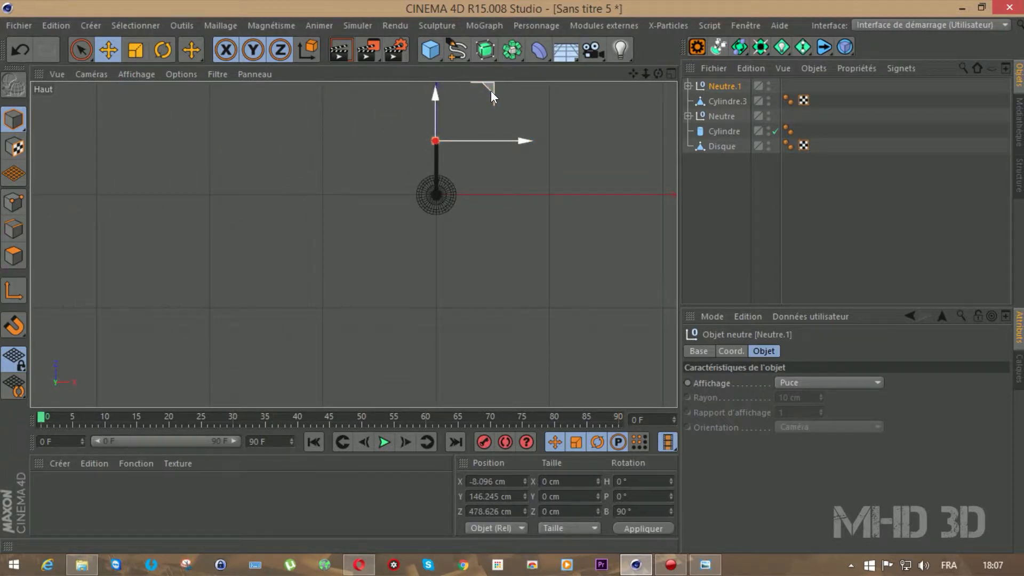
Centre the copied joint across the arm at about X -1.6 cm and raise it to about Y 641.7 cm.
key(F4)
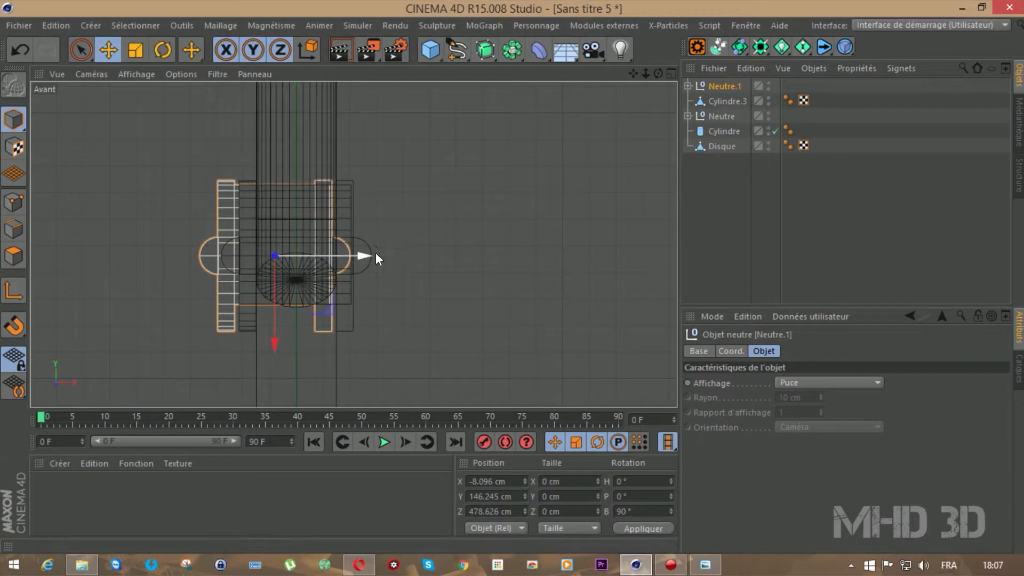
drag(361, 256, 381, 253)
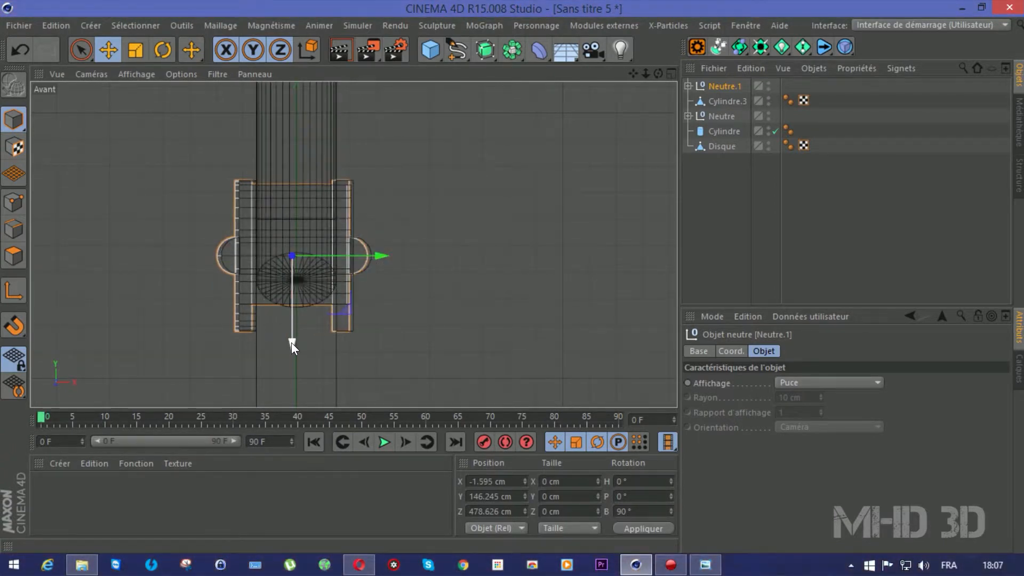
mouse_move(291, 342)
mouse_down()
mouse_move(295, 332)
mouse_move(294, 344)
mouse_up()
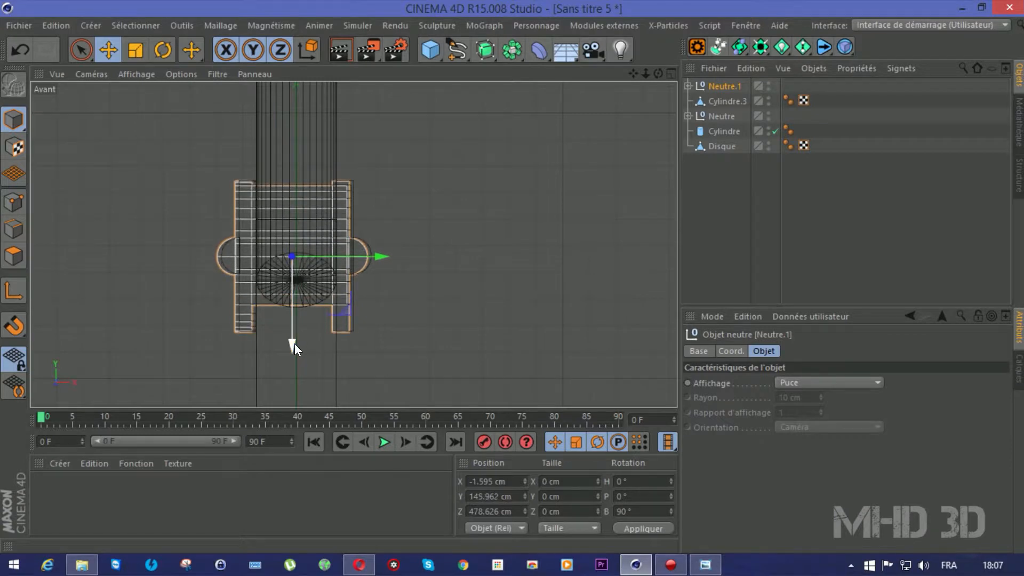
key(F3)
drag(645, 73, 550, 74)
drag(478, 333, 480, 198)
scroll(472, 189, up, 2)
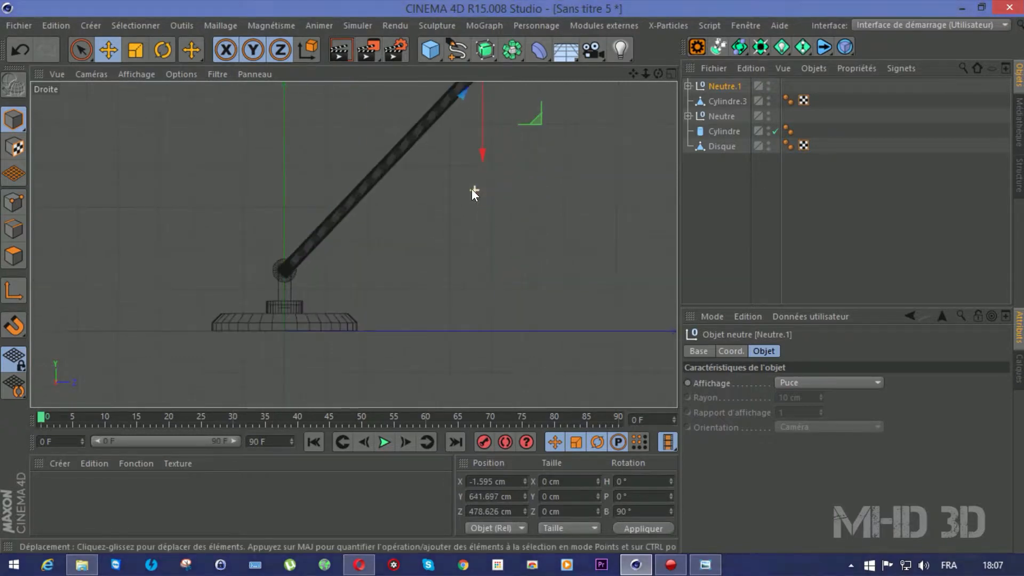
Fine-position the copied joint on the arm's upper end at about Y 636.1 cm and Z 463.3 cm.
scroll(472, 189, up, 3)
drag(633, 74, 626, 2)
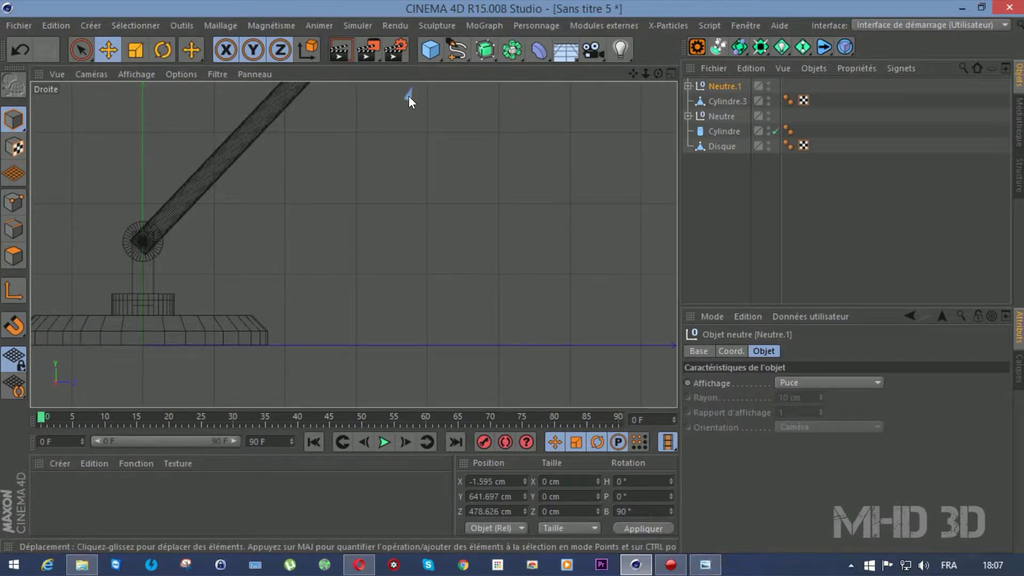
key(o)
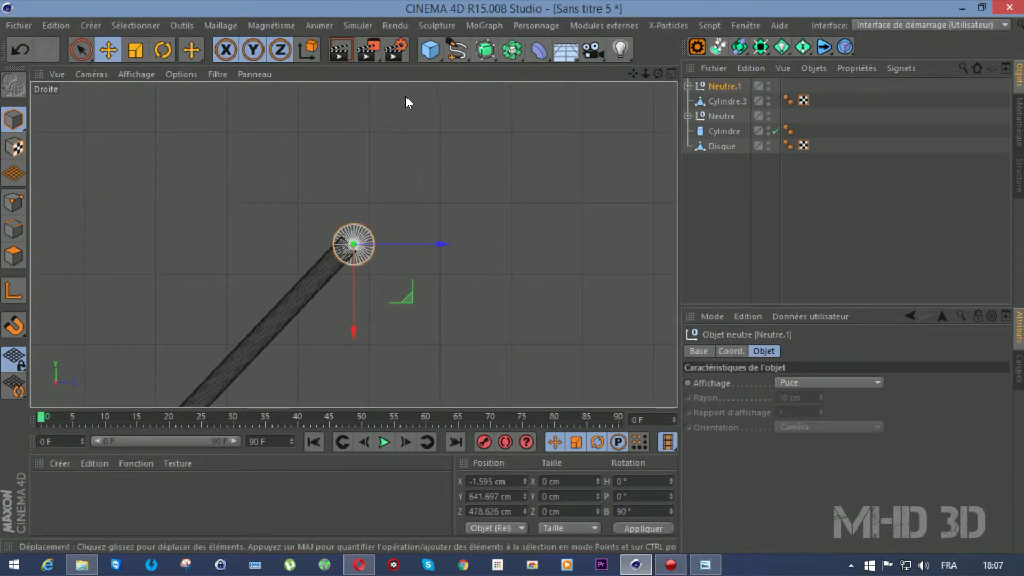
scroll(289, 250, up, 5)
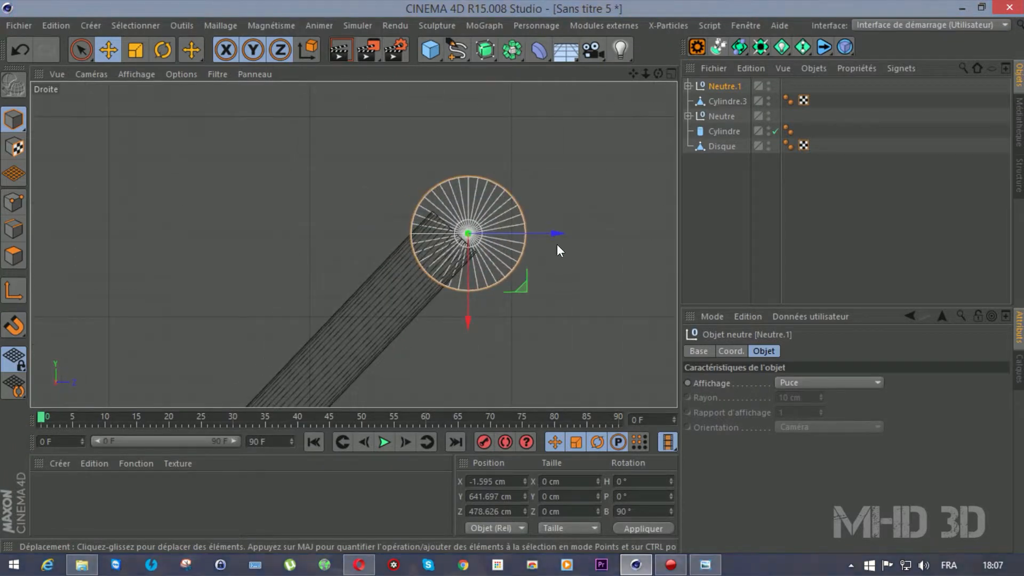
drag(555, 233, 539, 237)
drag(450, 320, 446, 332)
drag(533, 242, 519, 253)
key(F1)
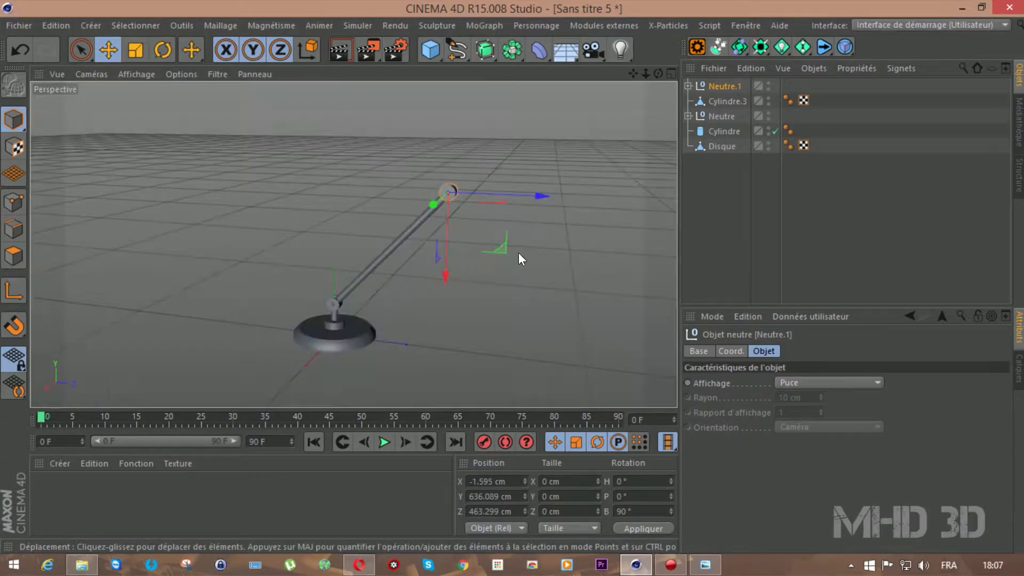
Duplicate the arm and move only the copy's axis to its upper end, at about Y 643.5 cm and Z 472.6 cm.
drag(658, 74, 581, 80)
alt+drag(353, 244, 418, 230)
click(407, 231)
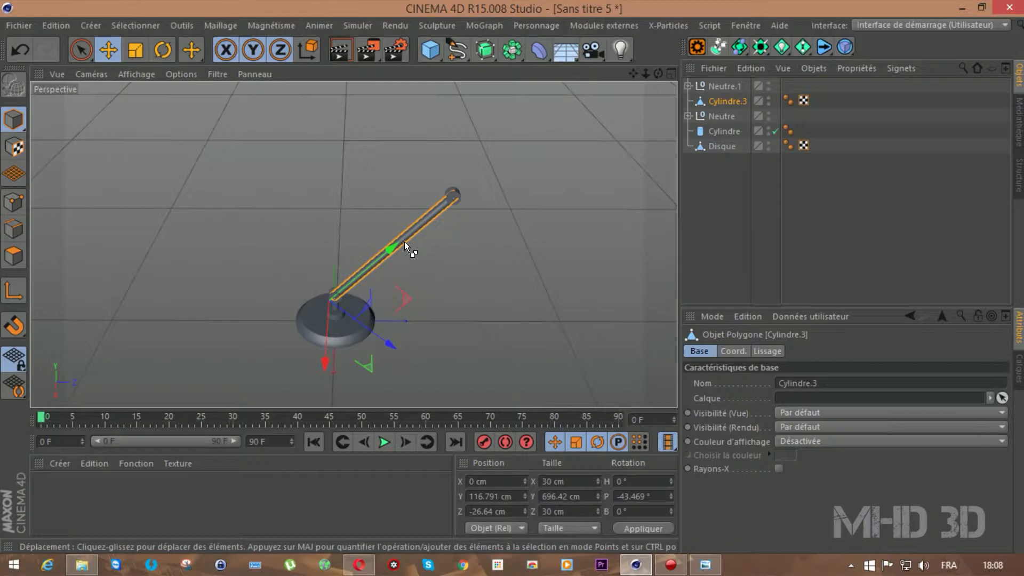
key(ctrl+c)
key(ctrl+v)
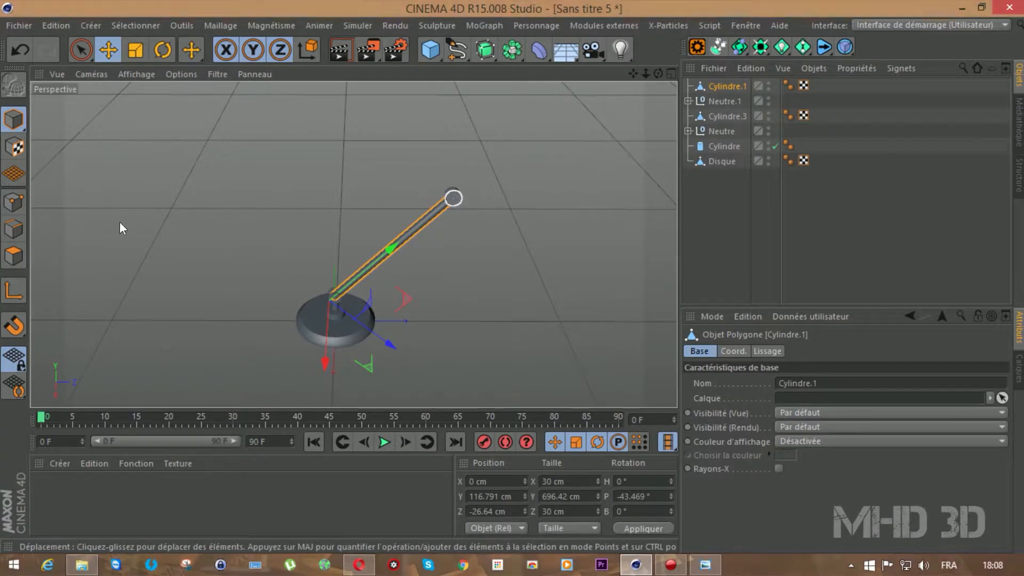
click(23, 292)
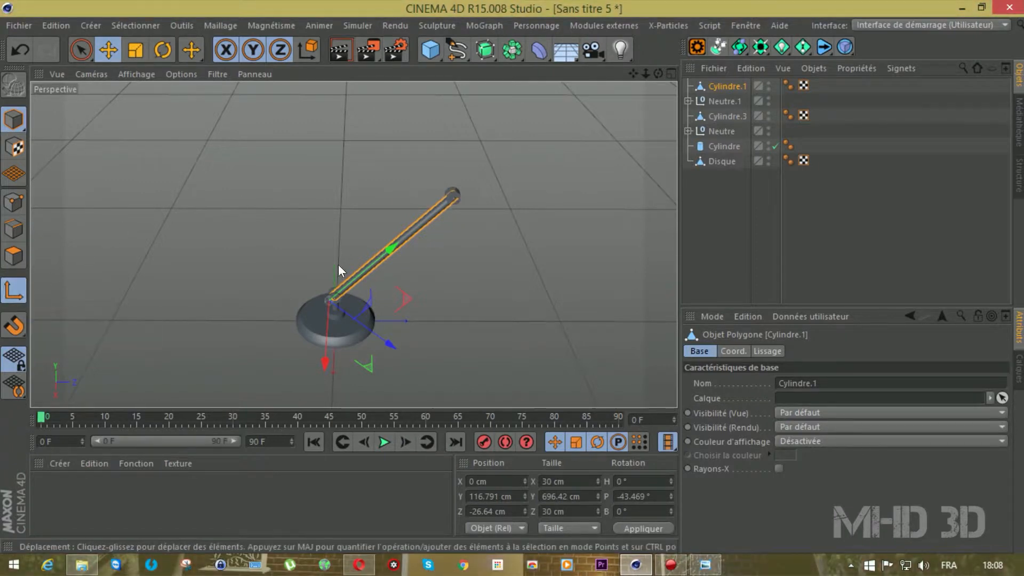
drag(391, 249, 551, 166)
click(14, 291)
Rotate the arm copy to a pitch of about -139.7° and shift it onto the upper joint at about Y 635.9 cm and Z 463.8 cm.
click(162, 50)
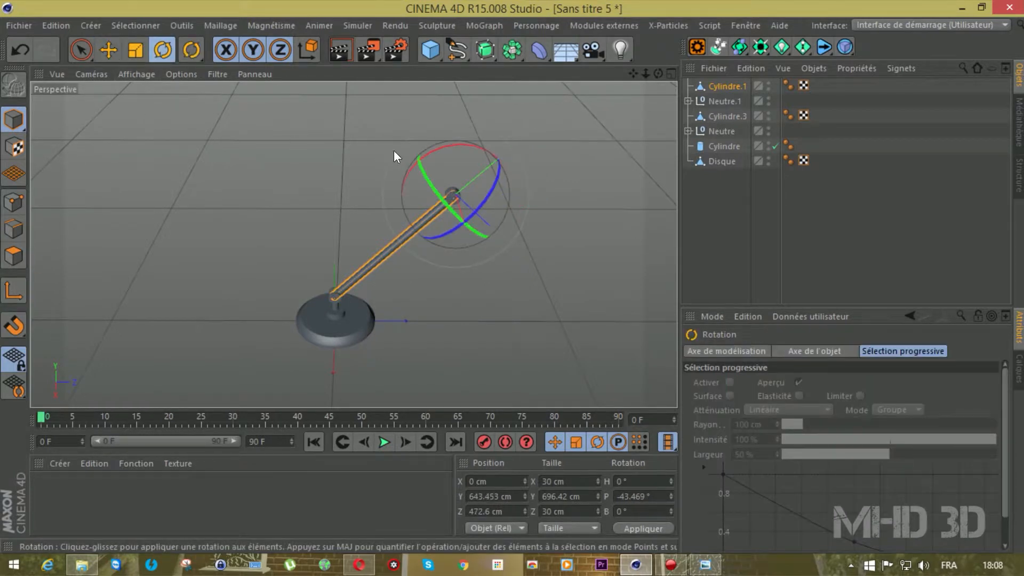
drag(432, 148, 525, 171)
scroll(411, 207, up, 3)
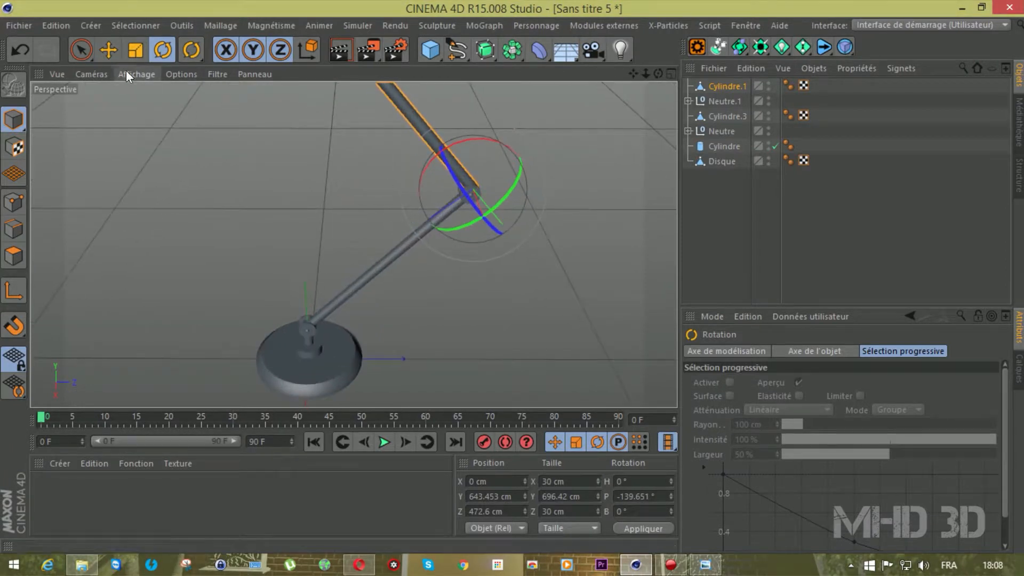
click(108, 50)
drag(405, 236, 400, 237)
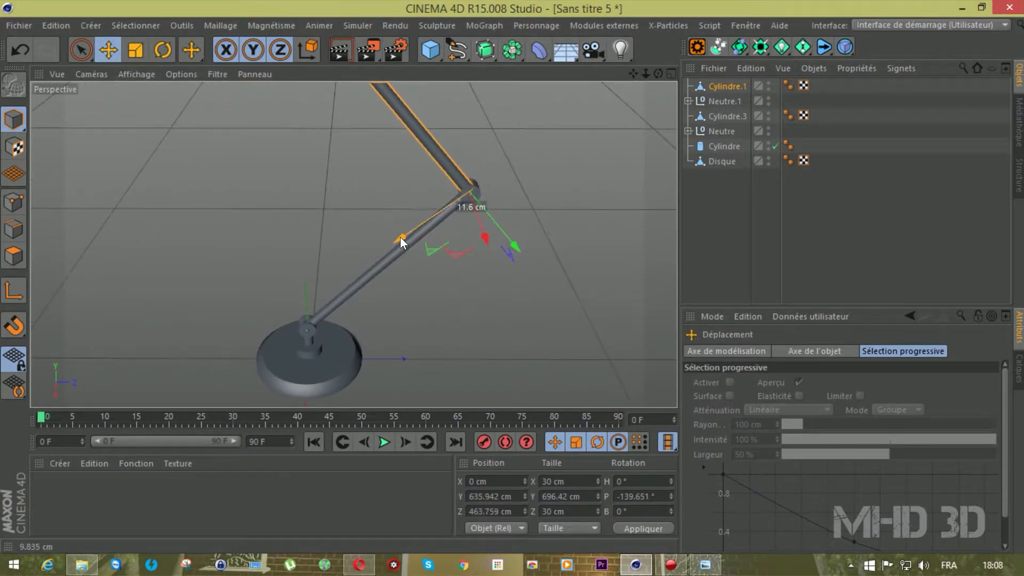
drag(645, 74, 354, 245)
Scale the upper arm slightly along its length and deselect it.
click(137, 50)
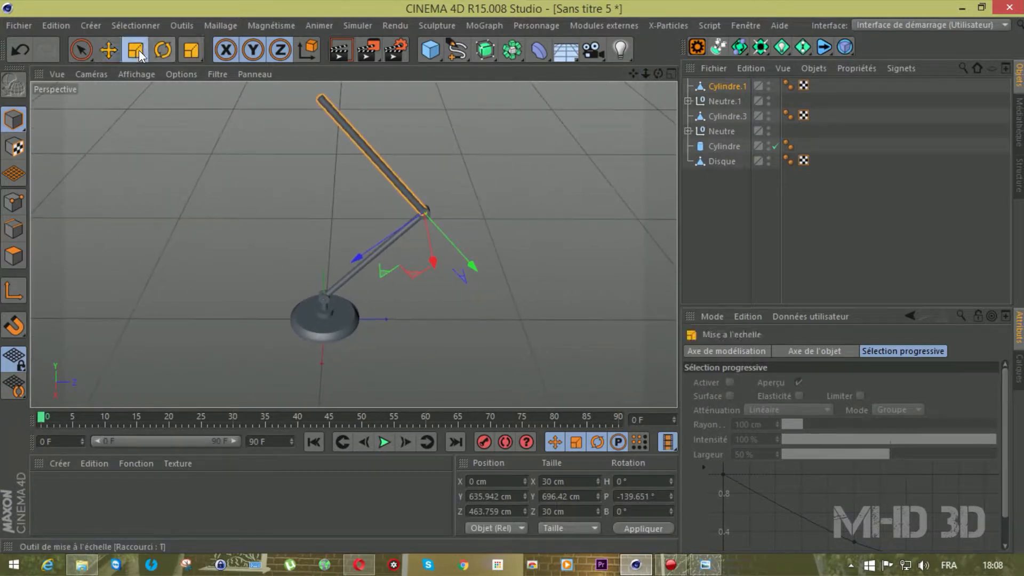
mouse_move(472, 265)
mouse_down()
mouse_move(454, 258)
mouse_move(478, 255)
mouse_up()
drag(658, 74, 581, 101)
click(708, 217)
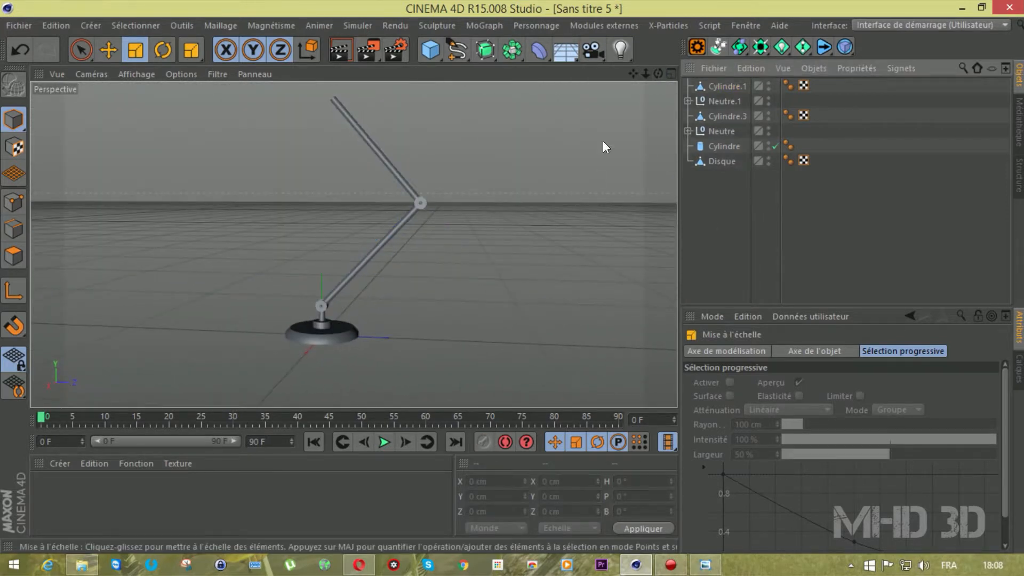
Add a tube primitive and raise it to about Y 765.4 cm, beside the upper arm.
drag(633, 73, 708, 146)
drag(353, 245, 359, 227)
scroll(415, 151, up, 3)
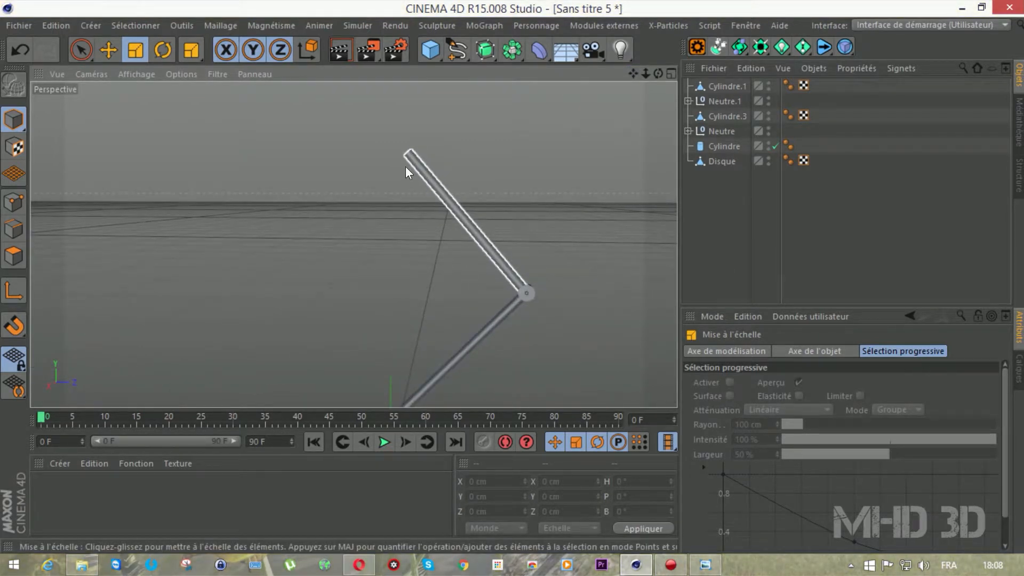
drag(657, 73, 466, 155)
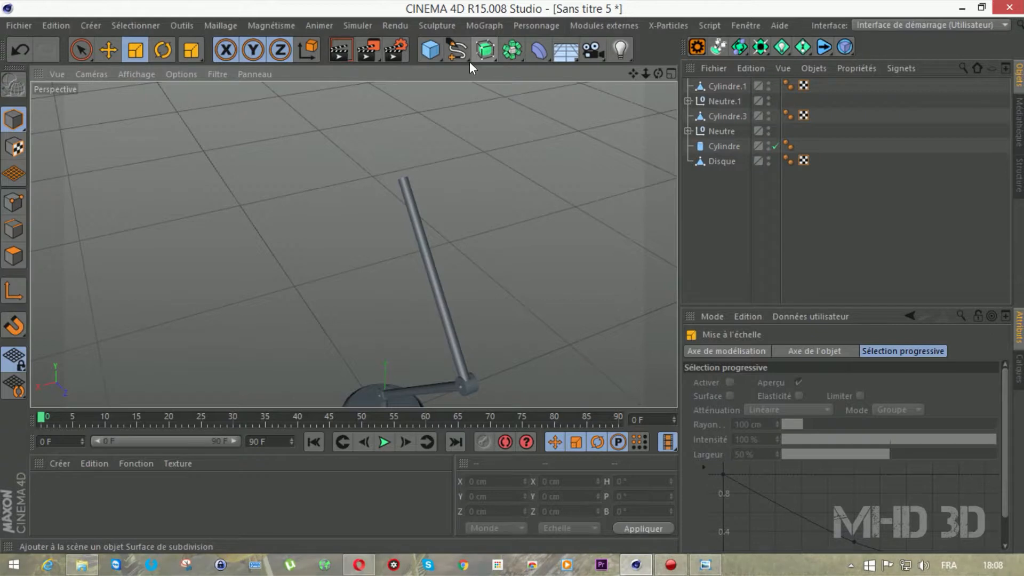
click(429, 58)
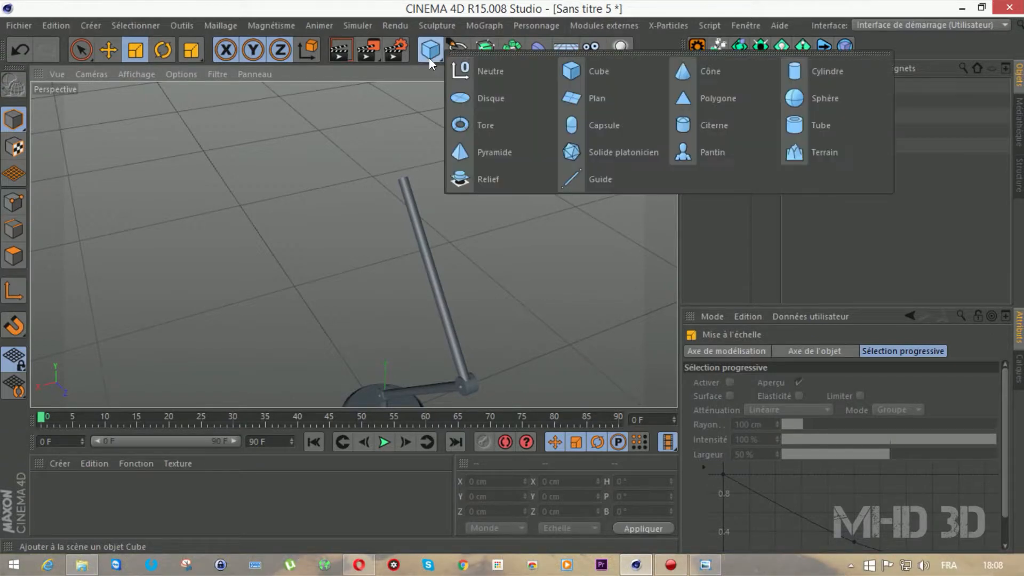
click(797, 128)
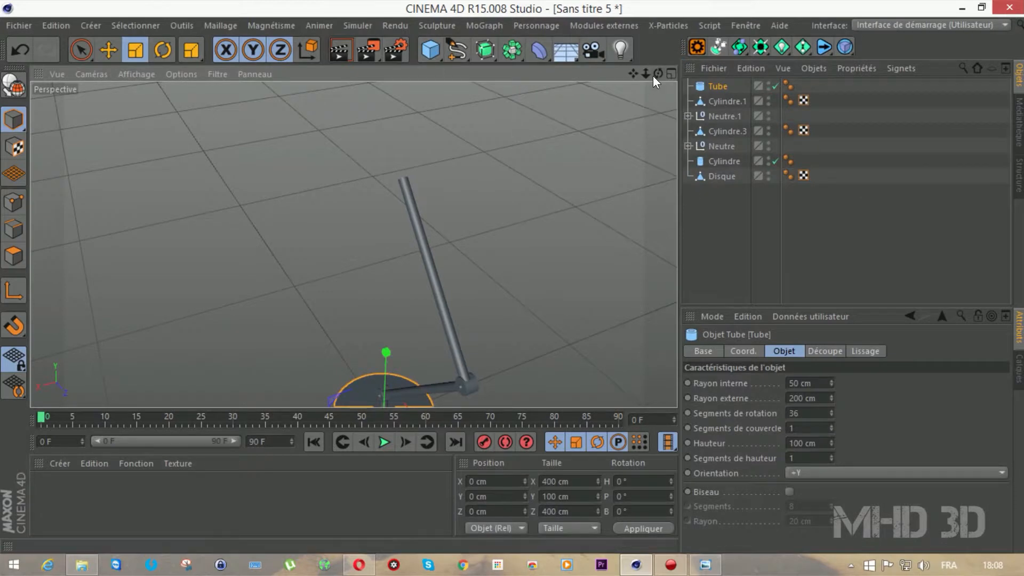
drag(658, 74, 353, 244)
click(109, 50)
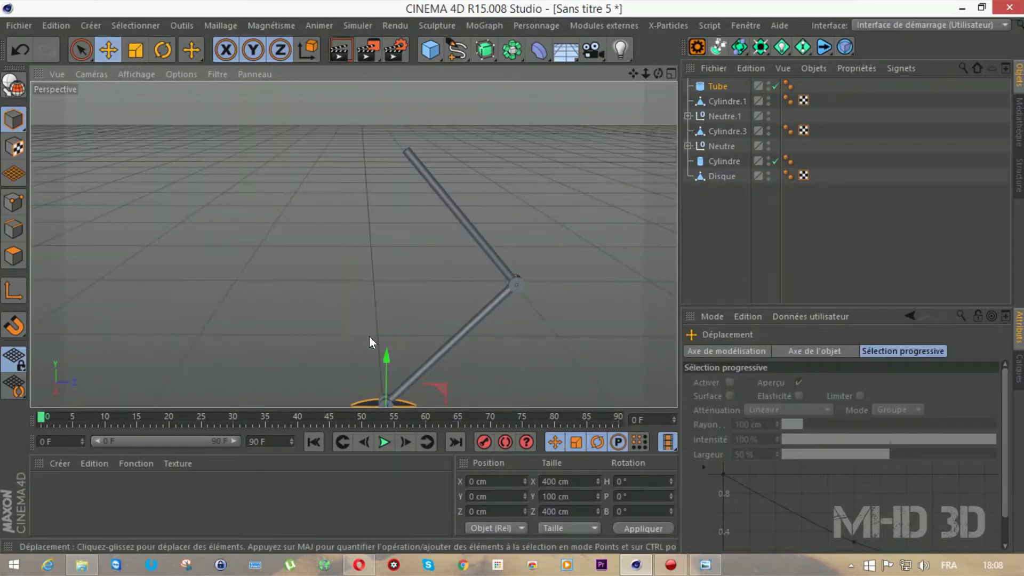
drag(386, 355, 422, 160)
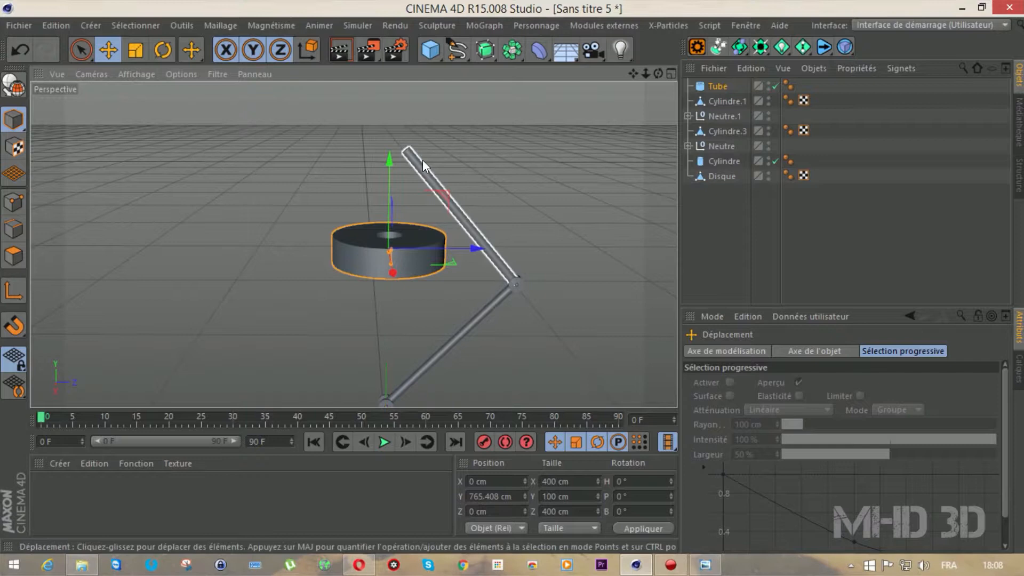
Slice the tube from 0° to 180° and scale it down uniformly to about 32.9 %.
click(708, 91)
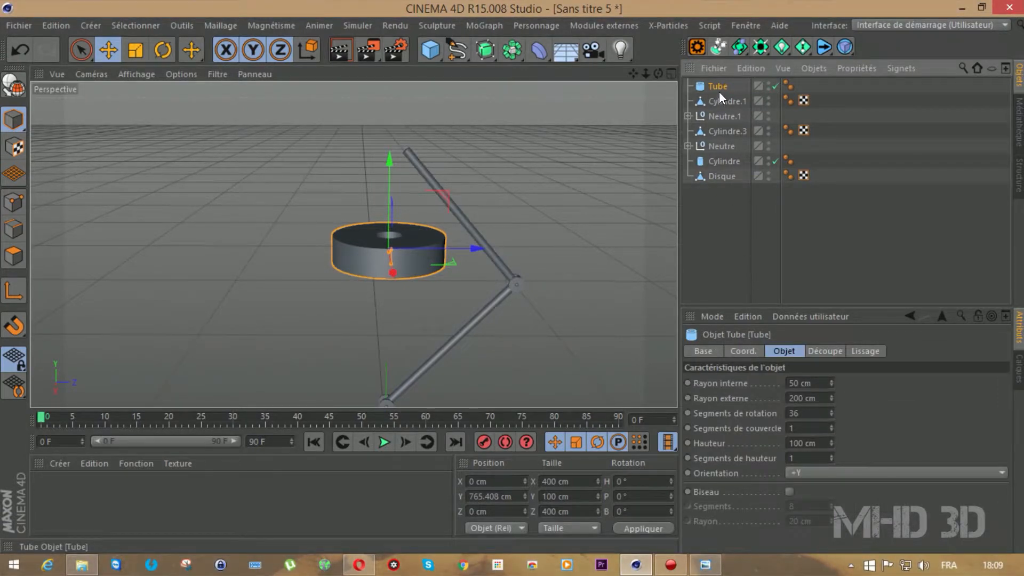
click(828, 351)
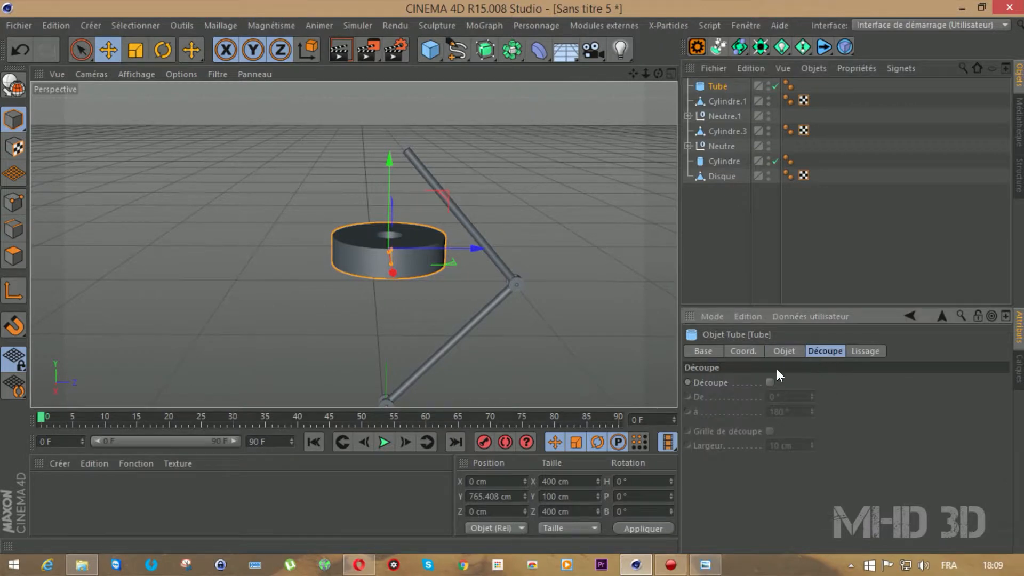
click(768, 382)
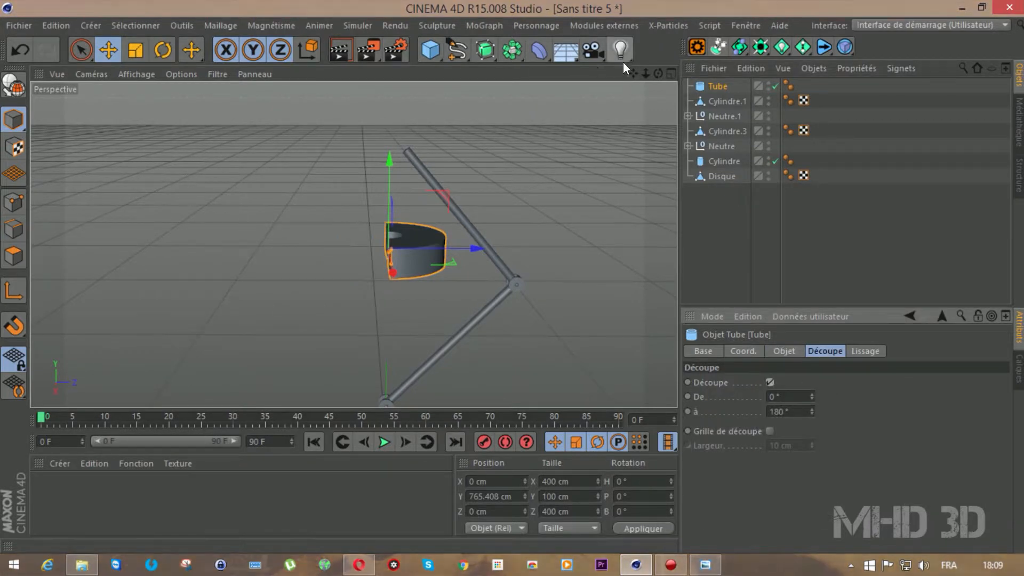
click(135, 50)
drag(182, 266, 229, 198)
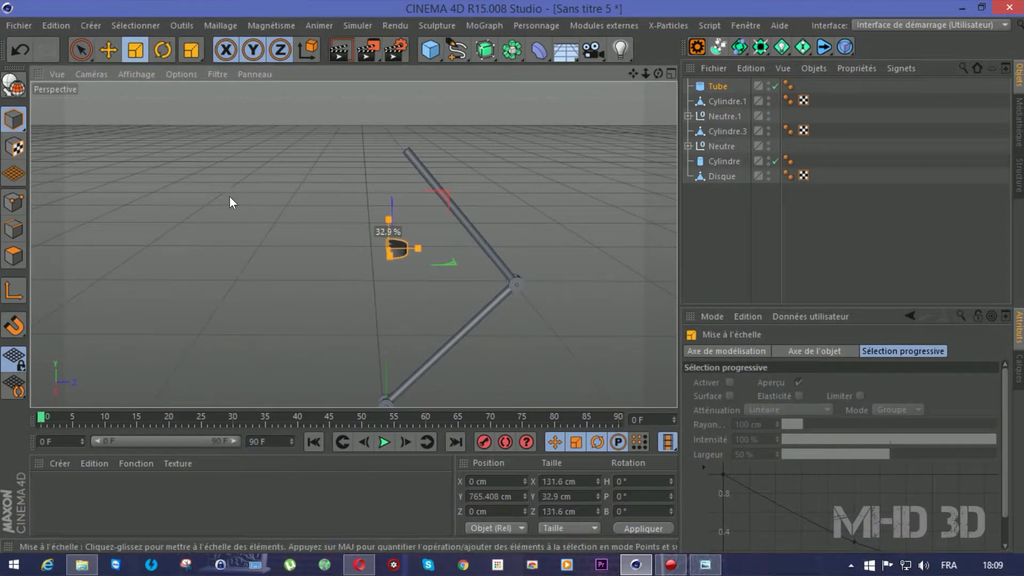
Thin the half tube by setting its inner radius to about 57.8 cm and its height to about 8.9 cm.
drag(659, 72, 456, 202)
scroll(454, 202, up, 3)
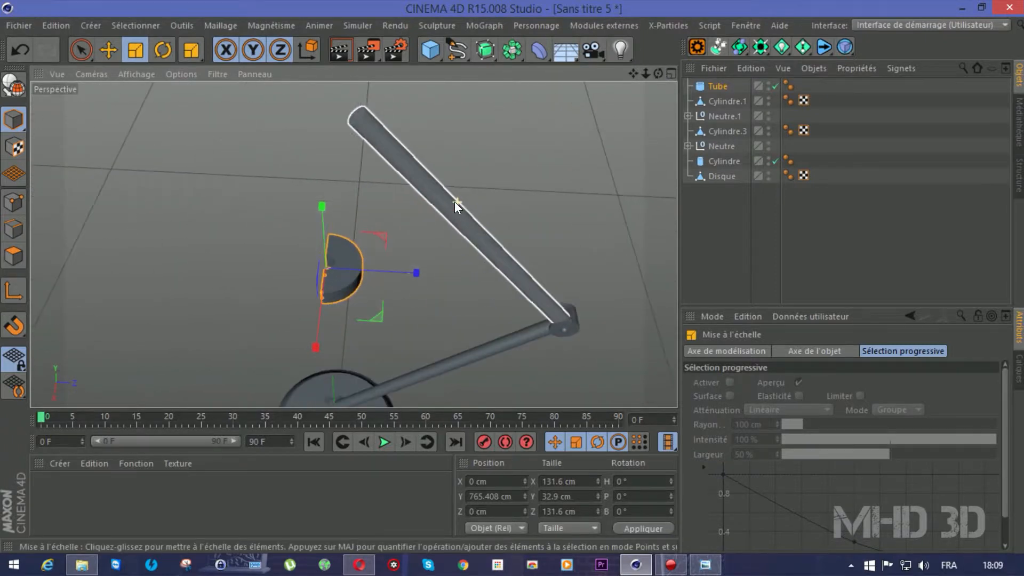
click(716, 85)
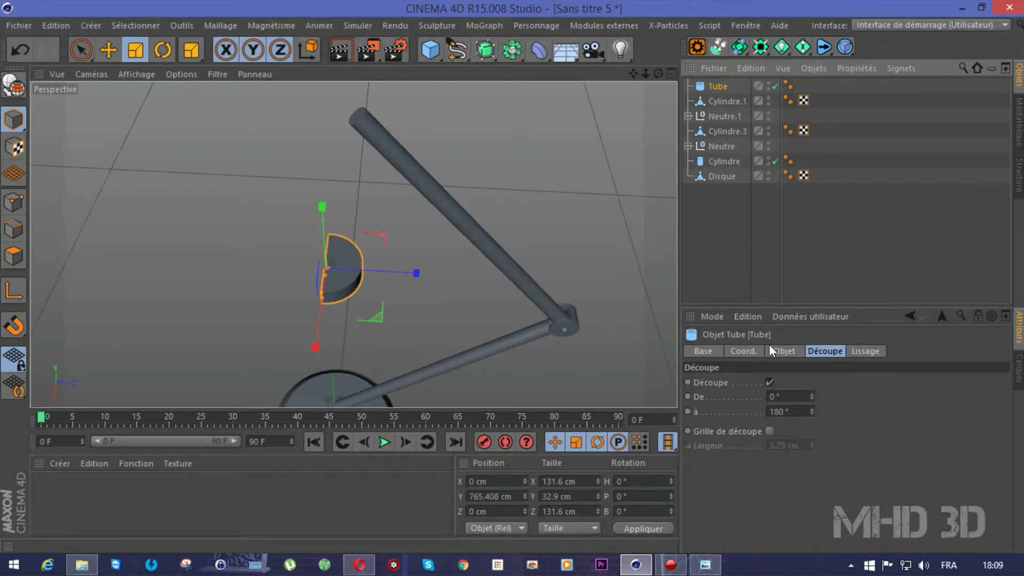
click(783, 350)
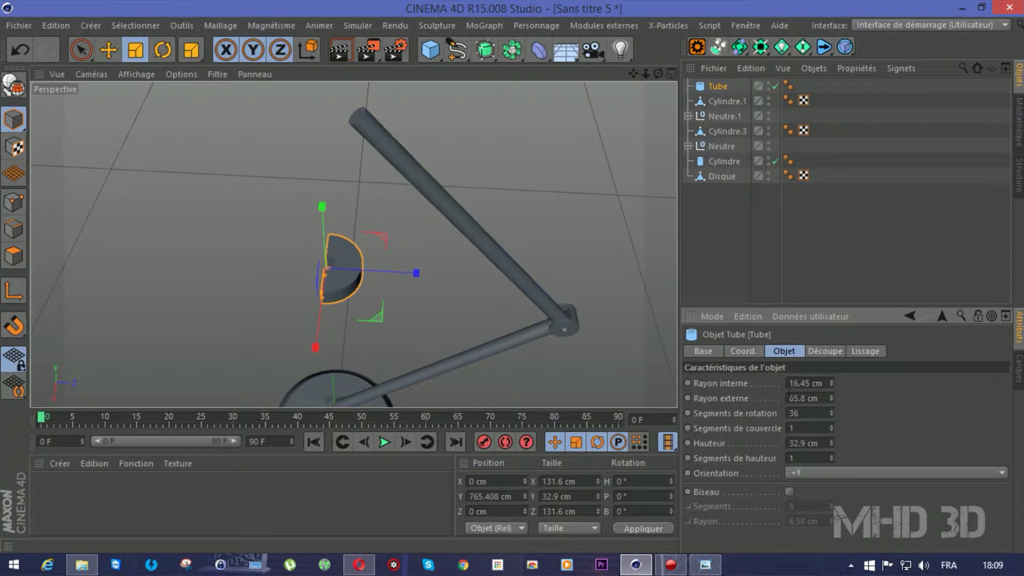
mouse_move(827, 384)
mouse_down()
mouse_move(826, 360)
mouse_move(830, 391)
mouse_up()
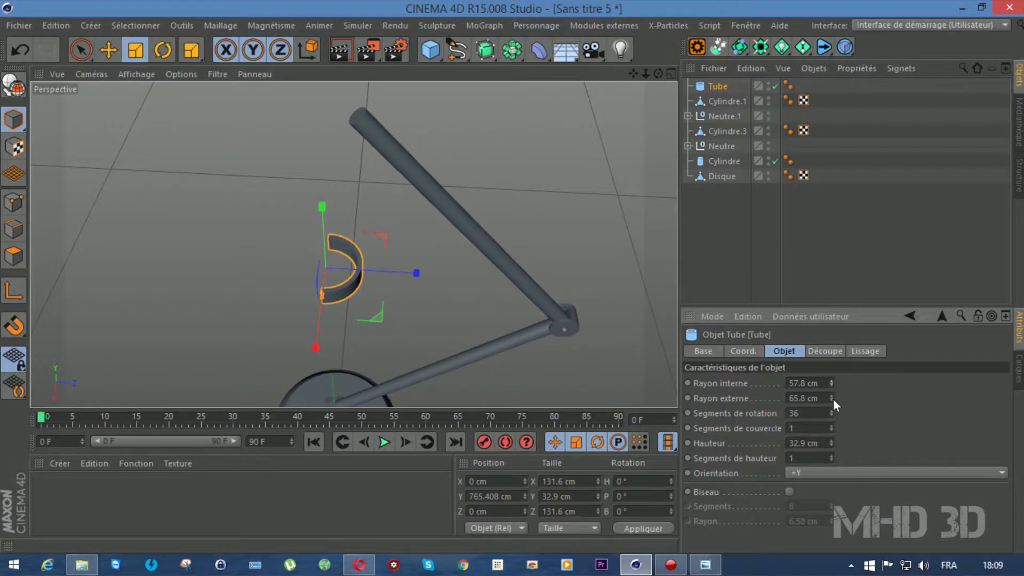
drag(828, 442, 828, 453)
drag(657, 74, 582, 69)
click(116, 47)
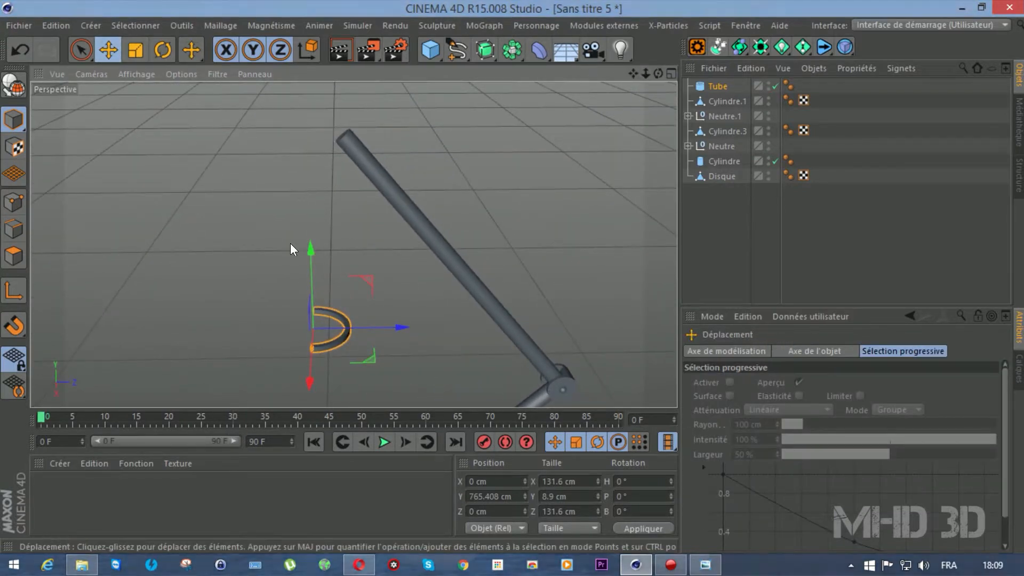
Raise the half tube to about Y 1113.8 cm, level with the upper arm's free end.
drag(313, 246, 309, 59)
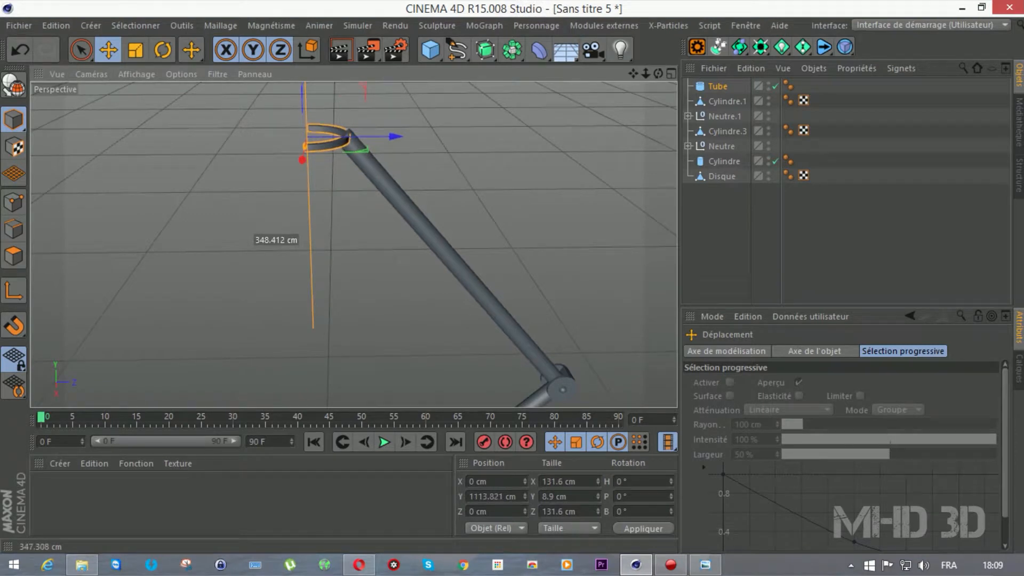
drag(658, 74, 660, 107)
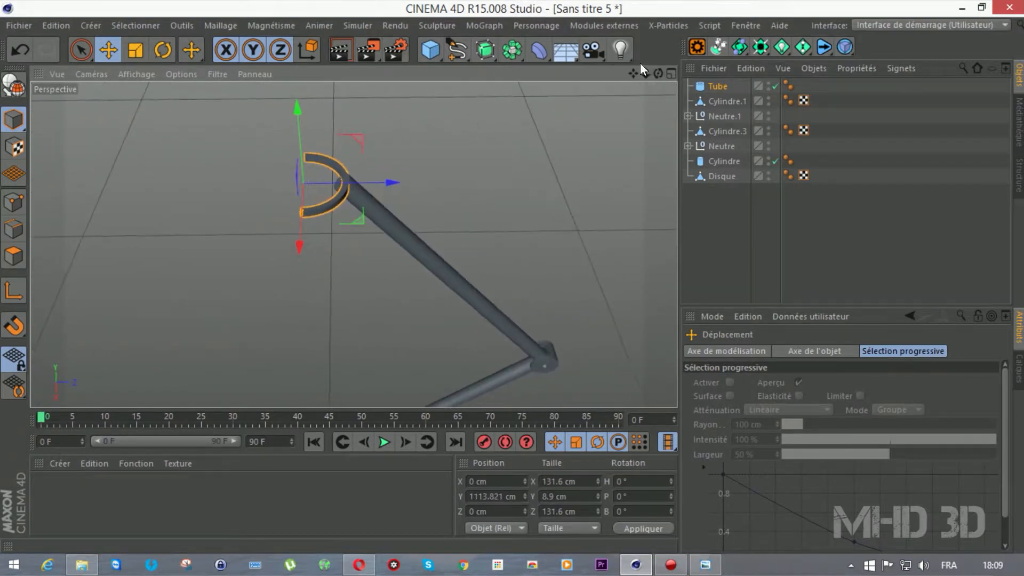
click(168, 46)
drag(324, 141, 357, 140)
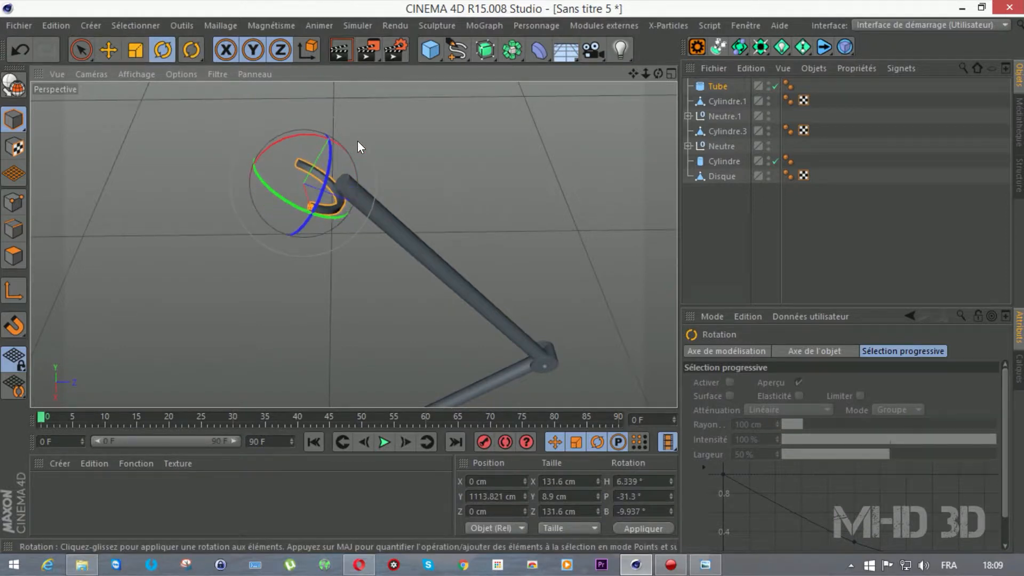
click(22, 49)
Make the half tube editable and shift only its axis to about Z 61.5 cm, at the curve's middle.
click(14, 85)
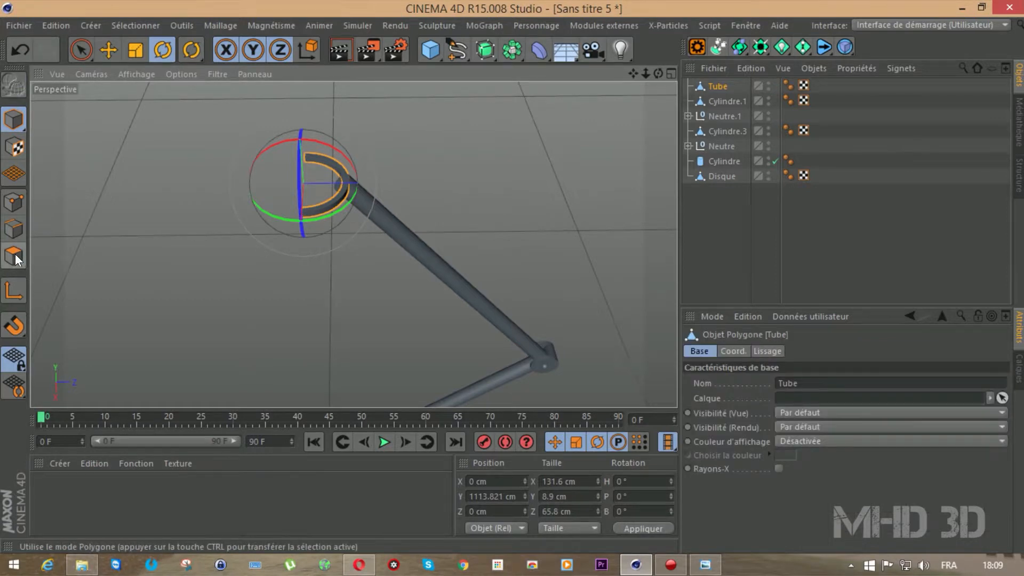
click(108, 49)
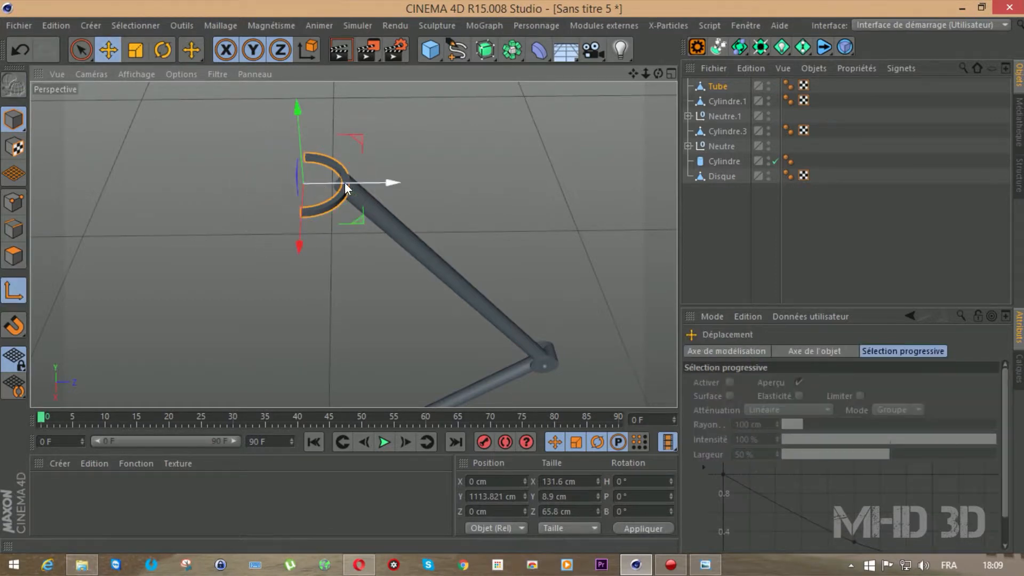
drag(384, 181, 433, 180)
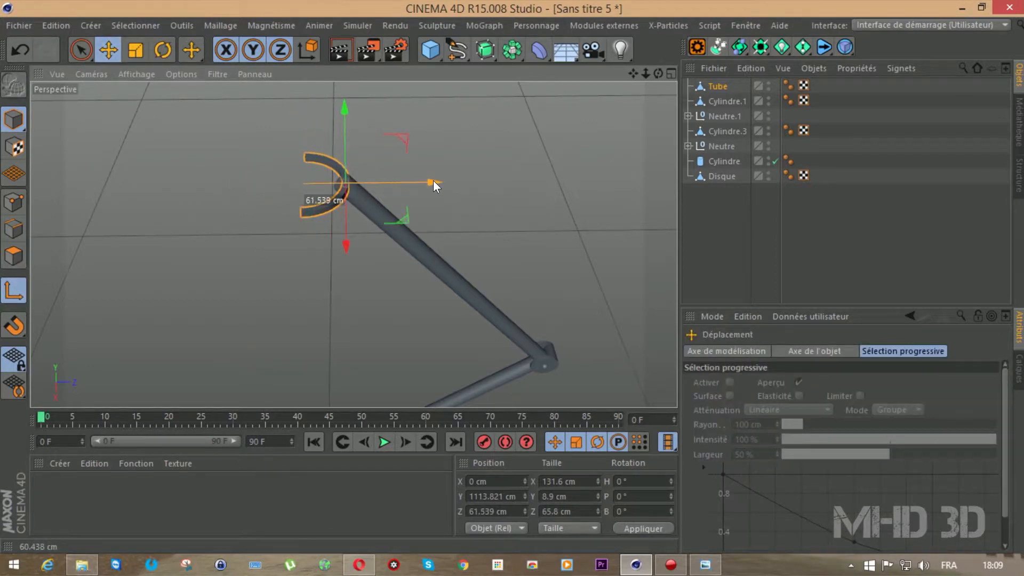
click(22, 280)
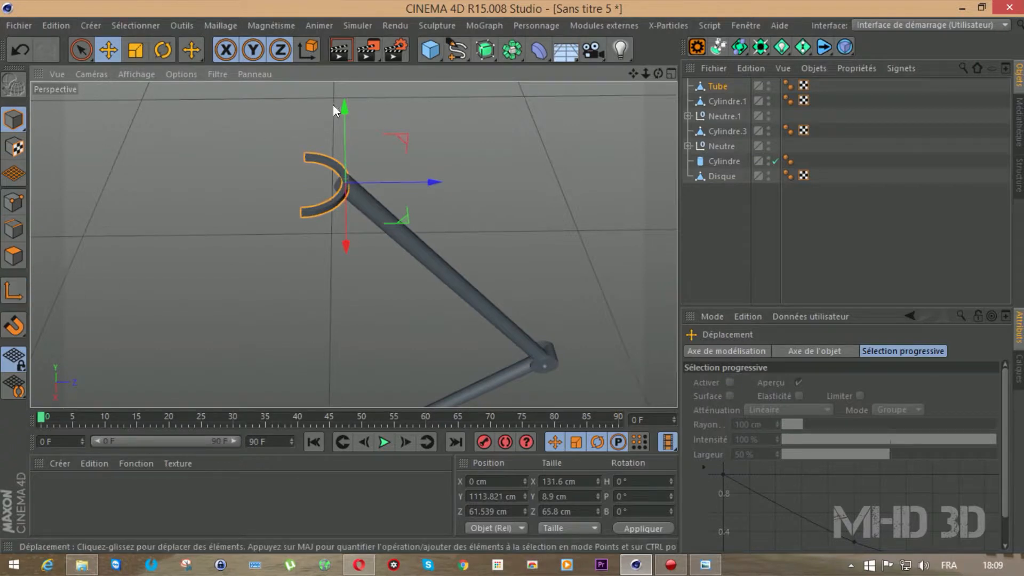
Lower the half tube to about Y 1108.6 cm and tilt it to a pitch of about -46.8°.
drag(342, 104, 389, 147)
click(169, 50)
drag(660, 73, 571, 128)
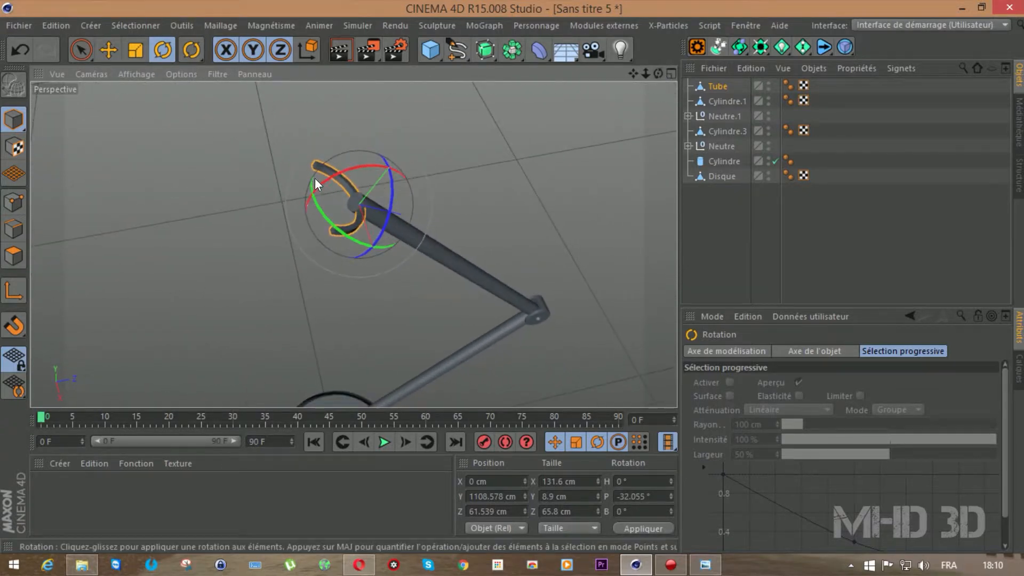
drag(340, 171, 361, 168)
Slide the half ring along its own Z axis onto the arm's end, to about Y 1105.1 cm, Z 64.8 cm.
drag(658, 73, 516, 120)
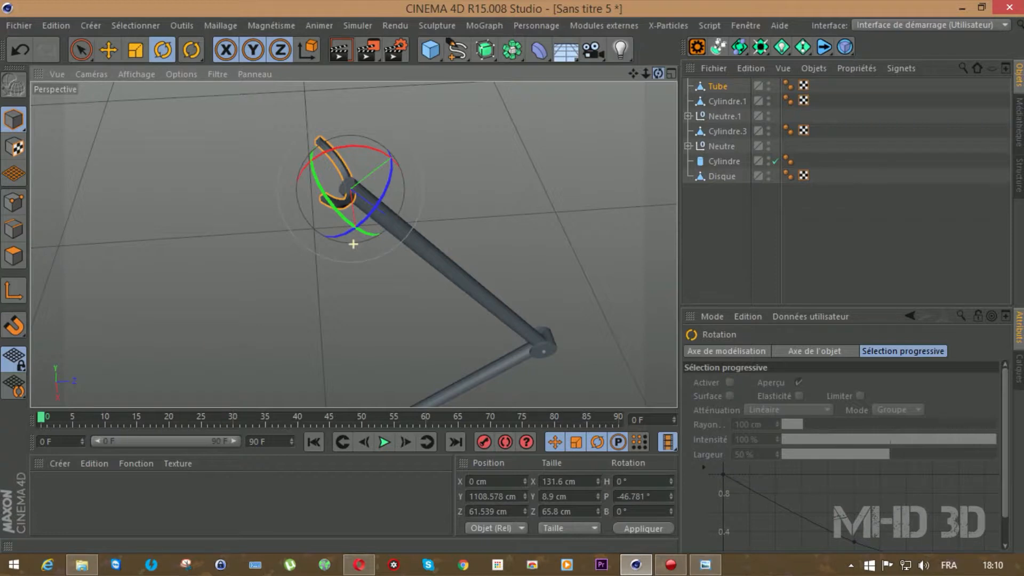
scroll(316, 168, up, 10)
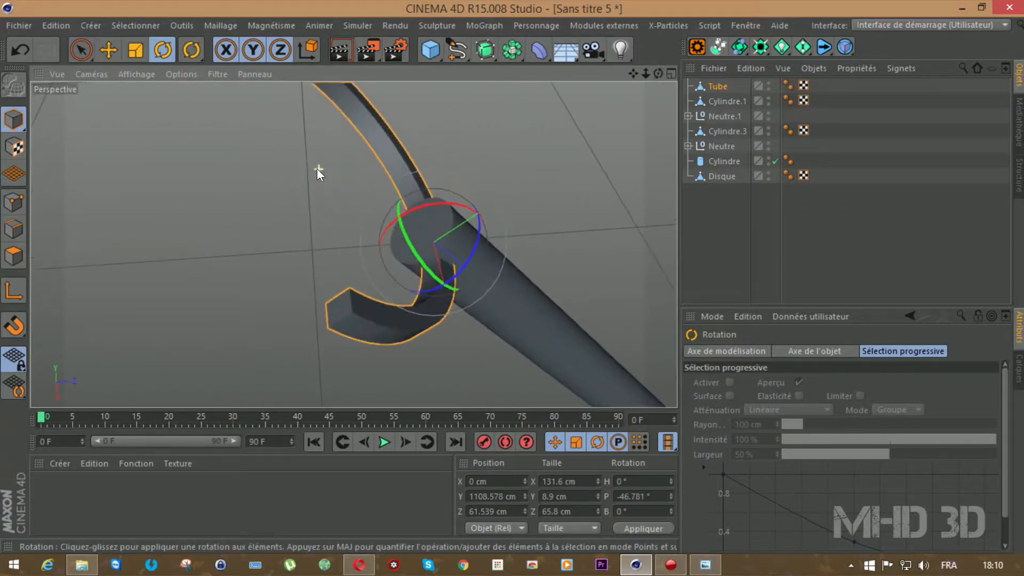
key(e)
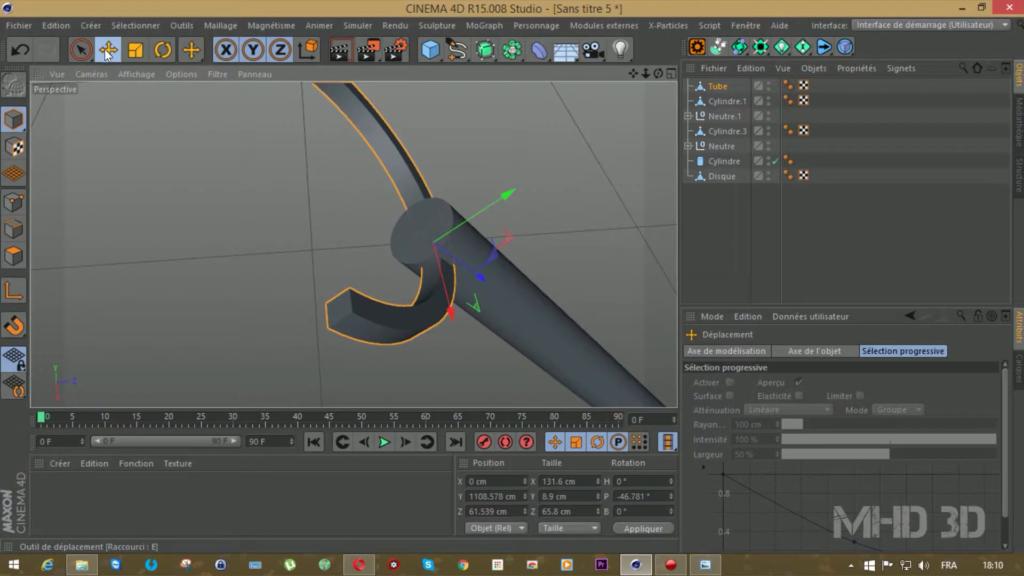
drag(658, 74, 342, 212)
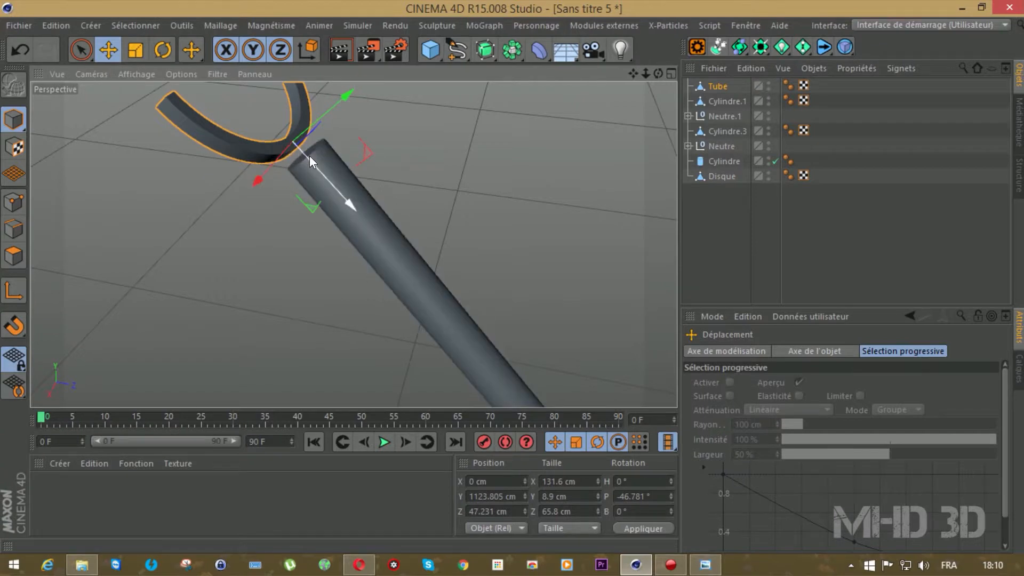
drag(347, 201, 389, 221)
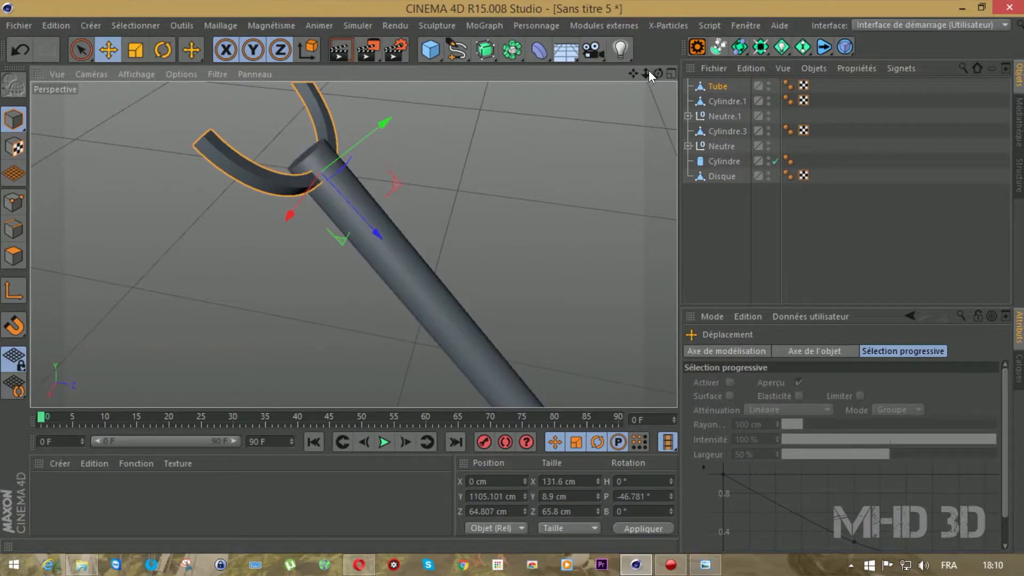
Compare the half ring with the reference photo, widen it to about 11.5 cm, and enlarge it uniformly to about 145.6 × 12.7 × 72.8 cm.
drag(645, 74, 643, 72)
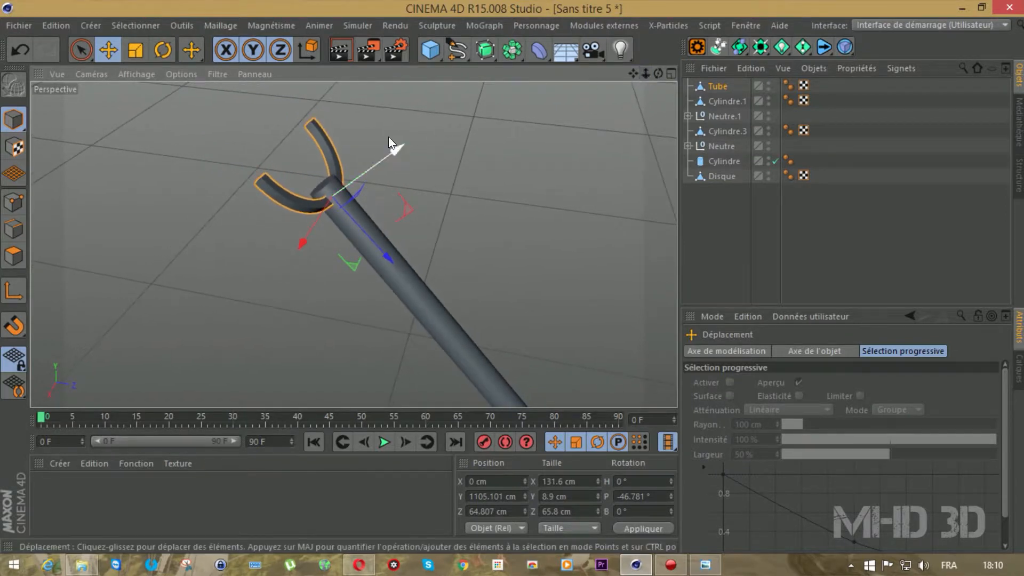
click(135, 50)
mouse_move(658, 74)
mouse_down()
mouse_move(670, 74)
mouse_move(656, 72)
mouse_up()
drag(1023, 120, 393, 87)
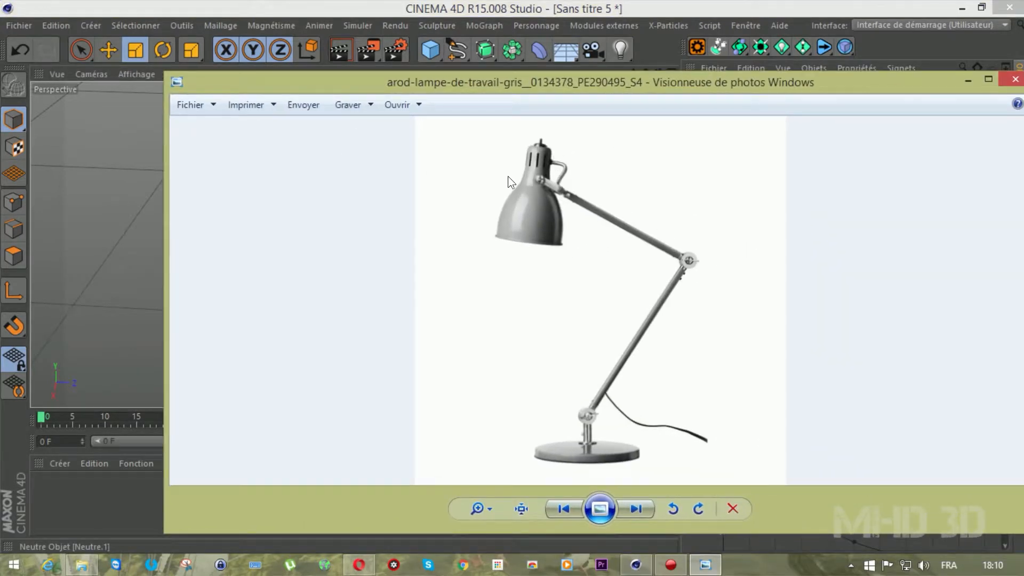
drag(592, 78, 1023, 146)
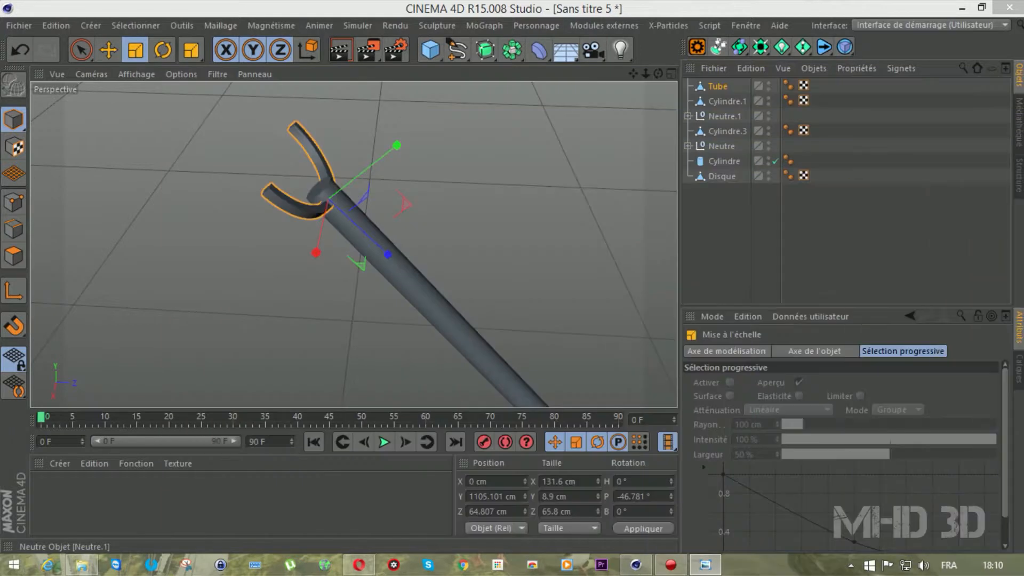
drag(643, 73, 663, 13)
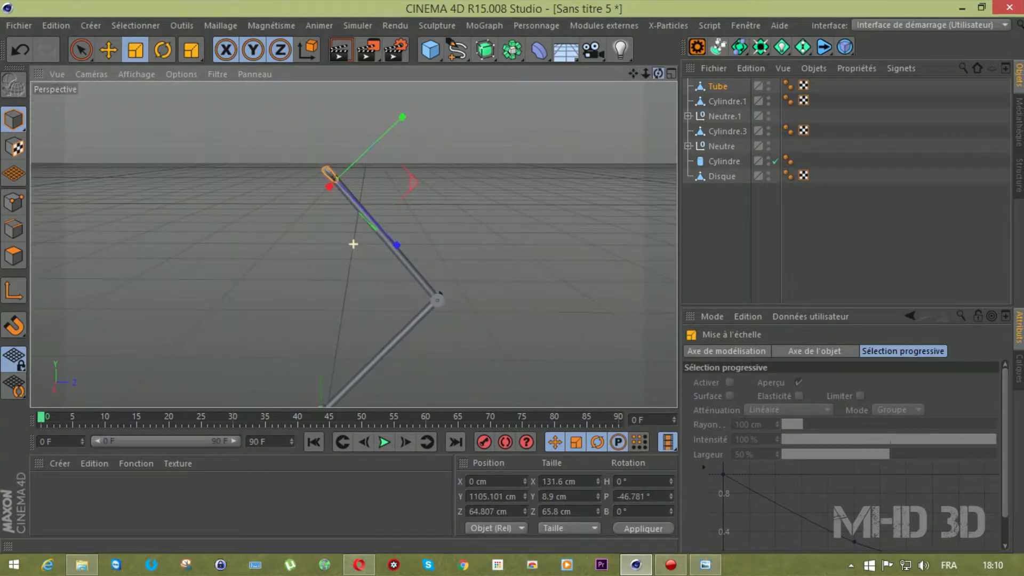
scroll(338, 171, up, 6)
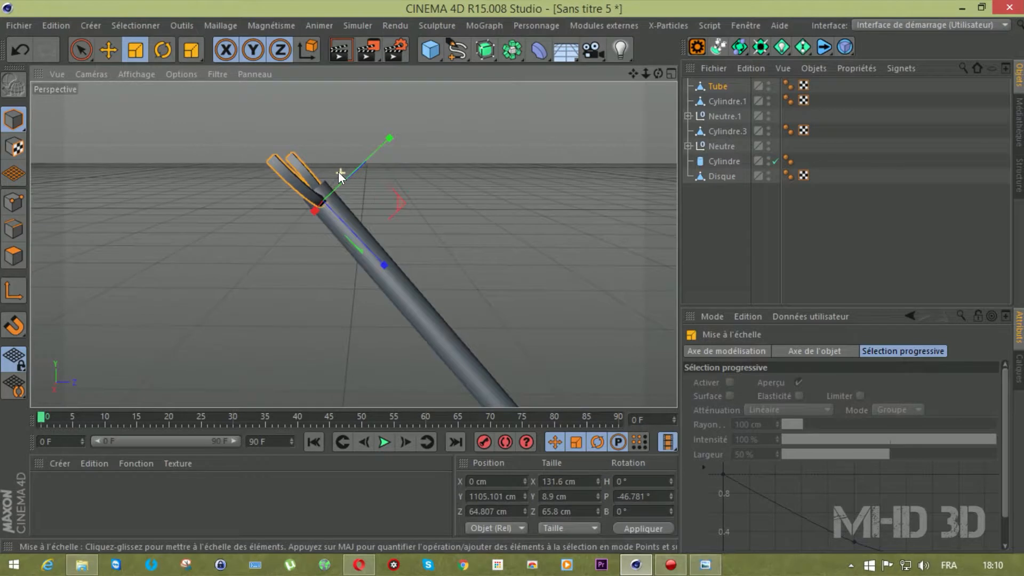
drag(385, 138, 411, 129)
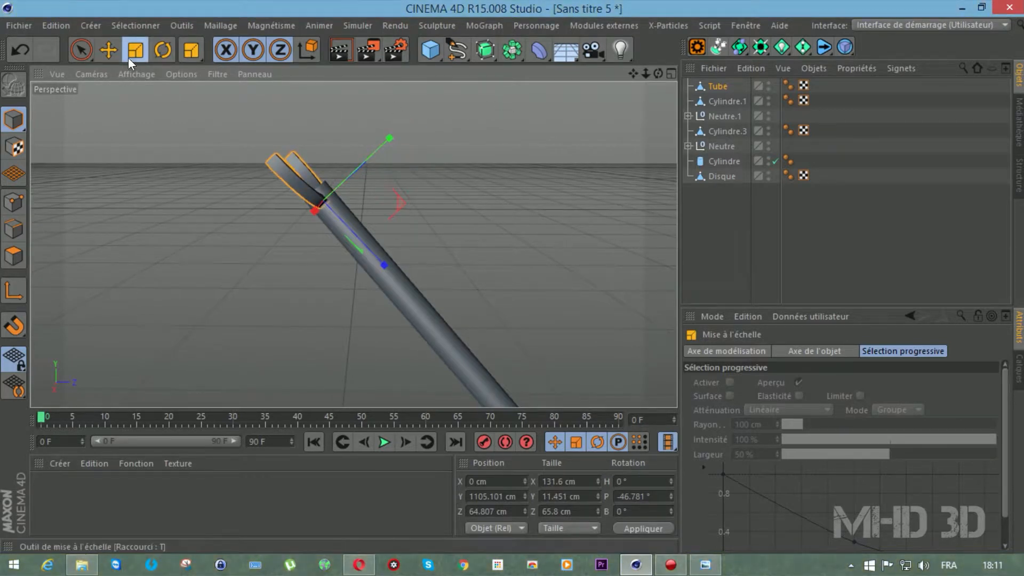
drag(152, 121, 215, 105)
Switch to the front view and group all the lamp objects under one null named LAMPE.
drag(645, 74, 628, 1)
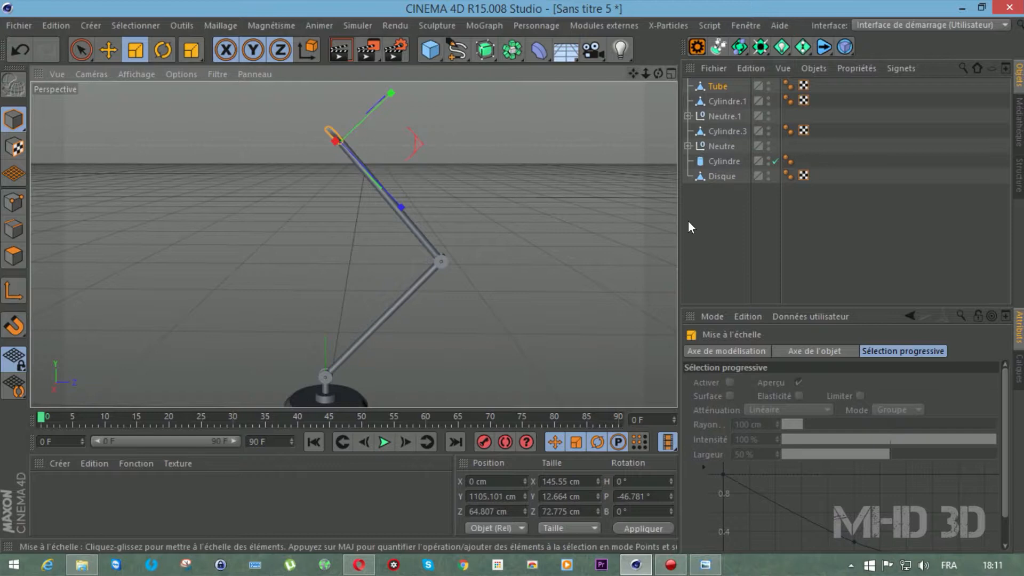
key(F4)
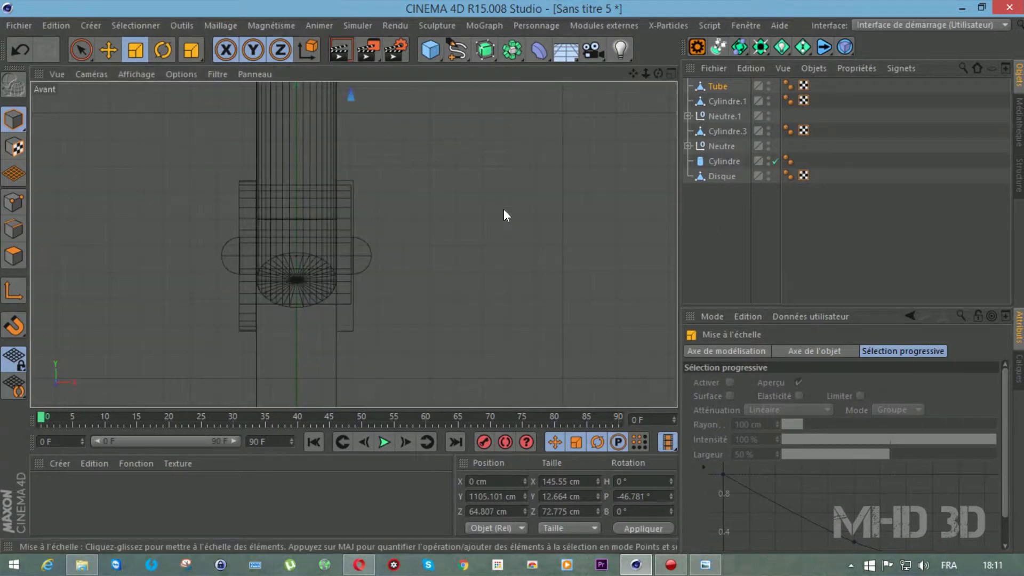
drag(644, 73, 602, 73)
scroll(353, 245, down, 5)
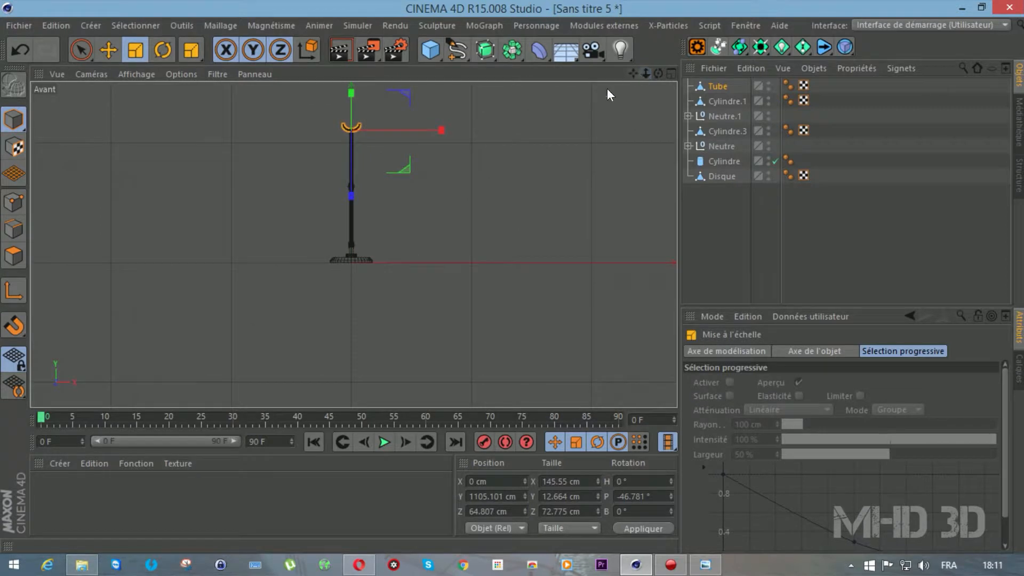
drag(737, 225, 701, 68)
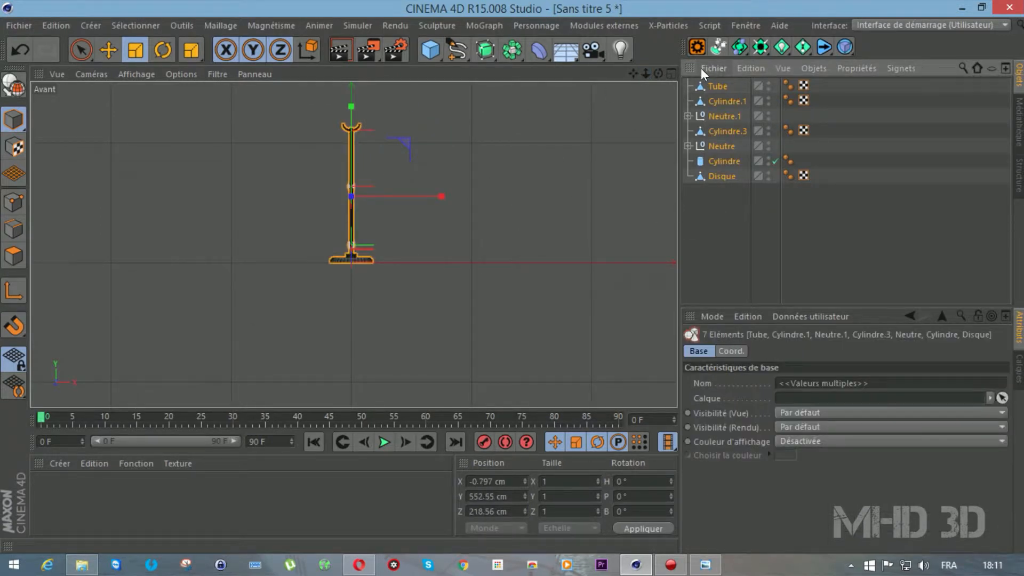
key(alt+g)
double_click(715, 85)
key(BackSpace)
text(LAMPE)
key(Return)
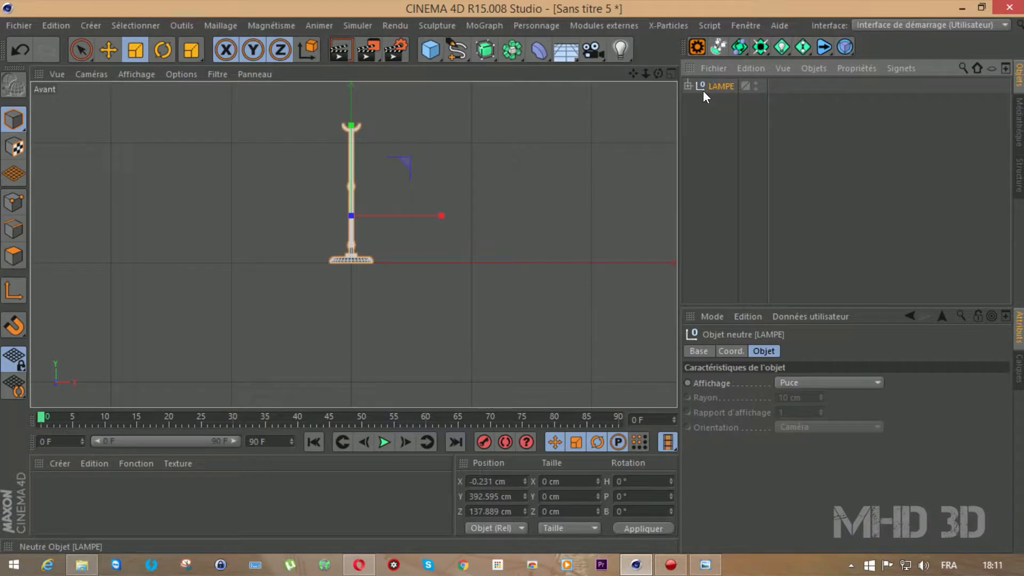
Hide the LAMPE group in the viewport and in renders, and turn off the display of object axes.
double_click(754, 84)
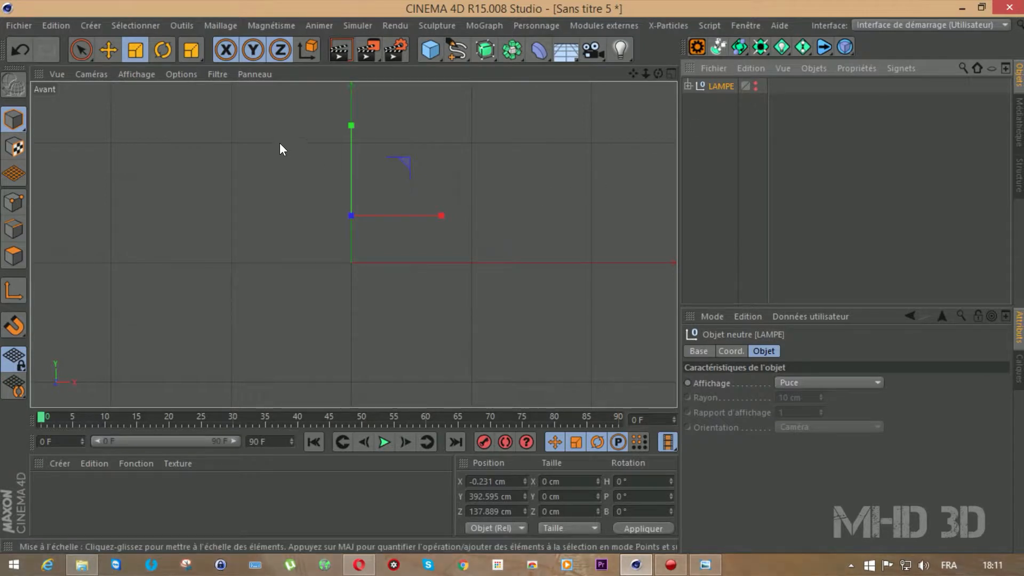
click(210, 76)
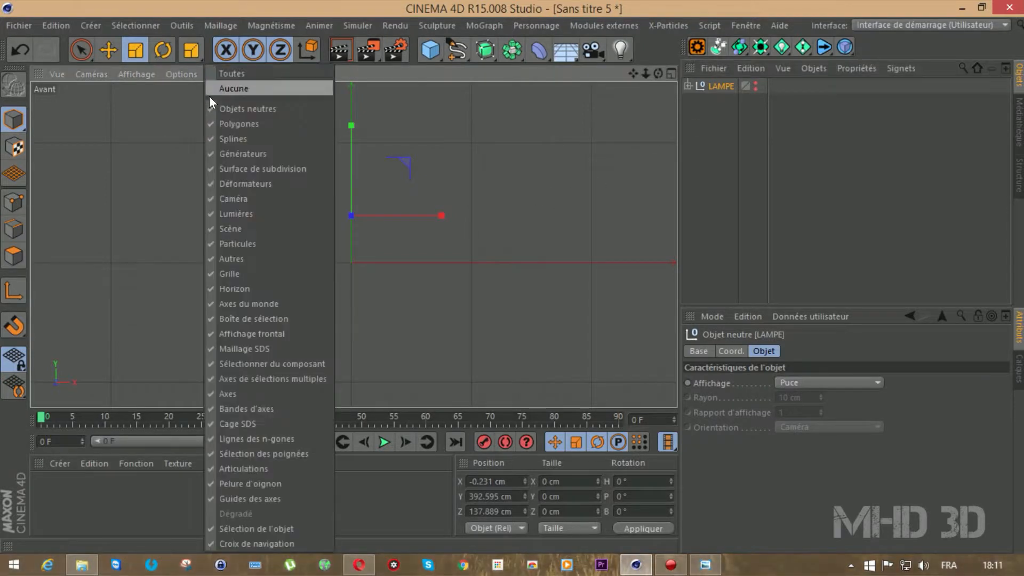
click(227, 392)
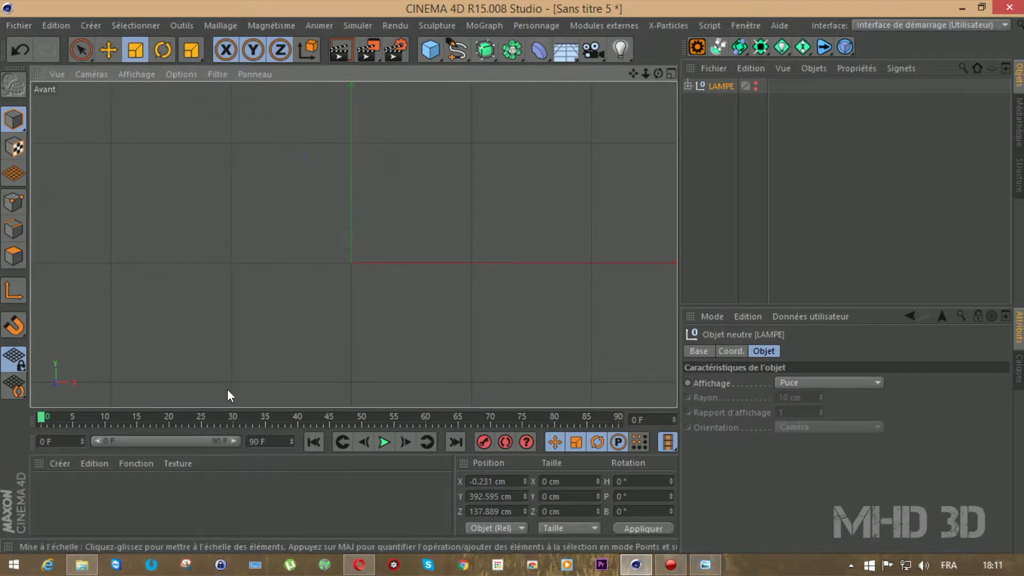
Activate the Cubic spline tool and load the desktop's arod-lampe reference photo as the front view's background.
click(452, 56)
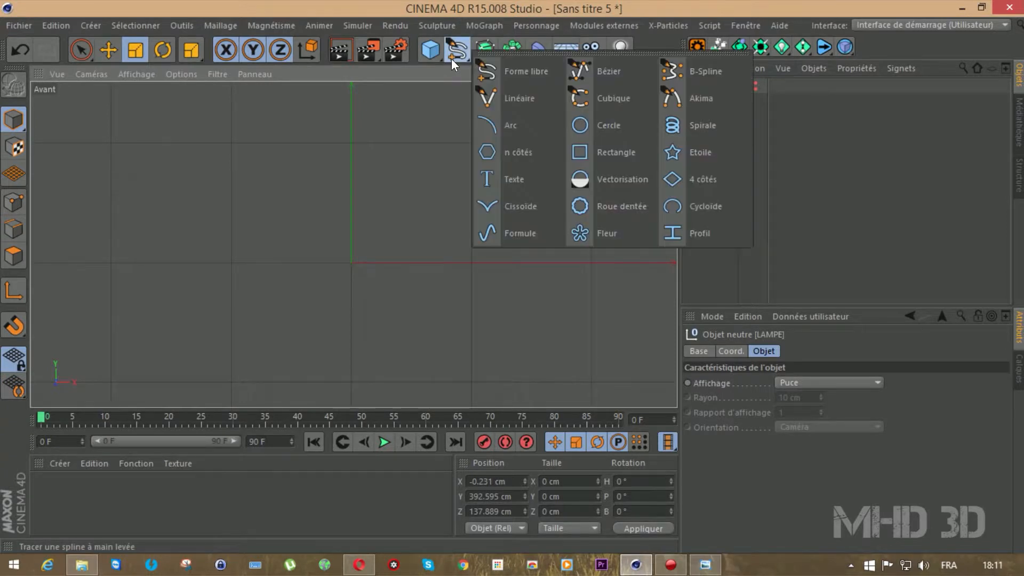
click(592, 102)
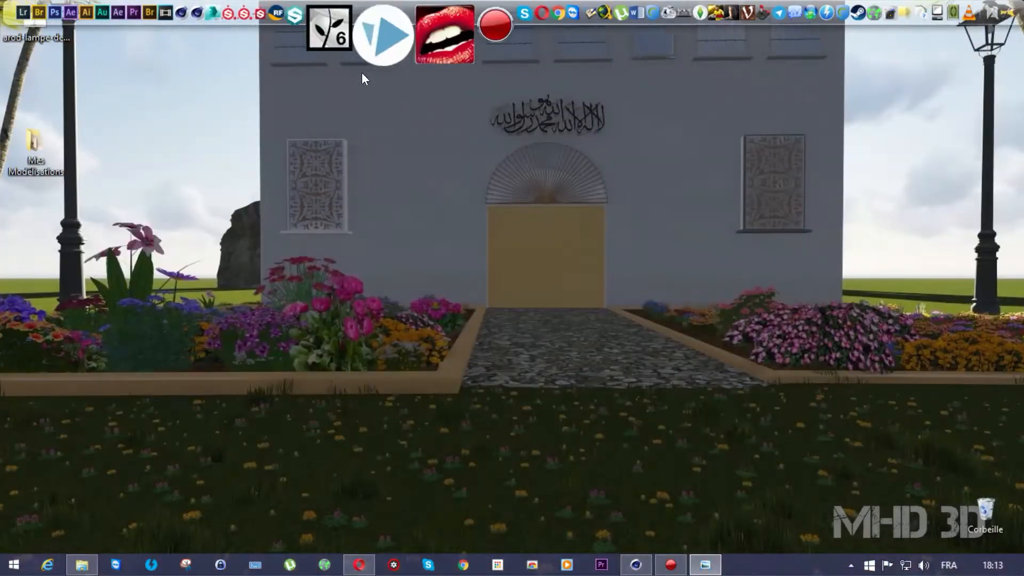
drag(35, 17, 370, 213)
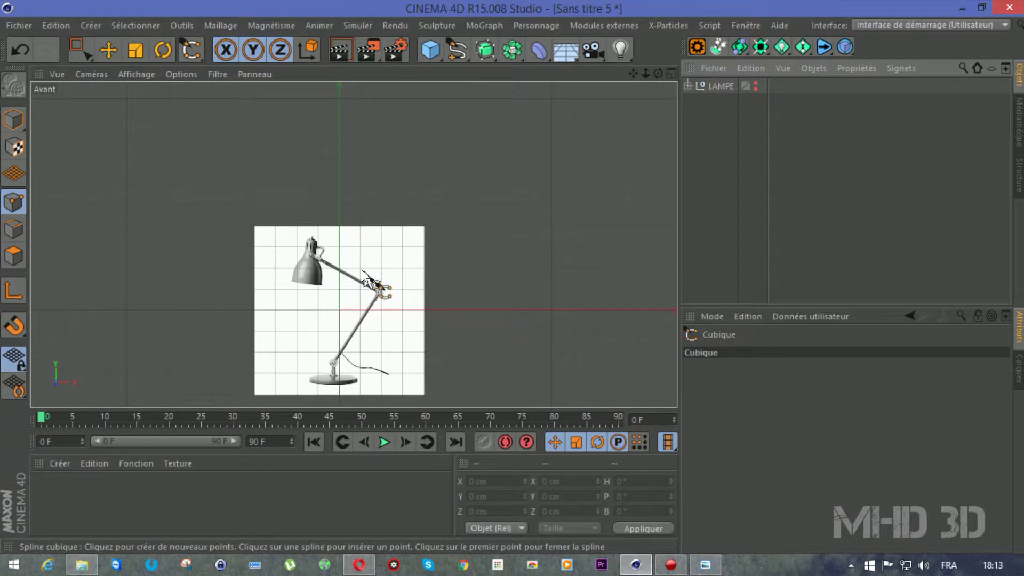
Offset the front view's background photo to X 160 and Y -117 so the lampshade sits near the vertical axis.
click(182, 74)
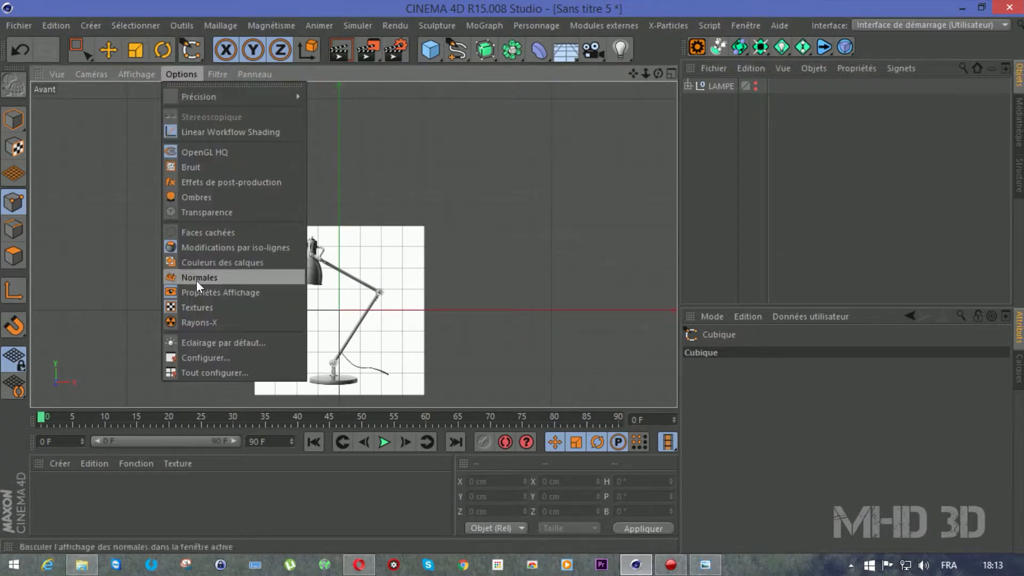
click(205, 357)
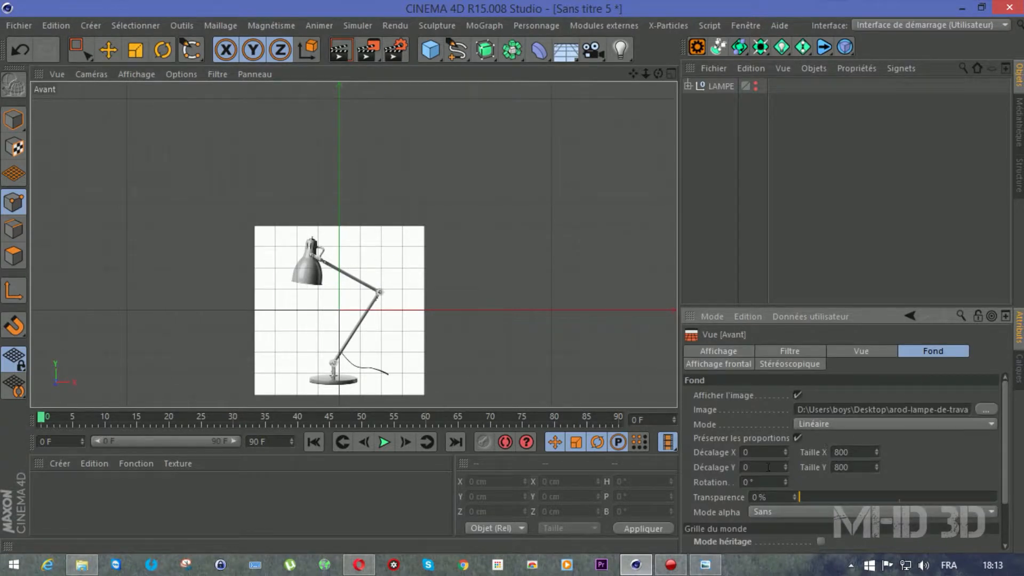
drag(785, 467, 785, 421)
drag(785, 467, 785, 517)
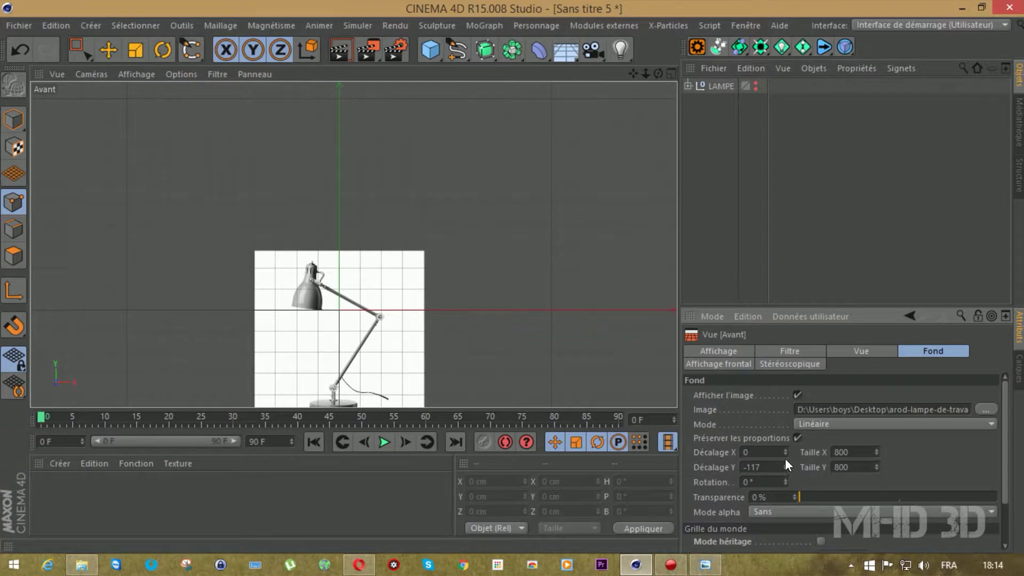
drag(780, 449, 781, 423)
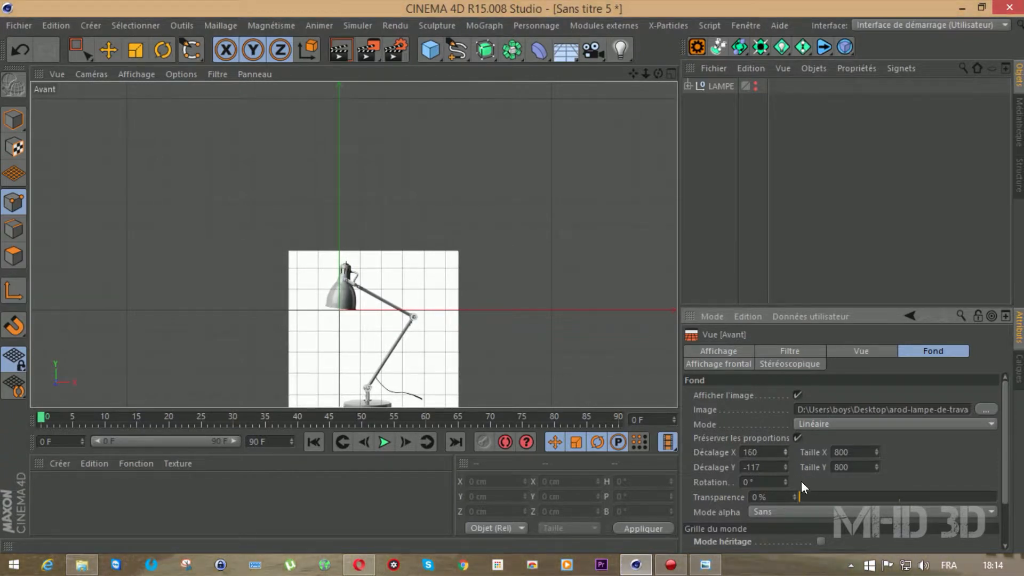
scroll(997, 459, down, 3)
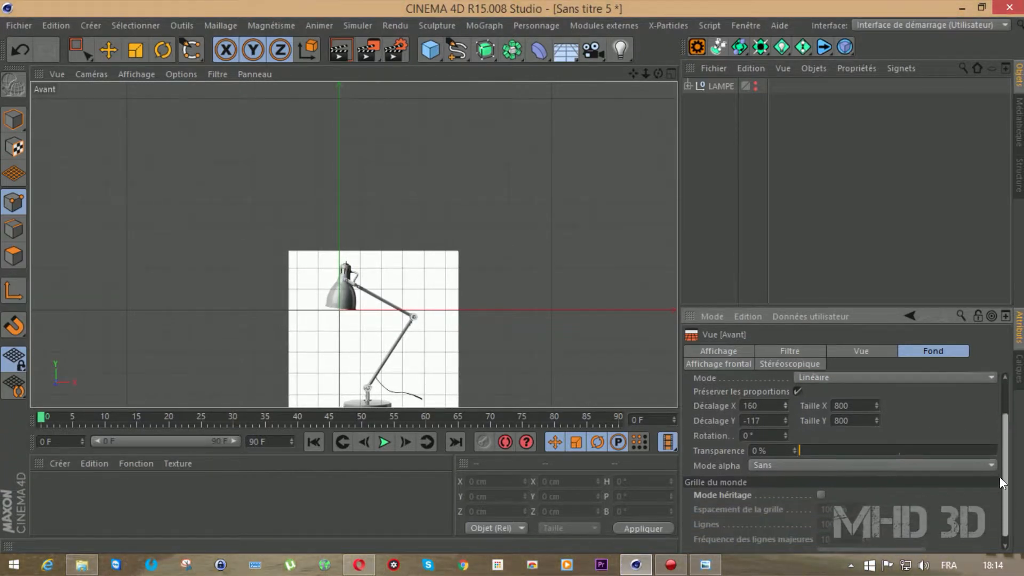
Rotate the front view's background photo to -7° so the lampshade stands upright.
scroll(1007, 469, up, 2)
scroll(997, 459, up, 1)
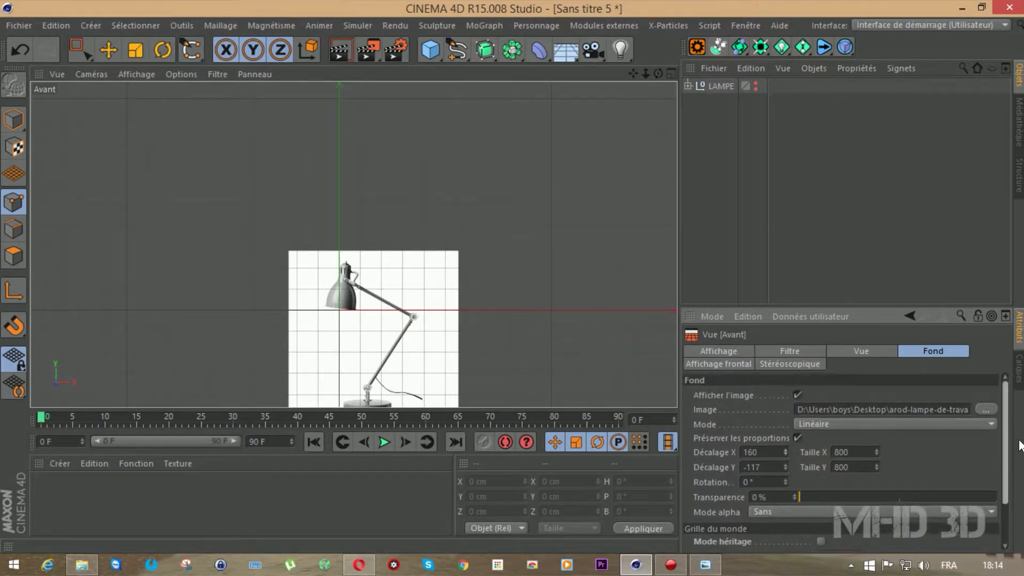
click(781, 479)
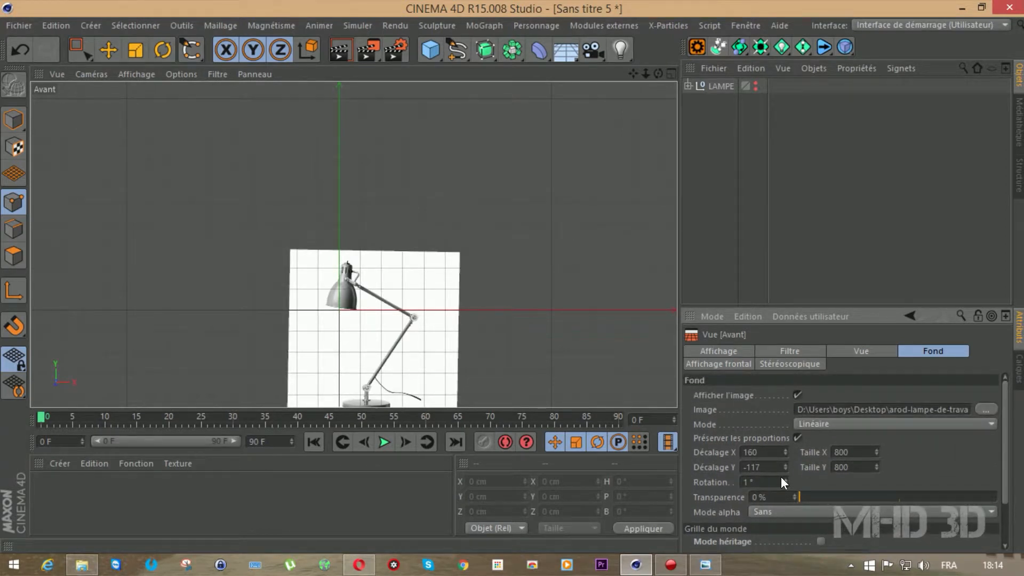
click(780, 482)
click(780, 482)
click(781, 482)
click(781, 482)
click(780, 482)
click(781, 482)
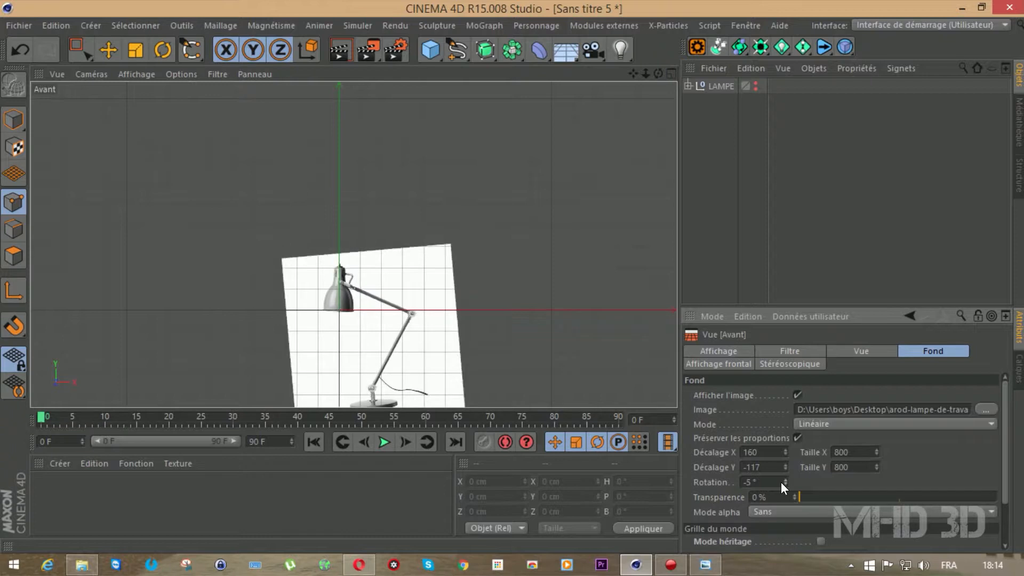
click(781, 482)
click(780, 482)
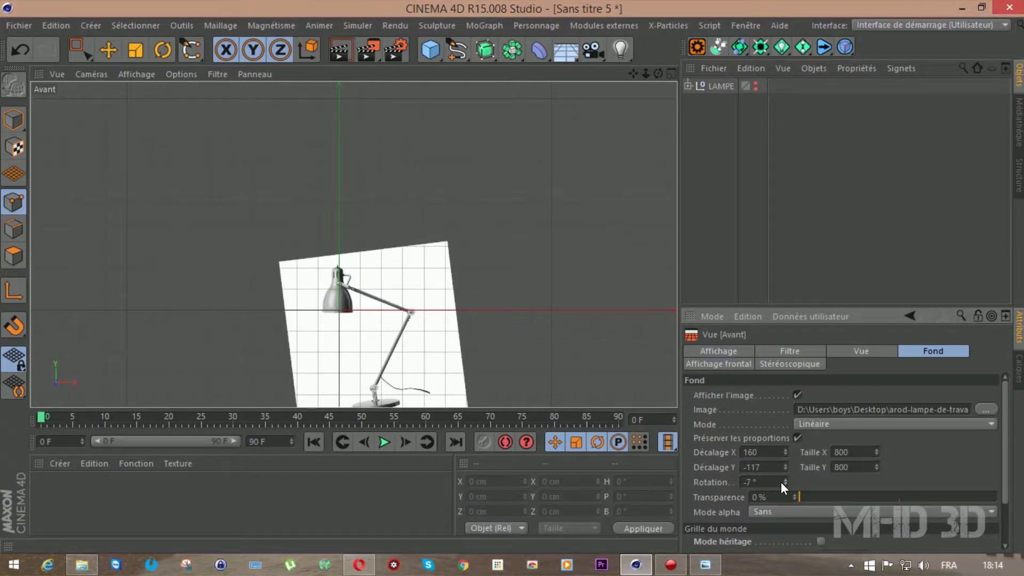
click(780, 482)
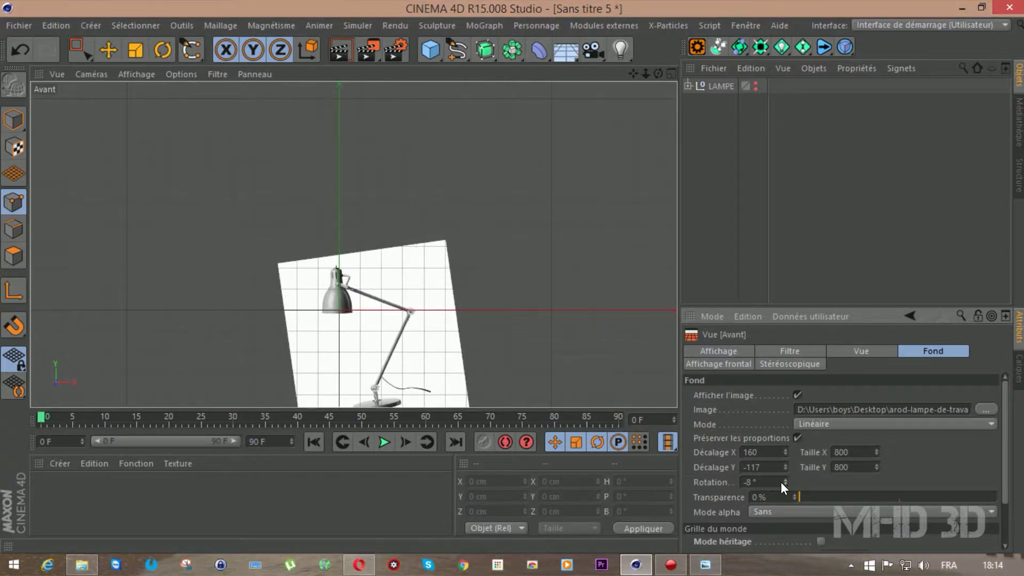
click(781, 480)
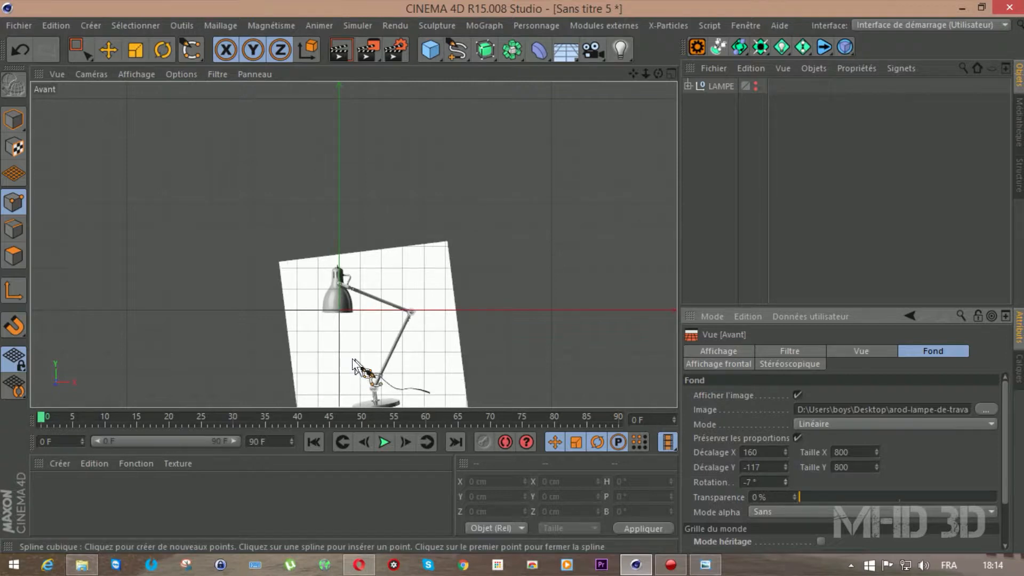
Offset the background photo to X 170 and Y -107 so the lampshade is centred on the vertical axis with its rim at the origin.
click(784, 450)
click(784, 450)
click(784, 450)
click(784, 450)
click(783, 451)
click(784, 451)
click(784, 451)
click(784, 451)
click(784, 451)
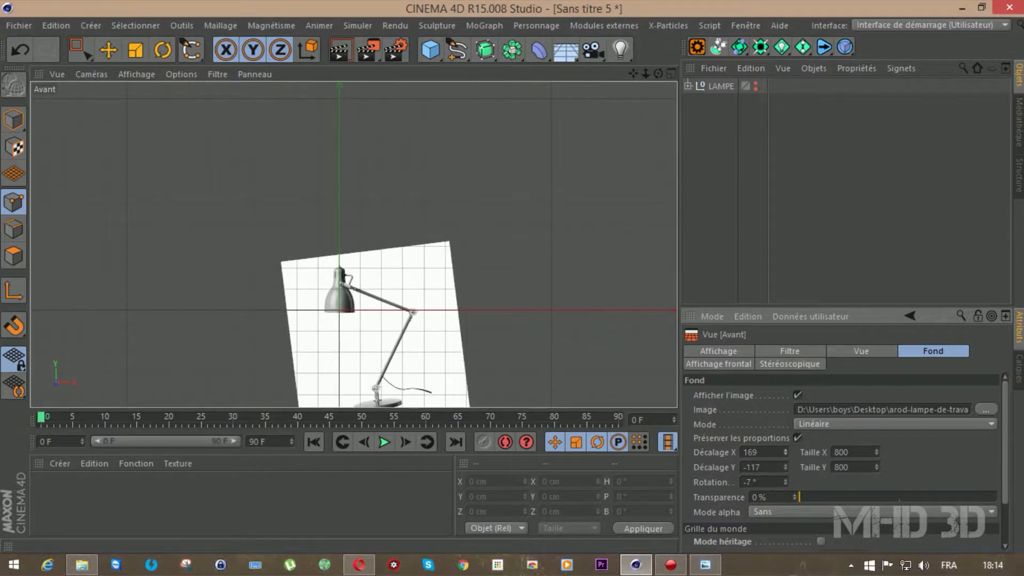
click(784, 450)
click(783, 465)
click(784, 465)
click(784, 465)
click(784, 465)
click(784, 465)
click(784, 465)
click(784, 465)
Start a Cubic spline over the cap of the lampshade from the vertical axis, and turn off the display of object axes.
scroll(299, 304, up, 2)
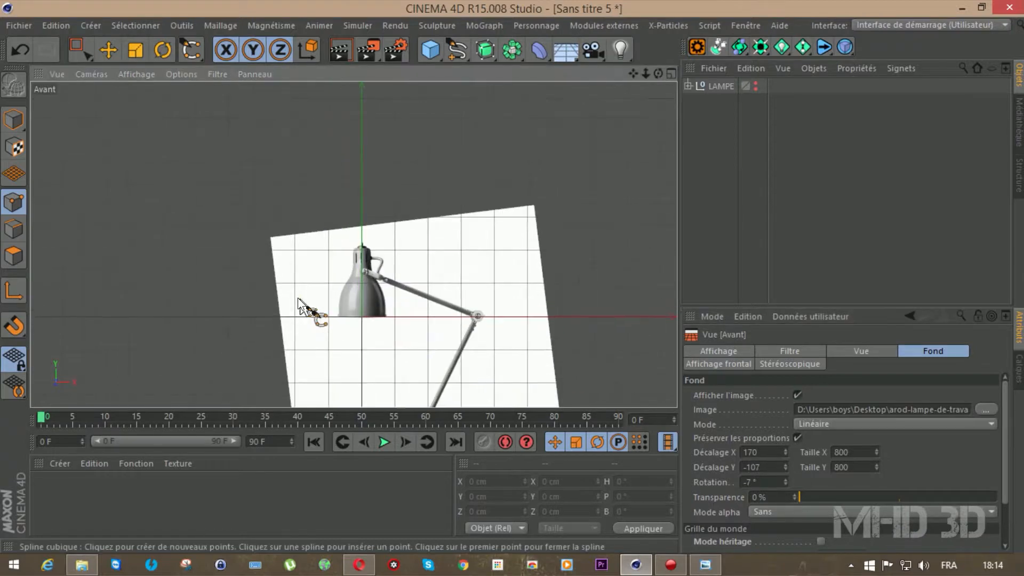
scroll(297, 298, up, 5)
drag(631, 74, 558, 68)
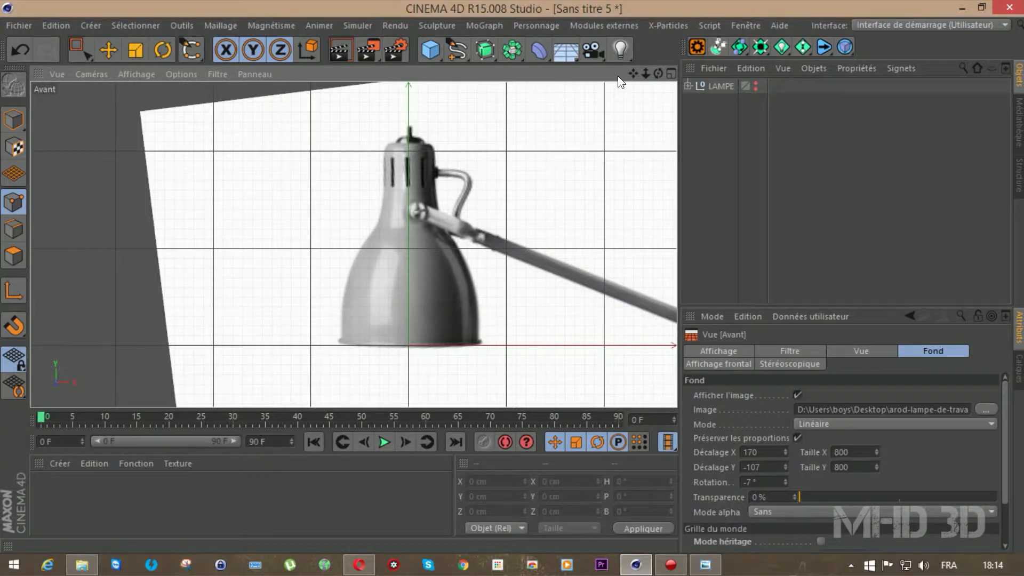
click(448, 52)
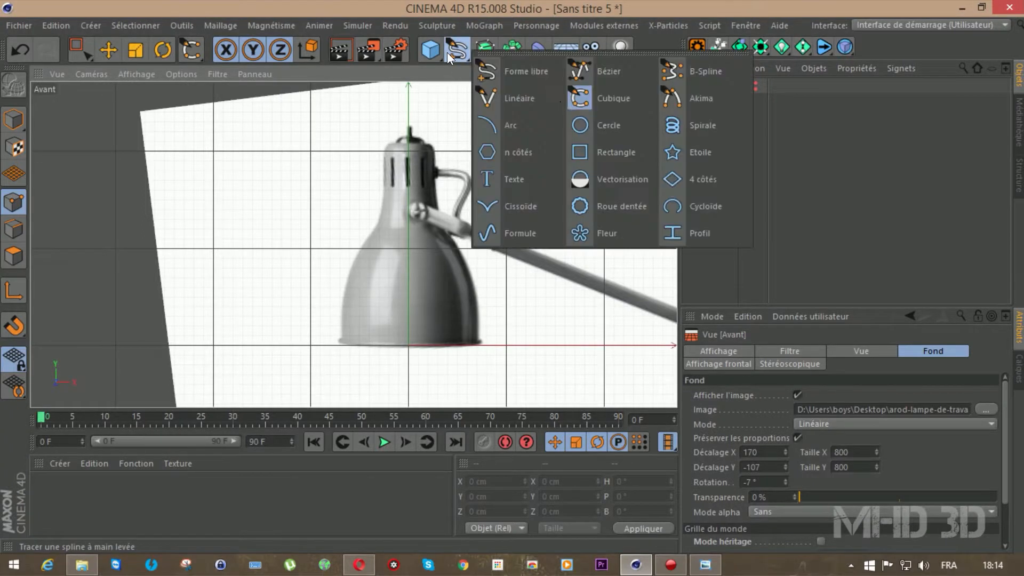
click(578, 102)
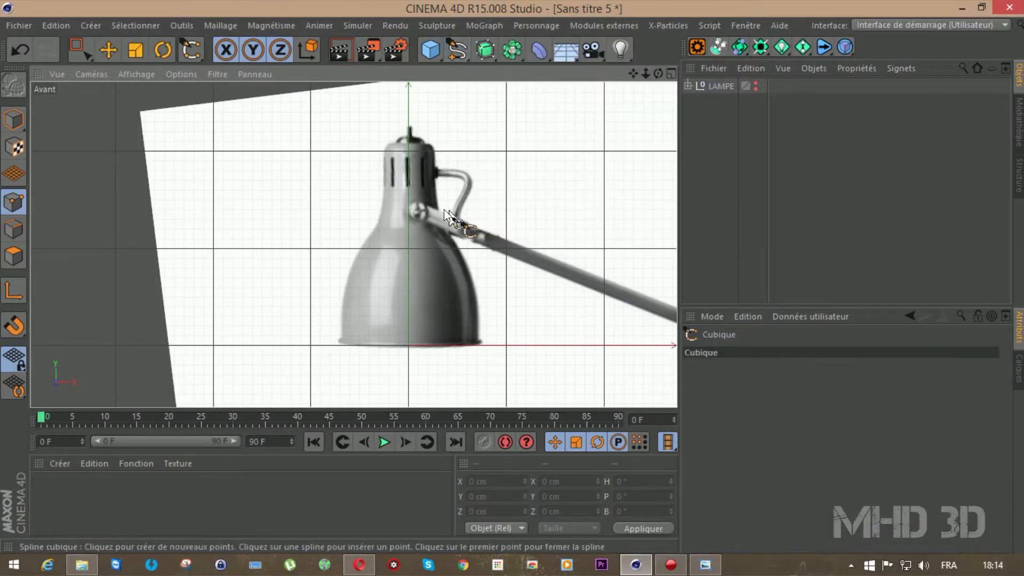
click(409, 128)
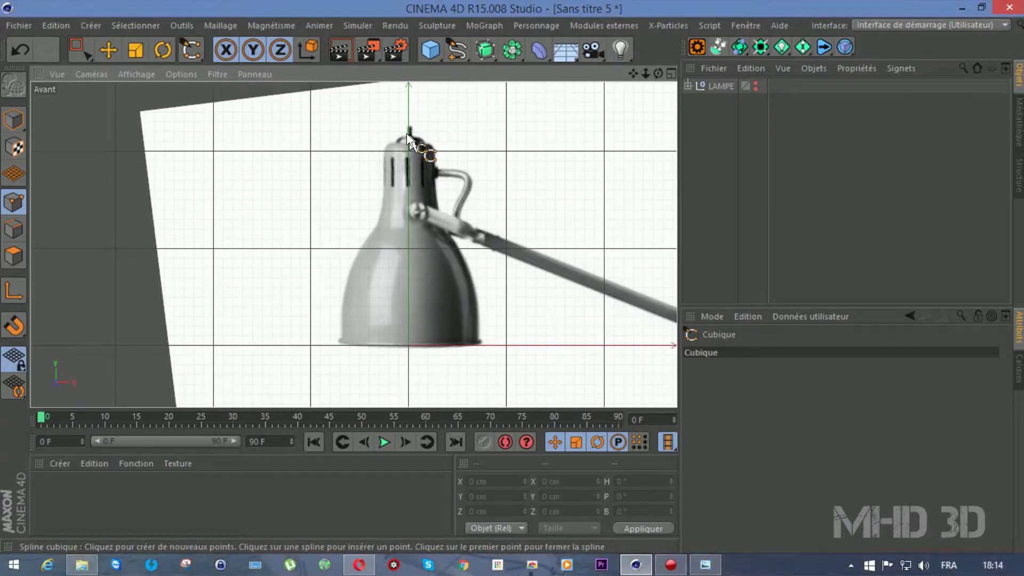
click(407, 133)
drag(409, 133, 430, 167)
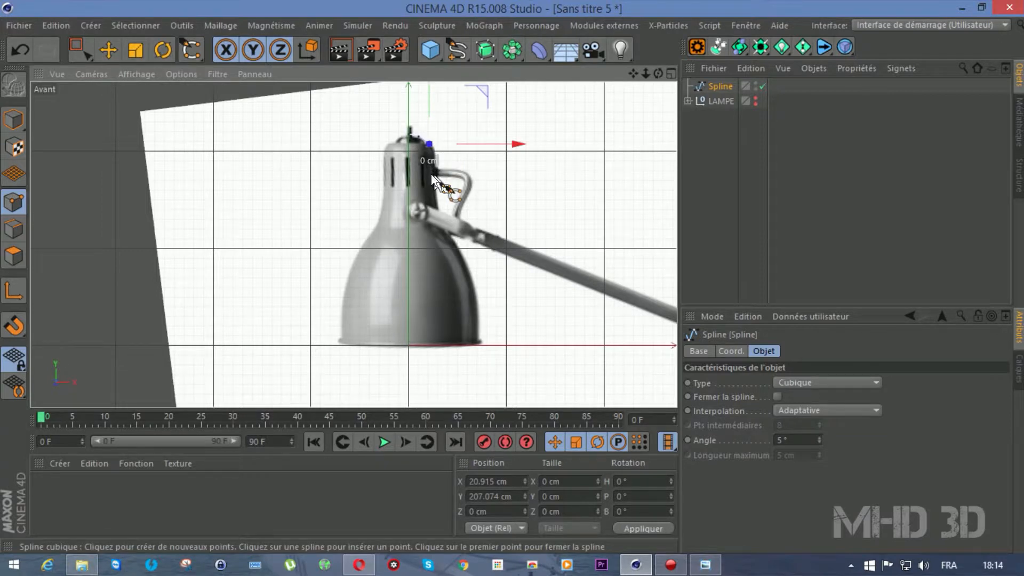
click(223, 78)
click(229, 388)
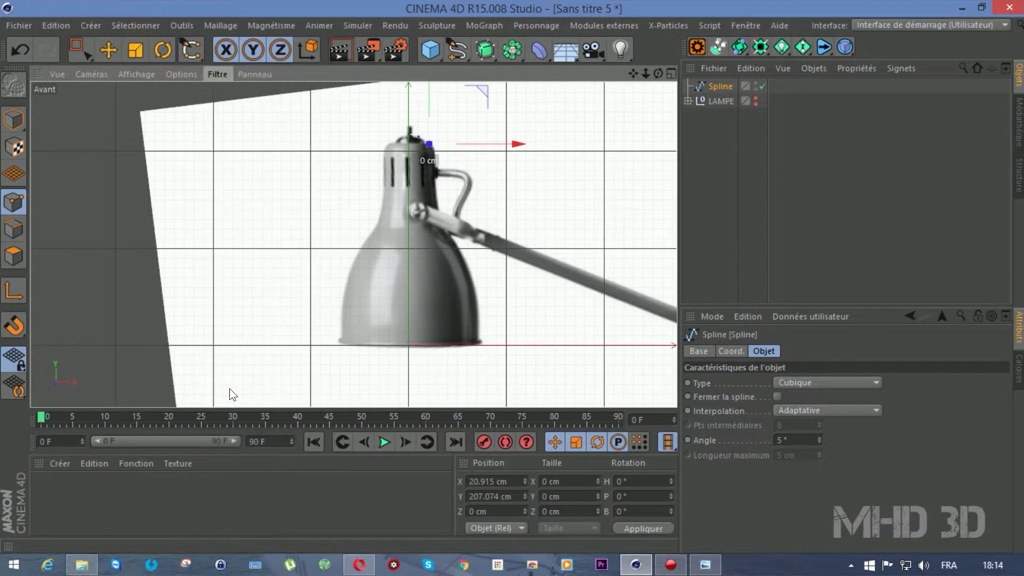
Continue the spline down the right-hand outline of the lampshade, through the neck and bell, to just above the rim.
click(431, 164)
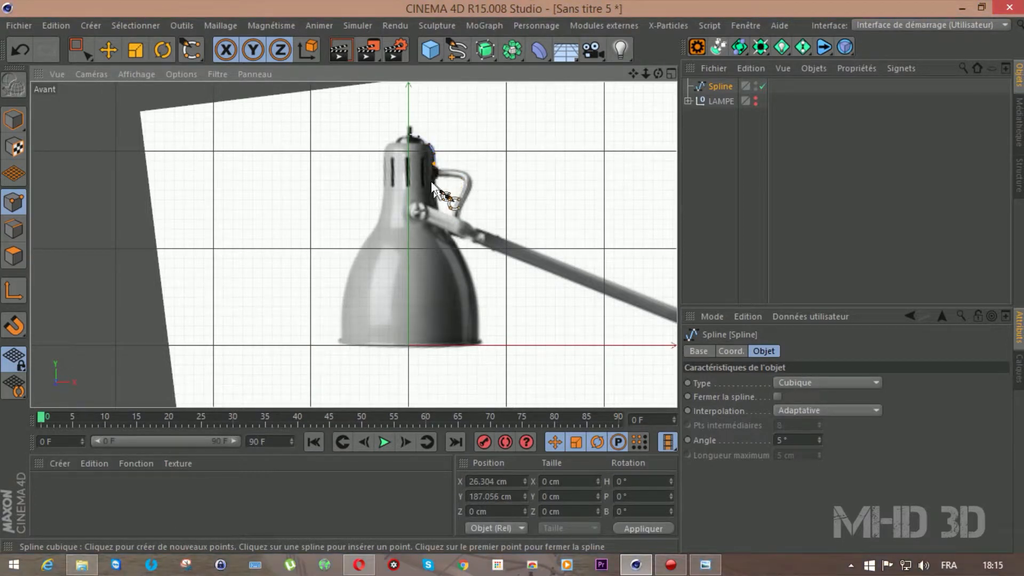
click(436, 202)
click(466, 266)
click(475, 294)
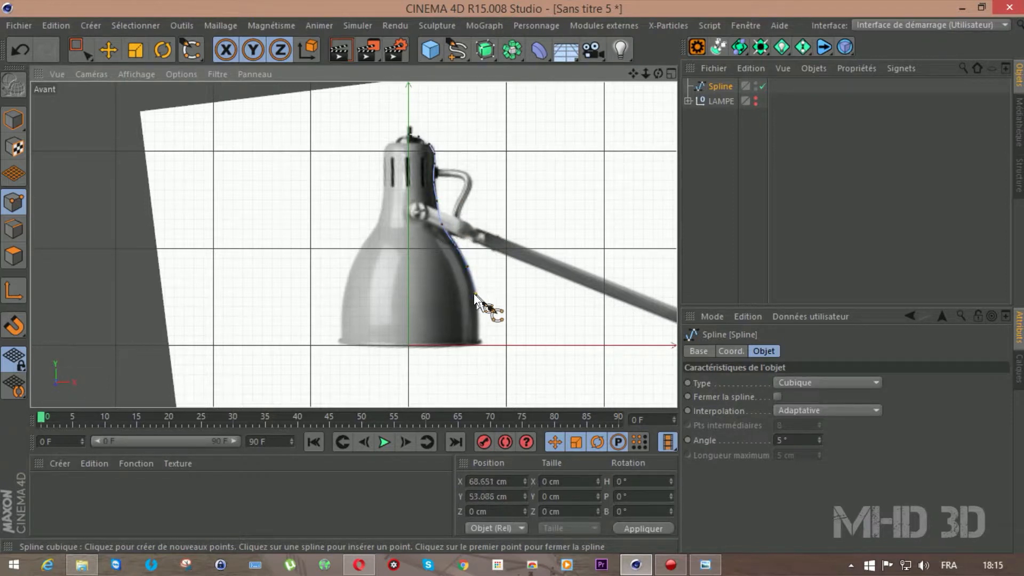
click(476, 335)
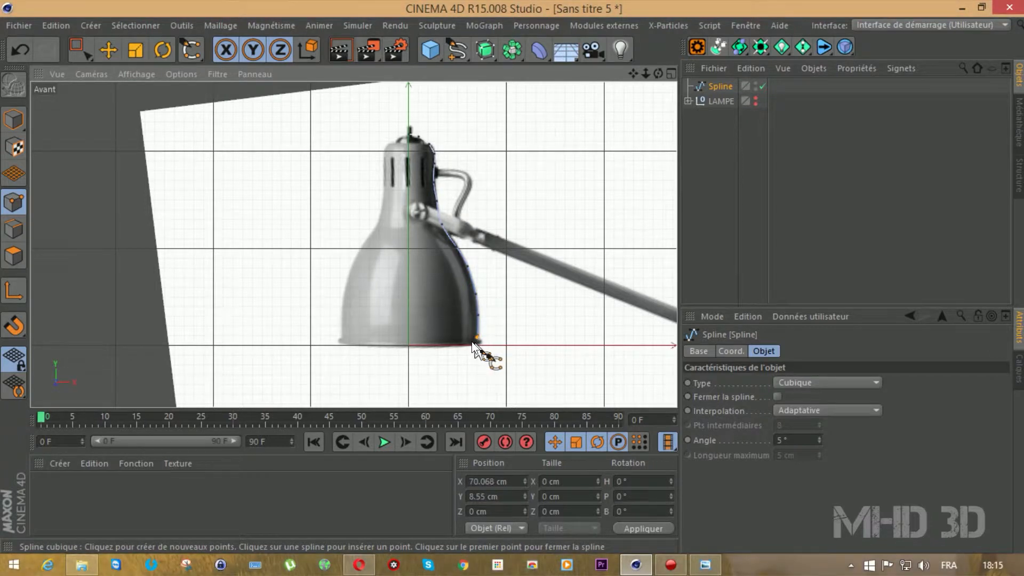
click(462, 346)
click(445, 345)
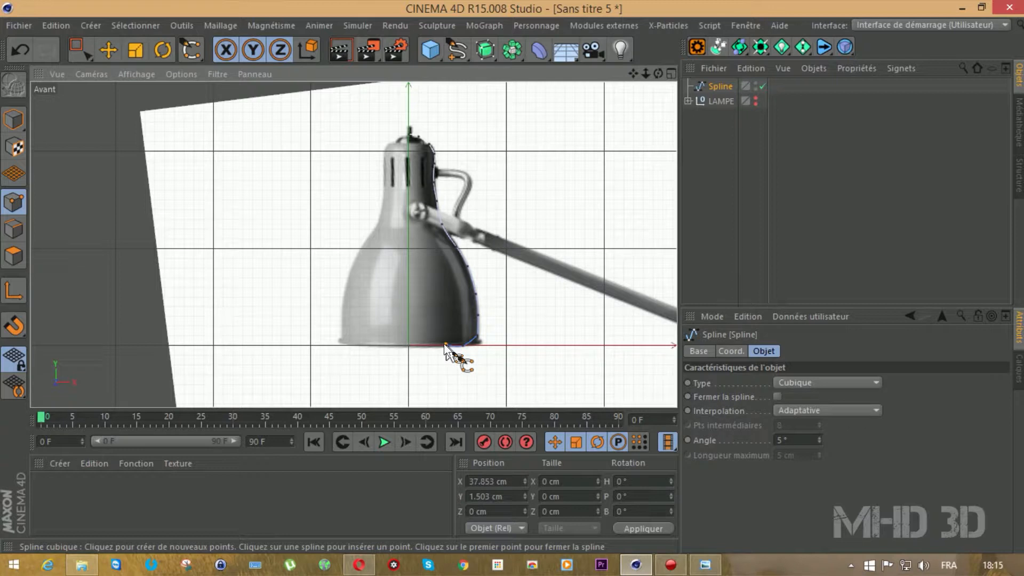
click(29, 51)
click(29, 50)
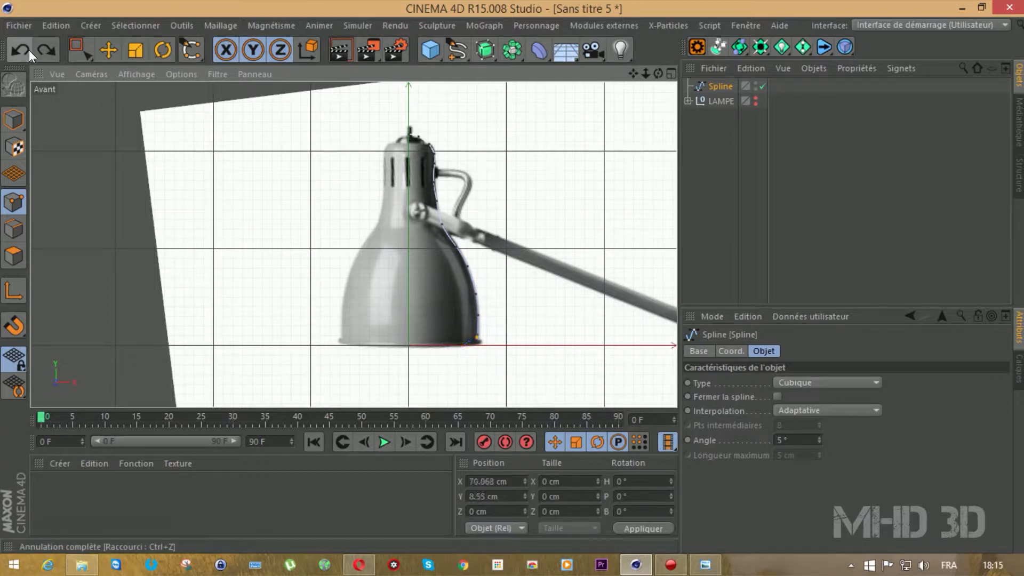
click(475, 344)
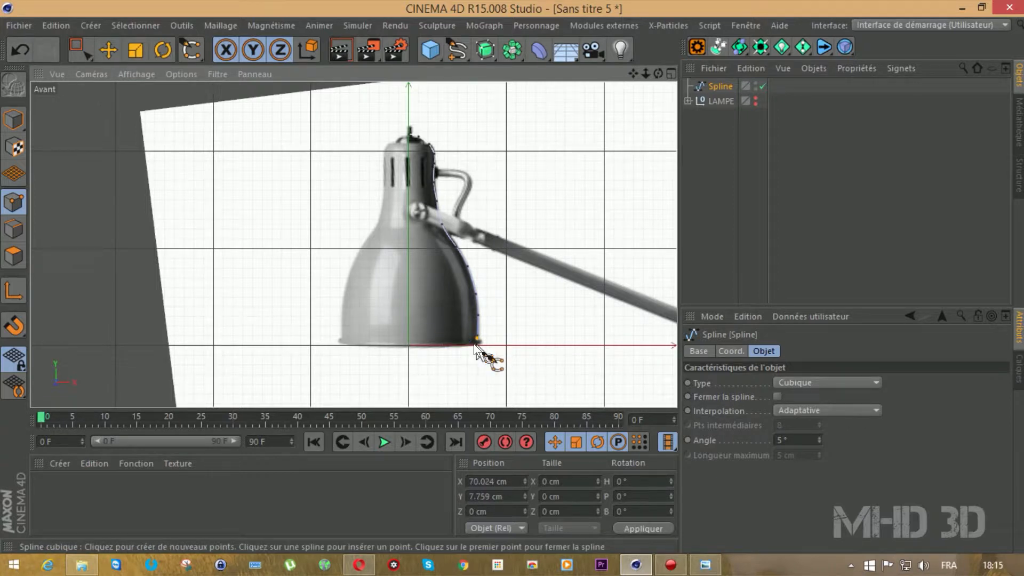
scroll(475, 345, up, 5)
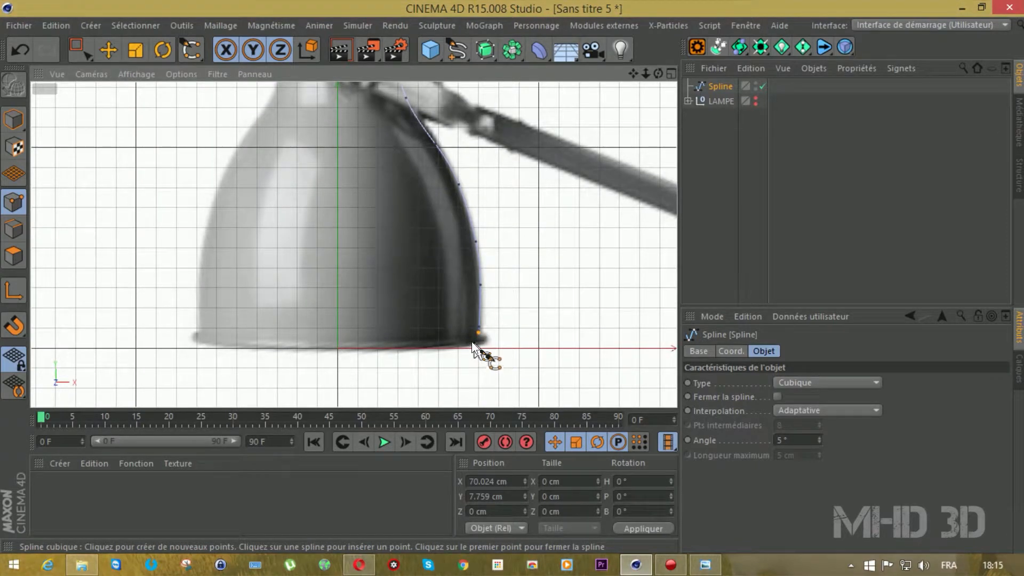
click(461, 347)
click(26, 51)
click(26, 52)
click(485, 338)
click(11, 57)
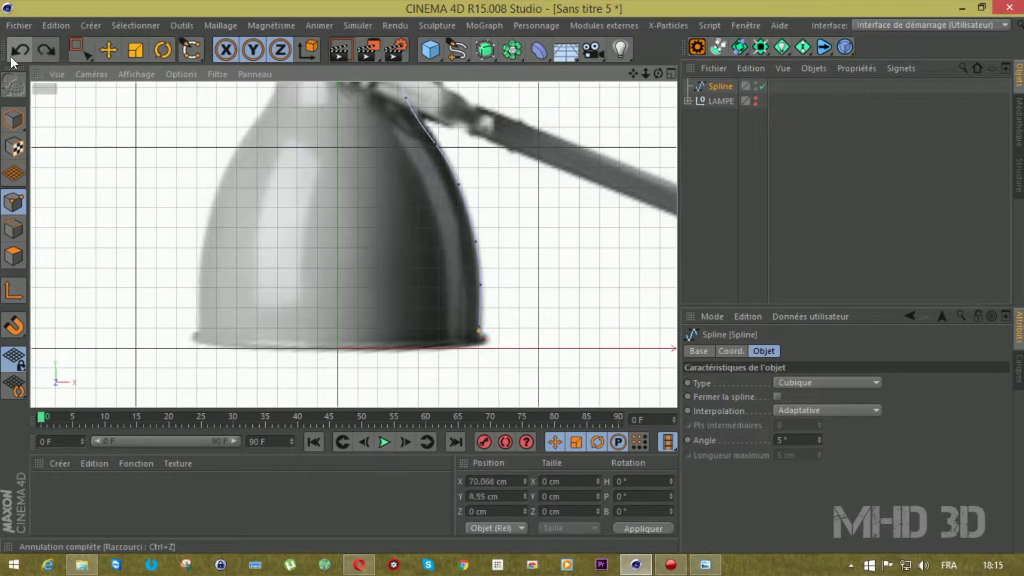
Trace the spline around the rim corner and along the lampshade's lower edge to the vertical axis, undoing the badly placed point.
click(482, 344)
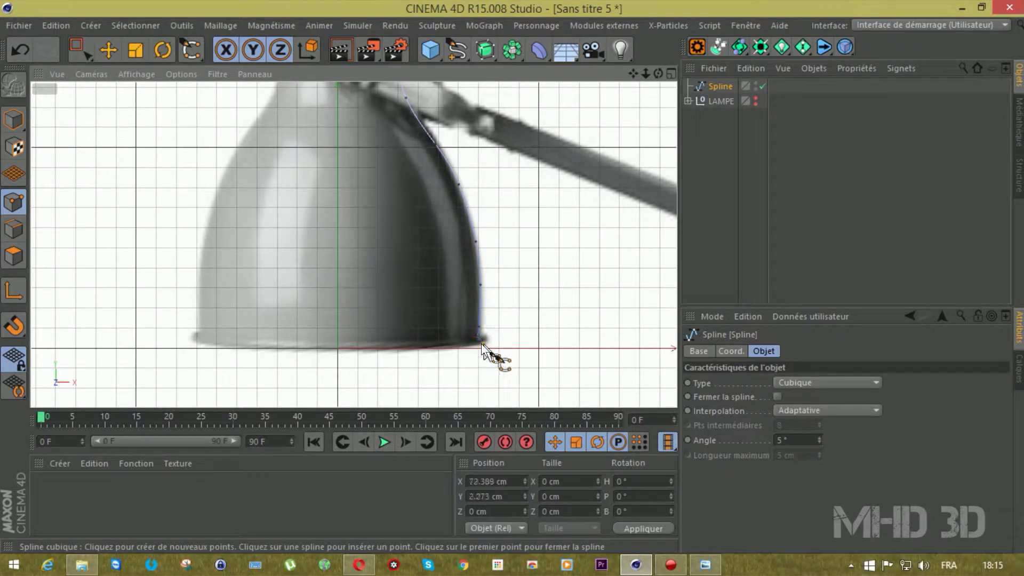
click(411, 349)
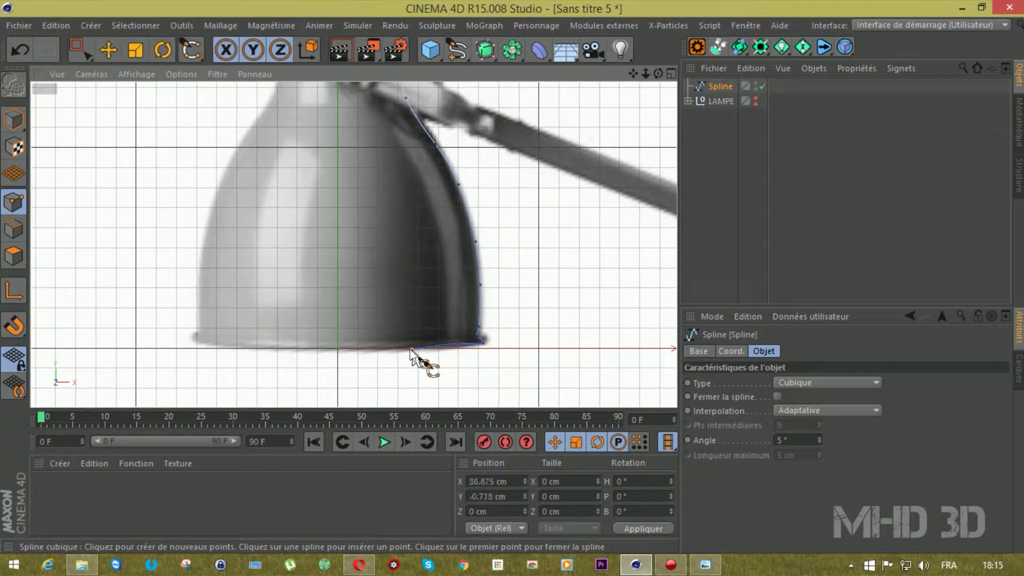
click(8, 45)
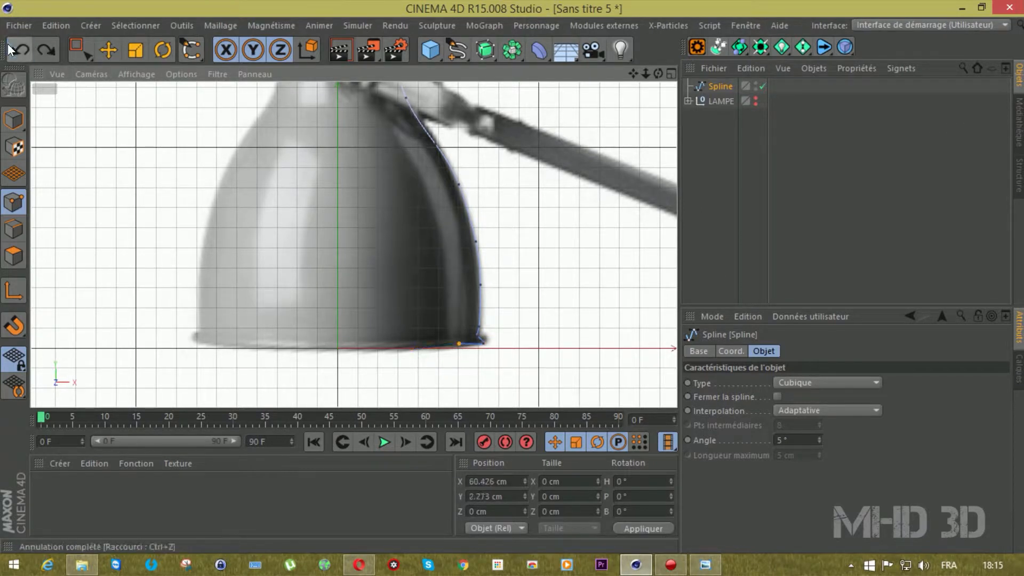
click(455, 347)
click(422, 349)
click(393, 350)
click(360, 348)
click(339, 348)
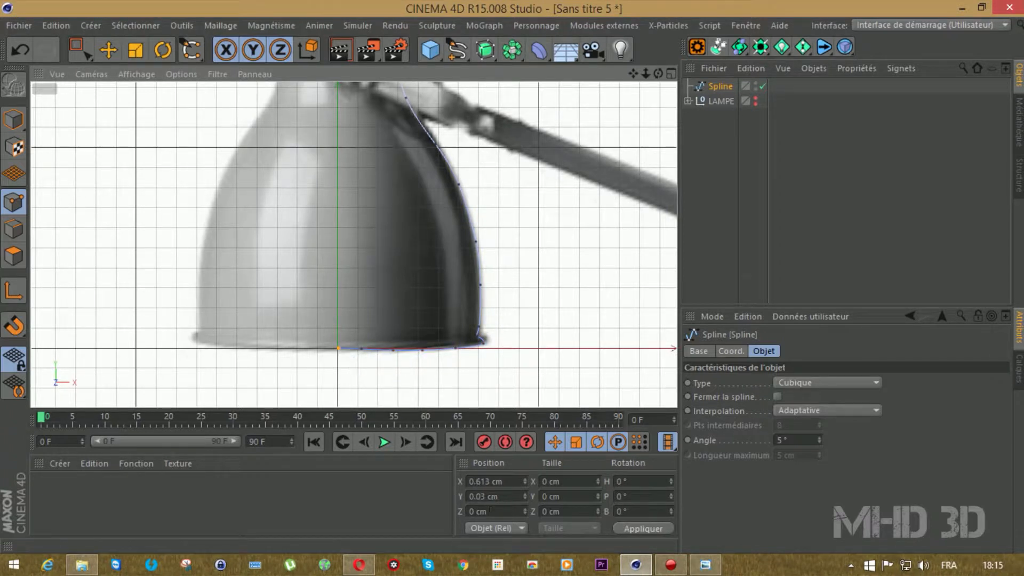
Set the position of the spline's last point to X 0 cm and Y 0 cm.
click(498, 482)
text(0)
key(Return)
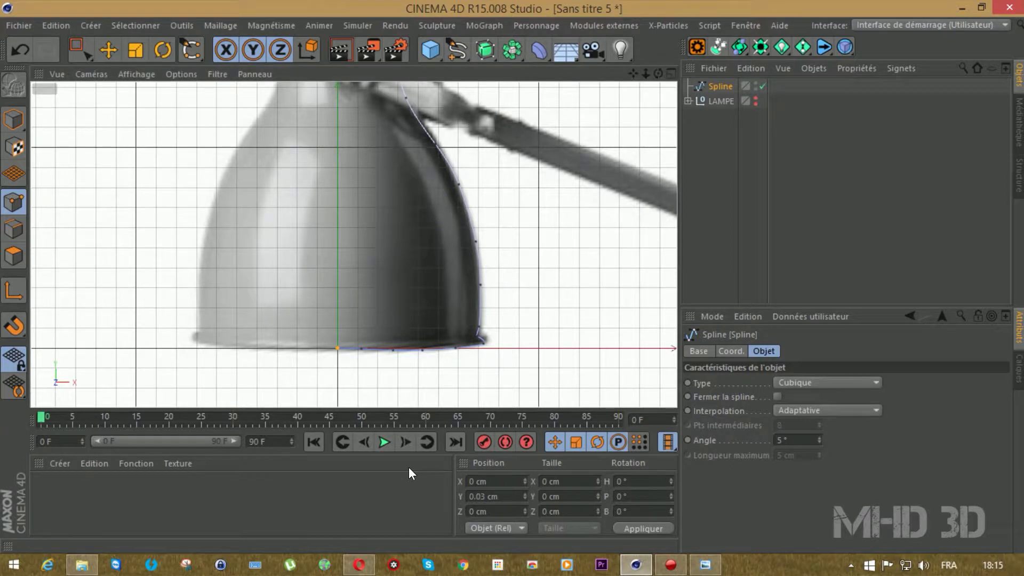
key(Tab)
text(0)
key(Return)
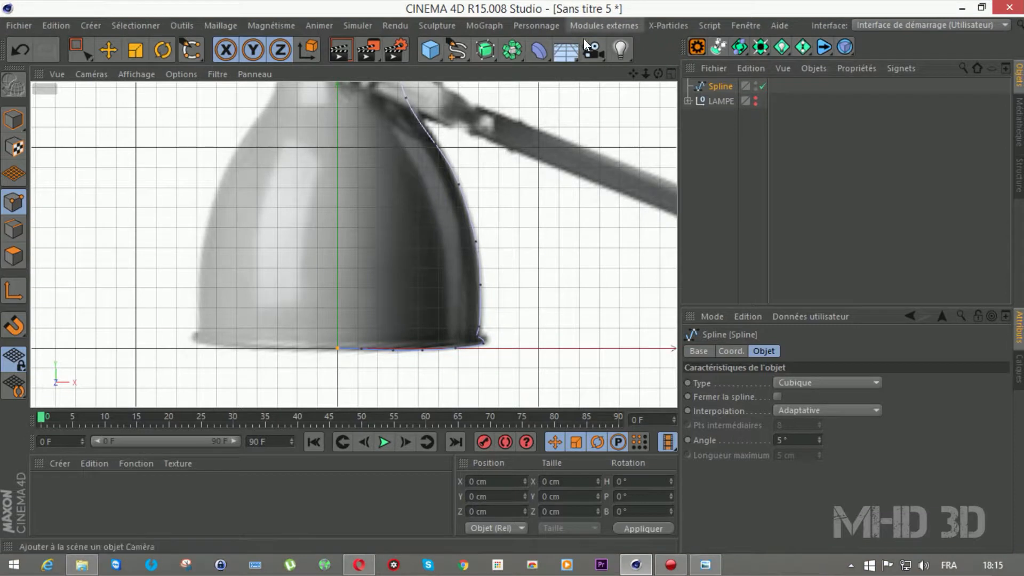
Open the front view's configuration and hide the background photo.
drag(645, 74, 641, 157)
scroll(388, 191, up, 7)
scroll(388, 191, down, 10)
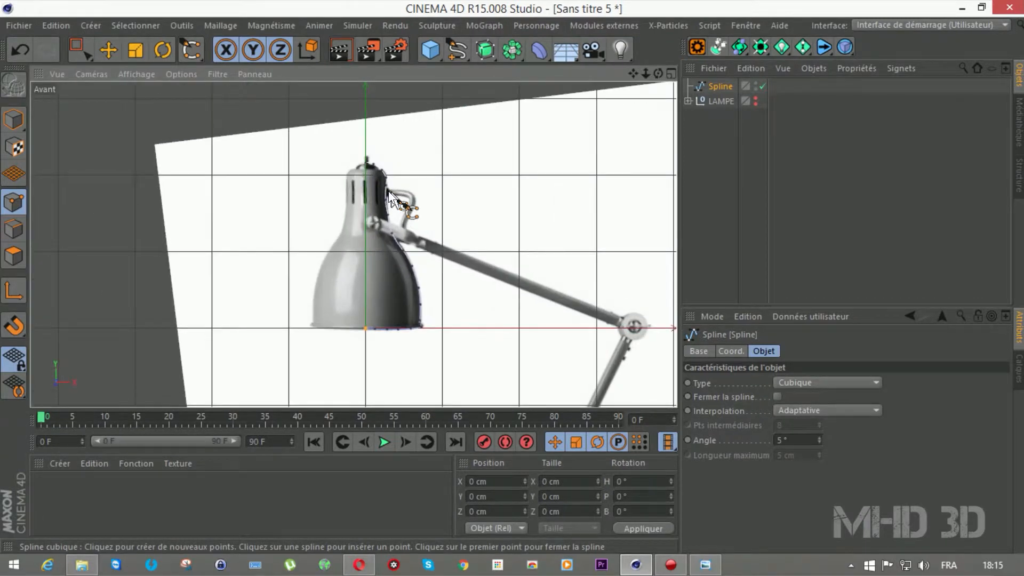
click(181, 74)
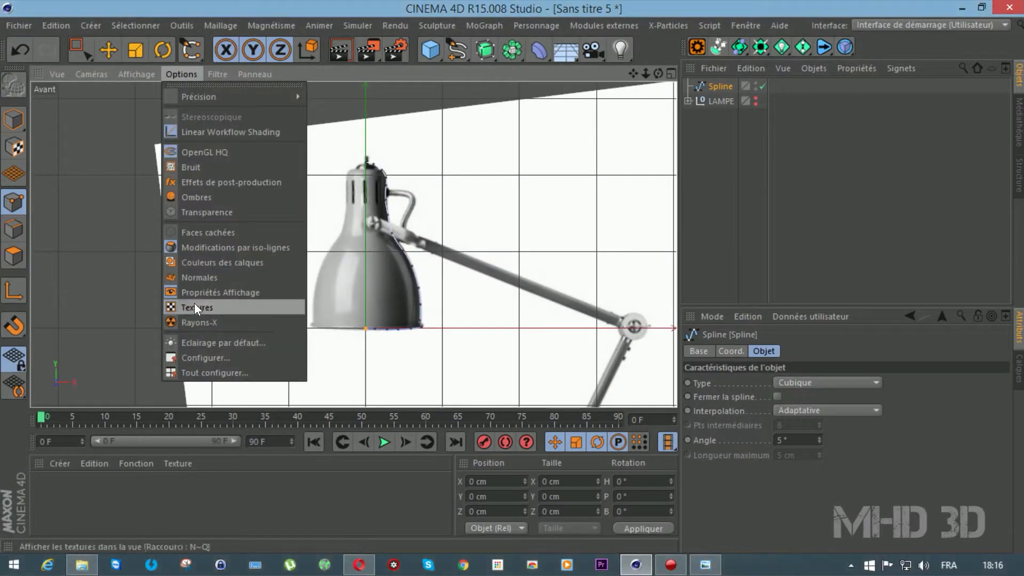
click(203, 358)
click(796, 394)
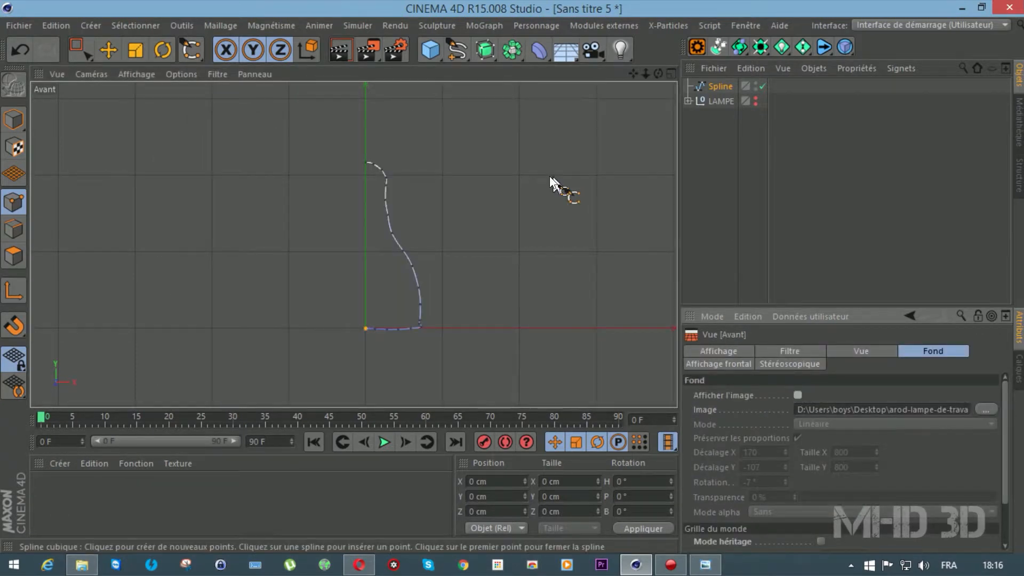
In the front view, create an outline of the lampshade spline on its inner side, at a distance of about 5 cm.
key(F1)
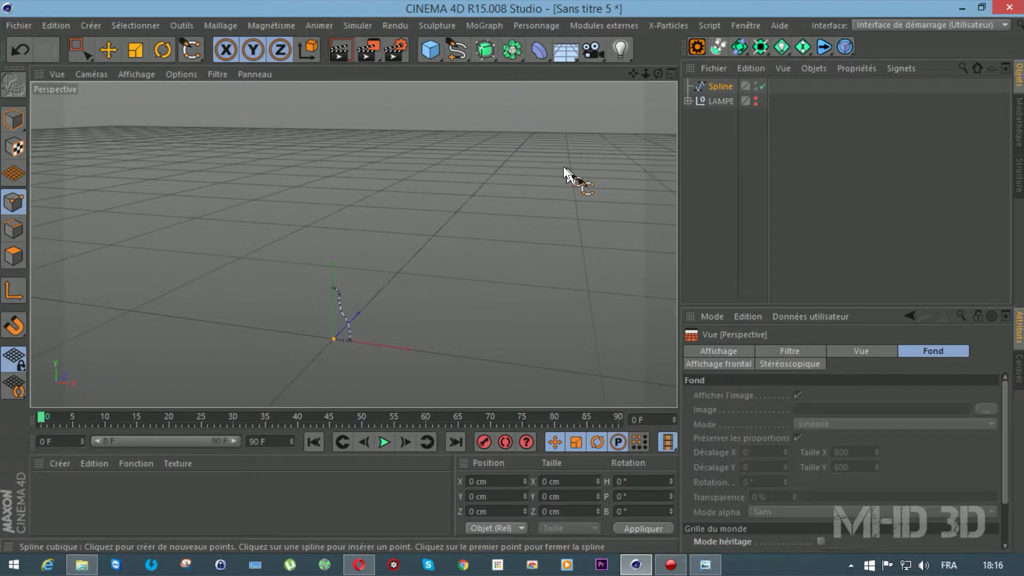
key(F4)
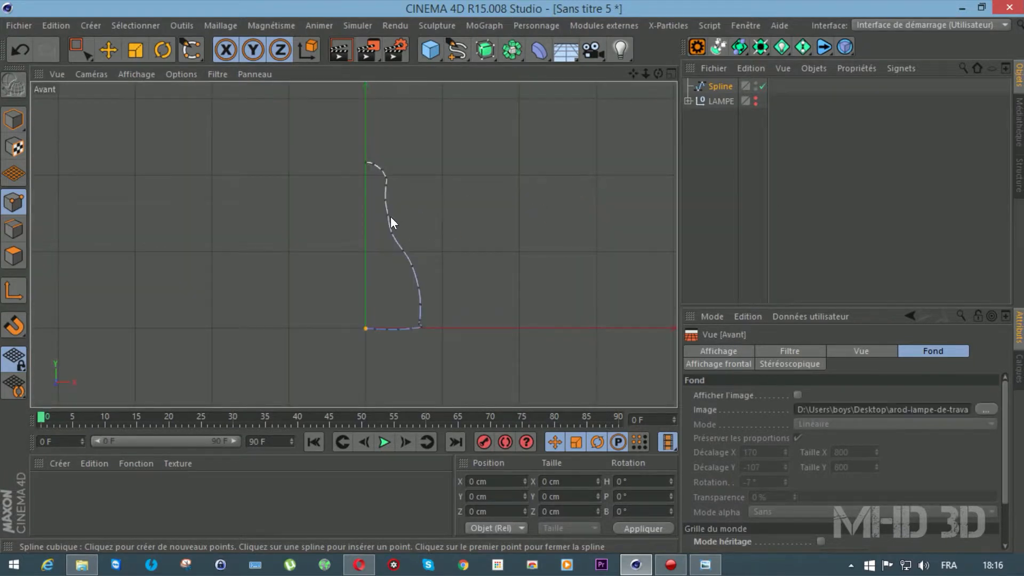
right_click(390, 216)
click(437, 416)
drag(431, 269, 420, 270)
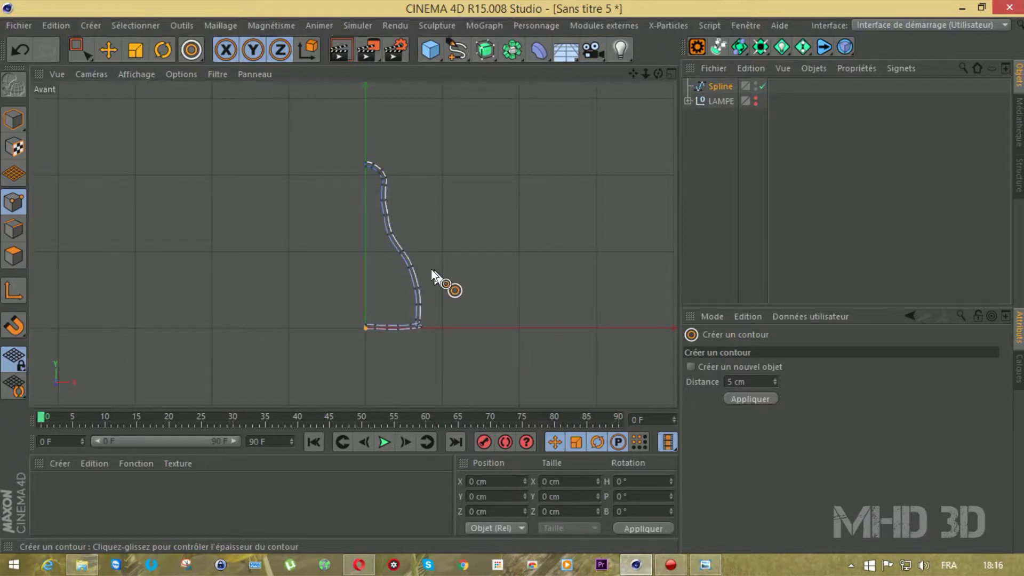
Switch to the perspective view and add a Révolution generator as parent of the lampshade spline.
key(F1)
drag(485, 51, 522, 95)
drag(726, 85, 726, 85)
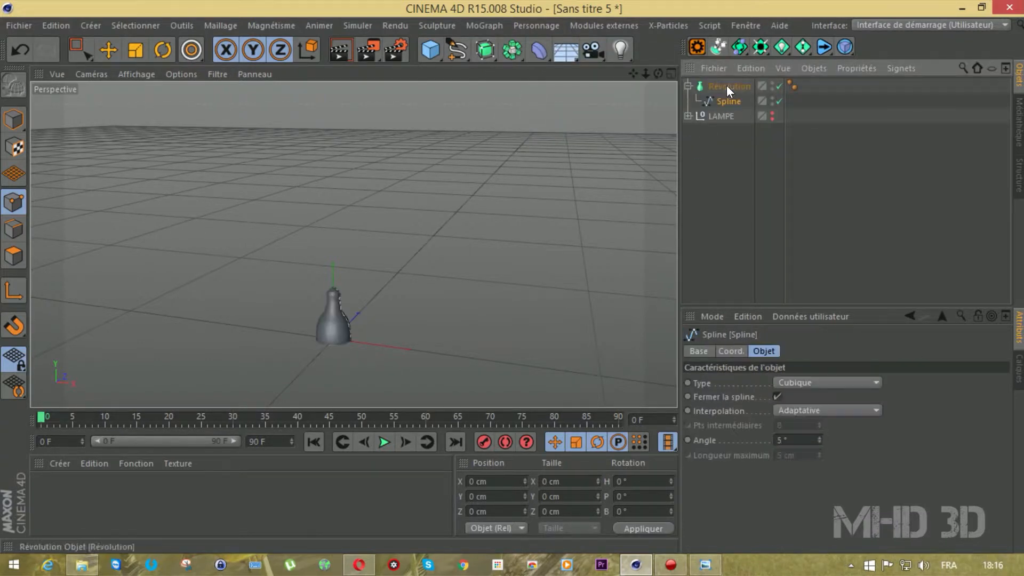
Make the LAMPE group visible again in the perspective view.
scroll(321, 367, up, 5)
scroll(320, 367, up, 4)
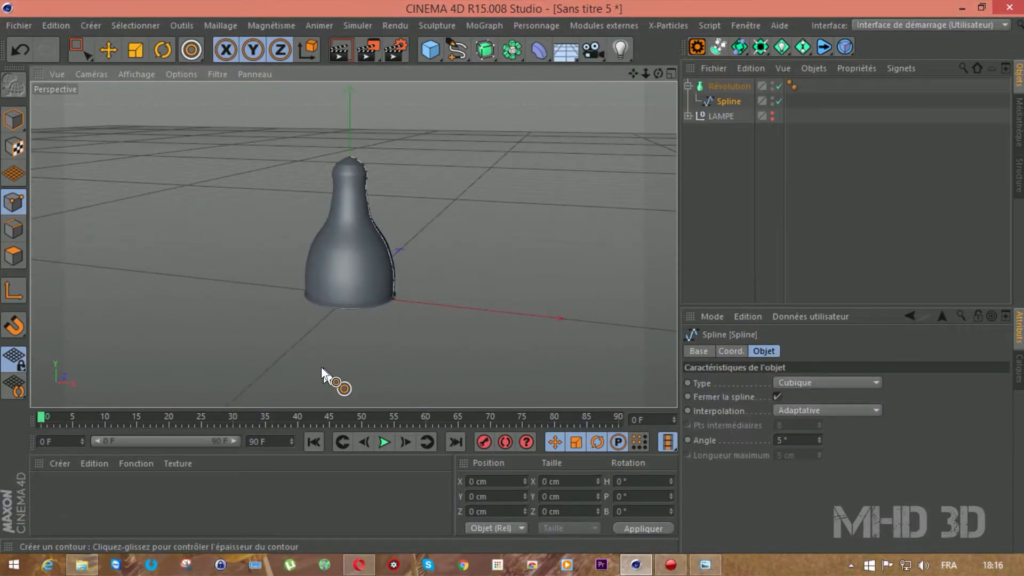
click(771, 113)
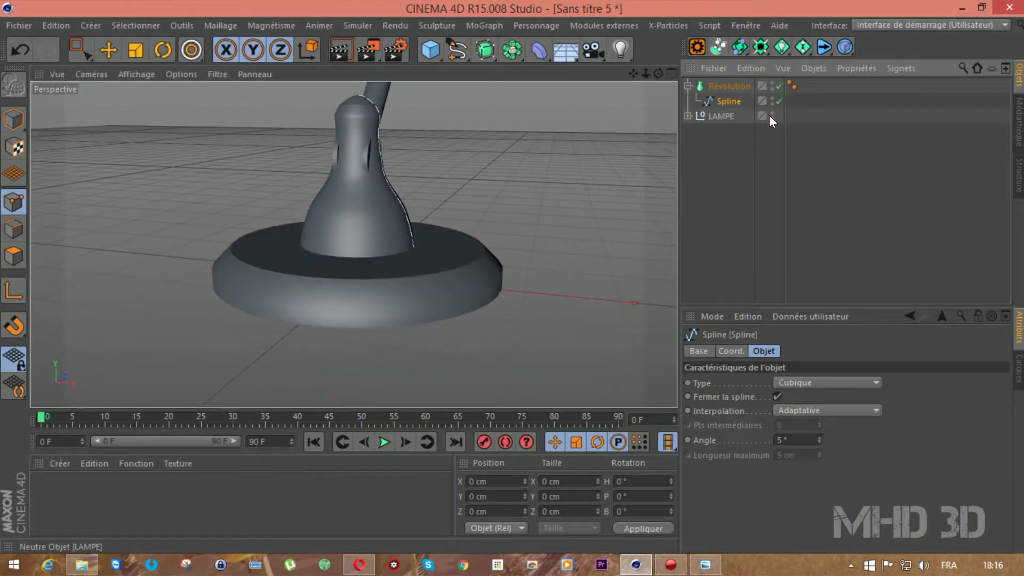
mouse_move(644, 73)
mouse_down()
mouse_move(629, 80)
mouse_move(671, 74)
mouse_move(632, 72)
mouse_up()
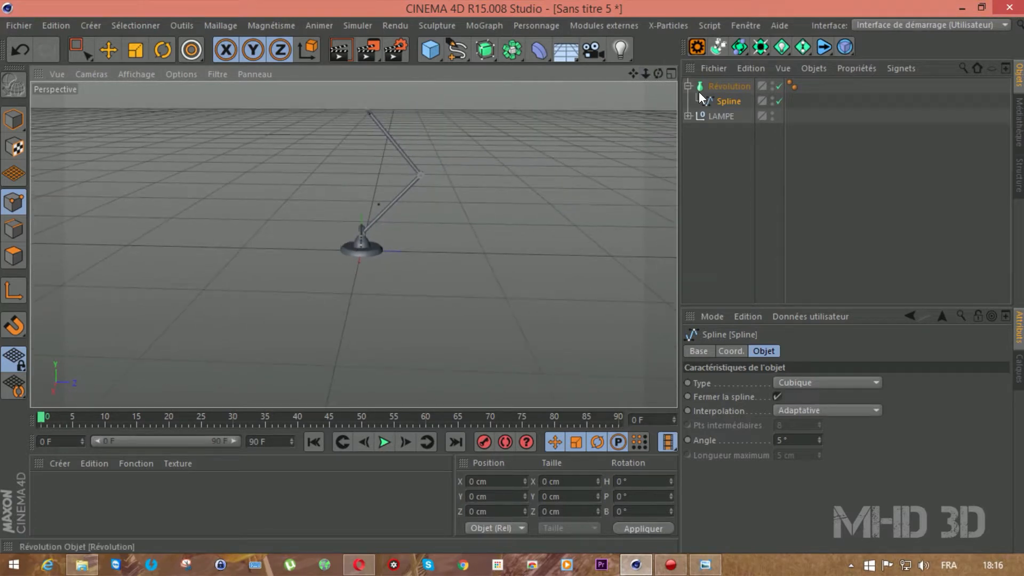
Turn on the display of the axis handles in the view filter for the Révolution object and switch to Model mode.
click(712, 86)
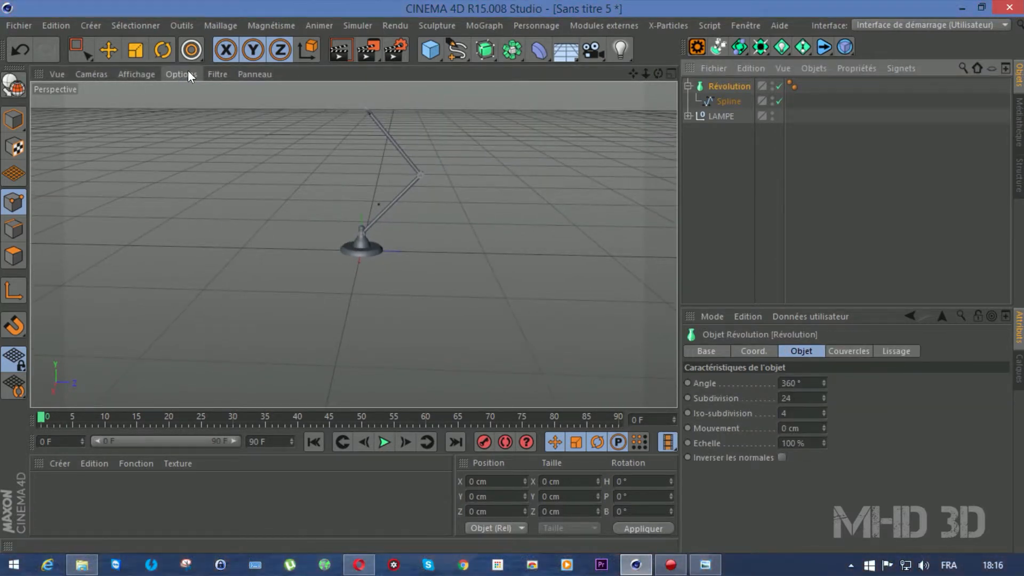
click(213, 75)
click(250, 389)
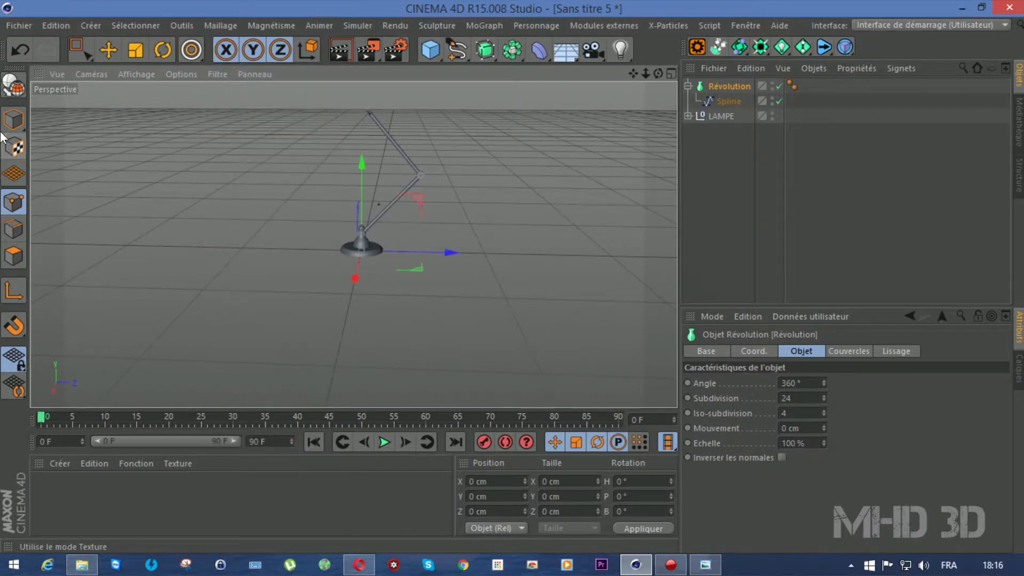
click(13, 120)
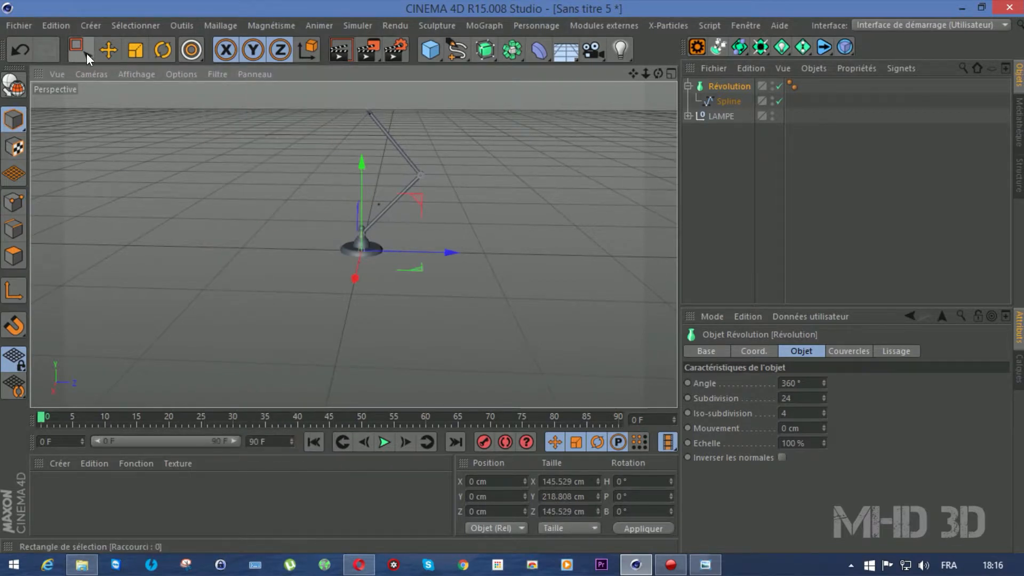
Raise the lampshade to about Y 959 cm and scale it up to about 217 × 326 × 217 cm.
key(e)
drag(361, 161, 363, 86)
drag(633, 74, 637, 147)
scroll(388, 201, up, 6)
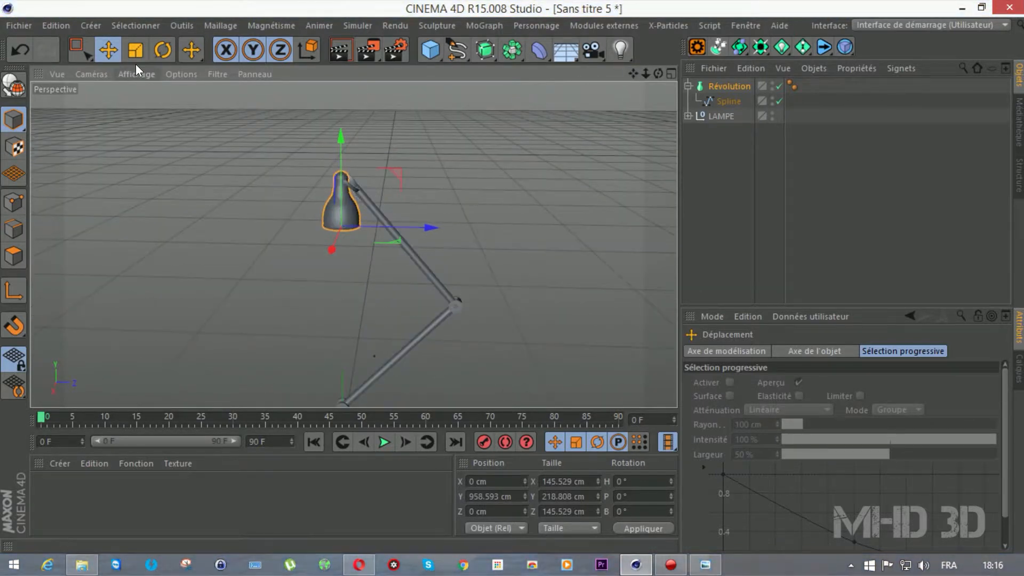
key(t)
drag(149, 140, 404, 86)
Move only the lampshade's axis up to the top of its neck, at about Y 1276 cm.
click(162, 51)
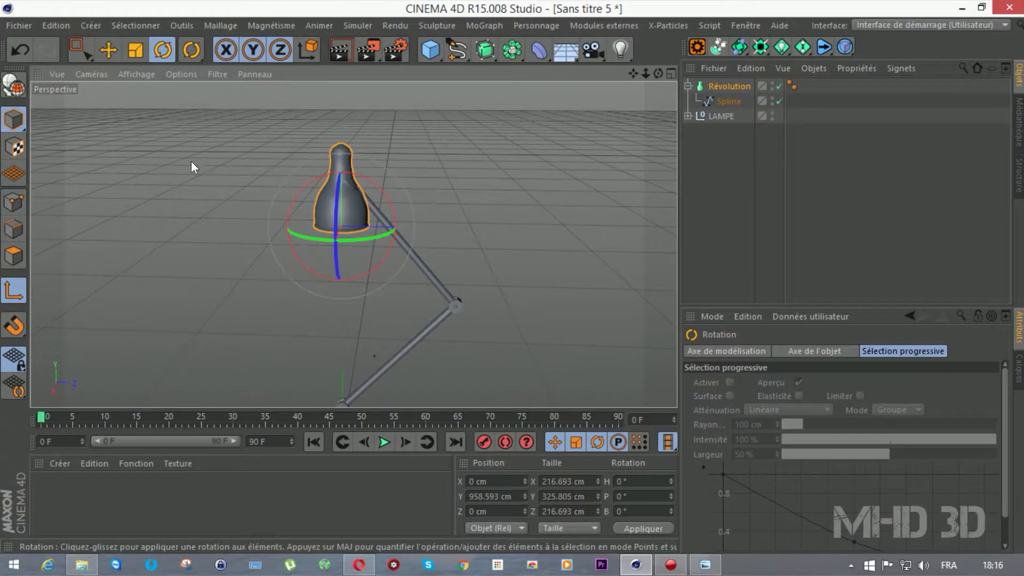
click(108, 49)
mouse_move(334, 138)
mouse_down()
mouse_move(347, 111)
mouse_move(324, 146)
mouse_up()
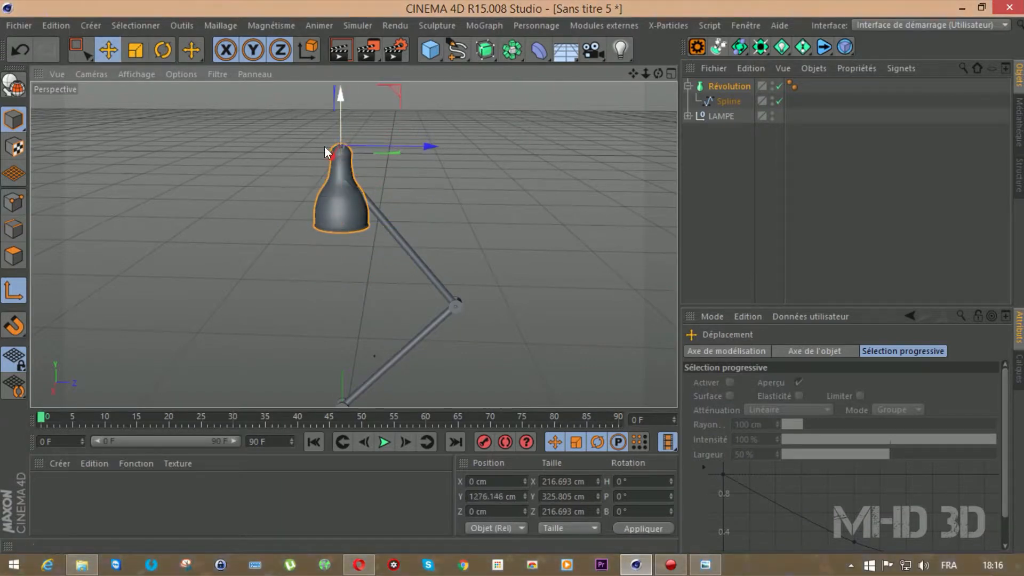
click(23, 287)
Tilt the lampshade to a pitch of about -31° and place its neck at the arm's upper end, about Y 1203 cm and Z 51 cm.
mouse_move(340, 91)
mouse_down()
mouse_move(343, 118)
mouse_move(347, 101)
mouse_up()
key(r)
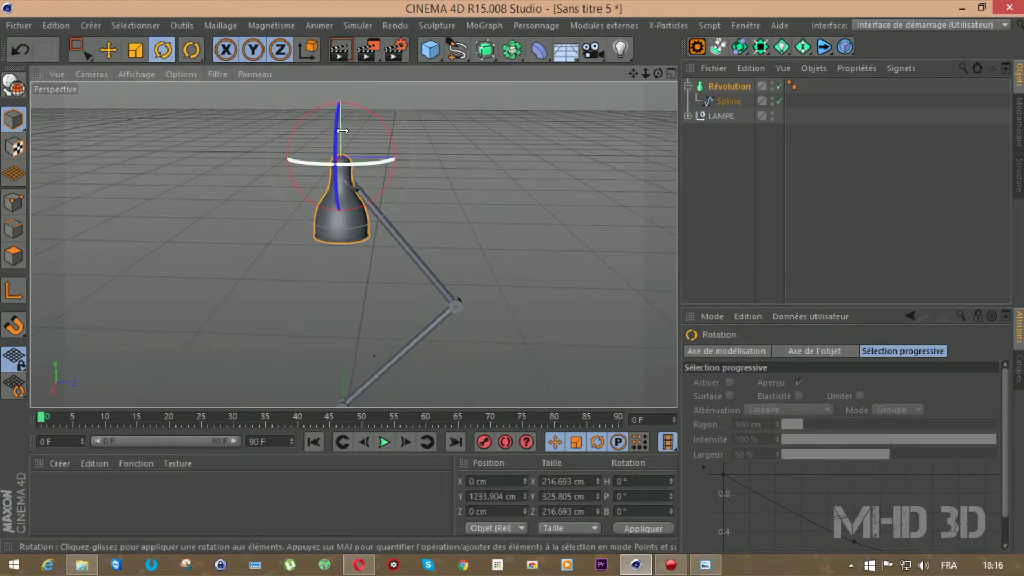
drag(376, 118, 421, 135)
click(109, 50)
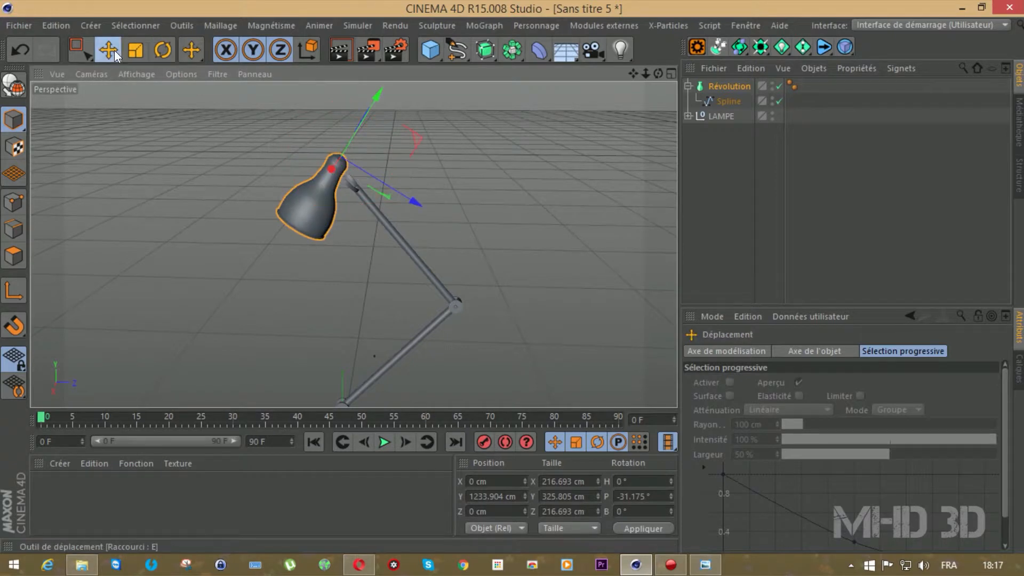
drag(398, 200, 427, 203)
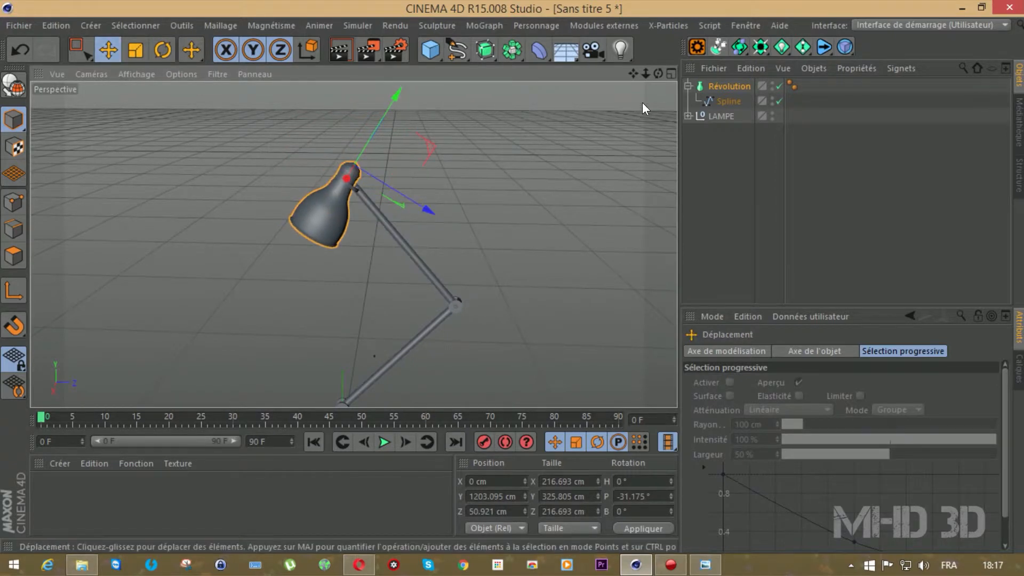
Increase the lampshade's tilt to a pitch of about -44° and shift it to about Y 1187 cm and Z 68 cm.
drag(659, 70, 594, 57)
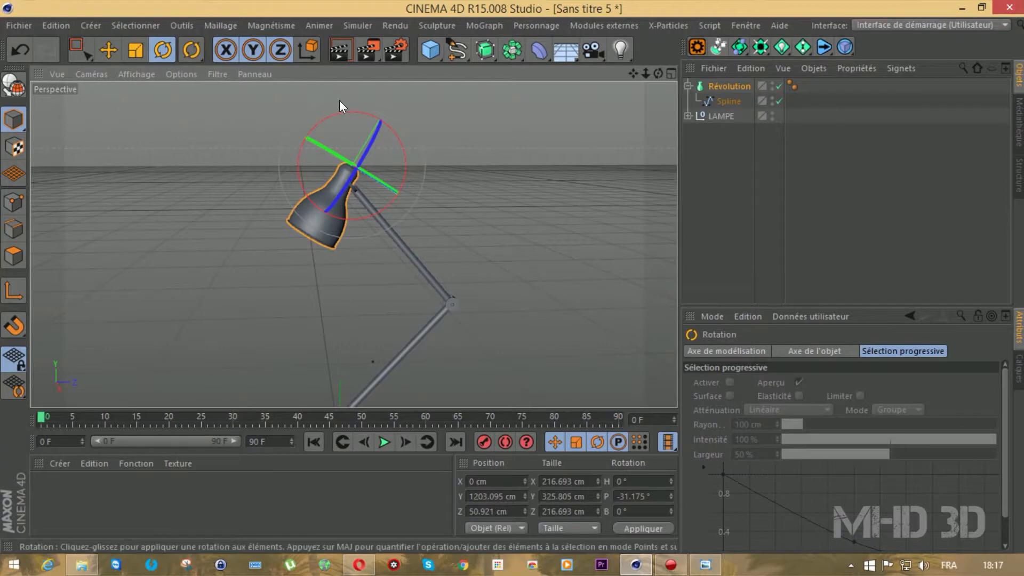
drag(385, 125, 393, 135)
click(108, 50)
drag(402, 229, 412, 232)
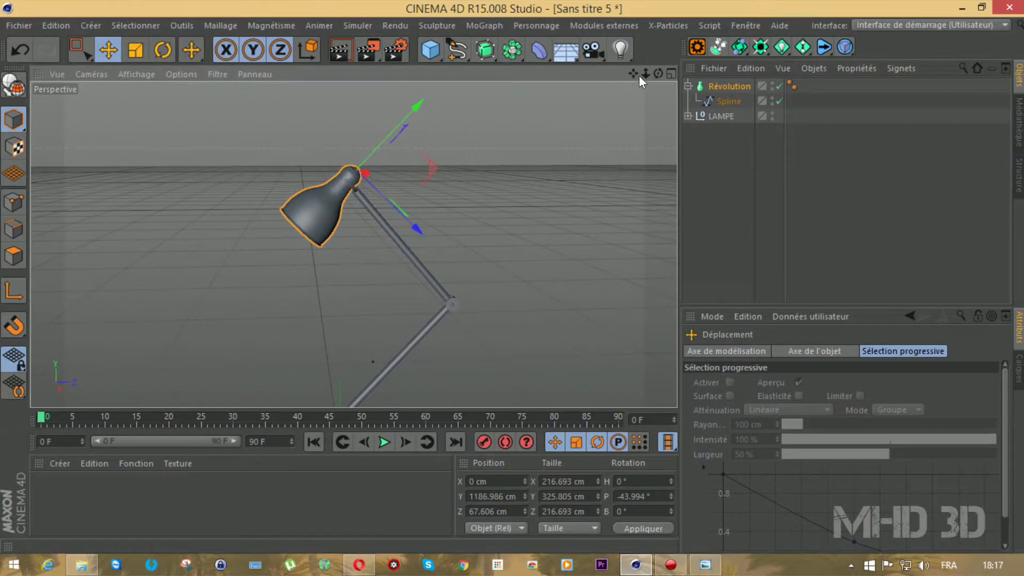
Scale the tilted lampshade up to about 259 × 389 × 259 cm.
drag(658, 73, 636, 83)
click(137, 48)
drag(144, 208, 242, 135)
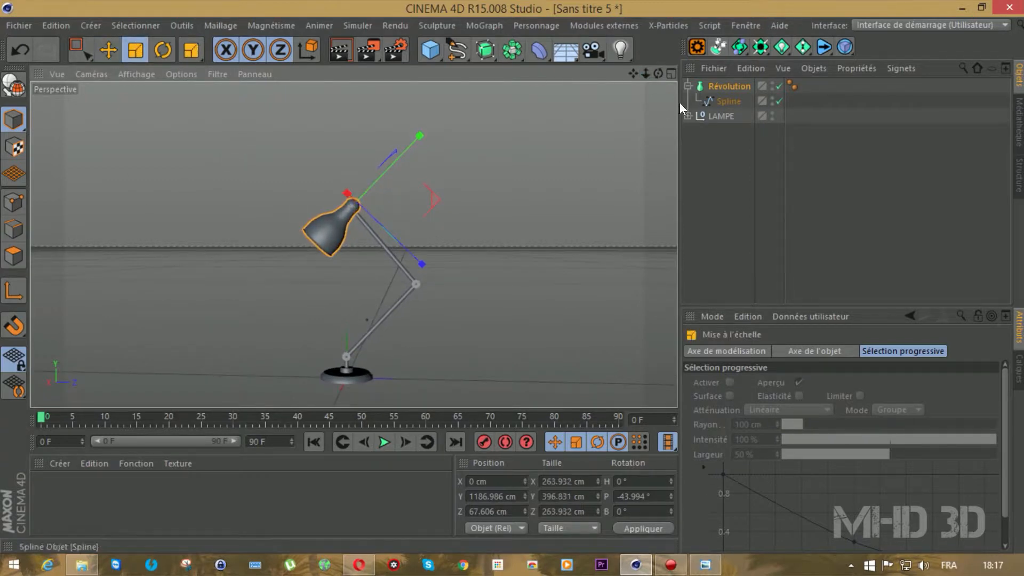
mouse_move(659, 77)
mouse_down()
mouse_move(629, 82)
mouse_move(654, 78)
mouse_move(654, 67)
mouse_move(658, 94)
mouse_up()
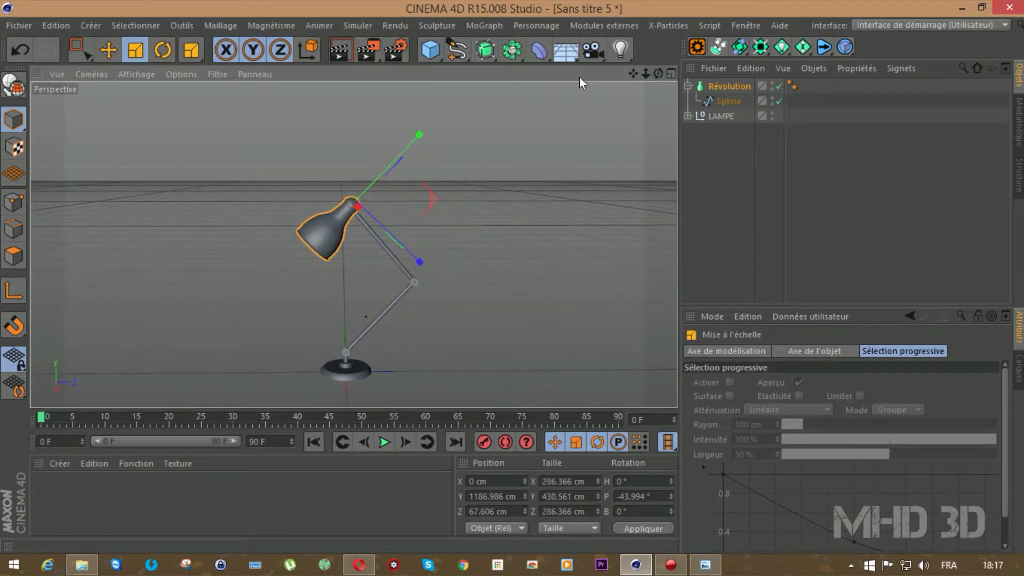
scroll(163, 288, up, 3)
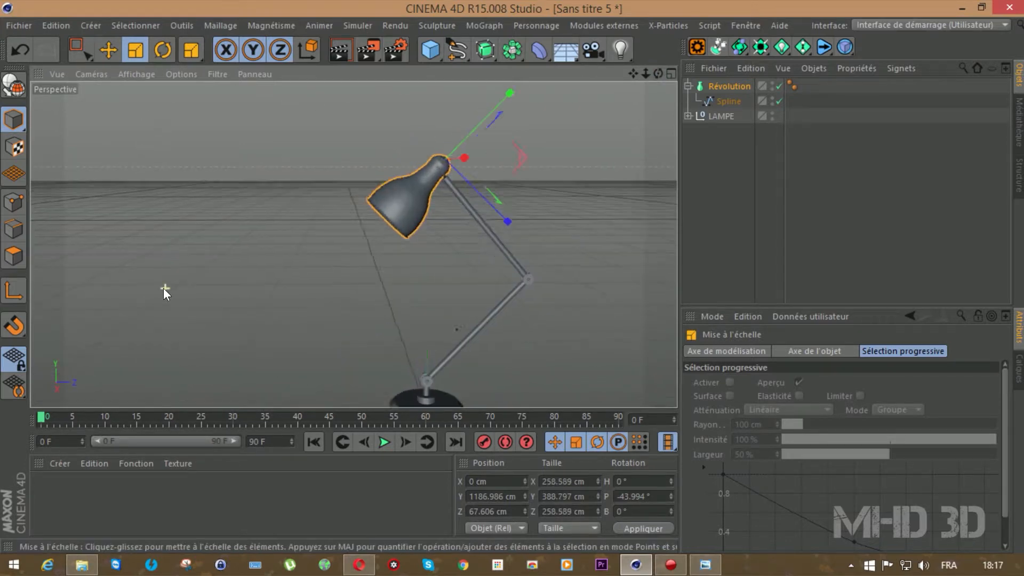
scroll(163, 288, up, 1)
Select the curved Tube bracket behind the lampshade's neck.
drag(658, 74, 668, 89)
click(467, 108)
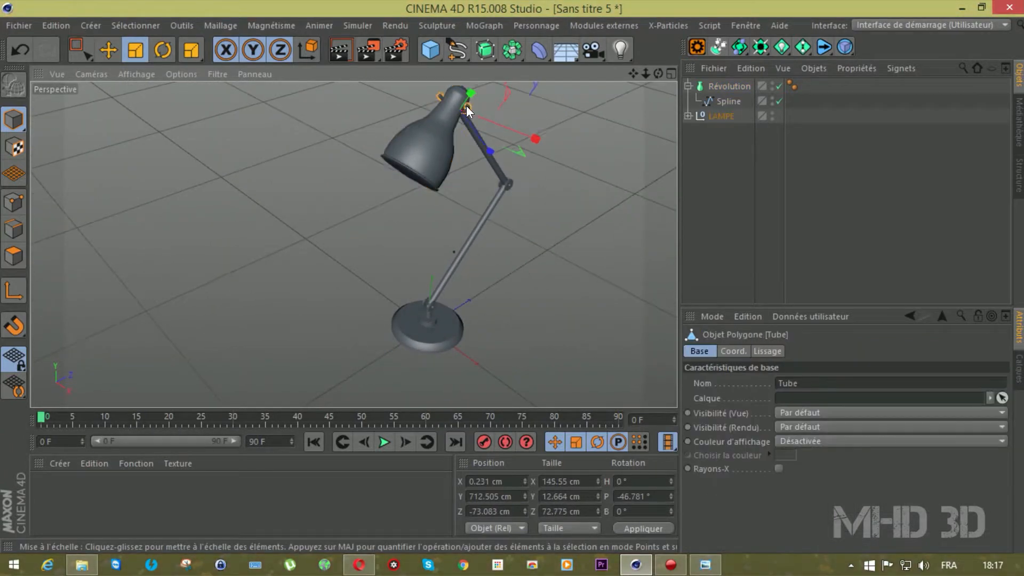
scroll(466, 105, up, 3)
scroll(353, 244, up, 1)
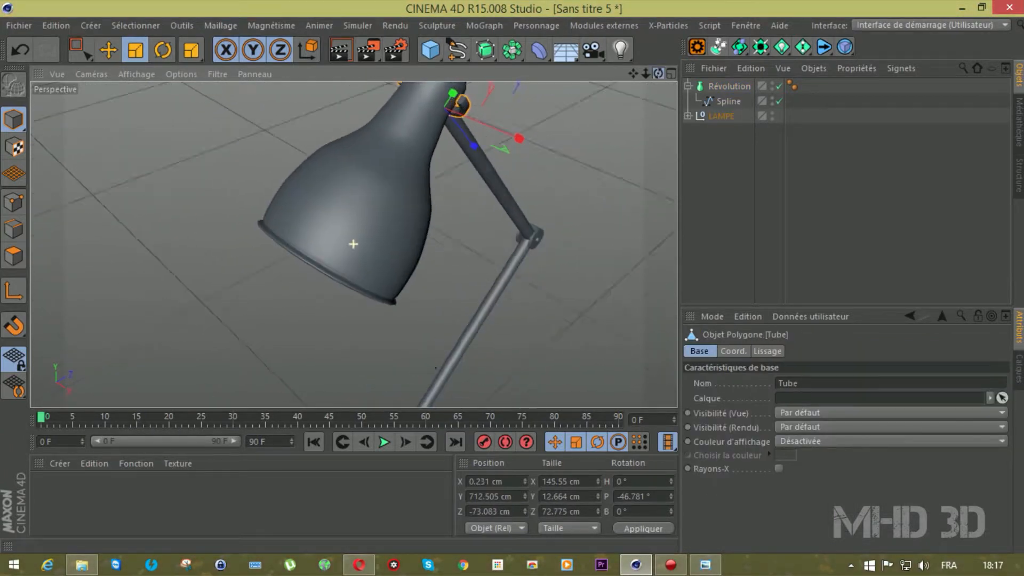
scroll(353, 244, down, 1)
drag(629, 73, 652, 81)
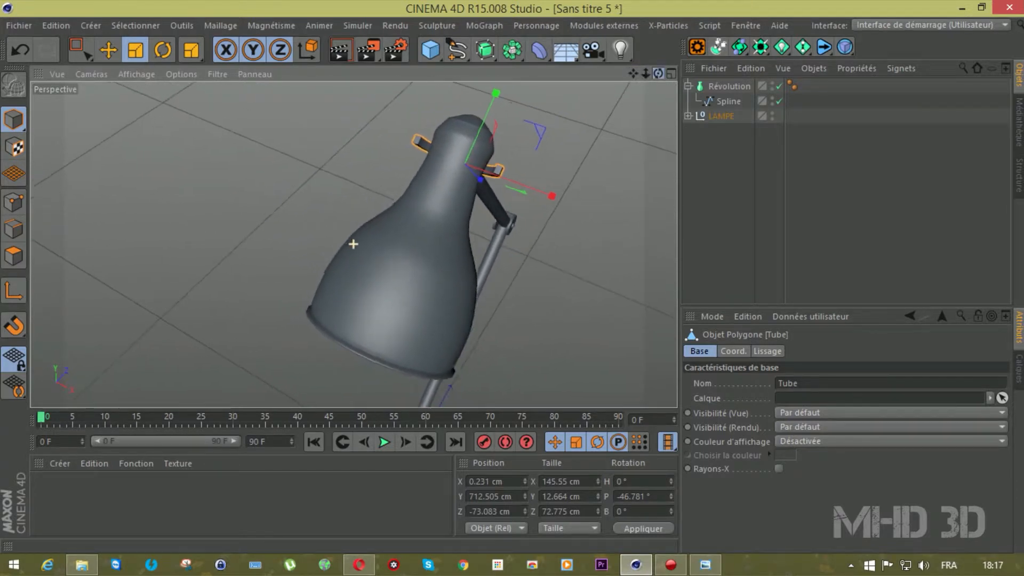
Extrude the two inner polygons near the ends of the Tube bracket by 24.3 cm toward the lampshade.
click(13, 256)
scroll(380, 242, up, 2)
drag(633, 74, 254, 200)
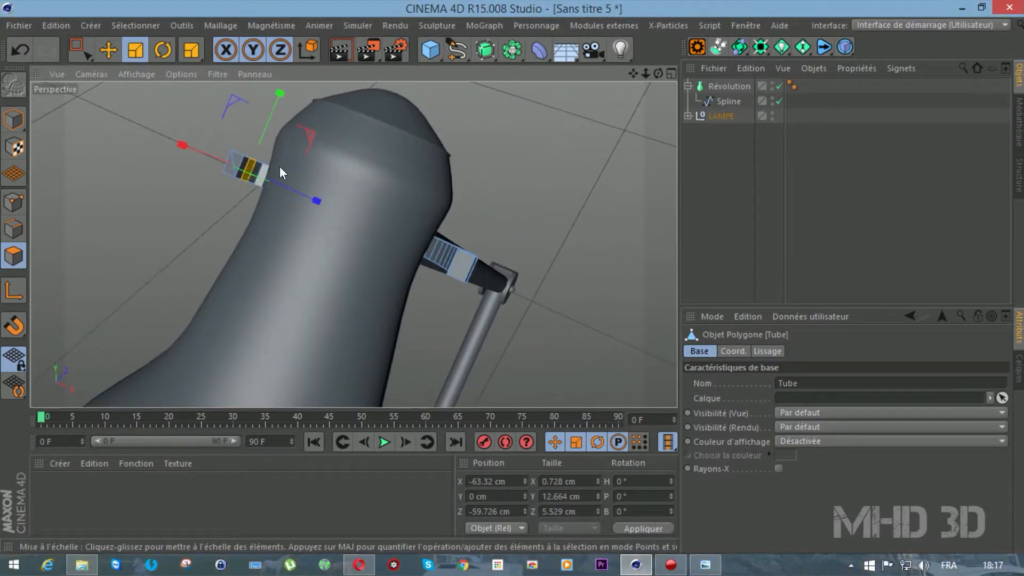
drag(658, 74, 490, 198)
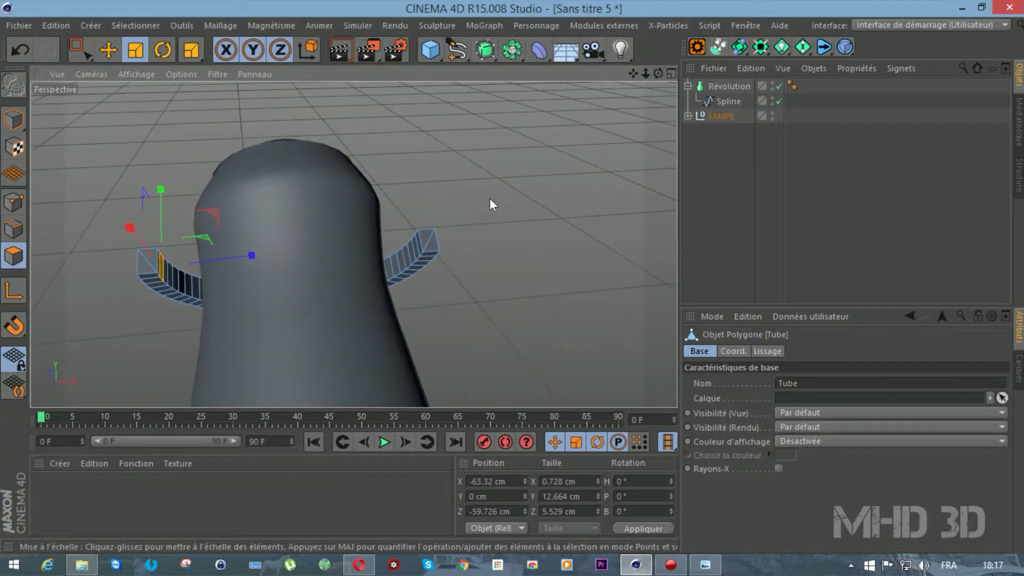
shift+click(416, 250)
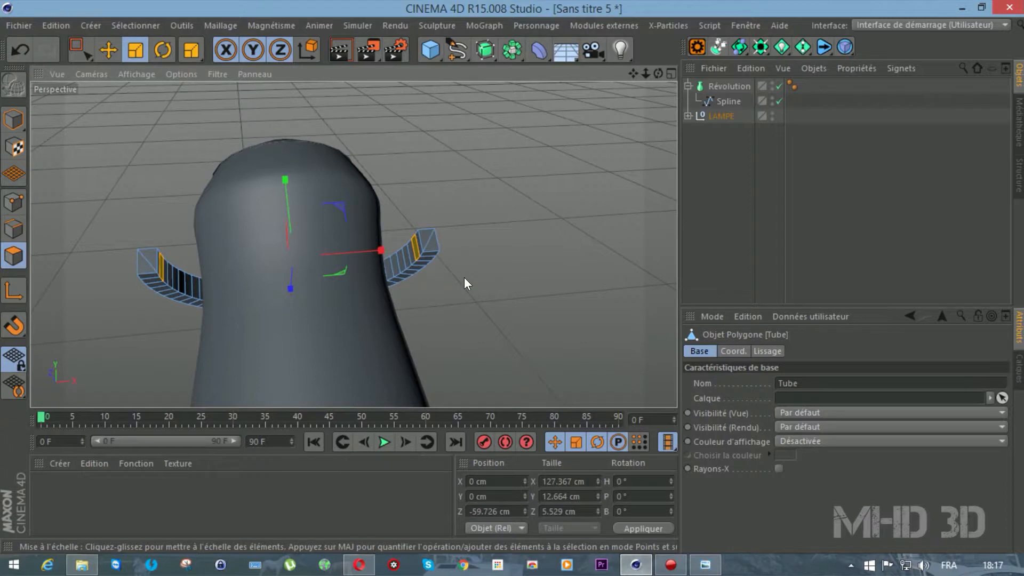
key(d)
drag(481, 265, 520, 265)
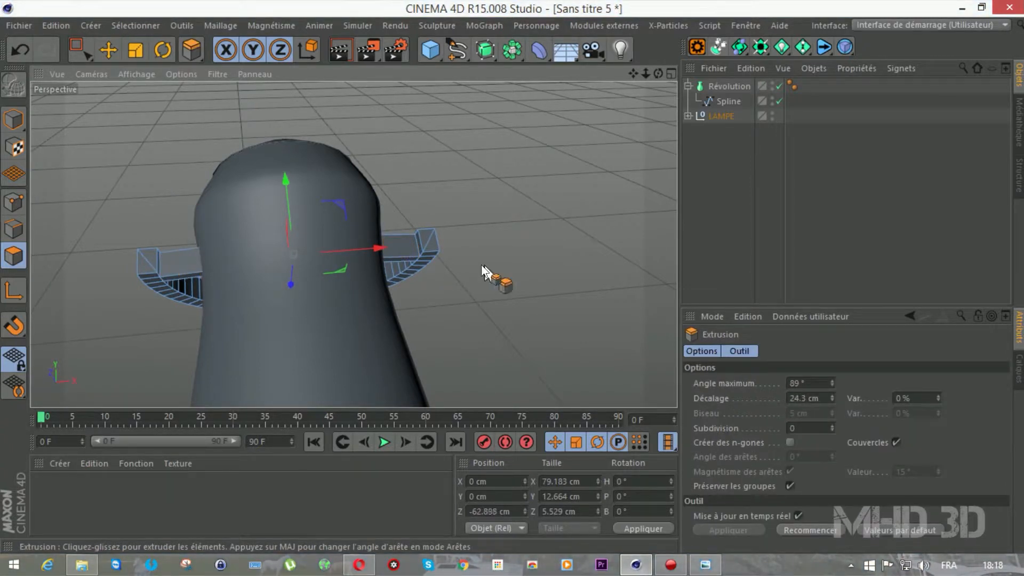
drag(657, 74, 618, 101)
drag(353, 243, 352, 244)
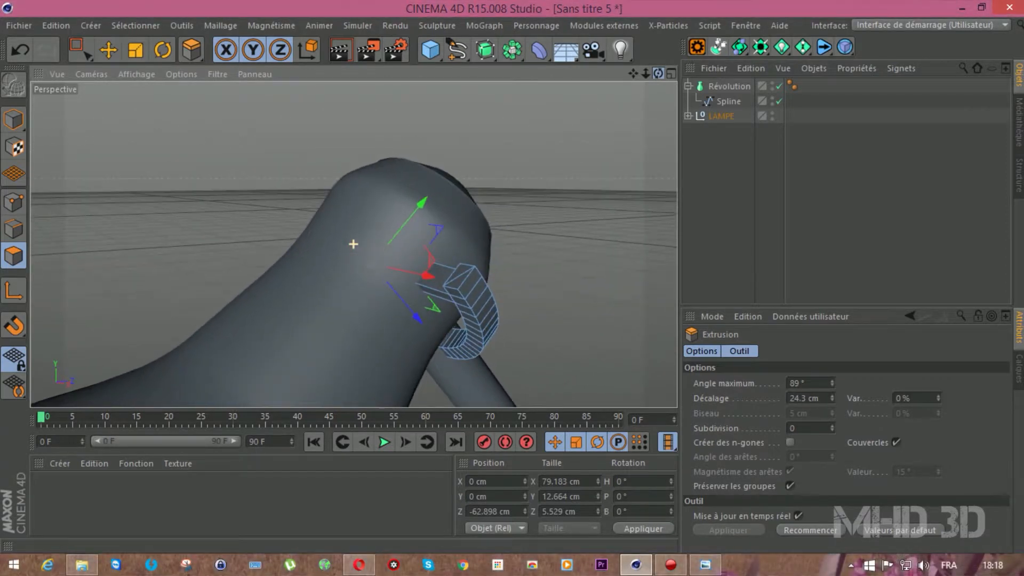
Expand the LAMPE group, add a Surface de subdivision generator and make the Tube its child.
click(686, 115)
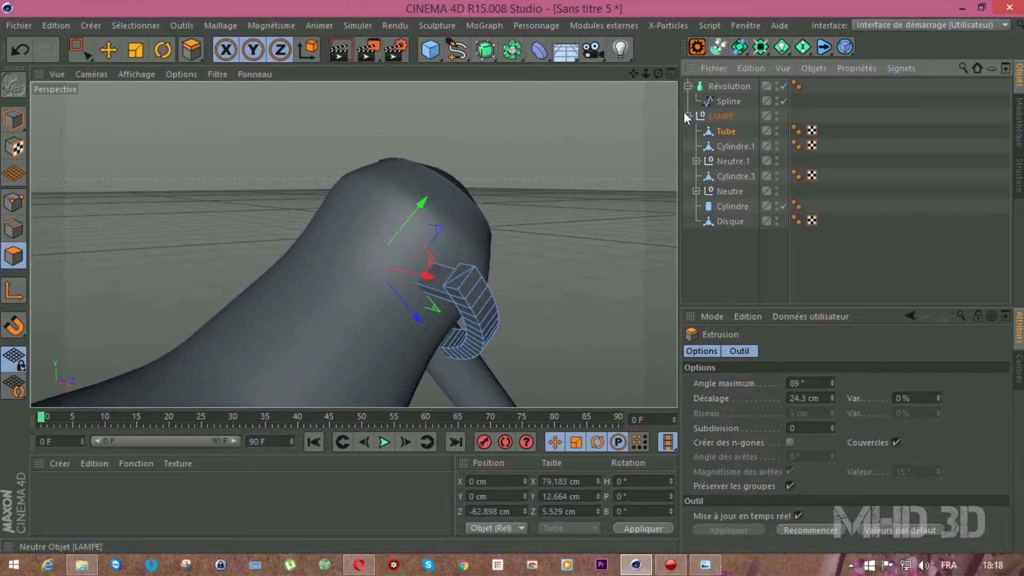
click(485, 50)
click(724, 146)
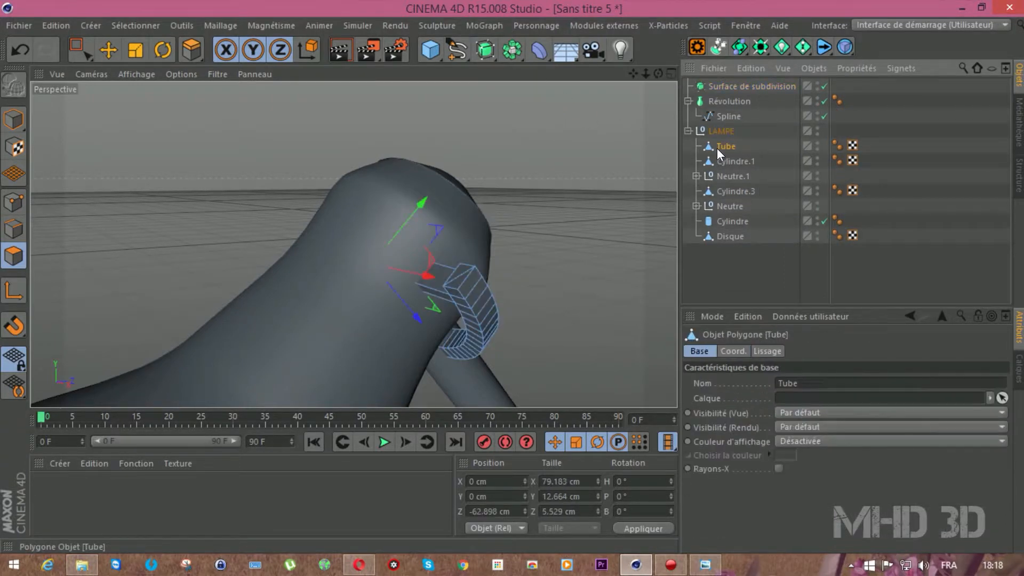
drag(732, 89, 731, 87)
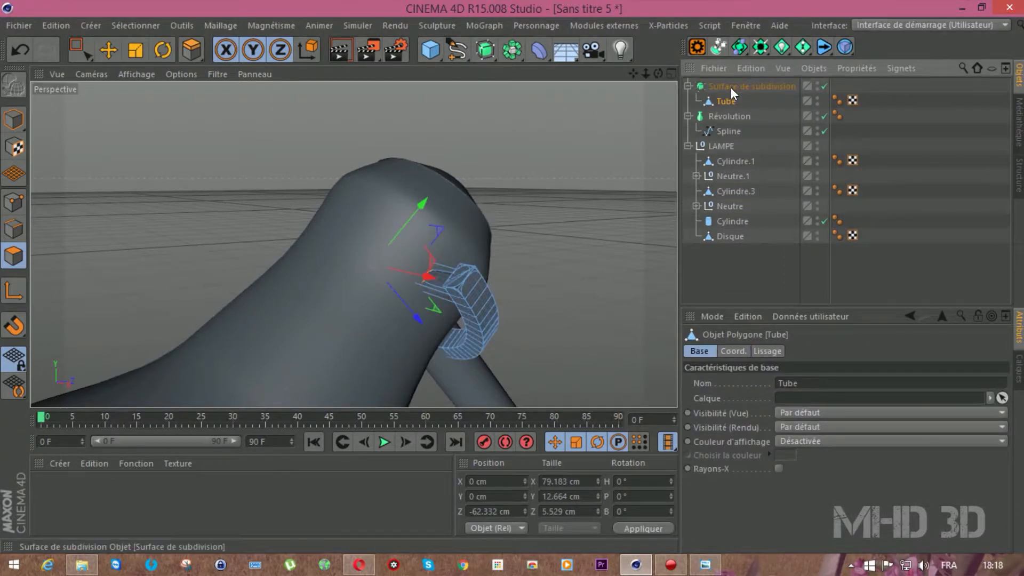
Try placing the Surface de subdivision with its Tube inside the LAMPE group.
drag(730, 154, 729, 154)
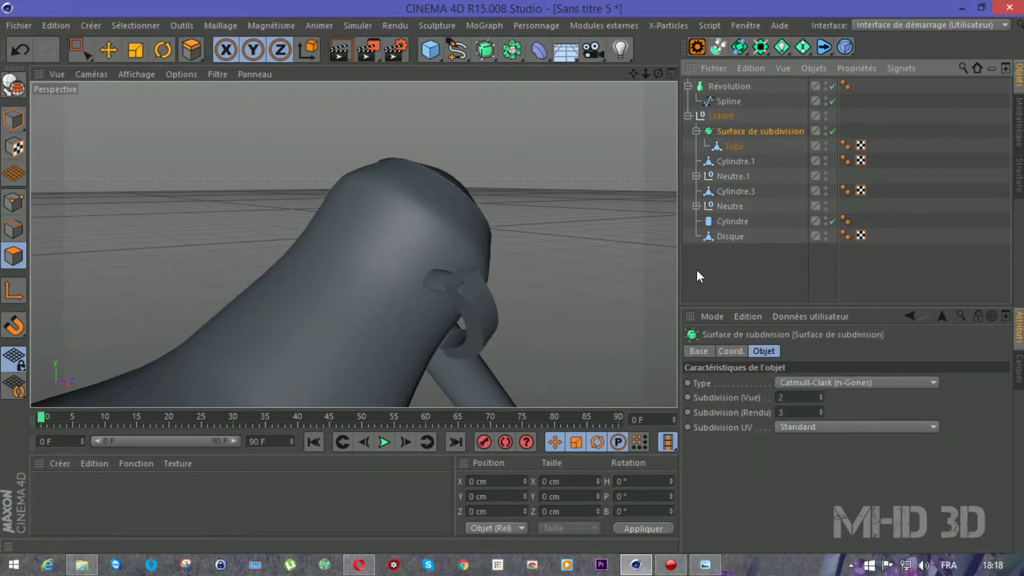
click(699, 276)
drag(658, 73, 592, 74)
click(18, 51)
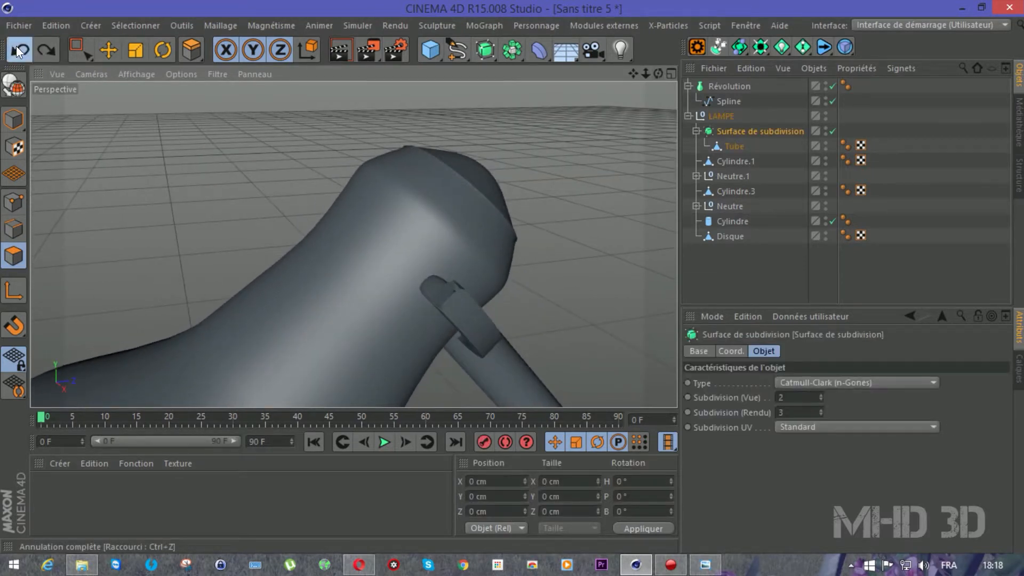
click(17, 50)
Turn off the Surface de subdivision and select all points of the Tube bracket in Points mode.
click(712, 101)
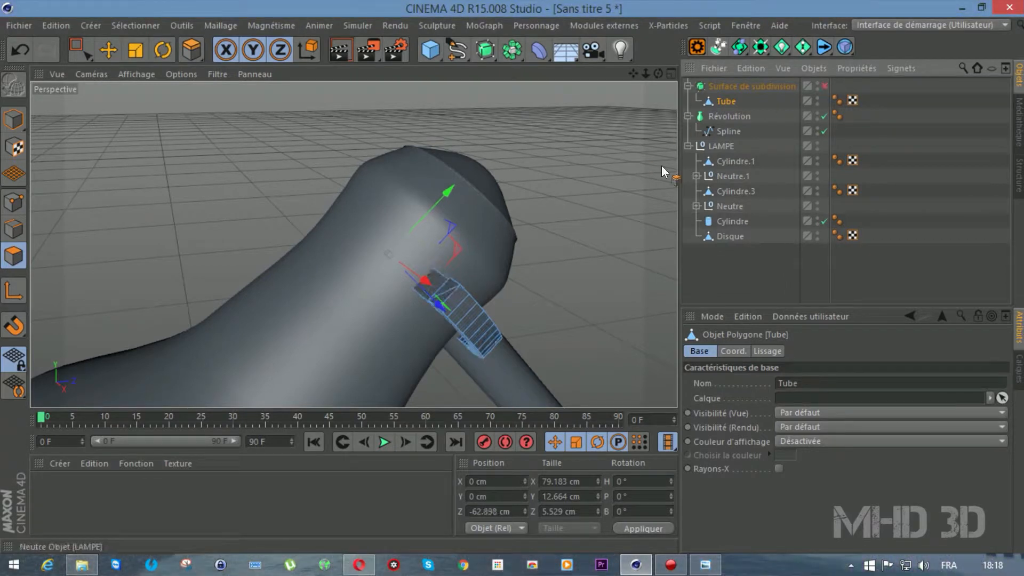
scroll(457, 307, up, 5)
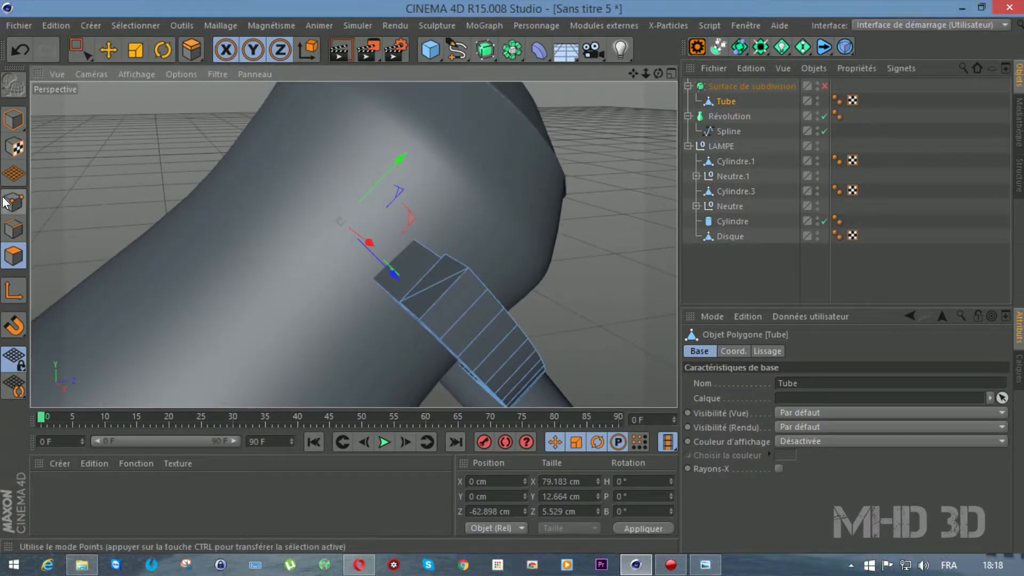
click(5, 202)
key(d)
click(467, 269)
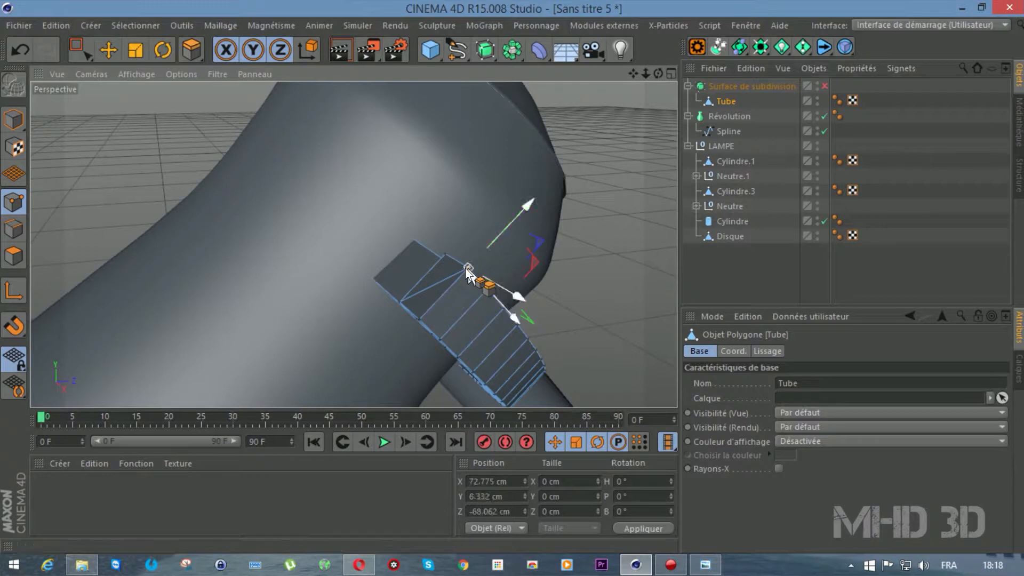
key(ctrl+a)
right_click(557, 274)
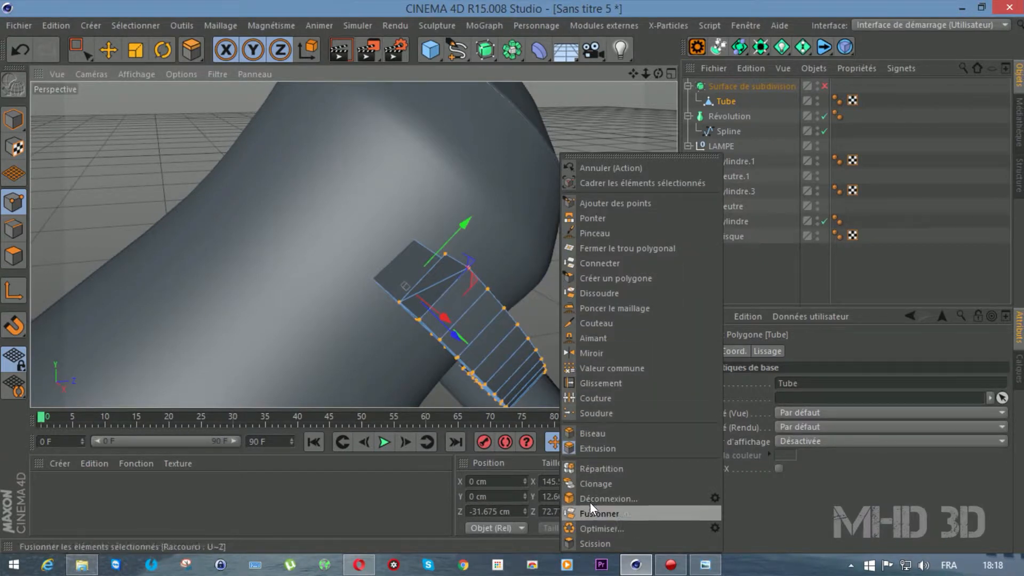
Preview the smoothing of the Tube bracket by enabling its subdivision surface, inspecting the bracket's end, and disabling it again.
click(823, 86)
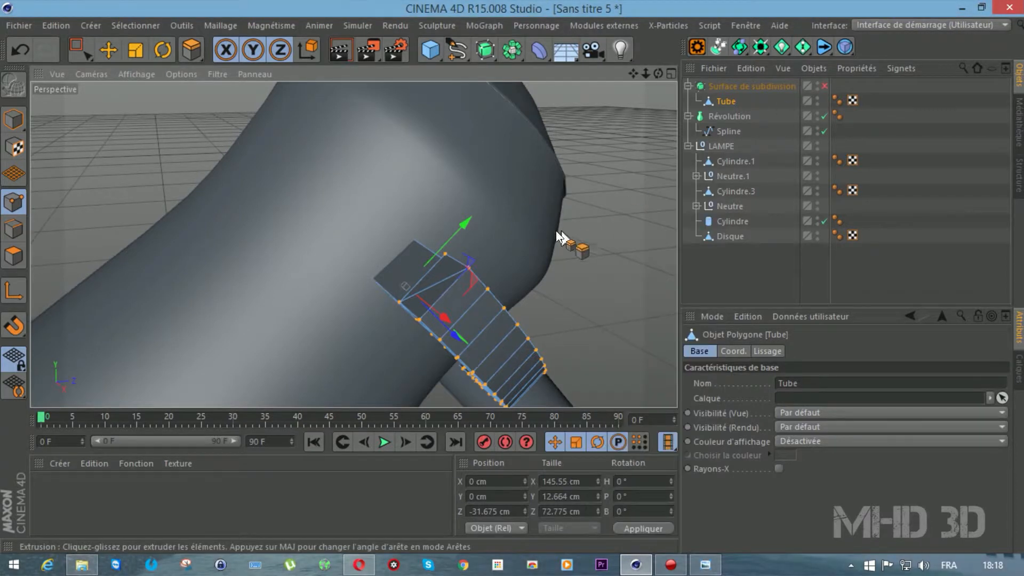
click(731, 86)
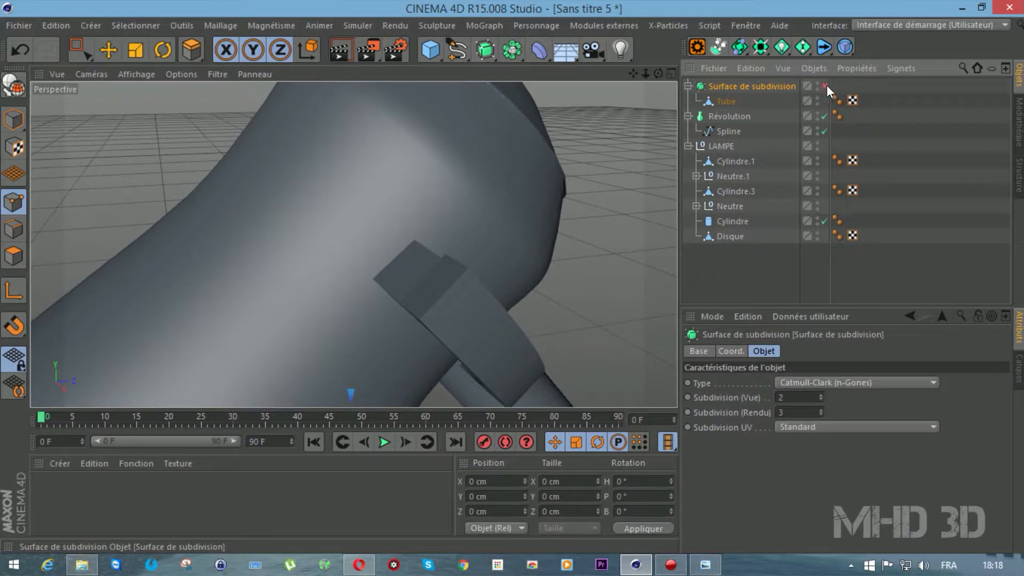
drag(821, 86, 419, 314)
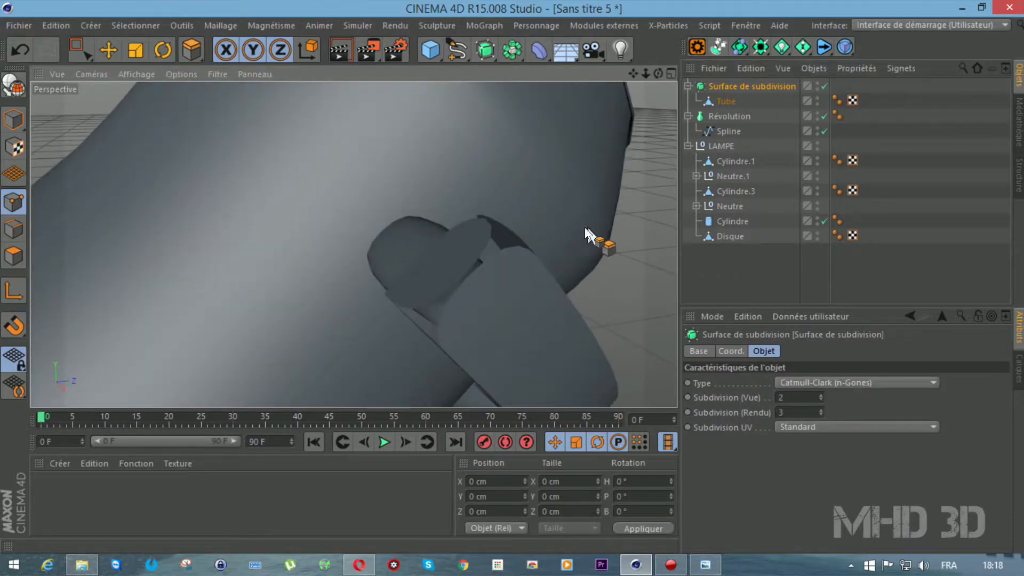
drag(659, 76, 657, 106)
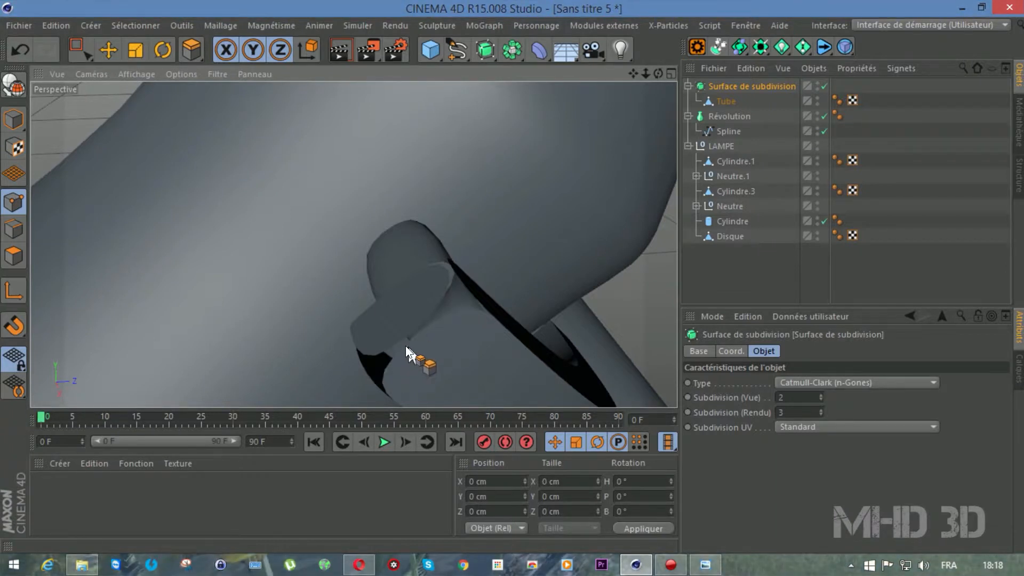
drag(820, 85, 570, 198)
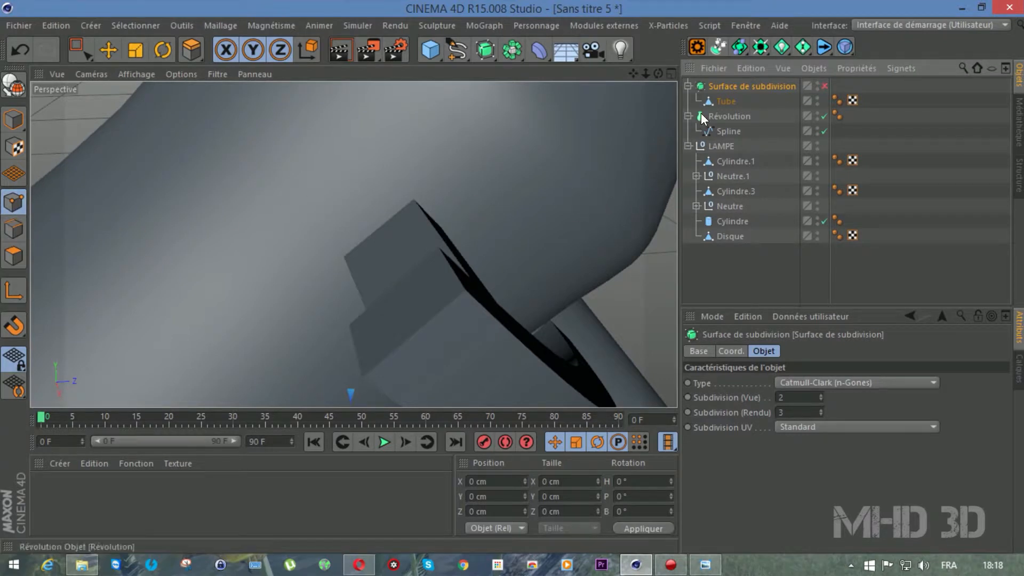
Optimize the Tube's points to merge duplicate vertices, and re-enable its subdivision surface.
click(717, 102)
click(465, 289)
right_click(477, 320)
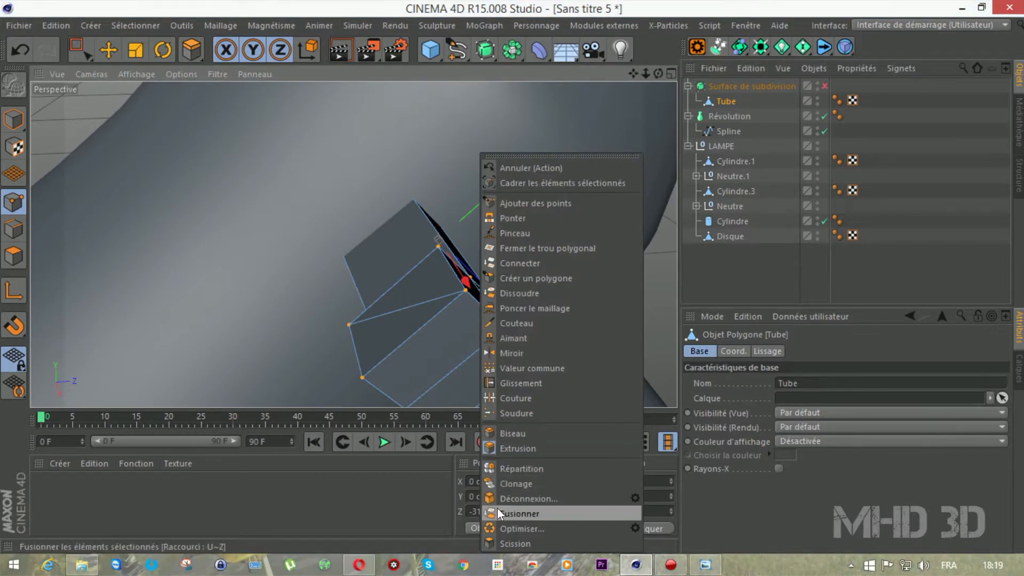
click(500, 522)
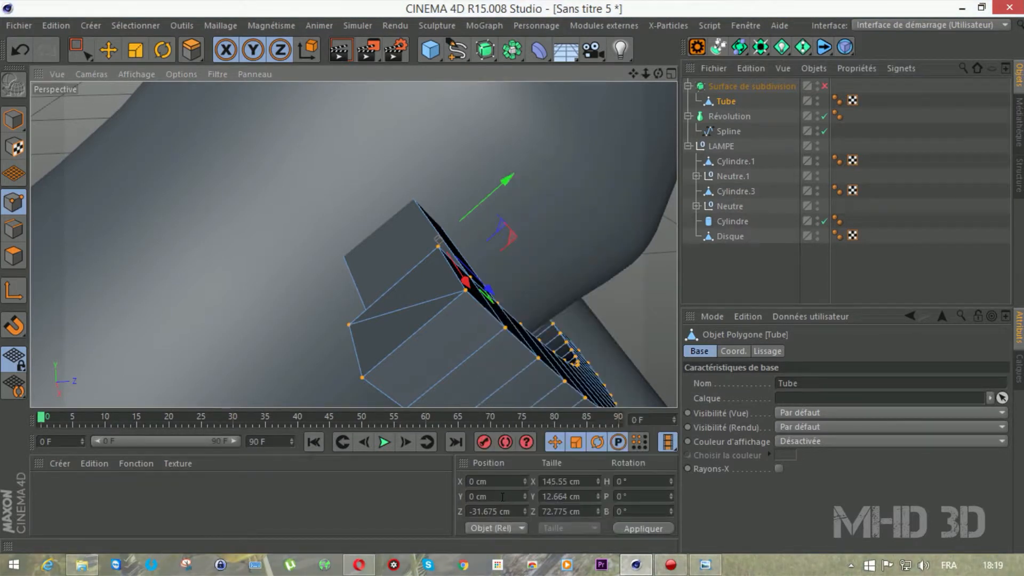
click(822, 85)
Cut an edge loop around the Tube bracket's straight arm near the lampshade, using the Knife in Boucle (loop) mode.
drag(658, 74, 597, 88)
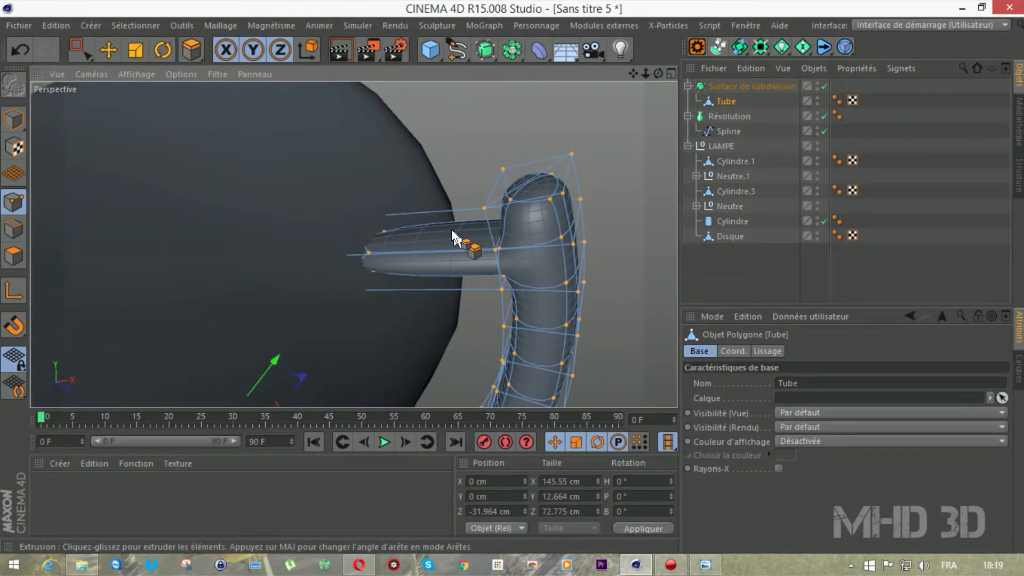
key(k)
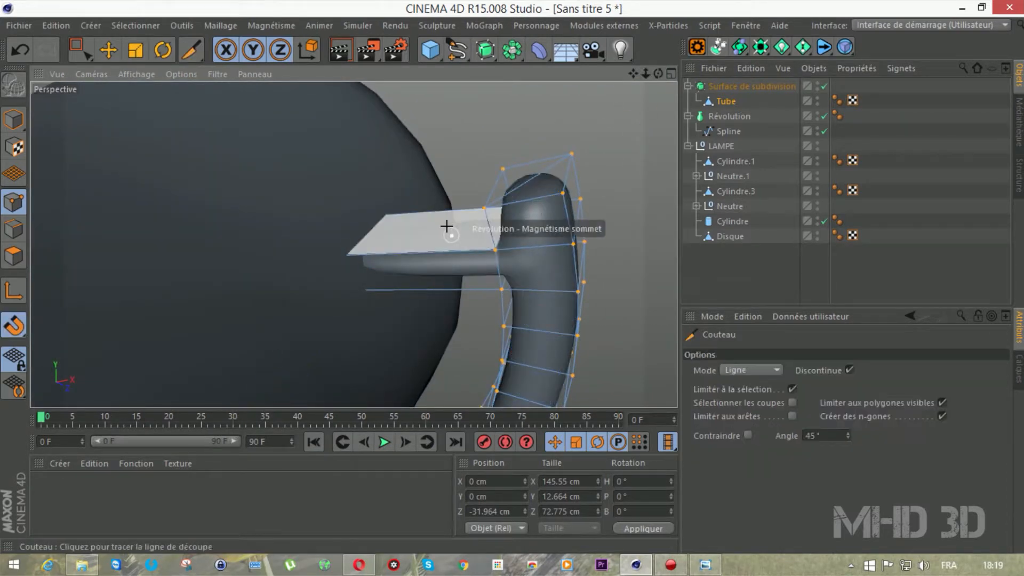
click(735, 370)
click(735, 429)
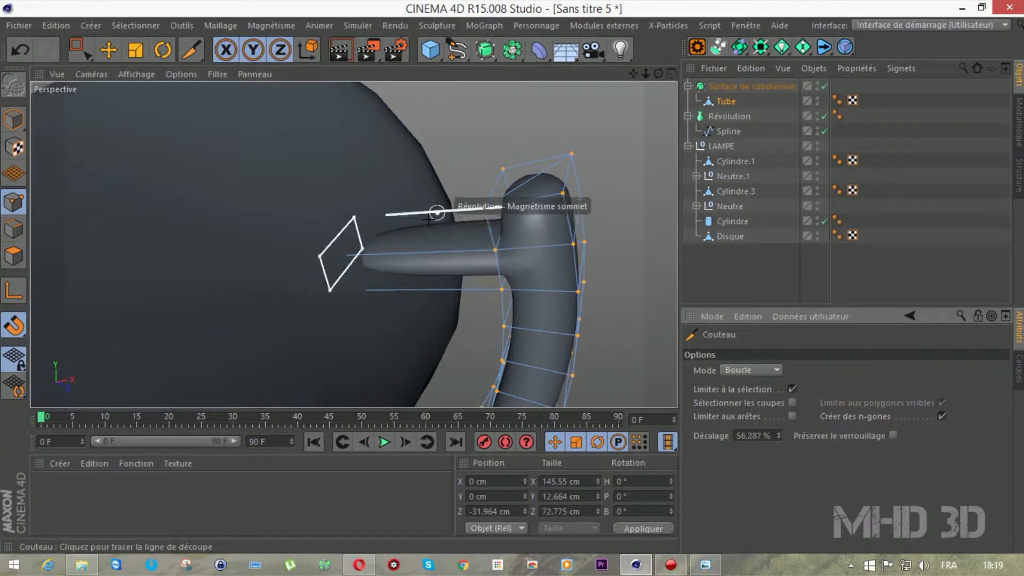
right_click(429, 222)
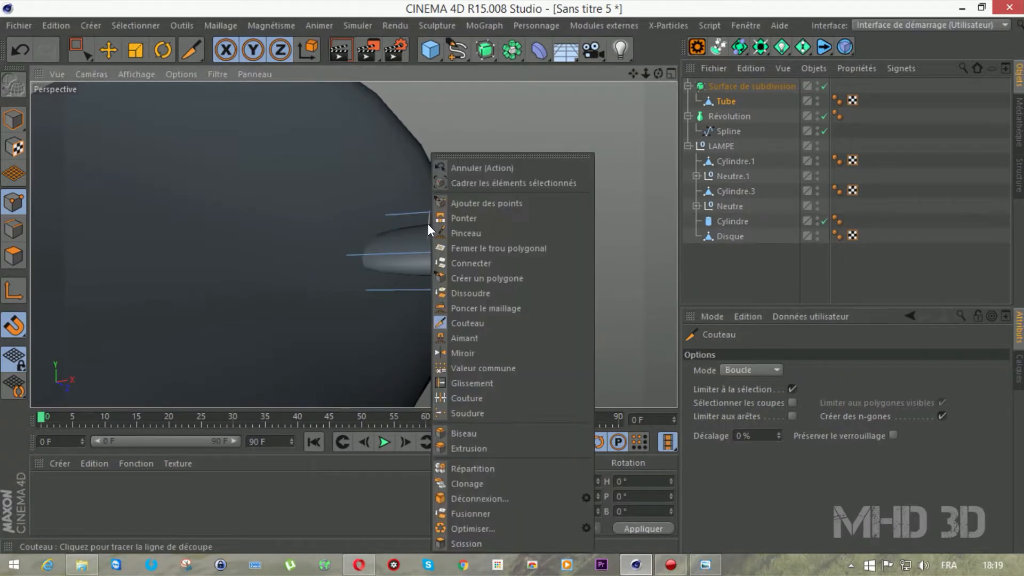
click(452, 320)
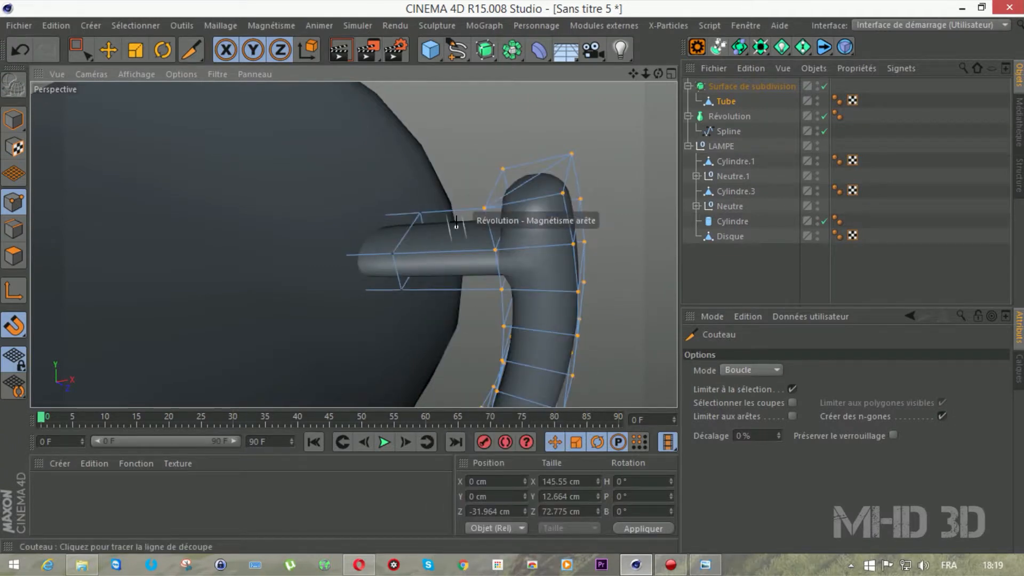
click(440, 218)
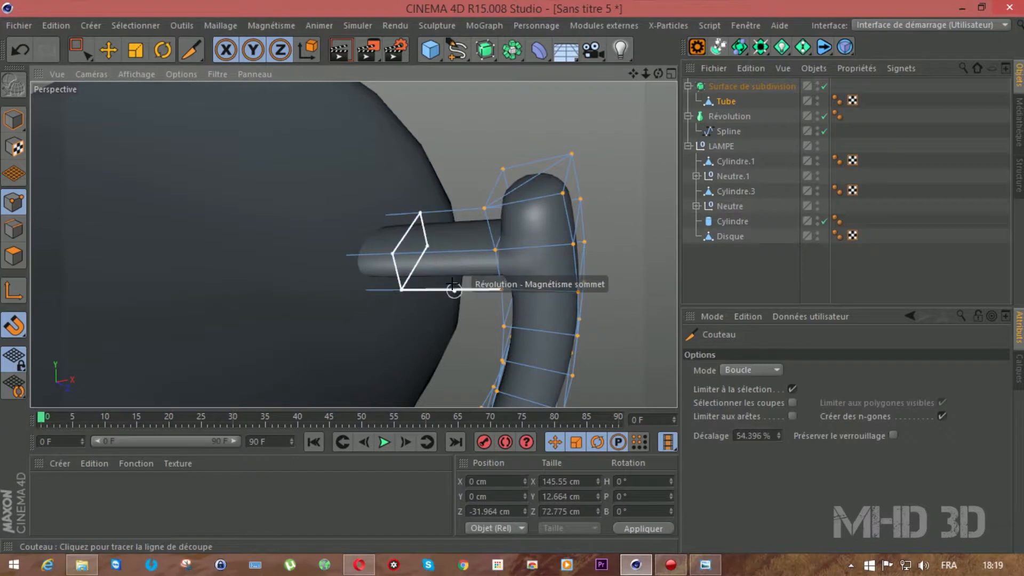
click(452, 288)
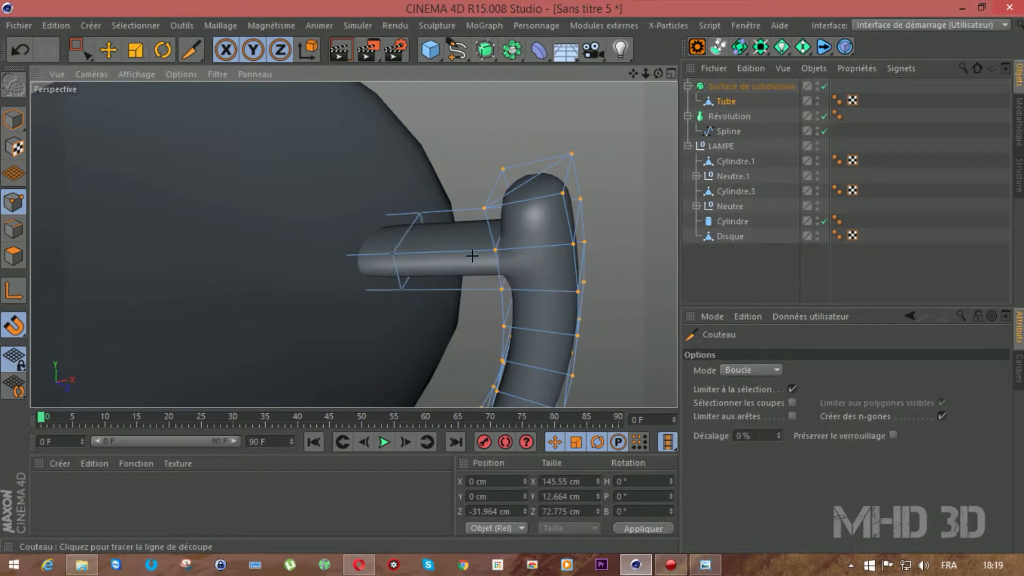
Turn off snapping and cut additional edge loops around and along the bracket's arm with the loop Knife.
click(14, 326)
click(13, 335)
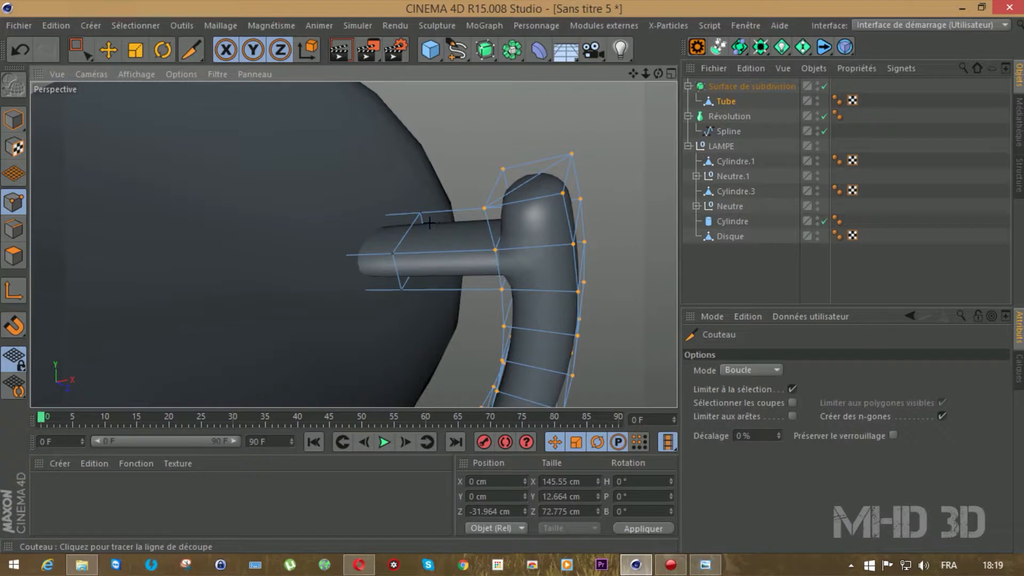
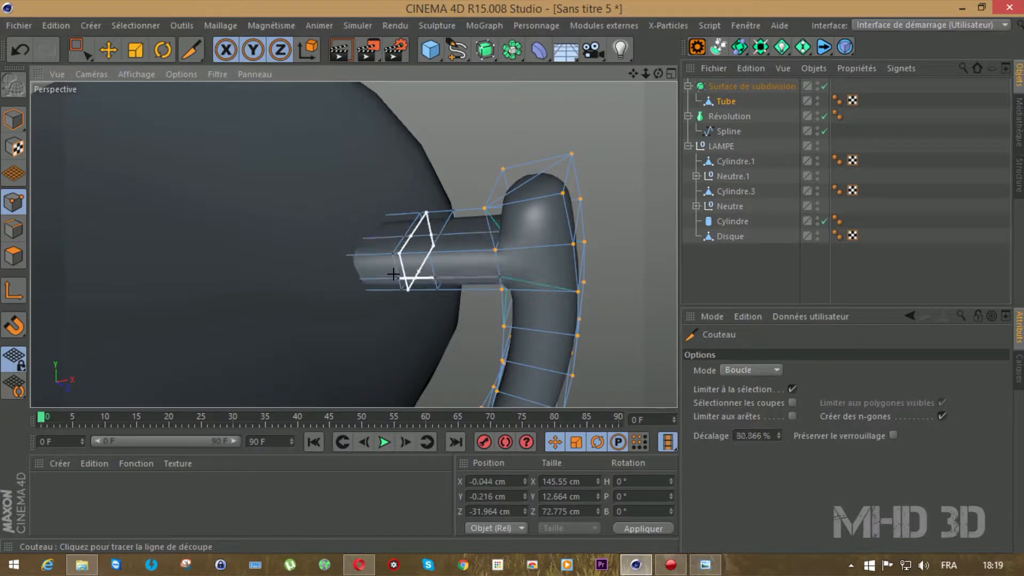
drag(658, 74, 353, 243)
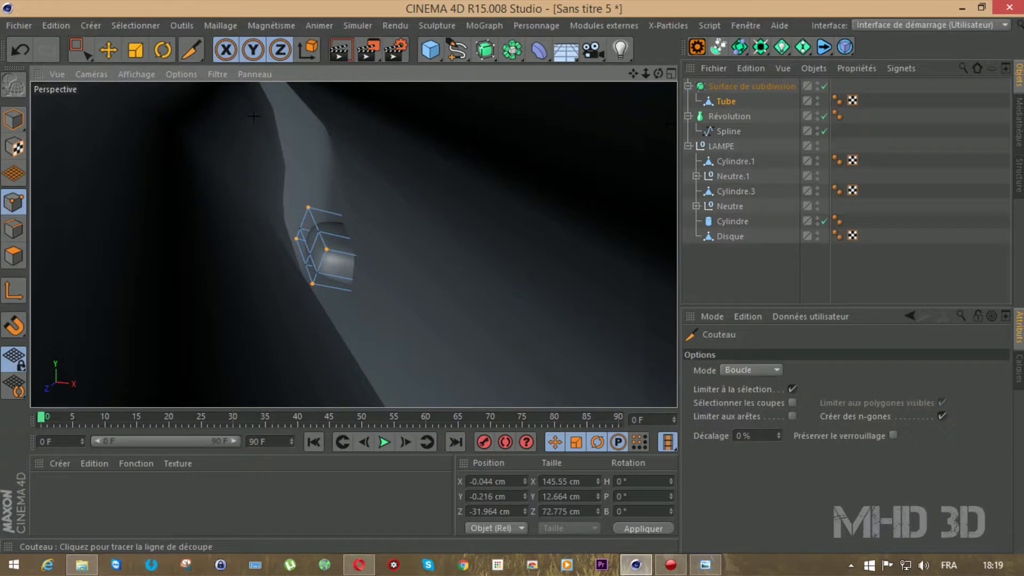
Cut lengthwise edge loops close to the edges of the bracket's opposite arm with the loop Knife in point mode.
click(144, 53)
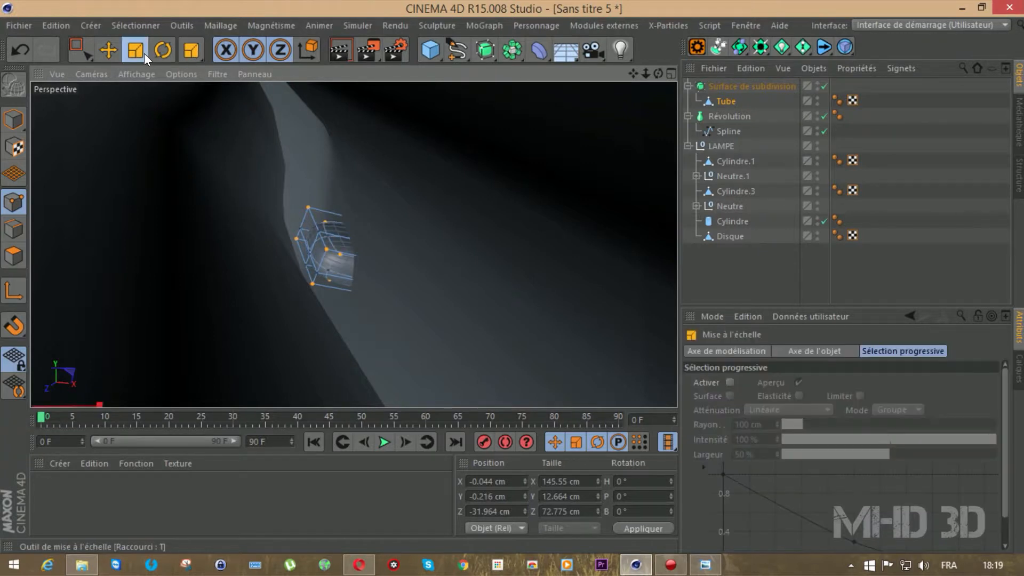
click(16, 123)
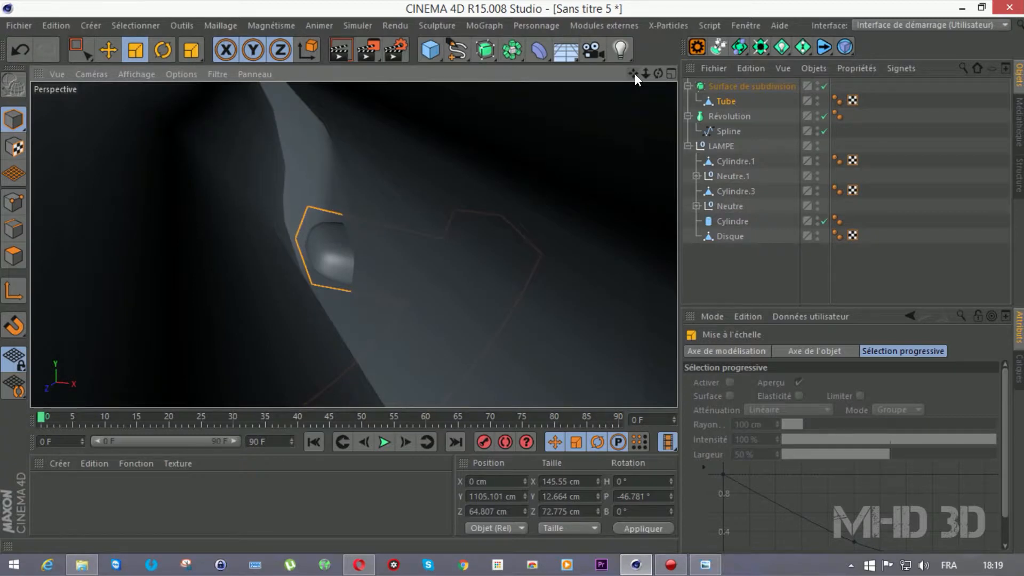
mouse_move(643, 73)
mouse_down()
mouse_move(658, 74)
mouse_move(634, 72)
mouse_up()
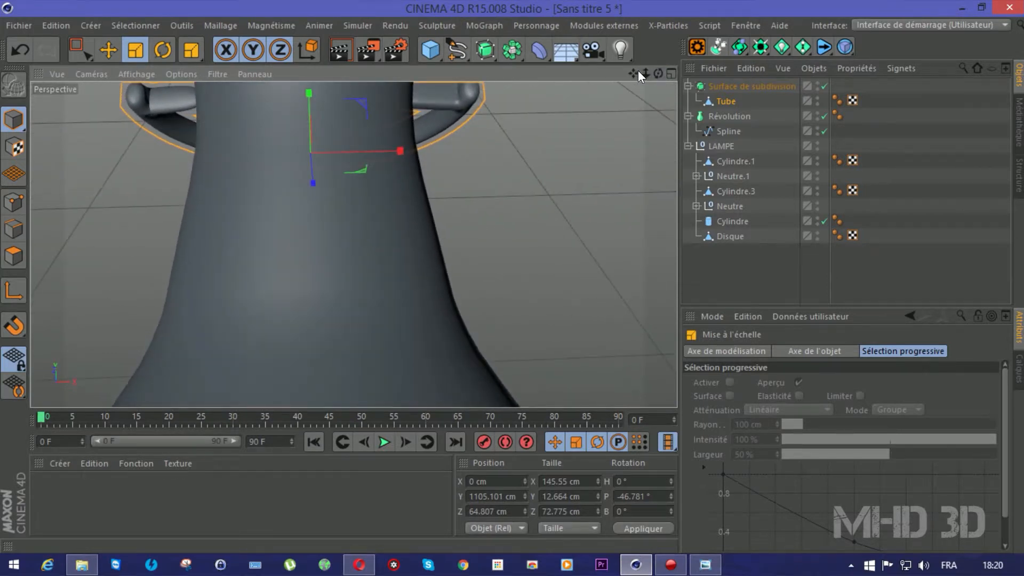
scroll(340, 217, up, 3)
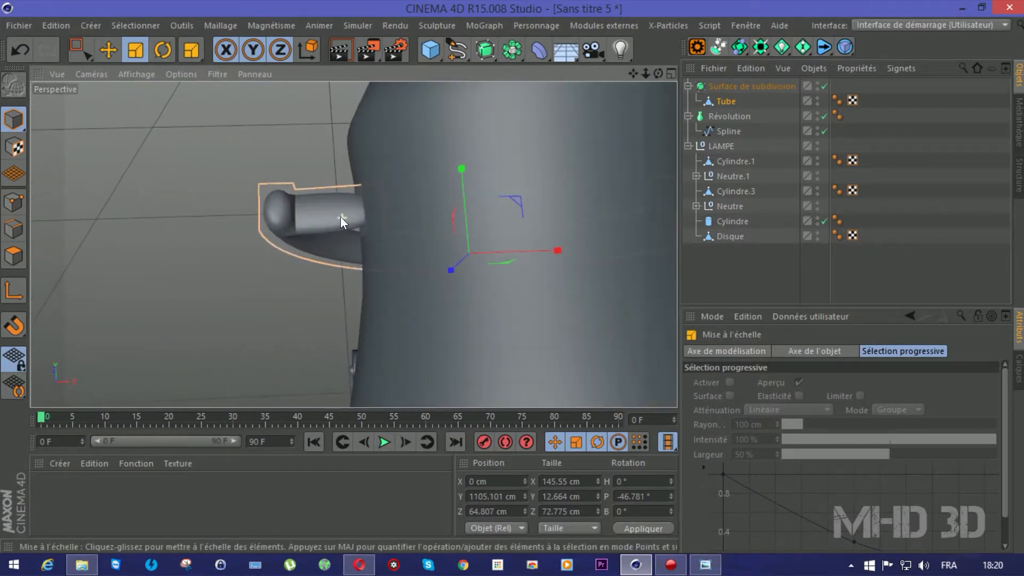
scroll(341, 216, up, 2)
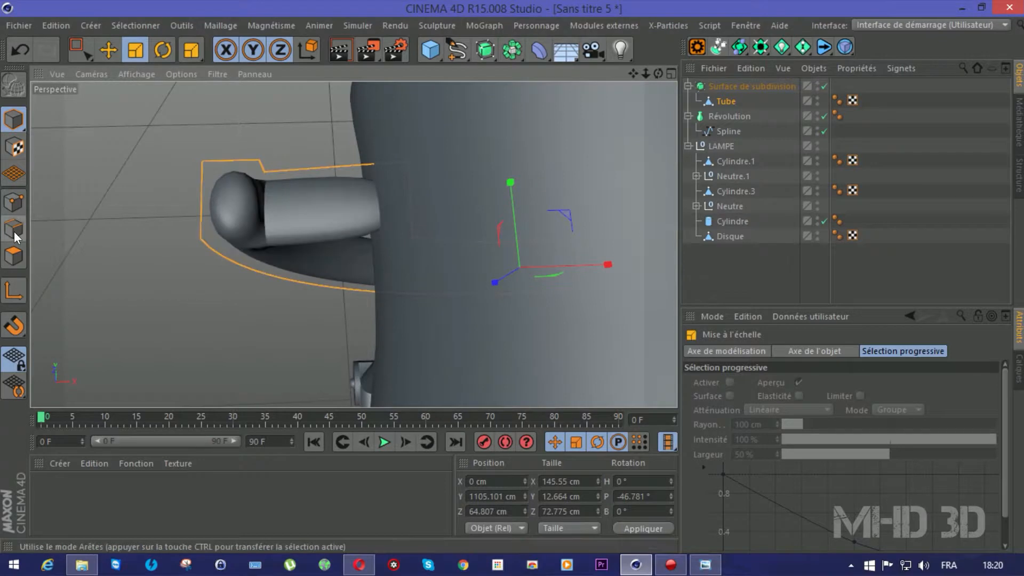
click(13, 201)
key(k)
key(l)
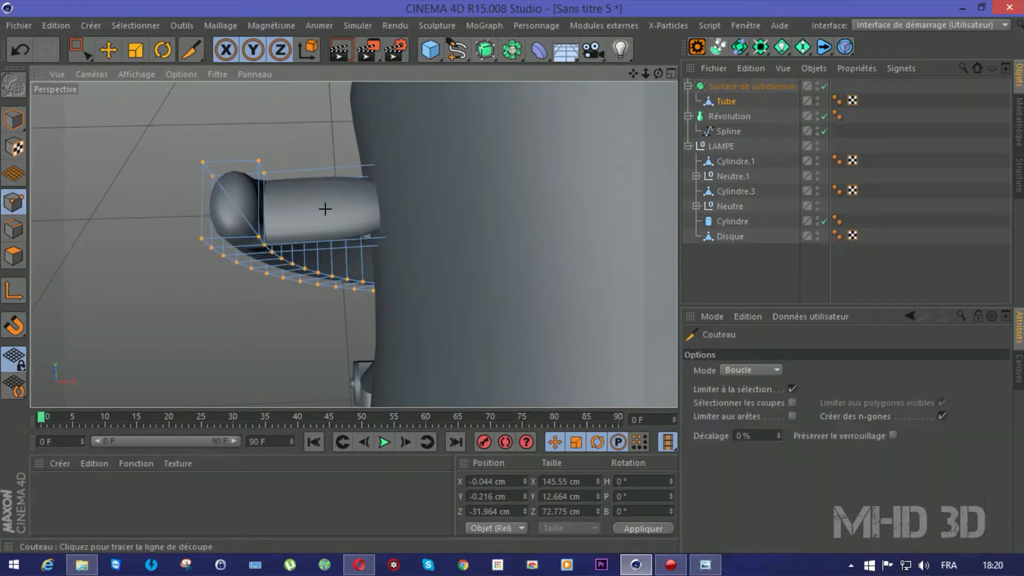
scroll(330, 216, up, 3)
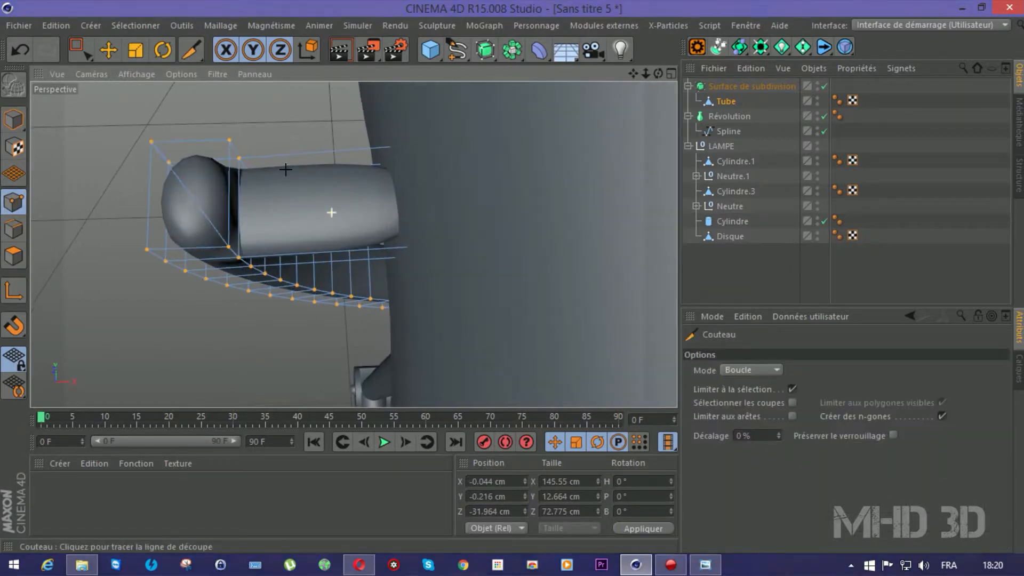
click(239, 251)
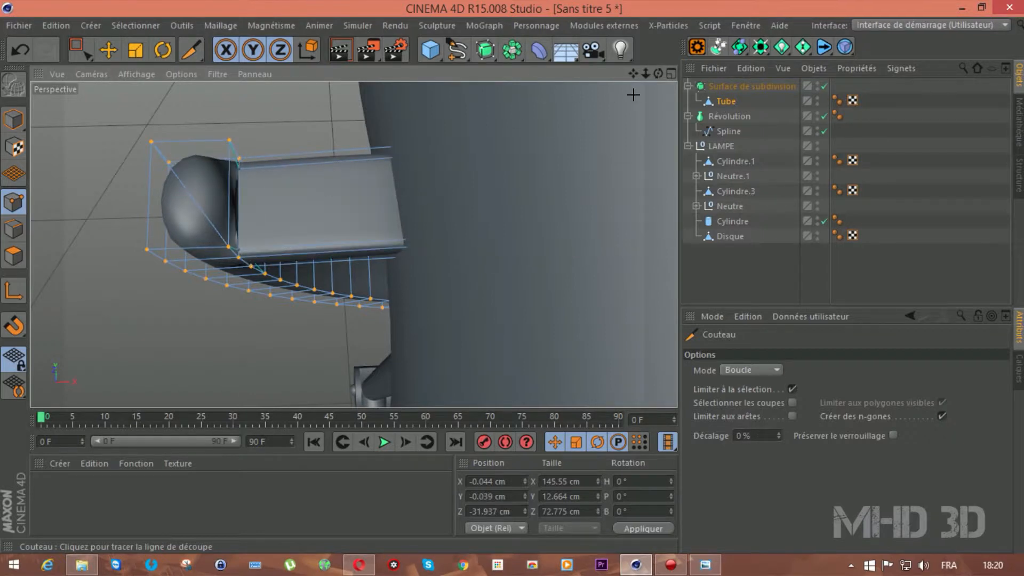
drag(658, 73, 353, 244)
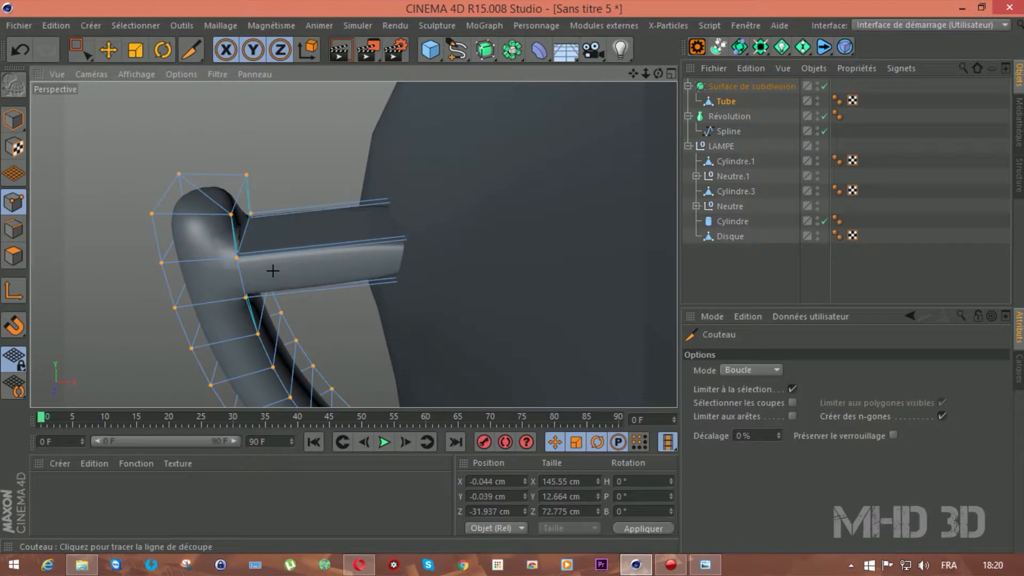
click(241, 287)
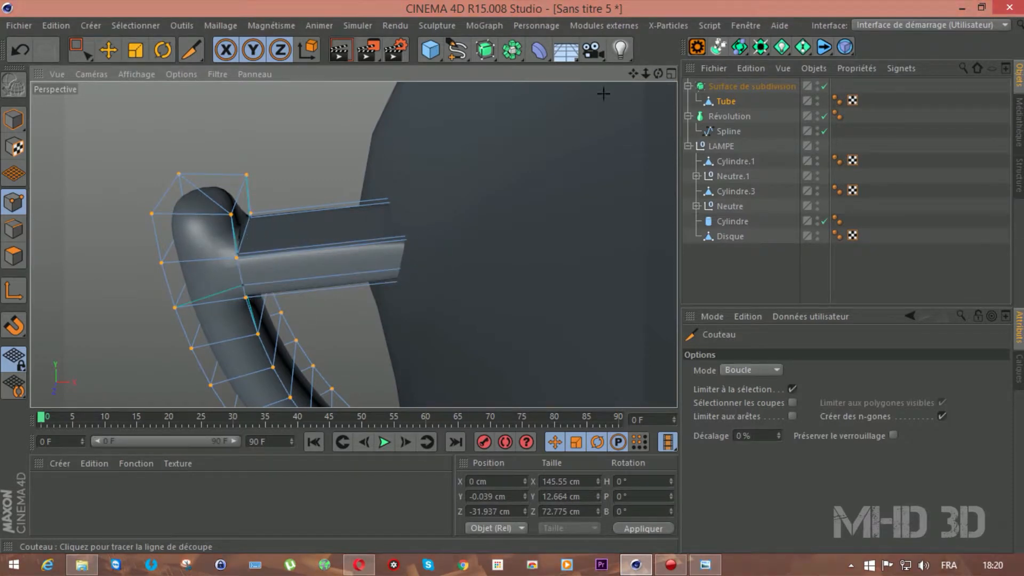
Try to scale the whole subdivision surface object in model mode, and undo the scaling.
drag(645, 74, 714, 99)
click(728, 86)
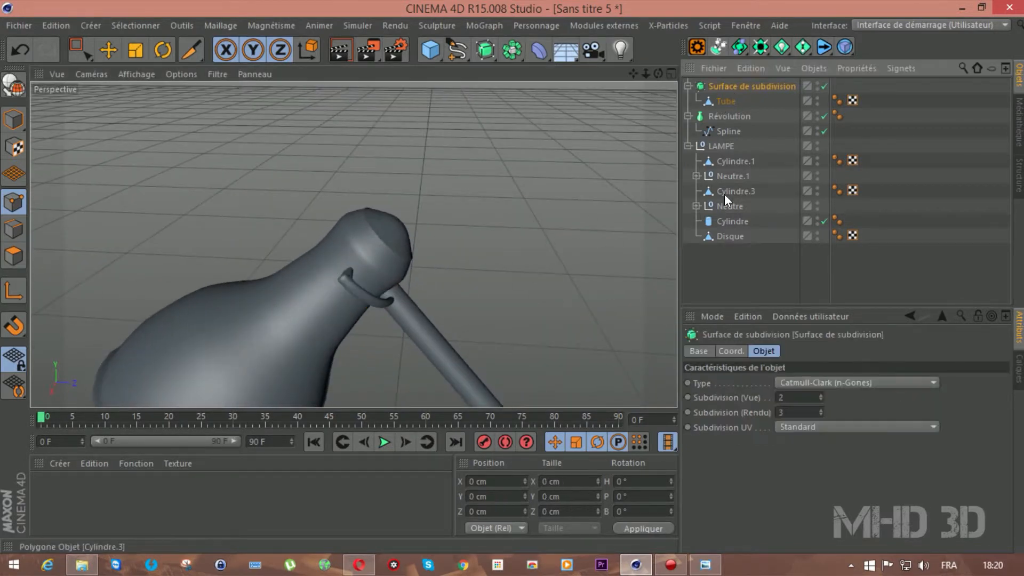
click(714, 288)
mouse_move(644, 73)
mouse_down()
mouse_move(658, 65)
mouse_move(658, 40)
mouse_move(649, 70)
mouse_up()
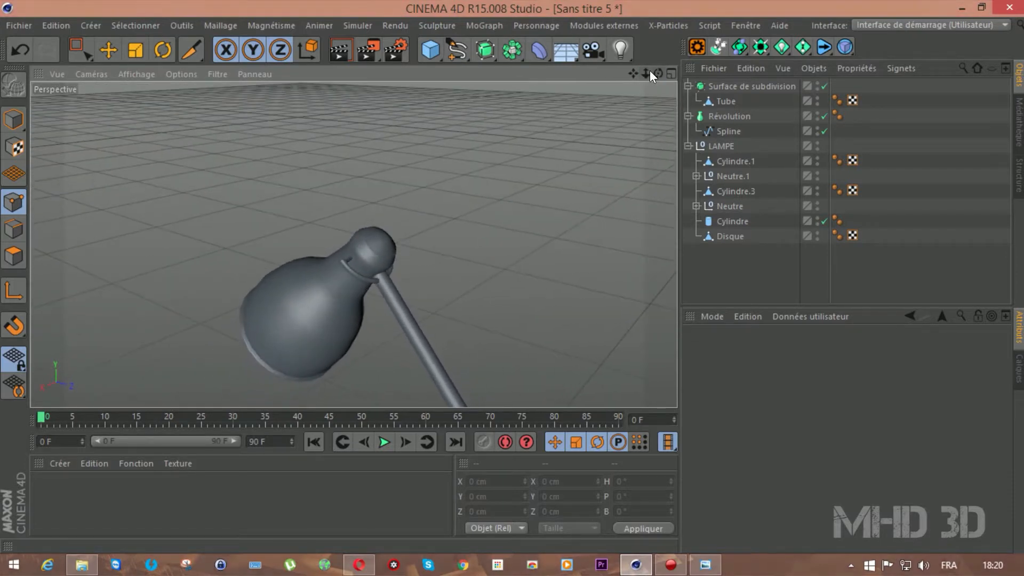
click(716, 87)
click(15, 119)
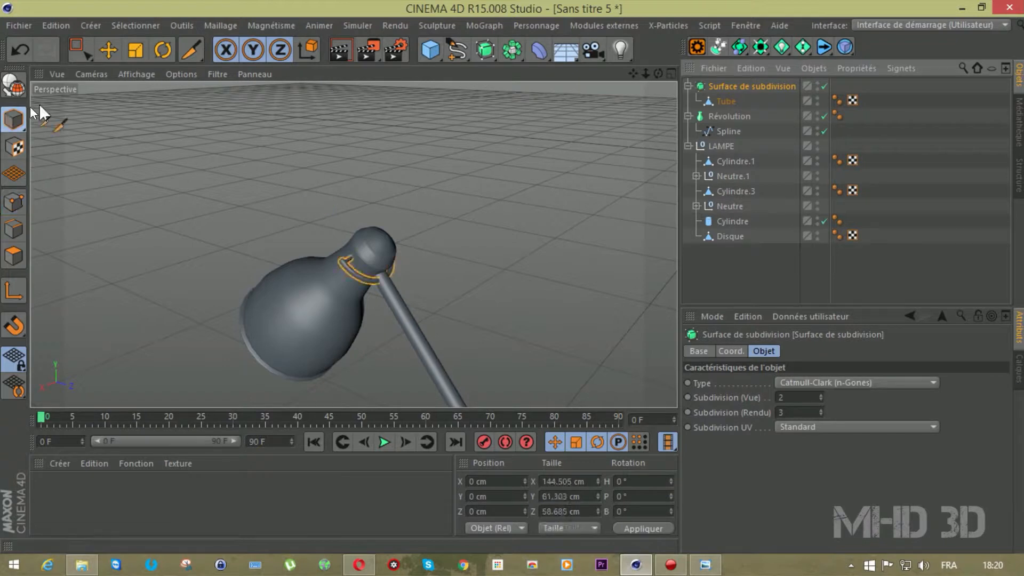
key(t)
drag(116, 179, 209, 170)
click(27, 53)
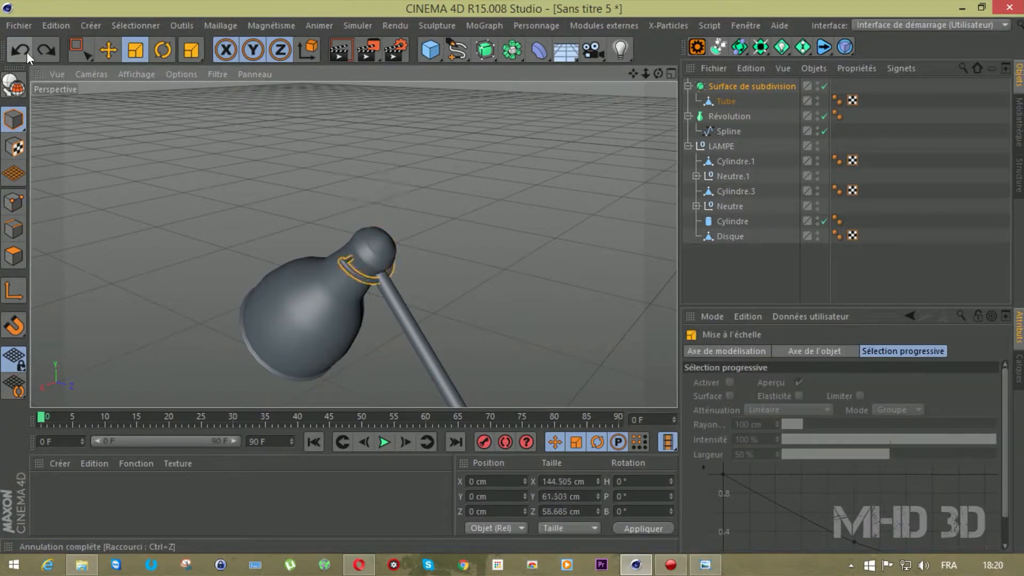
Scale the Tube bracket up uniformly to about 175.8 × 15.3 × 87.9 cm.
click(725, 101)
drag(239, 169, 377, 148)
drag(658, 73, 629, 85)
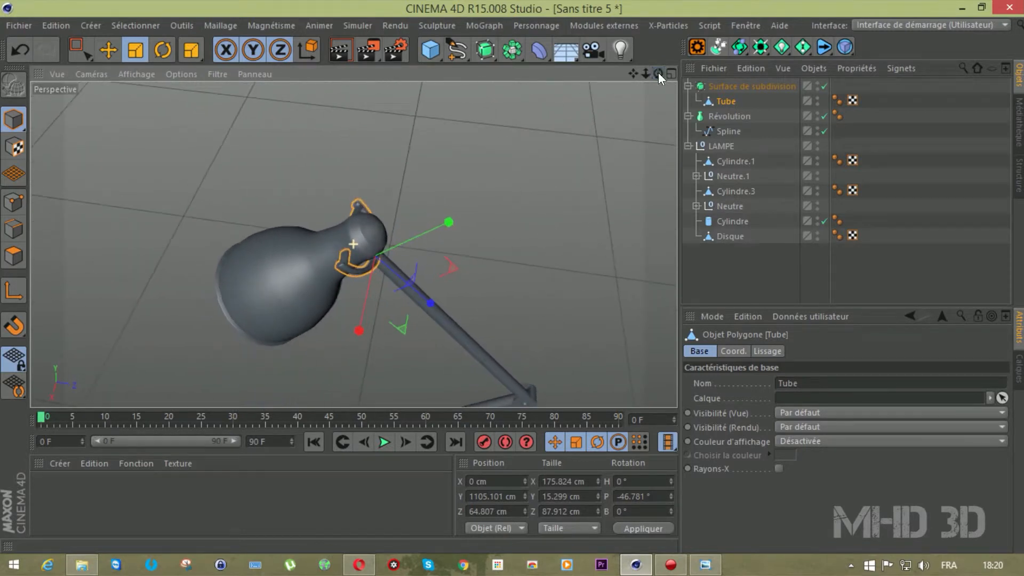
Move the Révolution lampshade to about Y 1203.3 cm and Z 50.7 cm so it sits within the bracket.
click(729, 116)
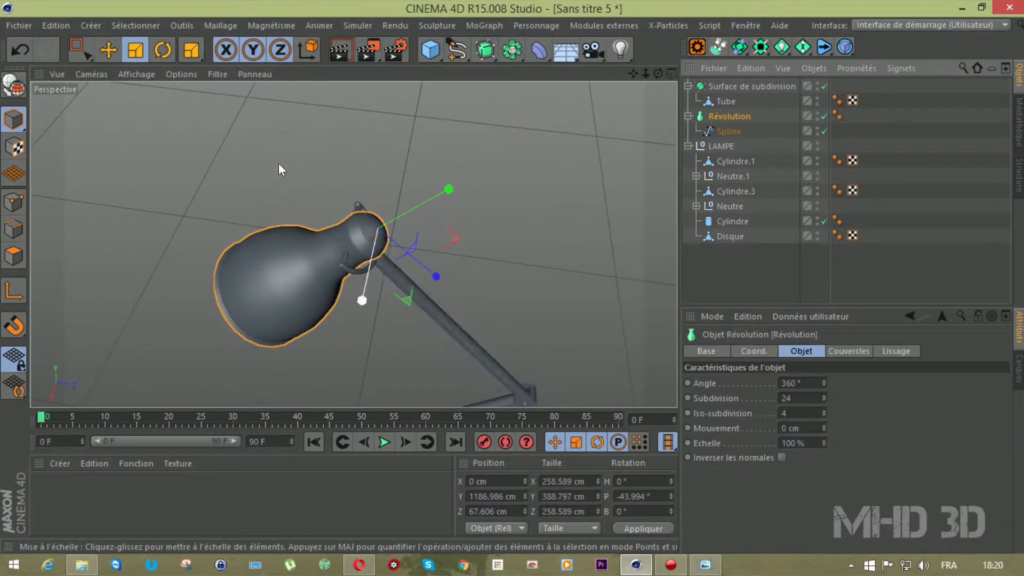
click(110, 50)
drag(426, 268, 411, 268)
drag(658, 73, 582, 76)
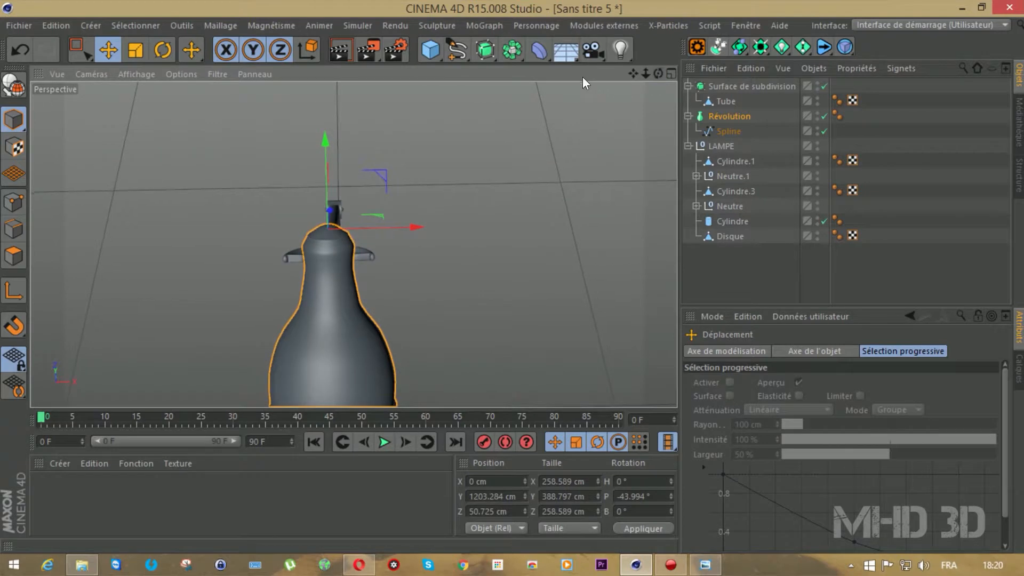
Scale the Révolution lampshade up to about 283.4 × 402.8 × 283.4 cm.
click(142, 50)
drag(189, 158, 237, 173)
drag(406, 229, 424, 218)
drag(650, 76, 640, 76)
alt+drag(353, 244, 353, 243)
drag(632, 78, 633, 78)
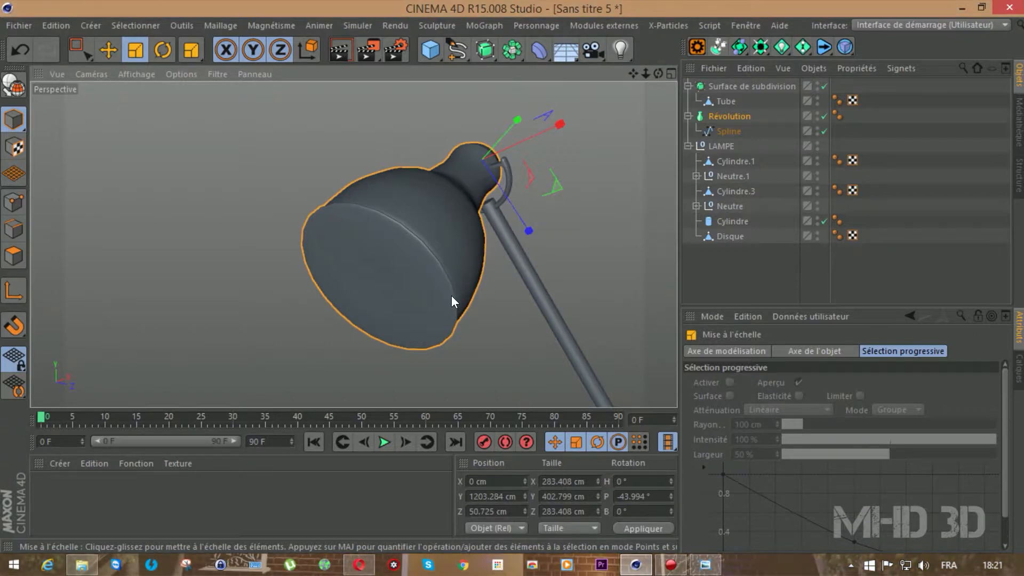
Try to draw a wavy five-point cubic spline beside the lamp base in the front view.
key(F4)
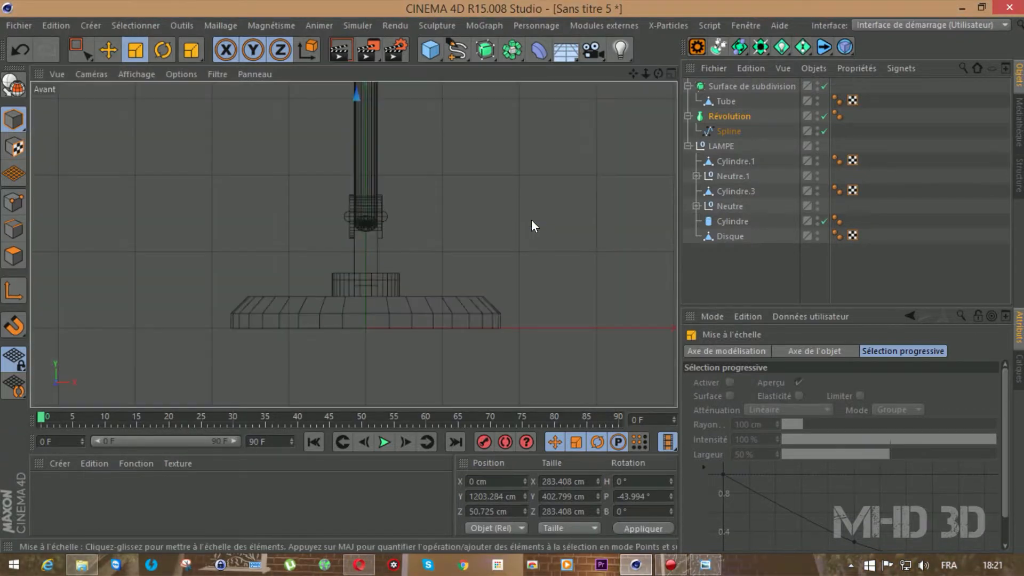
drag(633, 73, 632, 108)
click(464, 58)
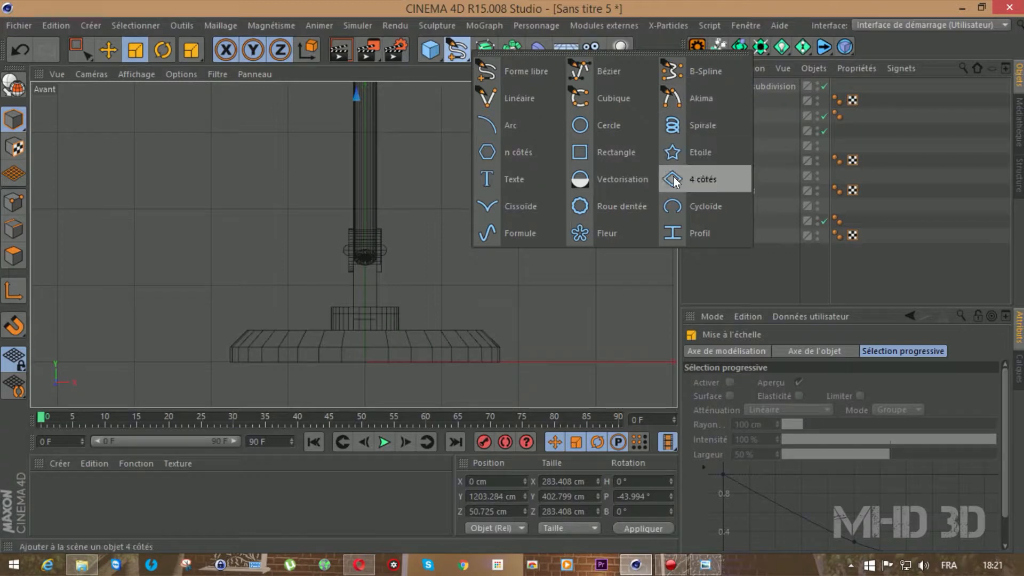
click(587, 98)
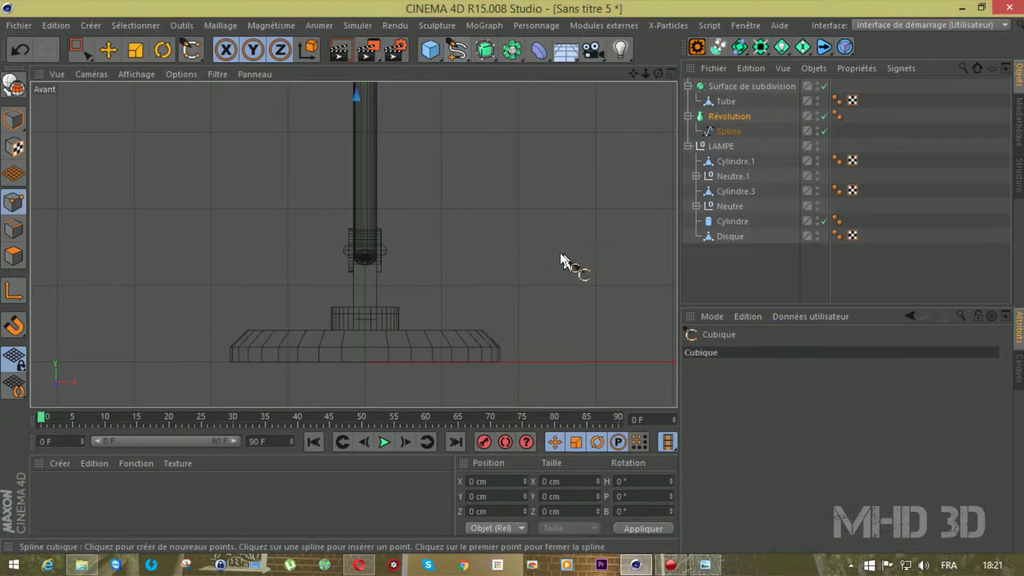
click(526, 358)
click(500, 266)
click(510, 215)
click(440, 187)
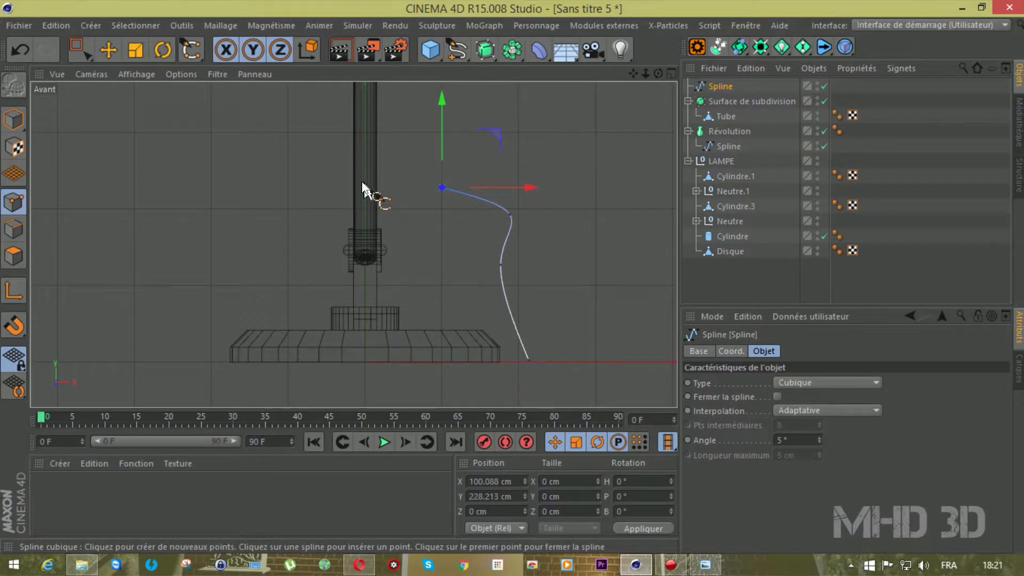
click(480, 131)
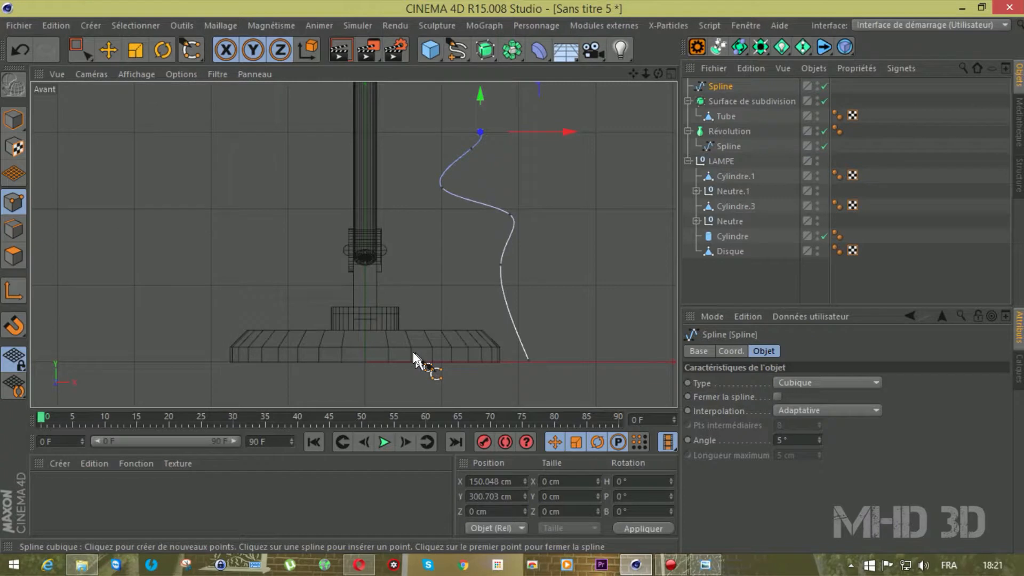
Undo the wavy spline drawn beside the lamp base.
click(22, 41)
click(23, 40)
click(22, 39)
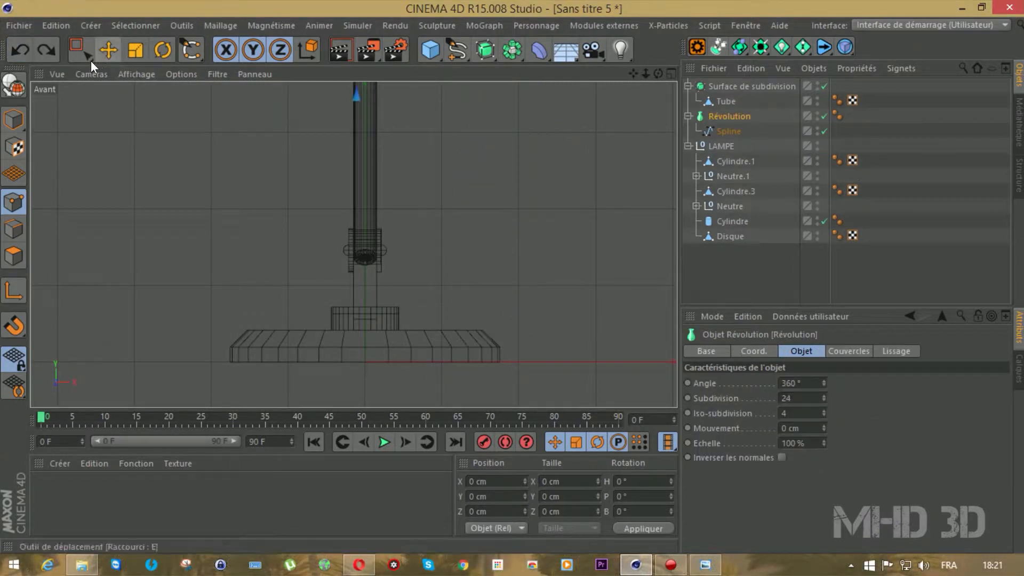
click(46, 49)
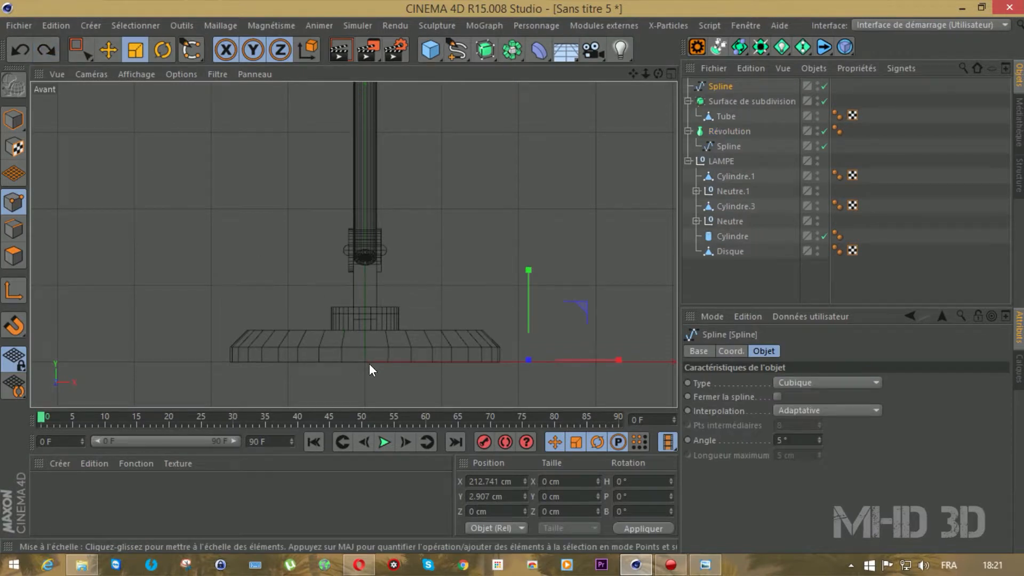
key(ctrl+z)
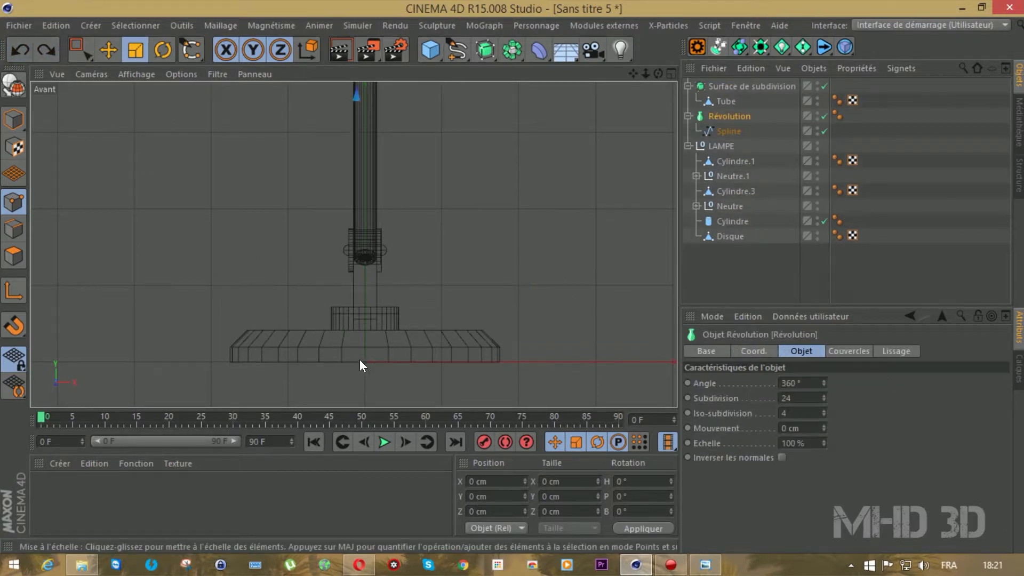
Draw a five-point cubic spline in the front view, from the centre of the lamp base up to about X 150 and Y 291 cm.
drag(457, 50, 617, 94)
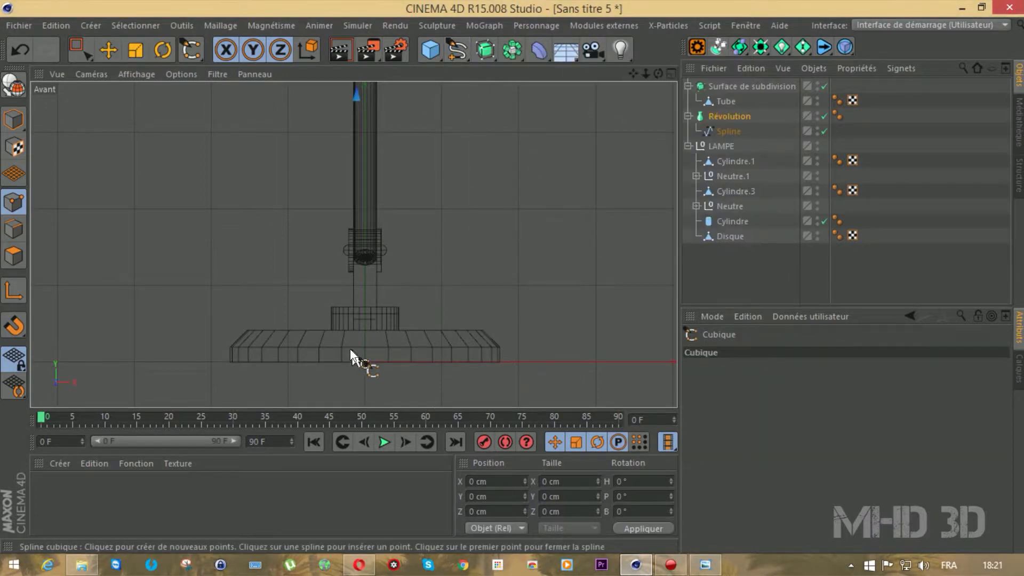
click(364, 360)
click(417, 330)
click(471, 289)
click(486, 233)
click(478, 139)
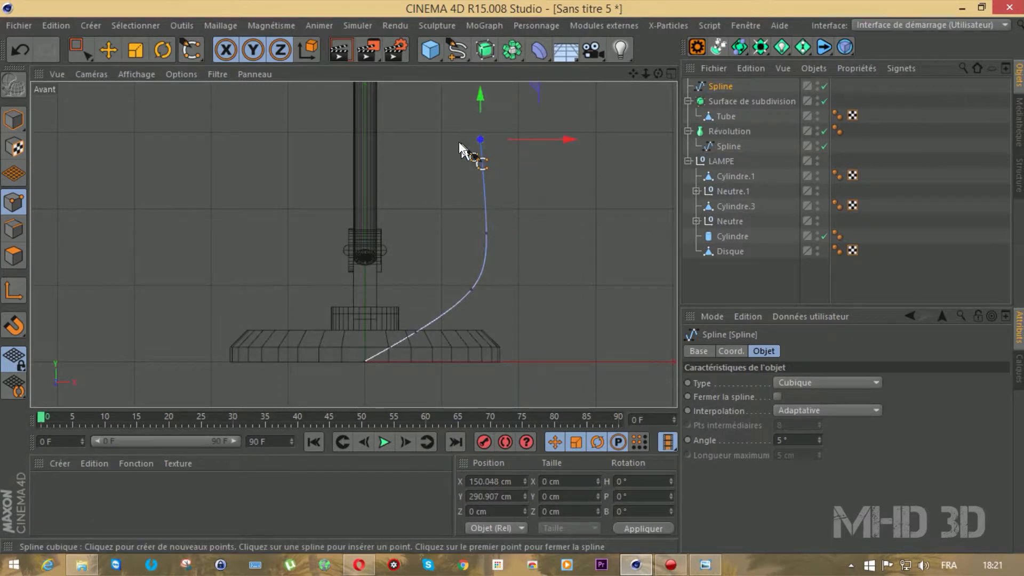
Add a Révolution object, nest the new spline in it, and view the open bowl in perspective.
drag(486, 51, 525, 96)
drag(731, 101, 730, 84)
key(F1)
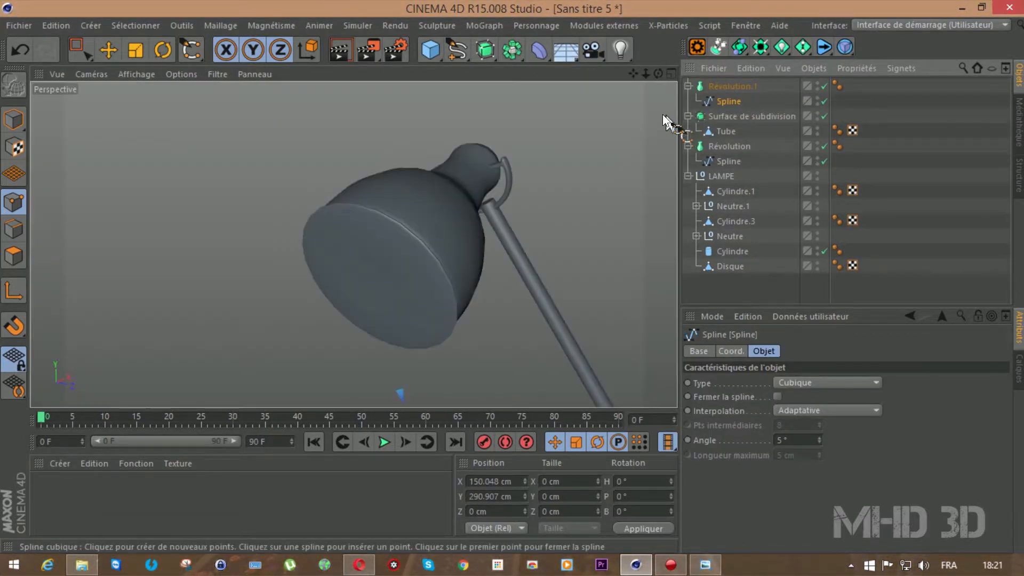
drag(647, 74, 663, 86)
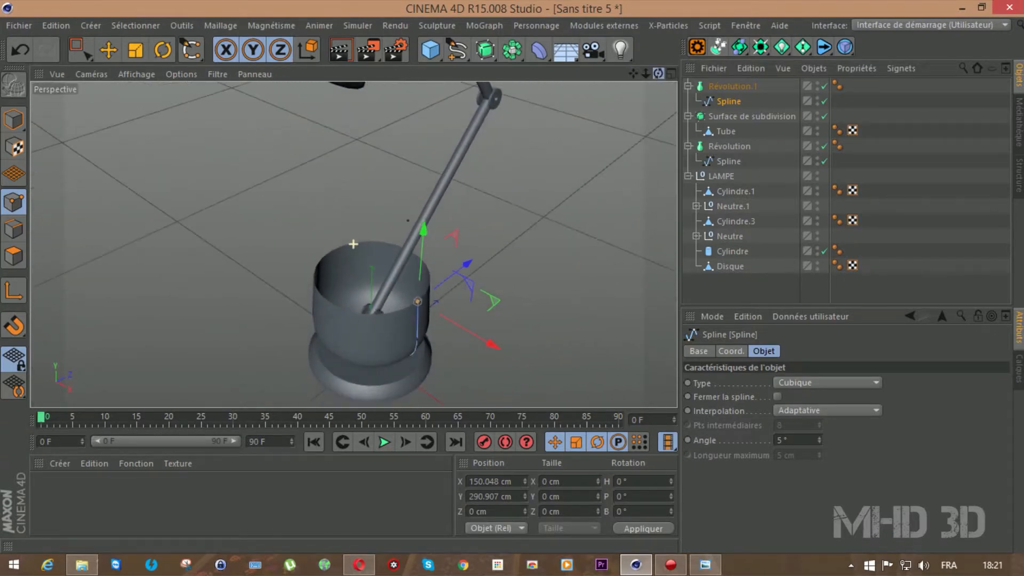
Undo the bowl's revolution and extend its spline to the central axis at about X 0.2 and Y 298.7 cm.
key(F4)
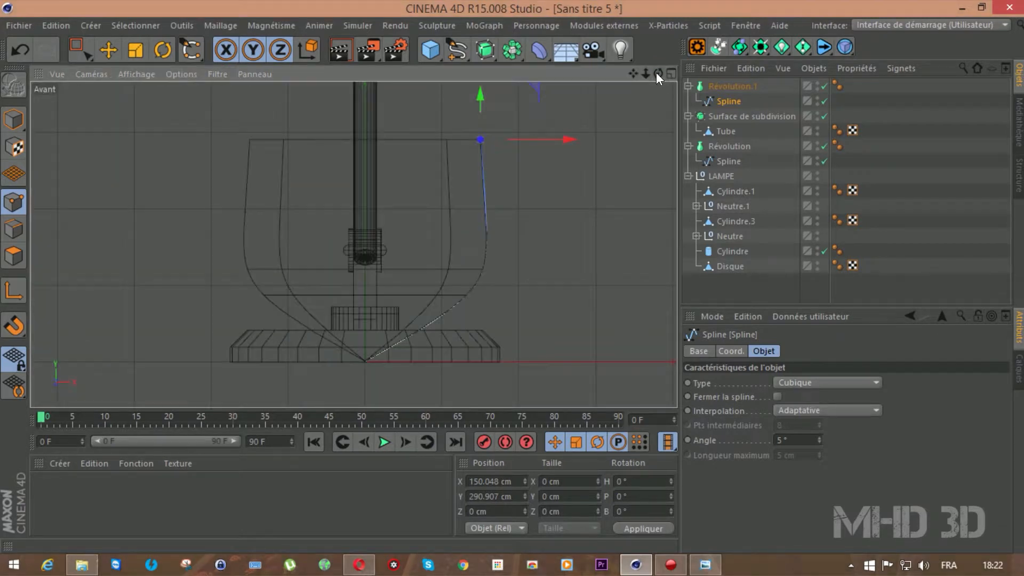
click(14, 53)
click(13, 57)
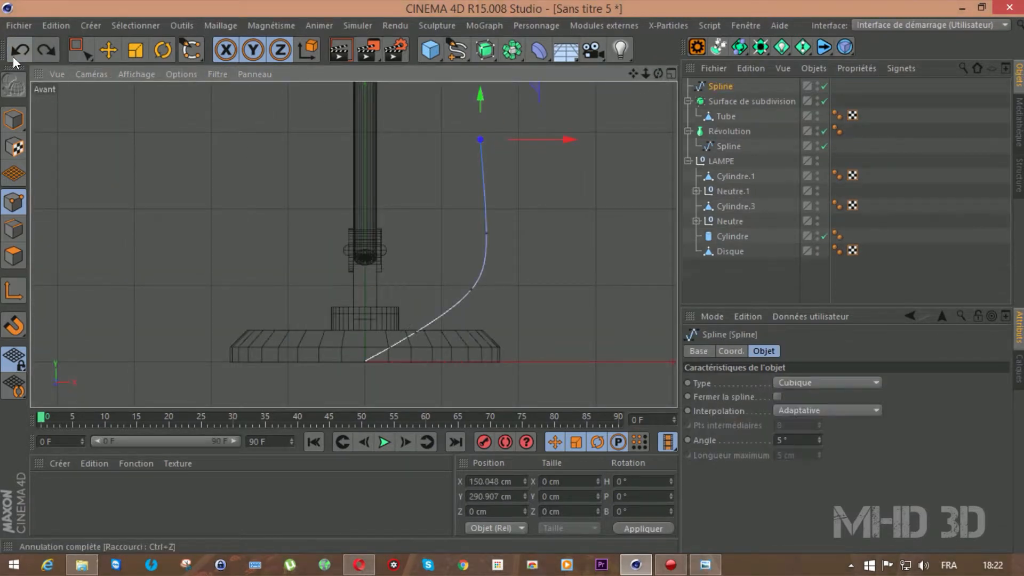
click(363, 133)
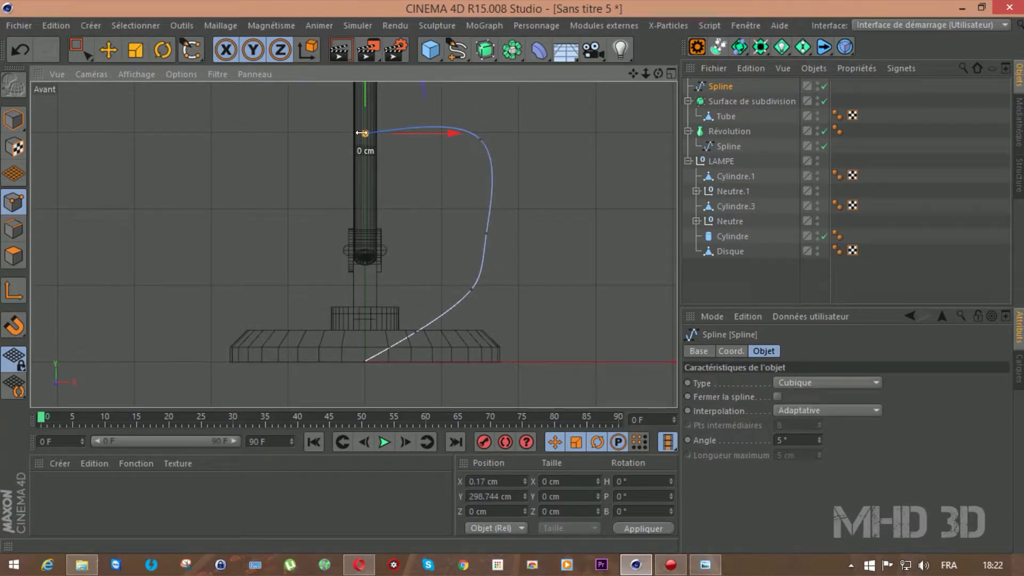
Revolve the extended spline with a new Révolution object, view the closed shape, and delete this test object.
drag(475, 57, 521, 95)
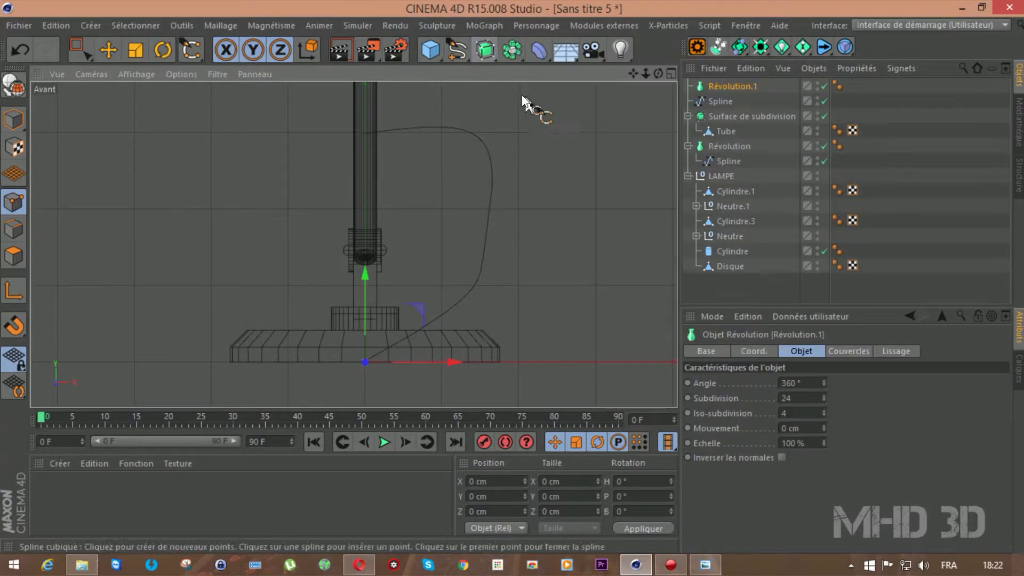
drag(718, 97, 723, 81)
key(F1)
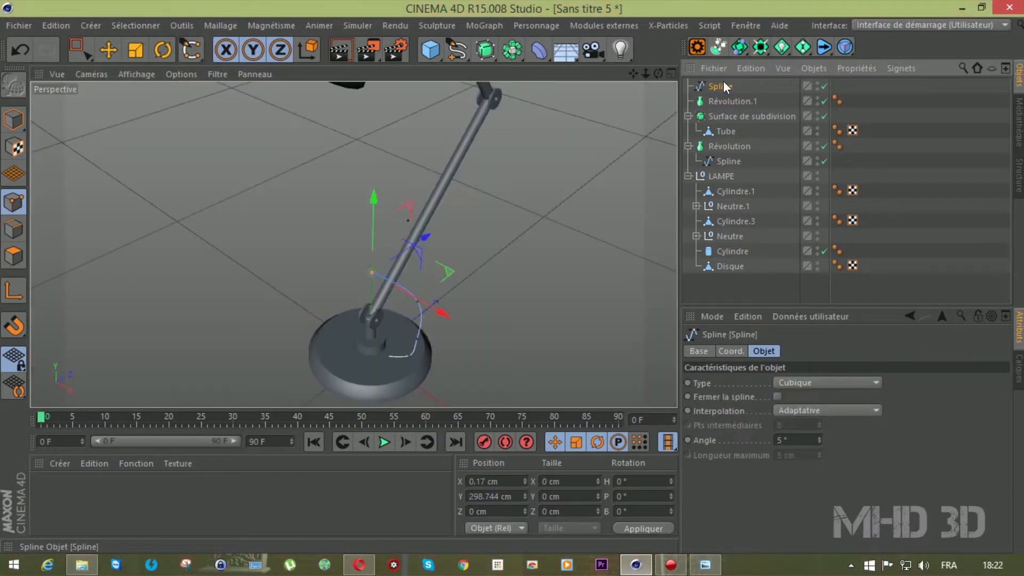
alt+drag(384, 229, 353, 244)
drag(658, 74, 720, 3)
scroll(550, 216, up, 5)
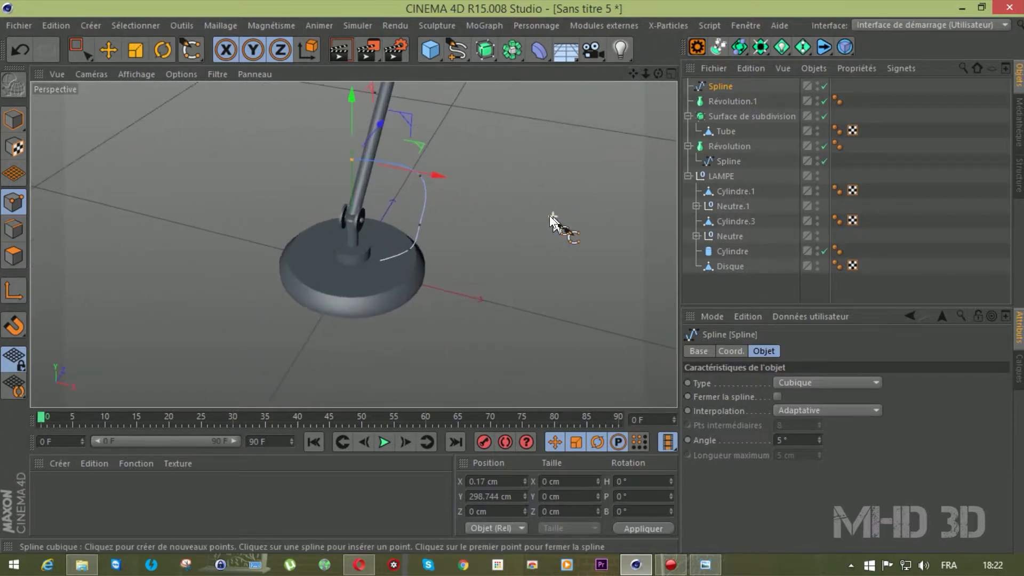
drag(658, 73, 715, 99)
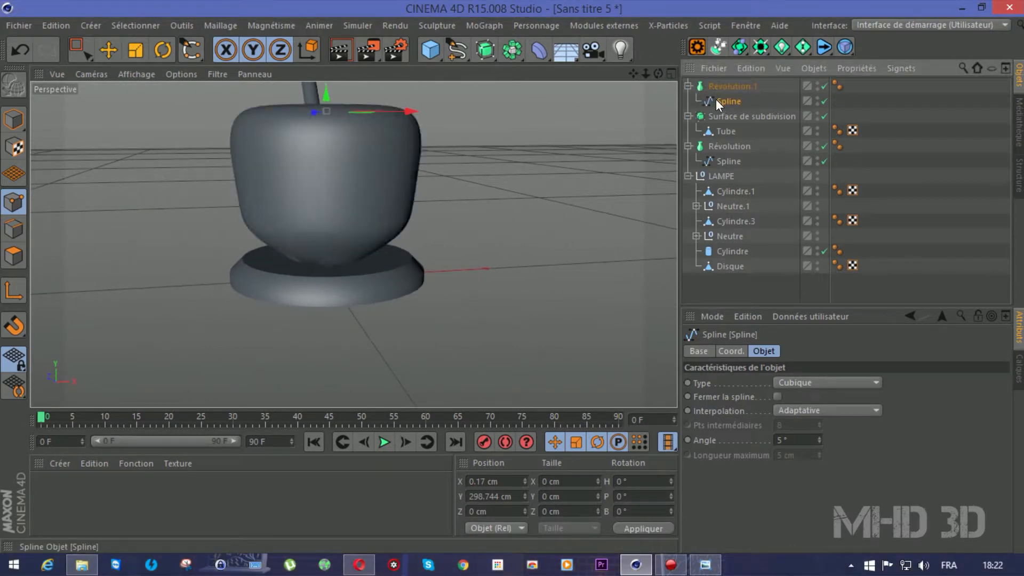
drag(659, 74, 660, 102)
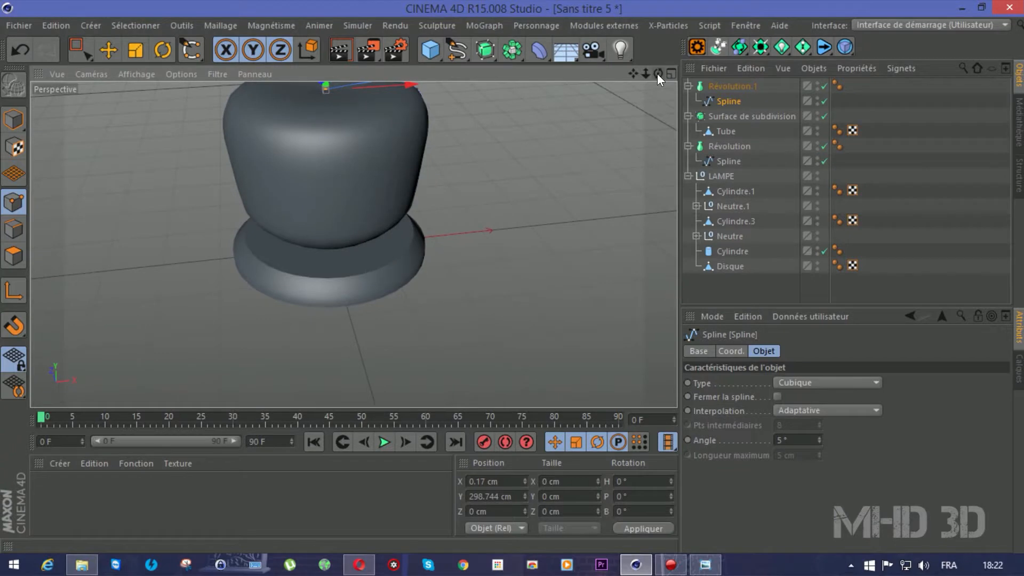
click(710, 87)
key(Delete)
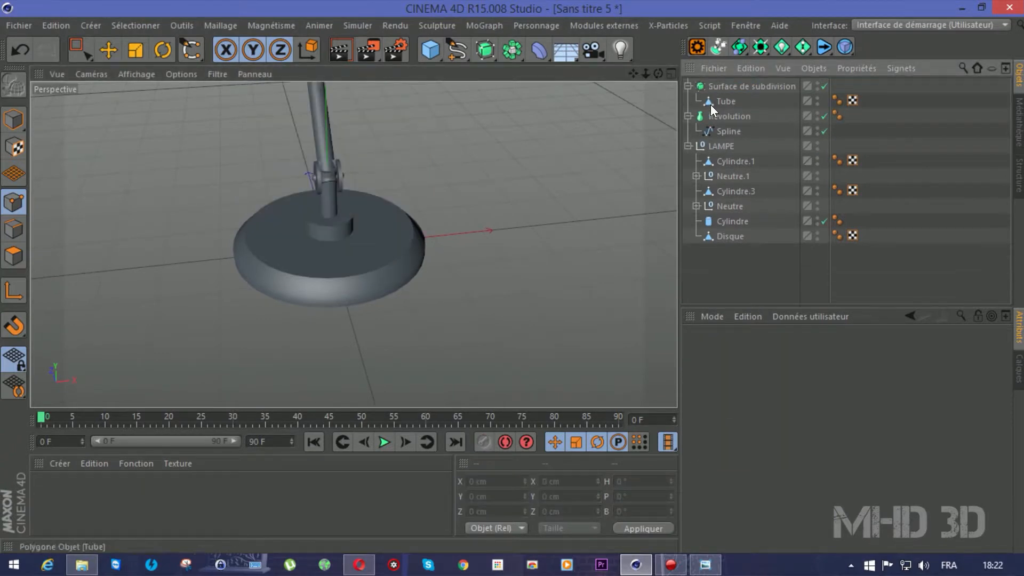
Delete the points of the lampshade's profile spline one by one from the bottom centre out toward the rim to open the shade's underside.
click(718, 131)
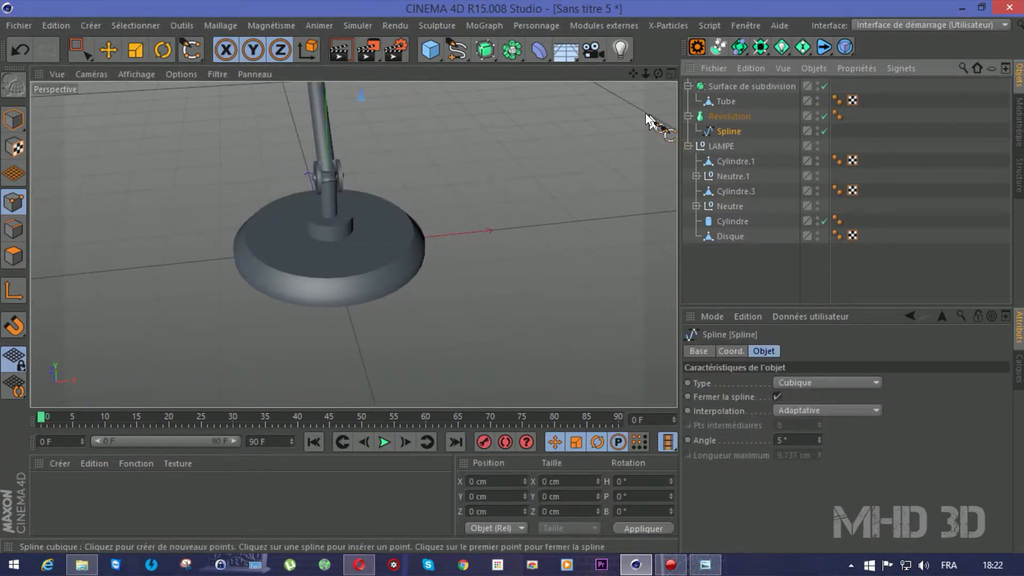
key(F4)
drag(633, 75, 610, 505)
drag(354, 244, 353, 374)
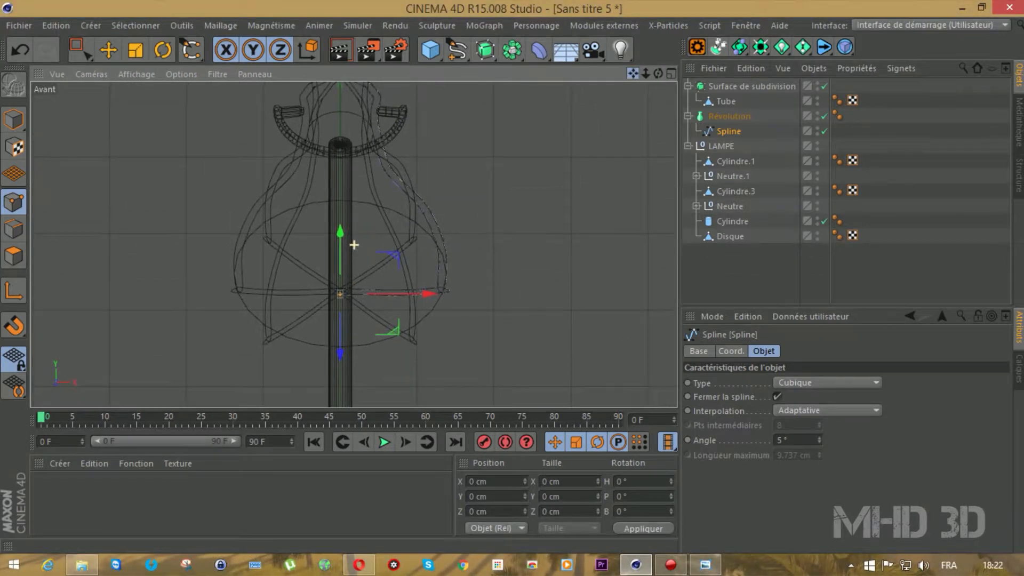
scroll(324, 288, up, 4)
key(t)
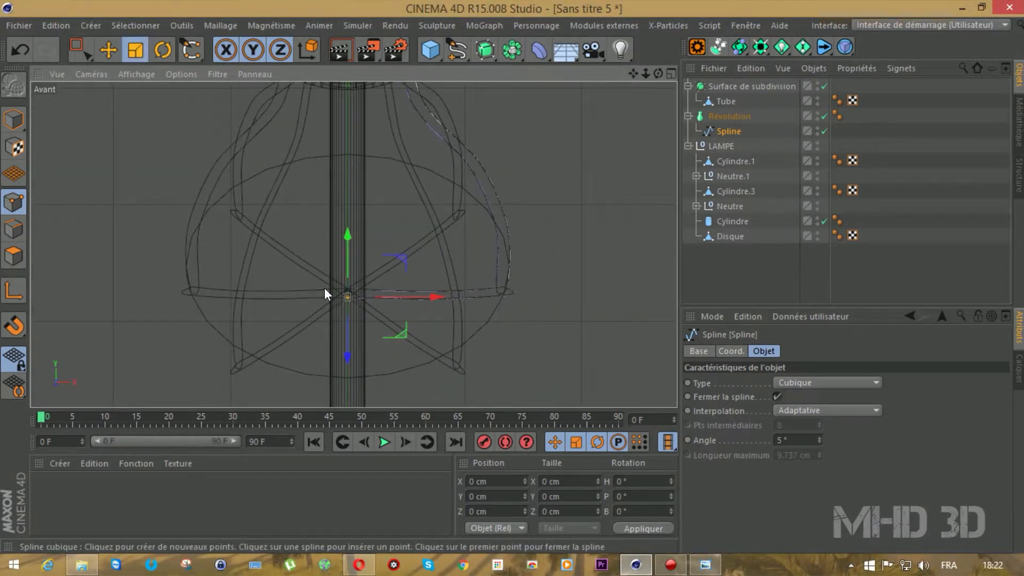
key(F1)
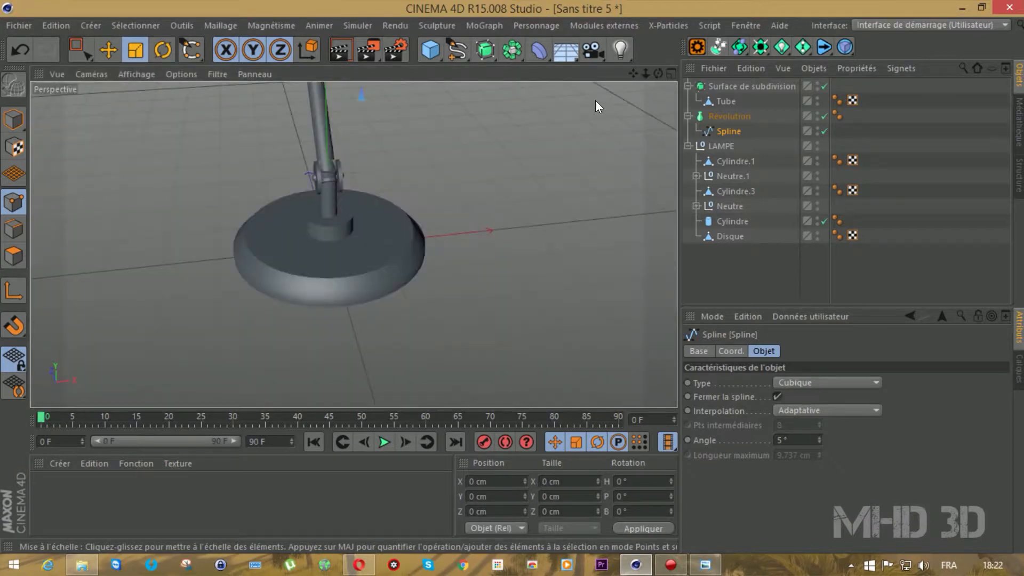
drag(645, 73, 354, 245)
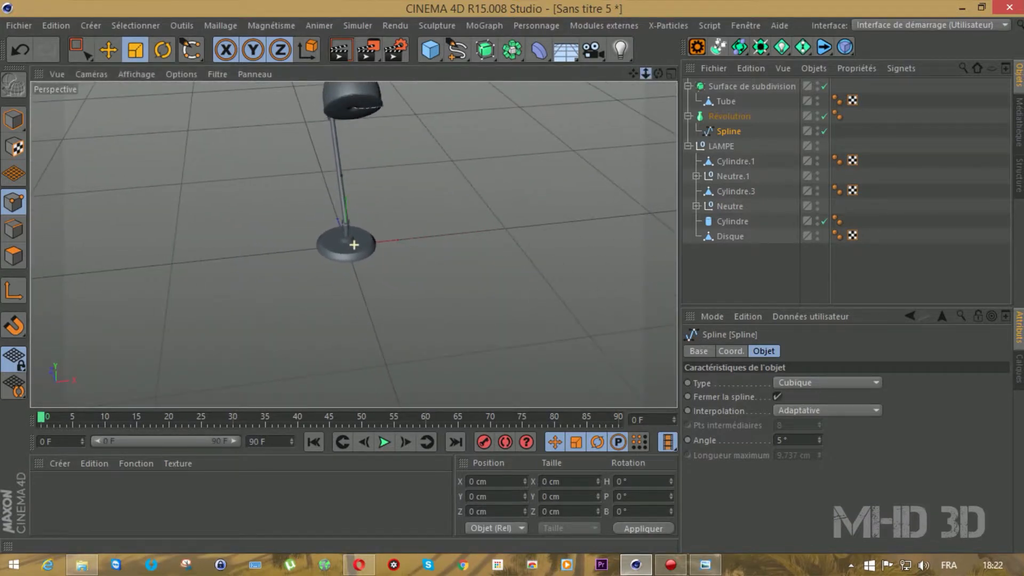
drag(630, 74, 600, 154)
scroll(344, 212, up, 2)
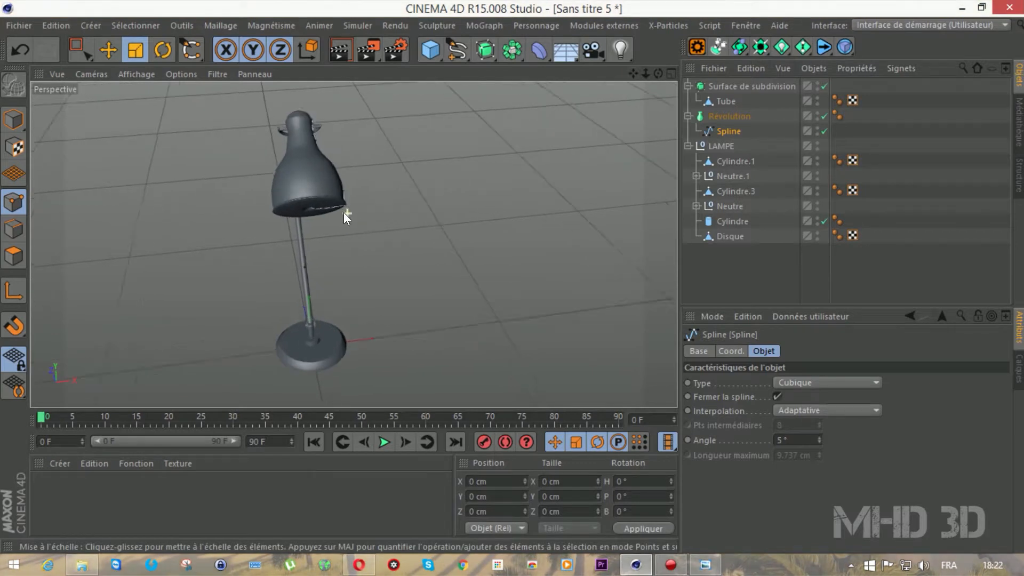
scroll(342, 212, up, 5)
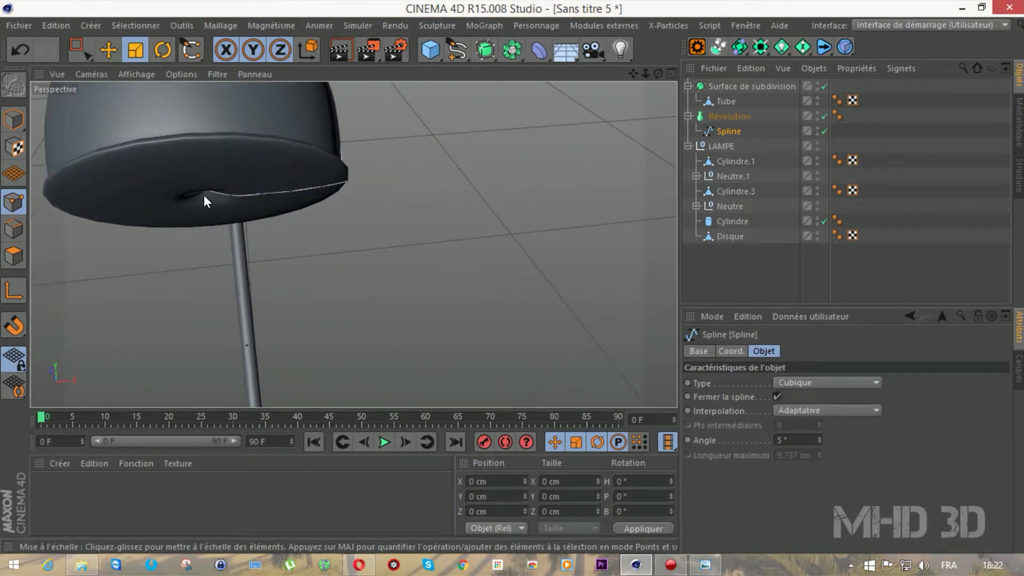
click(205, 191)
key(Delete)
click(230, 194)
key(Delete)
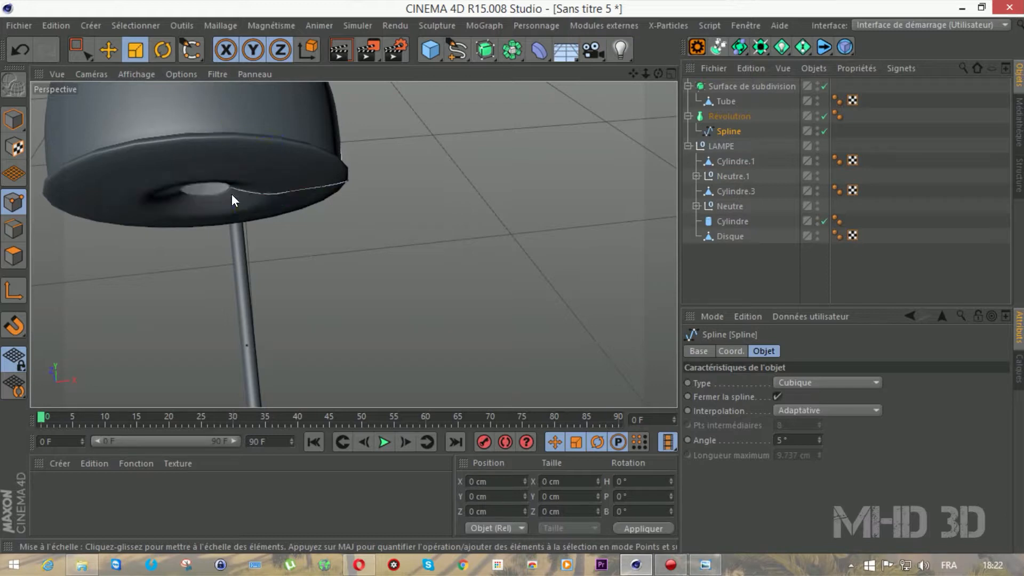
click(258, 196)
key(Delete)
click(233, 188)
key(Delete)
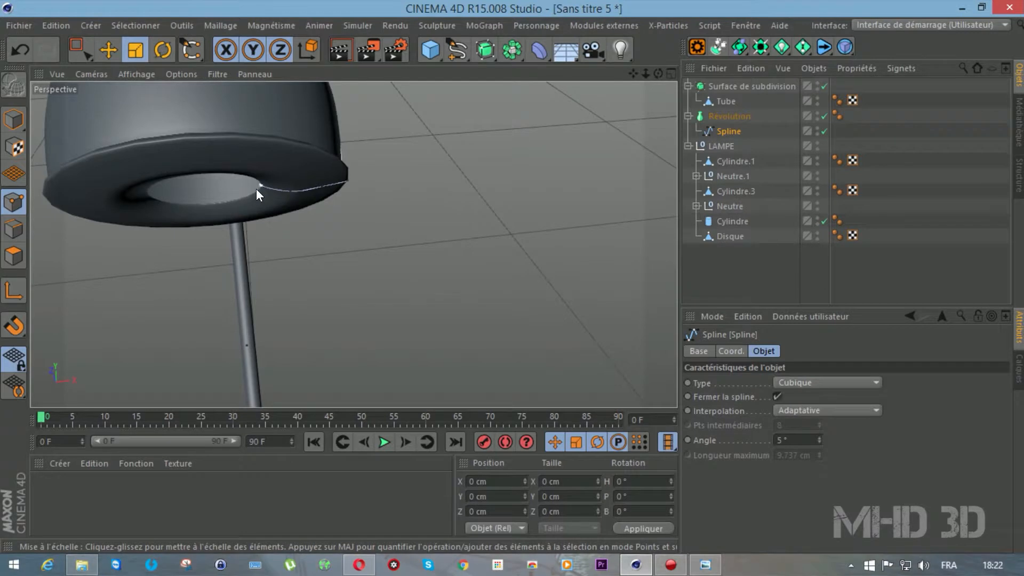
click(256, 188)
key(Delete)
click(288, 189)
key(Delete)
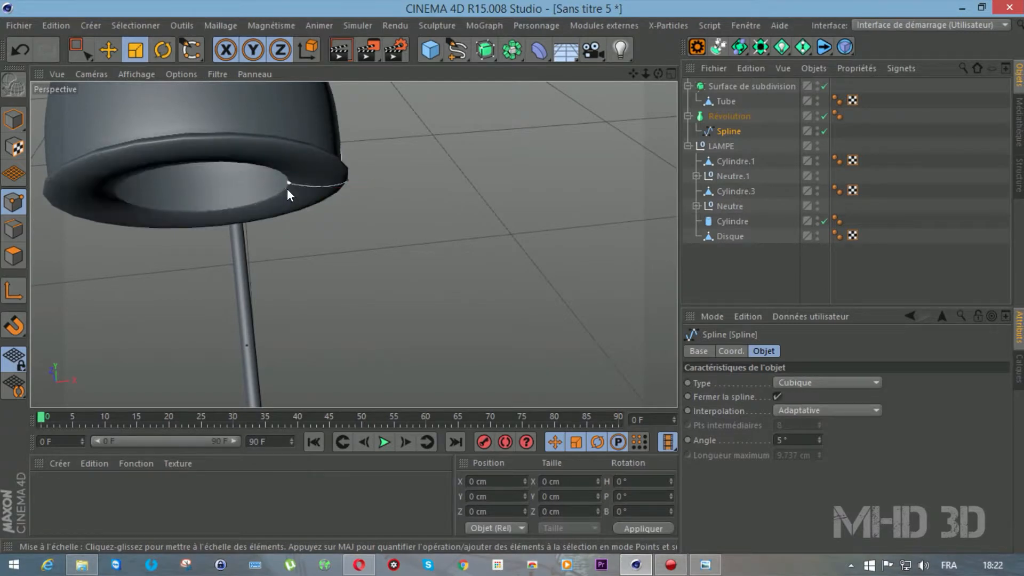
click(290, 185)
key(Delete)
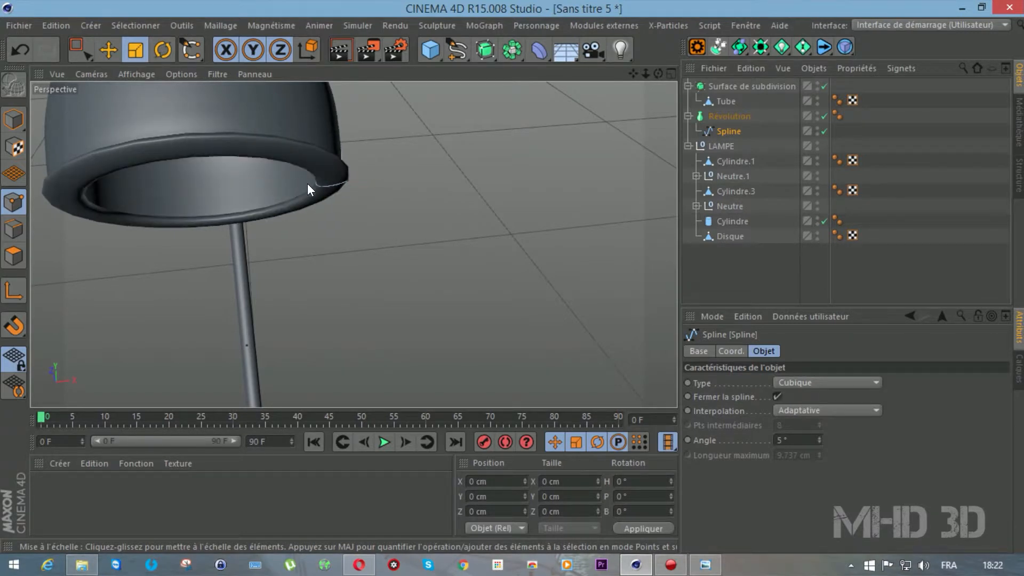
Add a subdivision surface object and nest the Révolution lampshade in it.
drag(651, 76, 539, 81)
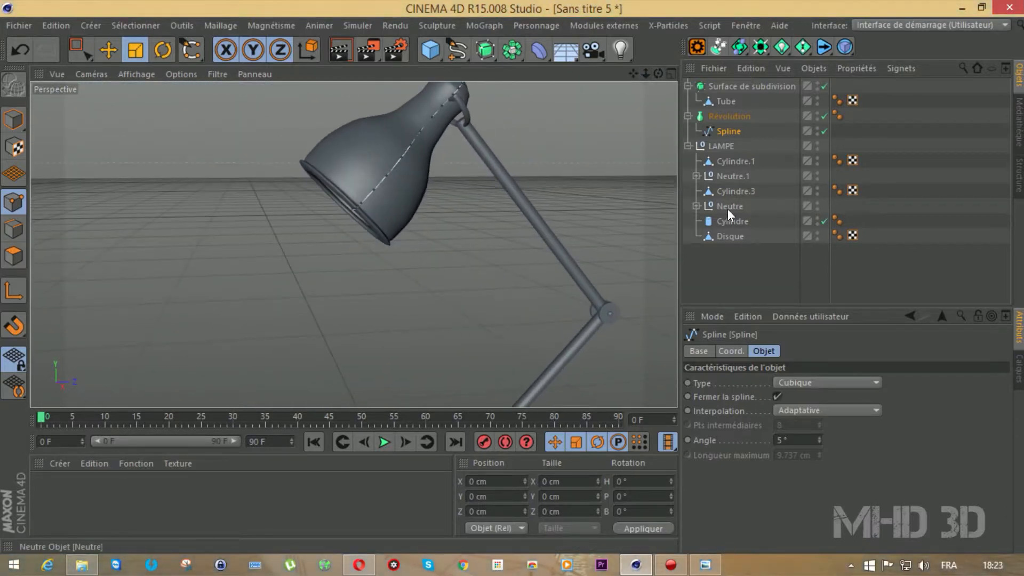
click(721, 116)
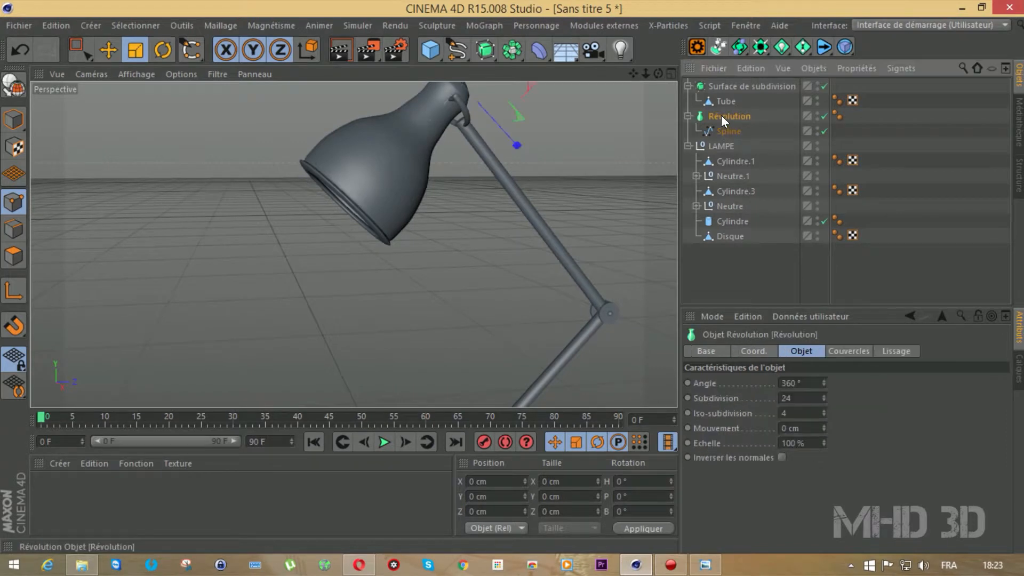
click(485, 49)
drag(716, 133, 739, 88)
Bring up the reference photo of the desk lamp in Windows Photo Viewer.
drag(658, 73, 577, 27)
click(704, 570)
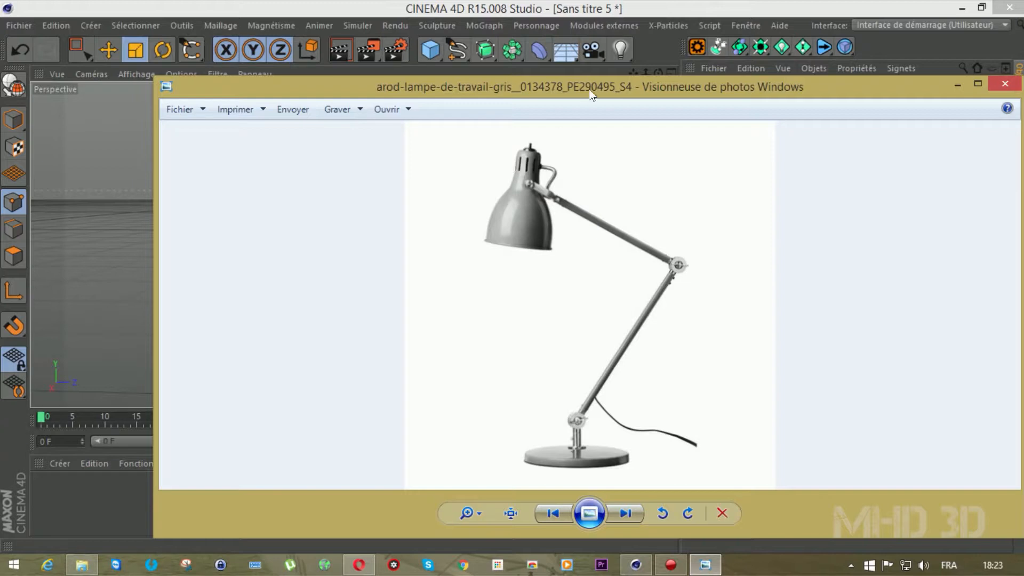
Return to Cinema 4D and convert the lampshade's Révolution object and its spline into an editable polygon object.
drag(592, 89, 1023, 194)
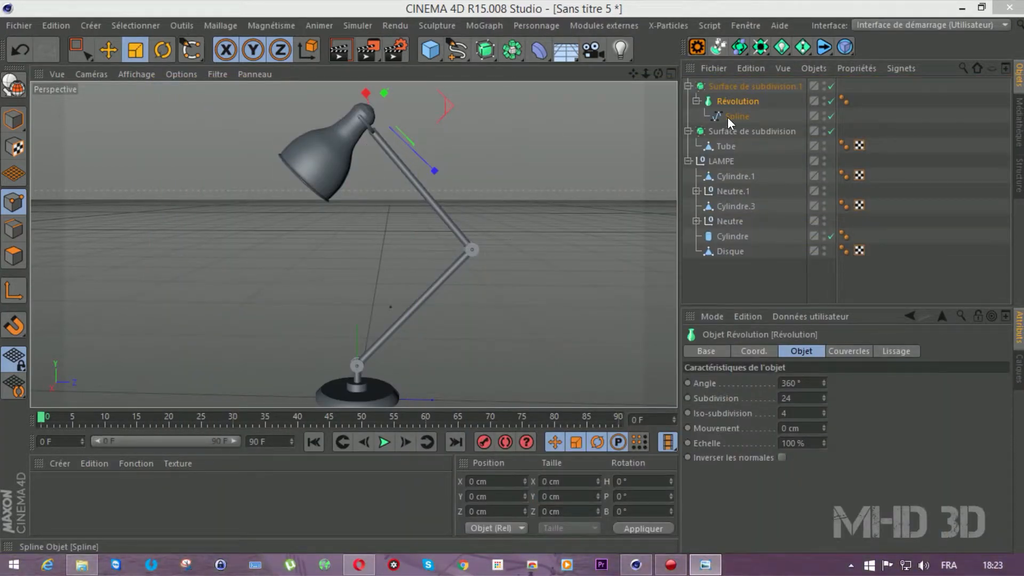
click(729, 100)
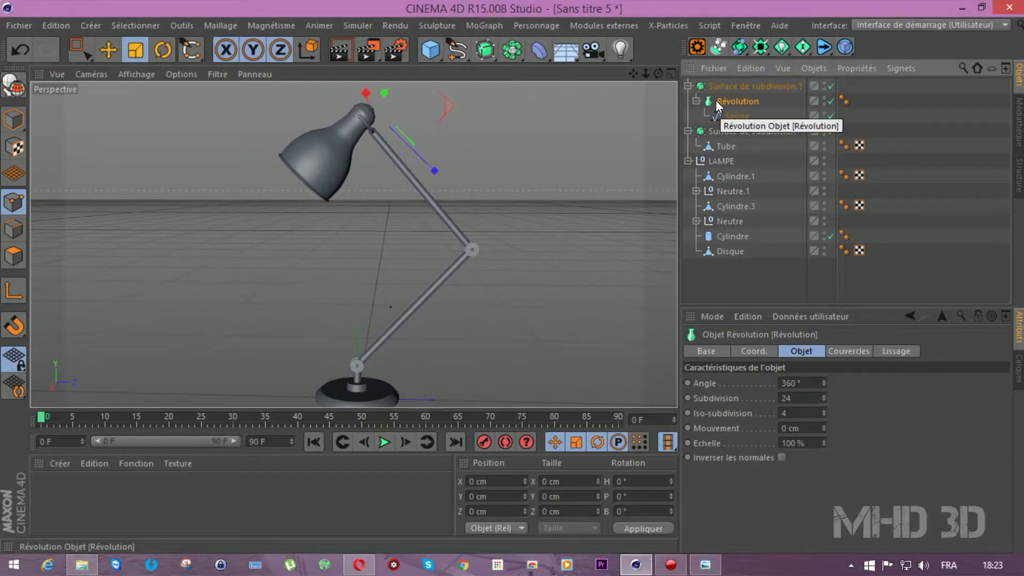
click(19, 118)
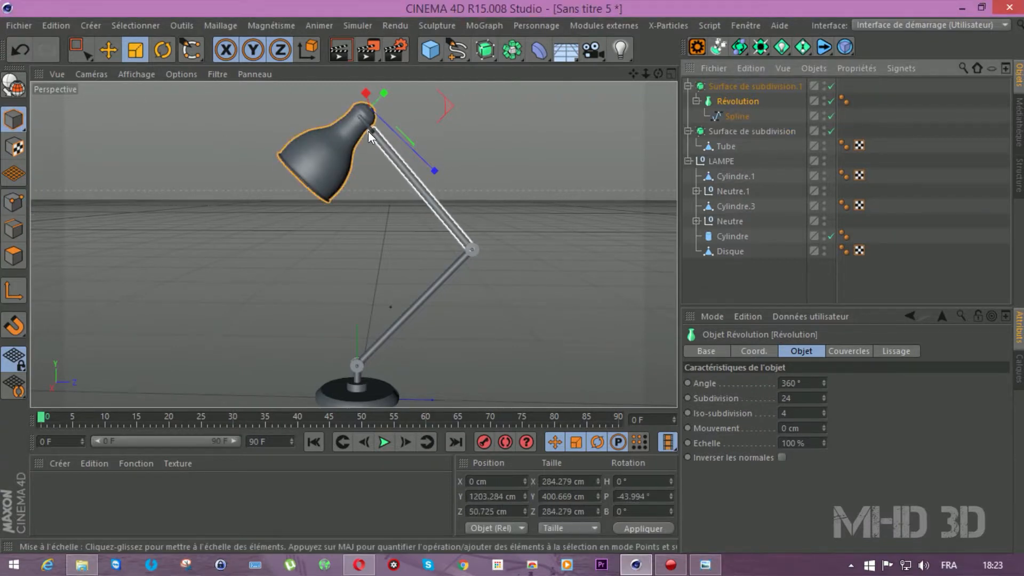
right_click(718, 102)
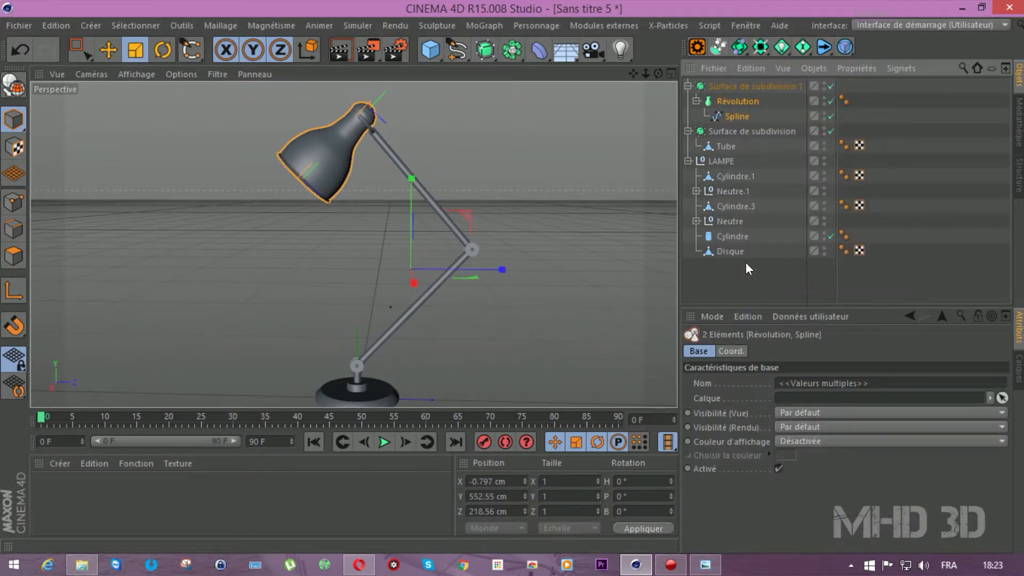
key(c)
Set up polygon editing with the Move tool on the lampshade and disable its subdivision surface to expose the base mesh.
click(13, 256)
scroll(275, 162, up, 5)
drag(633, 73, 632, 149)
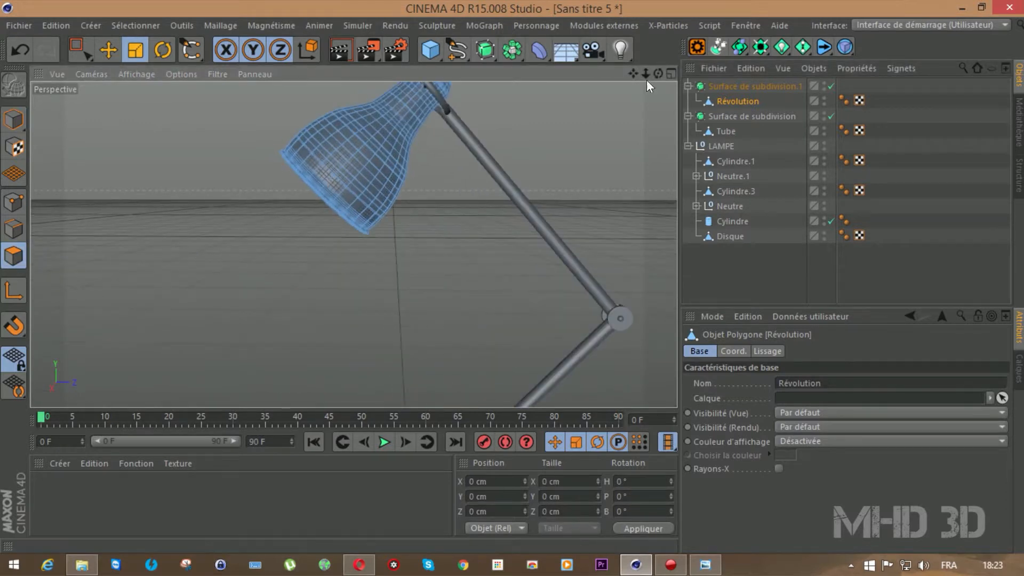
scroll(457, 162, up, 6)
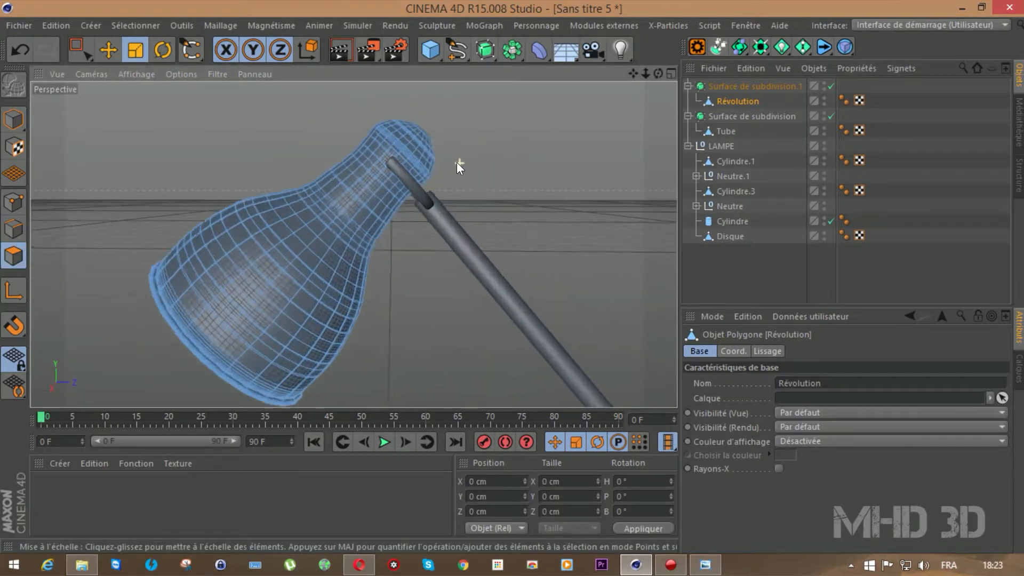
click(12, 257)
click(108, 52)
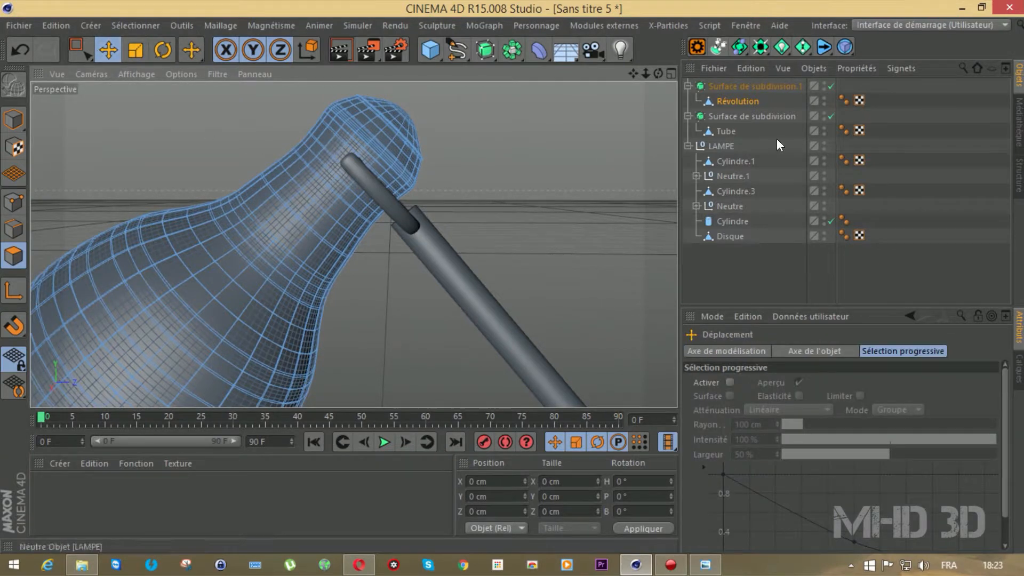
click(830, 85)
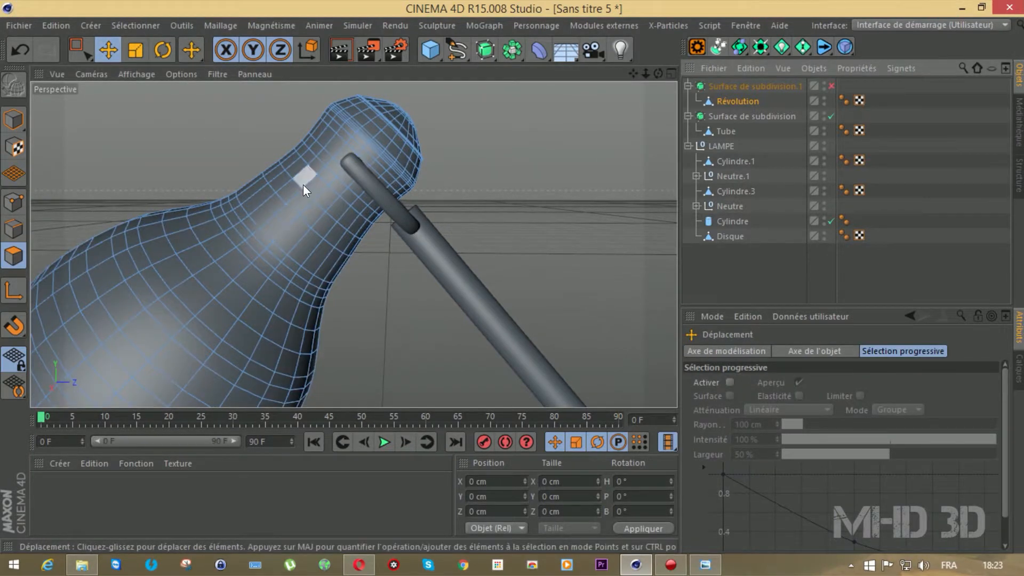
scroll(308, 178, up, 5)
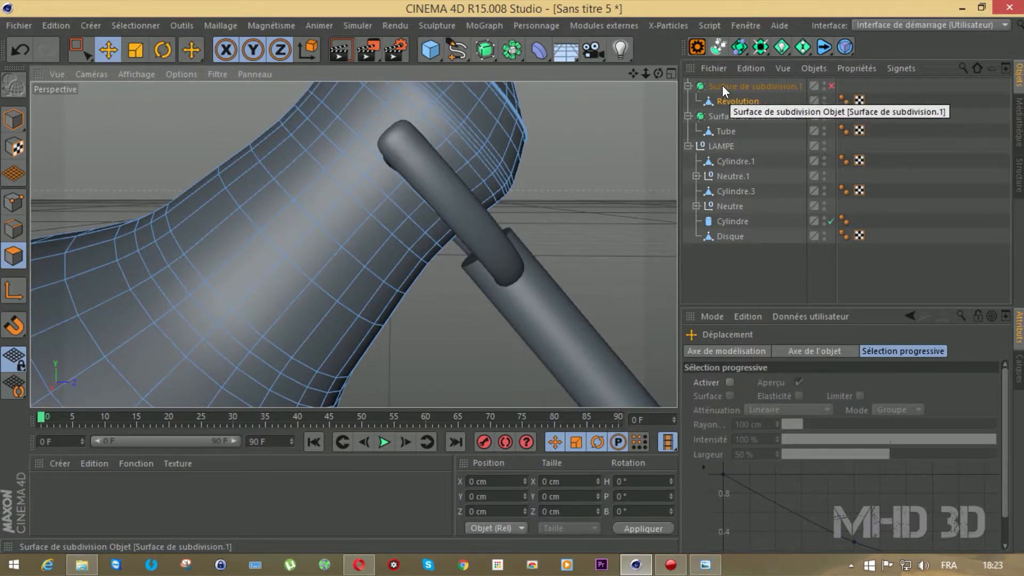
click(829, 86)
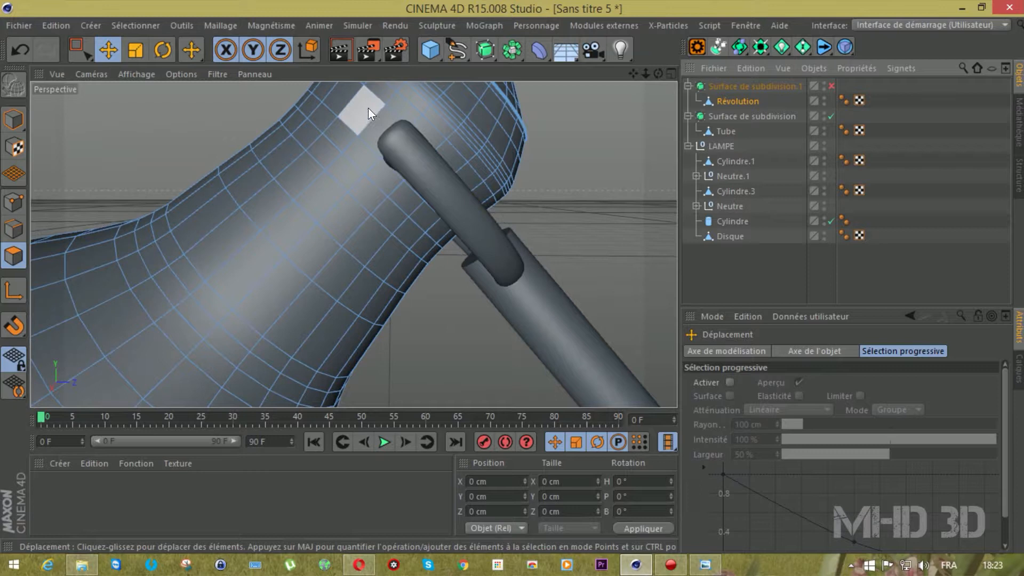
Select strips of polygons in alternating columns on the lampshade's neck, starting beside the bracket end.
drag(632, 74, 632, 133)
click(381, 135)
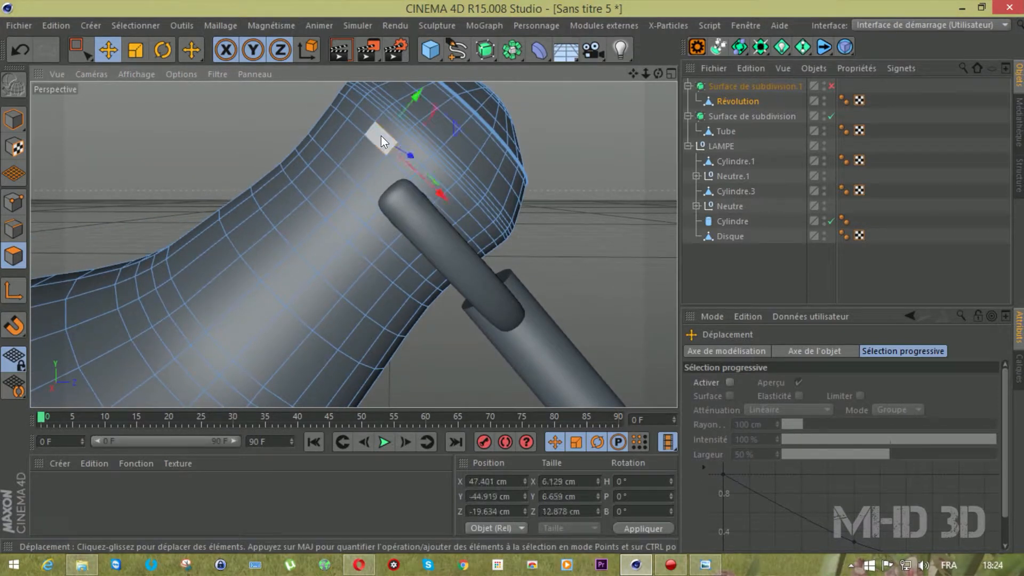
shift+click(363, 159)
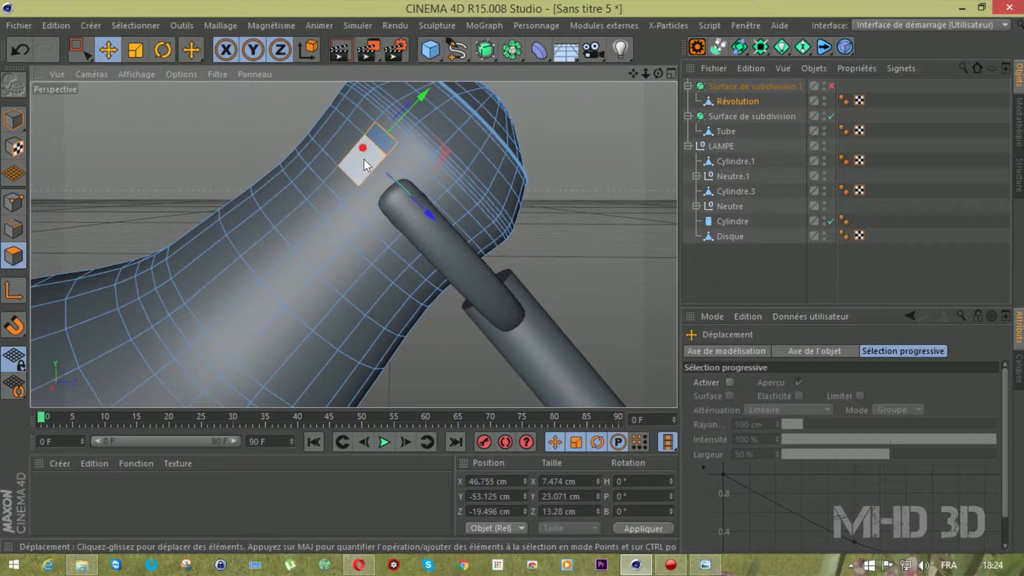
shift+click(351, 105)
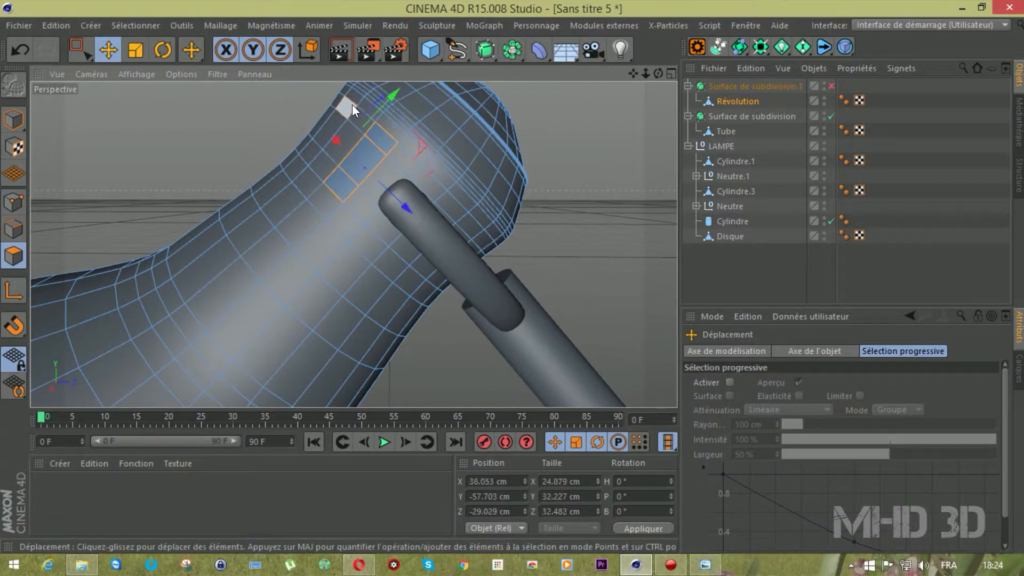
shift+click(389, 128)
shift+click(332, 121)
shift+click(311, 152)
Add the next alternating polygon strips across the side of the neck facing away from the arm.
drag(649, 71, 436, 165)
shift+click(420, 140)
shift+click(408, 171)
drag(641, 79, 289, 114)
shift+click(278, 128)
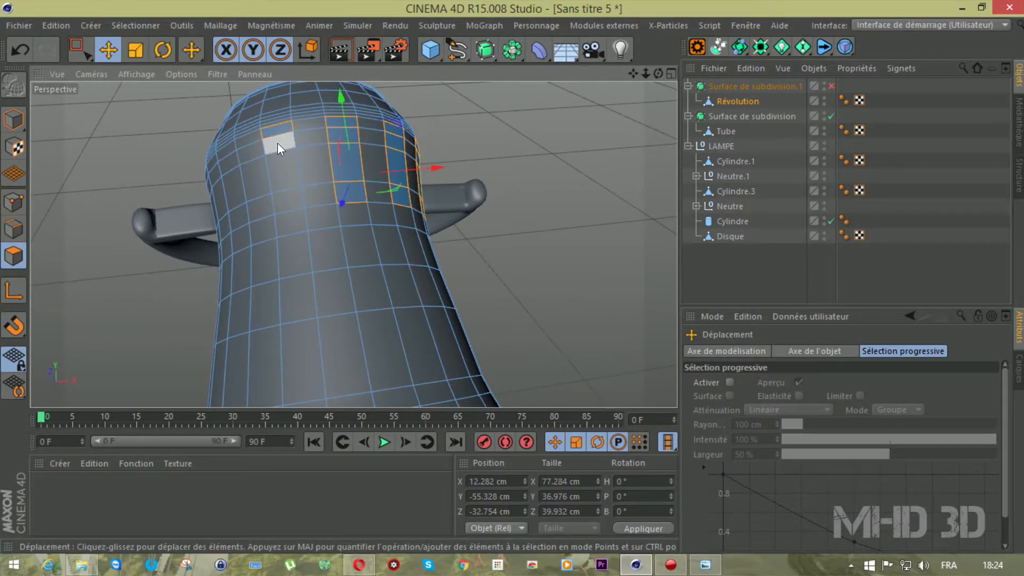
shift+click(279, 174)
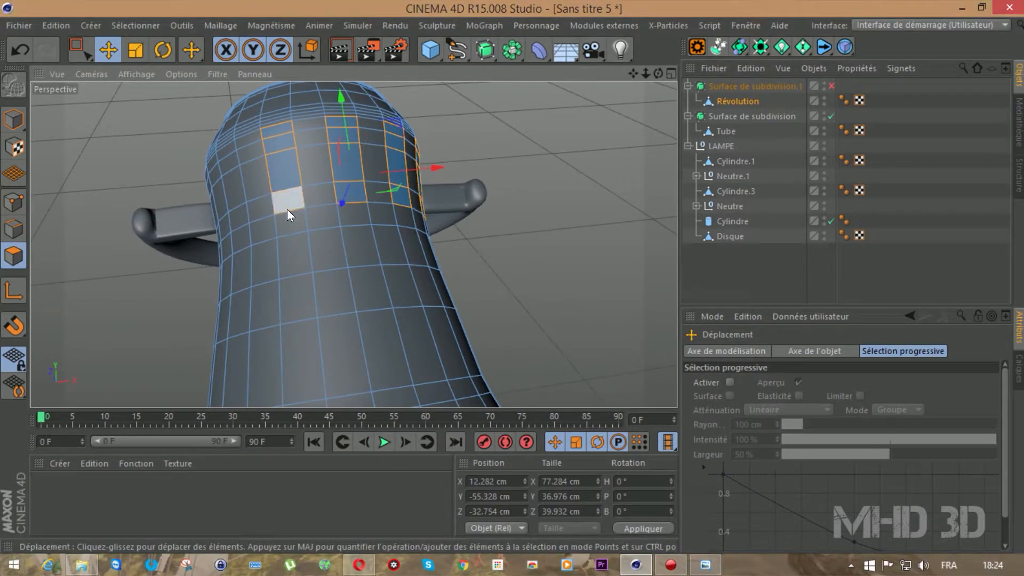
Extend the selection with the alternating polygon strips leading to the opposite end of the bracket.
drag(658, 74, 123, 175)
drag(191, 179, 188, 175)
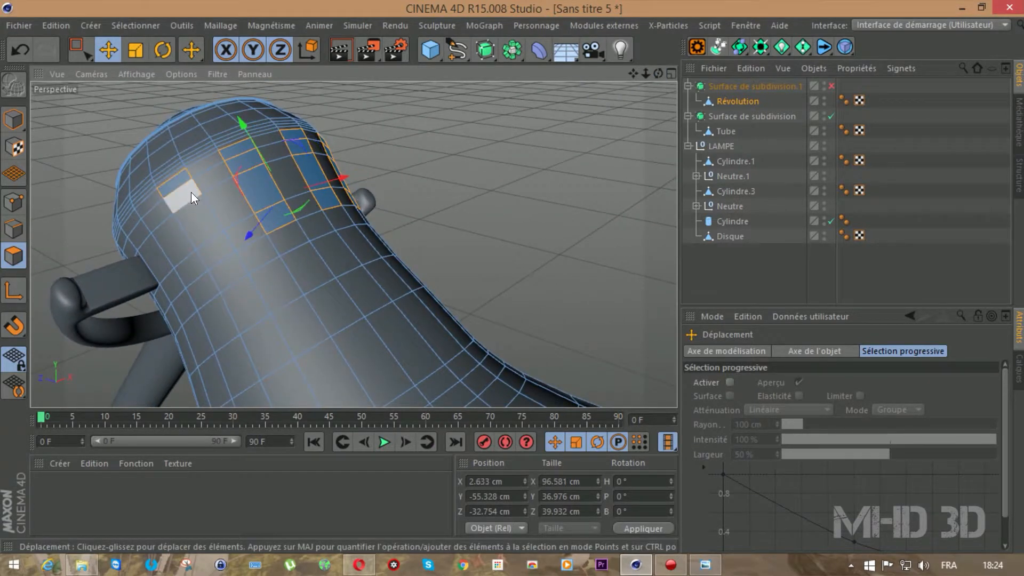
shift+click(173, 285)
shift+click(161, 262)
shift+click(144, 234)
shift+click(134, 220)
Add the alternating neck strips just past the opposite bracket end, continuing the slot pattern toward the arm.
drag(633, 74, 654, 72)
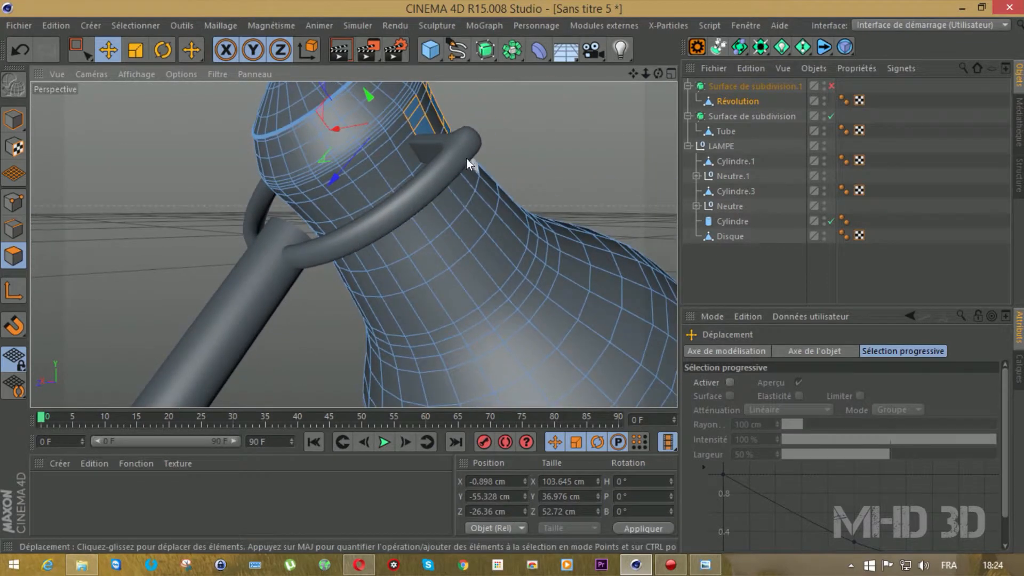
shift+click(377, 141)
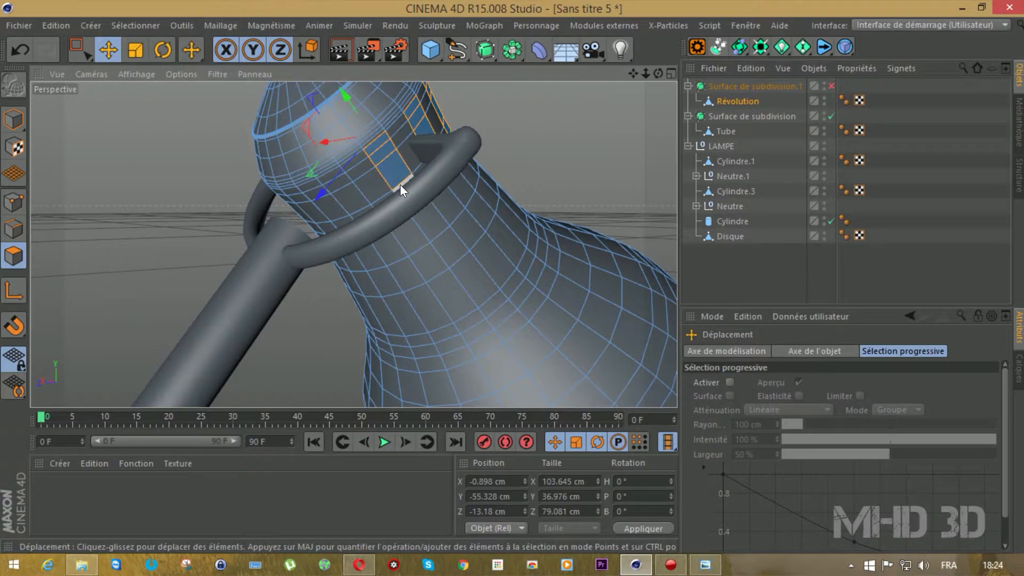
drag(658, 73, 633, 90)
shift+click(437, 231)
shift+click(405, 225)
shift+click(388, 220)
shift+click(377, 217)
Add the polygon strip on the part of the neck directly above the arm tube's end.
shift+click(441, 276)
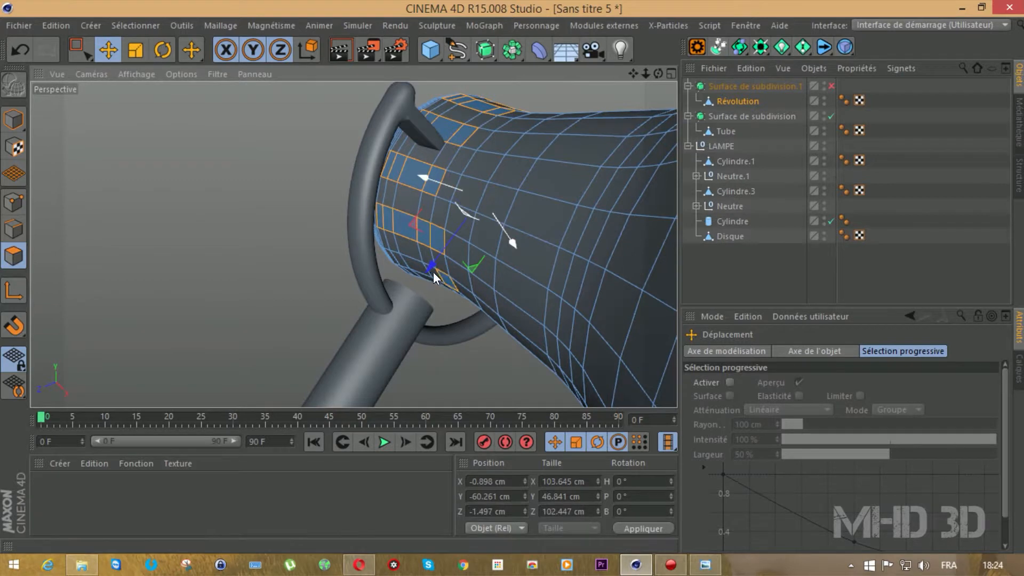
shift+click(411, 266)
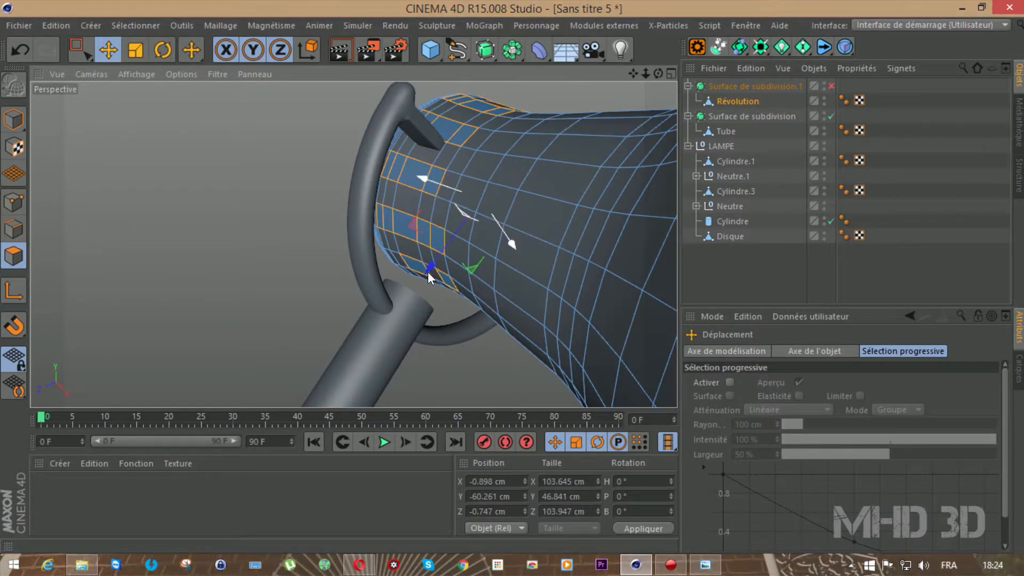
scroll(429, 272, up, 4)
shift+click(368, 254)
shift+click(363, 249)
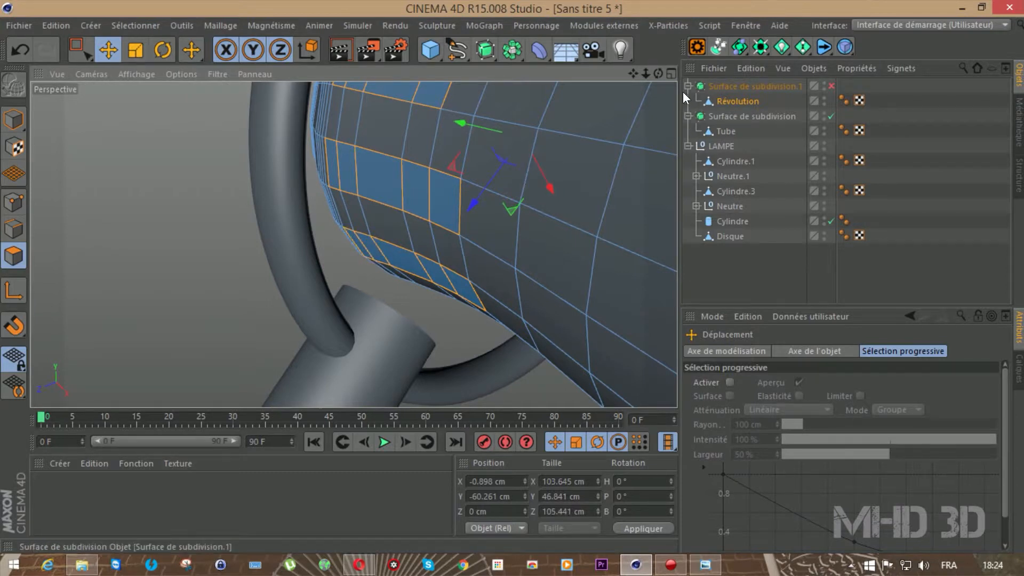
Add two more alternating polygon strips on the arm side of the neck, behind the curved bracket.
drag(658, 73, 597, 80)
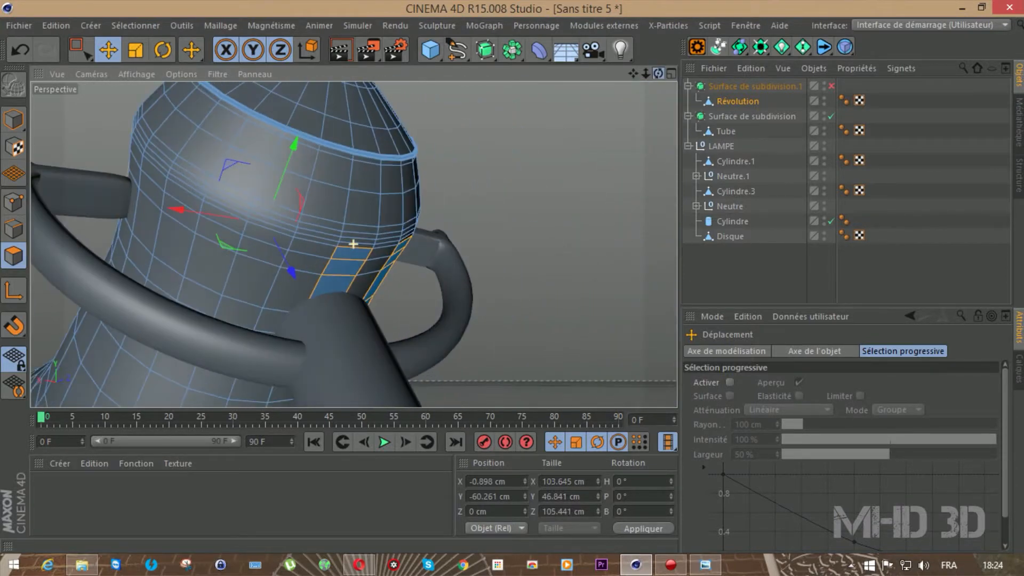
shift+click(264, 248)
shift+click(251, 303)
shift+click(185, 202)
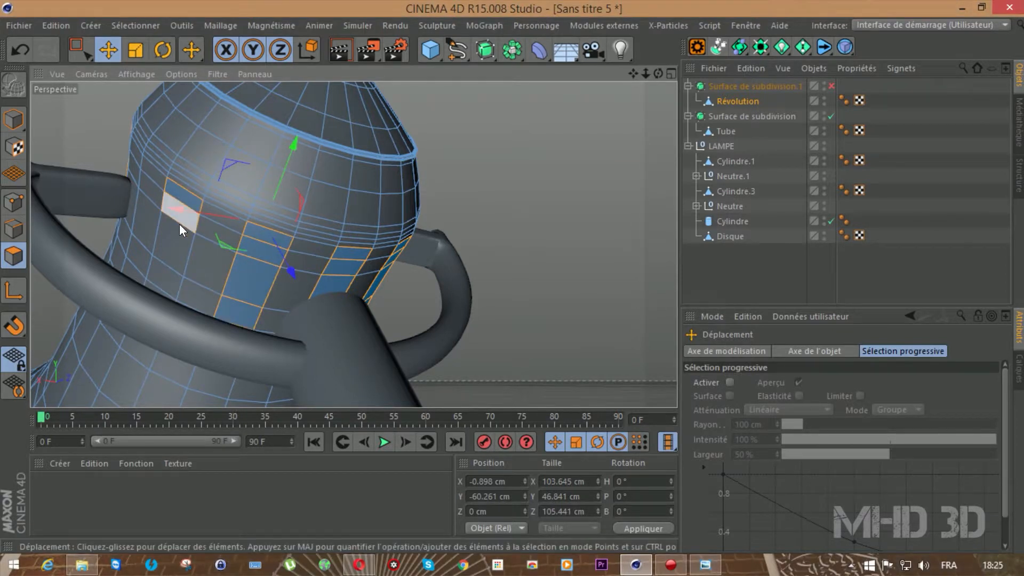
shift+click(169, 262)
shift+click(161, 285)
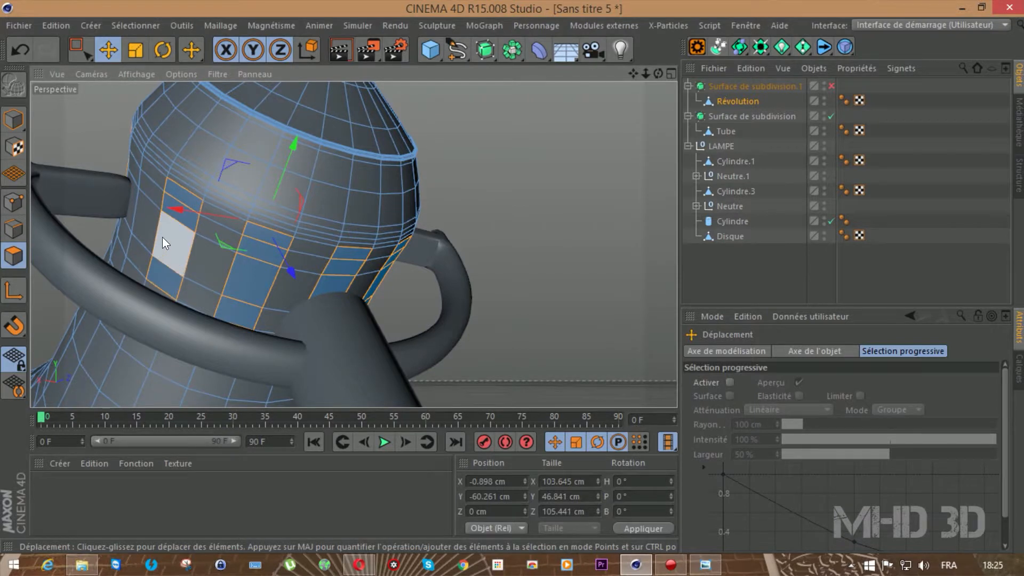
Complete the ring of slot selections with the remaining polygons hidden behind the first bracket end.
drag(658, 73, 688, 100)
shift+click(120, 122)
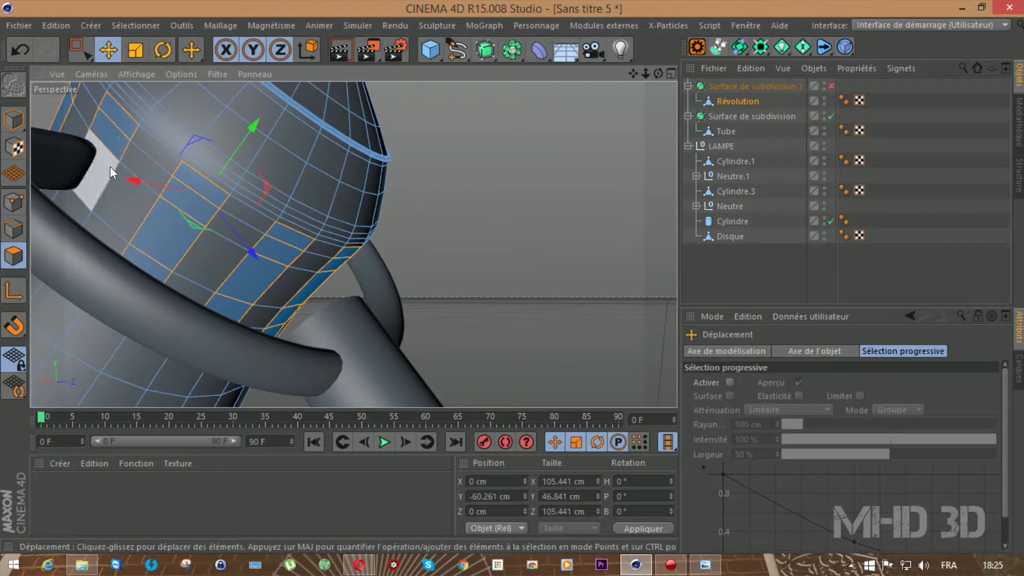
shift+click(85, 199)
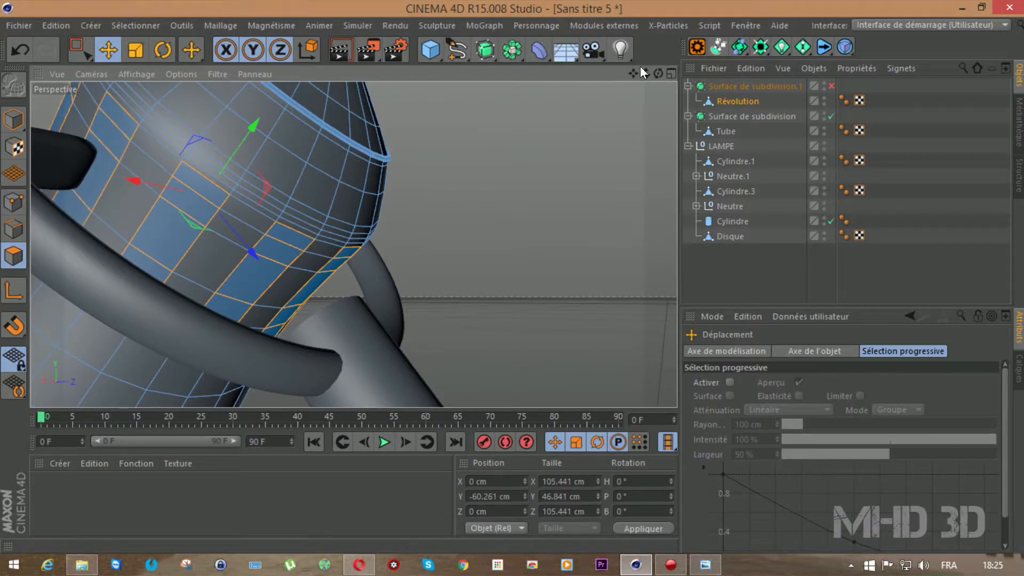
drag(645, 74, 672, 112)
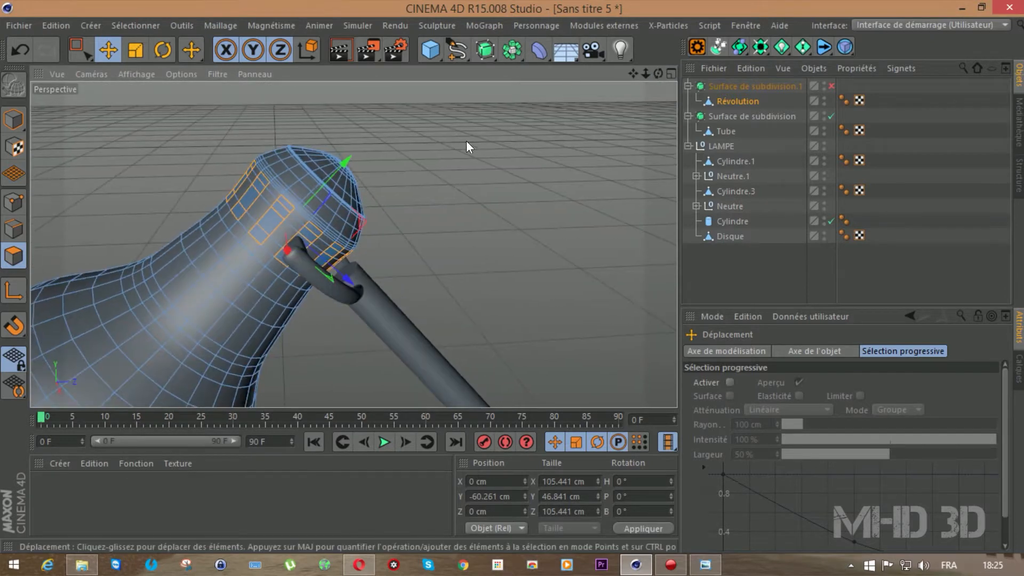
Try to extrude the selected neck strips inward with an offset of 7.8 cm and caps turned off.
right_click(466, 140)
click(512, 275)
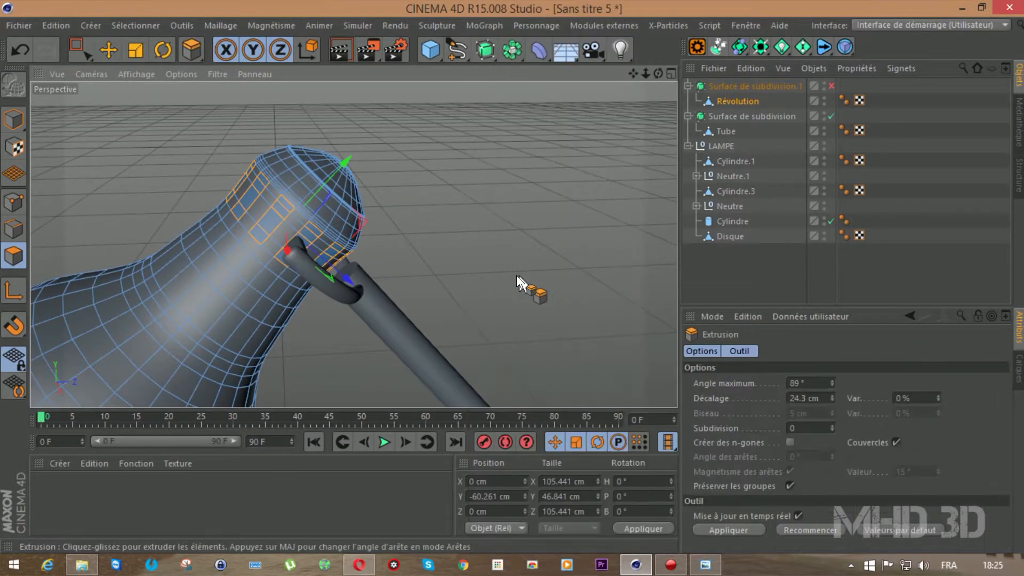
click(896, 442)
drag(439, 238, 453, 239)
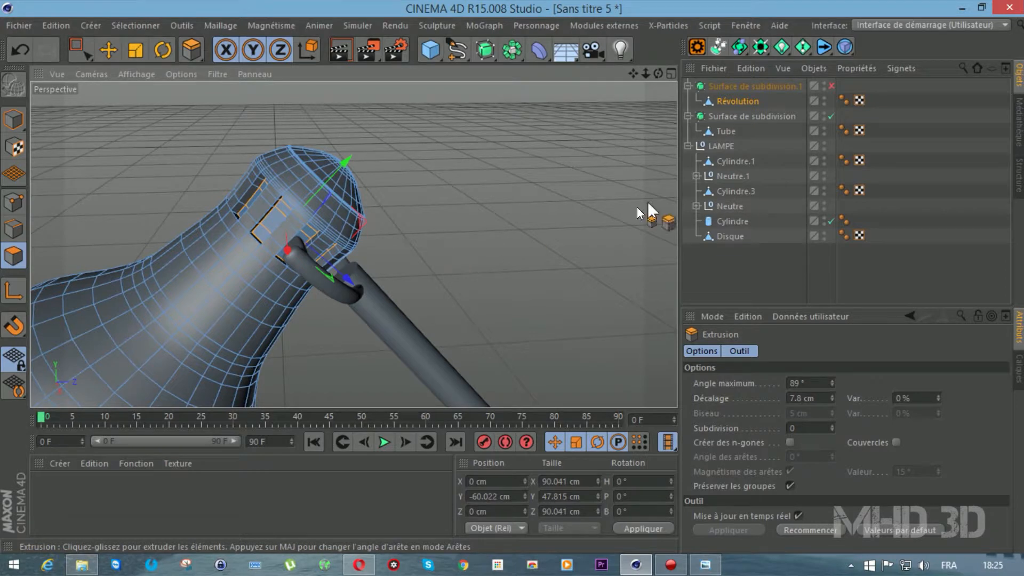
Re-enable the lampshade's subdivision surface, deselect everything and examine the smoothed slots around the neck.
click(825, 85)
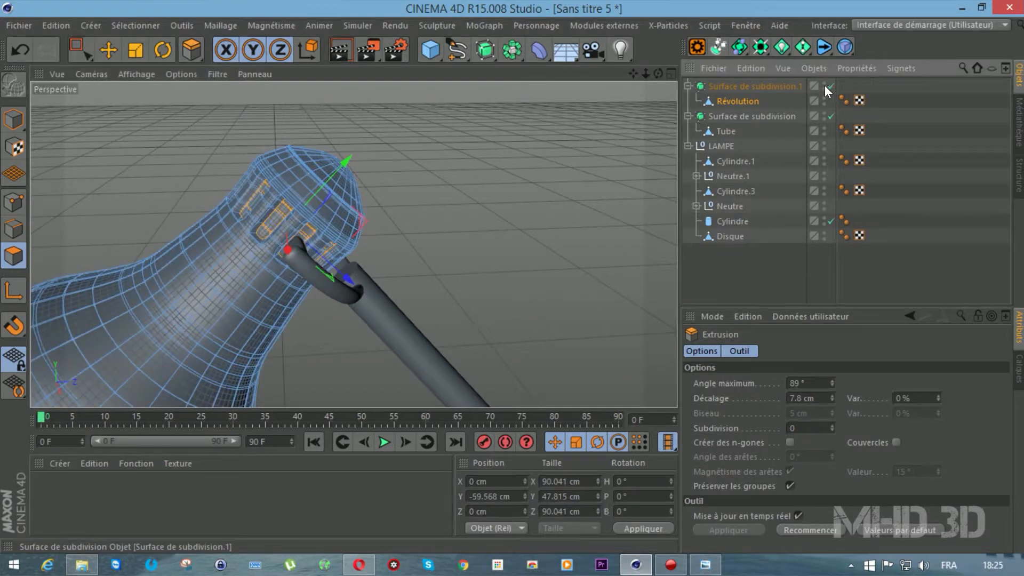
click(709, 264)
drag(639, 71, 613, 48)
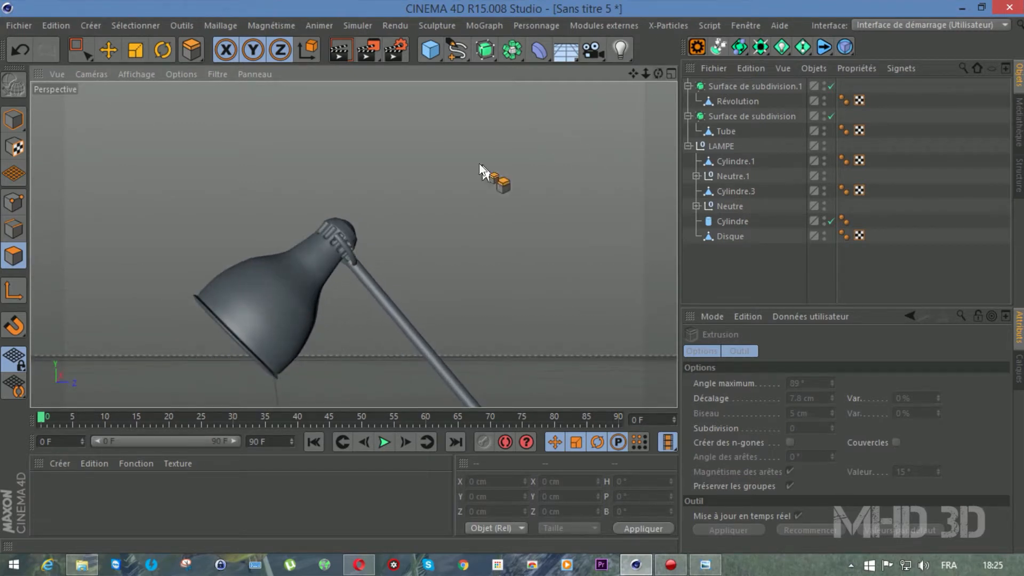
scroll(330, 254, up, 3)
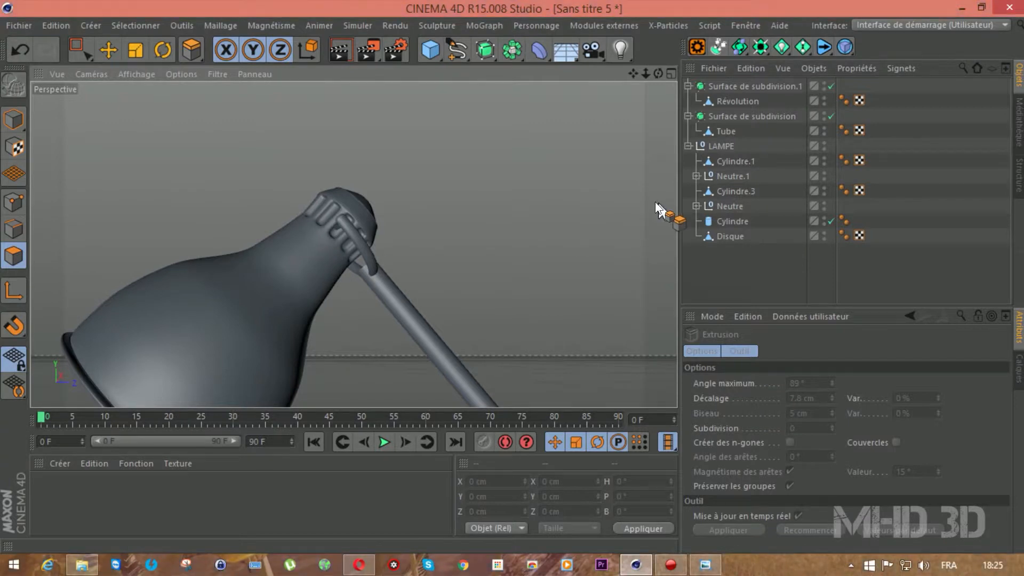
Undo the deselection, the subdivision reactivation and the extrusion of the neck strips.
click(18, 49)
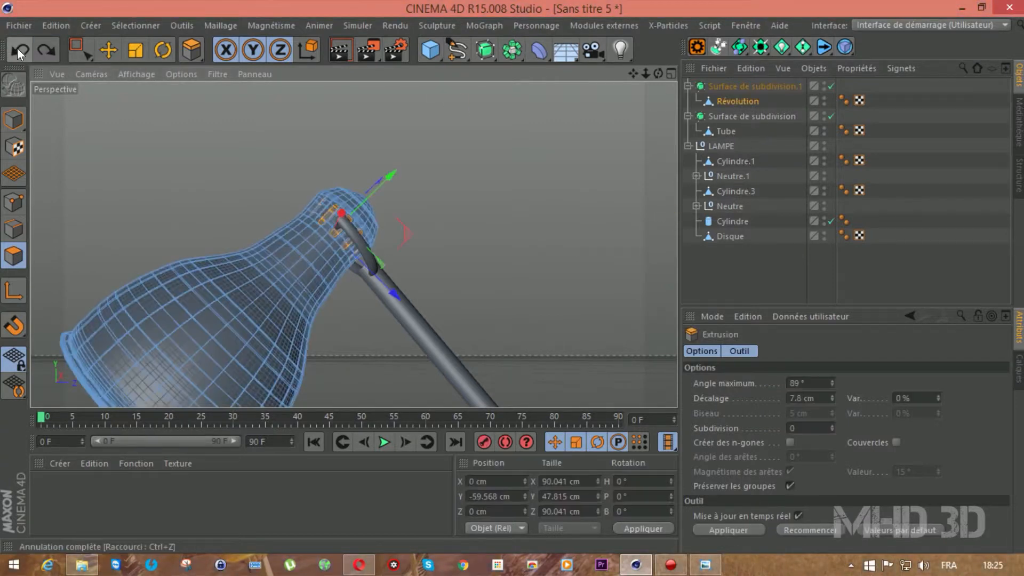
click(17, 48)
click(17, 48)
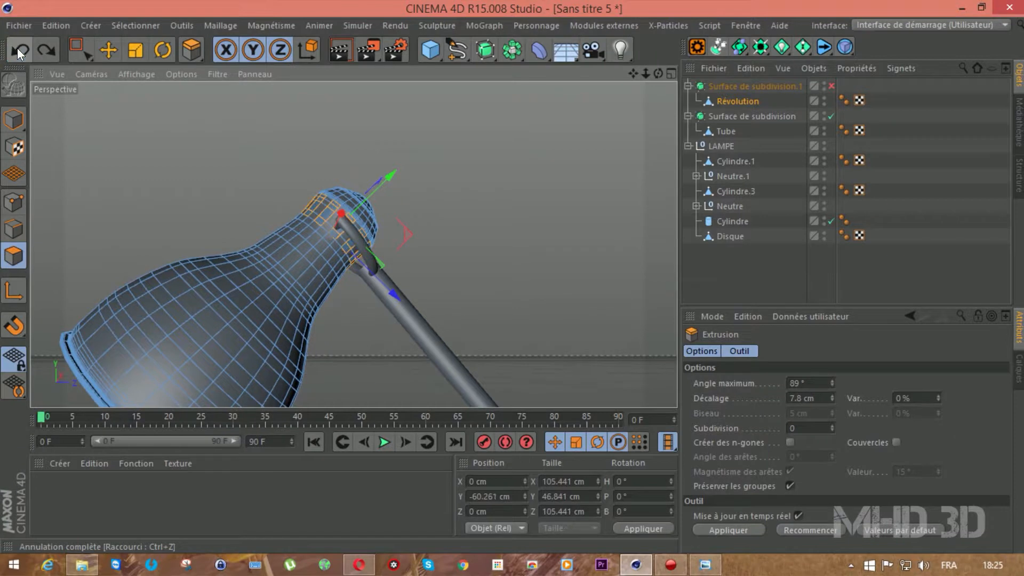
scroll(333, 275, up, 4)
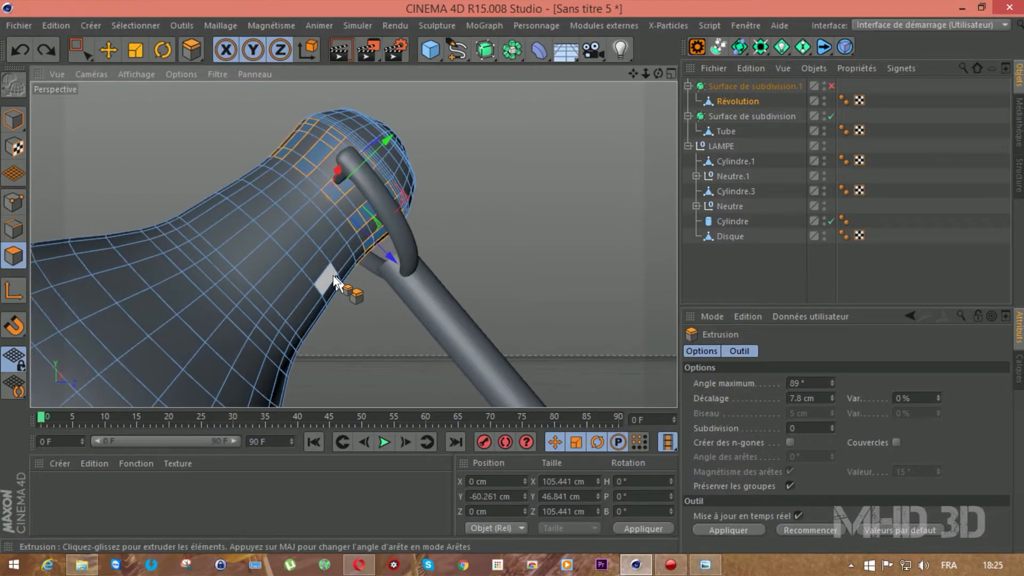
Shorten the selected slot strips on the exposed side of the neck by deselecting the topmost polygon of each strip.
drag(658, 73, 688, 80)
drag(353, 244, 488, 143)
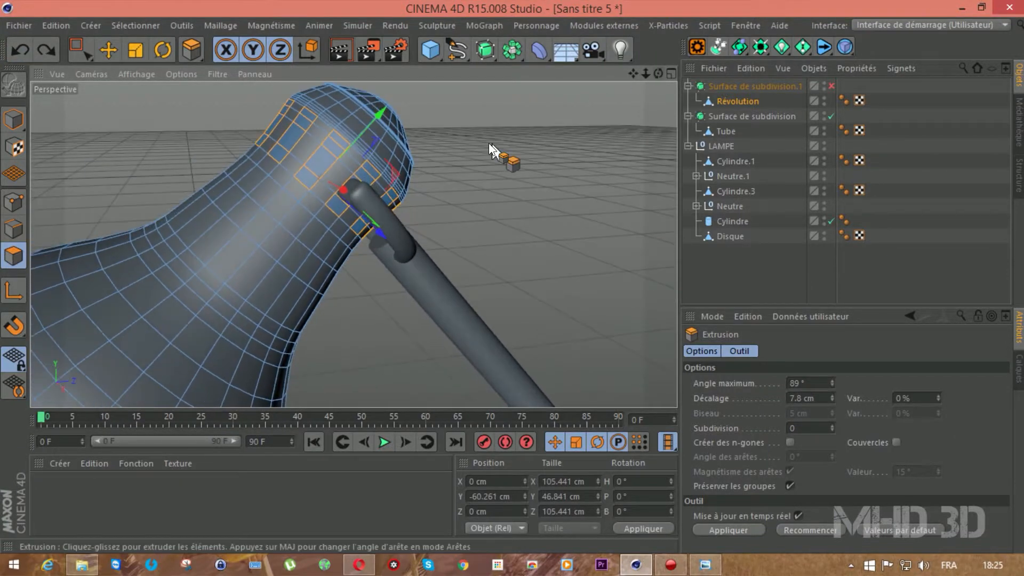
click(108, 48)
shift+click(292, 186)
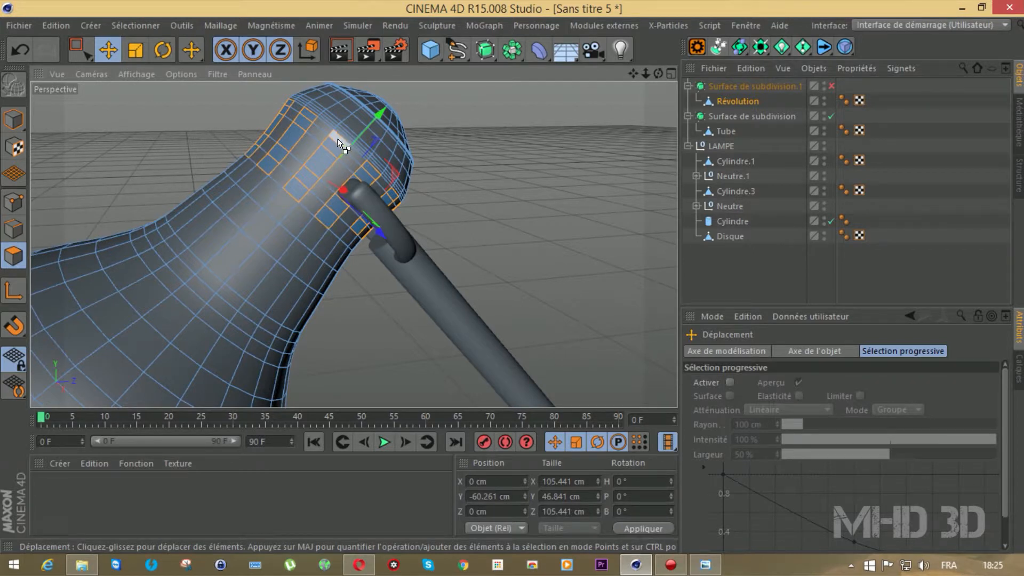
ctrl+click(309, 117)
ctrl+click(288, 101)
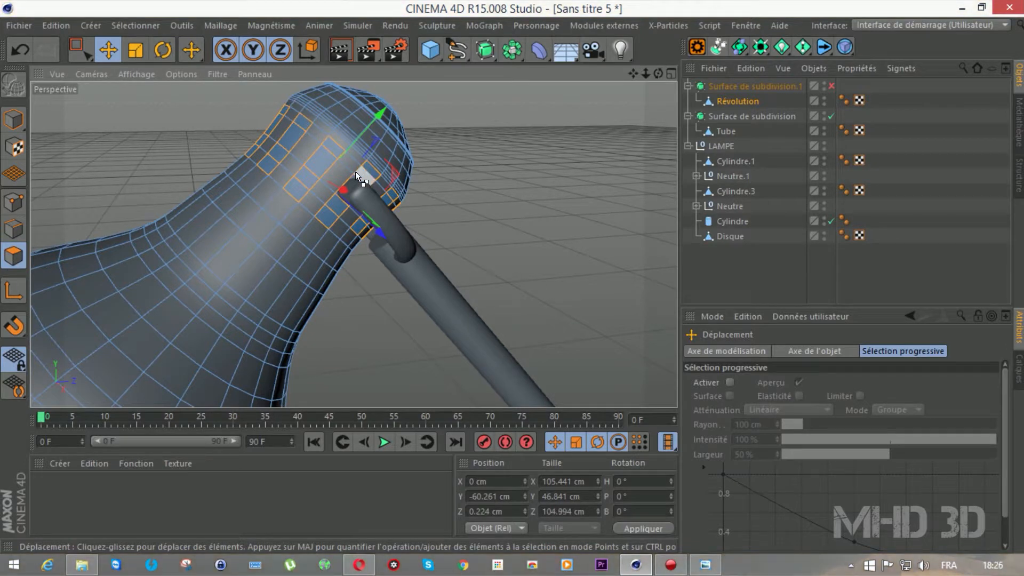
ctrl+click(367, 169)
Deselect the topmost polygon of the remaining slot strips around the neck, including those near the bracket.
drag(658, 73, 612, 97)
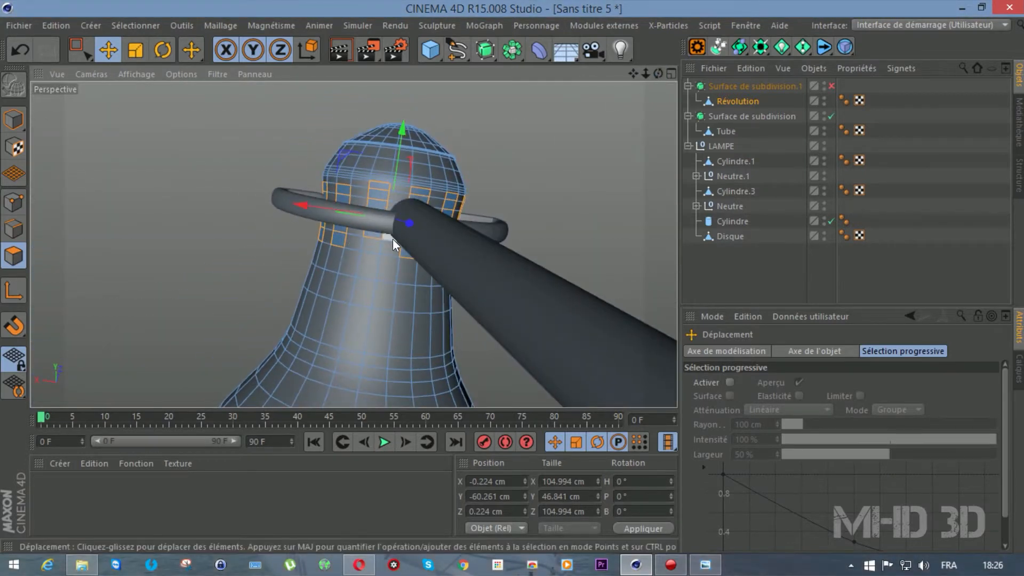
ctrl+click(417, 189)
drag(658, 74, 581, 80)
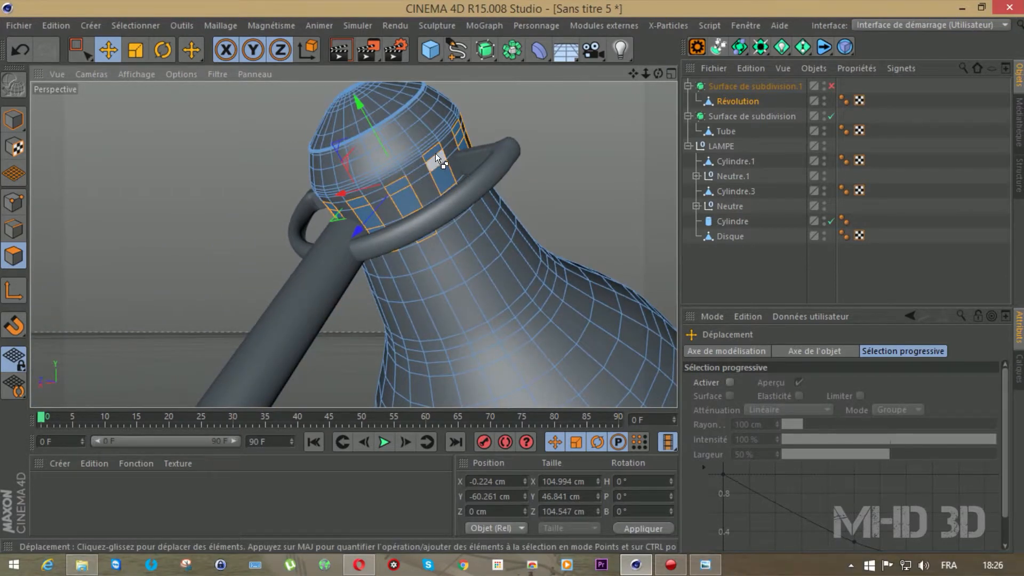
shift+click(458, 131)
drag(658, 75, 828, 102)
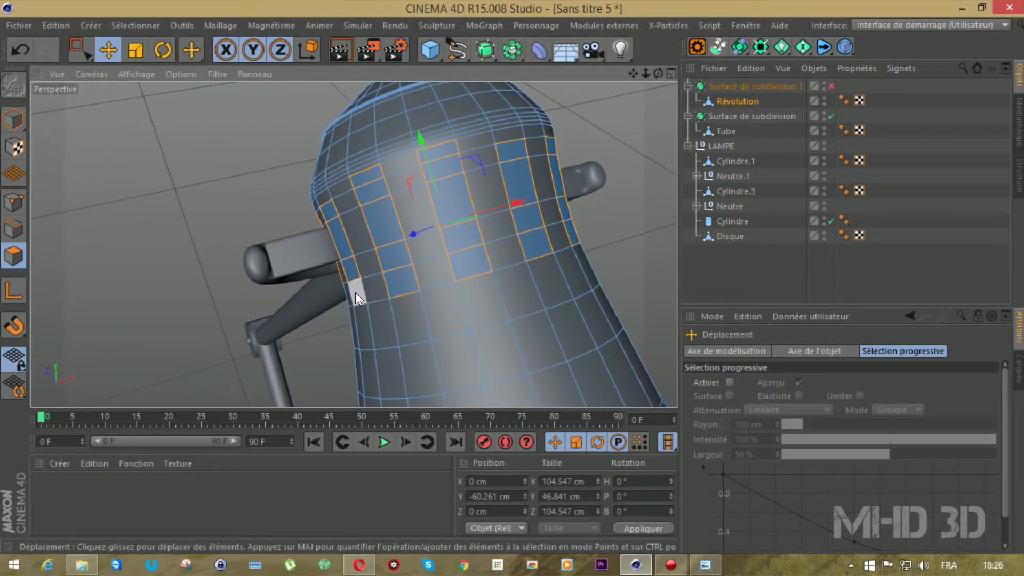
shift+click(438, 156)
drag(658, 74, 630, 20)
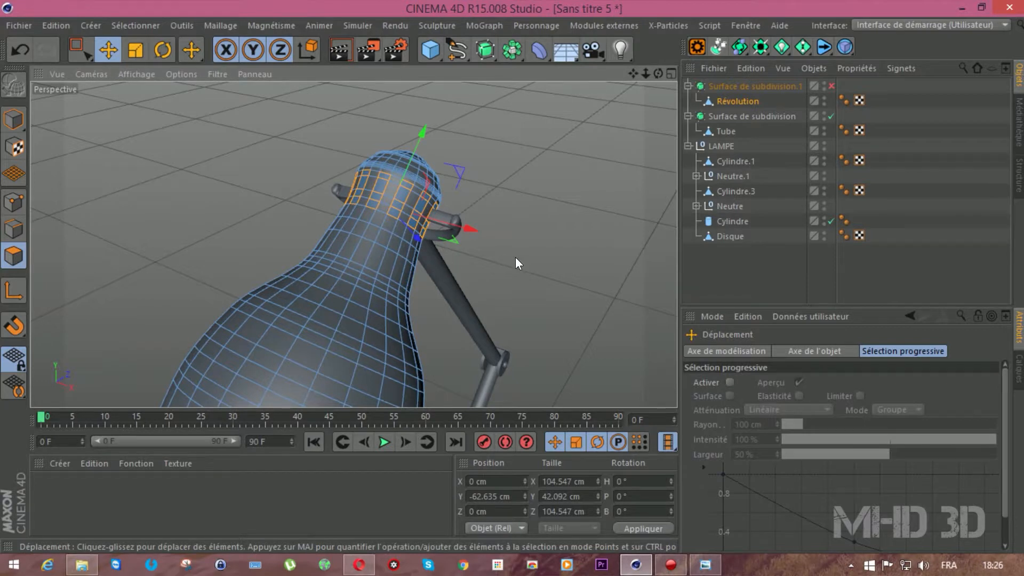
Extrude the shortened neck strips with an offset of 5.4 cm, re-enable the lampshade's subdivision surface and deselect everything.
key(d)
drag(569, 195, 539, 197)
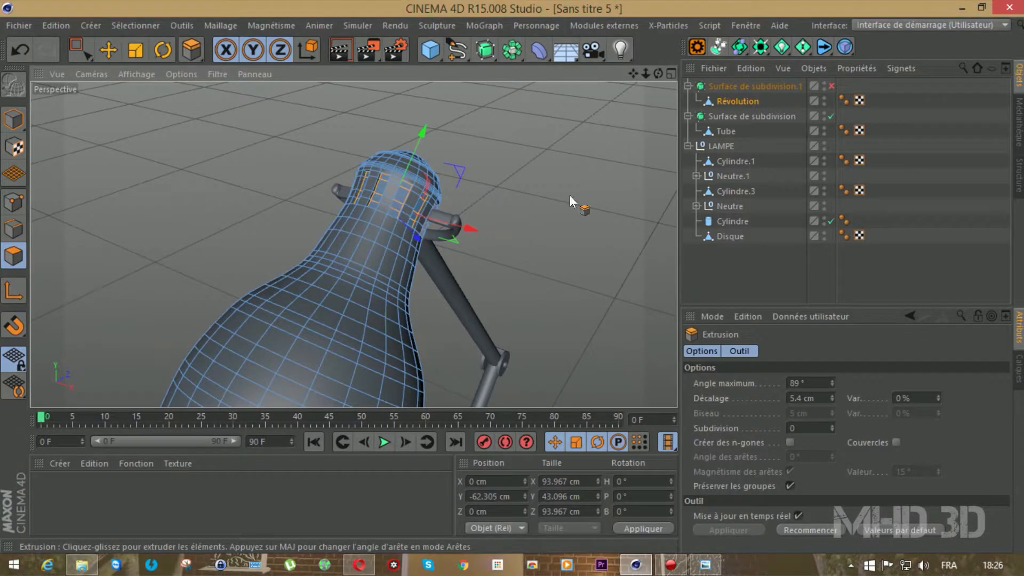
click(829, 85)
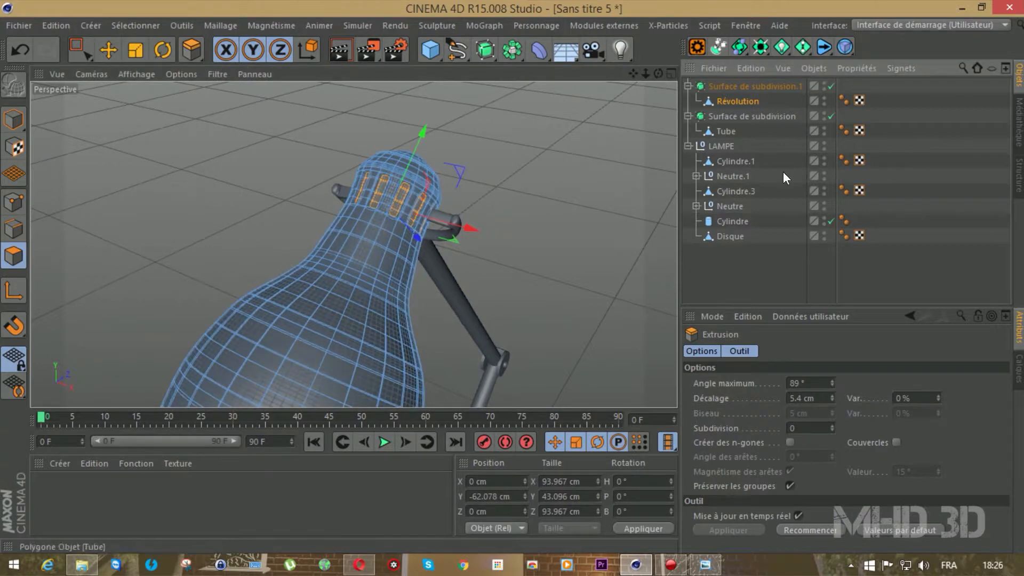
click(713, 258)
View the whole lamp and compare it with the reference photo of the desk lamp.
mouse_move(658, 73)
mouse_down()
mouse_move(353, 244)
mouse_move(659, 74)
mouse_move(633, 78)
mouse_move(636, 107)
mouse_move(642, 70)
mouse_move(642, 84)
mouse_up()
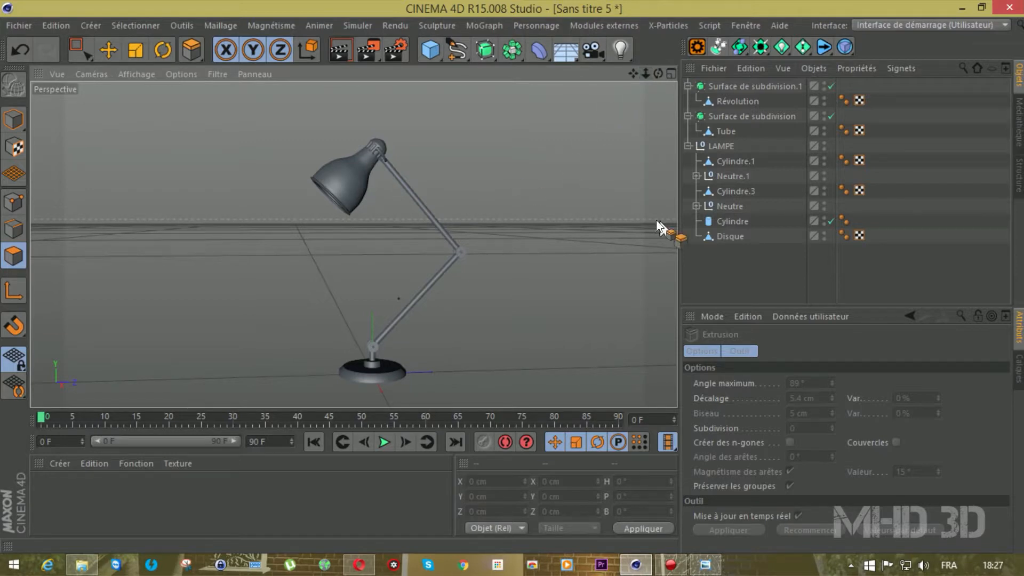
click(705, 565)
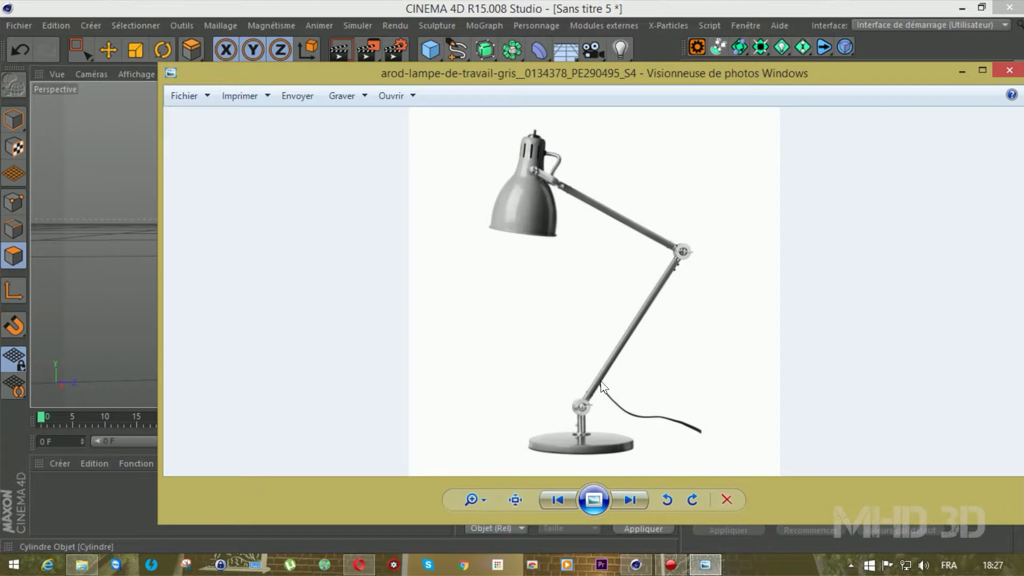
click(609, 60)
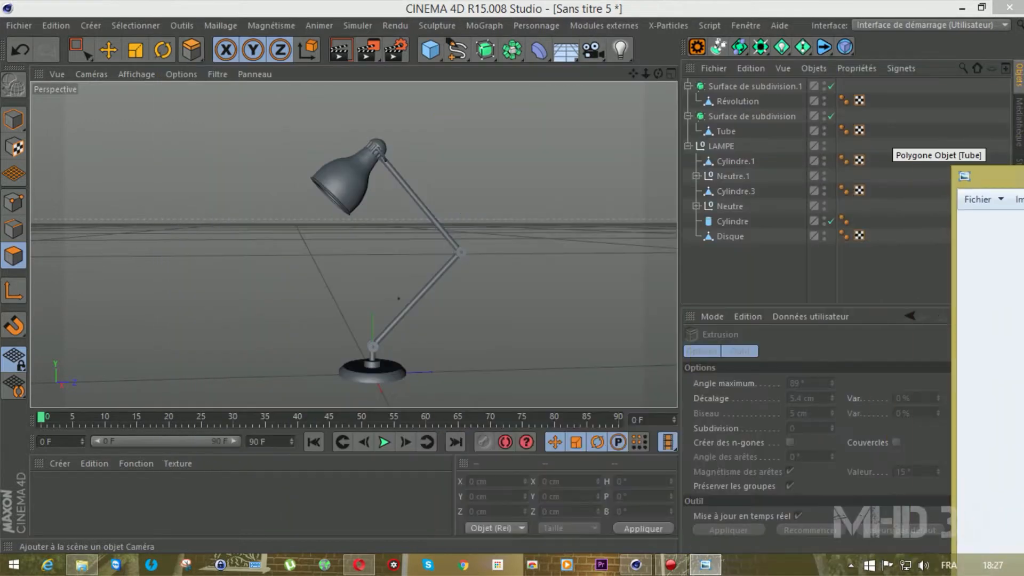
drag(620, 49, 496, 162)
drag(478, 115, 729, 206)
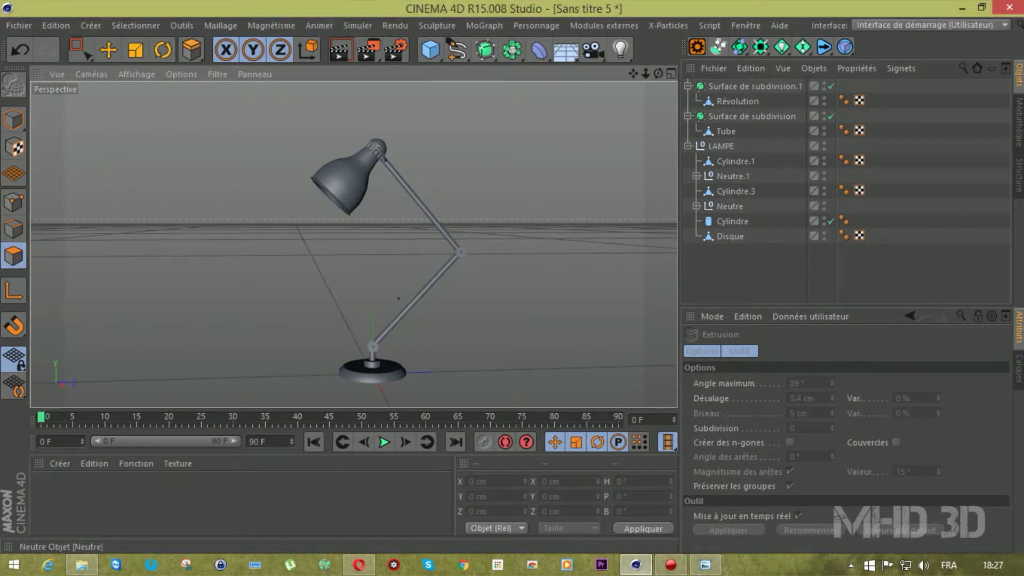
mouse_move(730, 206)
mouse_down()
mouse_move(869, 198)
mouse_move(578, 252)
mouse_move(326, 143)
mouse_move(183, 114)
mouse_move(99, 55)
mouse_up()
key(F4)
key(F1)
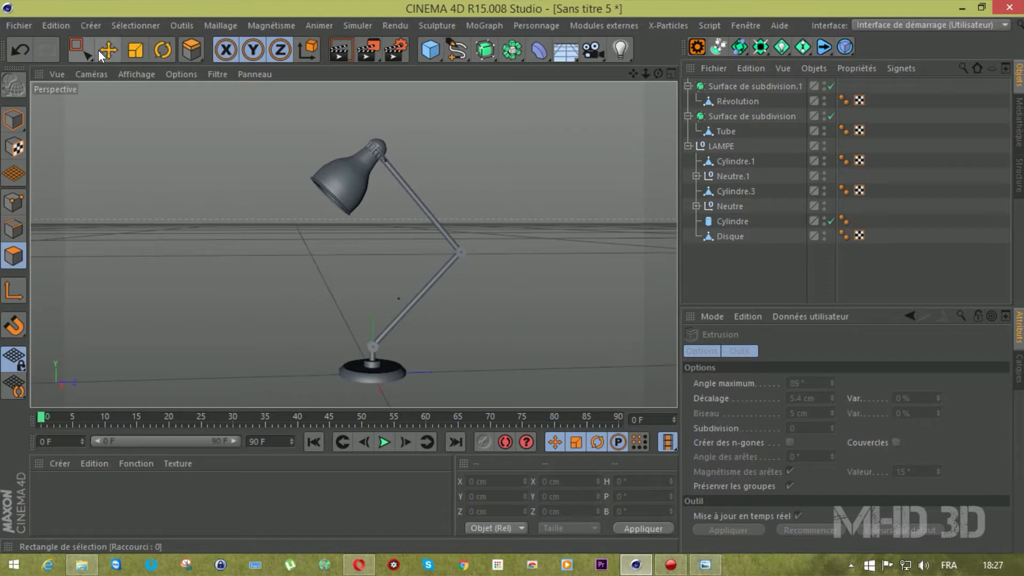
Save the scene as lampe.c4d and switch to the front view.
click(101, 53)
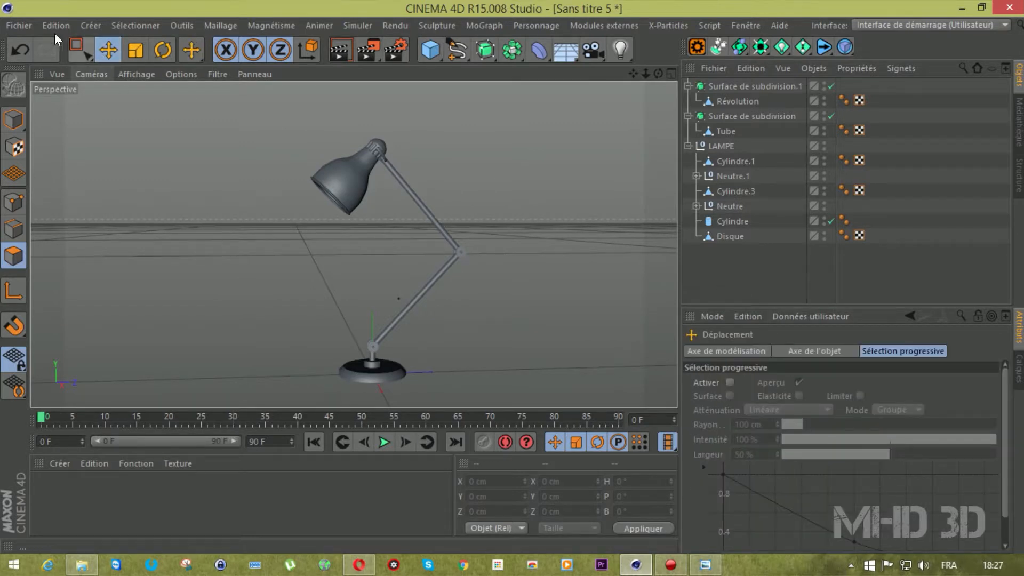
click(25, 24)
click(43, 149)
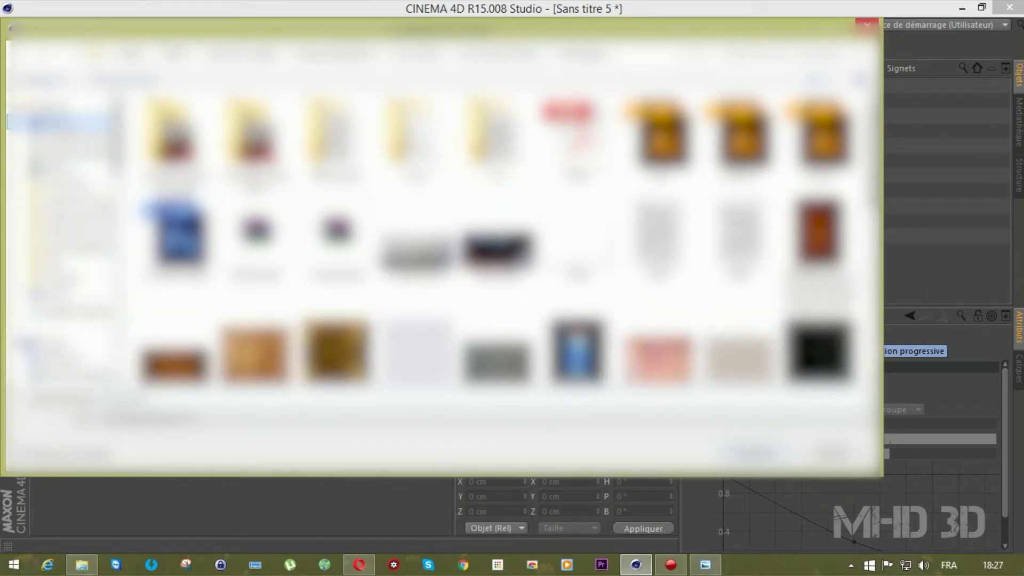
click(58, 128)
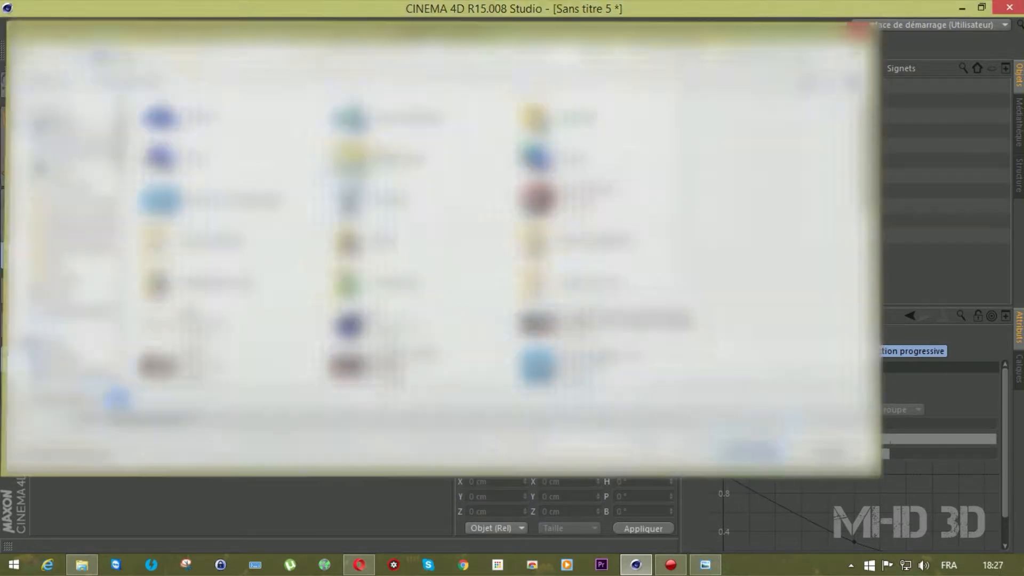
click(748, 449)
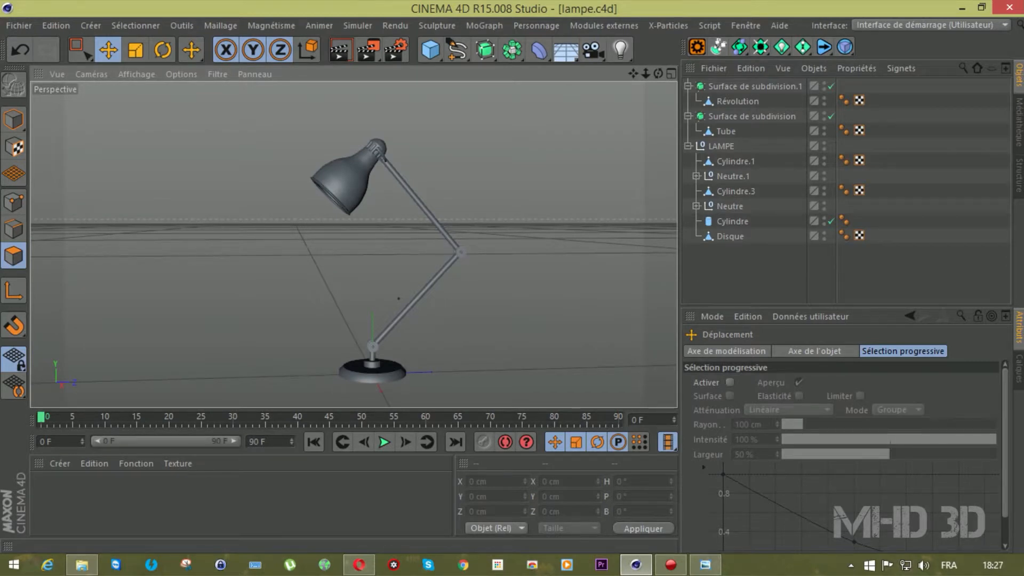
key(F4)
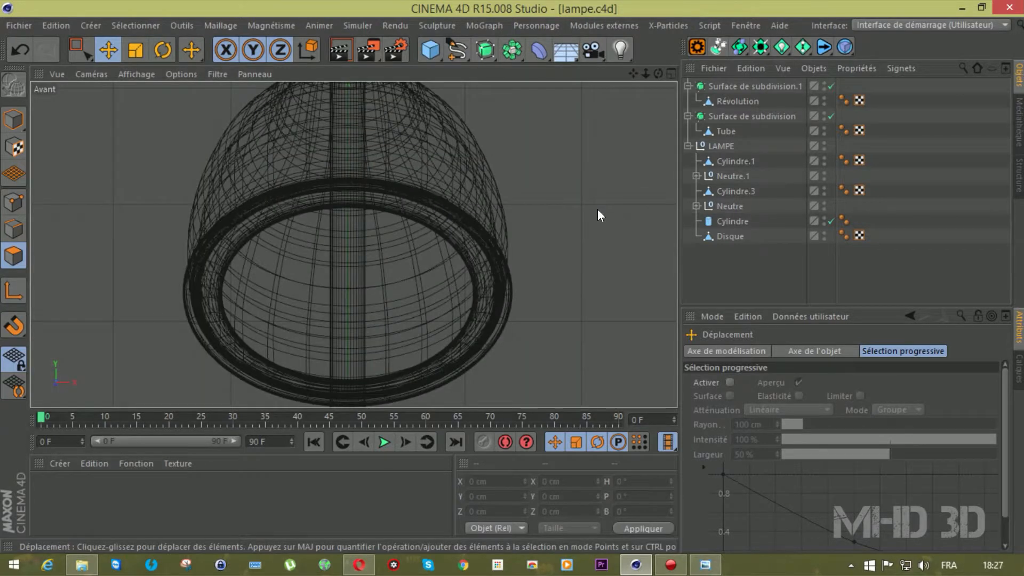
Try to group a partial selection of the lamp objects under a null and undo the grouping.
drag(752, 280, 742, 85)
right_click(743, 86)
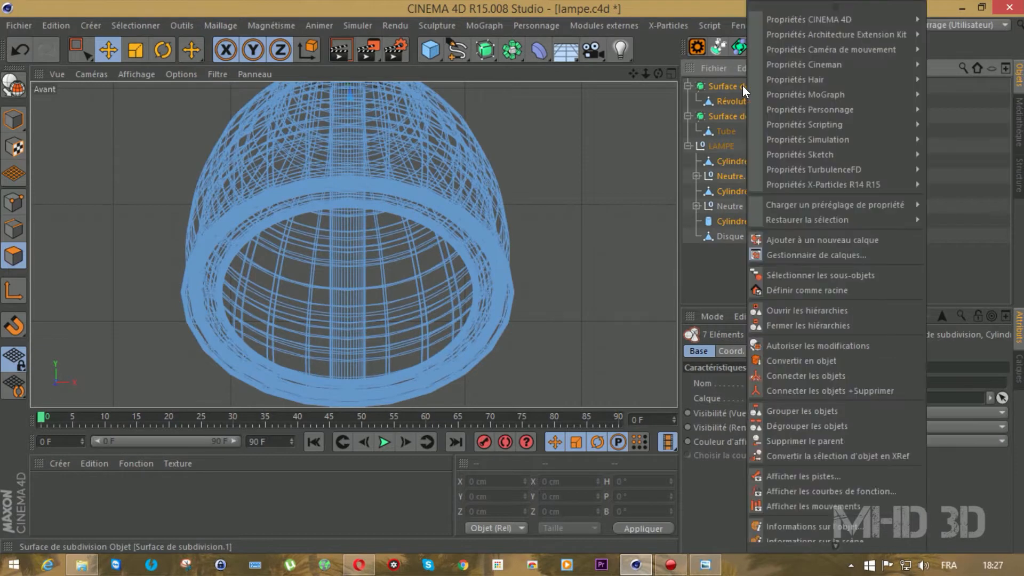
click(773, 411)
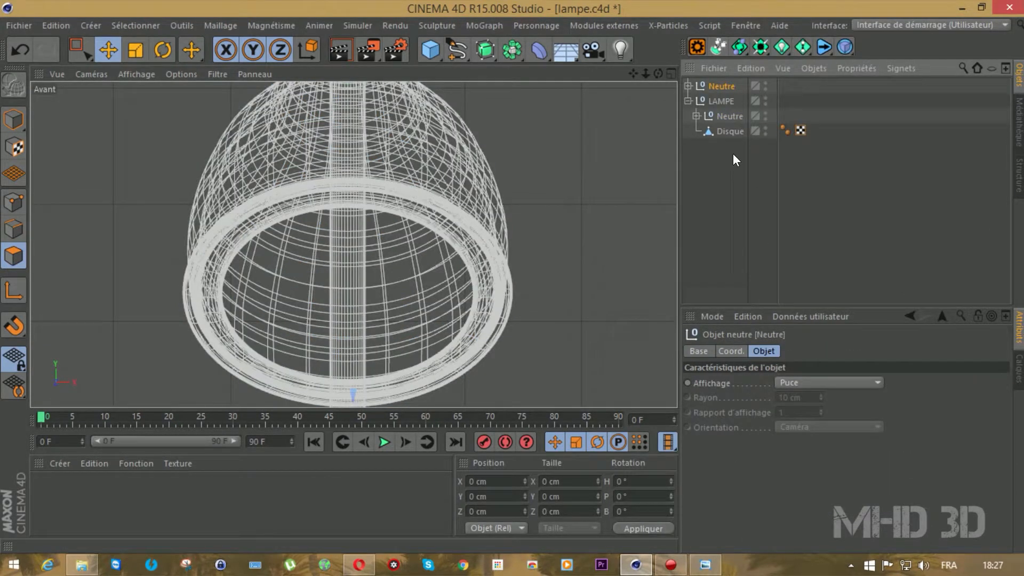
click(20, 50)
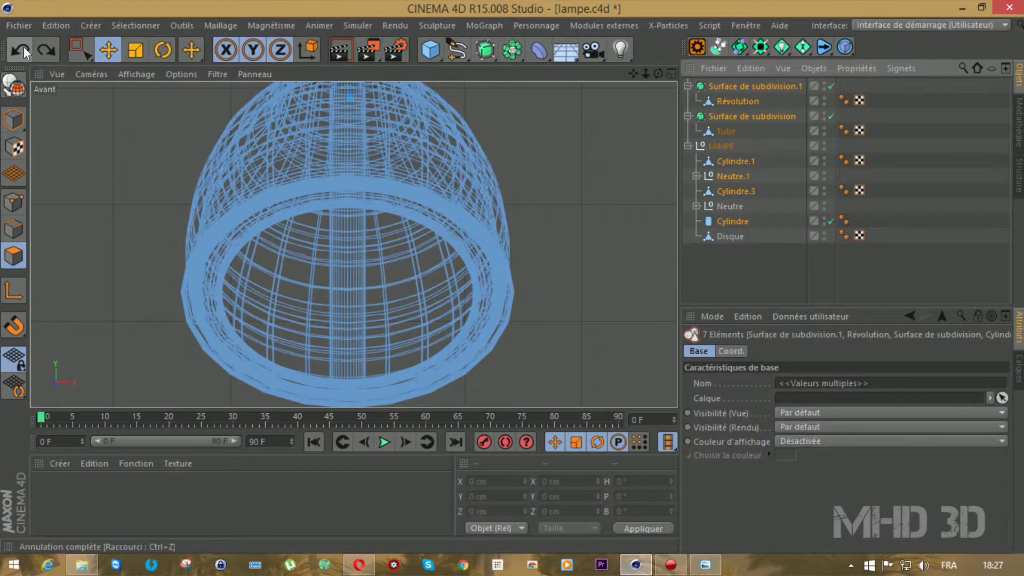
Group all scene objects under one null and name it lampe.
click(722, 278)
drag(959, 272, 684, 77)
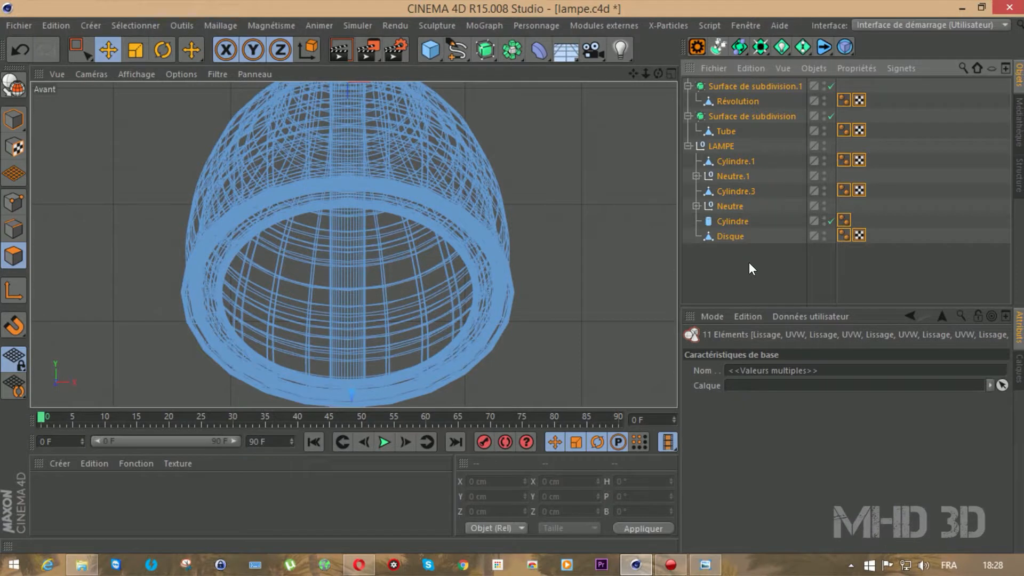
key(alt+g)
double_click(725, 87)
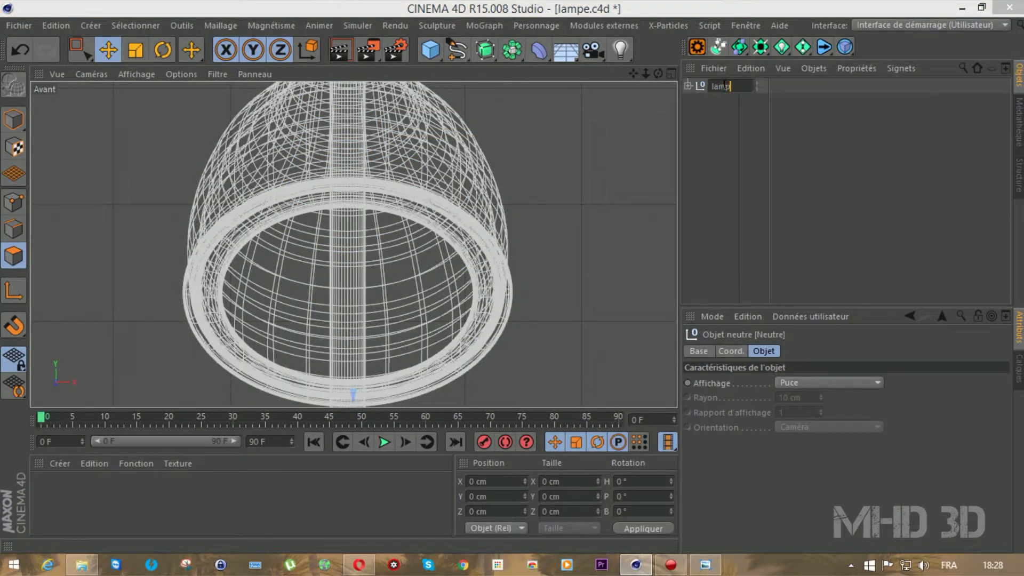
key(Return)
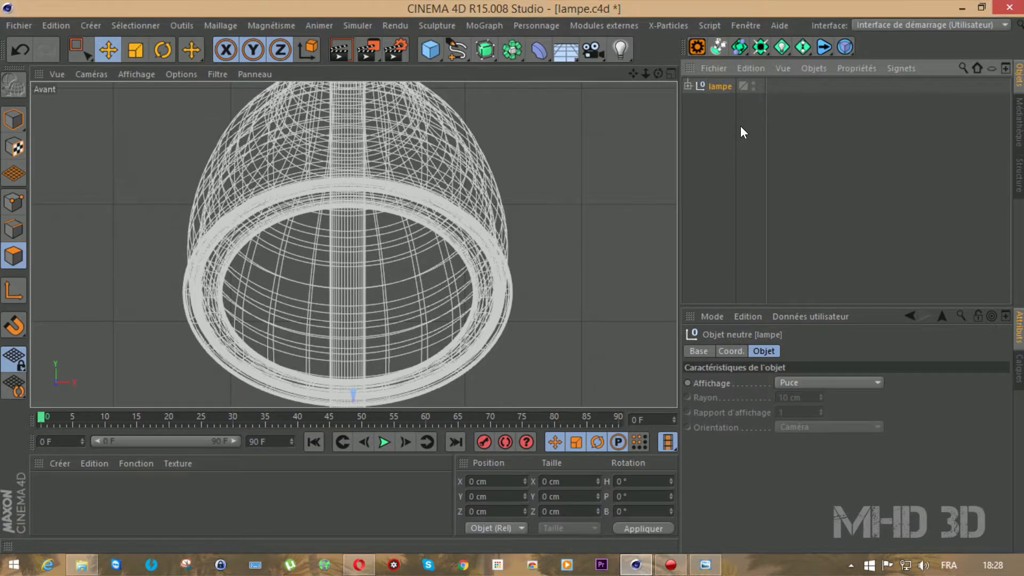
Hide the lampe group in both the editor and the render, and deselect it.
double_click(753, 84)
click(752, 90)
drag(644, 73, 710, 124)
click(716, 138)
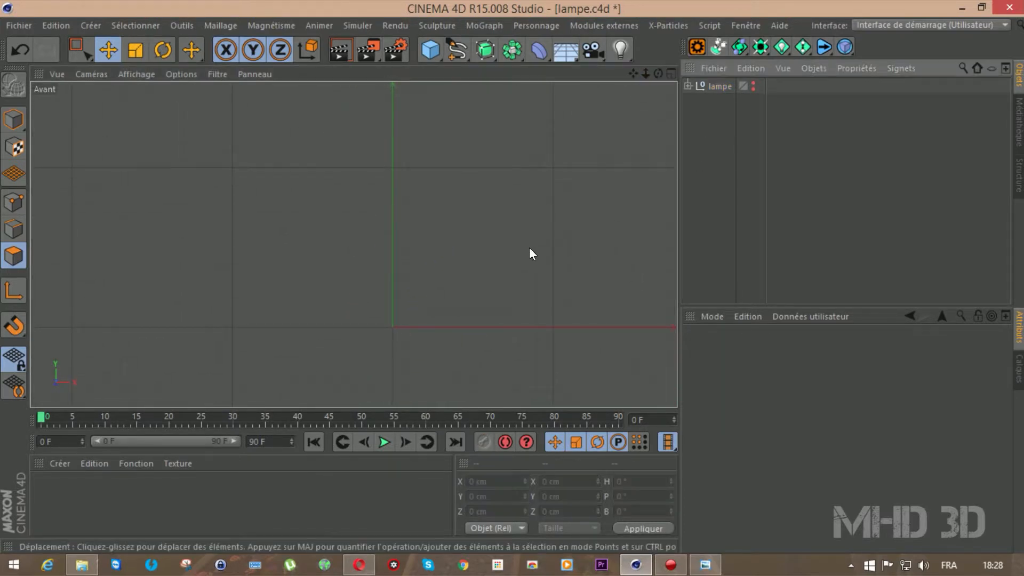
Display the light bulb reference image as the background of the front view.
scroll(529, 247, up, 2)
drag(1021, 262, 361, 280)
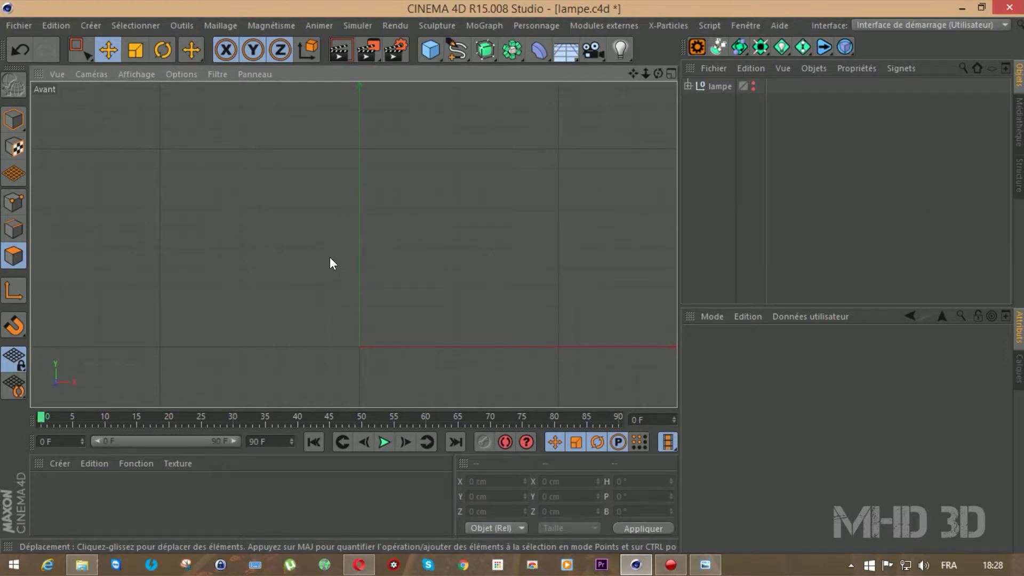
click(171, 74)
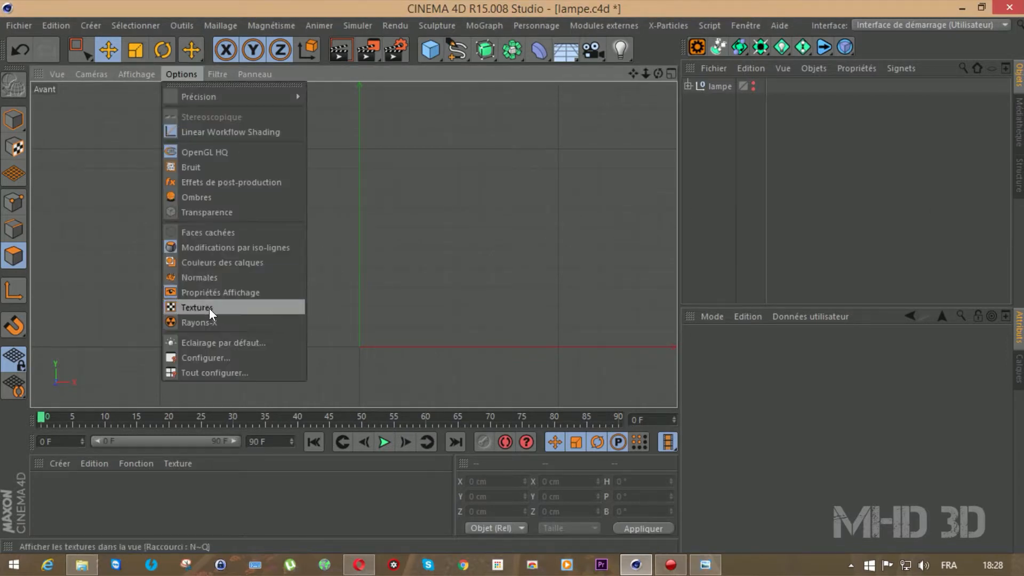
click(215, 358)
click(798, 395)
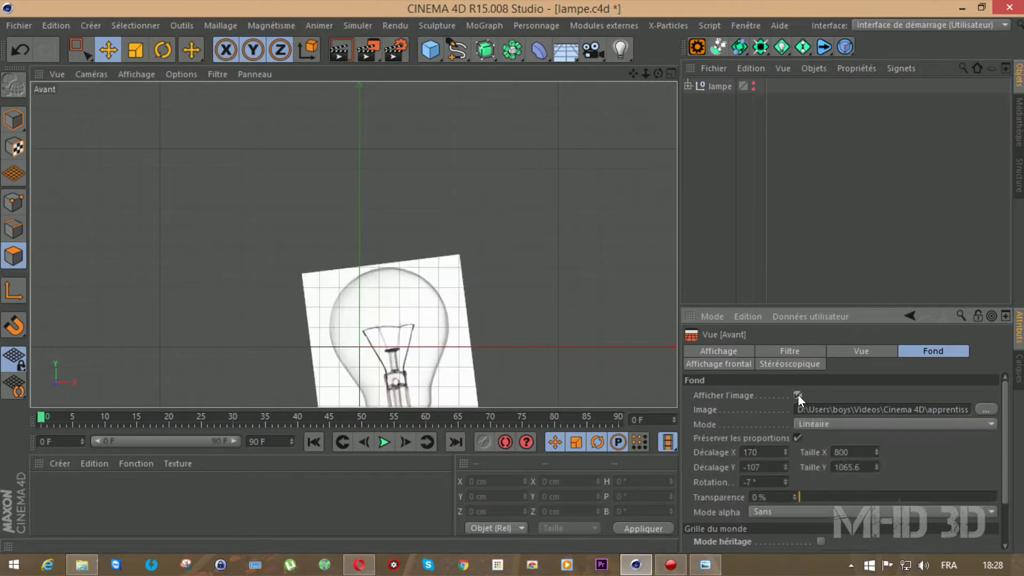
Set the background image's X offset, Y offset and rotation to 0.
click(750, 451)
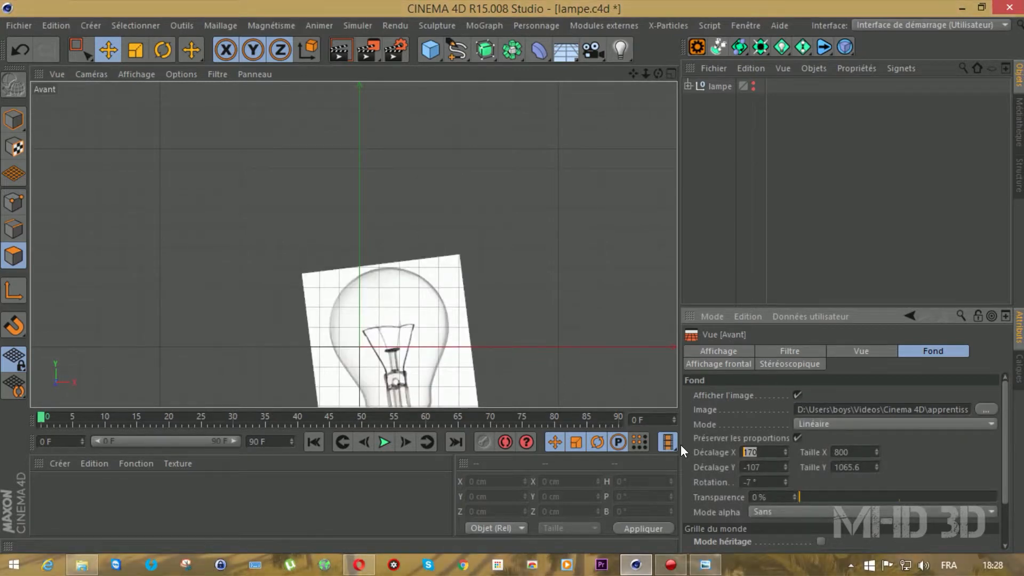
text(0)
key(Return)
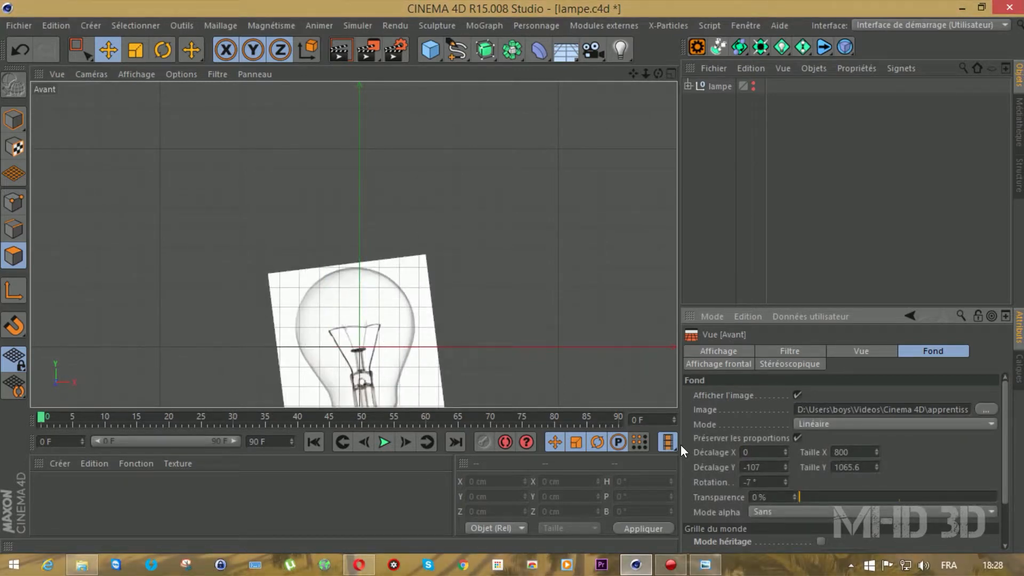
click(759, 464)
text(0)
key(Return)
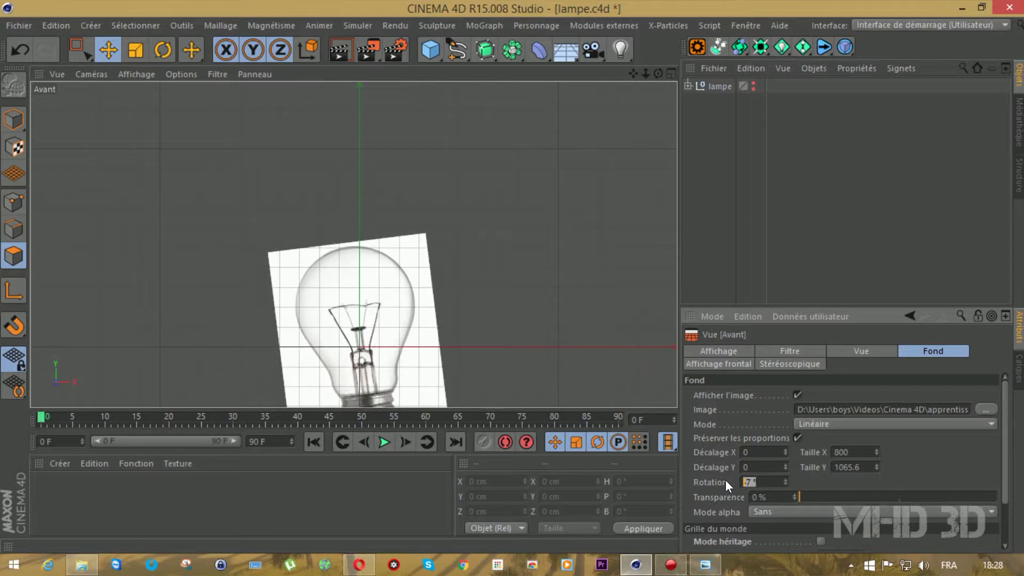
text(0)
key(Return)
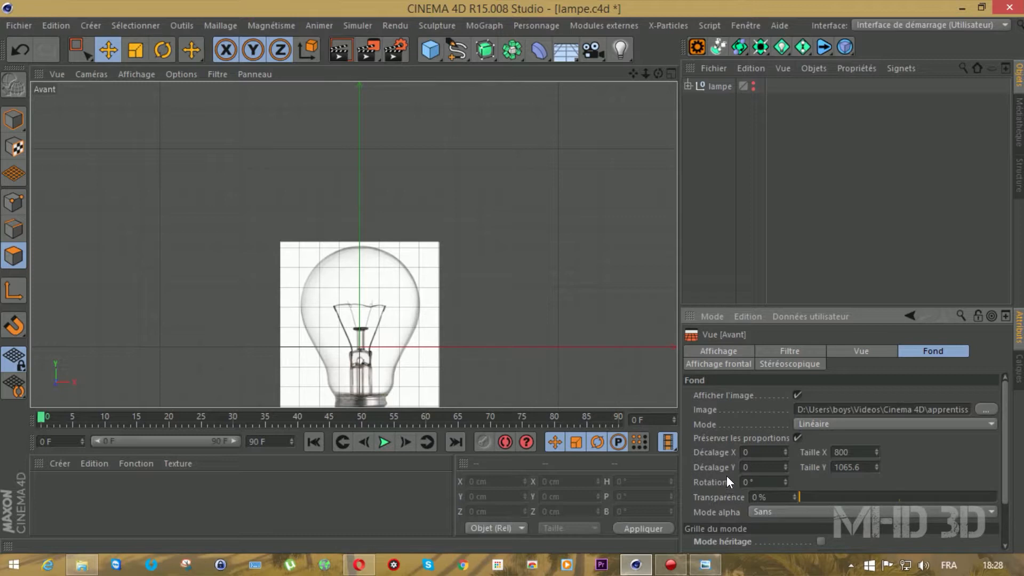
Set the background image's Y offset to 511 so the bulb's base rests on the horizontal axis.
drag(780, 464, 781, 406)
scroll(431, 328, up, 3)
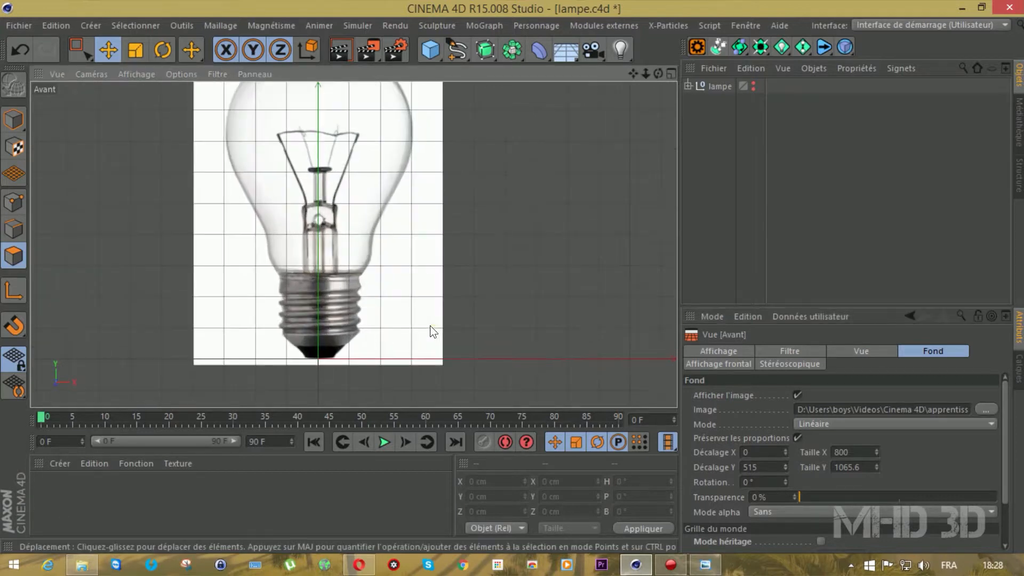
click(782, 468)
click(782, 468)
click(782, 468)
click(782, 468)
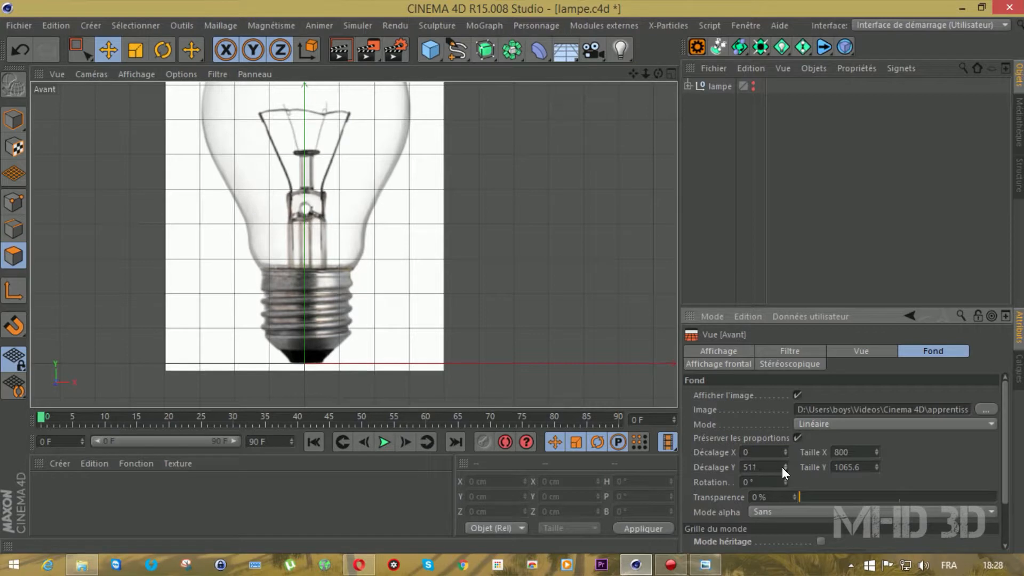
Set the background image's X offset to -7 so the bulb is centred on the vertical axis.
click(784, 449)
click(784, 450)
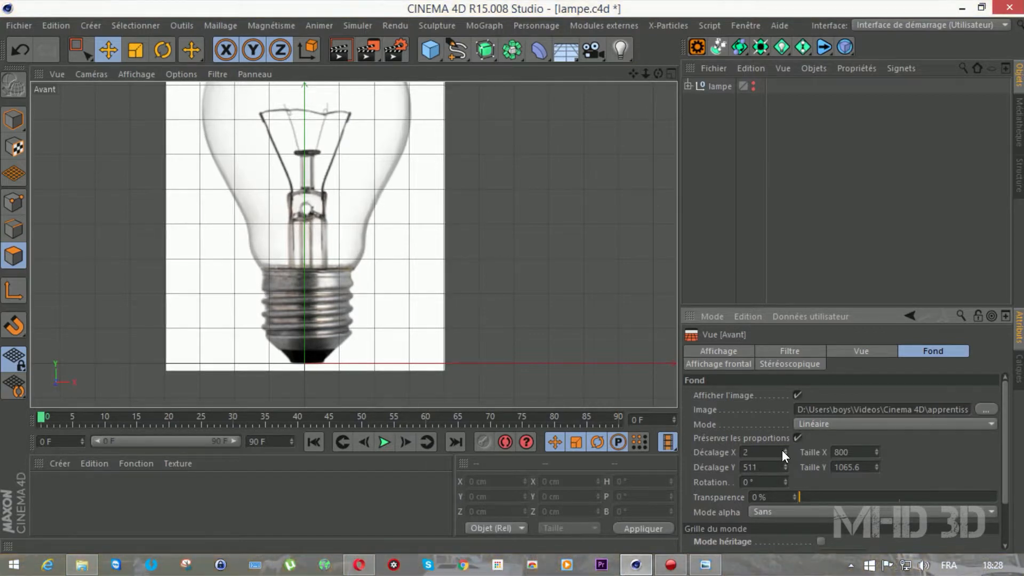
click(784, 454)
click(784, 454)
click(783, 454)
click(783, 454)
click(784, 454)
click(783, 454)
click(784, 454)
click(783, 453)
click(784, 454)
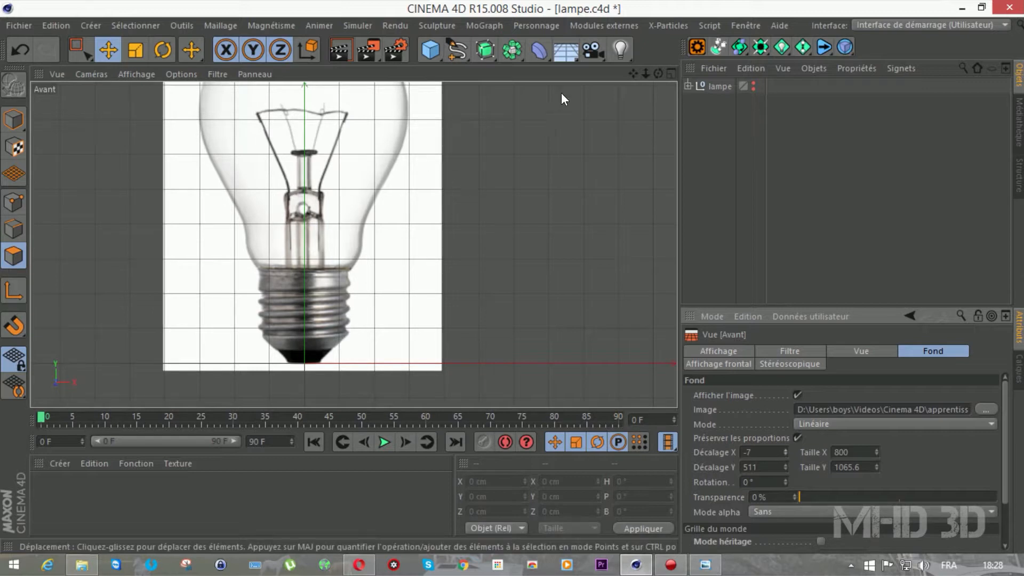
Choose the Cubic spline tool and set the front view's background image transparency to 86%.
mouse_move(632, 73)
mouse_down()
mouse_move(667, 91)
mouse_move(679, 113)
mouse_move(694, 53)
mouse_move(610, 75)
mouse_move(636, 91)
mouse_up()
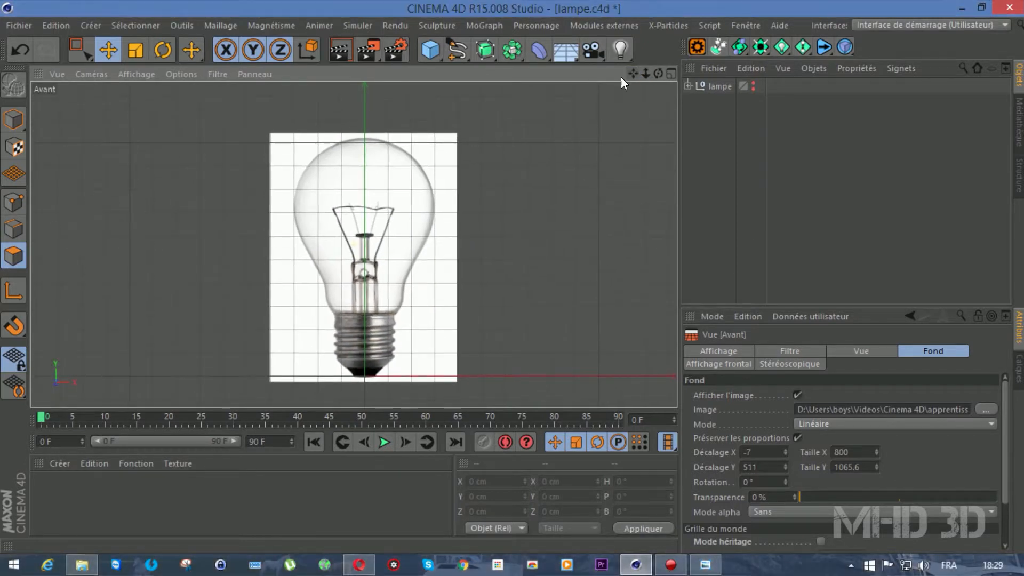
click(462, 57)
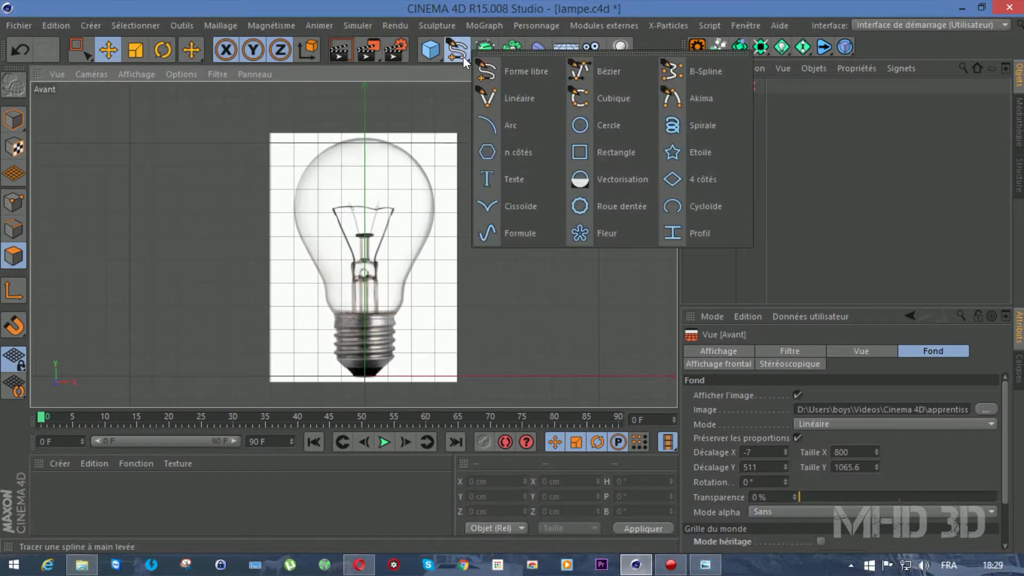
click(598, 98)
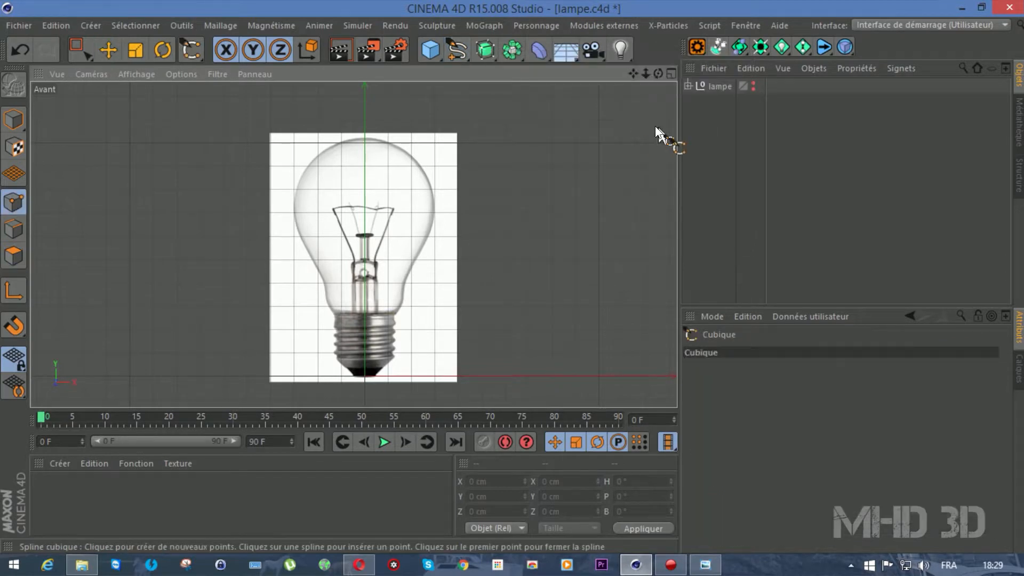
click(184, 73)
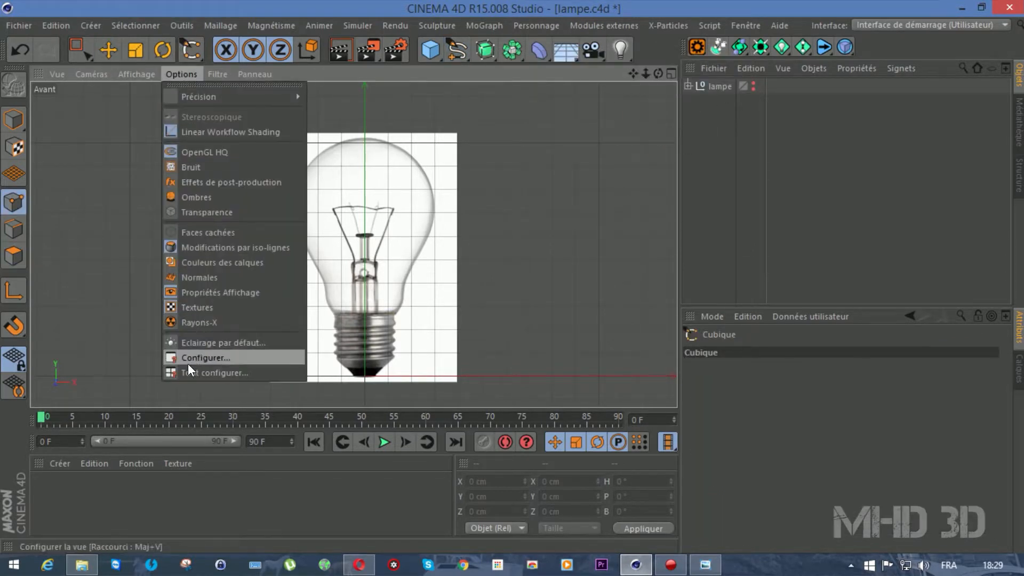
click(203, 358)
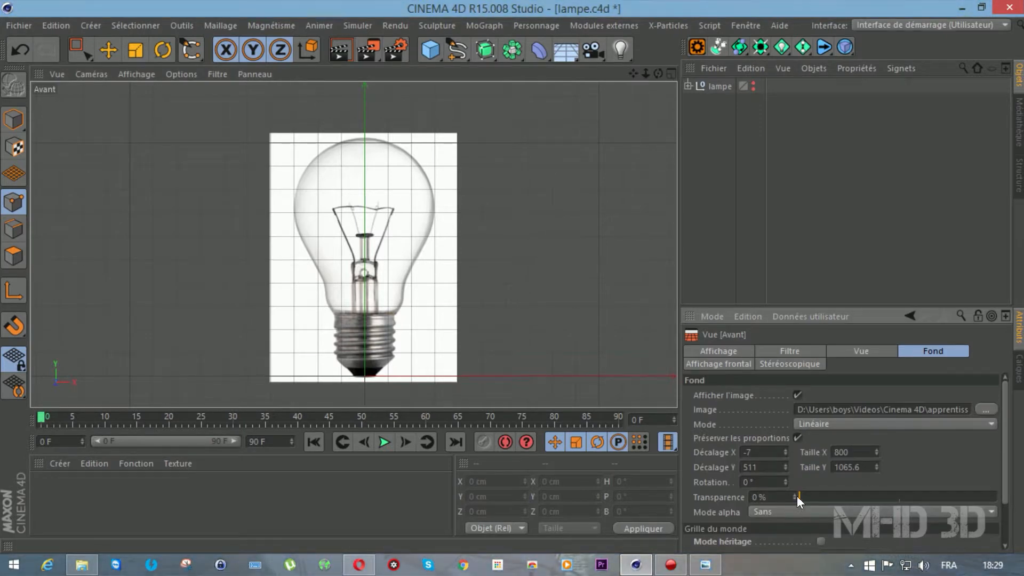
drag(794, 496, 964, 499)
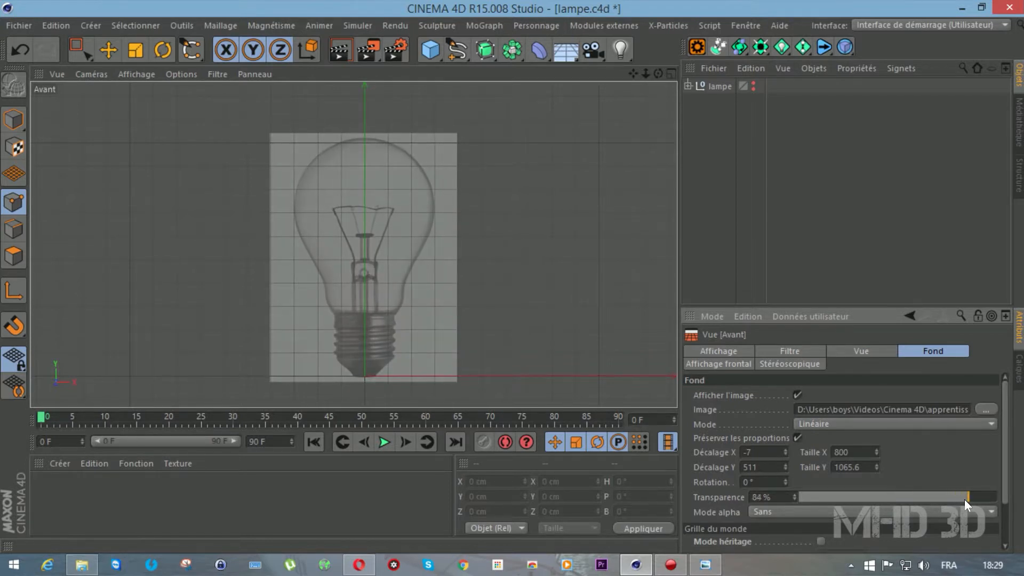
Start a cubic spline at the bulb's top on the vertical axis, with a second point at about X 50, Y 1020 cm.
scroll(397, 255, up, 3)
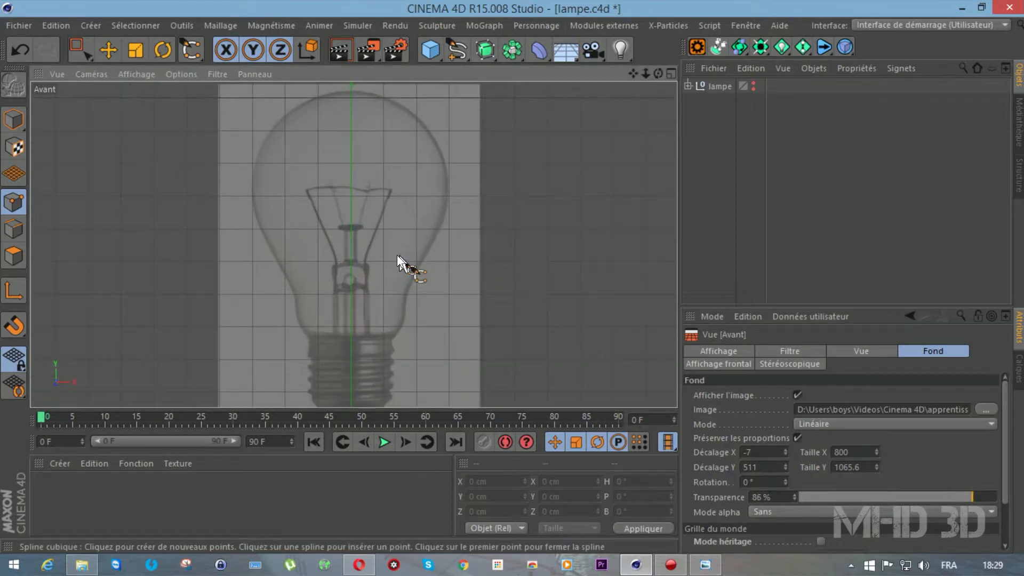
click(351, 91)
click(366, 90)
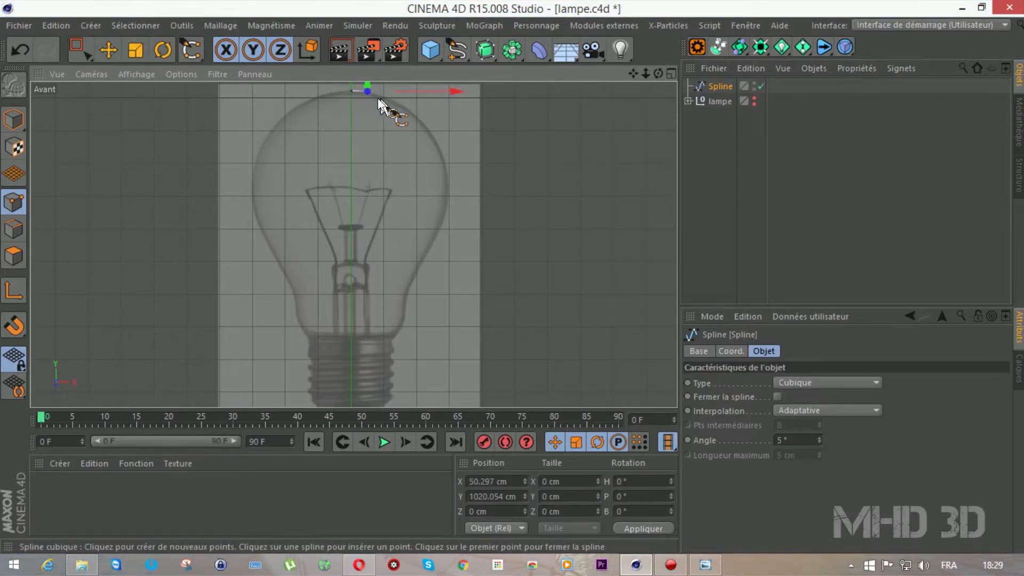
drag(383, 98, 401, 103)
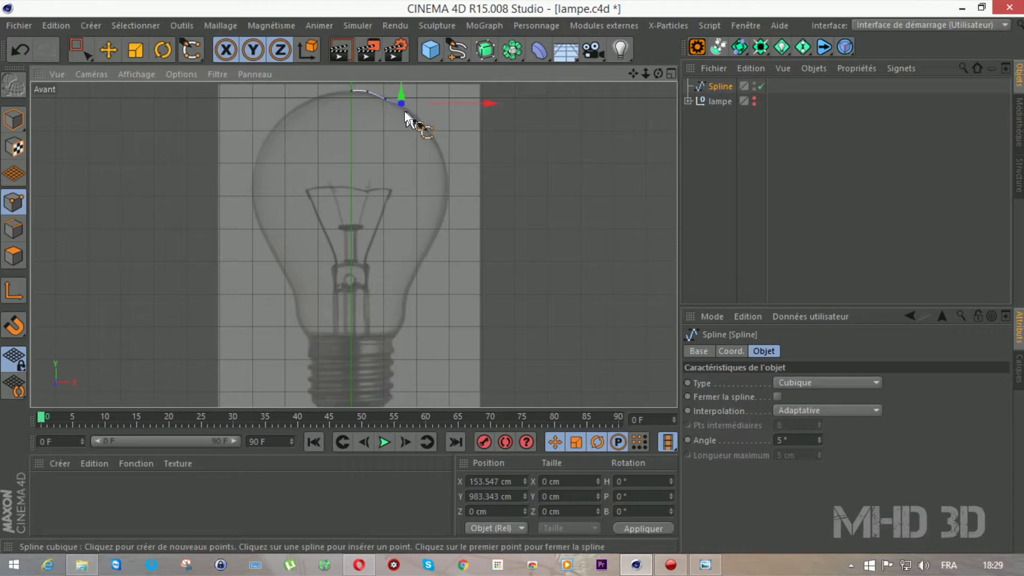
click(20, 50)
click(20, 49)
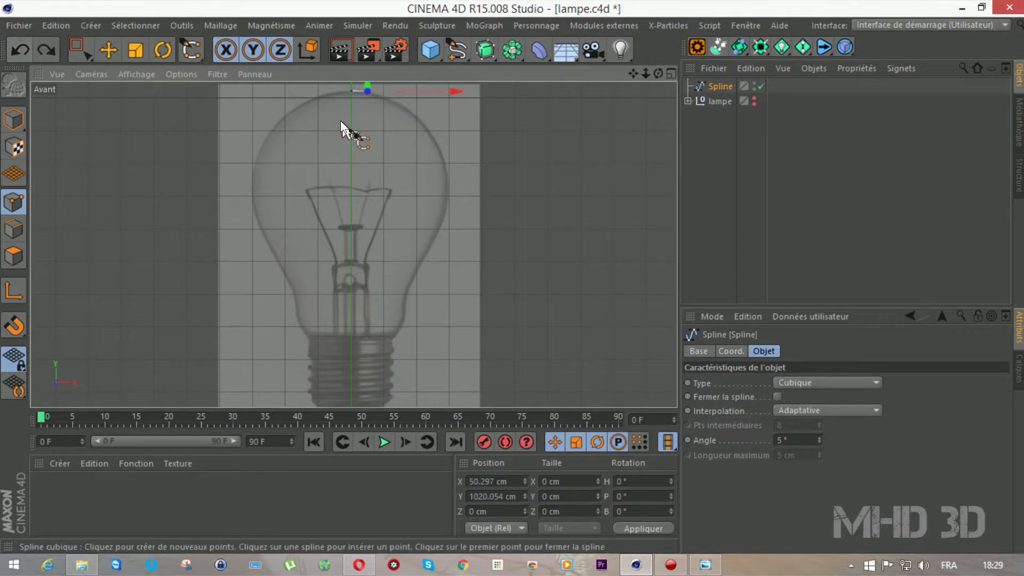
Trace the upper right outline of the glass with the spline, down to about X 293, Y 764 cm.
scroll(340, 120, up, 3)
drag(632, 73, 613, 163)
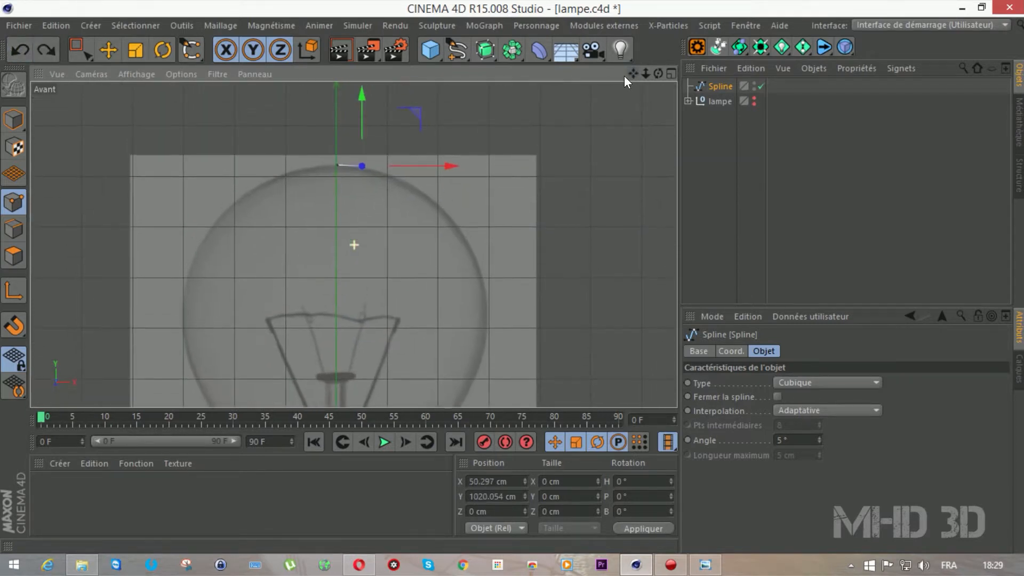
scroll(394, 178, up, 3)
click(371, 167)
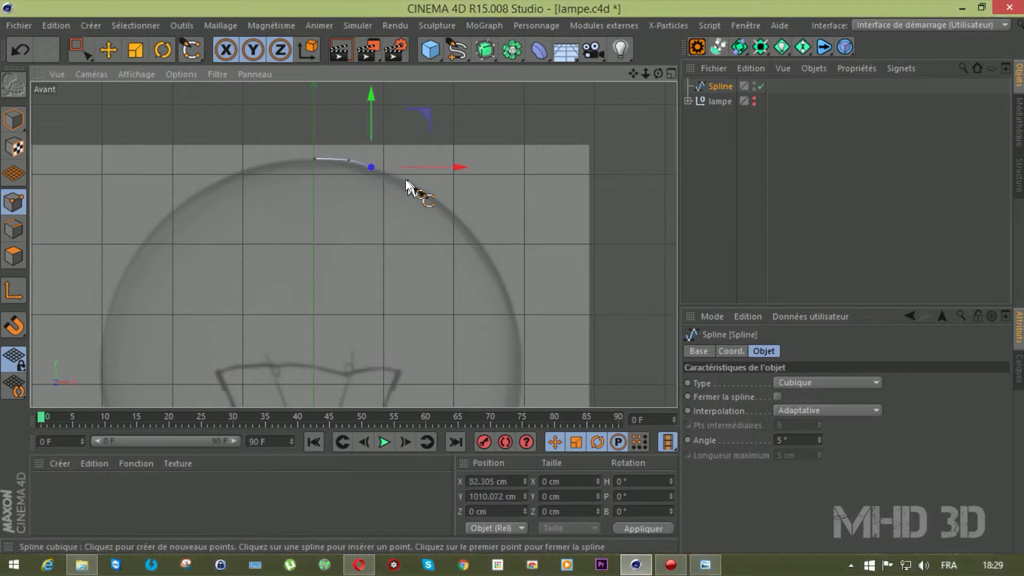
click(407, 183)
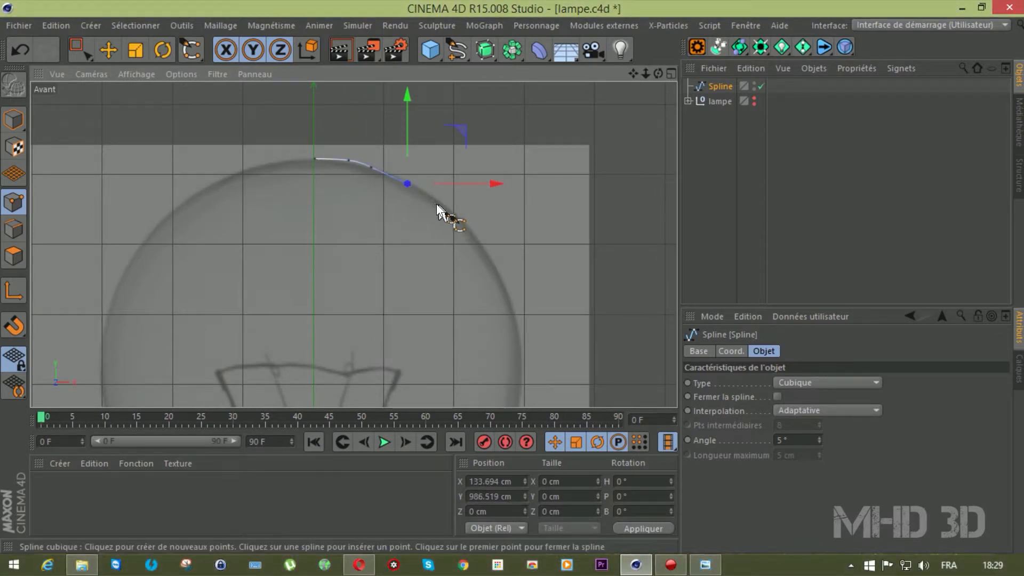
click(439, 203)
click(457, 221)
click(482, 248)
click(494, 266)
click(503, 286)
click(510, 307)
click(519, 340)
drag(633, 74, 354, 244)
drag(633, 74, 354, 247)
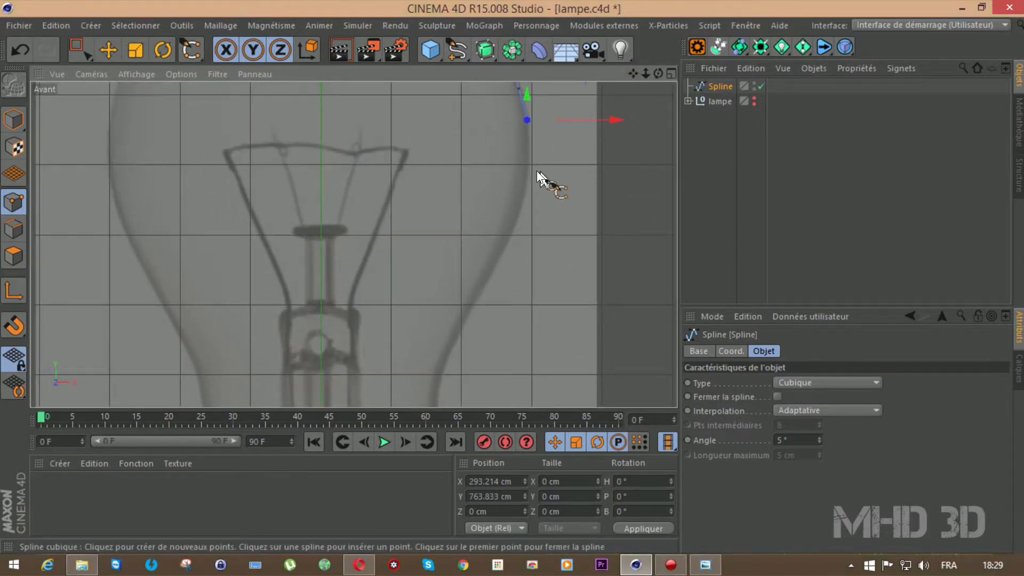
click(524, 162)
click(523, 187)
click(512, 216)
click(24, 51)
click(24, 52)
click(24, 51)
Continue the spline past the bulb's widest part and down its narrowing right side to about X 166, Y 383 cm.
click(526, 149)
click(525, 175)
click(522, 197)
click(514, 221)
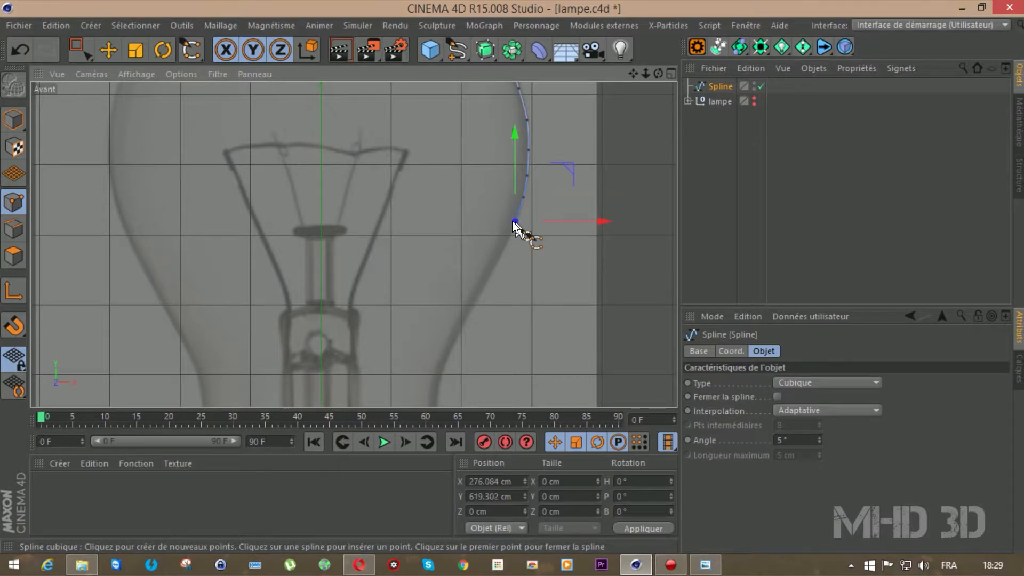
click(501, 246)
click(492, 268)
click(483, 290)
click(468, 312)
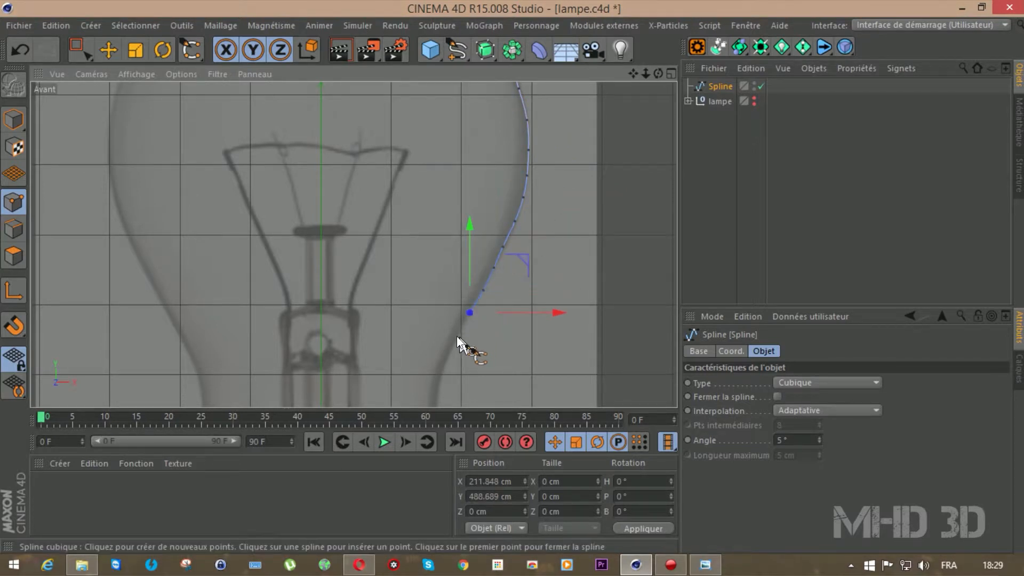
click(456, 337)
click(444, 364)
click(437, 386)
Trace the right side of the glass neck and the top thread of the screw base, to about X 126, Y 204 cm.
drag(634, 76, 674, 0)
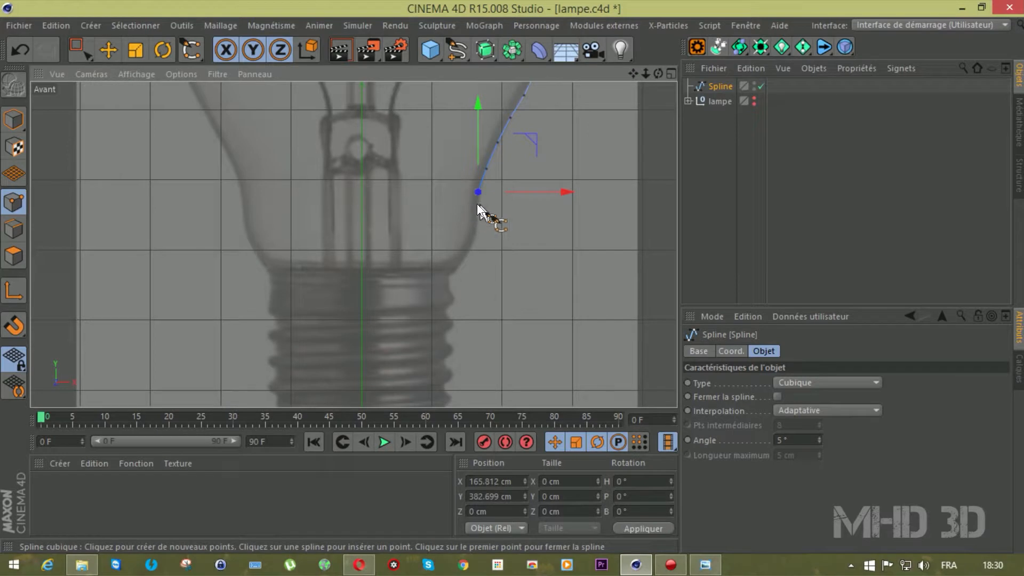
click(476, 225)
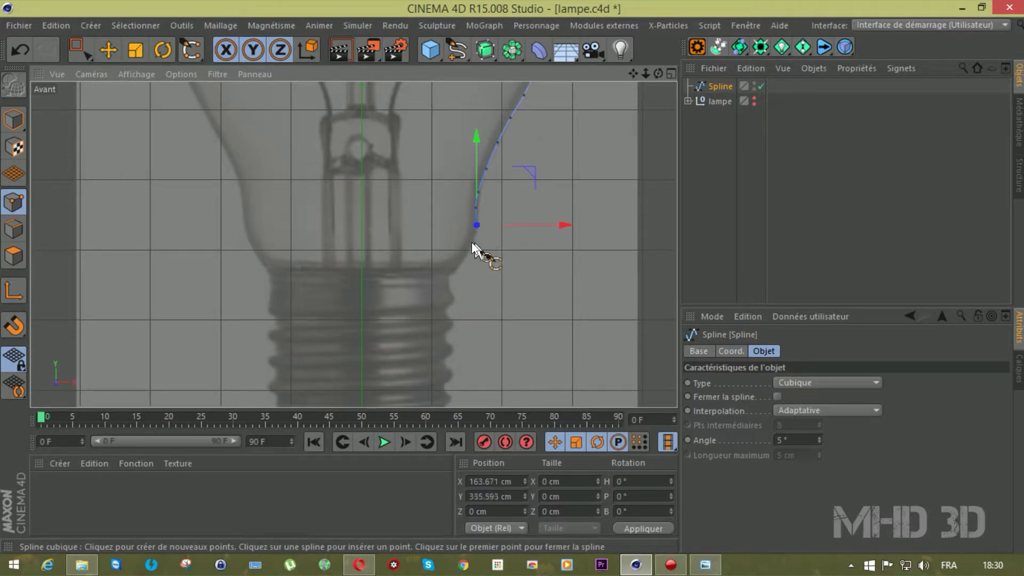
click(463, 258)
click(448, 276)
click(447, 288)
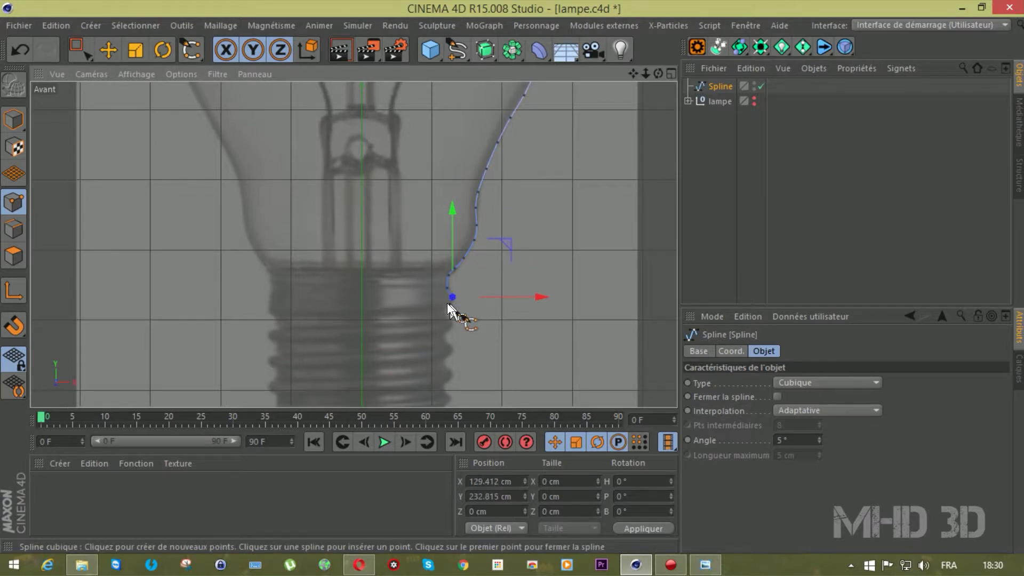
click(445, 303)
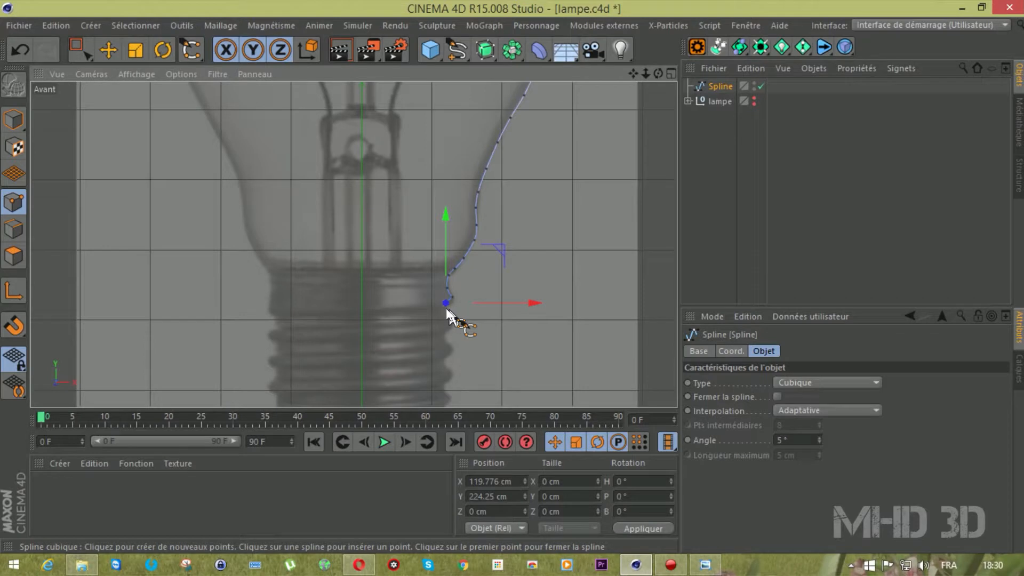
click(442, 310)
click(449, 317)
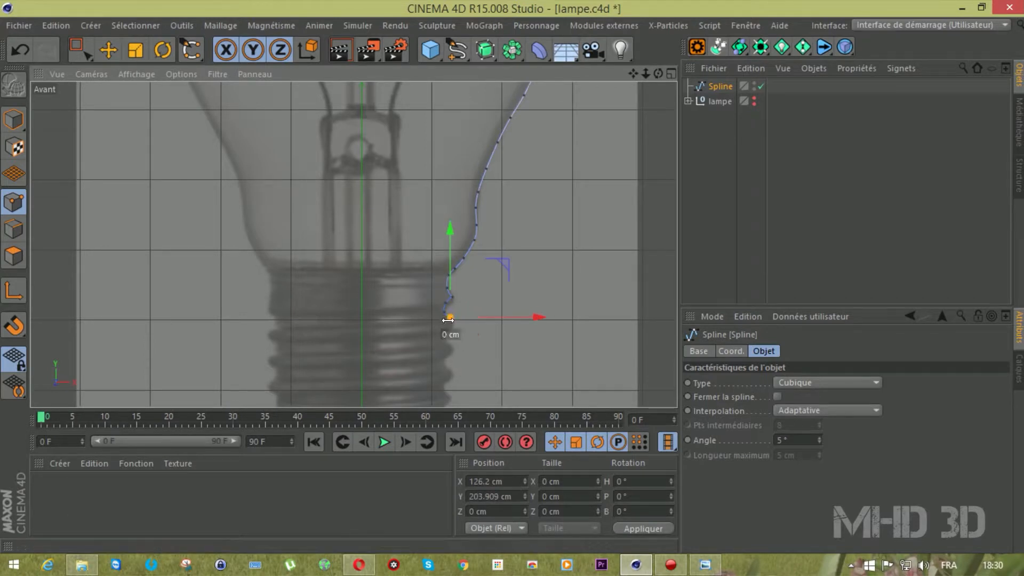
Hide the object axes in the front view through the display filter.
scroll(445, 334, up, 3)
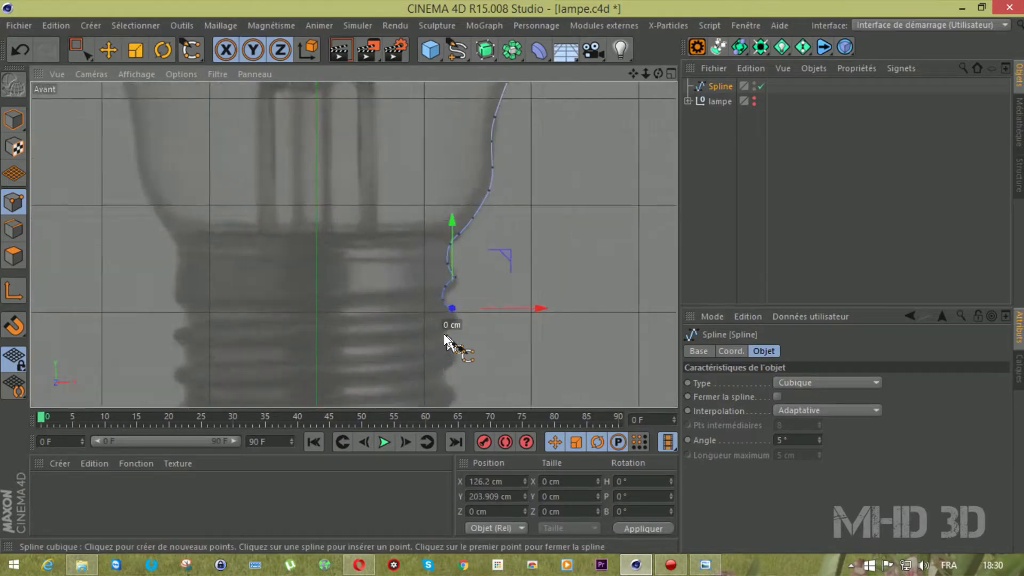
scroll(444, 334, up, 3)
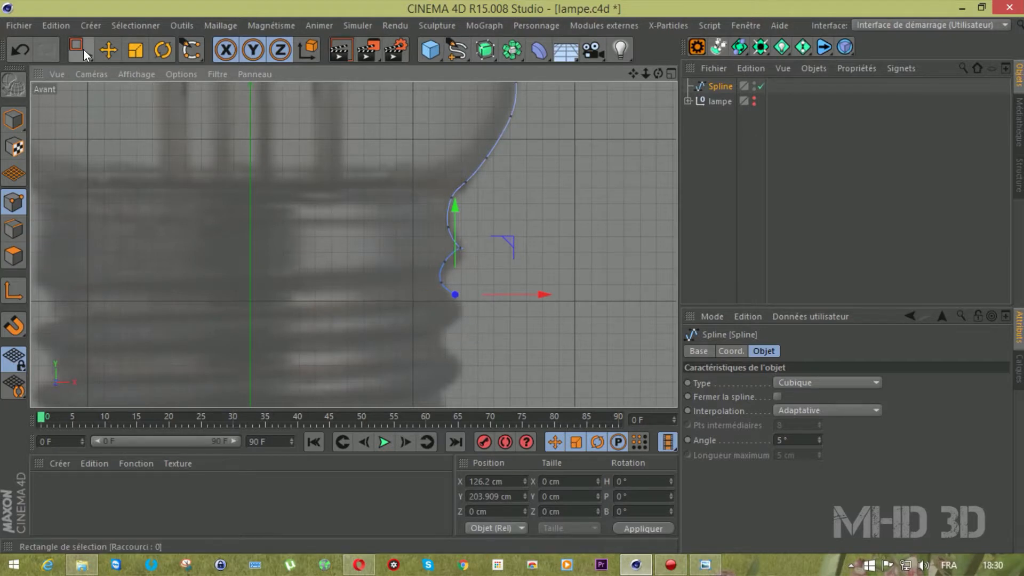
click(216, 76)
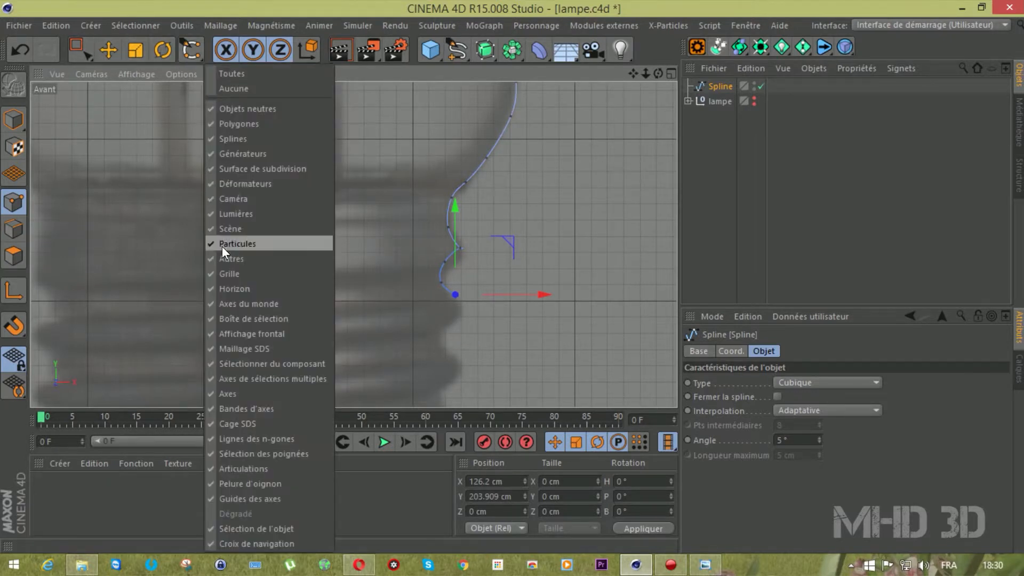
click(247, 393)
Continue the spline around the next threads on the right edge of the screw base.
click(458, 318)
click(441, 330)
click(441, 338)
click(444, 350)
click(460, 361)
click(460, 372)
click(443, 380)
click(439, 388)
Trace the lowest threads of the screw base down to where the base begins to taper.
drag(632, 73, 484, 231)
click(459, 281)
click(474, 295)
click(480, 304)
click(476, 315)
click(462, 324)
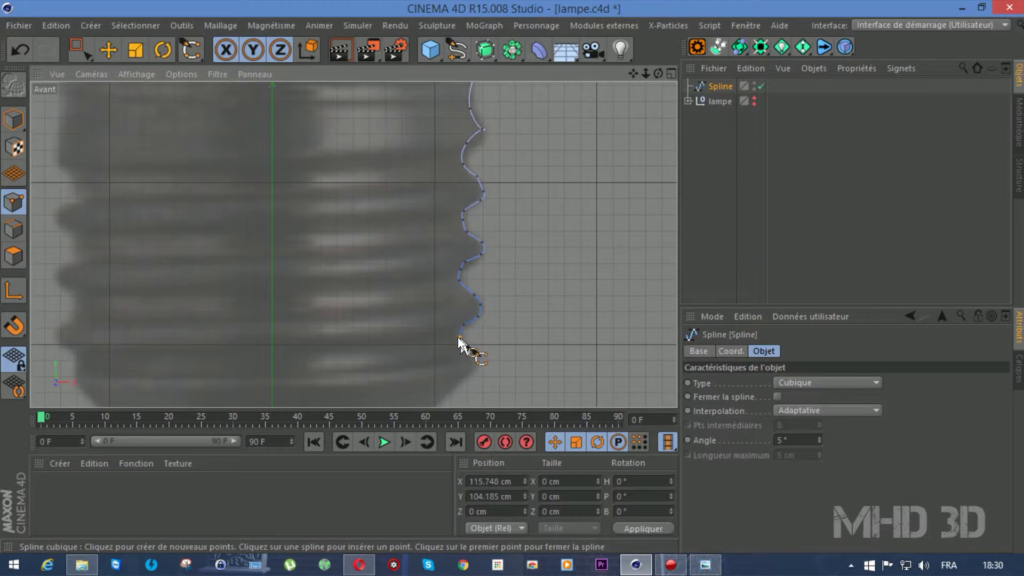
click(469, 353)
click(469, 373)
Trace the tapered end and bottom contact of the base, finishing the spline at the vertical axis.
drag(631, 74, 546, 181)
click(501, 247)
click(471, 278)
click(446, 303)
click(374, 316)
Set the spline's last point to X 0 cm and Y 0 cm.
double_click(494, 481)
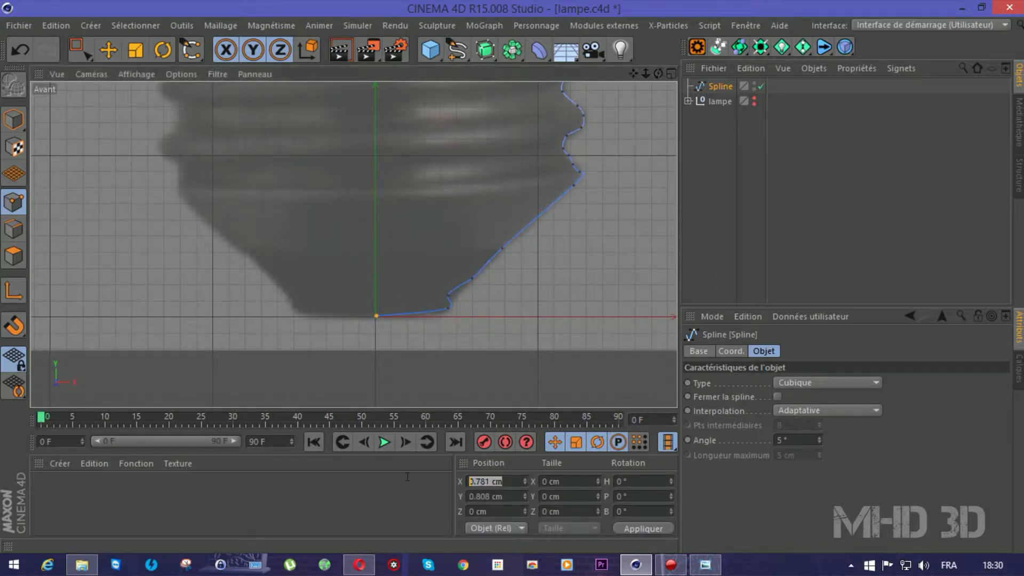
text(0)
key(Return)
double_click(493, 496)
text(0)
key(Return)
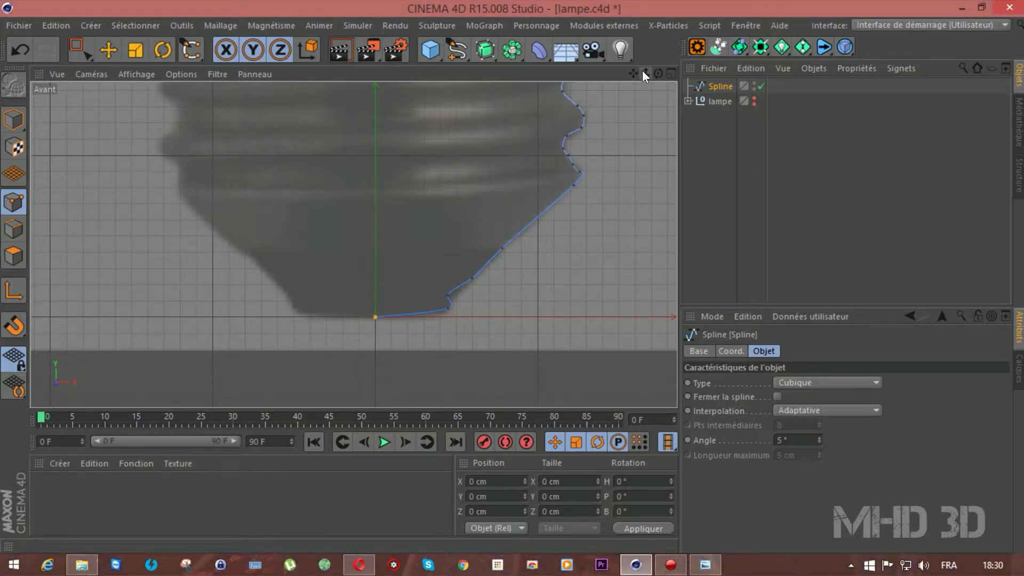
Create a Revolution object, nest the traced spline inside it, and show the bulb in the perspective view.
drag(645, 74, 644, 75)
drag(475, 58, 570, 96)
drag(710, 99, 725, 85)
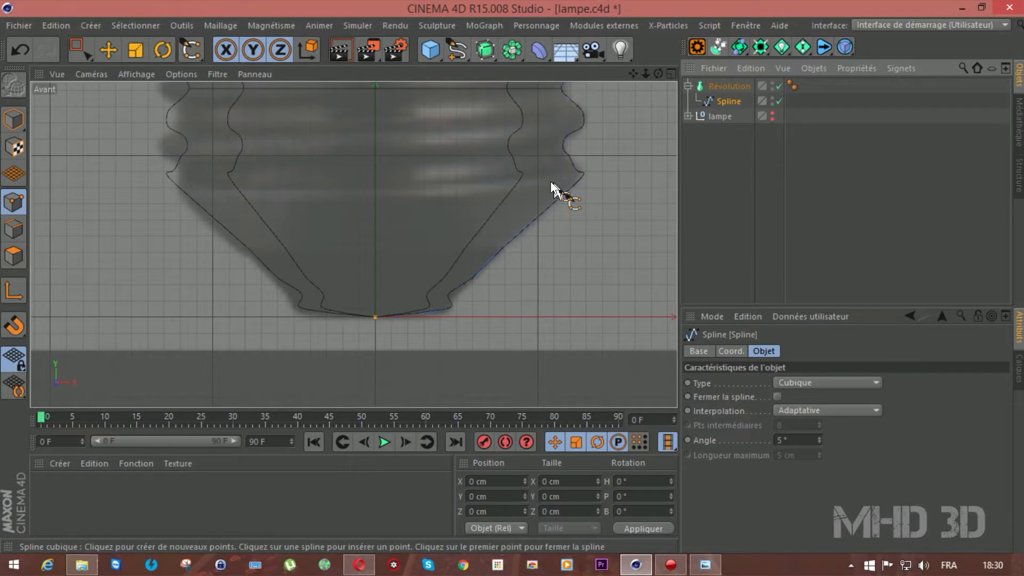
key(F1)
drag(658, 74, 658, 74)
Add a Subdivision Surface and make the bulb's Revolution object its child.
click(719, 87)
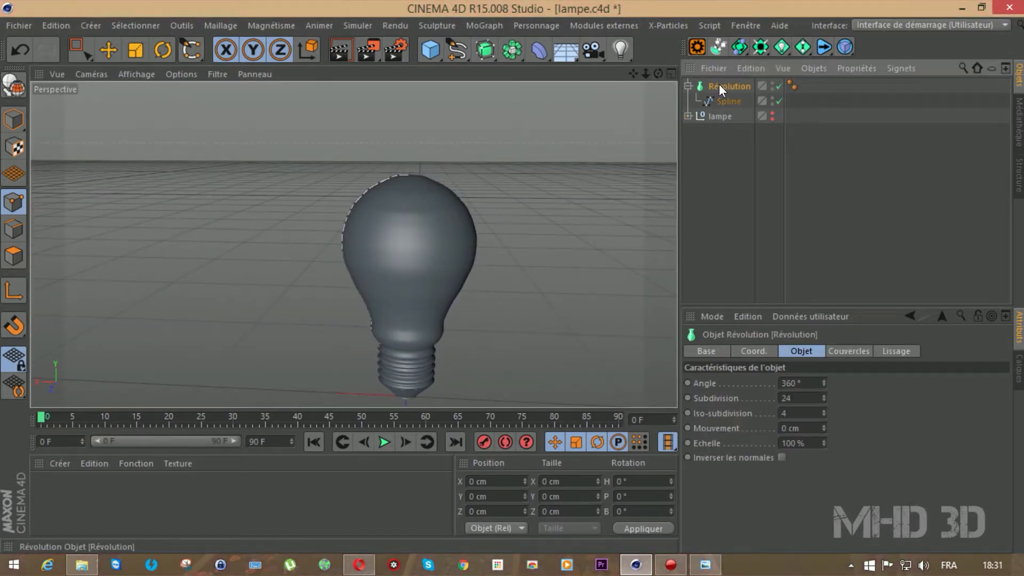
click(480, 51)
drag(736, 91, 739, 86)
click(739, 86)
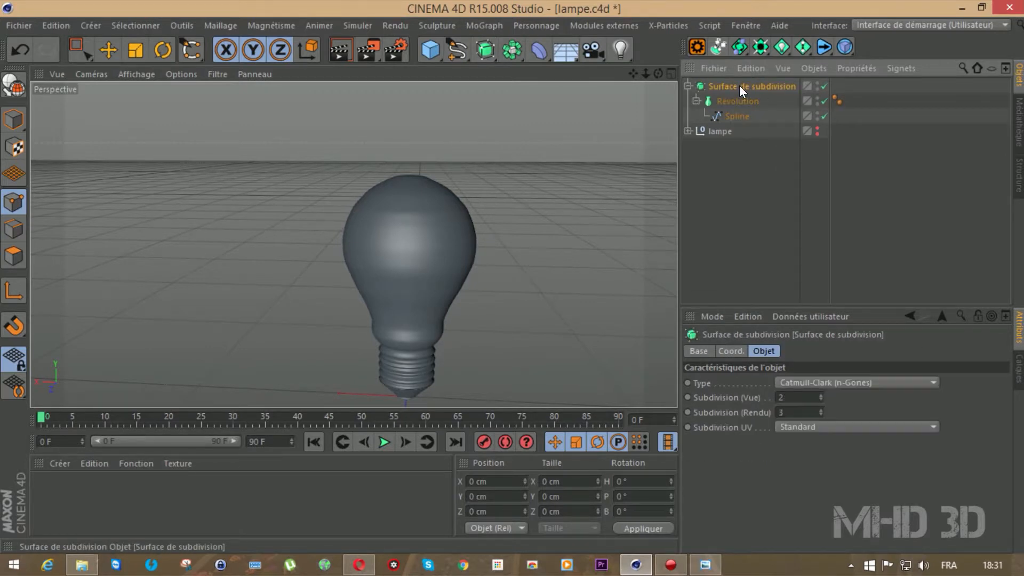
Set the bulb spline's interpolation to Subdiviser and deselect it.
click(738, 116)
click(811, 409)
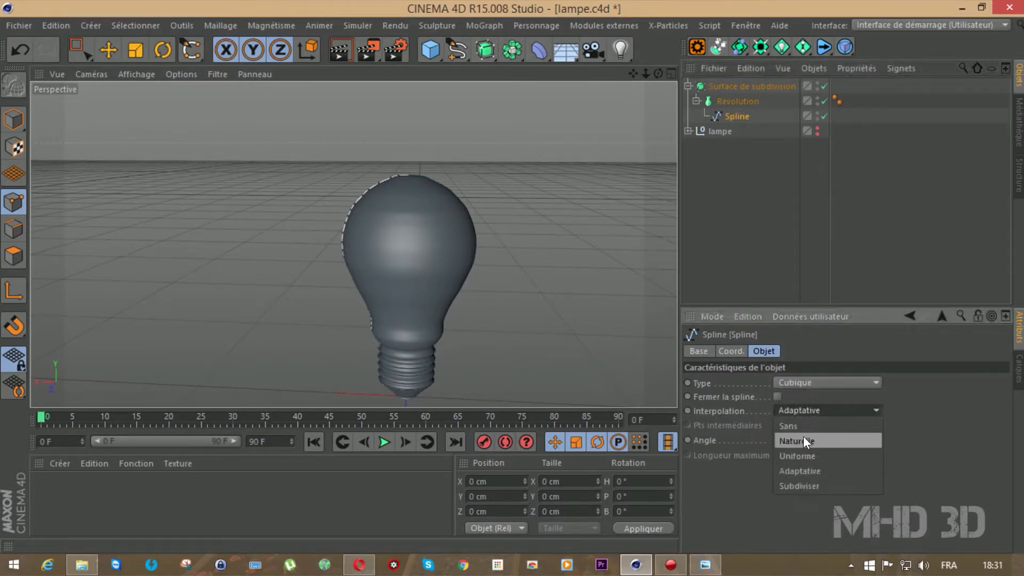
click(799, 486)
click(746, 204)
Make the lampe group visible again in both the editor and the render.
drag(657, 73, 657, 101)
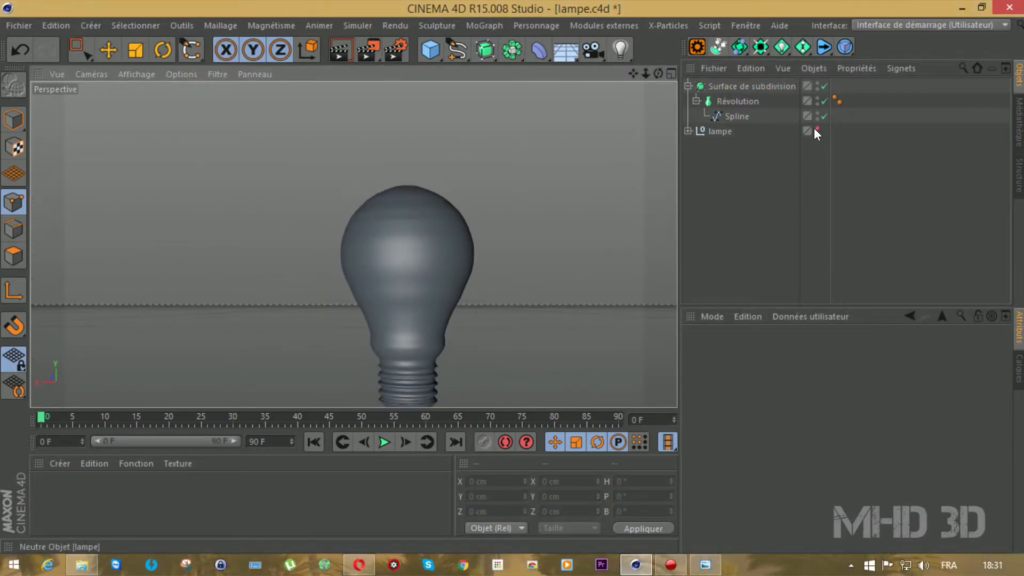
click(815, 129)
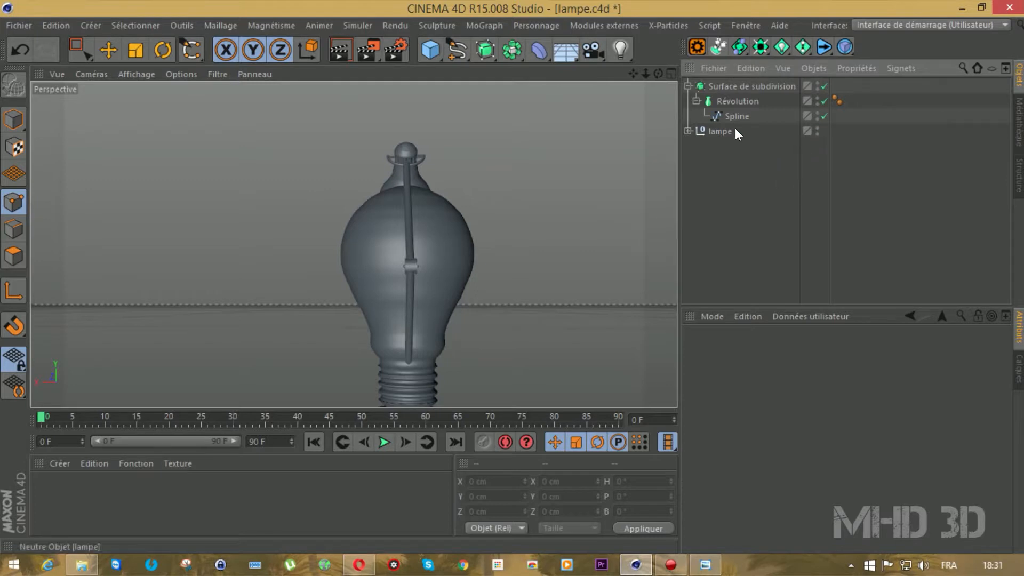
Turn on the display of object axes and scale the bulb's Subdivision Surface down to fit the lampshade.
click(707, 86)
drag(658, 73, 613, 96)
click(115, 46)
click(136, 49)
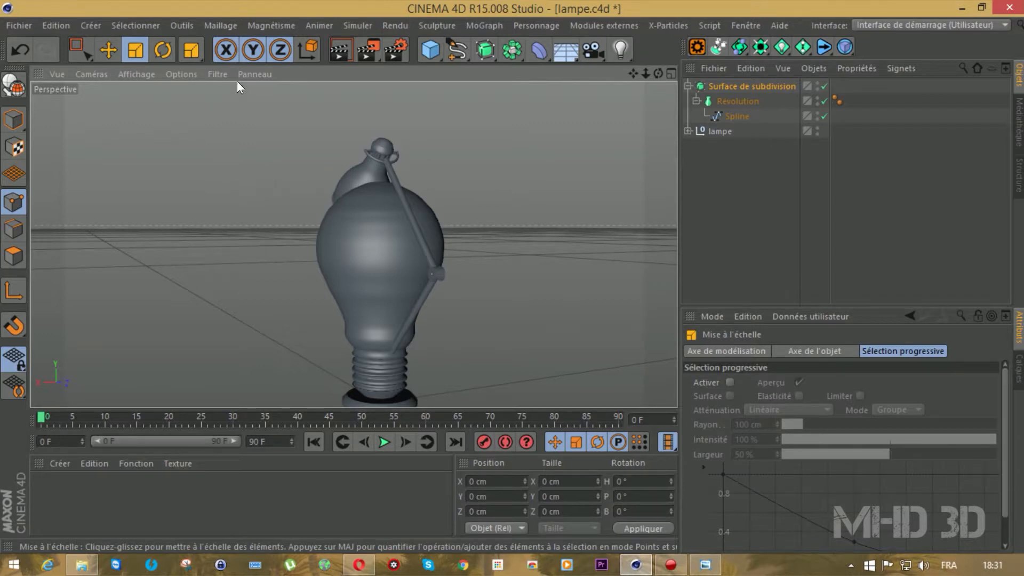
click(216, 74)
click(219, 396)
drag(256, 266, 257, 220)
Move the bulb up to the height of the lamp head and shift it sideways toward the shade.
key(e)
drag(375, 314, 387, 143)
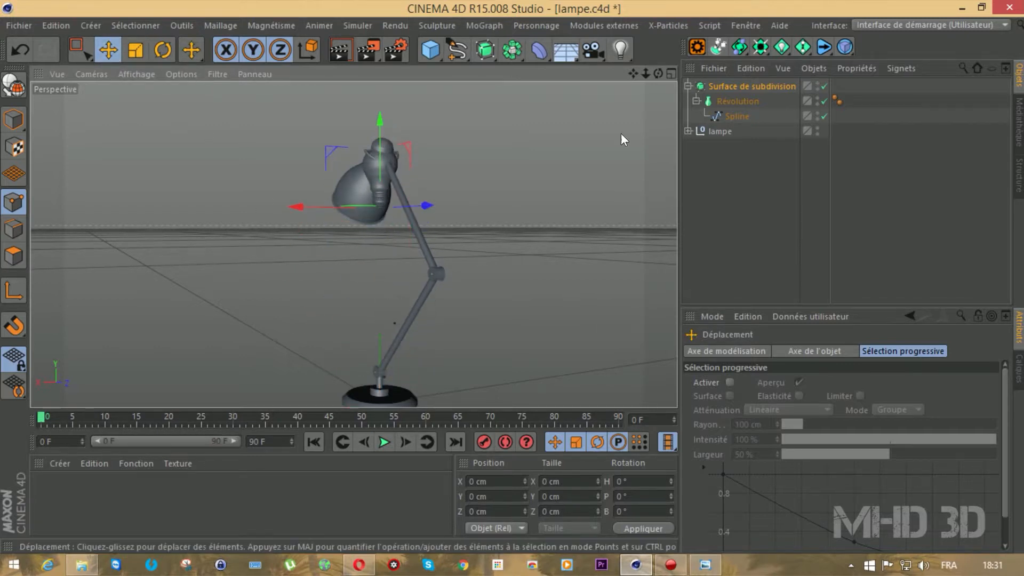
drag(658, 73, 597, 76)
drag(370, 196, 333, 203)
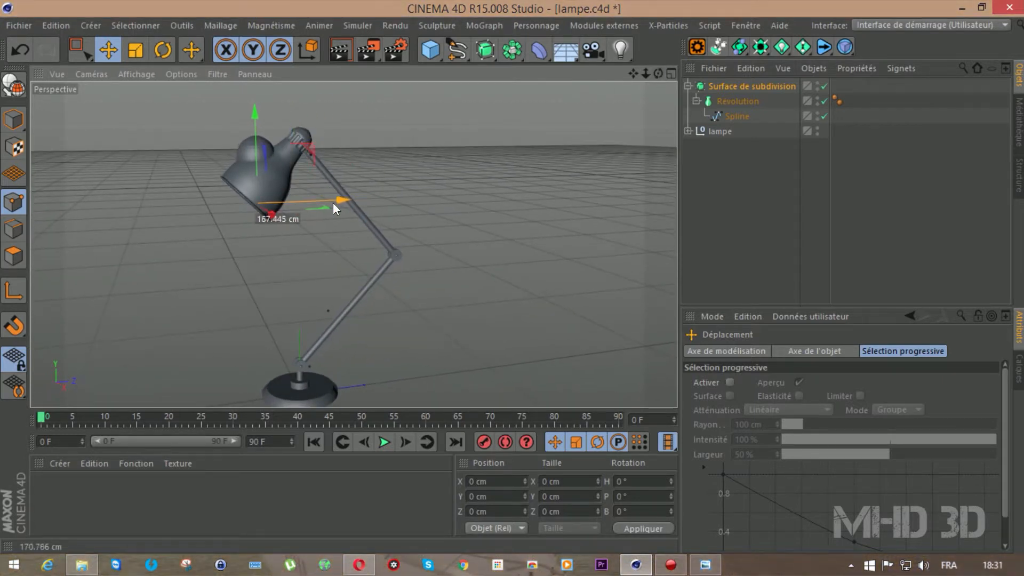
Rotate the bulb to a pitch of about 134° so it follows the shade's tilt, and move it inside the shade.
click(161, 49)
drag(235, 152, 222, 298)
click(109, 49)
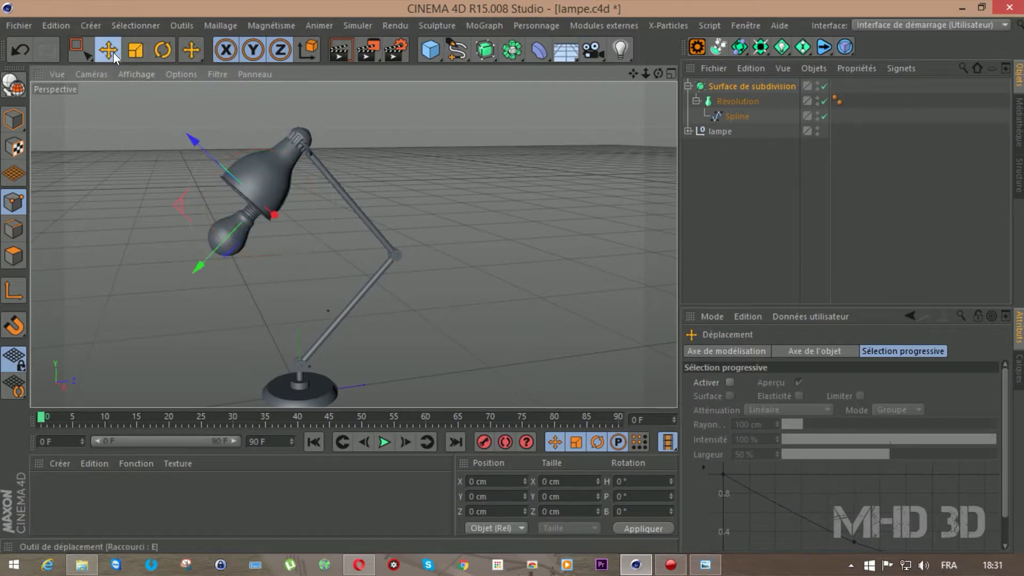
drag(206, 263, 262, 233)
drag(237, 92, 222, 85)
Center the bulb within the shade's opening, at about X 6, Y 1121, Z -12 cm.
drag(657, 73, 603, 99)
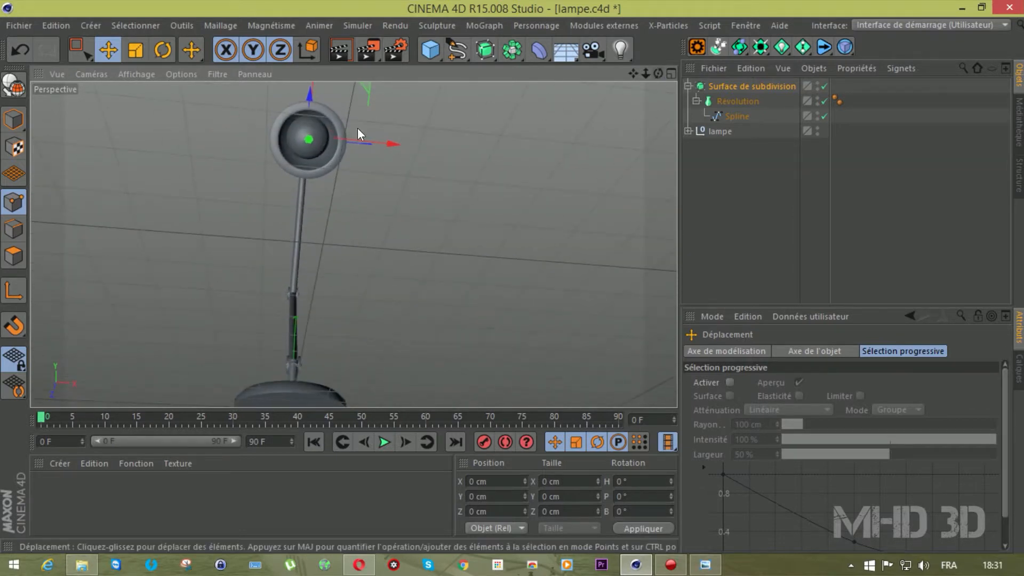
scroll(310, 130, up, 4)
drag(303, 93, 306, 100)
drag(380, 156, 386, 153)
drag(658, 73, 634, 109)
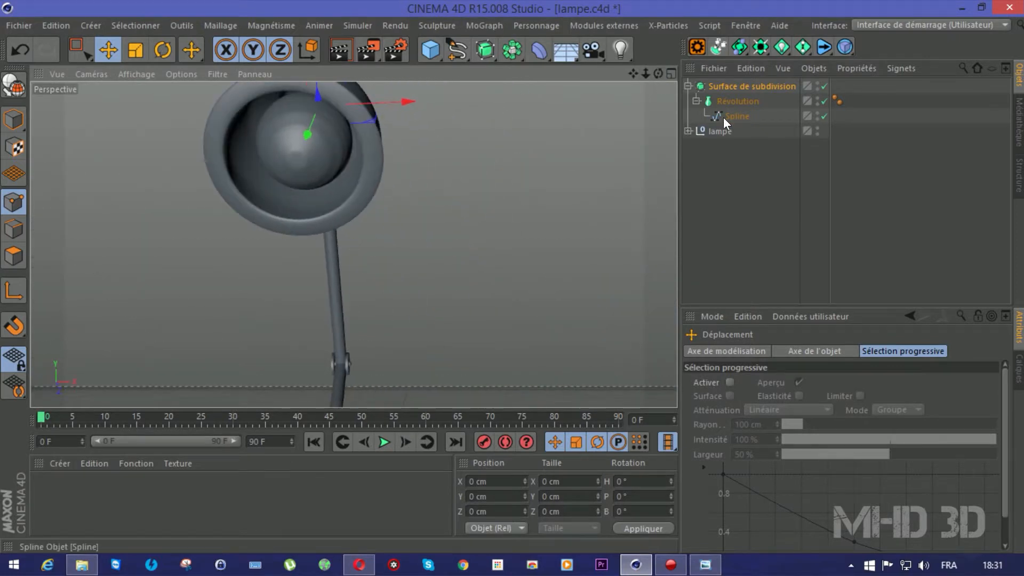
Switch to object mode and scale the bulb down to about 121 × 212 × 121 cm.
click(687, 131)
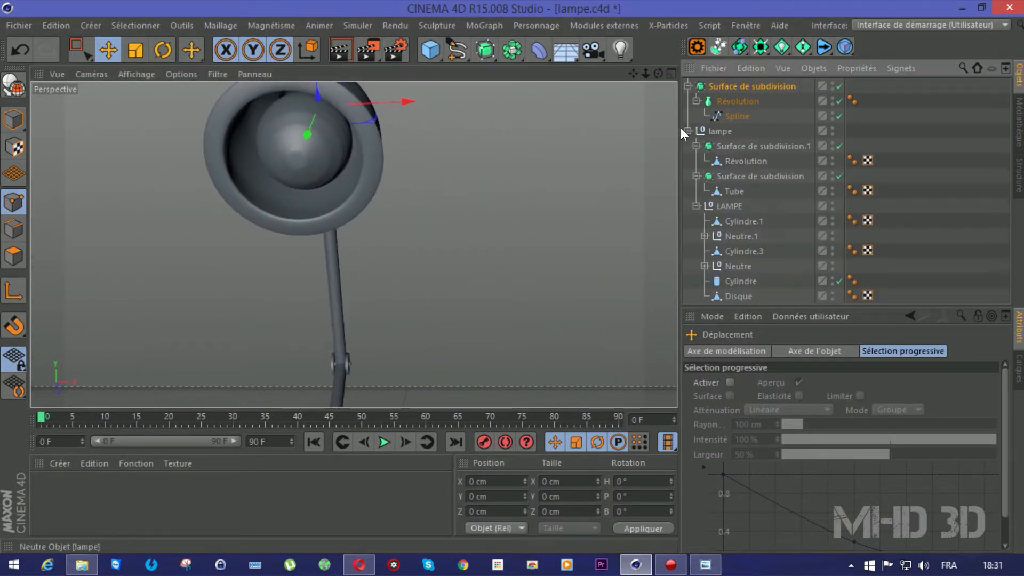
click(22, 111)
click(364, 139)
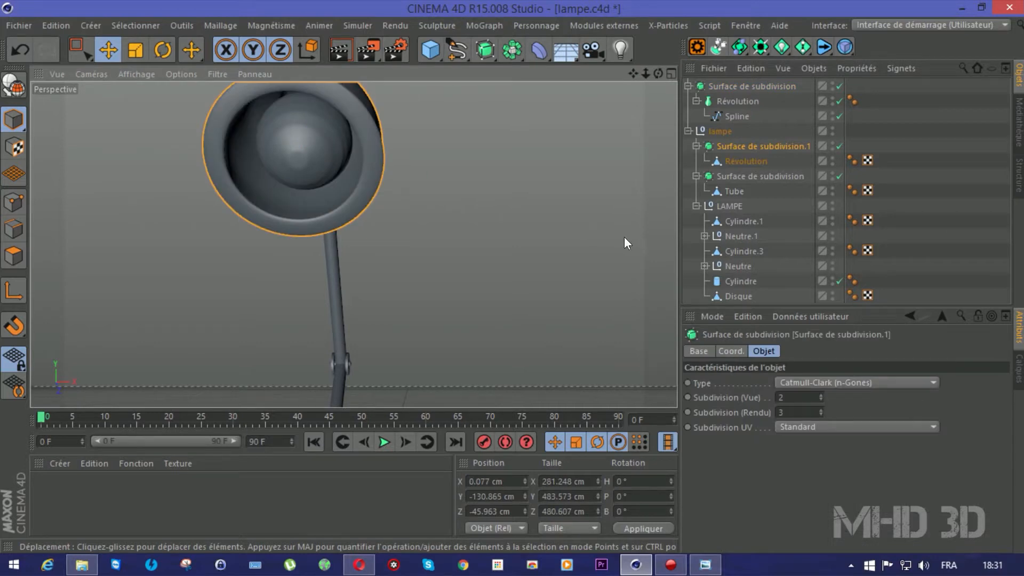
click(734, 161)
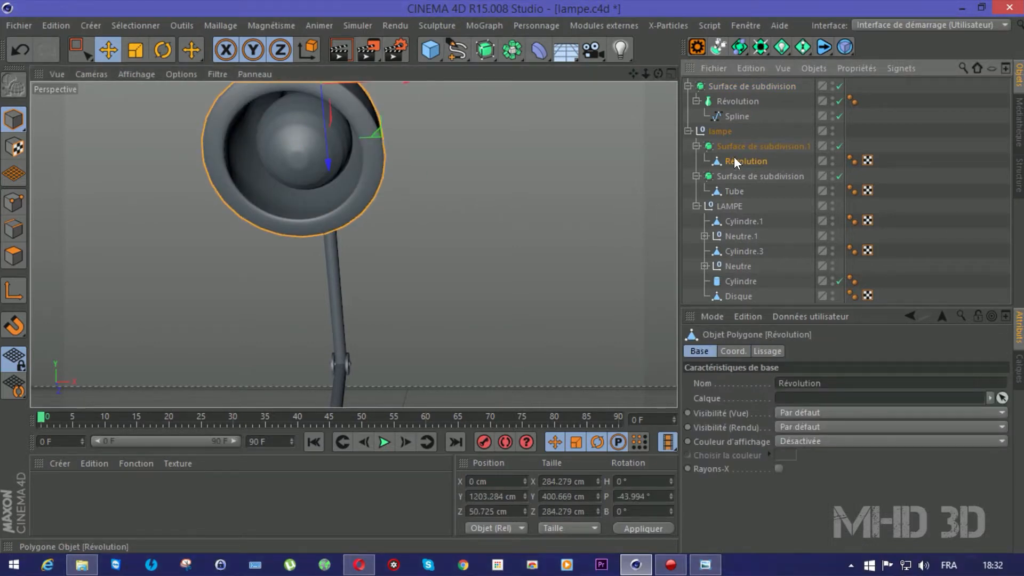
click(731, 86)
mouse_move(658, 74)
mouse_down()
mouse_move(693, 69)
mouse_move(657, 68)
mouse_move(658, 77)
mouse_up()
click(137, 50)
drag(137, 170, 41, 243)
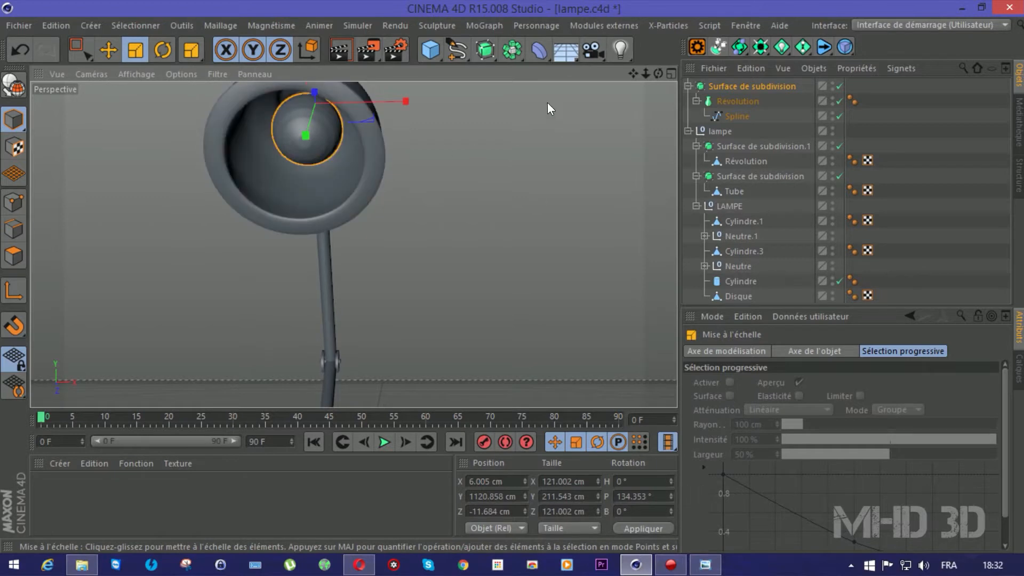
Adjust the bulb's placement inside the shade to about Y 1119 cm and Z -40 cm.
click(108, 49)
drag(658, 74, 562, 159)
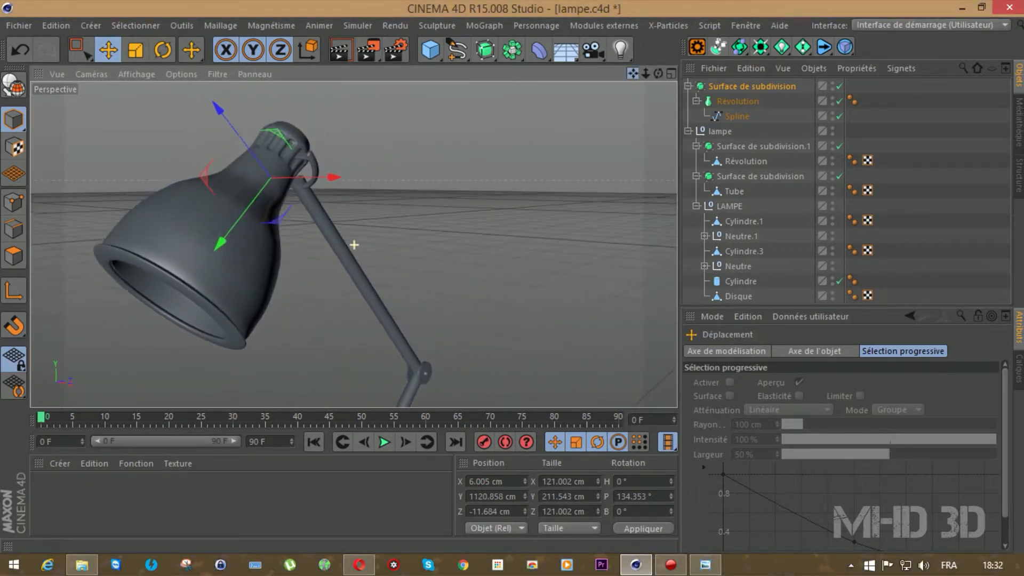
drag(265, 197, 209, 101)
drag(210, 226, 203, 243)
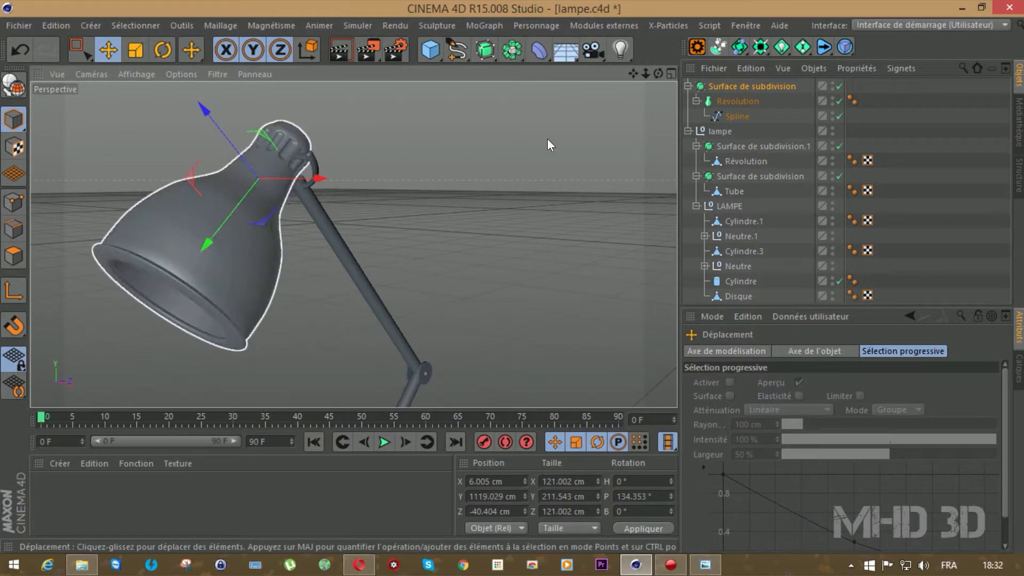
drag(645, 73, 592, 74)
drag(658, 73, 411, 305)
scroll(312, 331, up, 4)
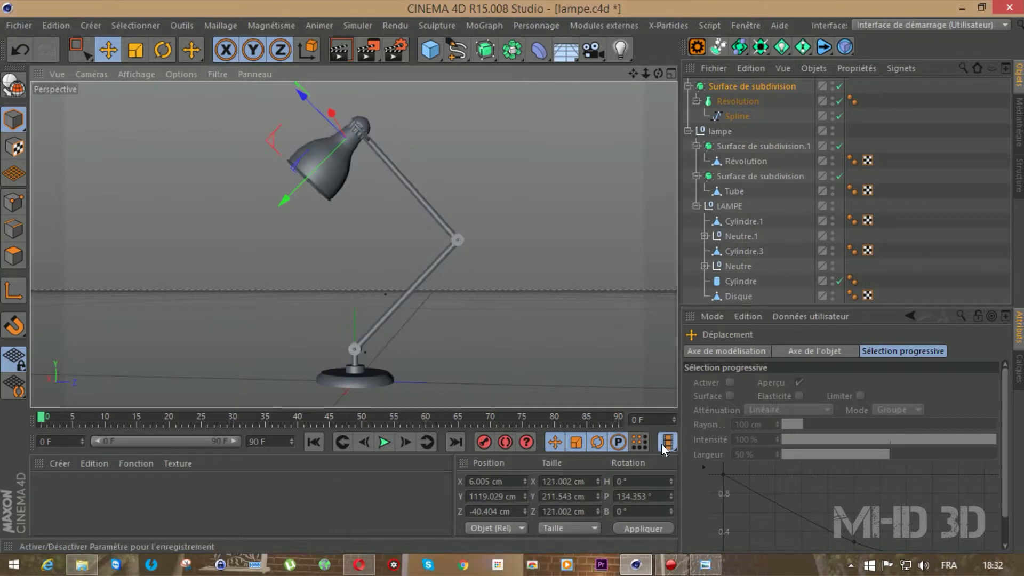
Hide the background reference image in the front view.
key(F4)
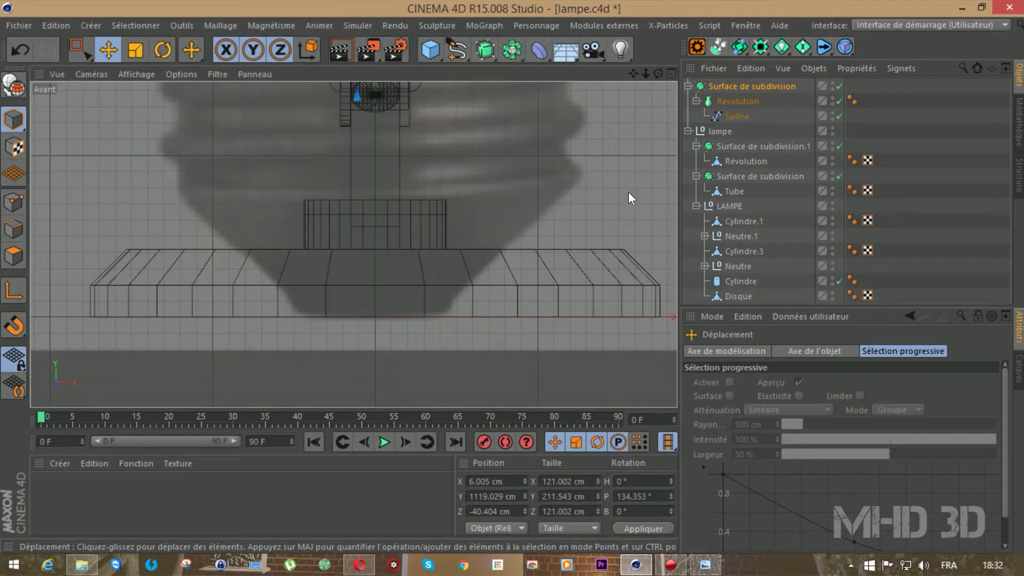
click(181, 75)
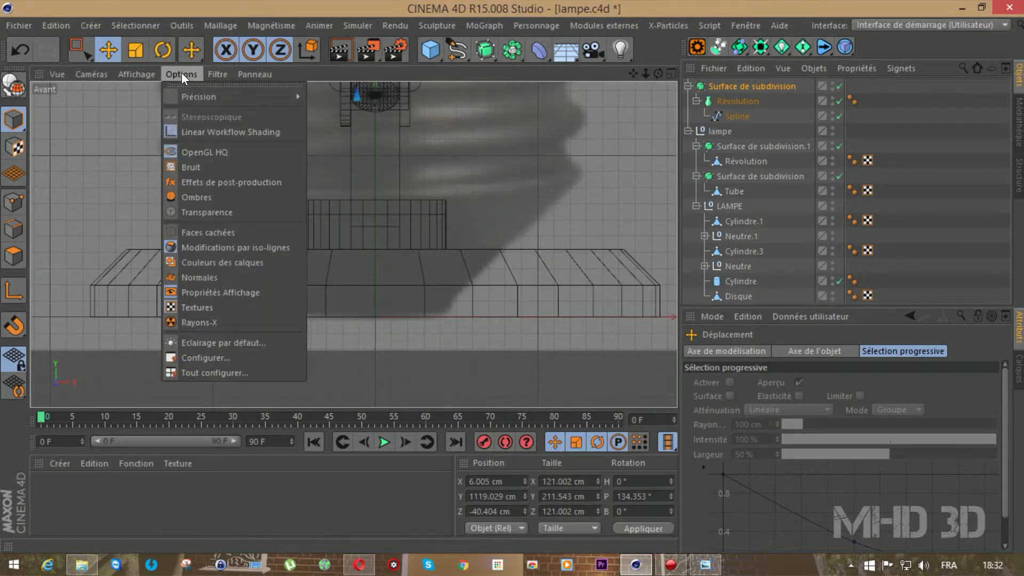
click(190, 357)
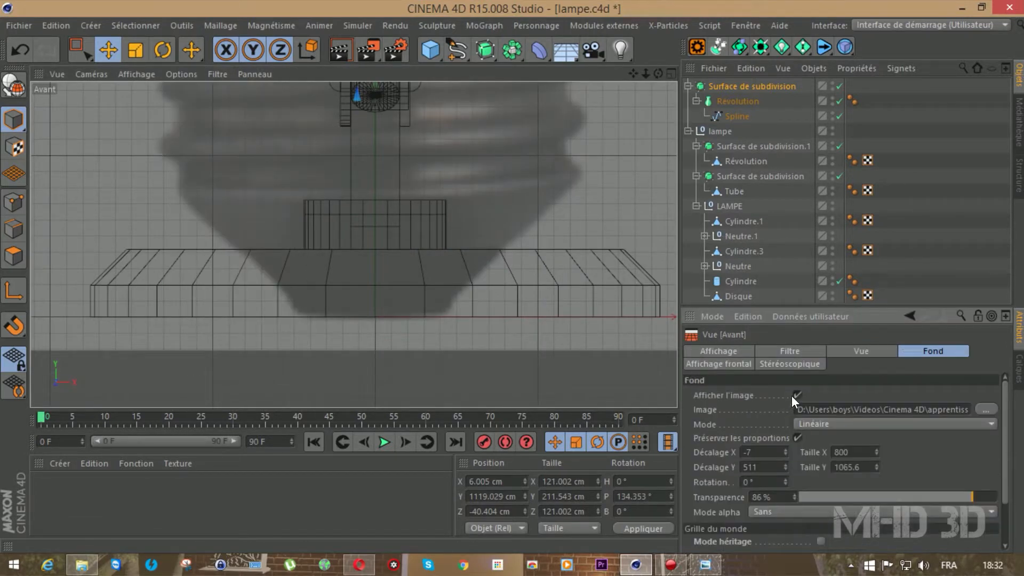
click(796, 395)
drag(646, 74, 621, 74)
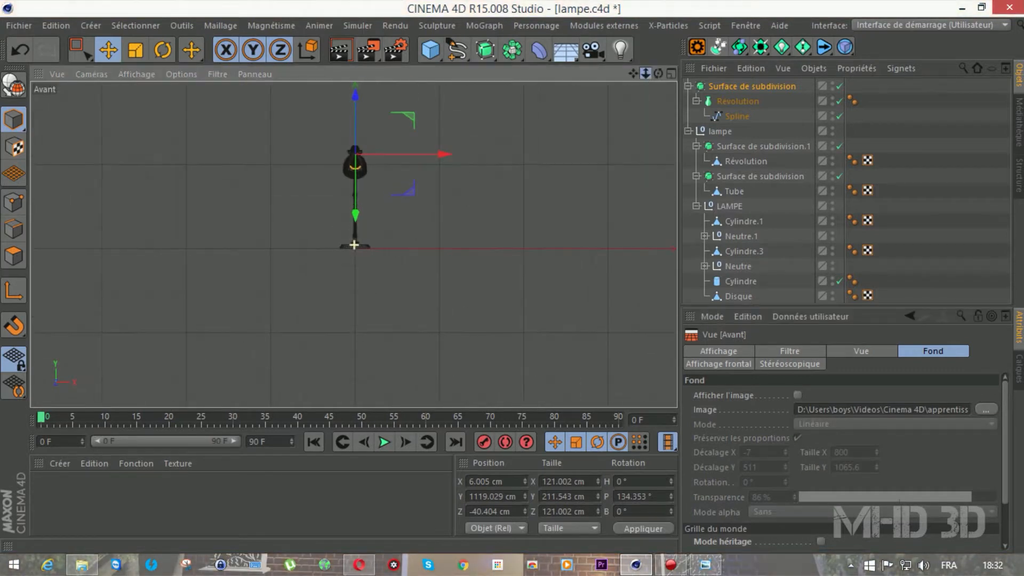
Hide the axes and draw a three-point cubic spline in the right view from the upper arm to the back of the lamp head.
key(F3)
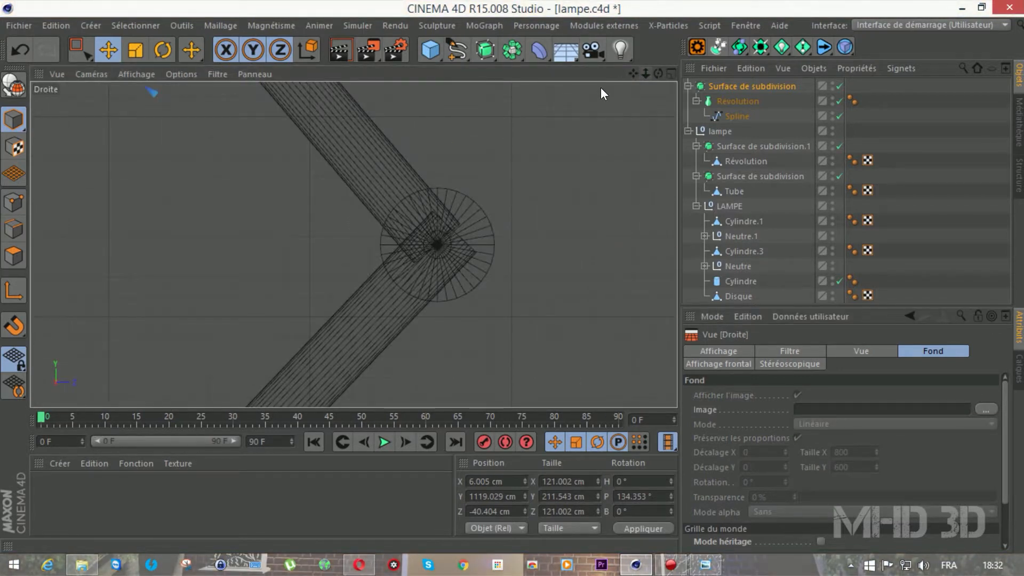
mouse_move(645, 74)
mouse_down()
mouse_move(636, 76)
mouse_move(733, 135)
mouse_up()
scroll(404, 220, up, 7)
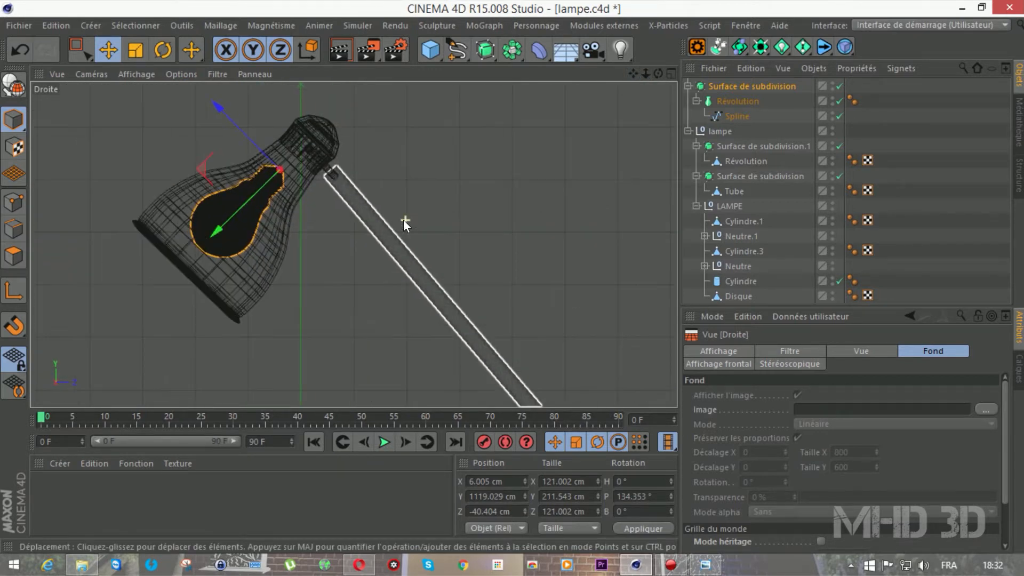
scroll(403, 220, up, 5)
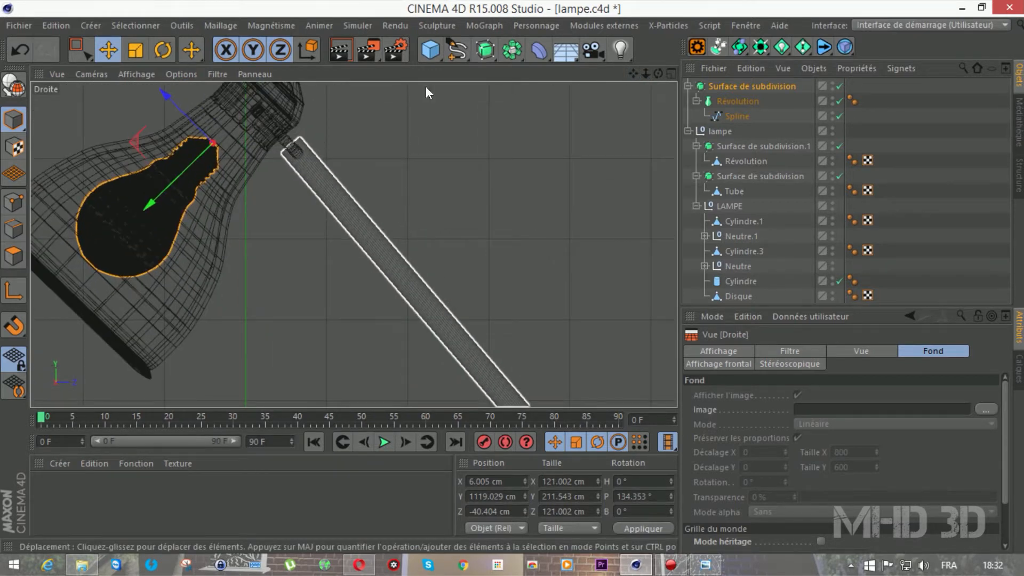
drag(454, 56, 596, 98)
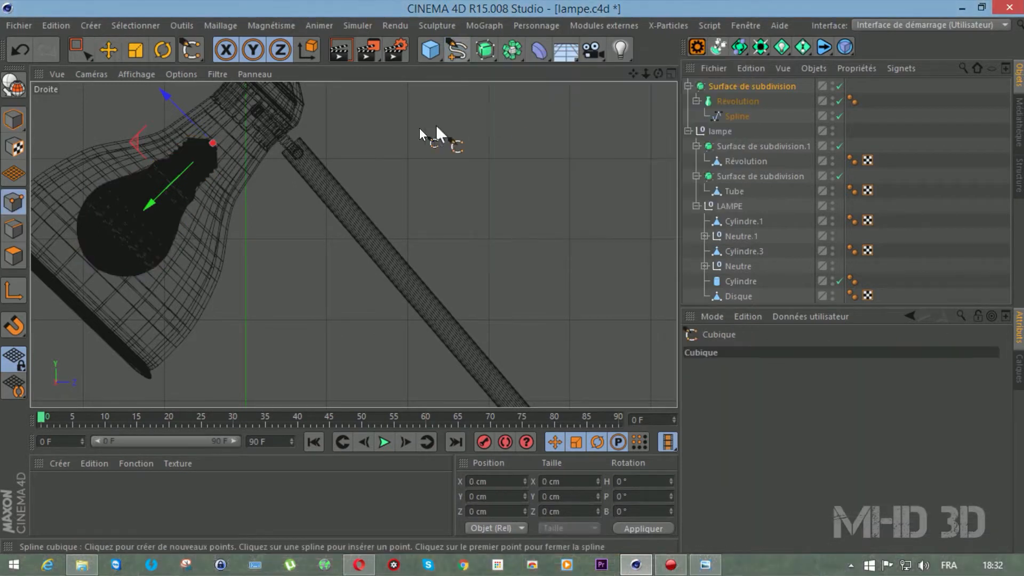
click(327, 171)
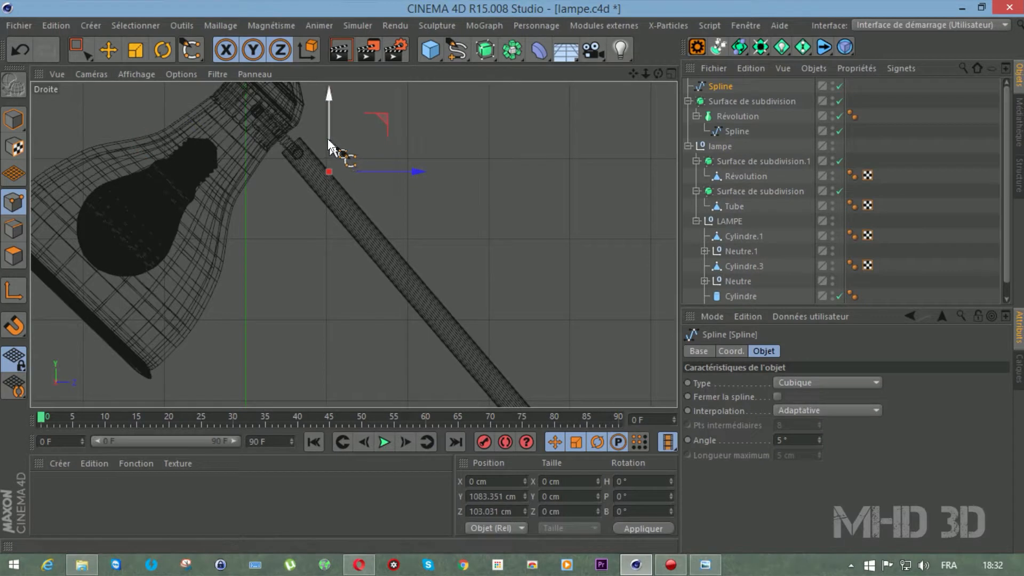
click(215, 74)
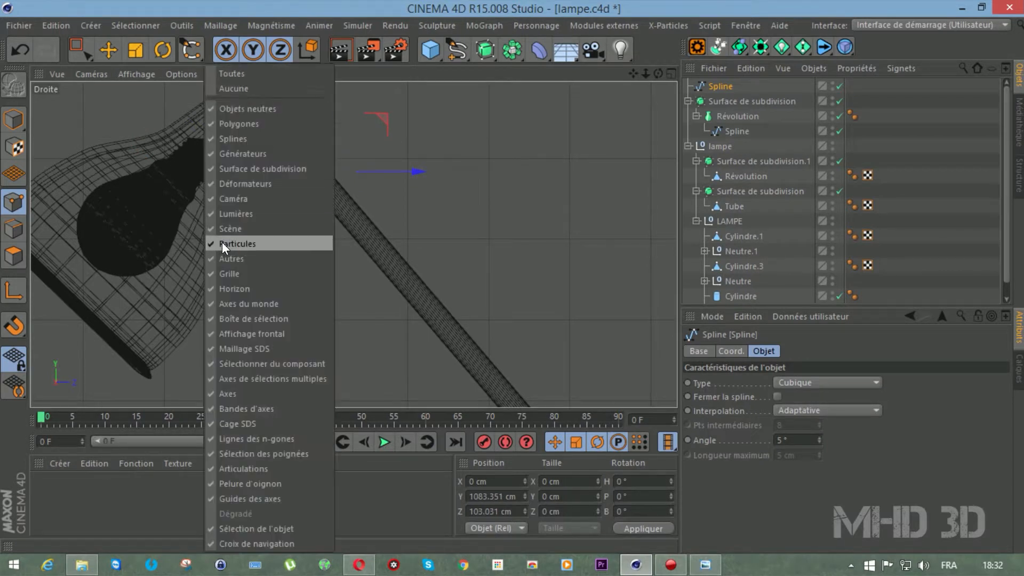
click(228, 392)
click(322, 118)
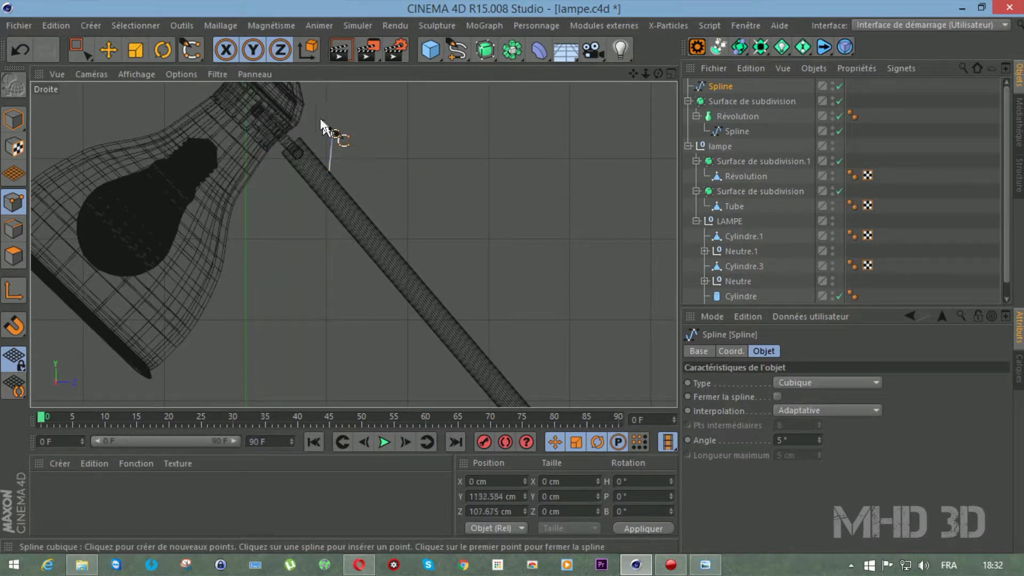
click(287, 118)
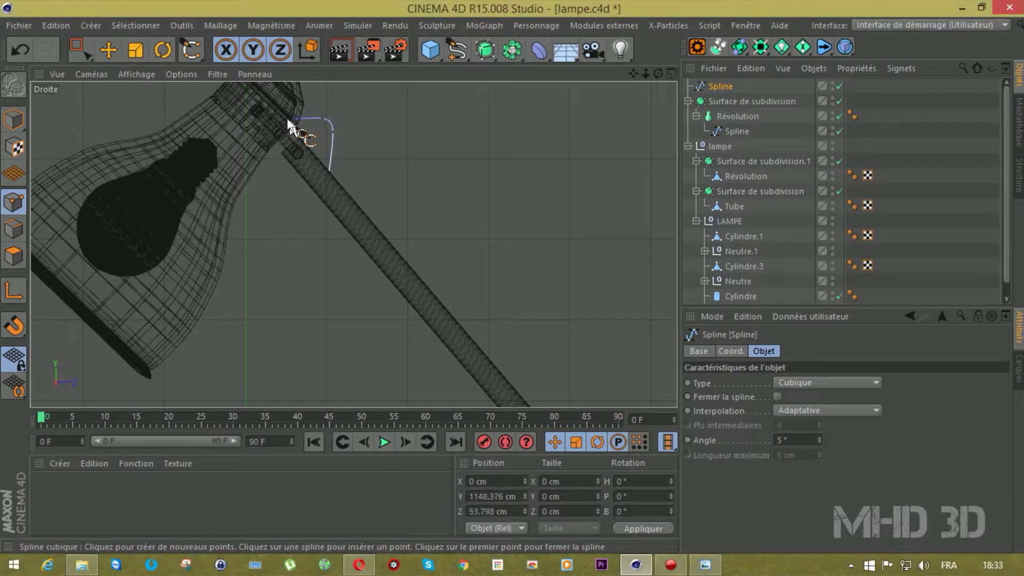
Add a circle spline with a radius of 1.5 cm as the cable profile.
click(466, 54)
click(581, 133)
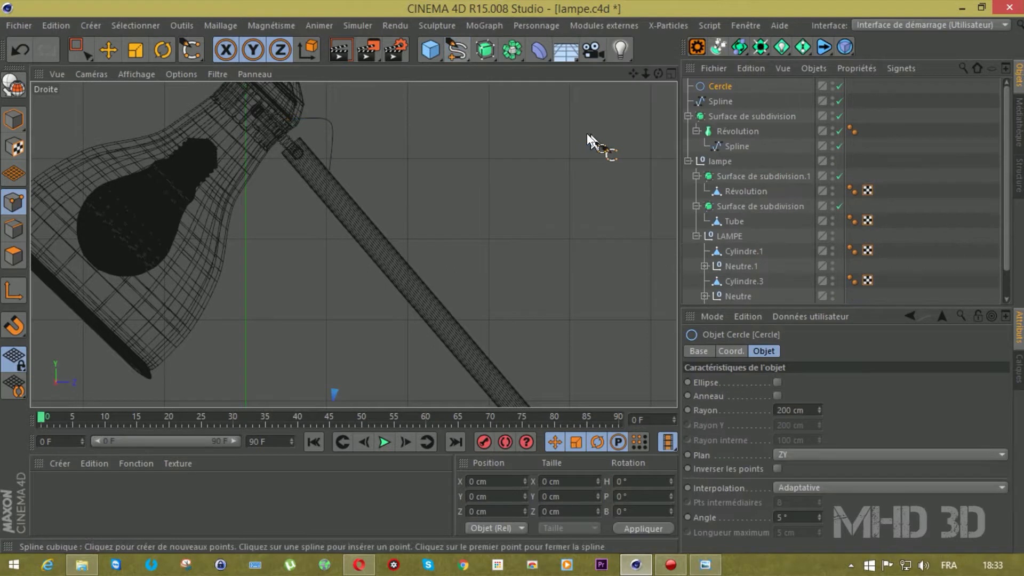
click(789, 410)
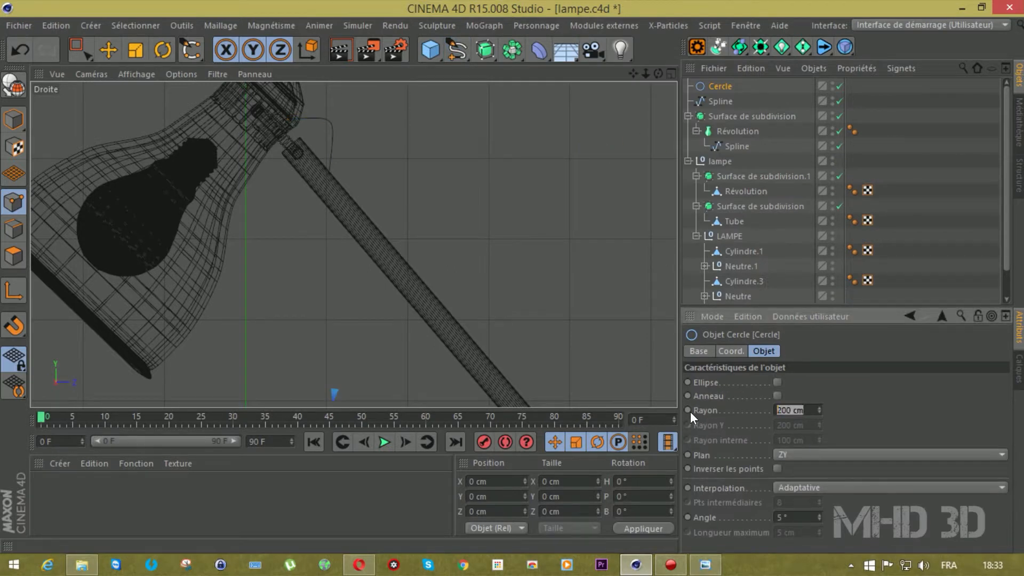
text(1.5)
key(Return)
Create a Sweep object with the circle and the cable spline as its children, and show the lamp head in perspective.
click(489, 53)
click(541, 126)
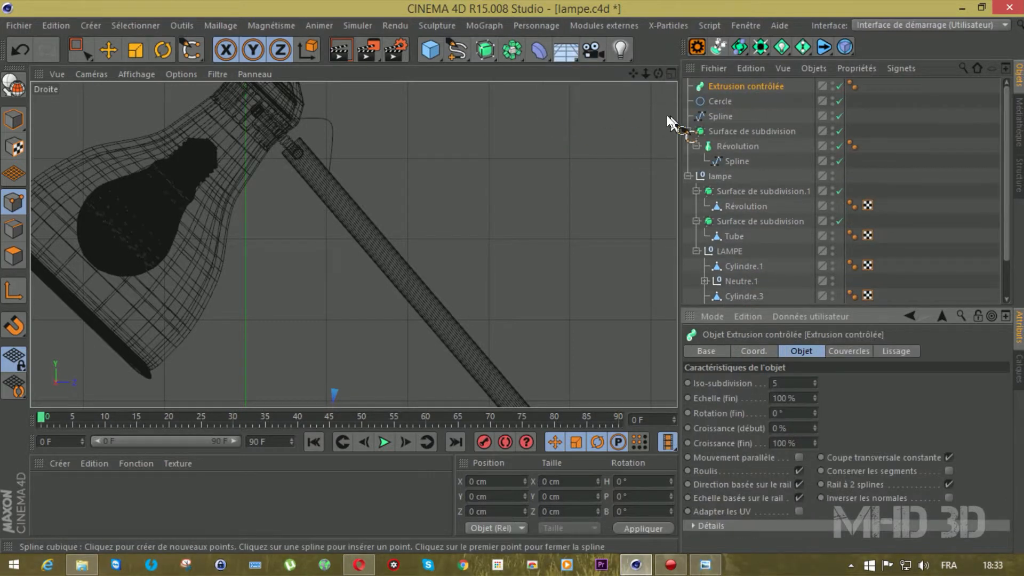
mouse_move(713, 106)
mouse_down()
mouse_move(723, 88)
mouse_move(723, 104)
mouse_up()
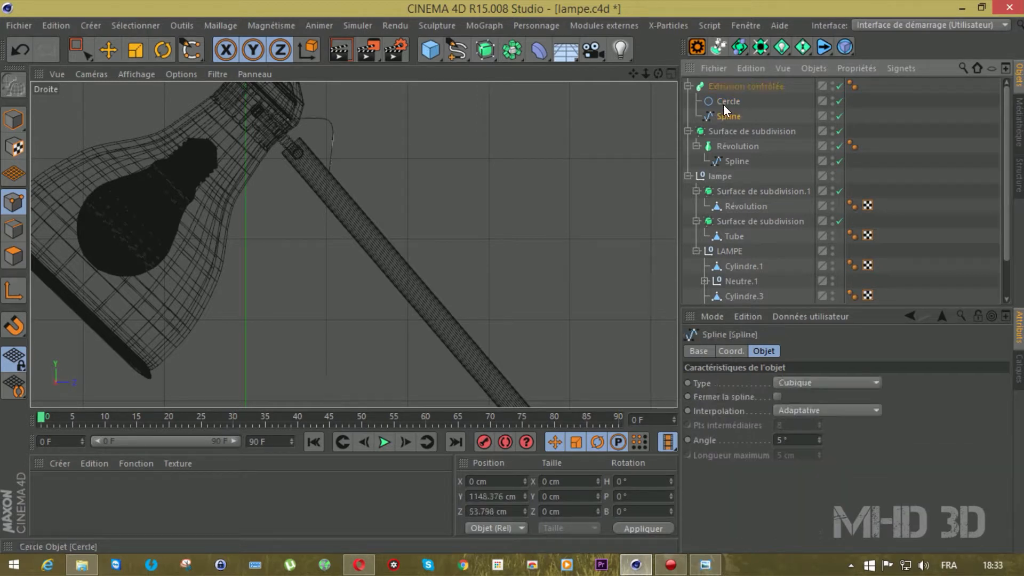
key(F1)
scroll(403, 159, up, 6)
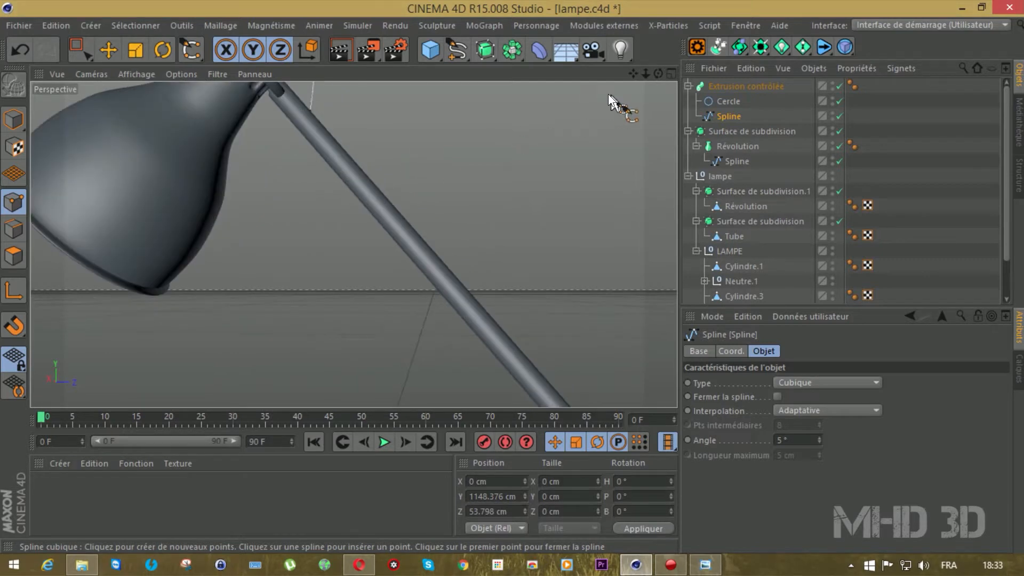
drag(634, 73, 685, 159)
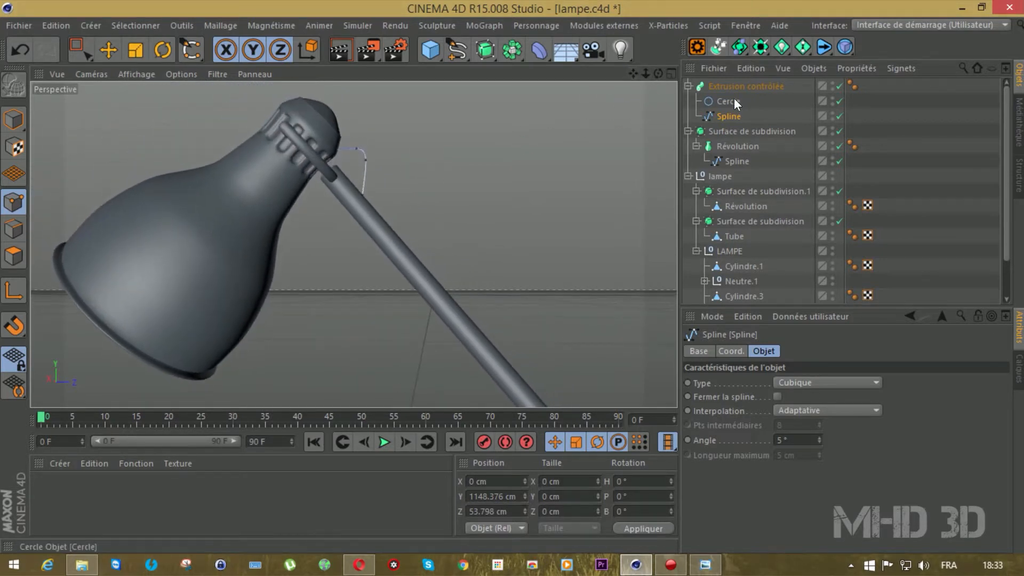
Increase the circle's radius in small increments and check the cable around the lamp head.
click(730, 101)
click(819, 408)
click(819, 407)
click(819, 408)
click(819, 408)
drag(658, 74, 613, 106)
drag(659, 73, 709, 49)
Delete the Sweep object together with its circle and spline.
click(723, 87)
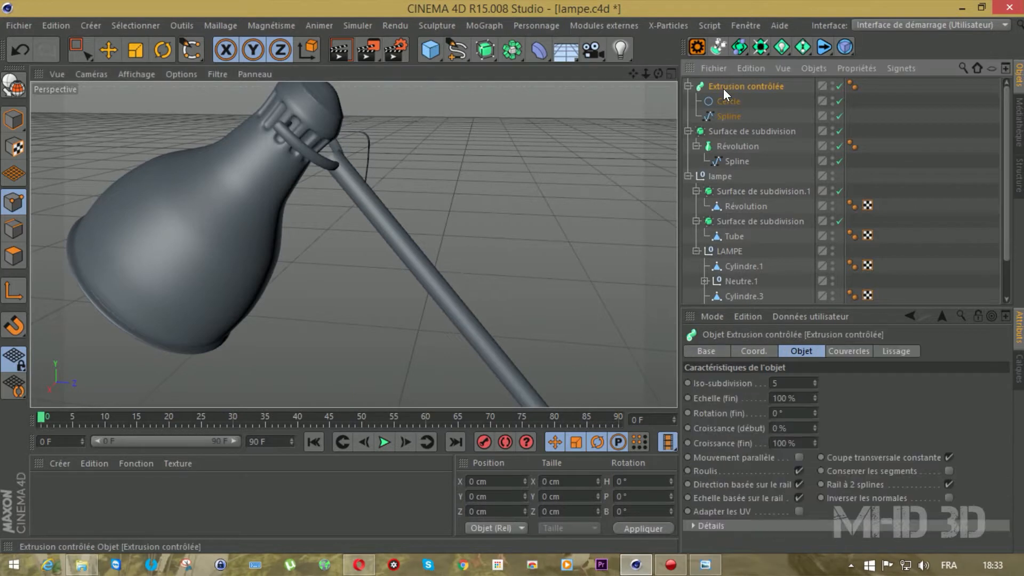
key(Delete)
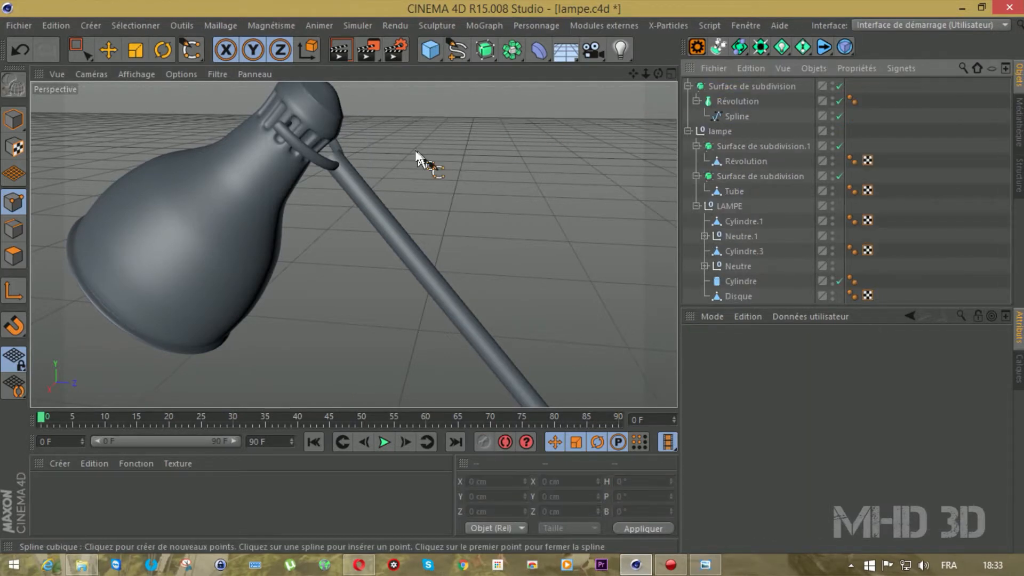
Draw a three-point cubic spline in the right view, curving from the upper arm to the back of the lamp head.
key(F3)
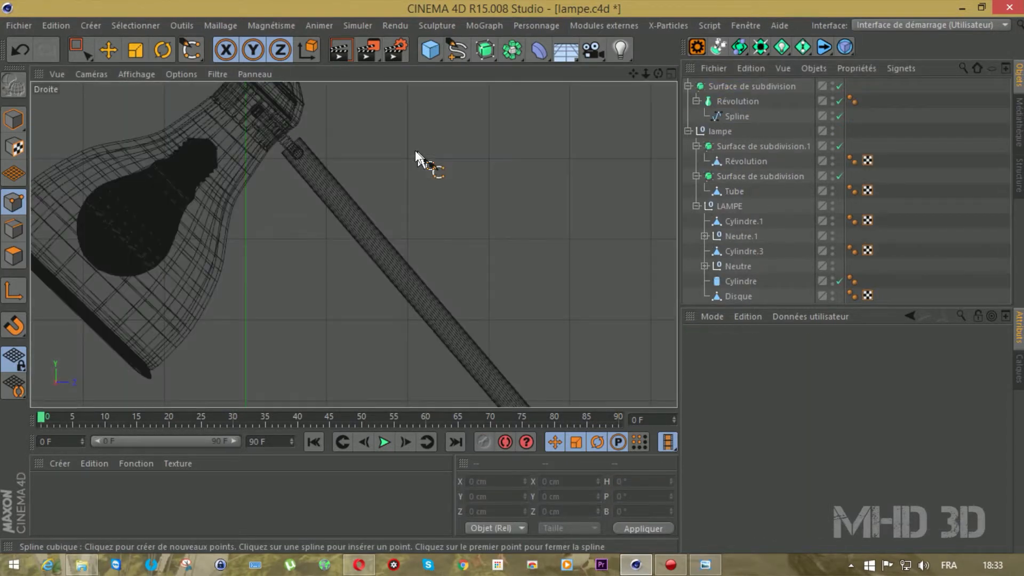
click(458, 57)
click(571, 106)
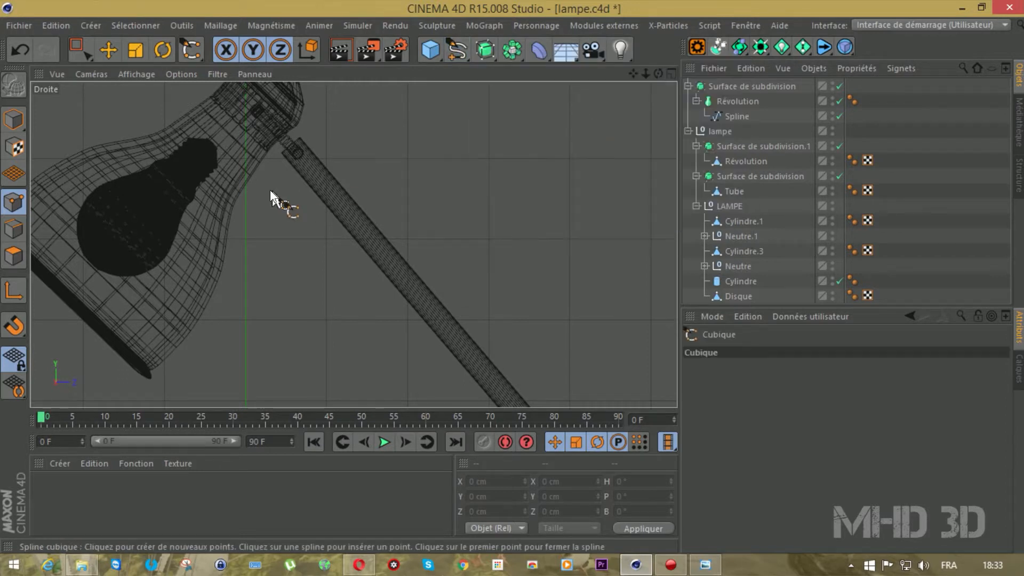
scroll(270, 190, up, 3)
drag(632, 73, 592, 160)
drag(354, 245, 320, 235)
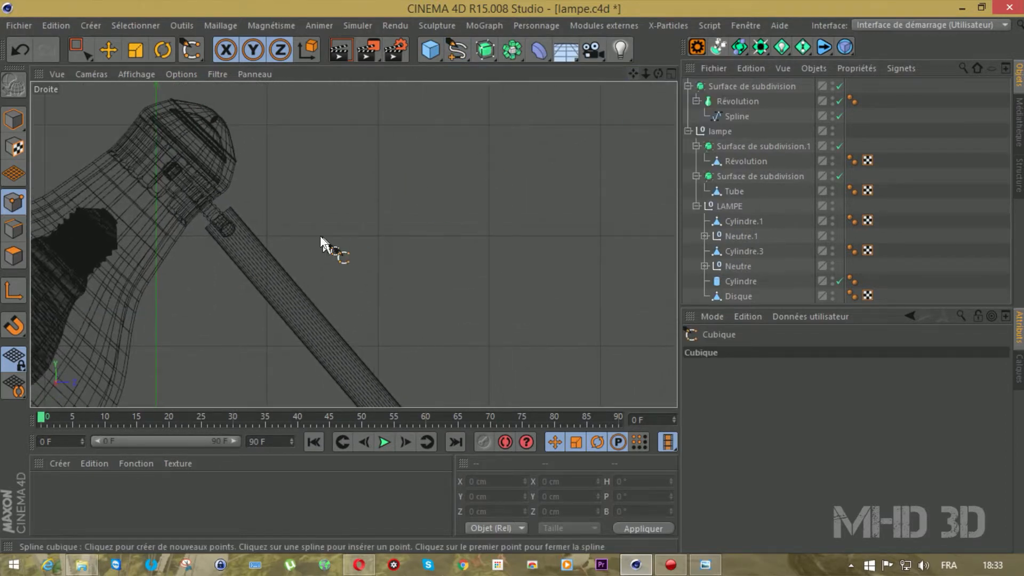
click(273, 258)
click(274, 199)
click(229, 160)
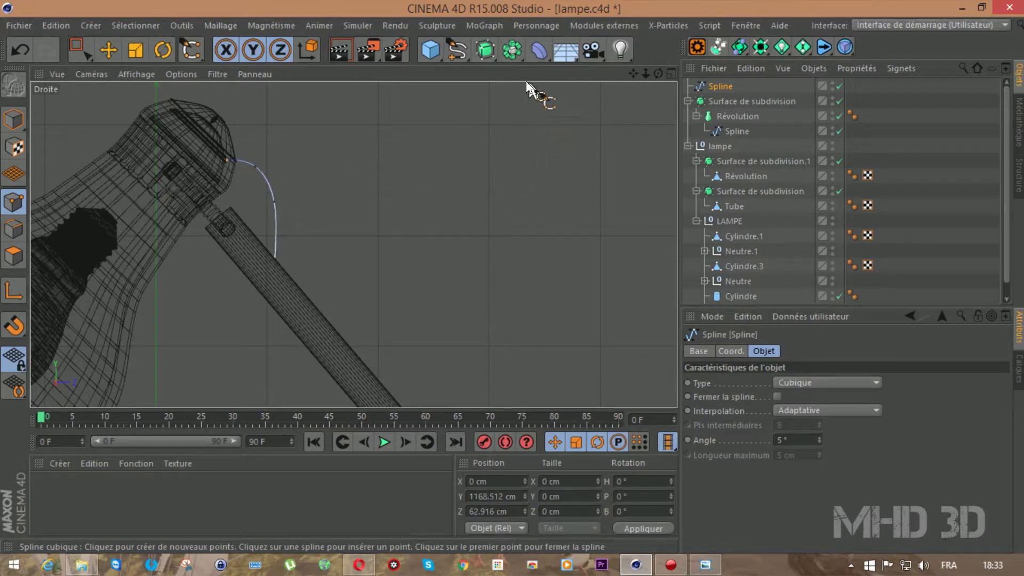
Add a circle spline with a radius of 2 cm as the cable profile.
click(460, 51)
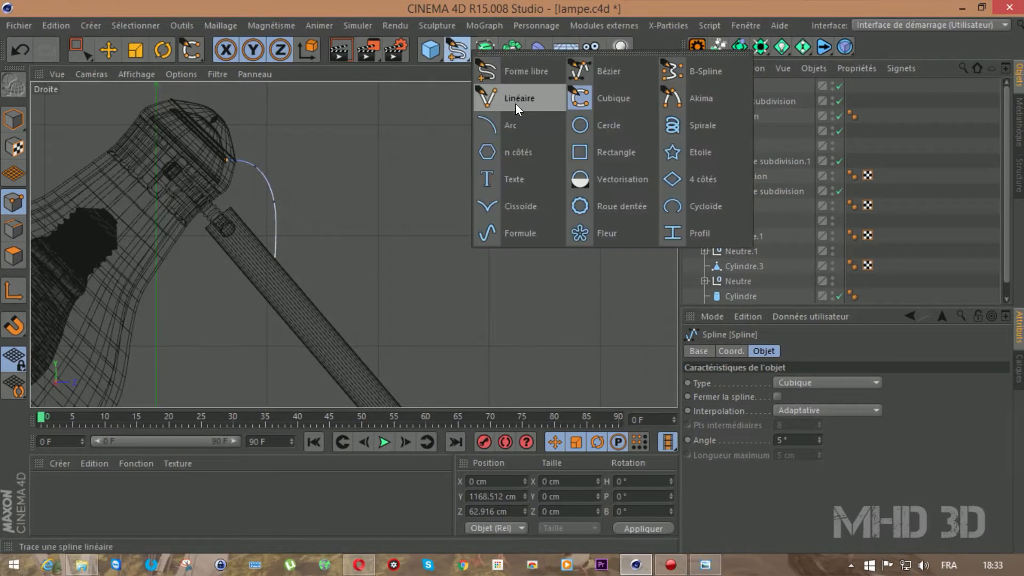
click(608, 125)
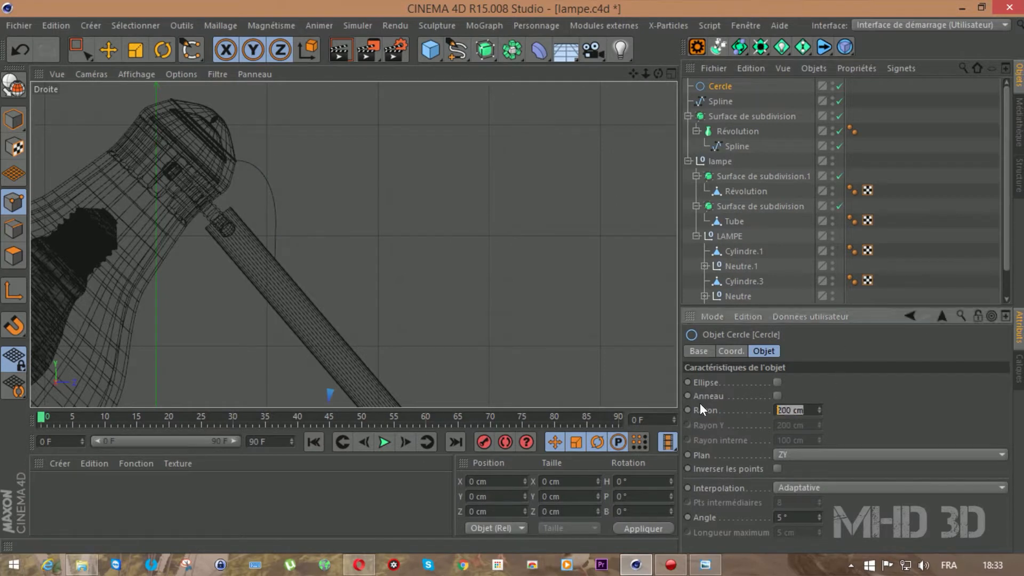
text(2)
key(Return)
click(482, 51)
click(523, 98)
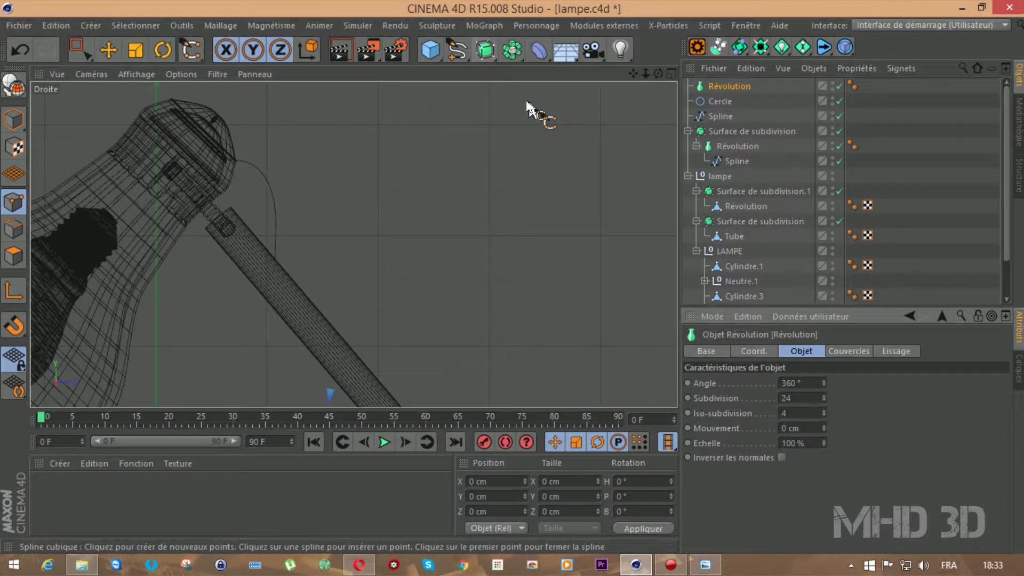
key(Delete)
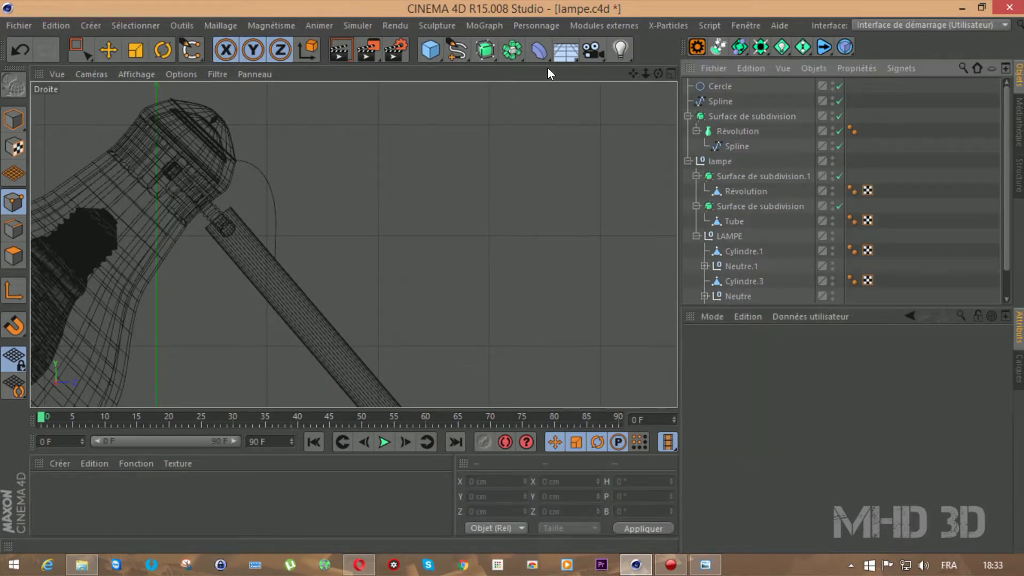
Create a Sweep object and place the circle and the new cable spline under it as children.
click(475, 59)
click(529, 120)
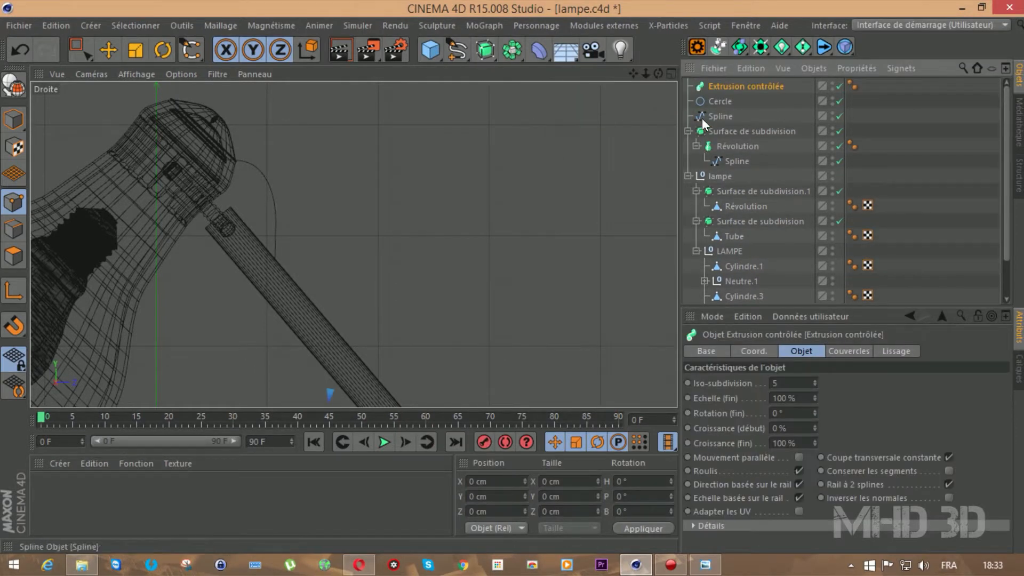
drag(733, 87, 746, 86)
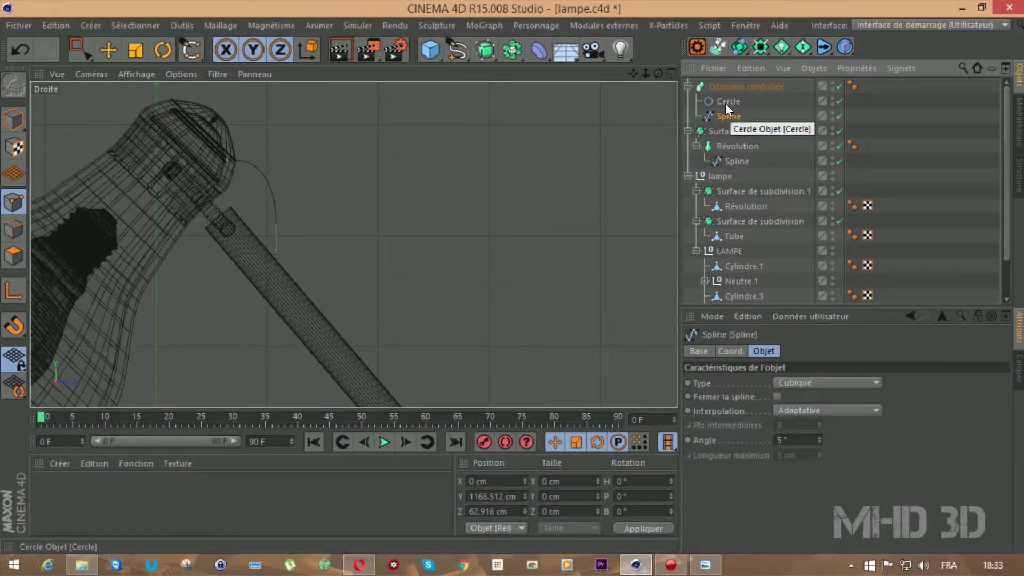
Set the circle's plane to XY and inspect the swept cable at the lamp head in perspective.
key(F1)
drag(659, 73, 613, 88)
drag(353, 244, 354, 240)
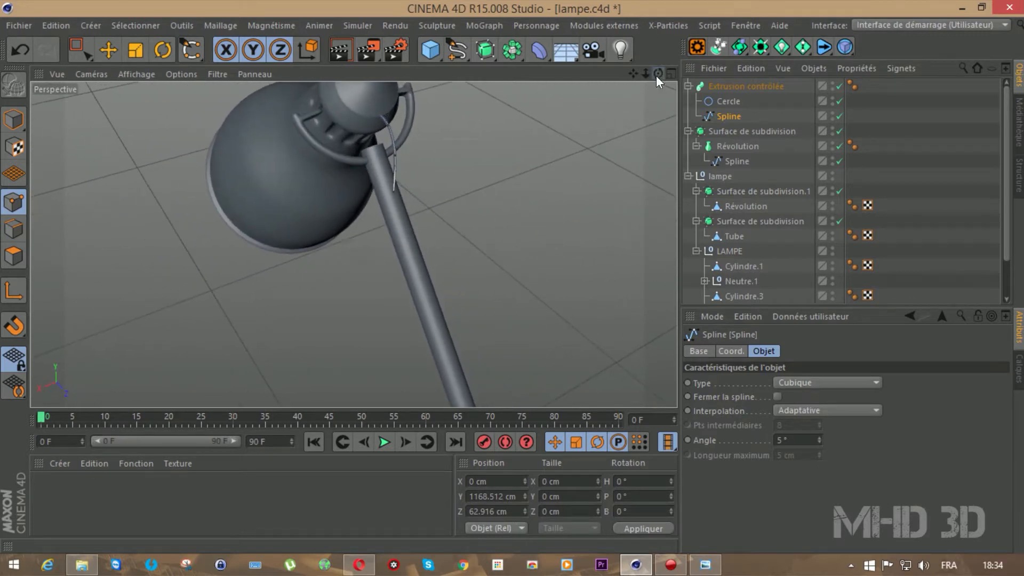
scroll(505, 183, up, 5)
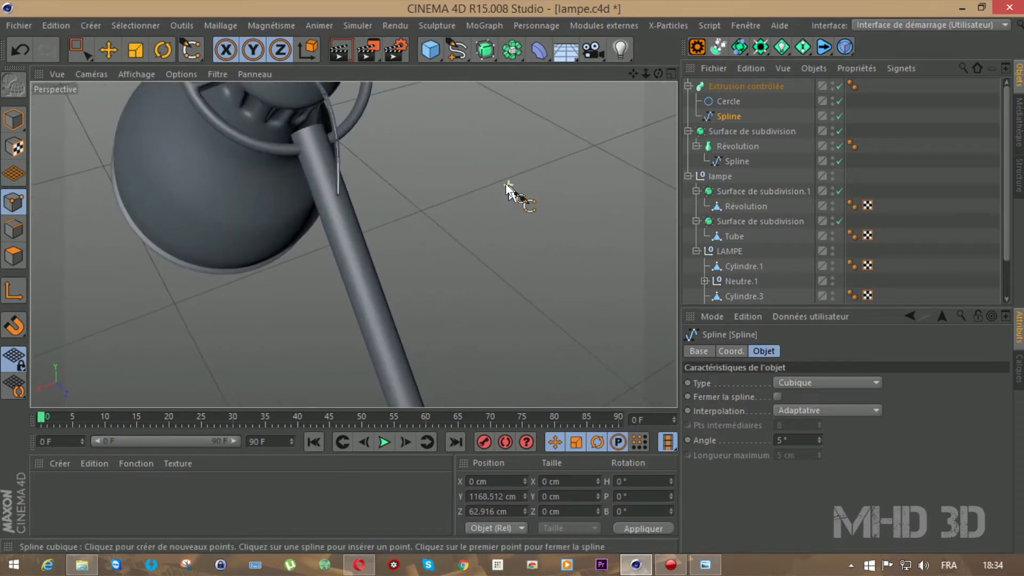
click(721, 104)
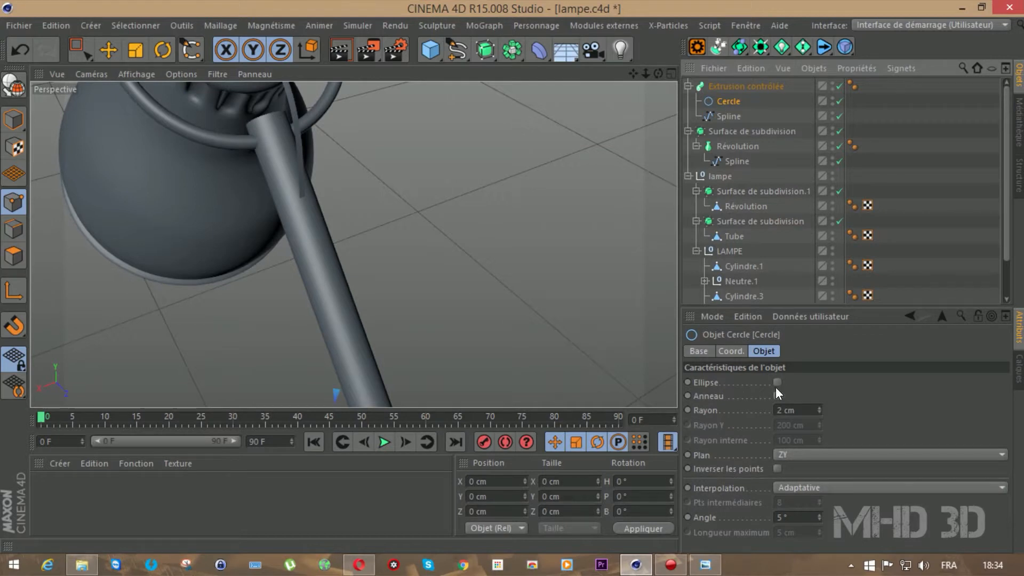
click(802, 452)
click(786, 467)
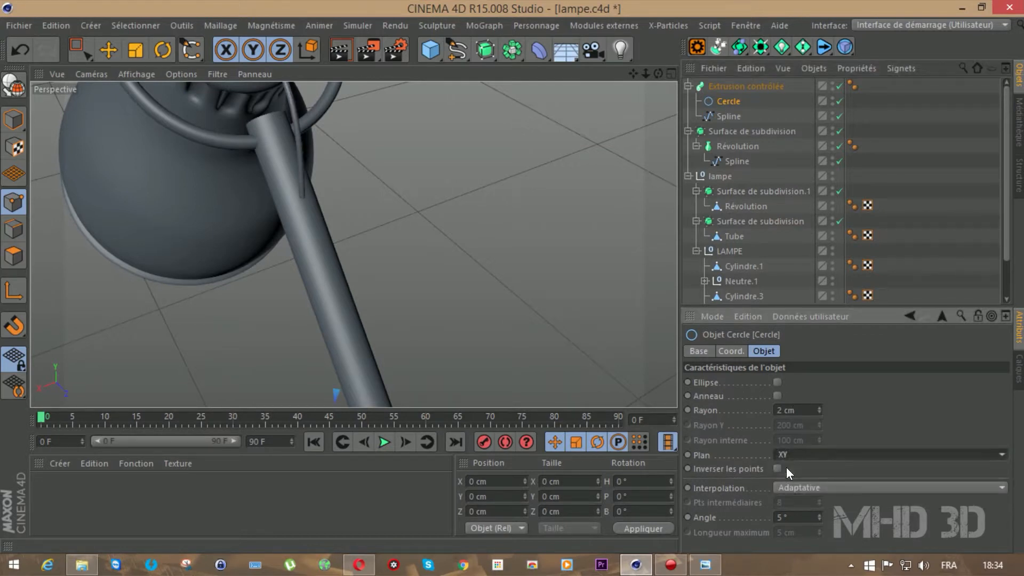
drag(657, 73, 634, 81)
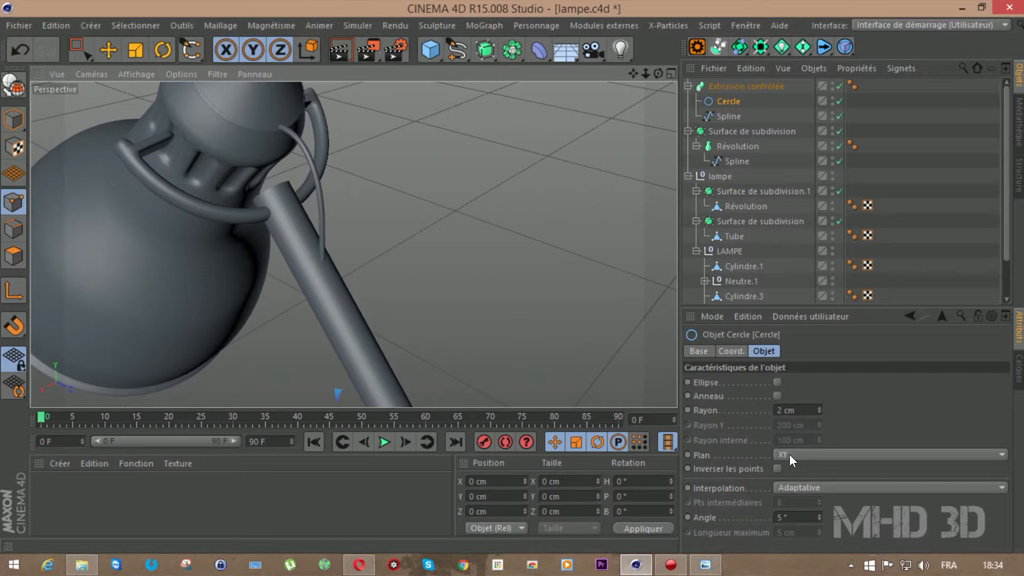
Try the ZY plane for the circle profile and return it to XY.
click(789, 455)
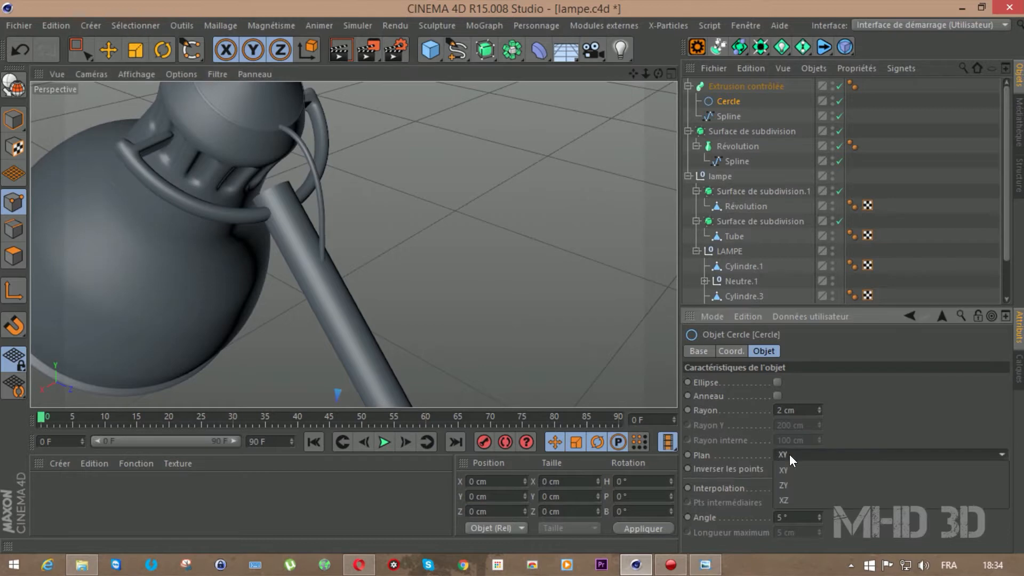
click(783, 478)
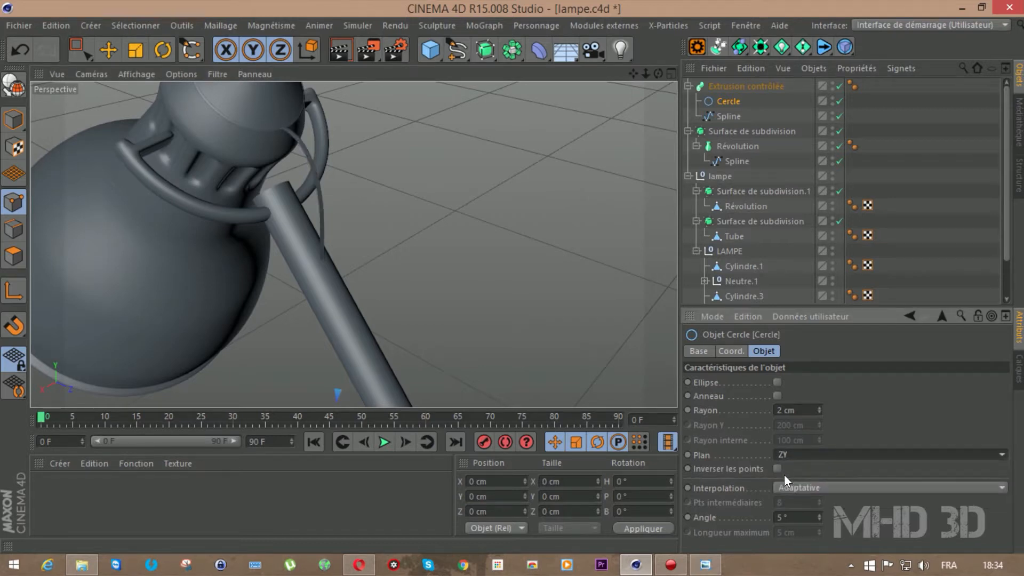
click(786, 454)
click(786, 461)
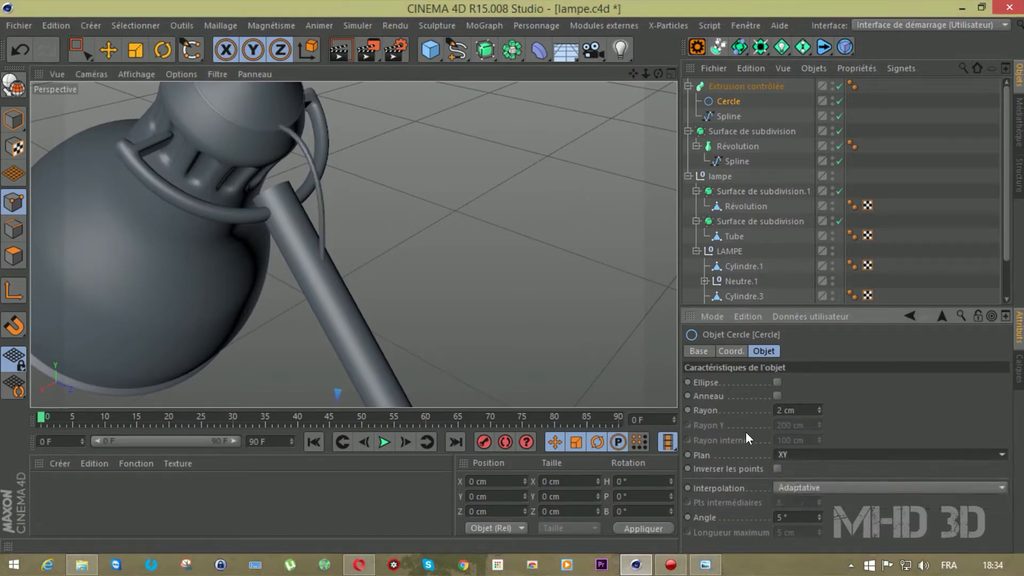
Show the axis handles and move the cable spline's lower end point onto the upper arm, to about Y 1094 cm and Z 88 cm.
mouse_move(658, 73)
mouse_down()
mouse_move(642, 78)
mouse_move(656, 75)
mouse_up()
click(720, 118)
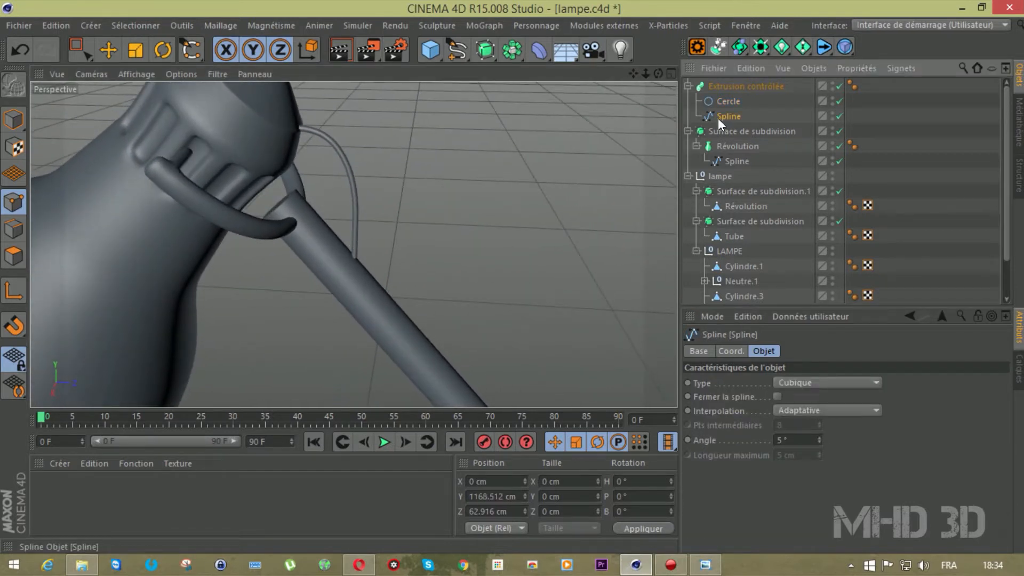
key(F3)
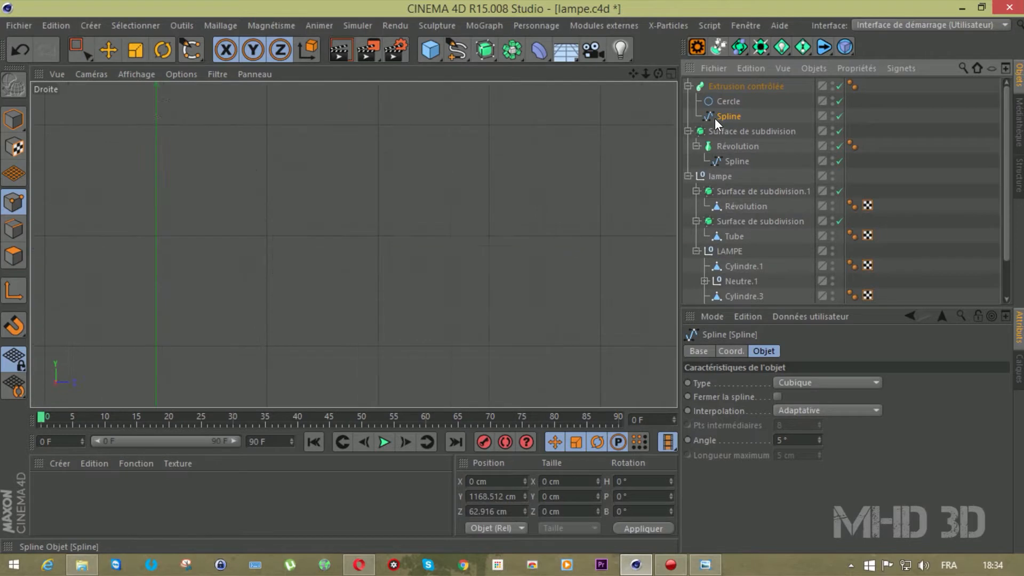
scroll(225, 252, up, 4)
key(0)
drag(347, 193, 299, 265)
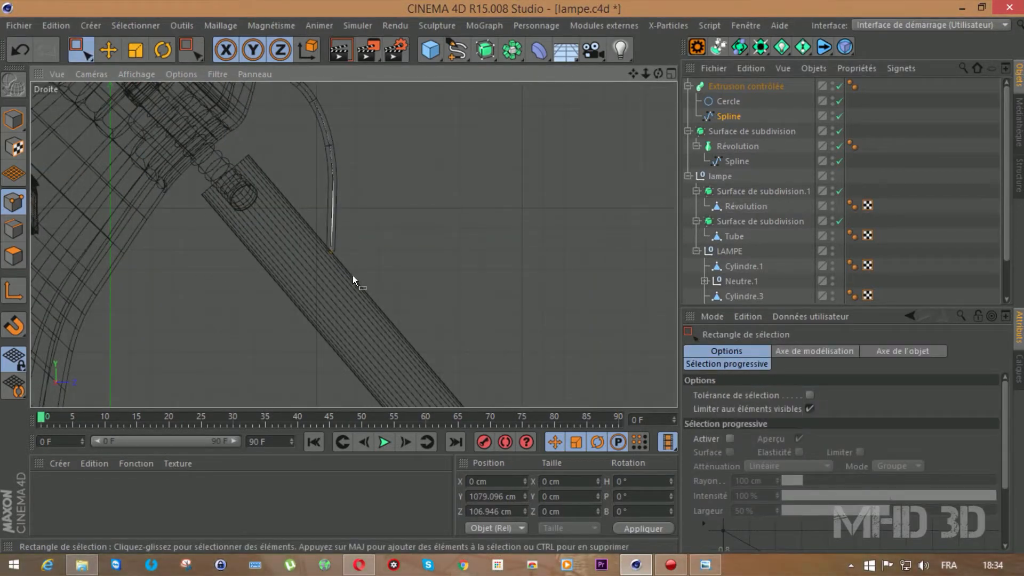
click(214, 73)
click(225, 387)
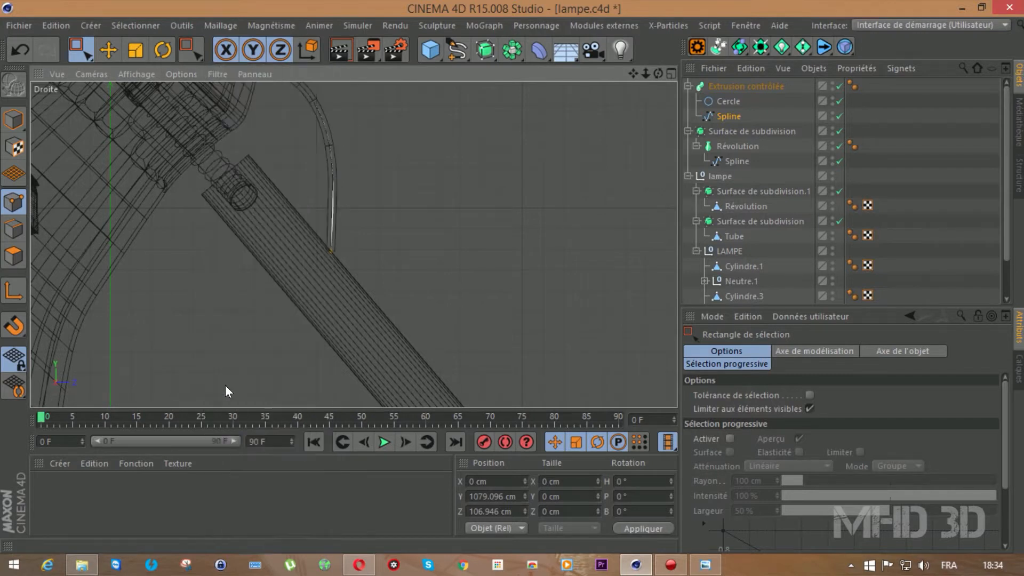
drag(410, 250, 357, 231)
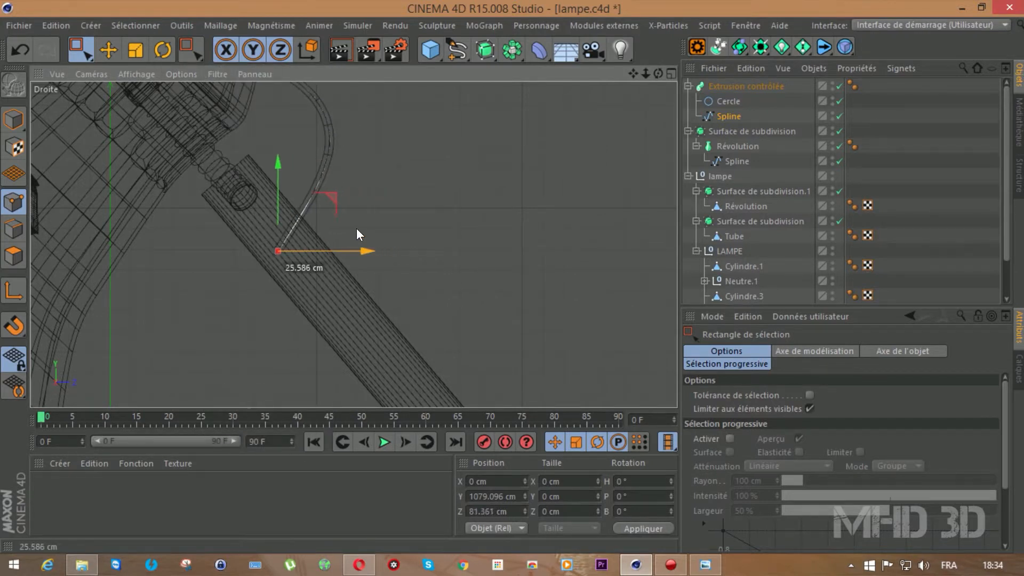
drag(323, 192, 339, 161)
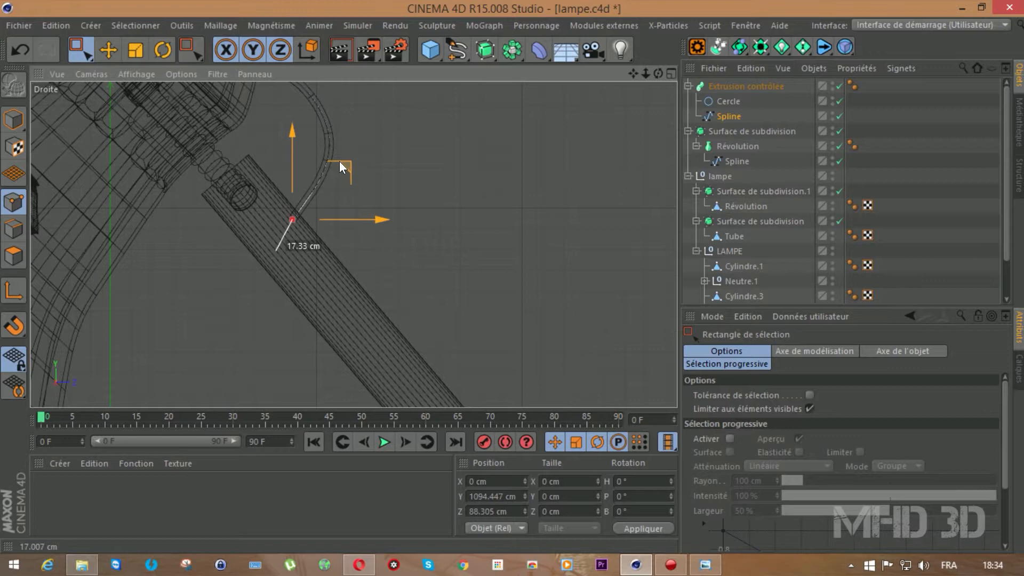
Reshape the cable's bend by moving its middle points, and raise its lamp-head end point to about Y 1175 cm.
alt+middle_drag(339, 161, 353, 245)
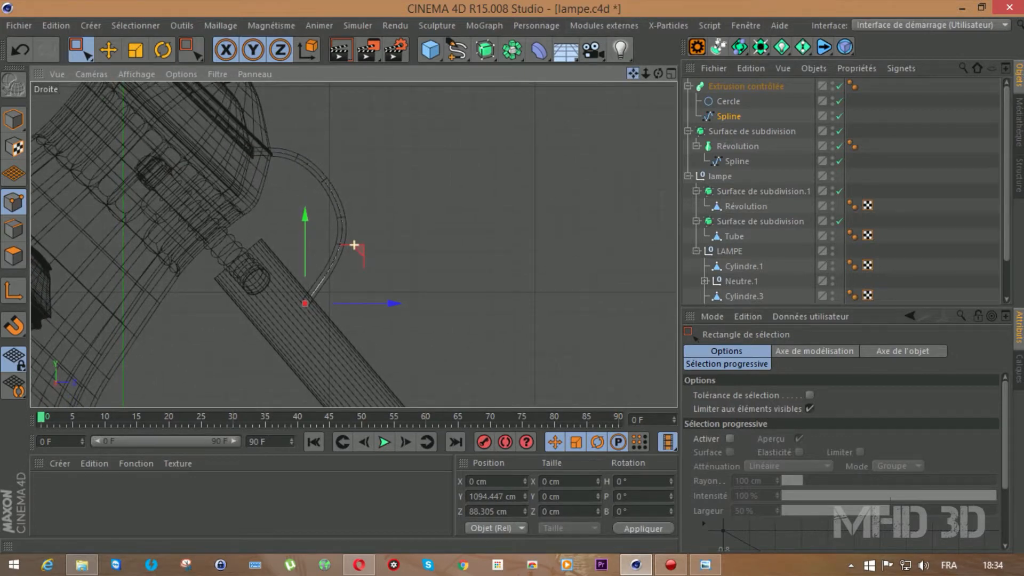
drag(433, 147, 323, 242)
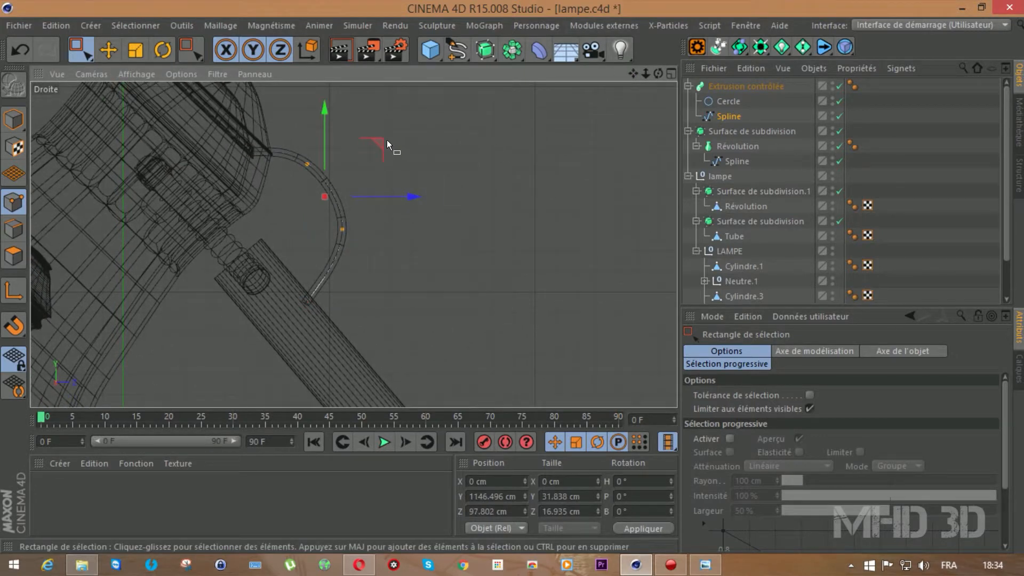
drag(381, 141, 322, 210)
drag(369, 151, 393, 139)
drag(263, 137, 228, 167)
mouse_move(251, 101)
mouse_down()
mouse_move(241, 117)
mouse_move(232, 86)
mouse_up()
Set the circle profile's radius to 5 cm and check the cable on the whole lamp in perspective.
key(F1)
drag(658, 73, 658, 73)
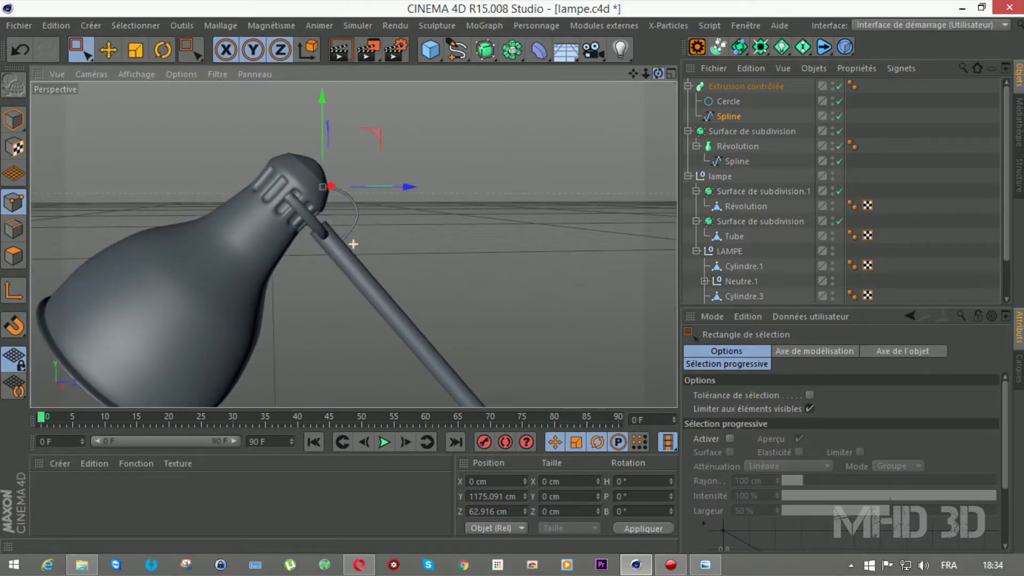
click(727, 101)
text(5)
key(Return)
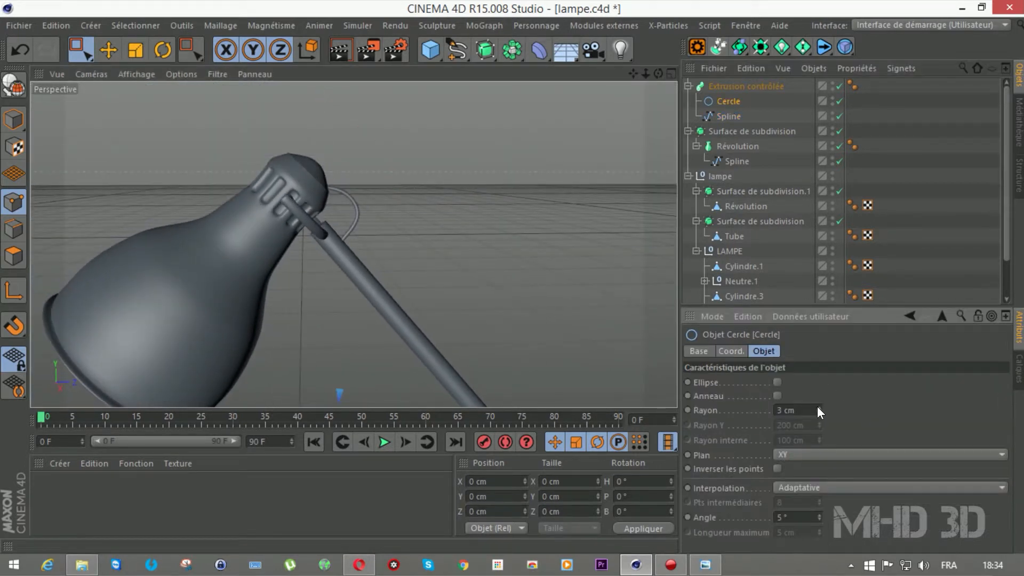
drag(638, 75, 630, 78)
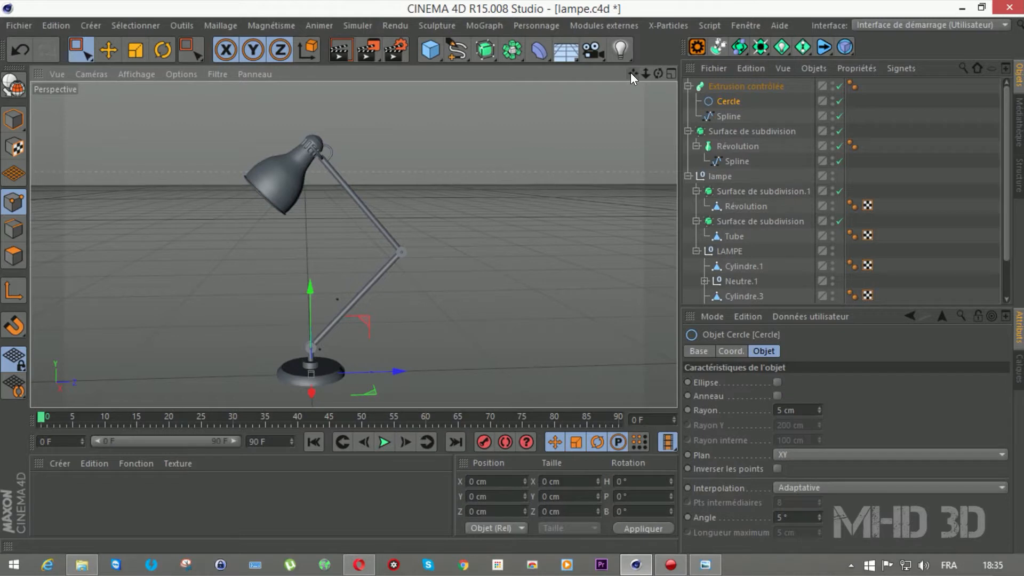
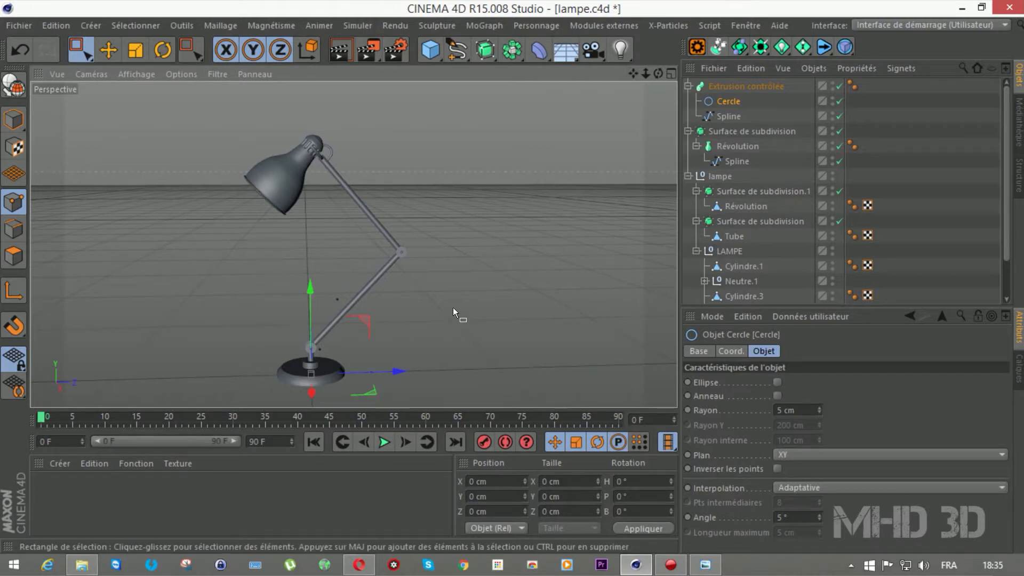
Draw a wavy six-point cubic spline in the right view from the lamp base's edge along the ground, ending at about Z 739 cm.
key(F3)
scroll(644, 93, down, 8)
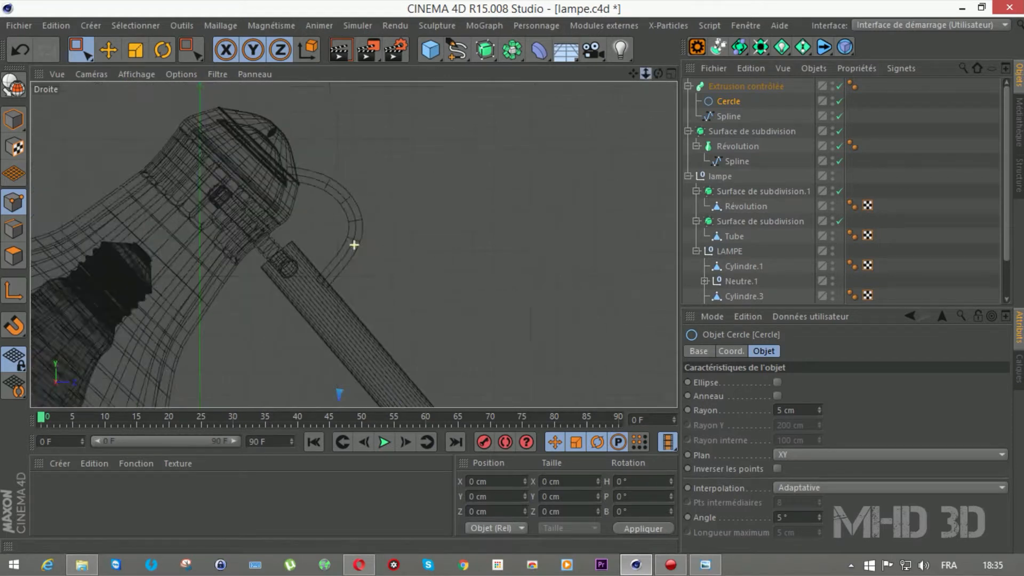
drag(632, 74, 632, 74)
alt+middle_drag(331, 234, 305, 13)
scroll(274, 353, up, 2)
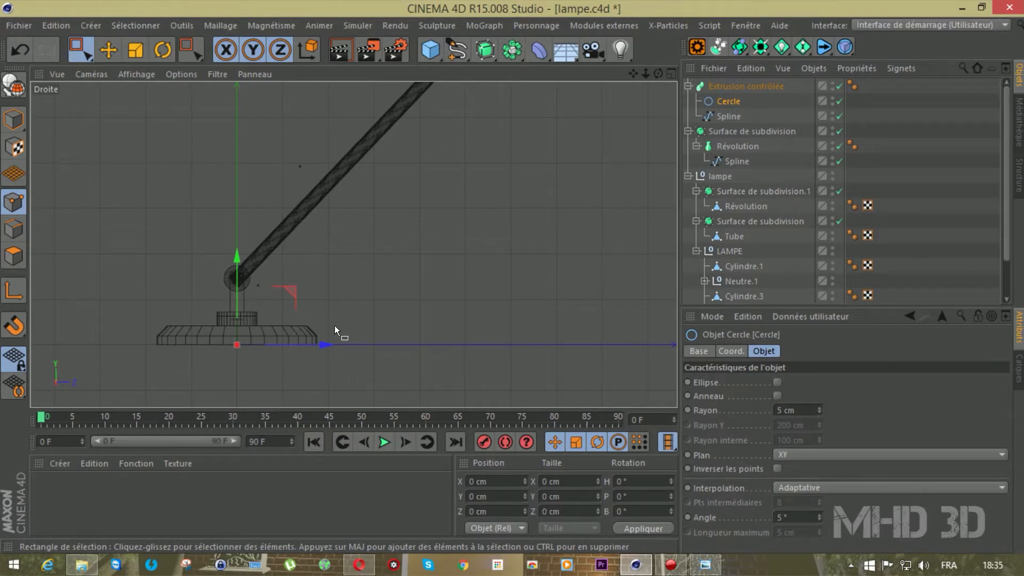
click(461, 55)
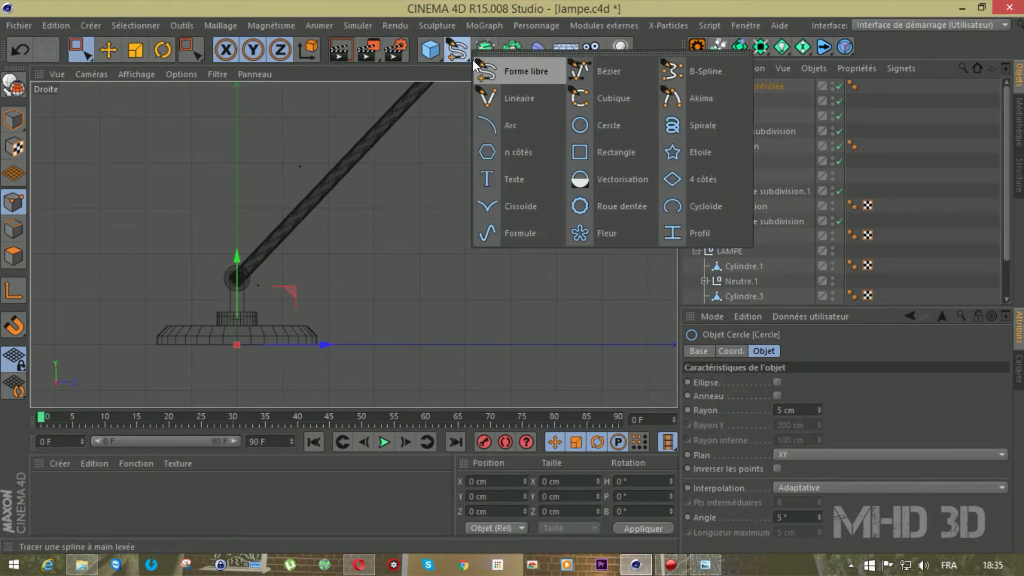
click(587, 95)
click(312, 333)
click(343, 322)
click(387, 335)
click(432, 339)
click(505, 326)
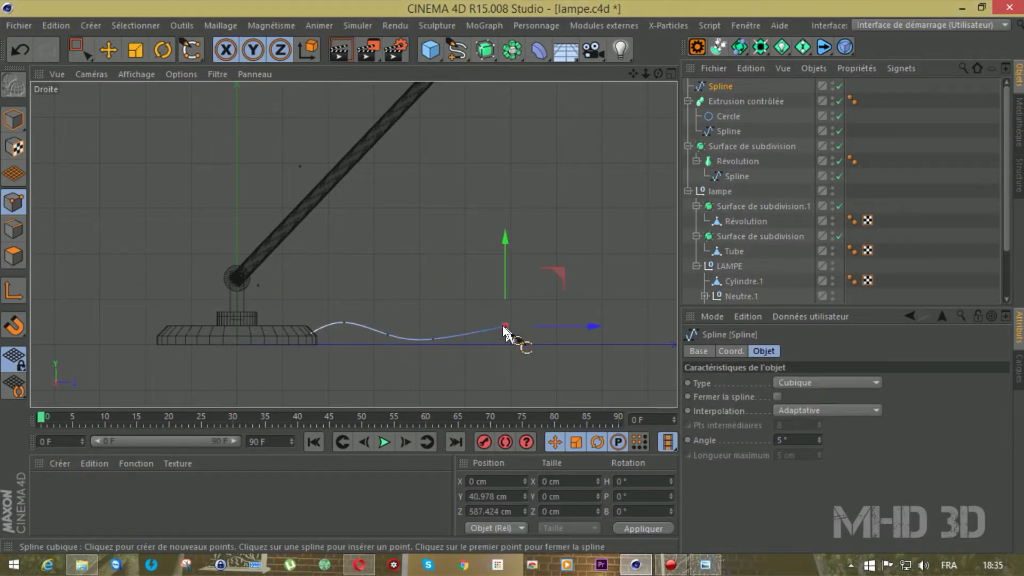
click(574, 339)
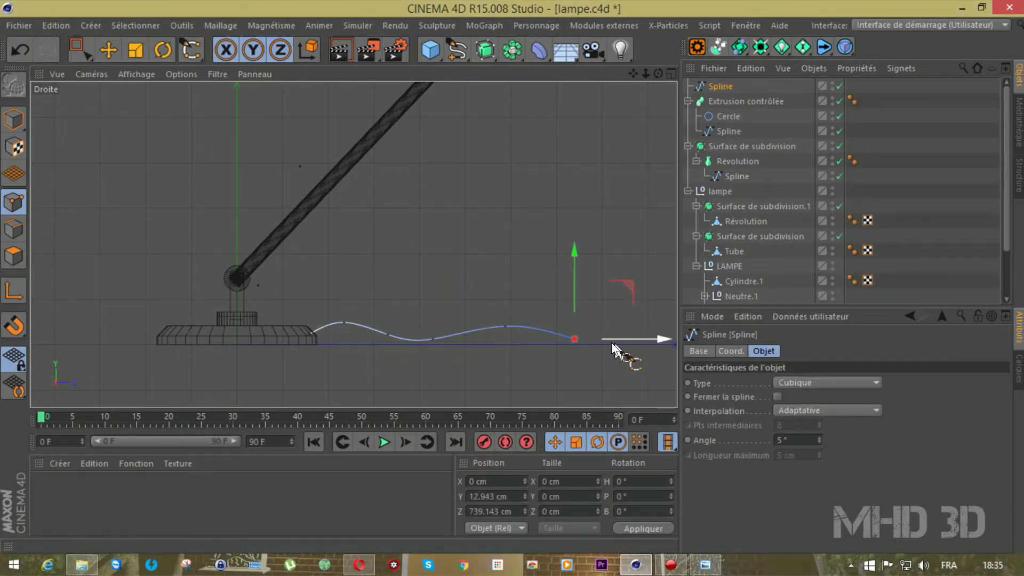
Extend the ground cable spline with three more alternating high and low points, ending at about Y 38 cm and Z 1214 cm.
click(652, 328)
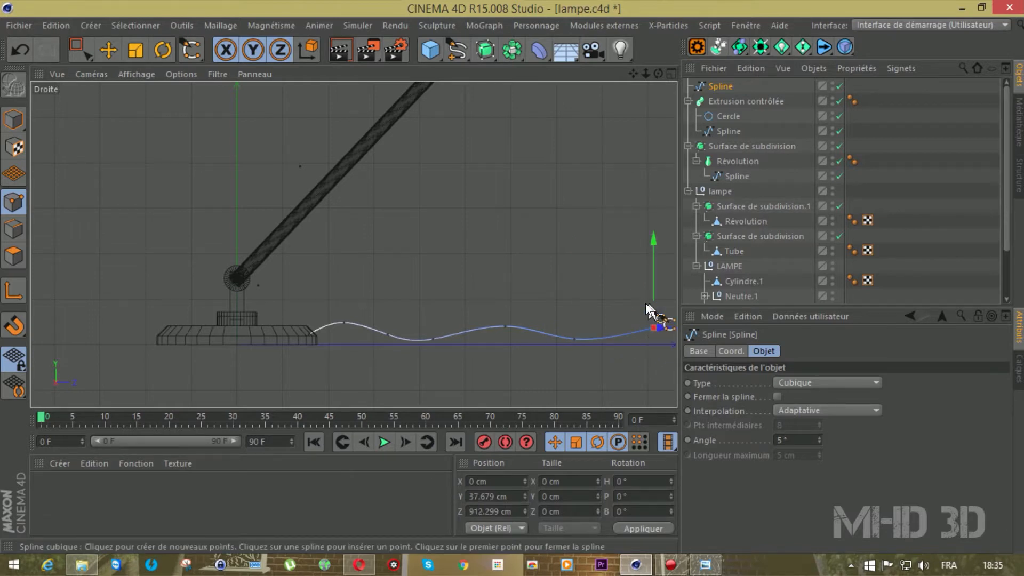
drag(633, 73, 505, 74)
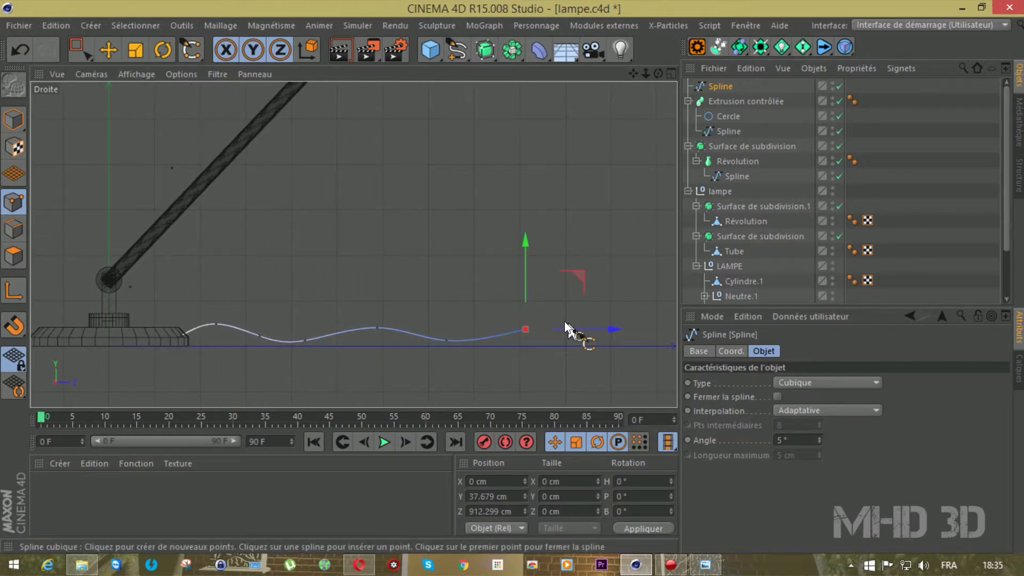
click(593, 342)
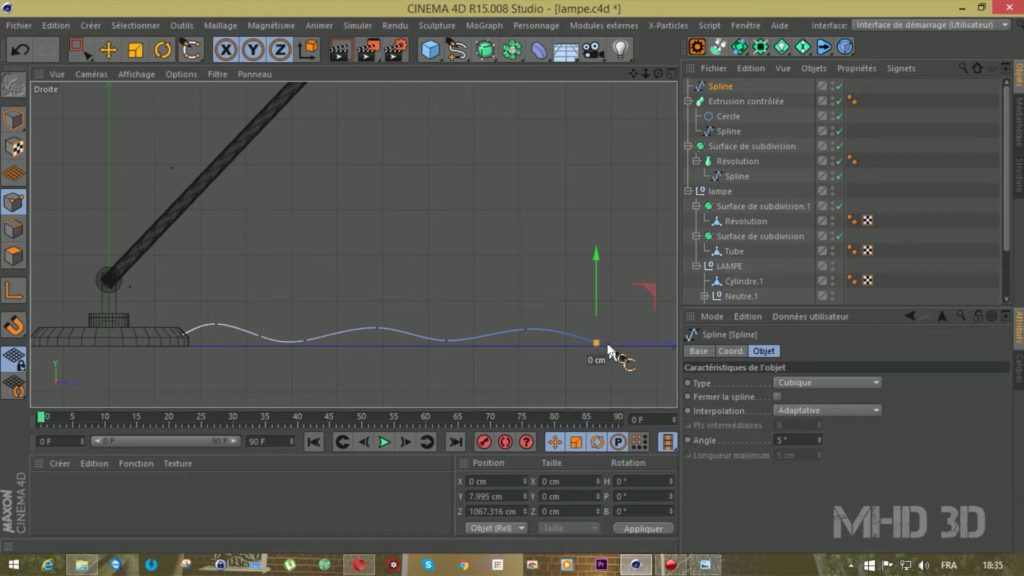
click(661, 331)
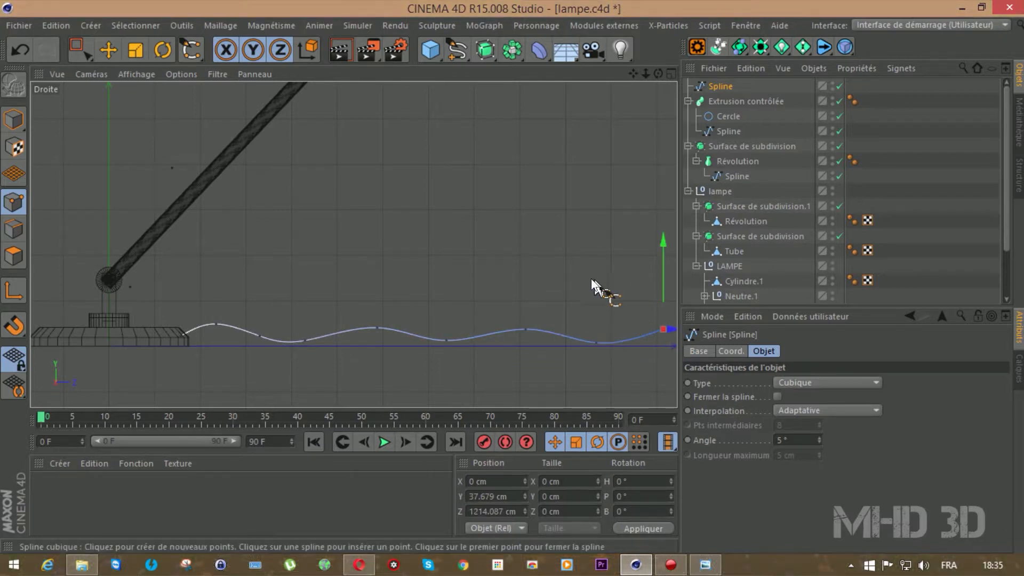
Copy the 5 cm circle profile and sweep it along the ground spline with a new Extrusion contrôlée object.
drag(633, 74, 352, 235)
click(720, 116)
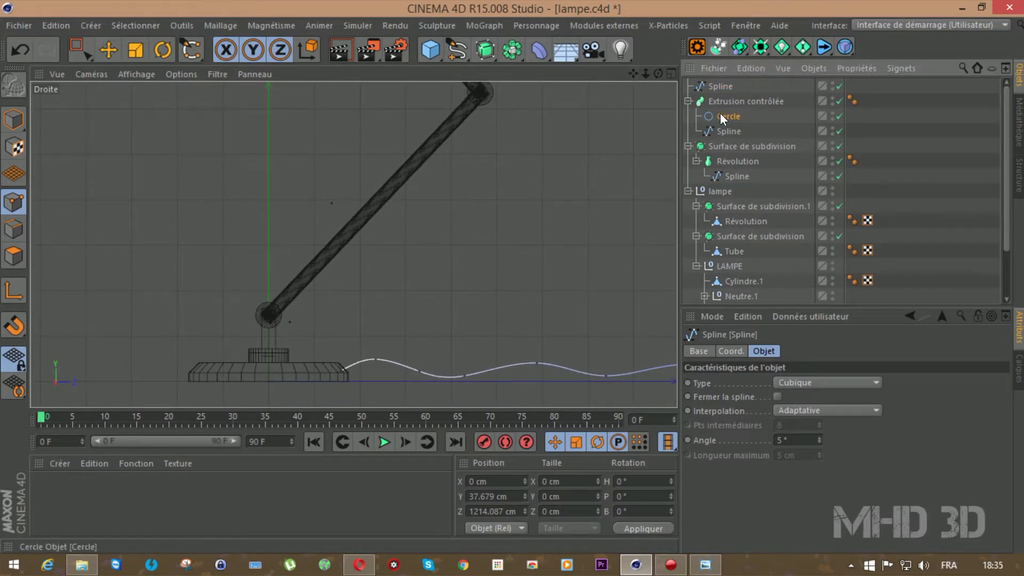
ctrl+drag(718, 98, 720, 94)
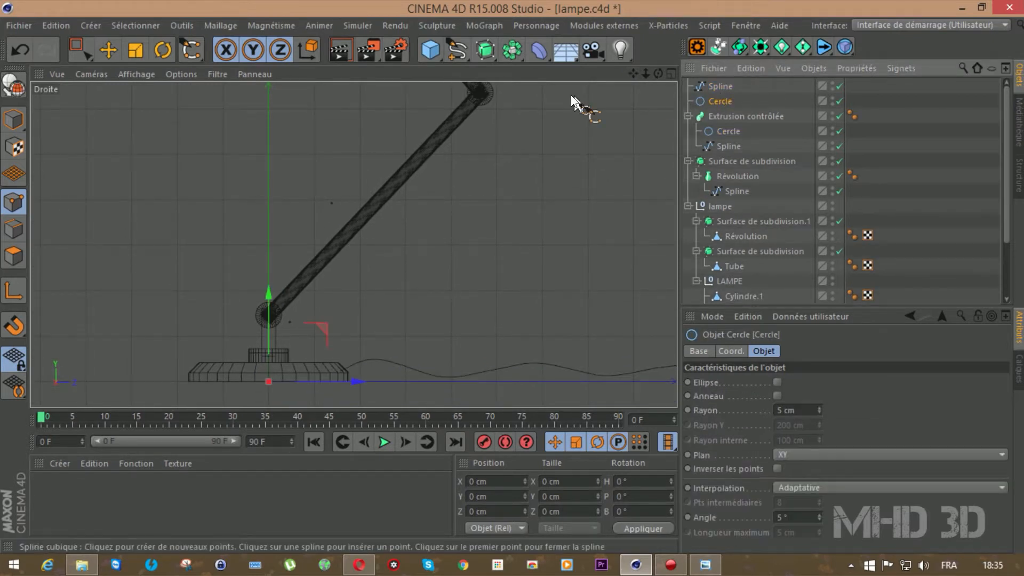
click(479, 58)
click(527, 117)
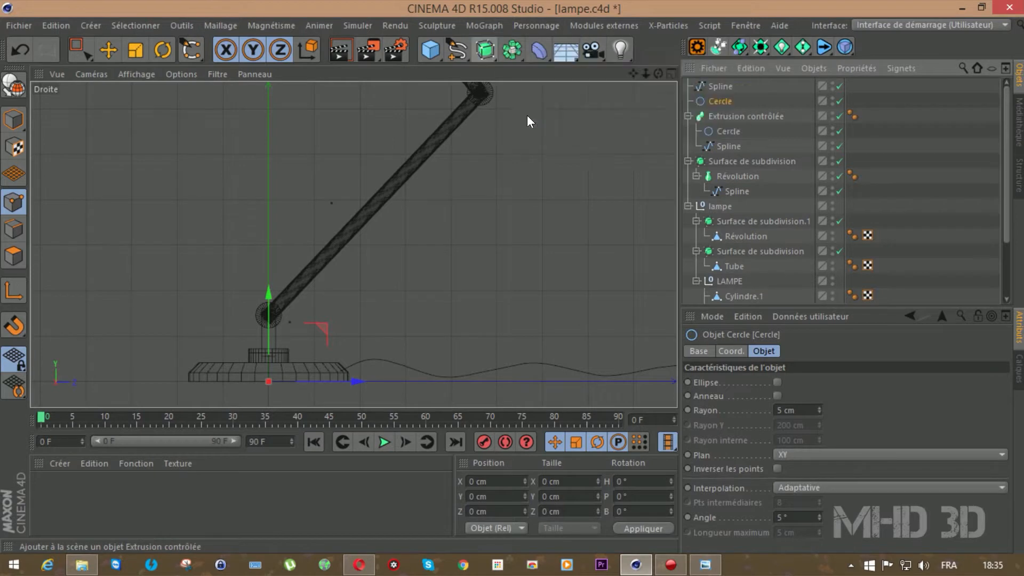
mouse_move(718, 115)
mouse_down()
mouse_move(723, 95)
mouse_move(721, 105)
mouse_up()
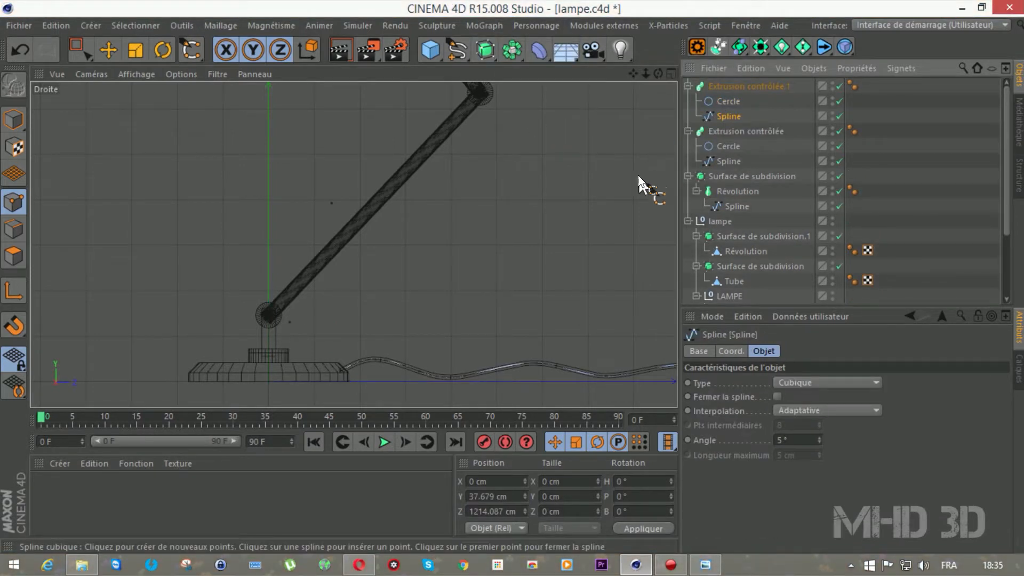
Set the ground cable's circle radius to 10 cm in the perspective view.
key(F1)
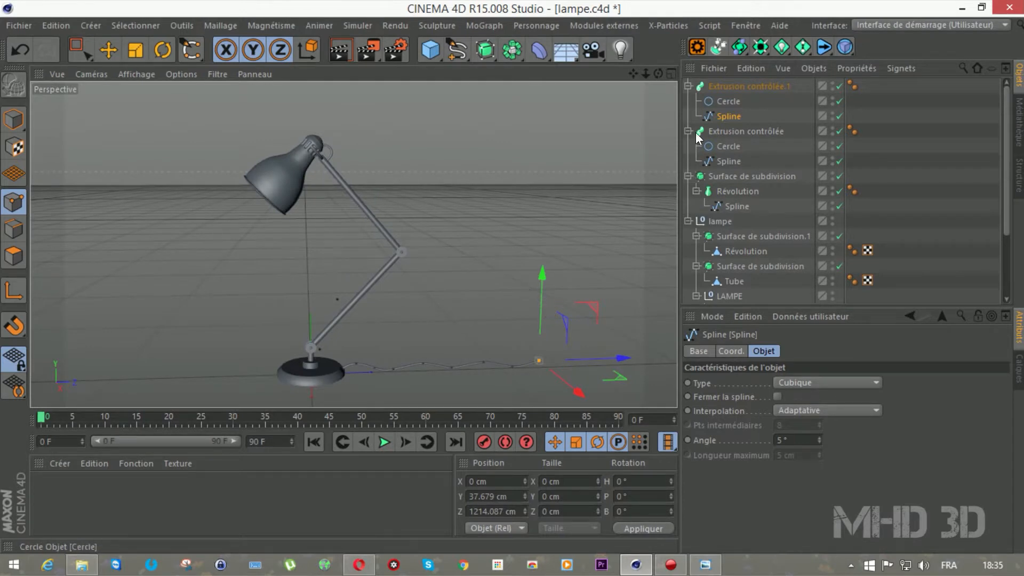
click(731, 101)
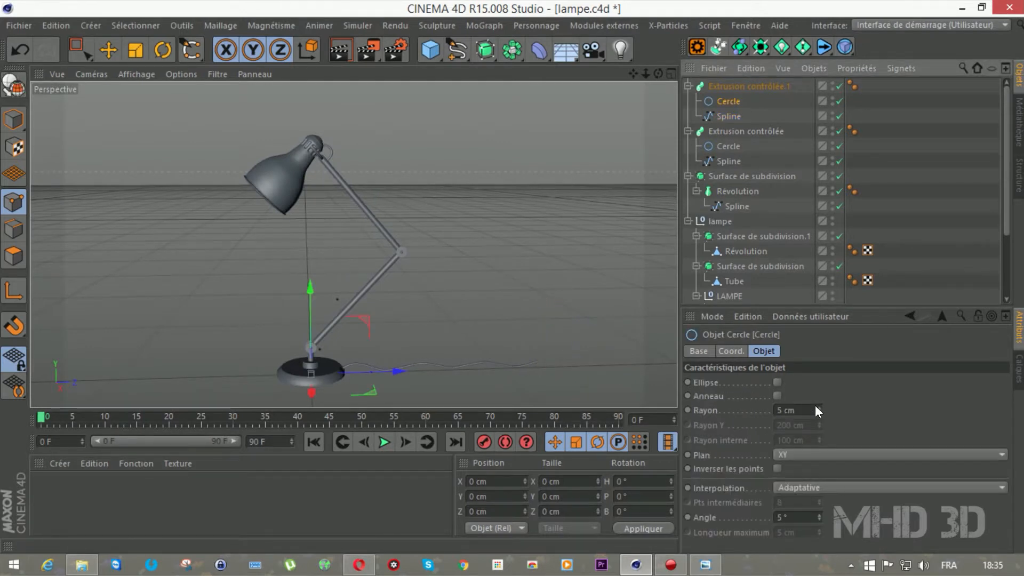
drag(818, 409, 818, 401)
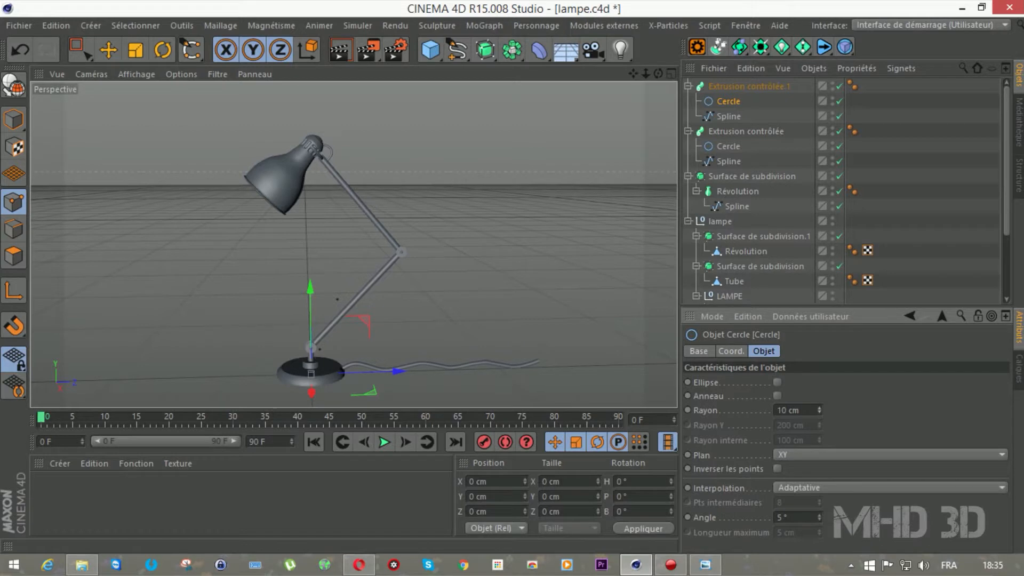
scroll(313, 370, up, 1)
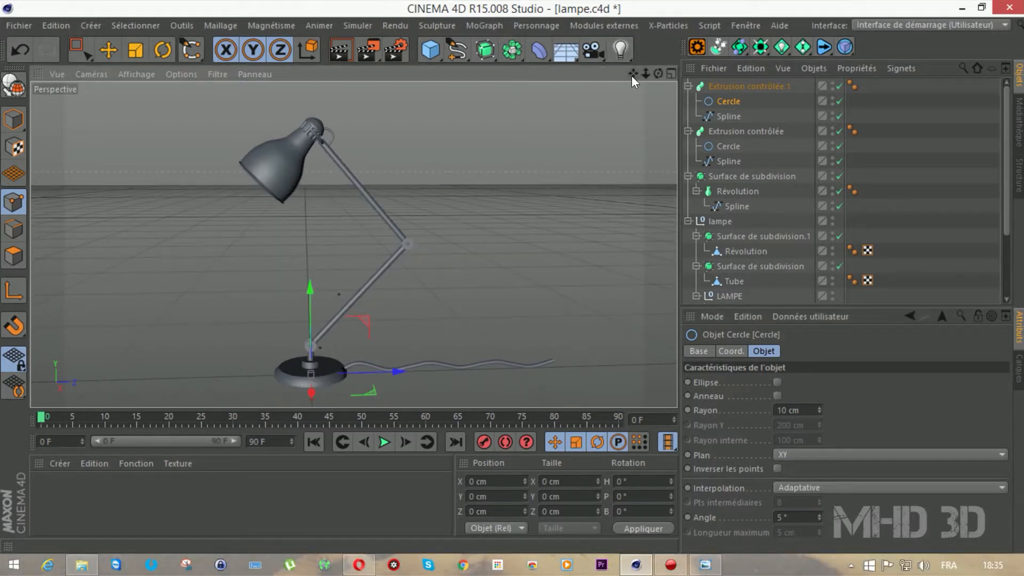
Add a cube and move it to the free end of the ground cable, at about Y 23 cm and Z 1246 cm.
click(430, 50)
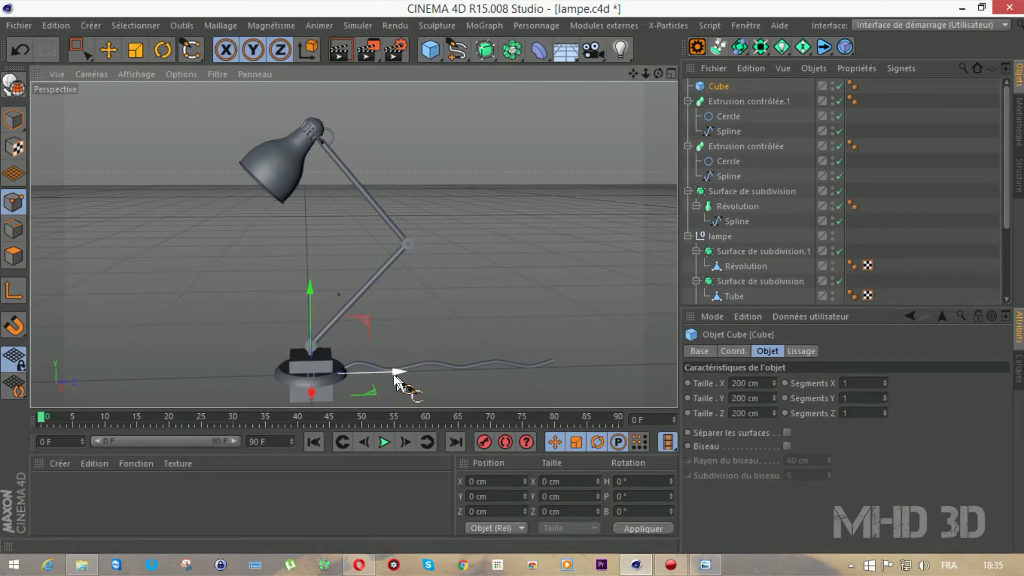
click(108, 50)
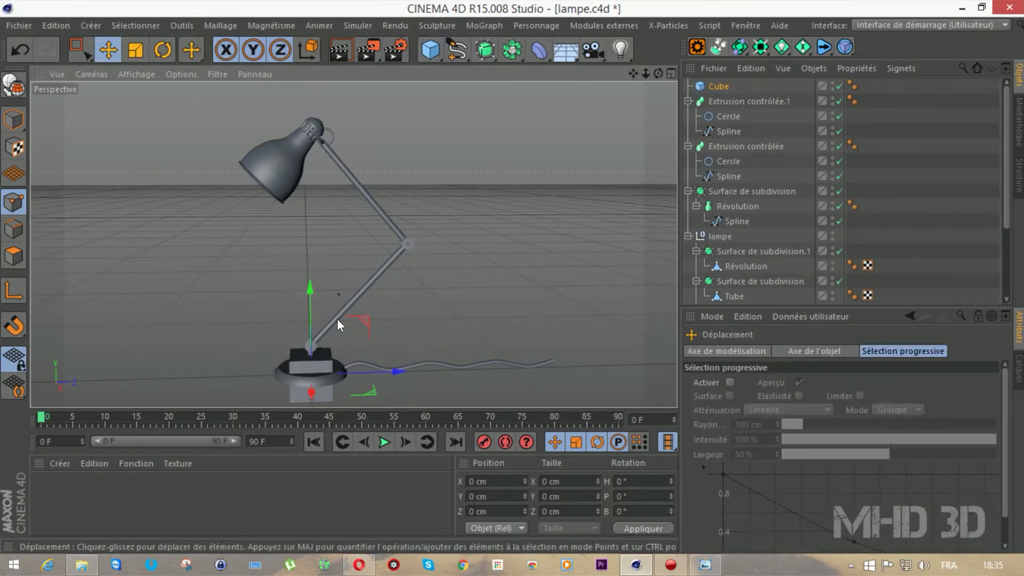
drag(395, 379, 644, 364)
drag(559, 277, 561, 272)
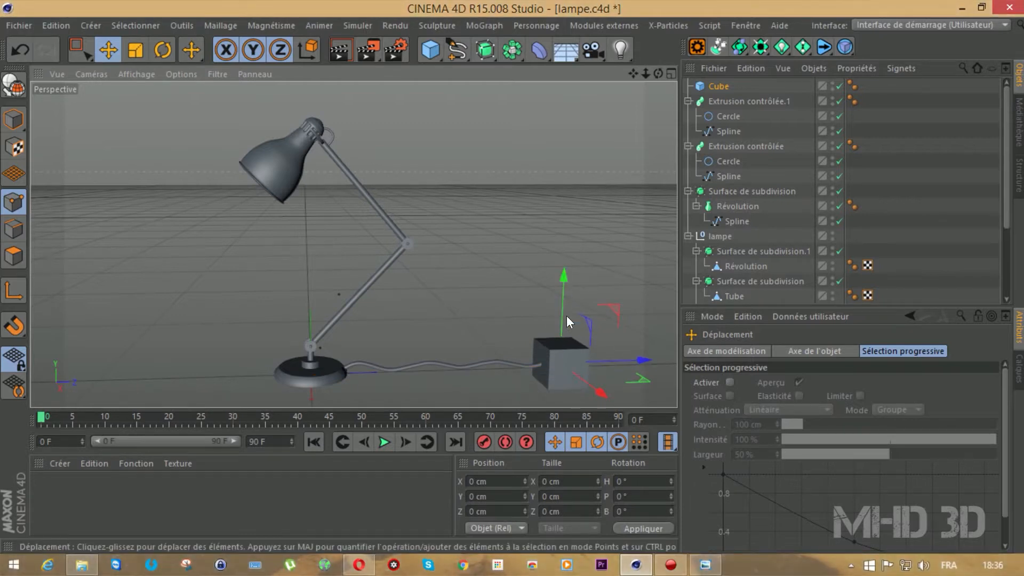
click(14, 120)
click(557, 363)
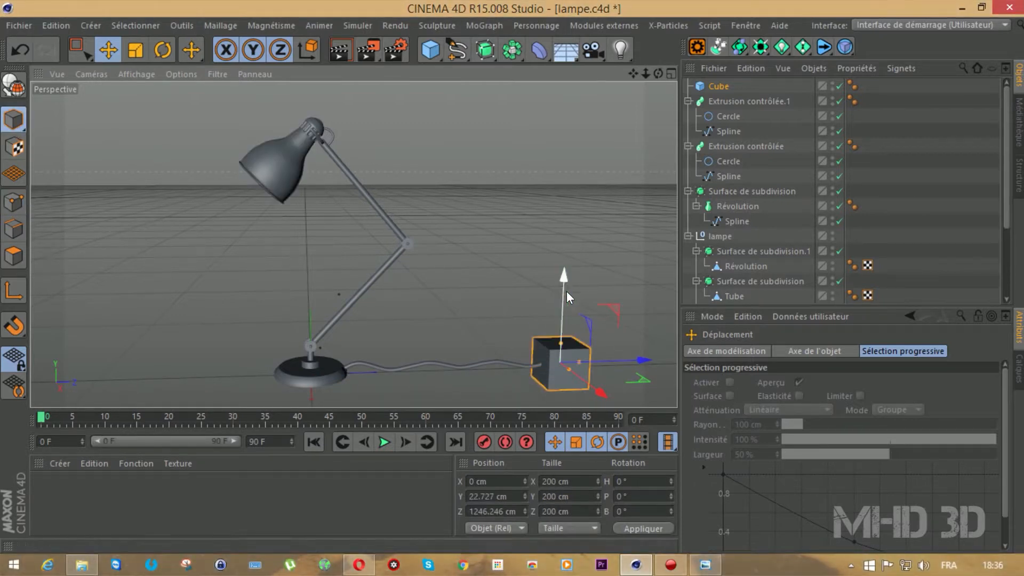
Shrink the cube to about 124 cm in X, 57 cm in Y and 109 cm in Z.
scroll(584, 332, up, 2)
drag(657, 73, 608, 71)
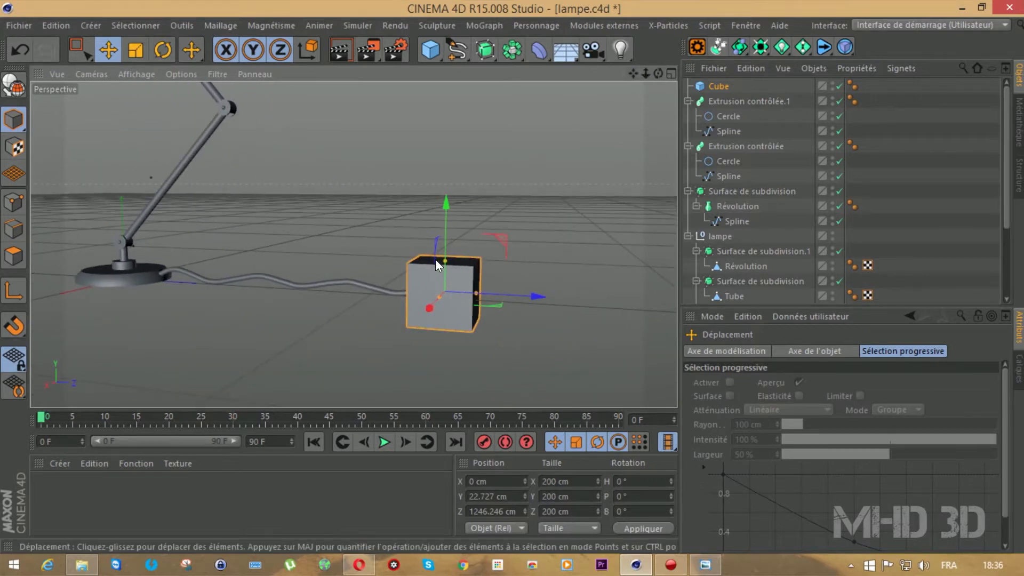
drag(441, 263, 442, 283)
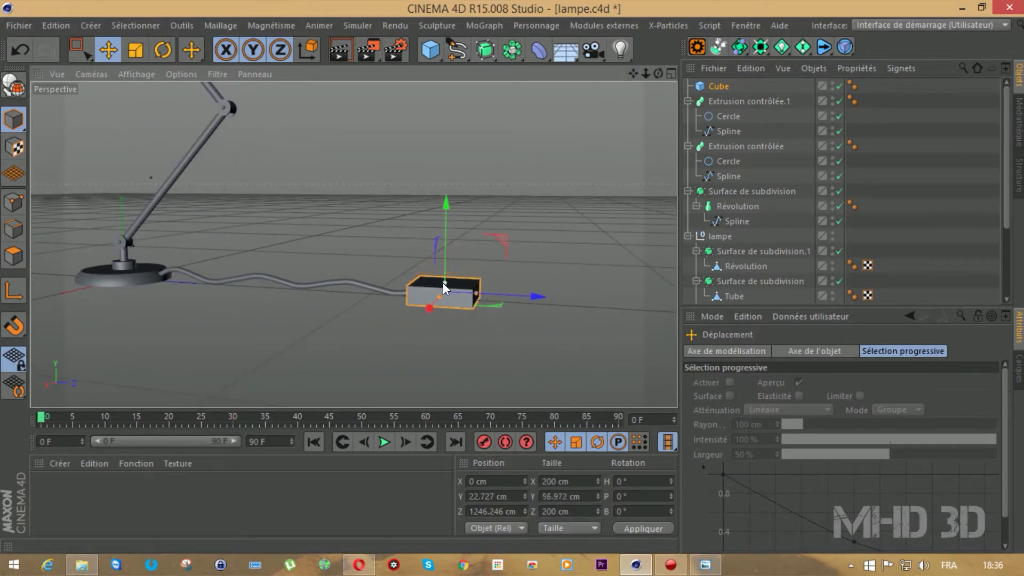
drag(658, 73, 550, 167)
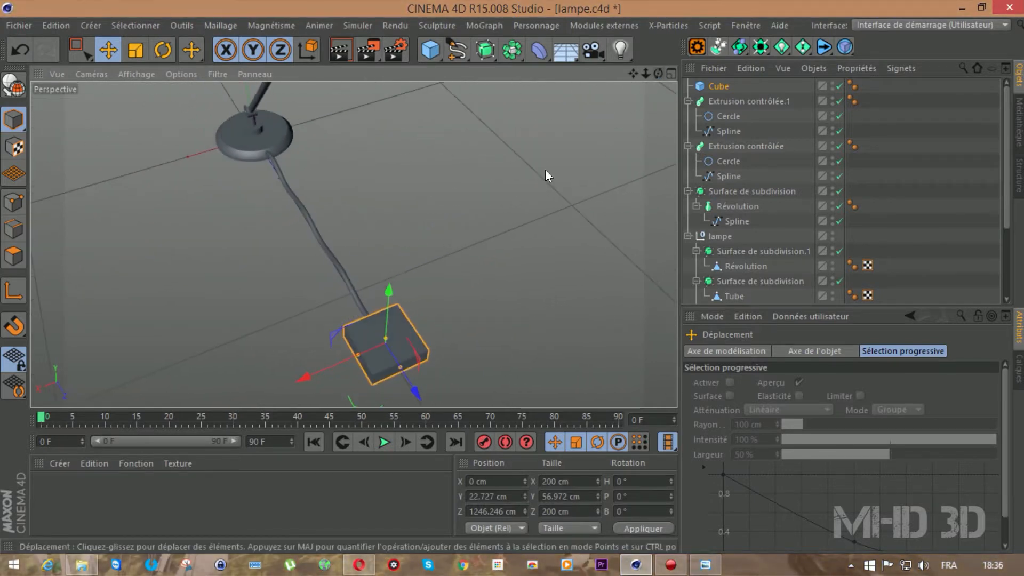
drag(359, 355, 394, 353)
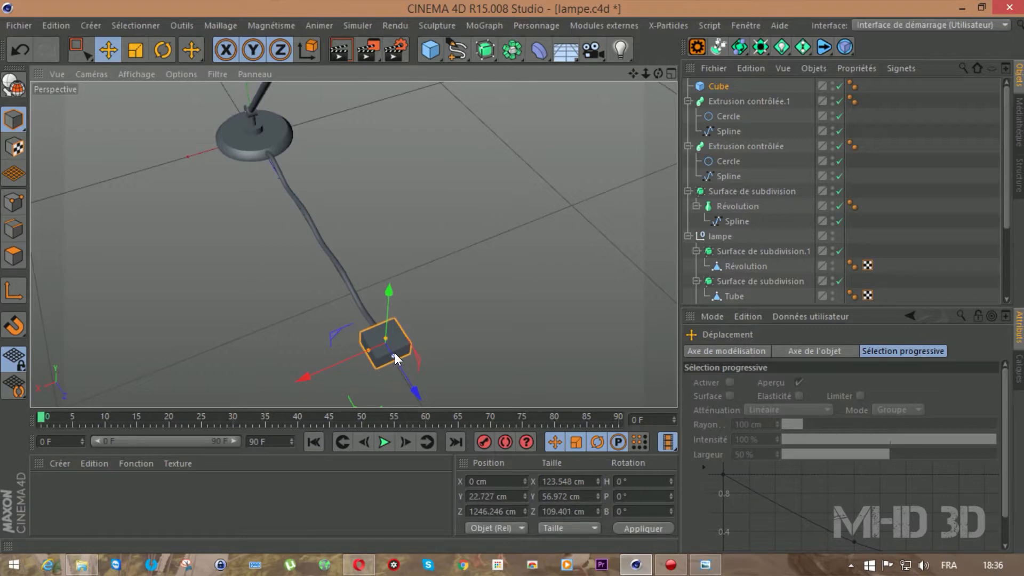
Raise the cube to about Y 37 cm and move it away from the cable end to about Z 1317 cm.
drag(658, 74, 562, 214)
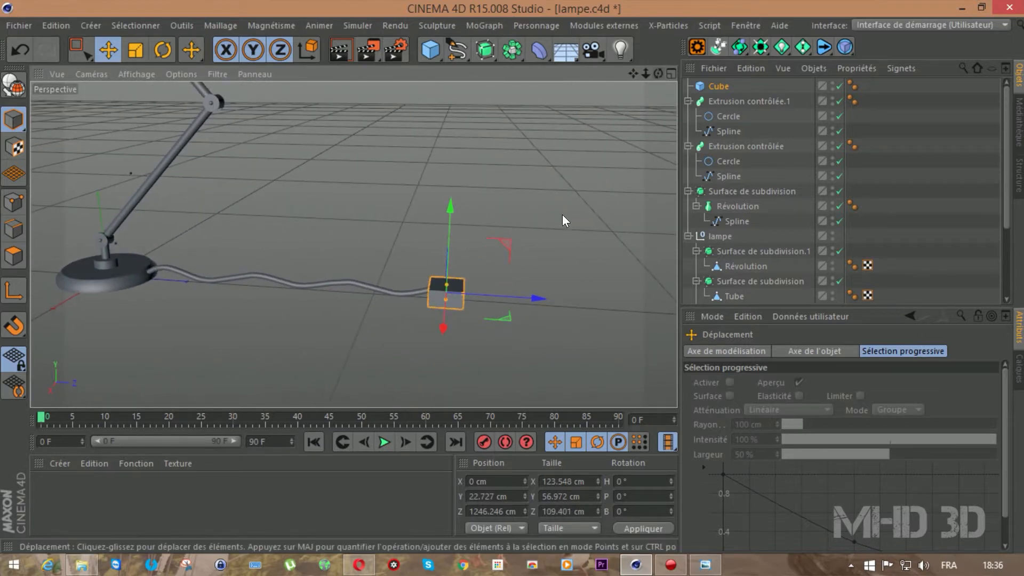
scroll(525, 264, up, 5)
drag(377, 231, 383, 224)
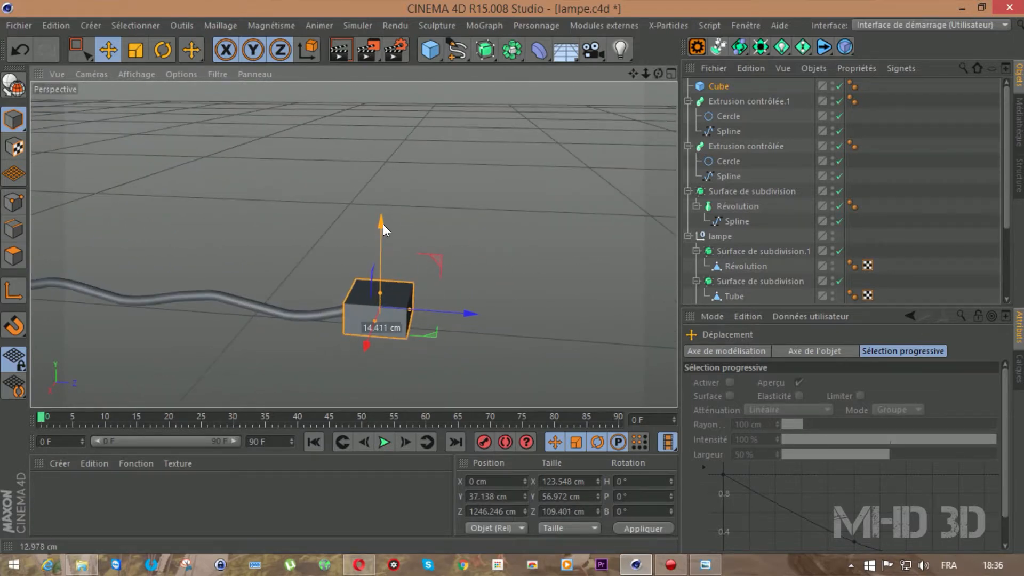
drag(655, 73, 604, 136)
drag(476, 290, 513, 290)
Make the cube editable and extrude its cable-side face about 51 cm toward the cable.
click(13, 86)
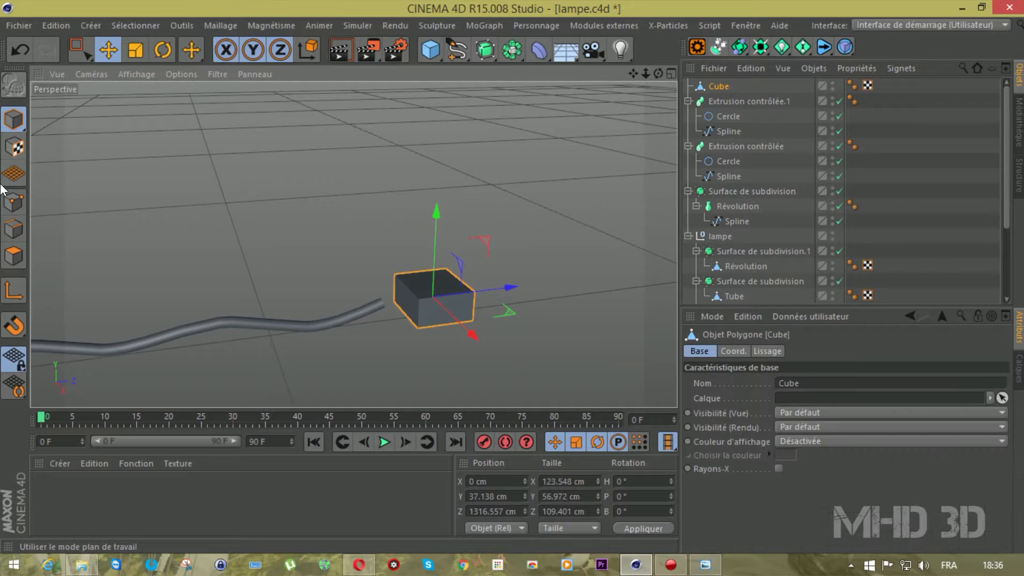
click(10, 261)
click(399, 299)
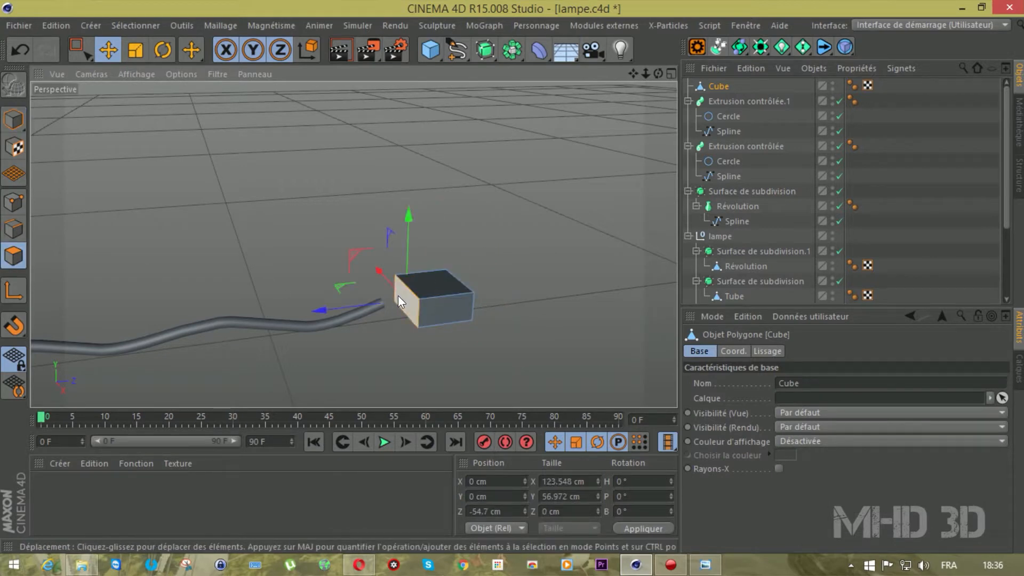
key(d)
drag(398, 295, 425, 296)
Scale the extruded face down to about 73 by 34 cm and move it slightly further along the cable.
click(132, 49)
drag(171, 192, 1, 124)
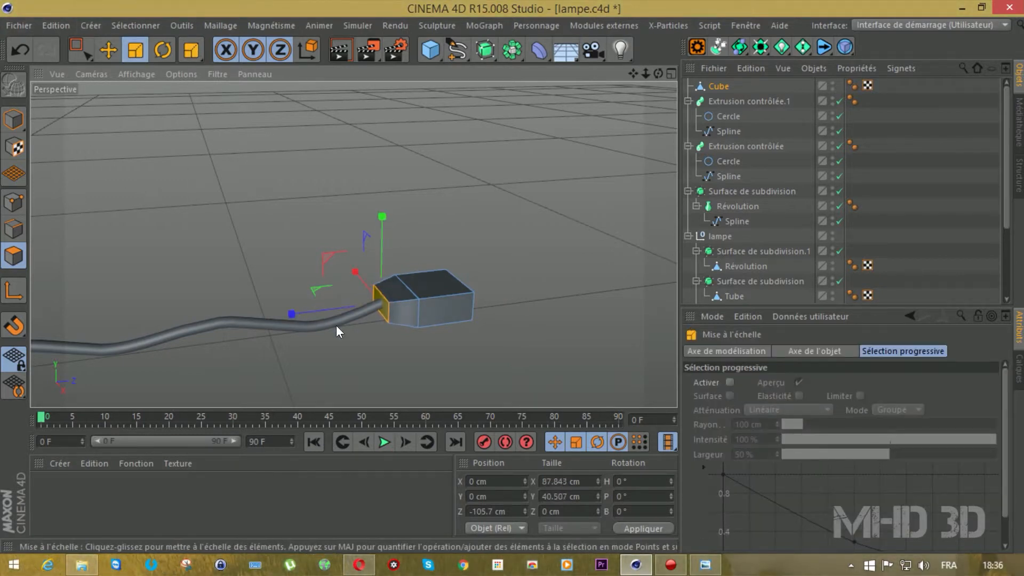
drag(292, 283, 101, 216)
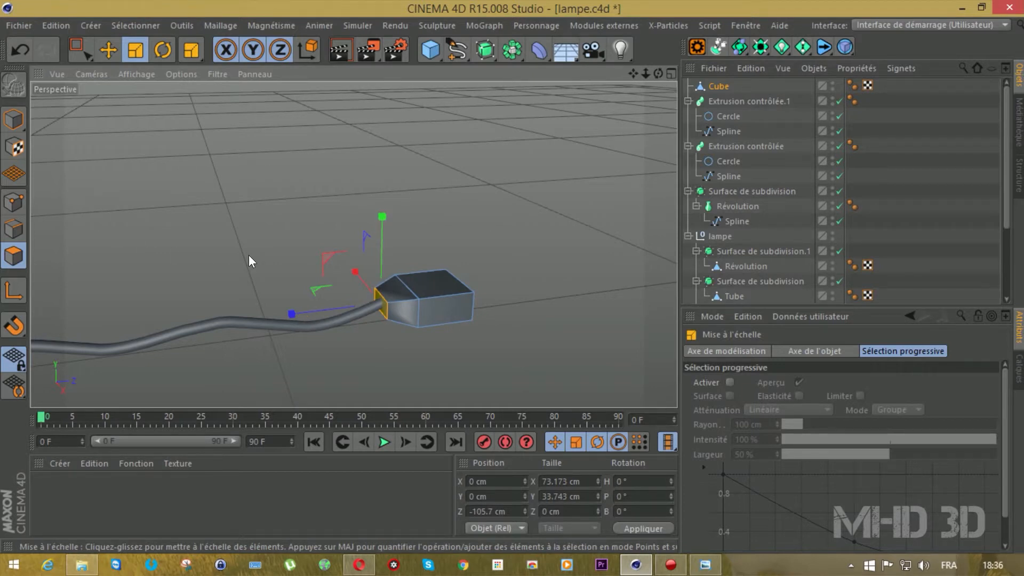
click(107, 50)
drag(303, 313, 288, 313)
Extrude the cube's end face opposite the cable with an offset of about -11 cm.
drag(658, 73, 614, 81)
click(412, 305)
key(d)
drag(508, 364, 501, 364)
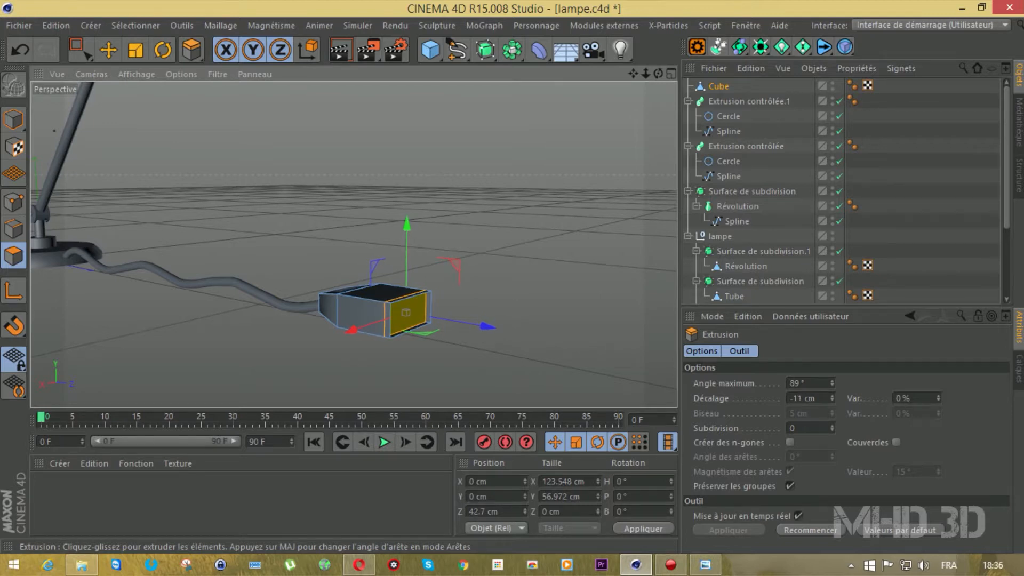
Replace the plug end face's last extrusion with an inset of about 111.5 × 45 cm, extruded inward into a shallow recess.
click(27, 51)
right_click(525, 391)
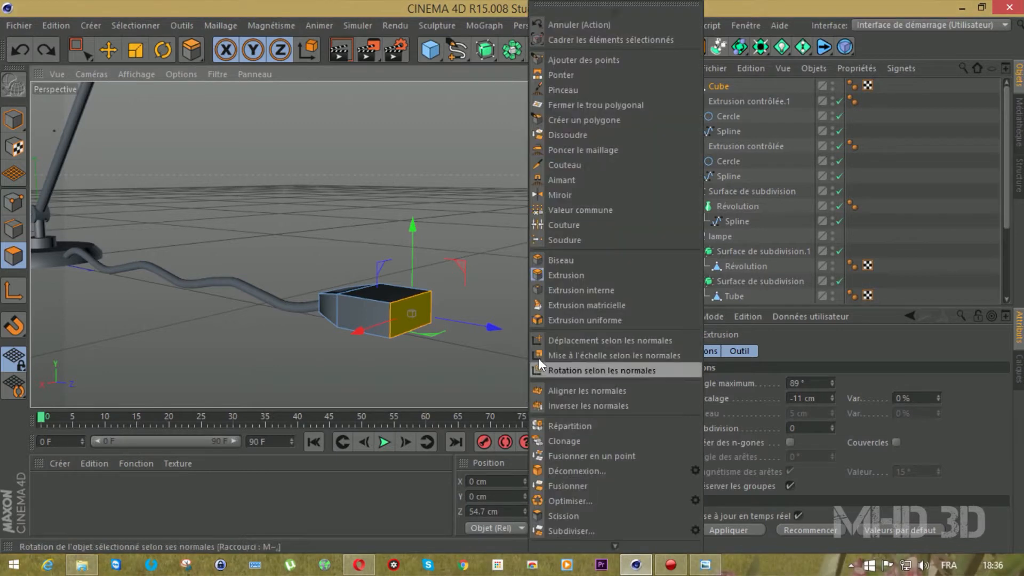
click(551, 292)
drag(459, 363, 454, 353)
key(d)
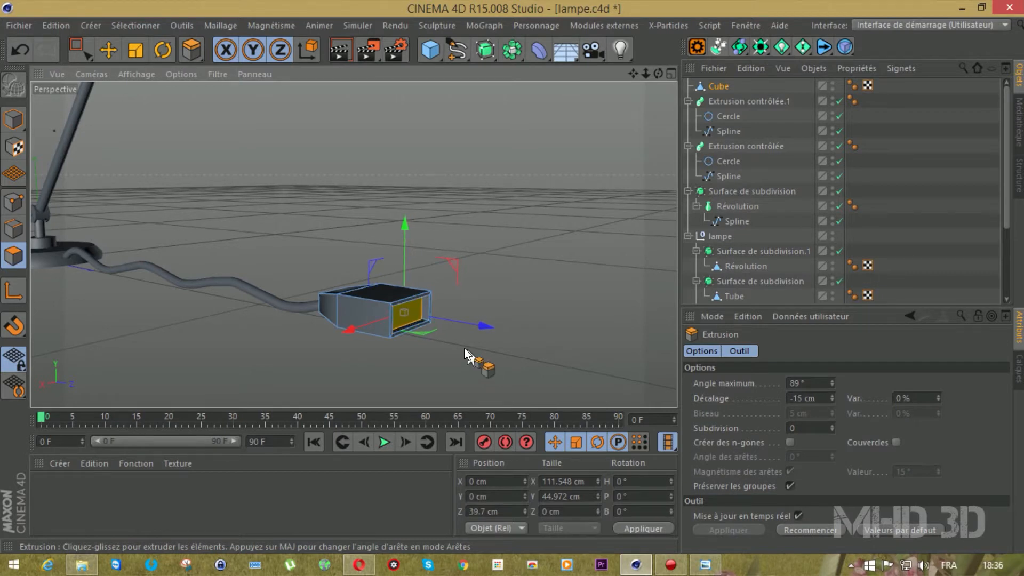
drag(429, 319, 487, 331)
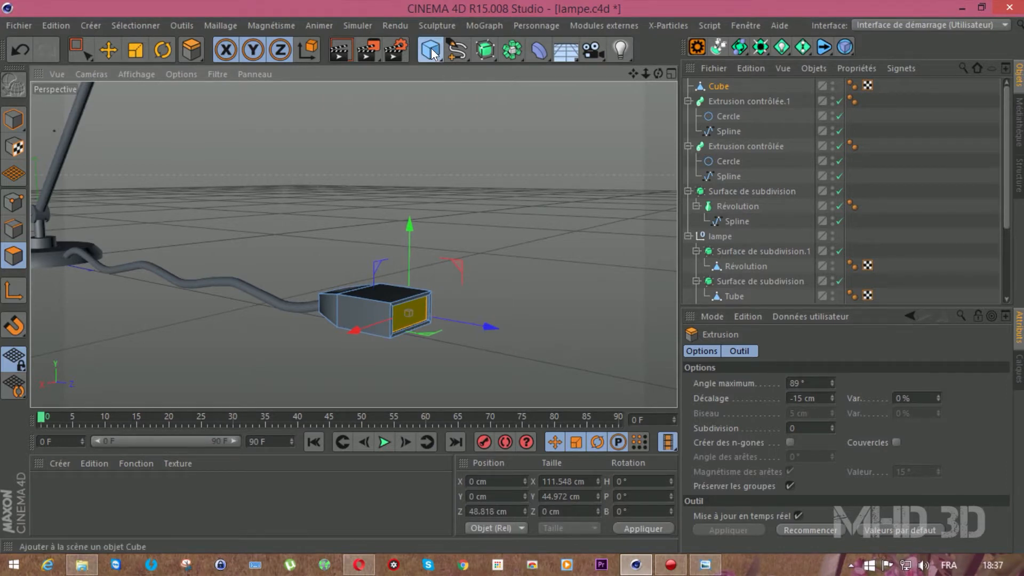
Add a capsule primitive and move it along Z to the plug at about 1310.5 cm.
click(432, 52)
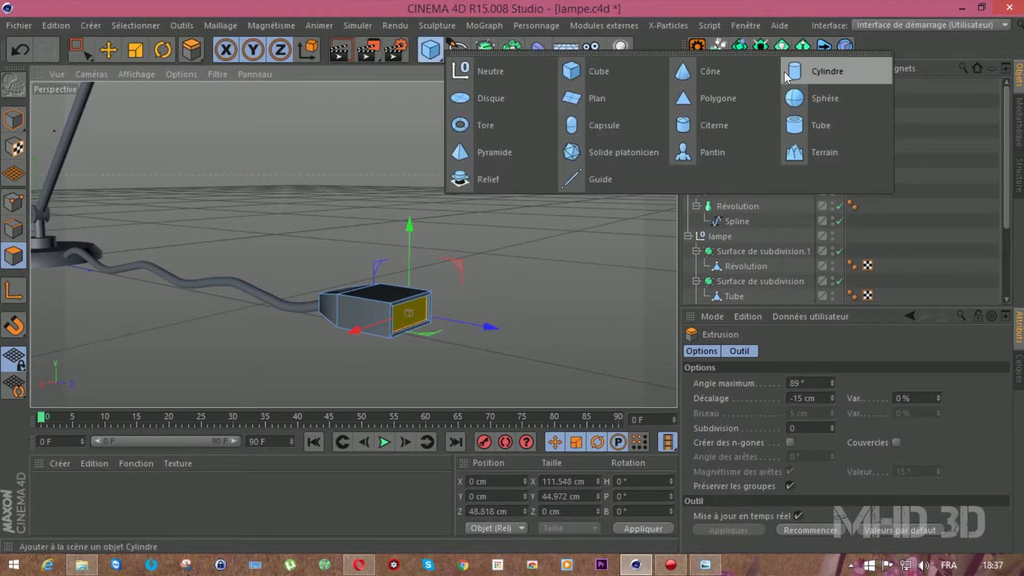
click(597, 118)
drag(86, 270, 457, 320)
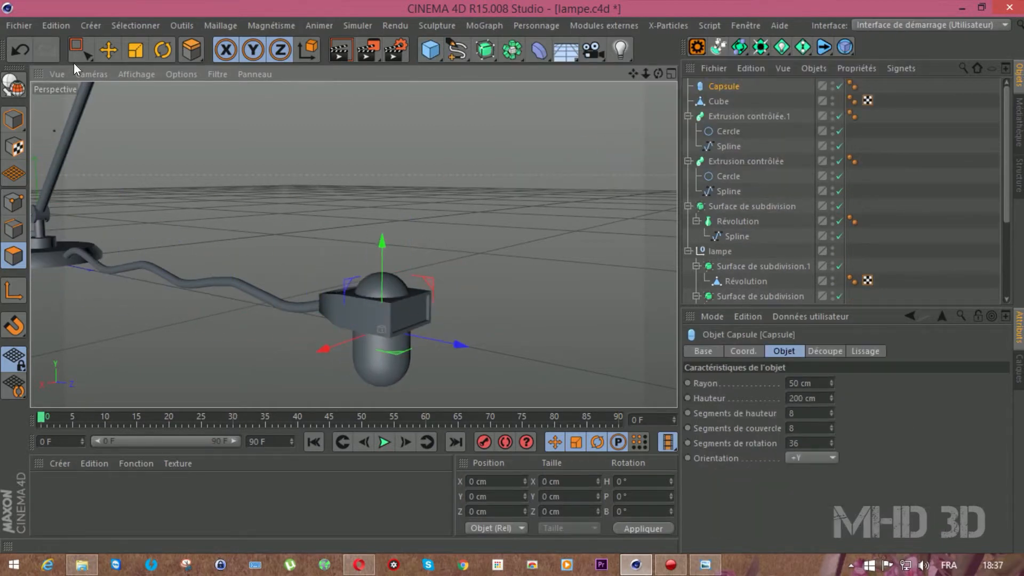
Rotate the capsule to a pitch of 90° so it lies along the cable's direction.
click(12, 120)
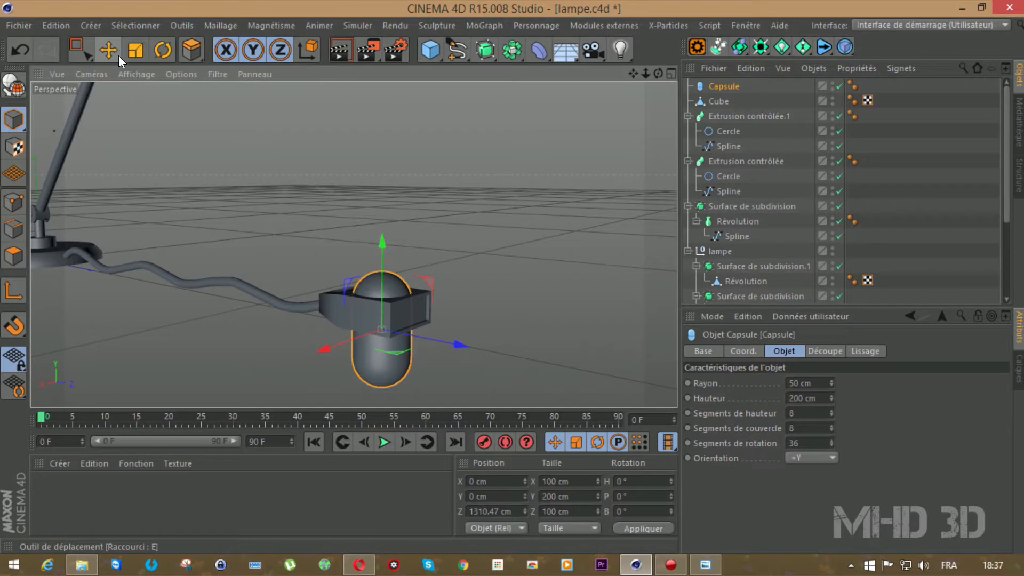
click(163, 50)
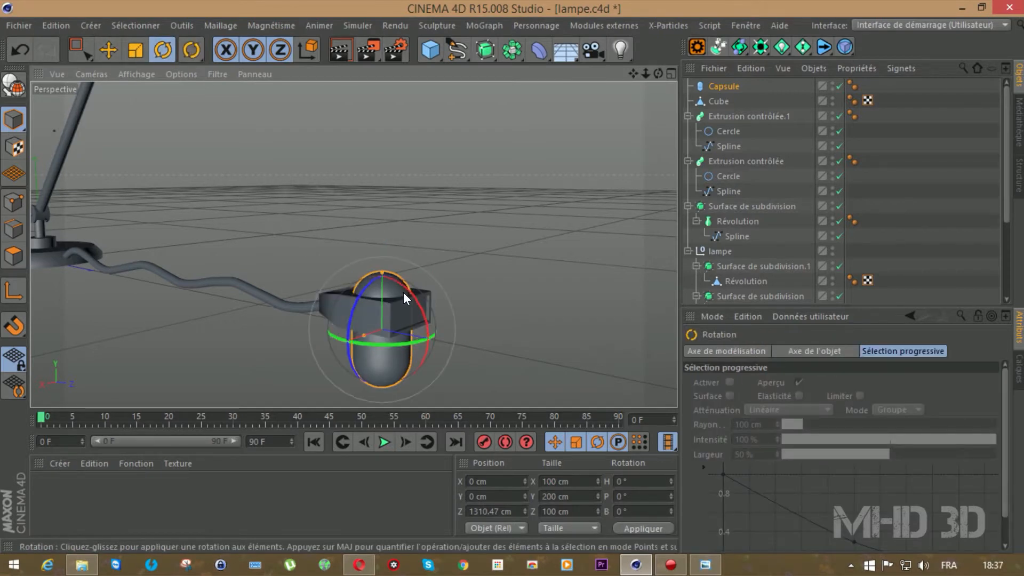
drag(411, 299, 464, 373)
click(621, 497)
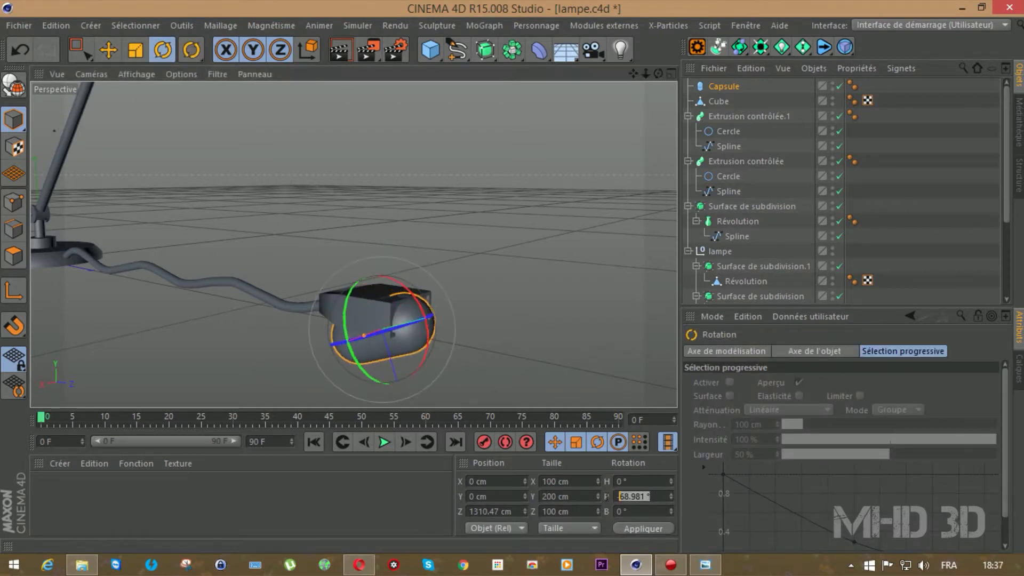
text(90)
key(Return)
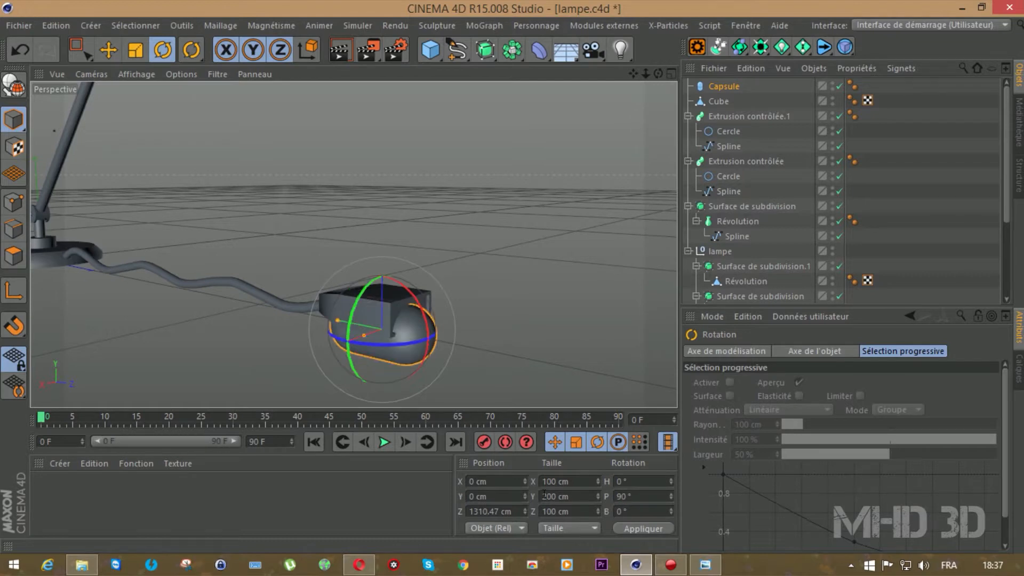
Shrink the capsule to about 13.3 cm radius and 108.4 cm height, and place it as a prong at about X 34.9, Y 35.4, Z 1376.8 cm.
mouse_move(363, 335)
mouse_down()
mouse_move(376, 333)
mouse_move(343, 320)
mouse_move(356, 321)
mouse_up()
click(108, 50)
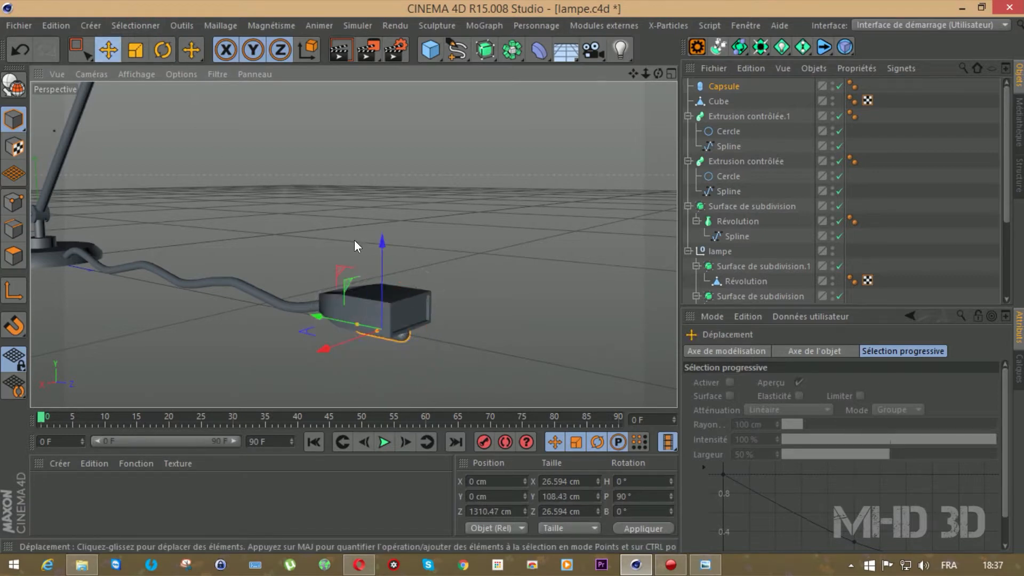
drag(378, 242, 387, 228)
drag(318, 297, 343, 307)
drag(658, 74, 431, 183)
drag(301, 230, 309, 221)
drag(217, 312, 196, 315)
drag(281, 222, 281, 223)
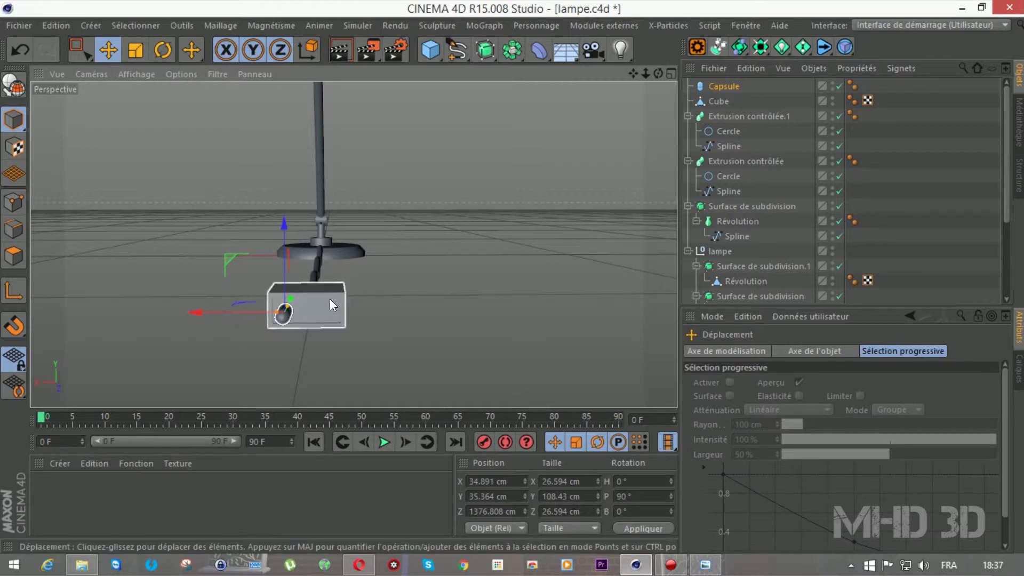
Duplicate the prong capsule and move the copy along X to about -36.4 cm as the second prong.
key(ctrl+c)
key(ctrl+v)
drag(202, 311, 244, 318)
Add a subdivision surface and nest the plug's cube inside it to smooth the plug body.
alt+drag(320, 235, 353, 244)
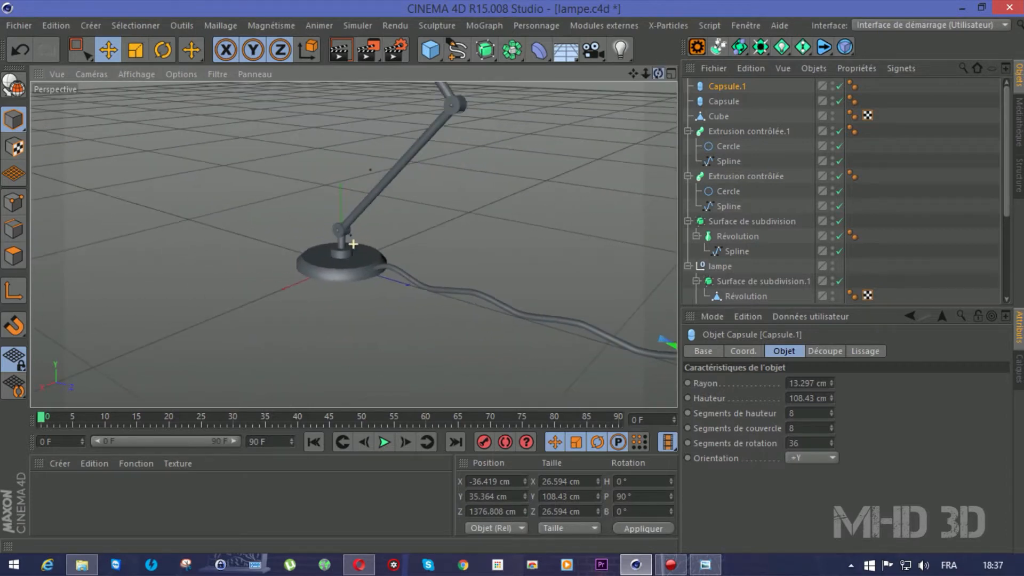
drag(633, 77, 470, 72)
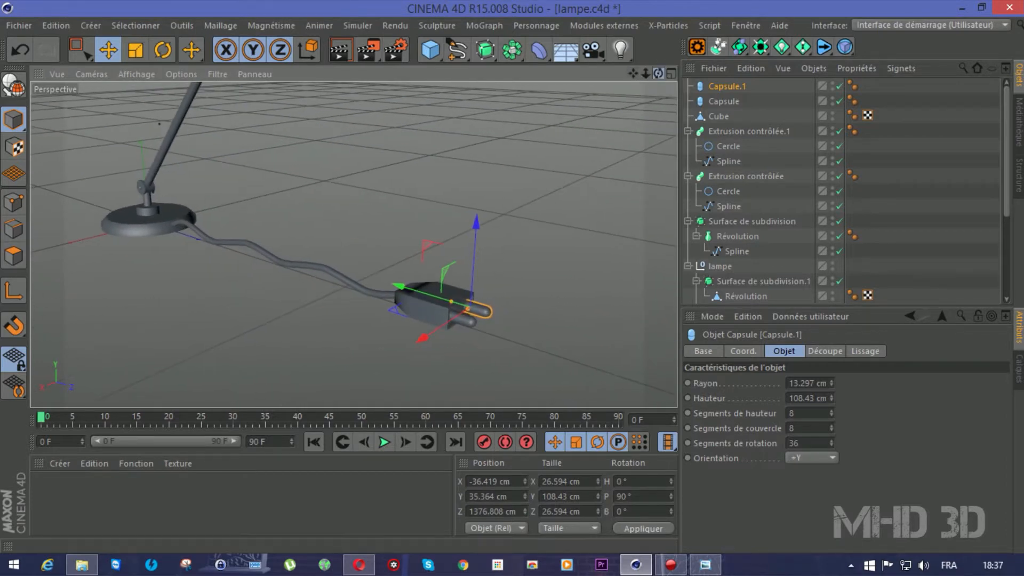
drag(658, 73, 640, 80)
alt+drag(353, 244, 586, 259)
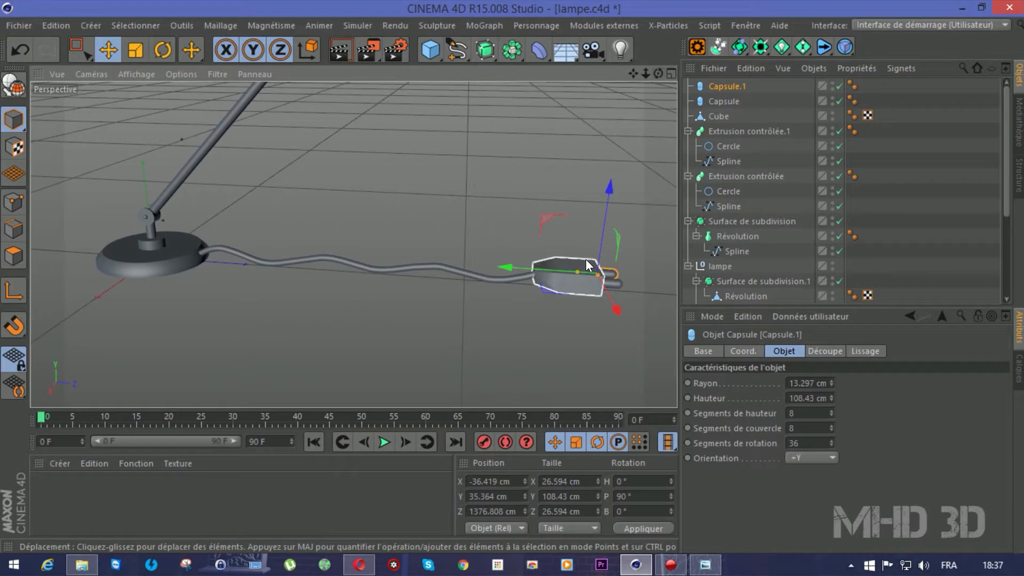
click(568, 279)
click(484, 50)
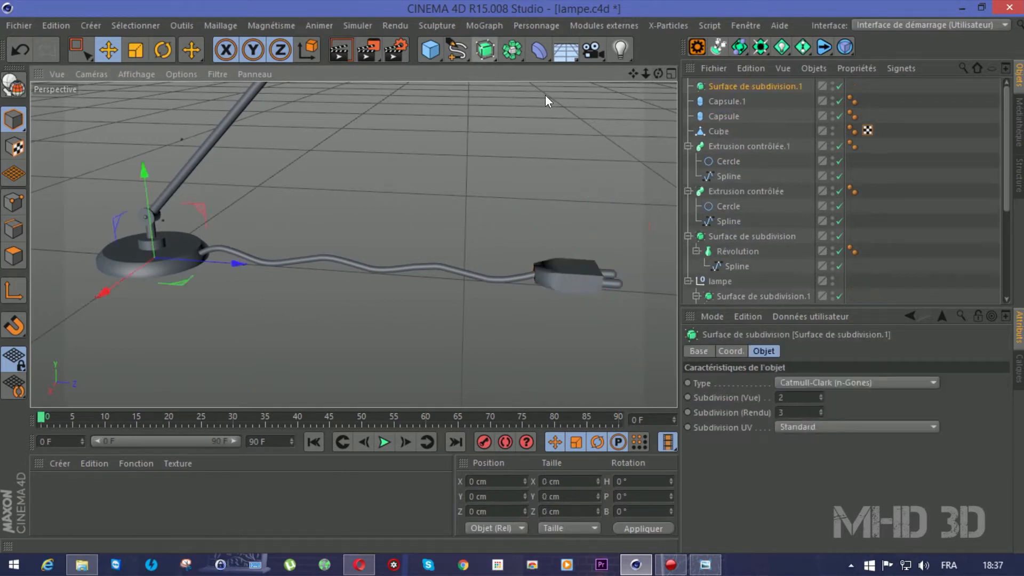
drag(710, 131, 731, 92)
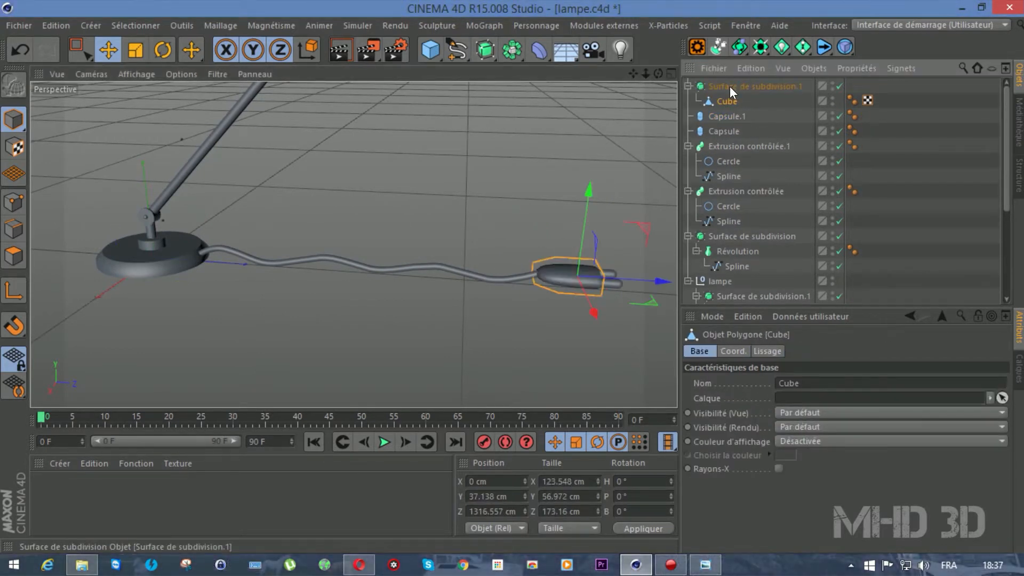
Cut supporting edge loops around the plug's cube with the Knife in loop mode to sharpen its smoothed shape.
drag(633, 74, 667, 74)
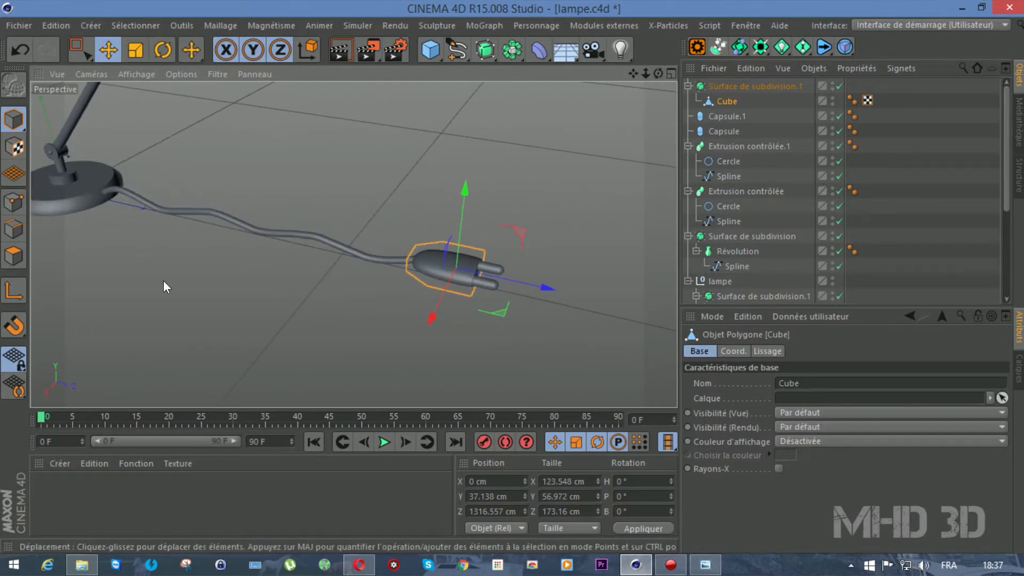
key(k)
scroll(502, 283, up, 2)
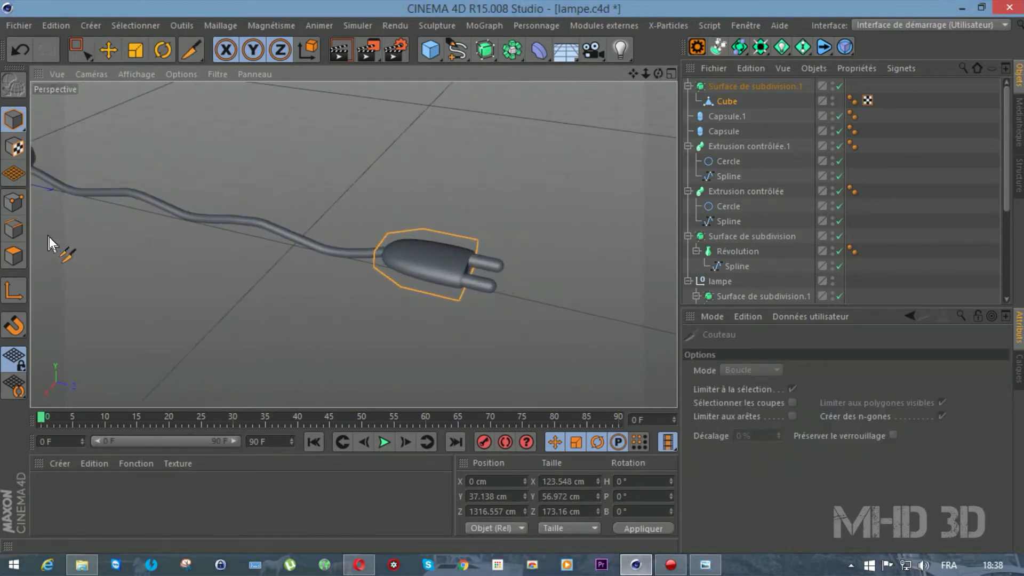
click(23, 198)
scroll(294, 251, up, 2)
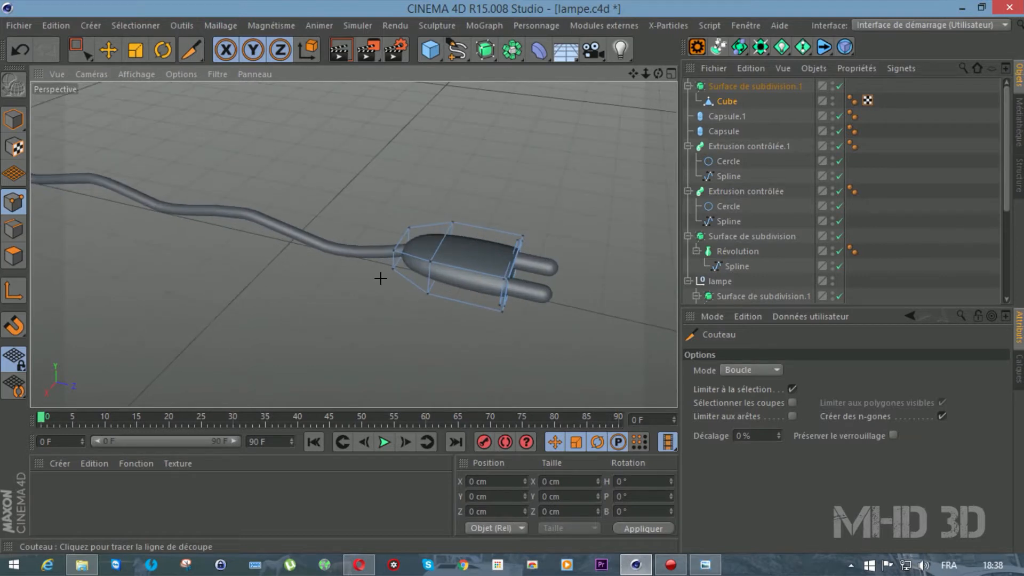
click(425, 282)
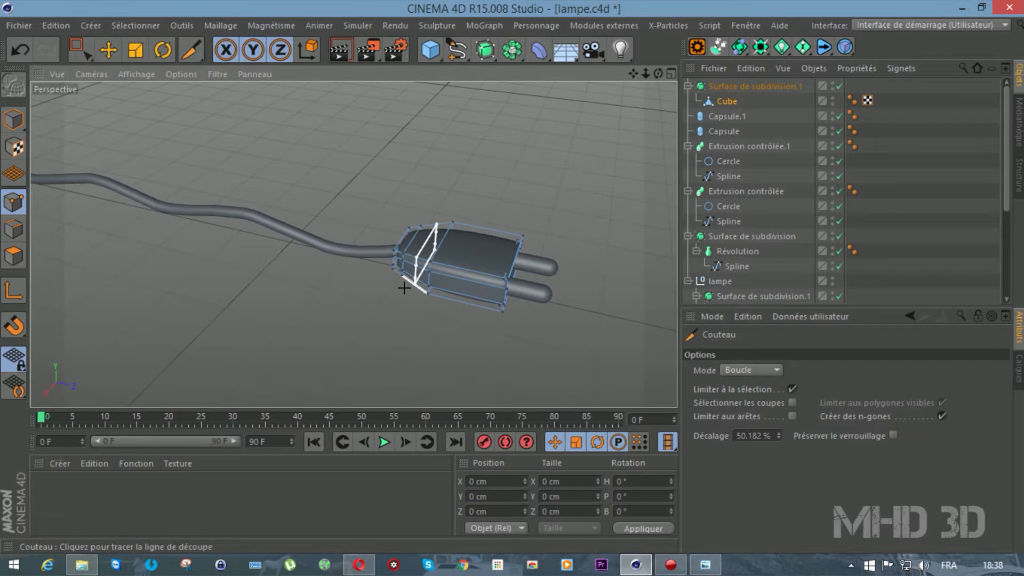
mouse_move(658, 73)
mouse_down()
mouse_move(598, 93)
mouse_move(661, 77)
mouse_up()
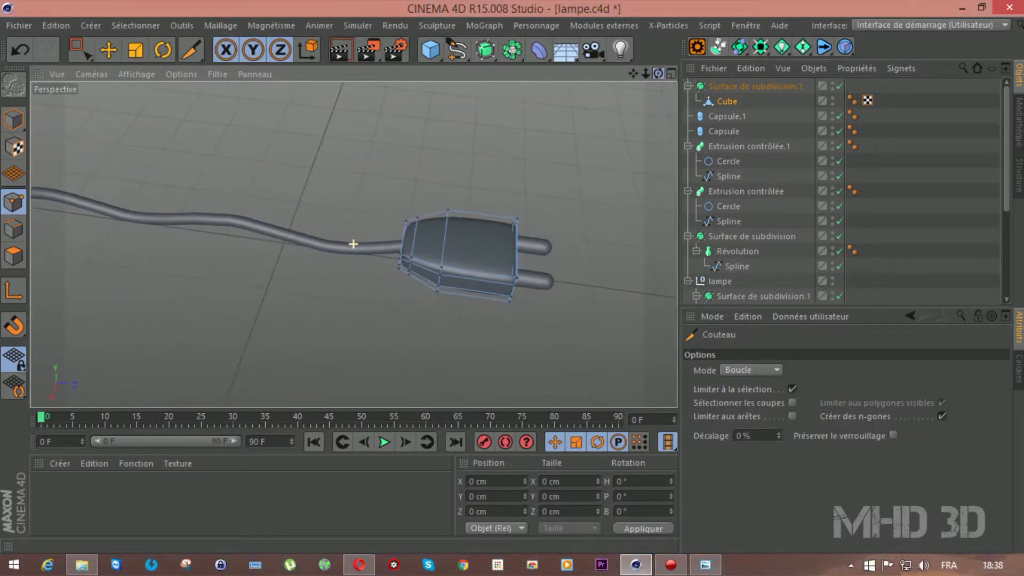
click(861, 272)
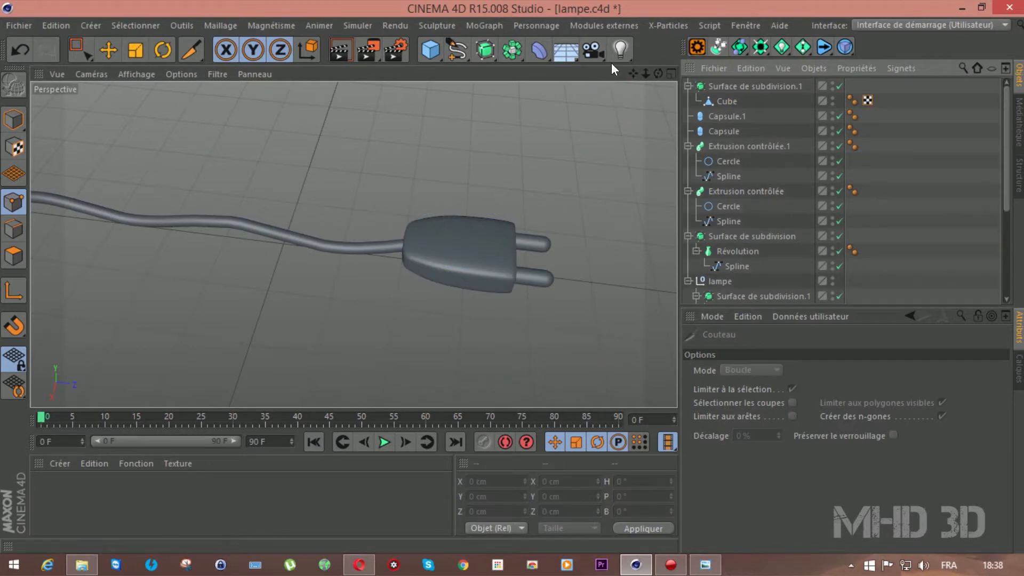
Reduce both prong capsules to a radius of 9.297 cm and a height of 92.43 cm.
drag(645, 73, 544, 82)
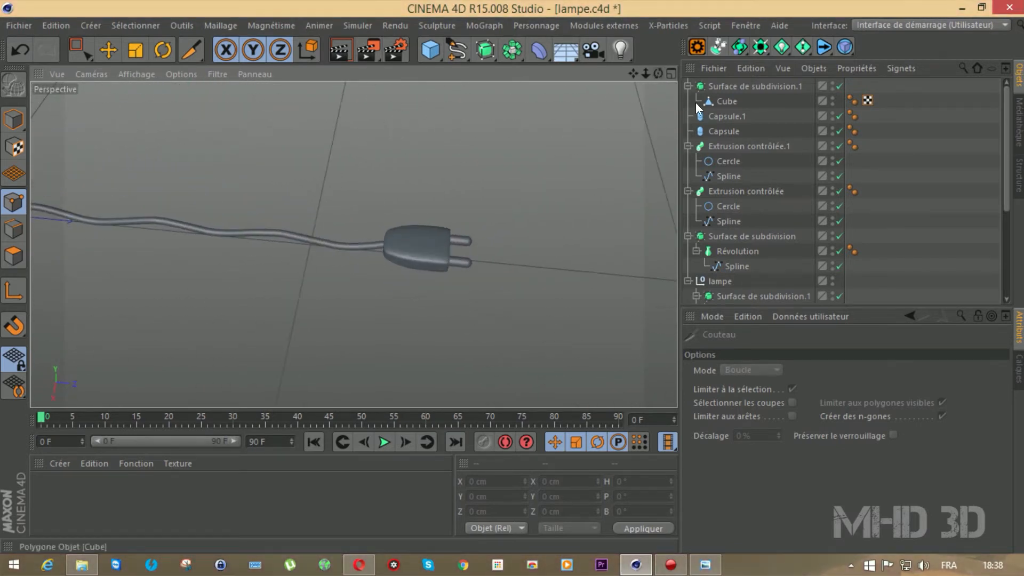
click(711, 116)
ctrl+click(711, 131)
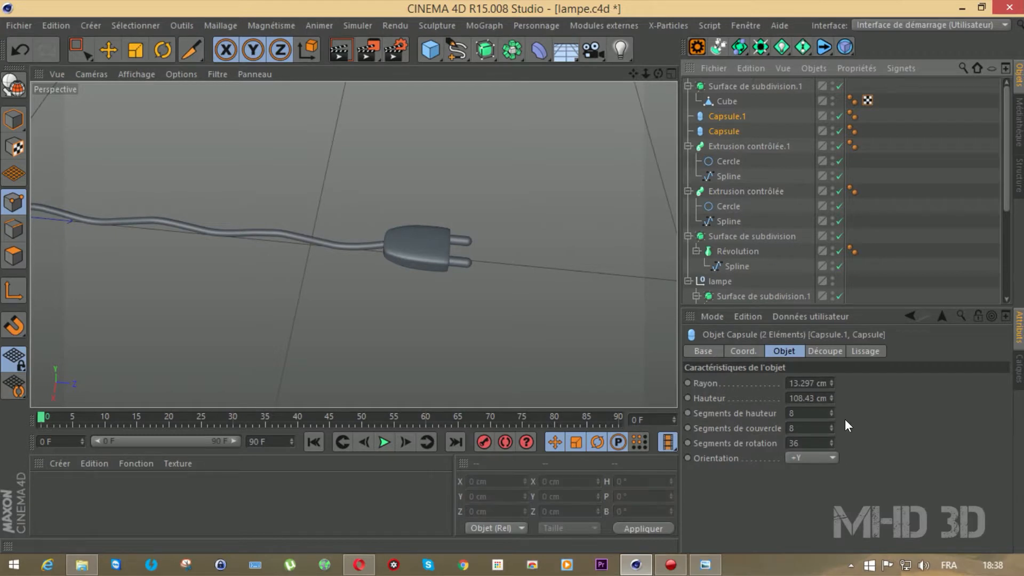
click(830, 385)
click(830, 386)
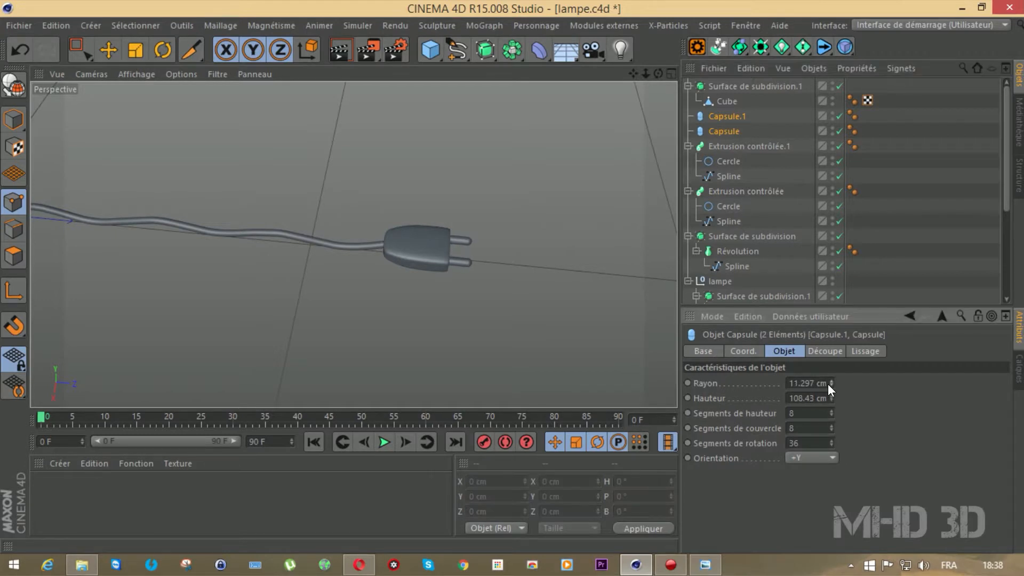
click(829, 385)
click(830, 400)
Scale the plug's subdivision surface down to about 112 × 51 × 157 cm and move it along Z to about 104 cm, back against the prongs.
drag(645, 74, 774, 129)
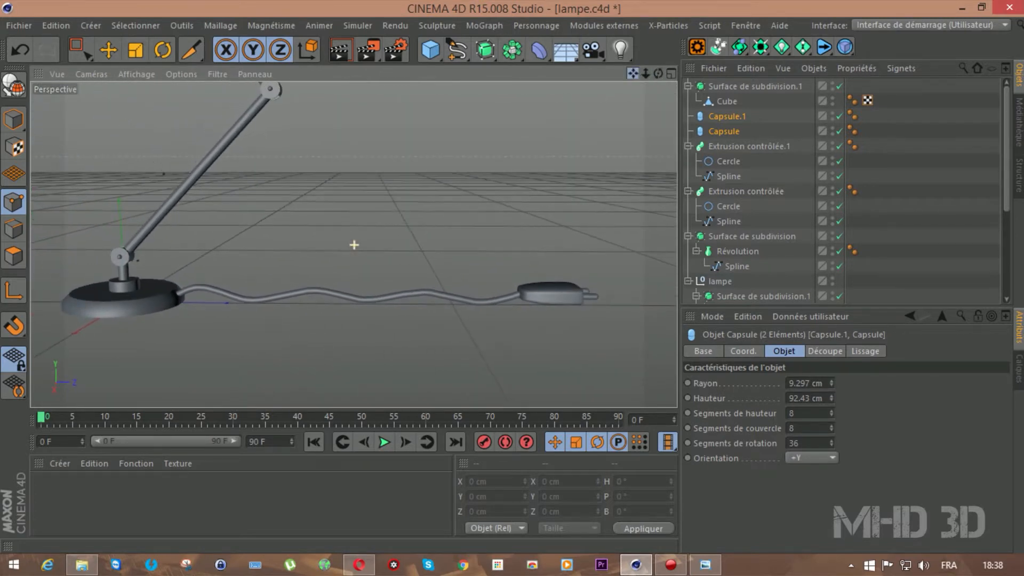
click(20, 125)
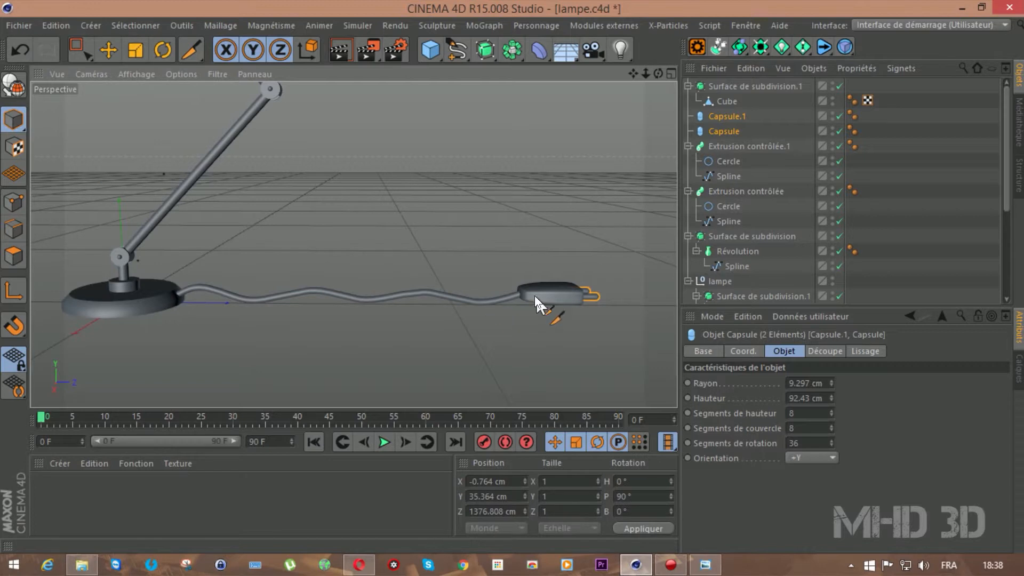
click(109, 50)
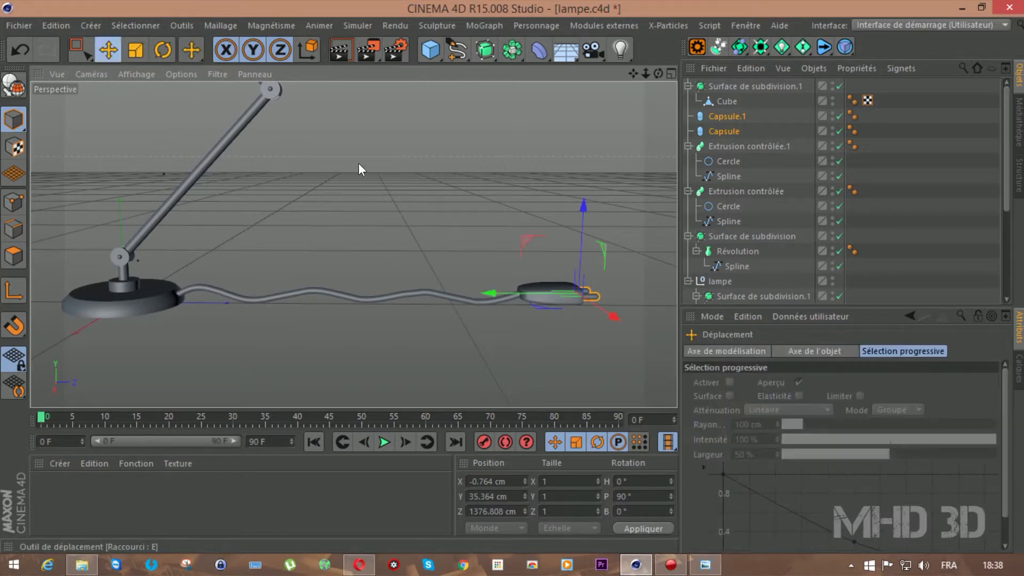
click(721, 86)
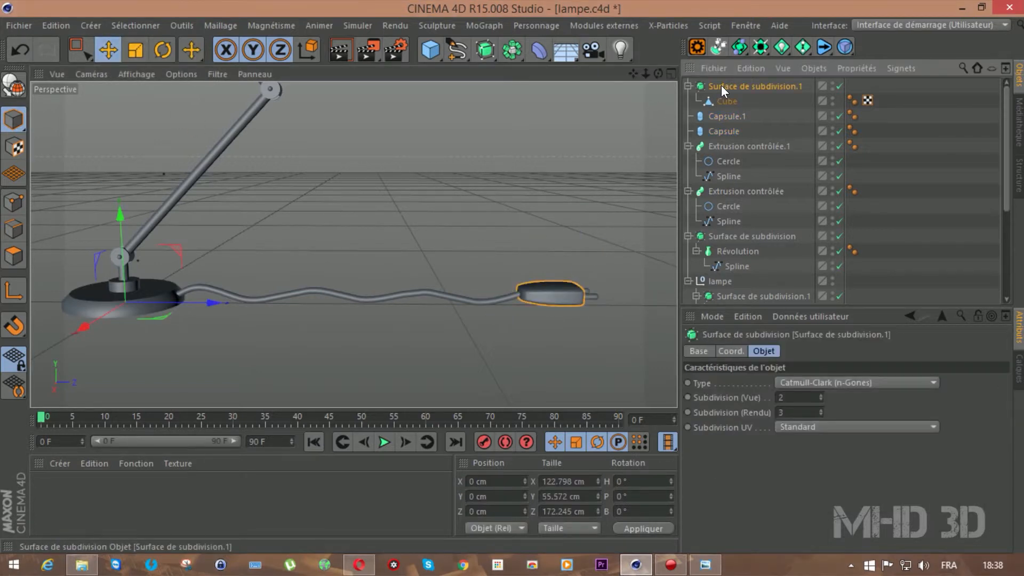
click(140, 50)
drag(371, 315, 312, 323)
click(109, 52)
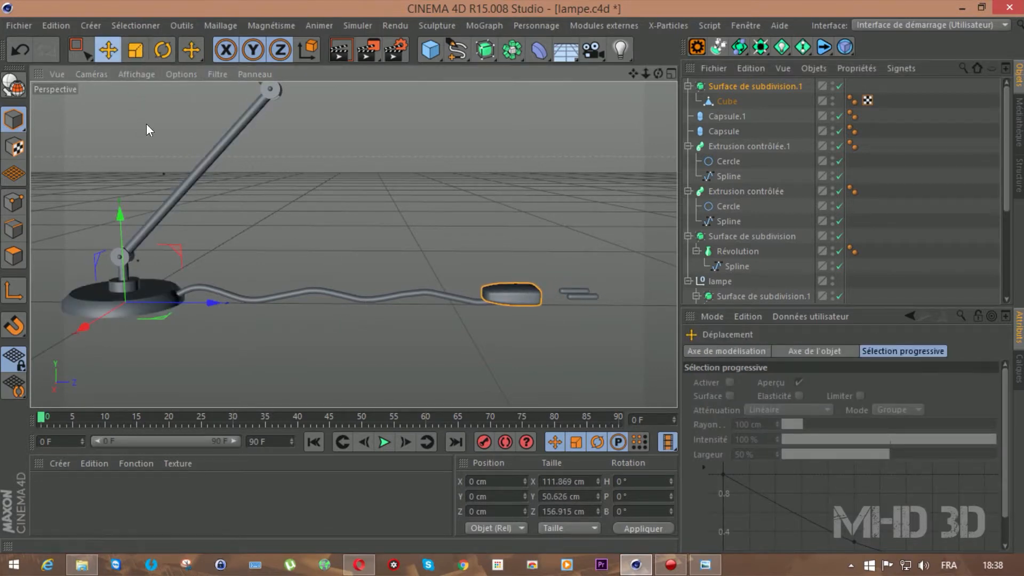
drag(215, 303, 250, 309)
Add a cube on the cable near the lamp base at about Z 490 cm and size it to about 178 × 30 × 79 cm.
drag(658, 73, 612, 154)
drag(646, 73, 725, 113)
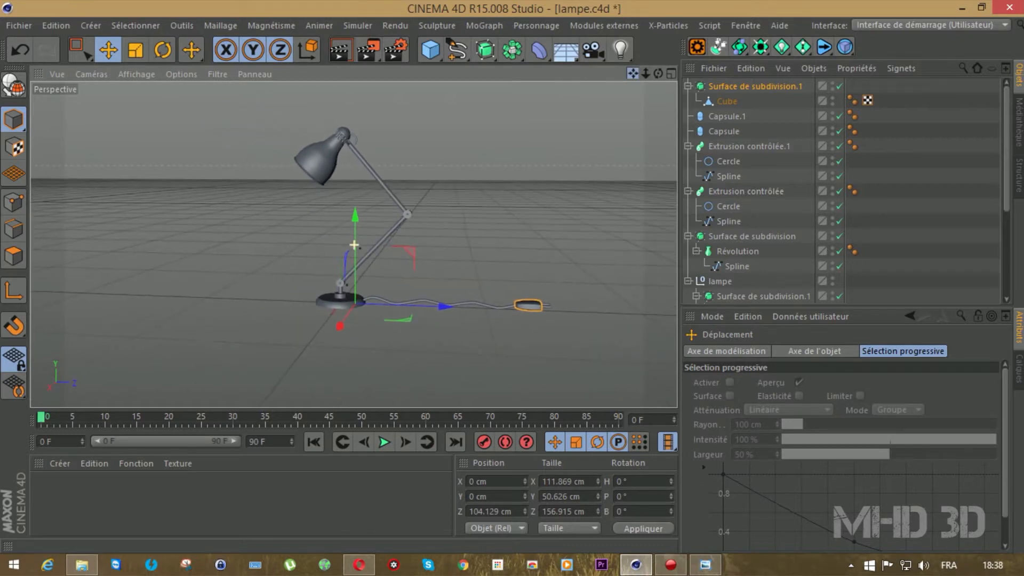
scroll(432, 332, up, 6)
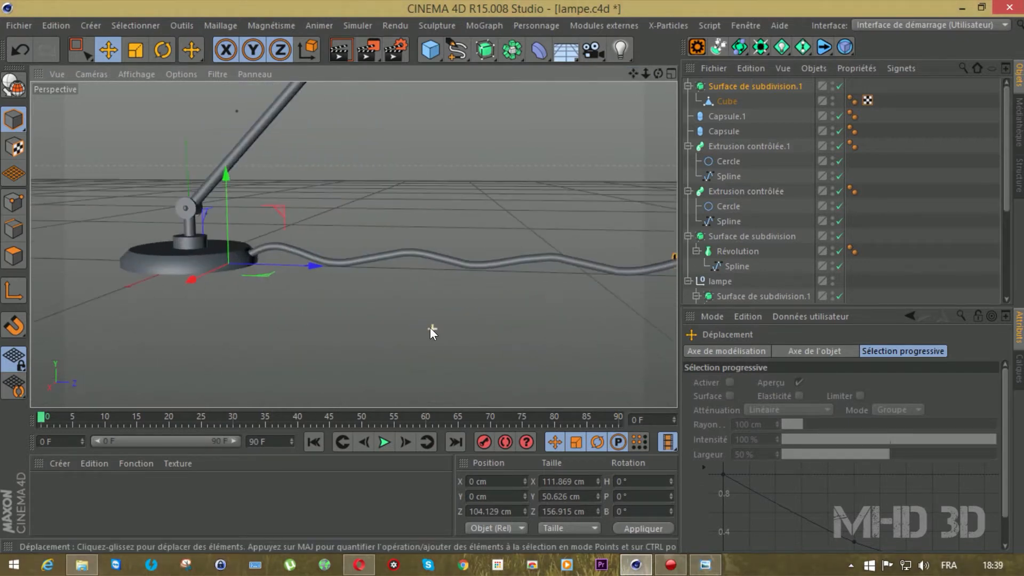
click(430, 49)
drag(316, 265, 460, 264)
drag(372, 228, 388, 269)
Narrow the cable's cube to about 99 cm in X and raise it to about Y 28.7 cm.
drag(657, 73, 600, 111)
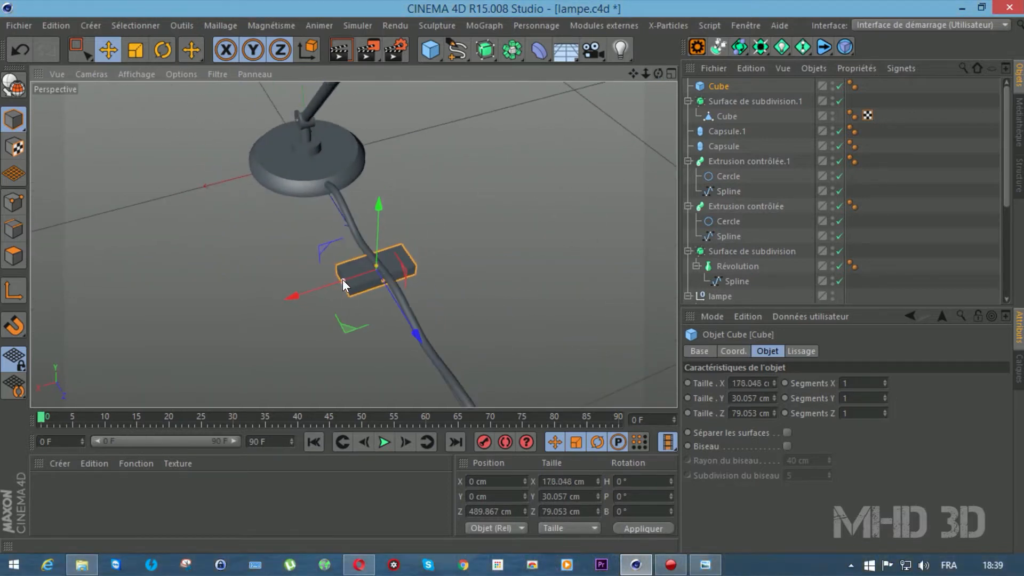
drag(658, 74, 717, 37)
drag(391, 159, 393, 150)
Rotate the cable's cube to a pitch of about 13.5° to follow the cable's slope.
click(170, 51)
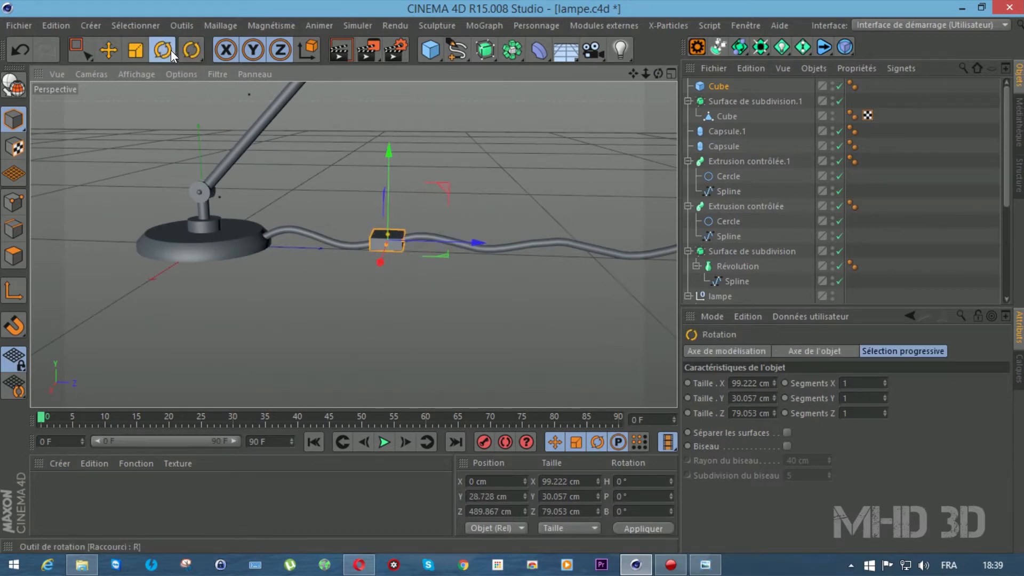
drag(436, 220, 427, 210)
scroll(403, 259, up, 3)
scroll(403, 259, up, 4)
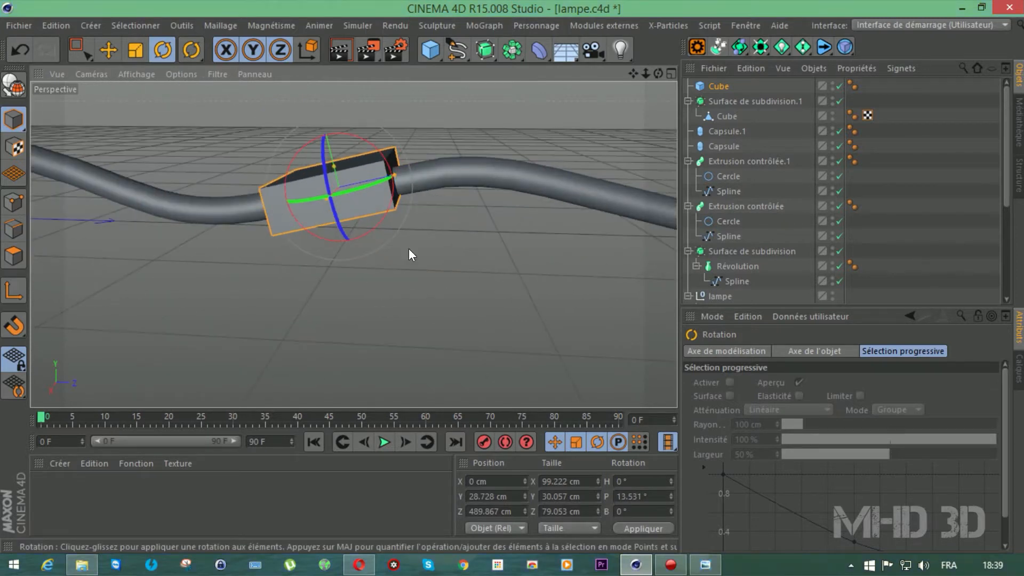
Resize the cable's cube to about 50.6 cm in X and 140.9 cm in Z.
drag(658, 74, 728, 90)
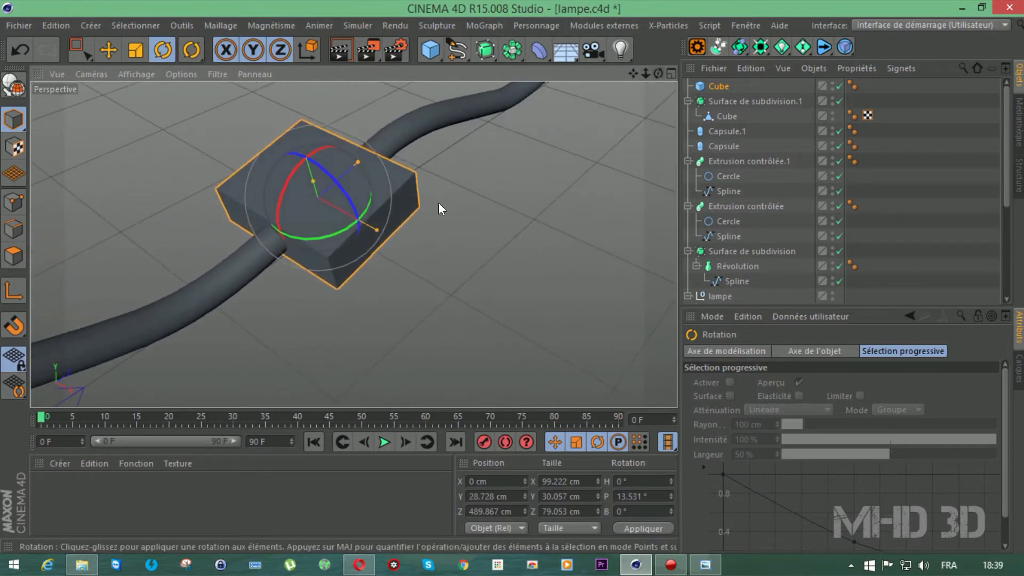
drag(374, 232, 344, 216)
drag(355, 172, 401, 153)
drag(658, 74, 586, 38)
drag(353, 244, 353, 243)
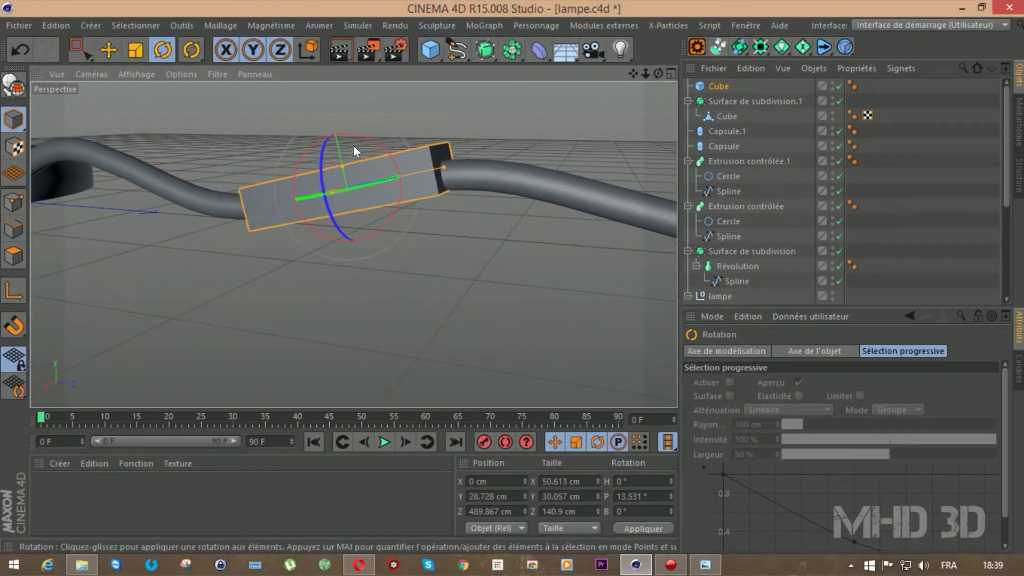
Set the cube's pitch to about 12.7° and move it to about Y 26.2 cm, Z 490.4 cm on the cable.
drag(365, 138, 364, 146)
click(110, 49)
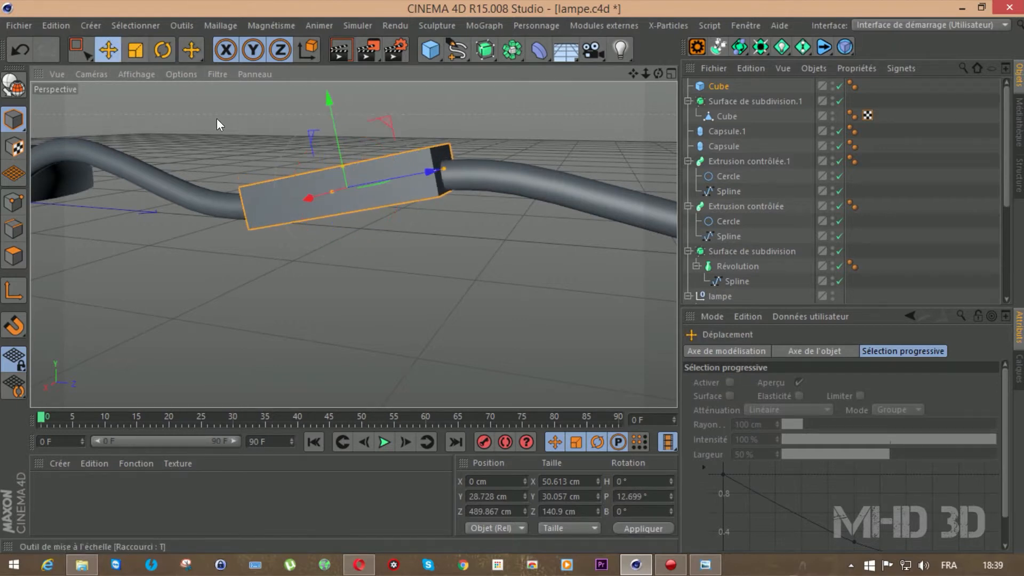
drag(324, 100, 346, 104)
mouse_move(657, 75)
mouse_down()
mouse_move(353, 243)
mouse_move(639, 73)
mouse_up()
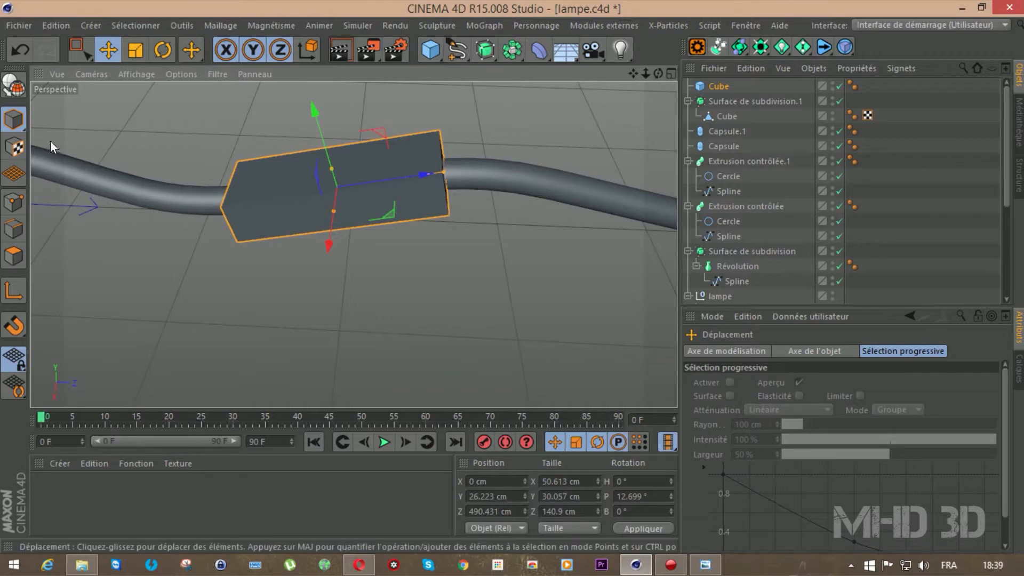
Convert the cable's cube to an editable polygon object and inset its top face with Inner Extrude.
click(13, 86)
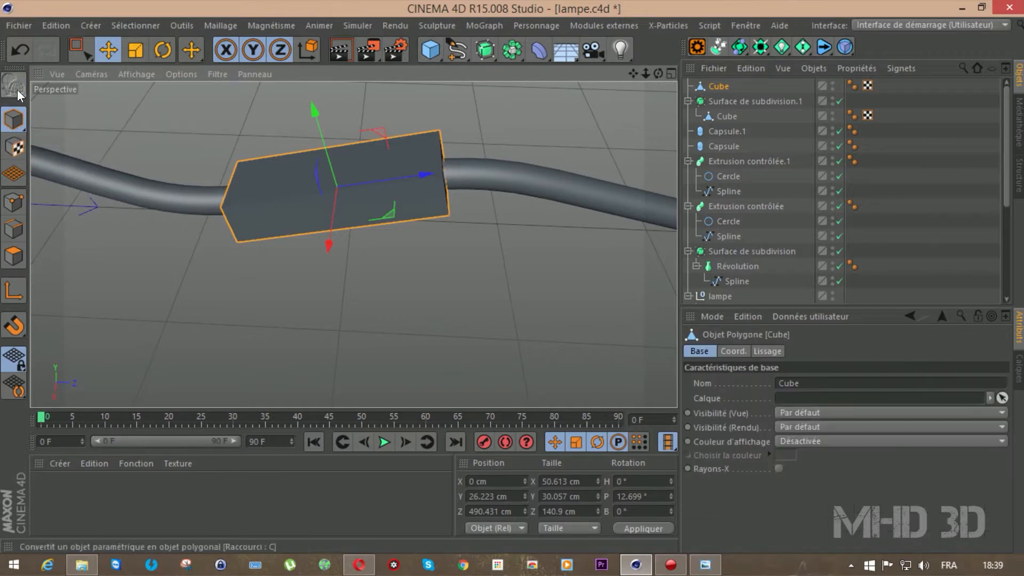
click(13, 255)
click(302, 184)
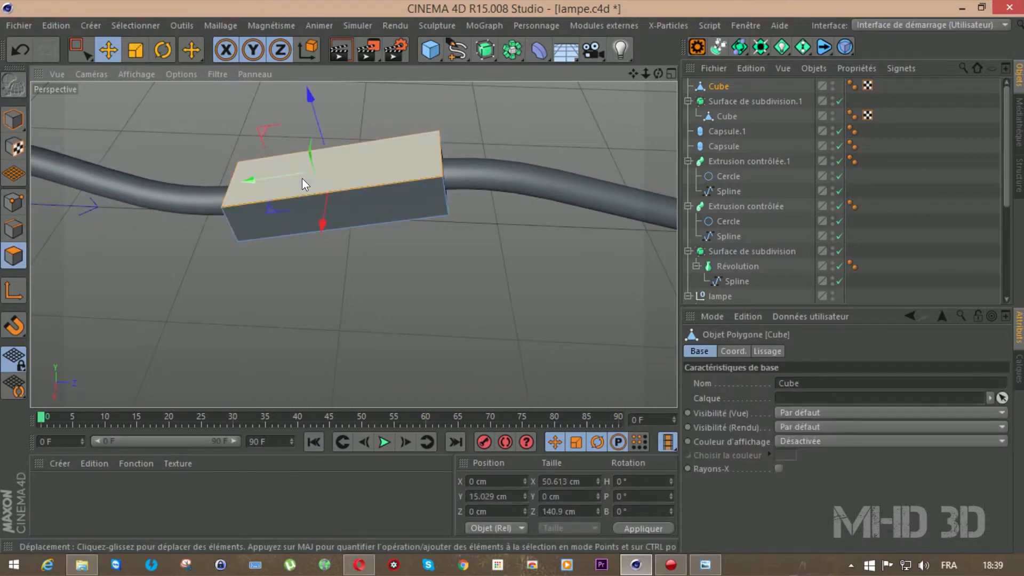
right_click(302, 259)
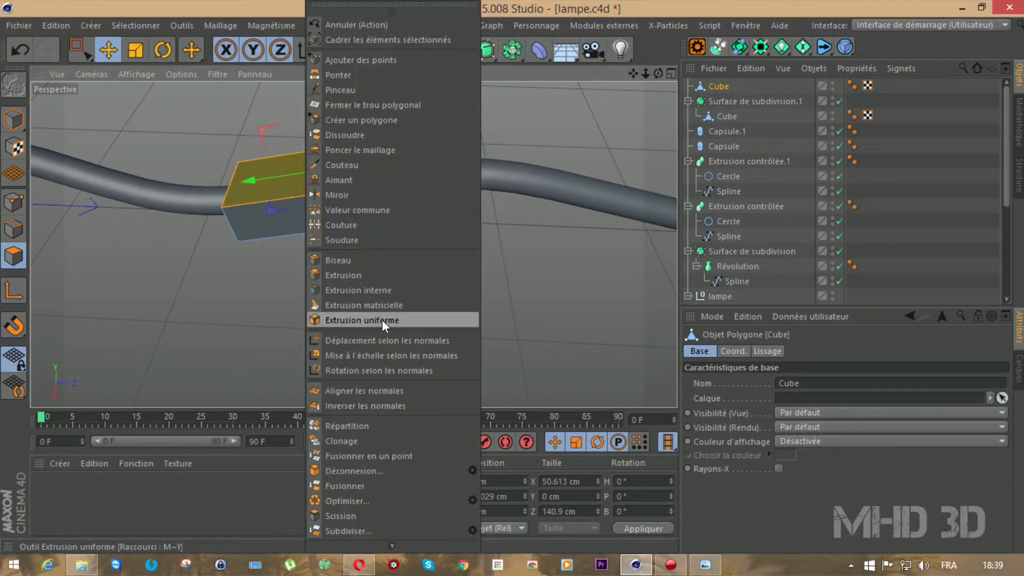
click(353, 288)
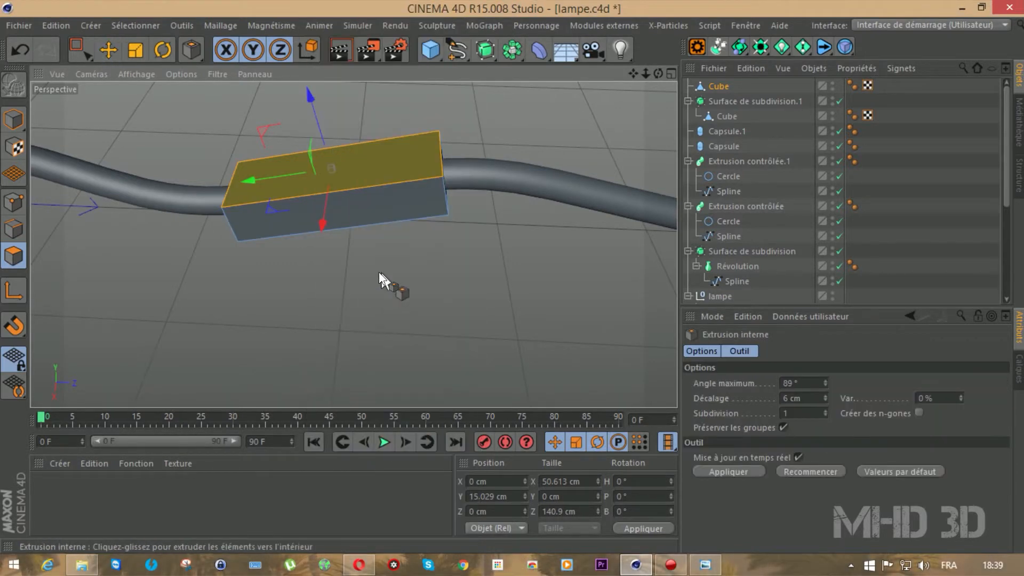
drag(384, 283, 411, 283)
Scale the inset top face to about 36.6 × 46.9 cm and extrude it inward by 3.3 cm.
click(140, 49)
drag(333, 180, 305, 182)
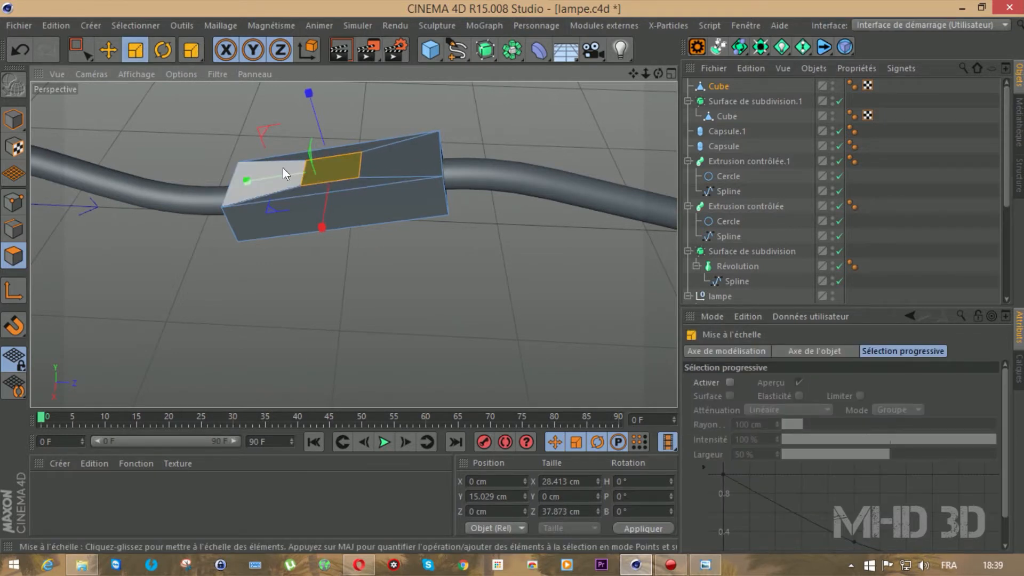
drag(244, 180, 225, 185)
drag(317, 228, 318, 246)
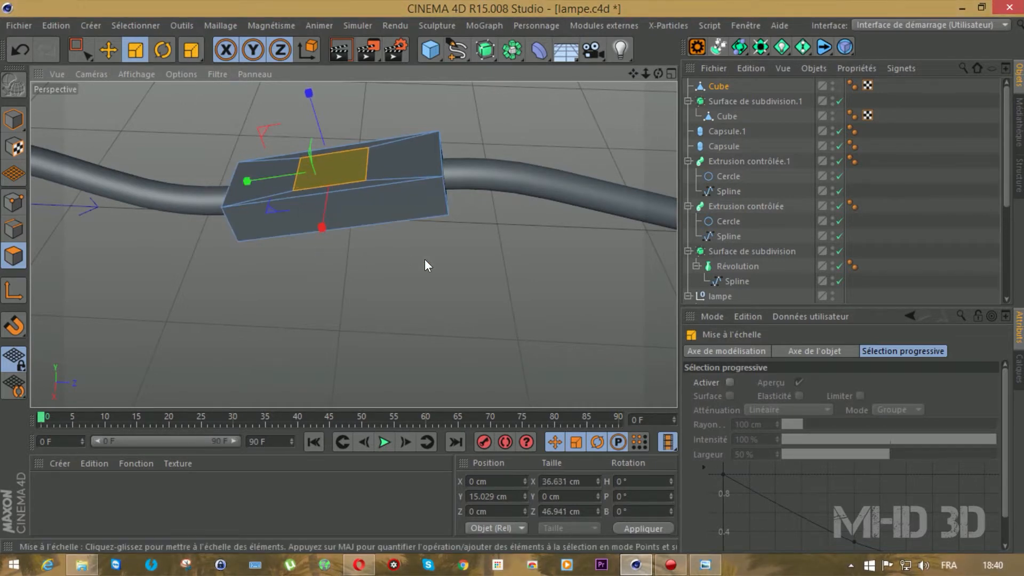
key(d)
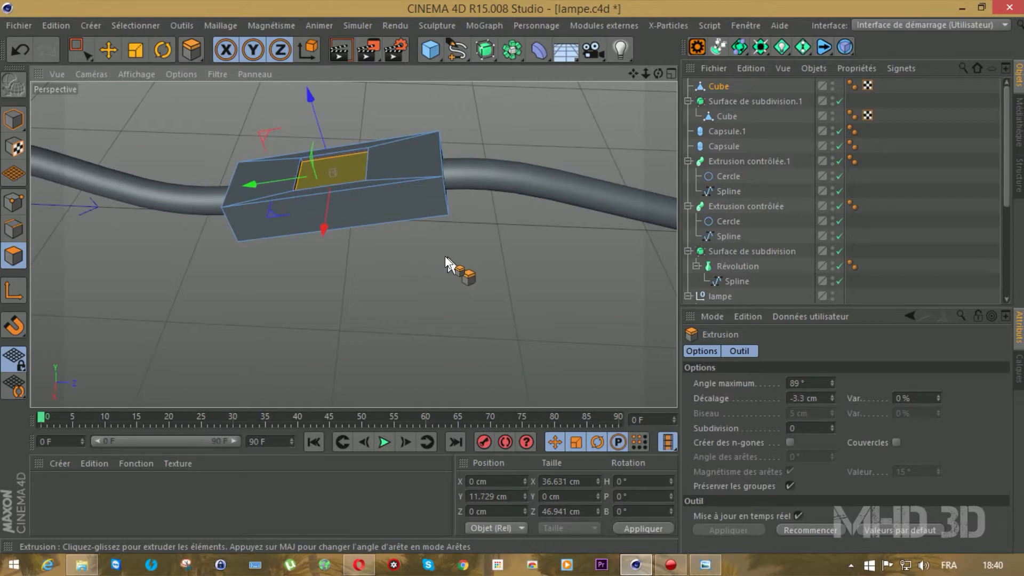
Add an oil tank primitive (Citerne) and scale it down uniformly to a small cylinder for the switch button.
click(430, 56)
click(673, 121)
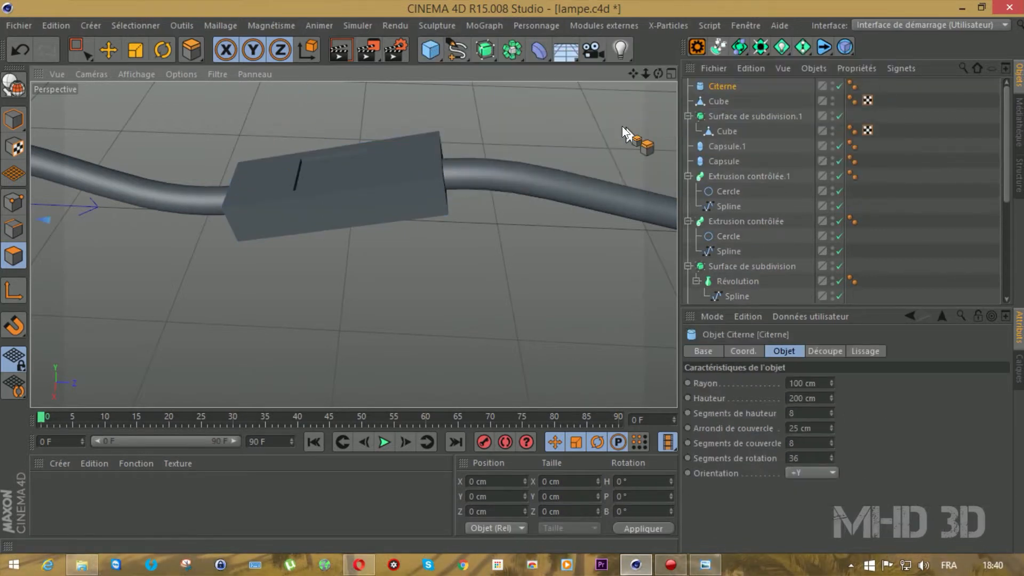
drag(644, 75, 434, 237)
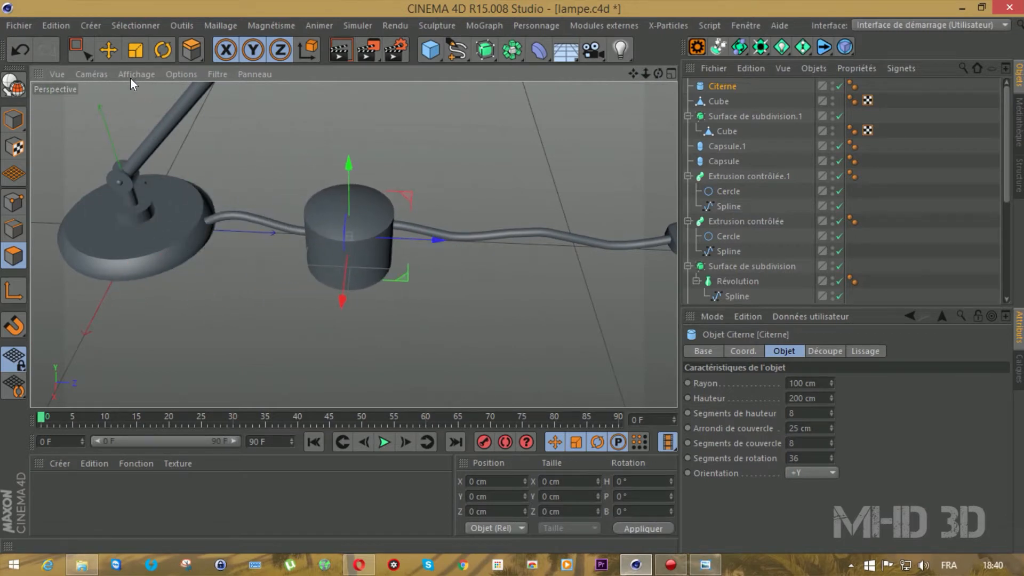
click(113, 51)
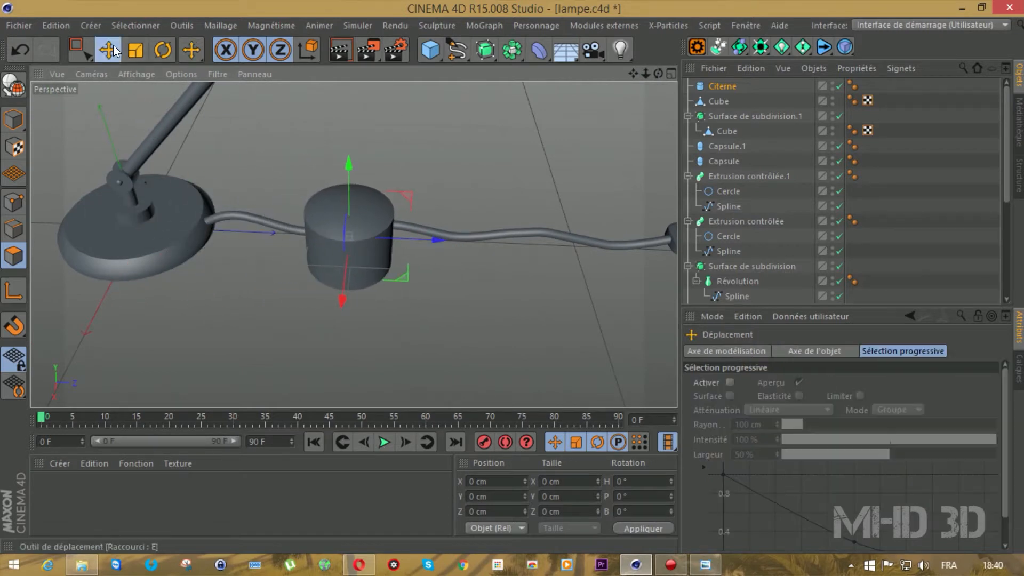
click(720, 85)
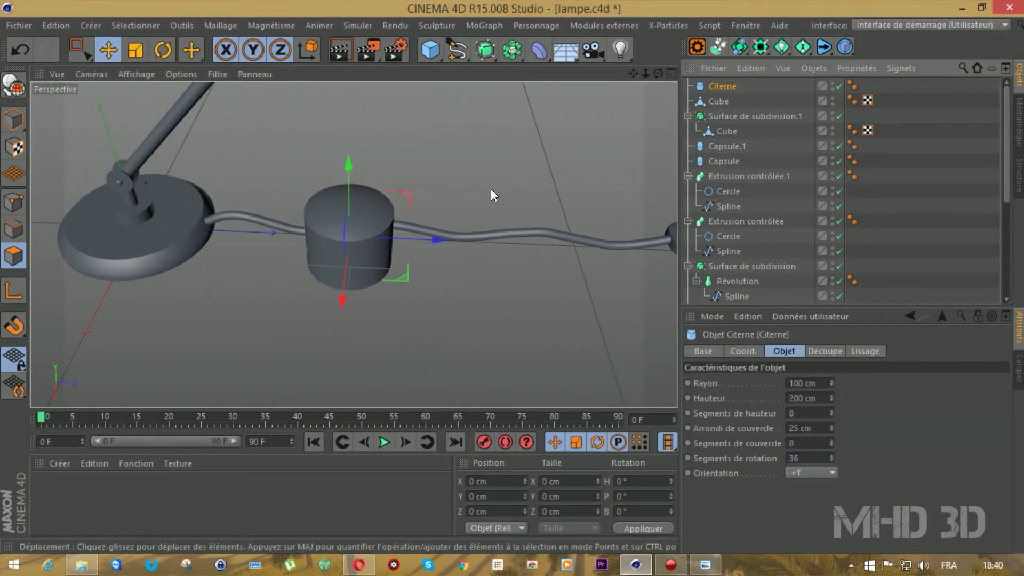
click(133, 52)
drag(207, 323, 160, 323)
drag(264, 260, 261, 260)
scroll(236, 211, up, 5)
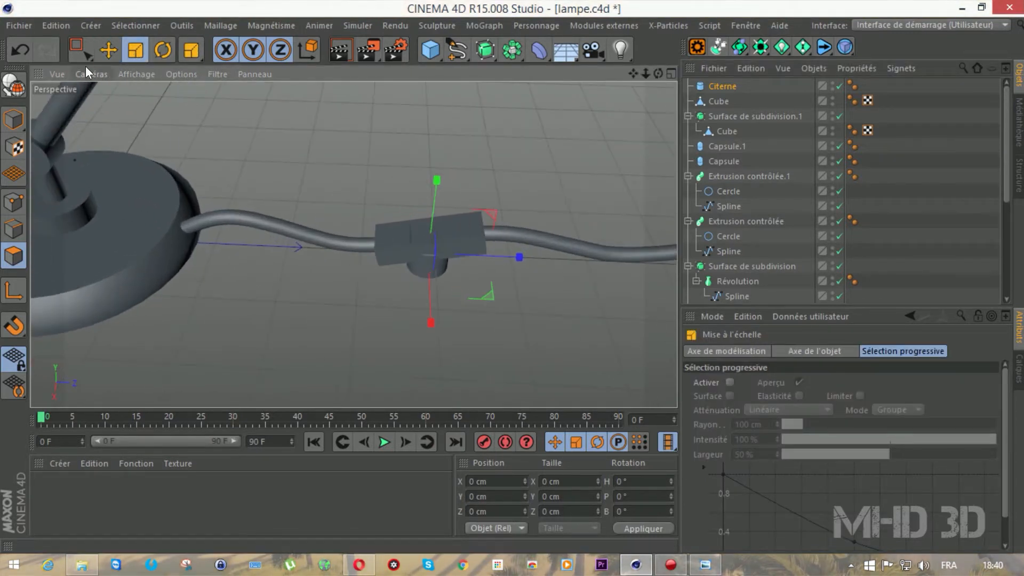
Raise the oil tank about 50 cm onto the switch body and tilt it to follow the body's slope.
click(108, 49)
drag(439, 189, 434, 151)
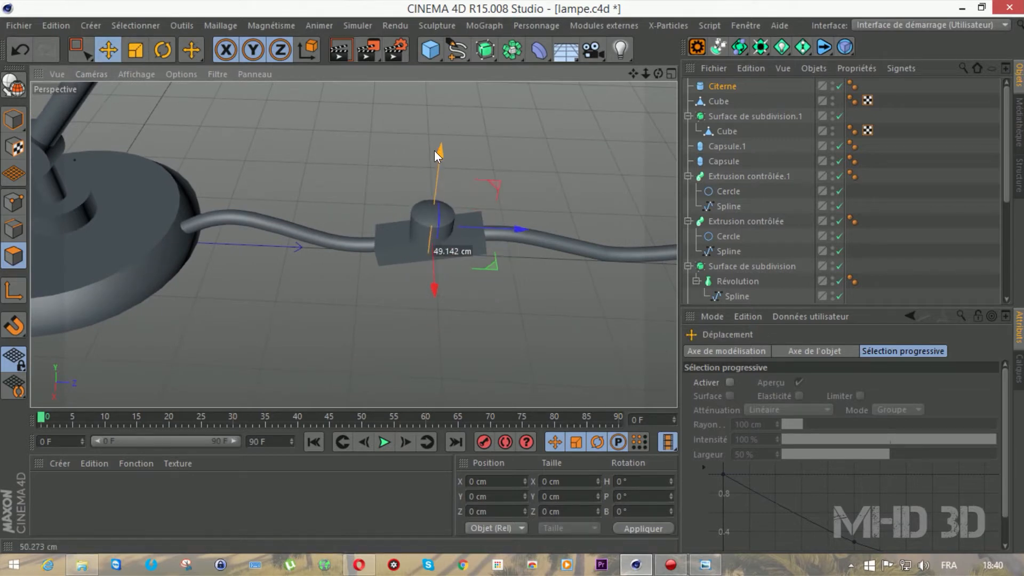
click(163, 50)
drag(404, 187, 385, 190)
key(ctrl+z)
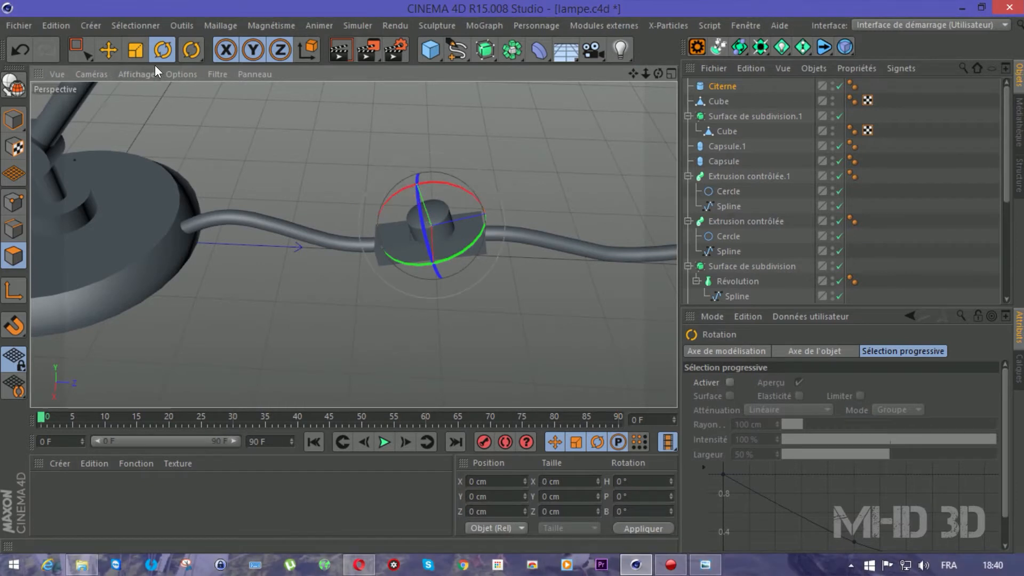
Scale the oil tank to about 68% and shift it along its Z axis over the recess in the switch body.
click(108, 49)
drag(518, 207, 510, 209)
click(136, 50)
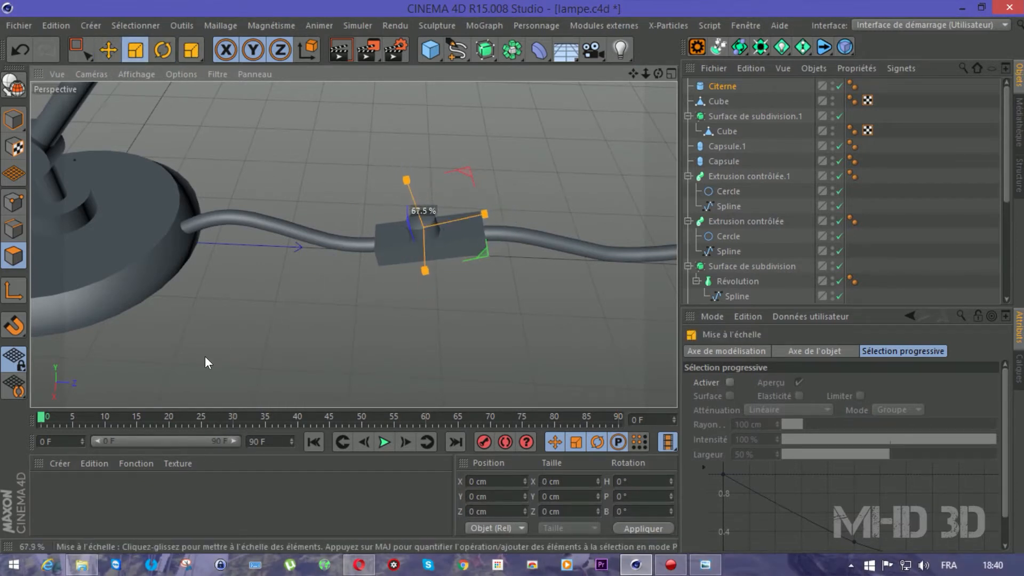
scroll(329, 356, up, 3)
drag(631, 76, 626, 76)
scroll(448, 181, up, 2)
click(108, 49)
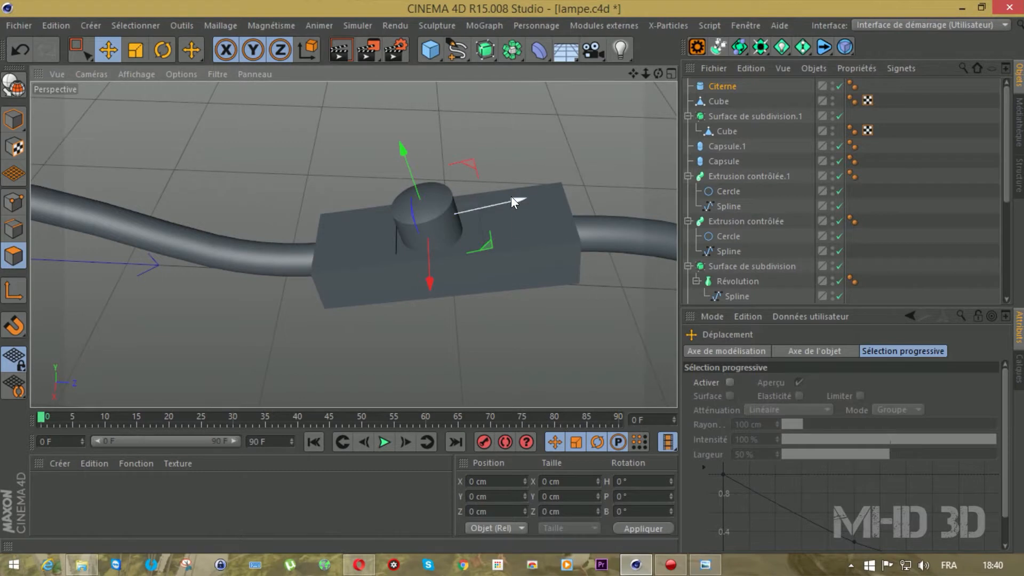
drag(510, 197, 520, 196)
Rotate the oil tank about -8.7° and lower it into the recess, leaving a low button above the switch body.
key(r)
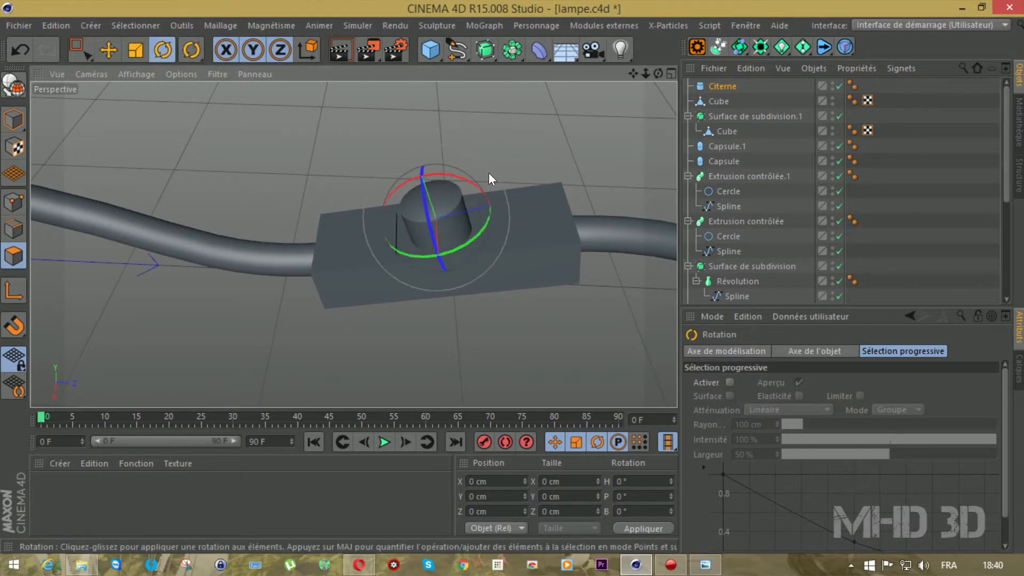
drag(466, 180, 473, 185)
key(ctrl+z)
drag(658, 74, 603, 85)
drag(458, 194, 467, 198)
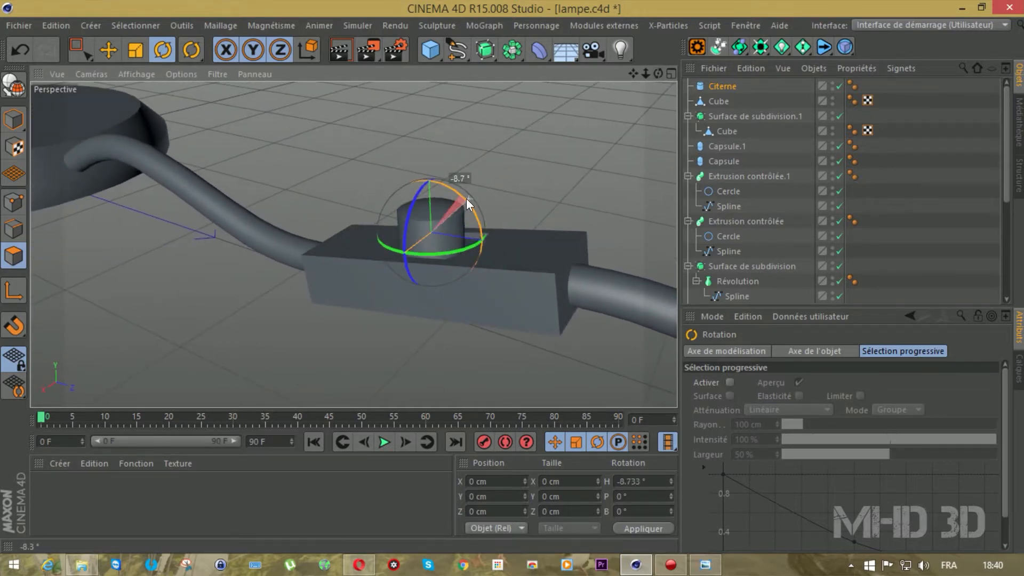
key(e)
drag(422, 156, 423, 192)
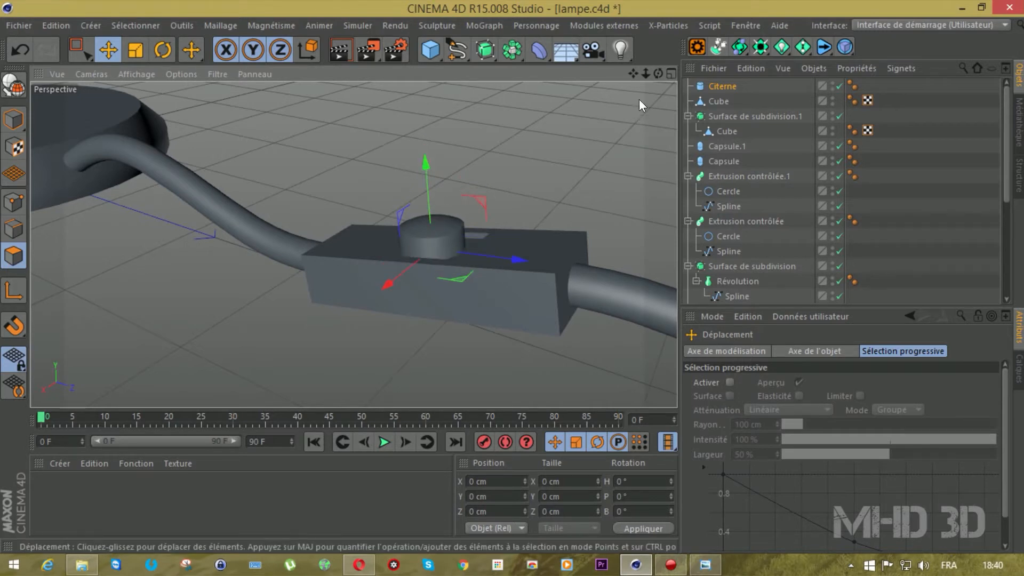
Collapse every expanded hierarchy in the object list, from the second subdivision surface down to the lampe null.
mouse_move(645, 73)
mouse_down()
mouse_move(635, 85)
mouse_move(643, 73)
mouse_move(622, 72)
mouse_move(649, 71)
mouse_up()
scroll(354, 245, down, 3)
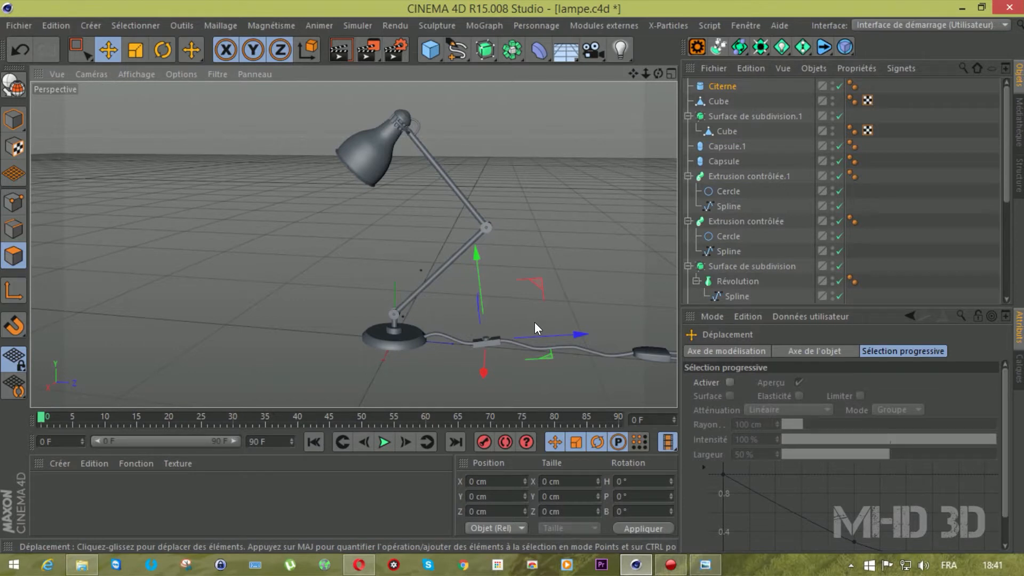
click(686, 116)
click(686, 161)
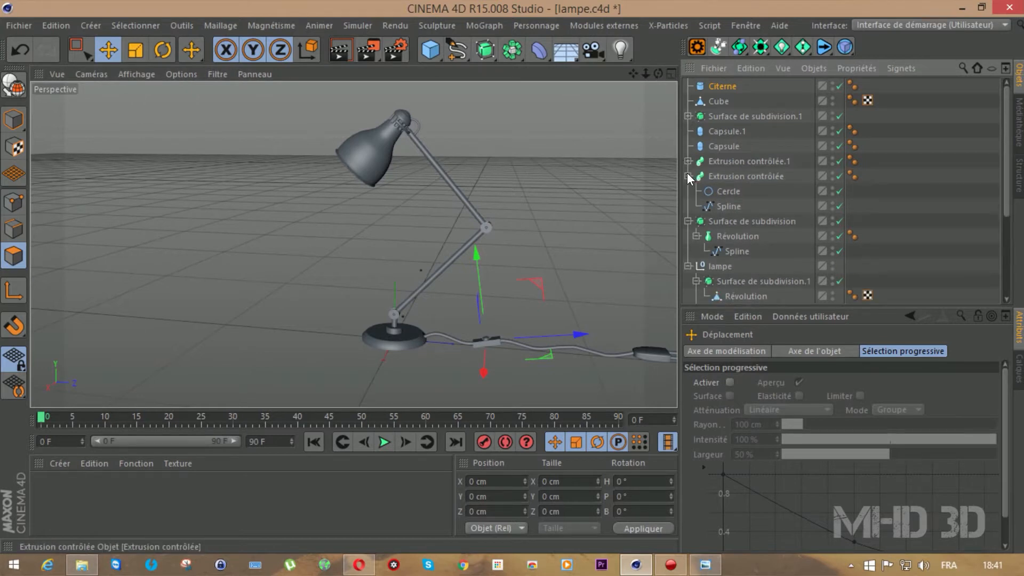
click(686, 175)
click(687, 190)
click(687, 206)
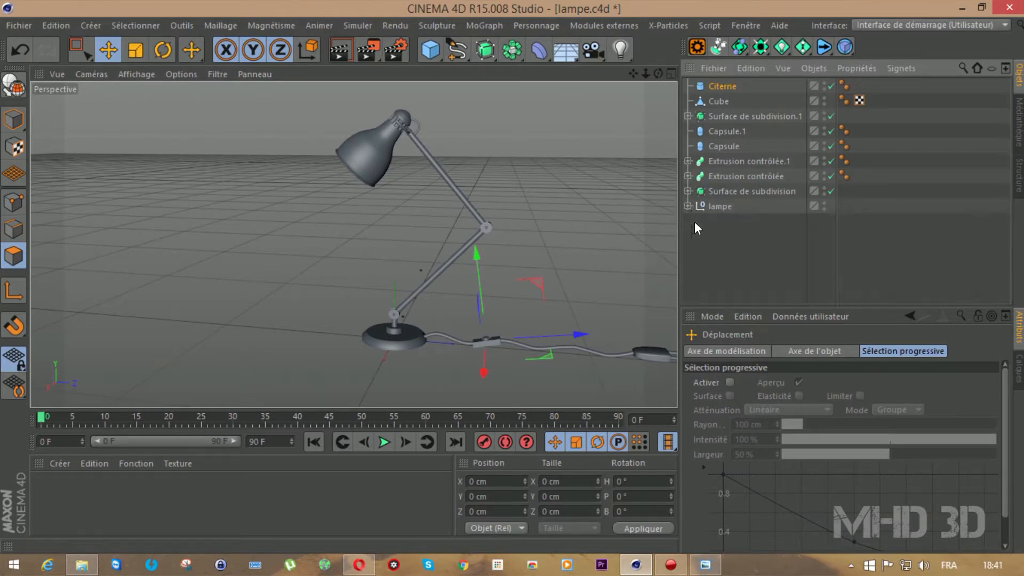
Group all the lamp and cable objects under one null and rename it lampe.
drag(718, 161, 704, 85)
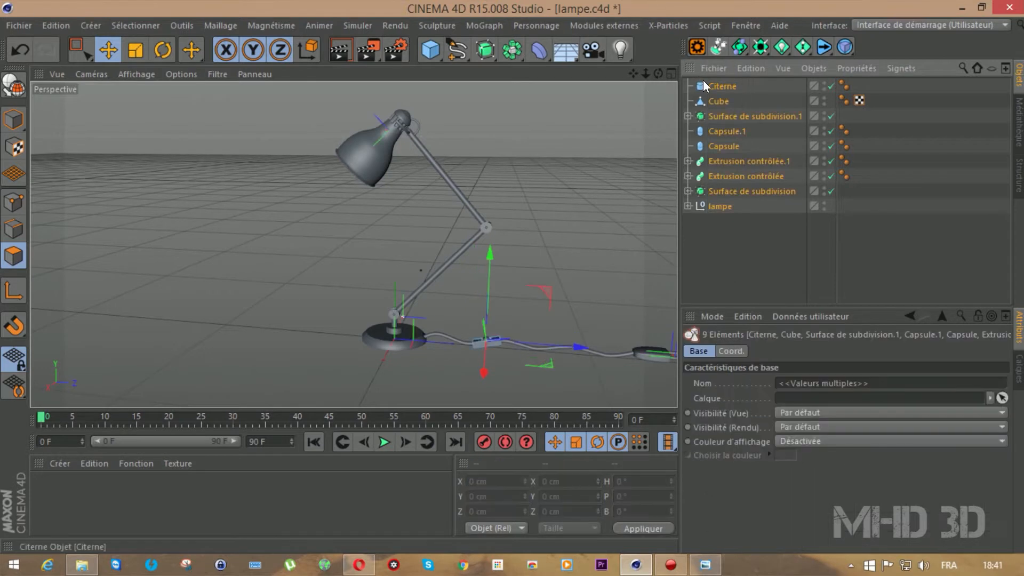
key(alt+g)
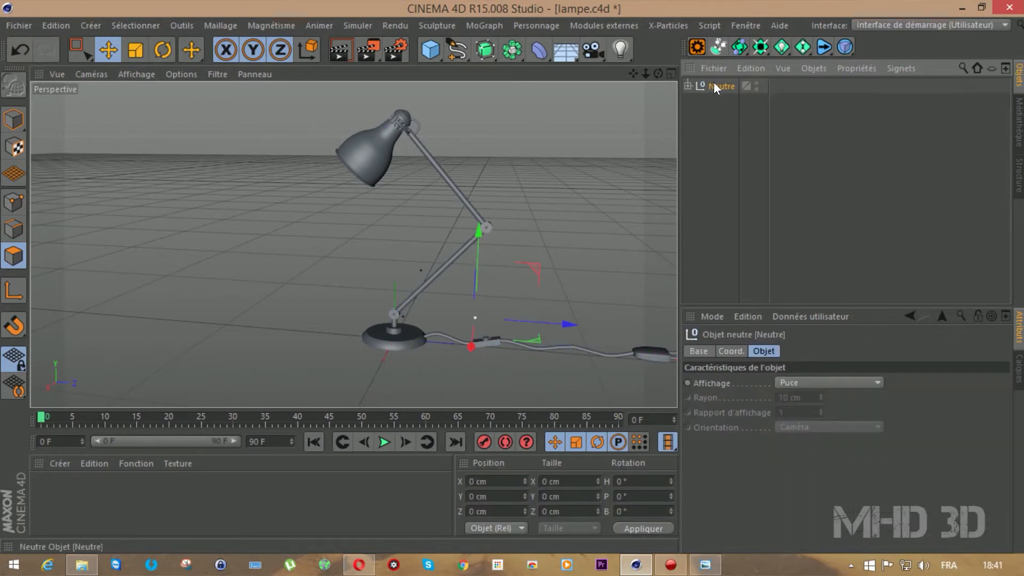
double_click(714, 85)
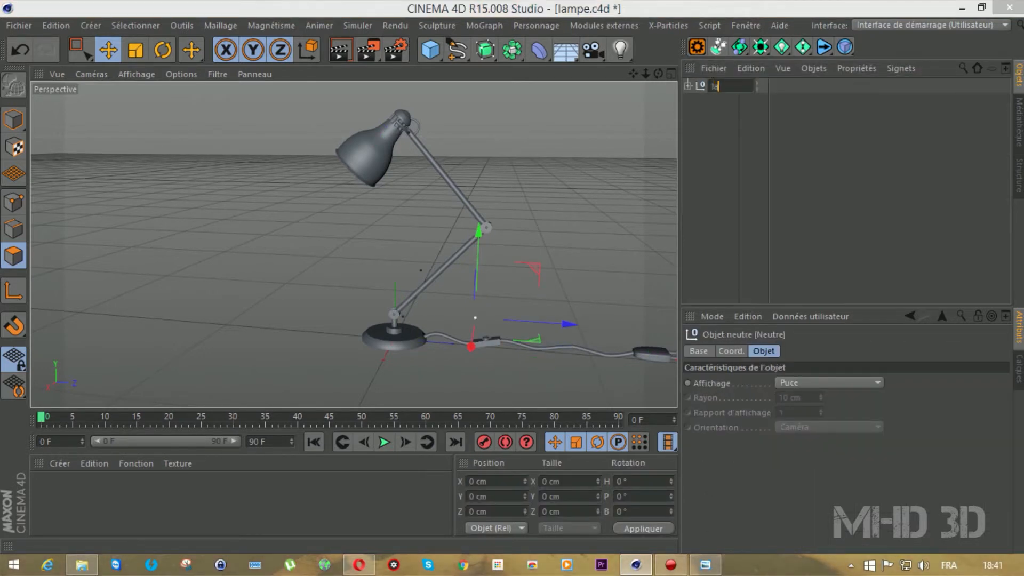
text(lampe)
key(Return)
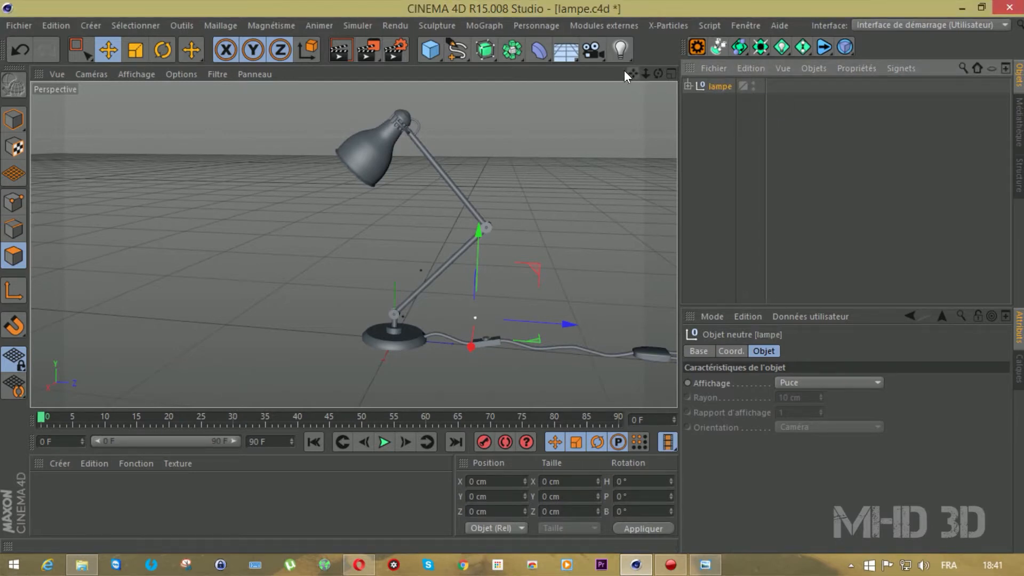
Compare the whole lamp model with the reference photo in the photo viewer.
drag(633, 74, 354, 244)
drag(658, 73, 674, 424)
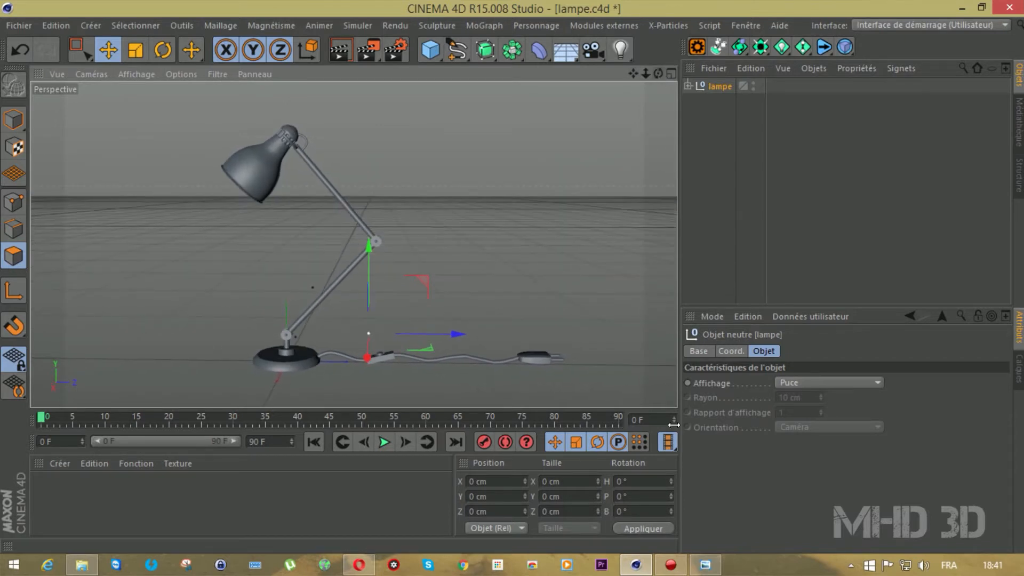
click(705, 566)
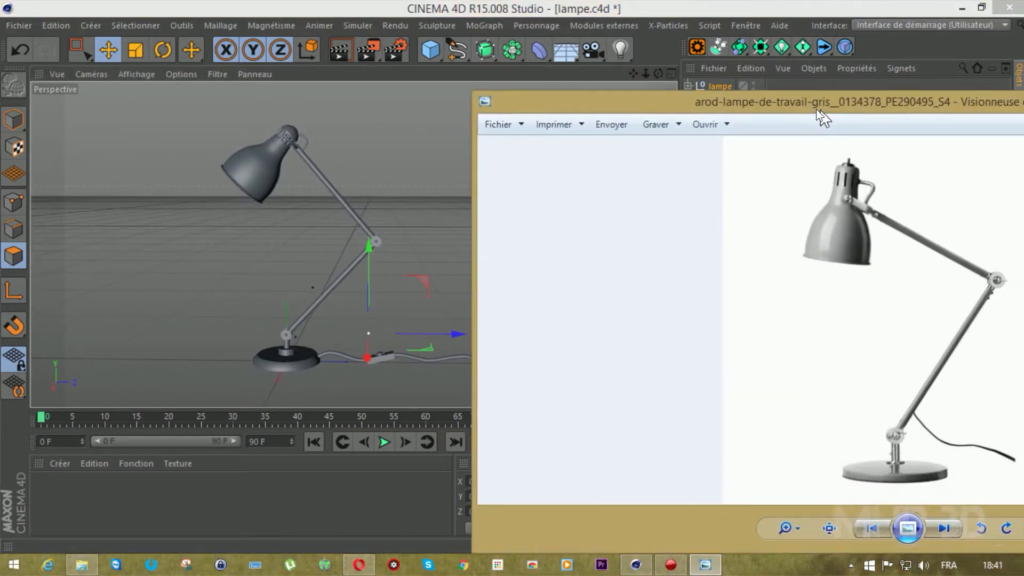
drag(816, 110, 766, 58)
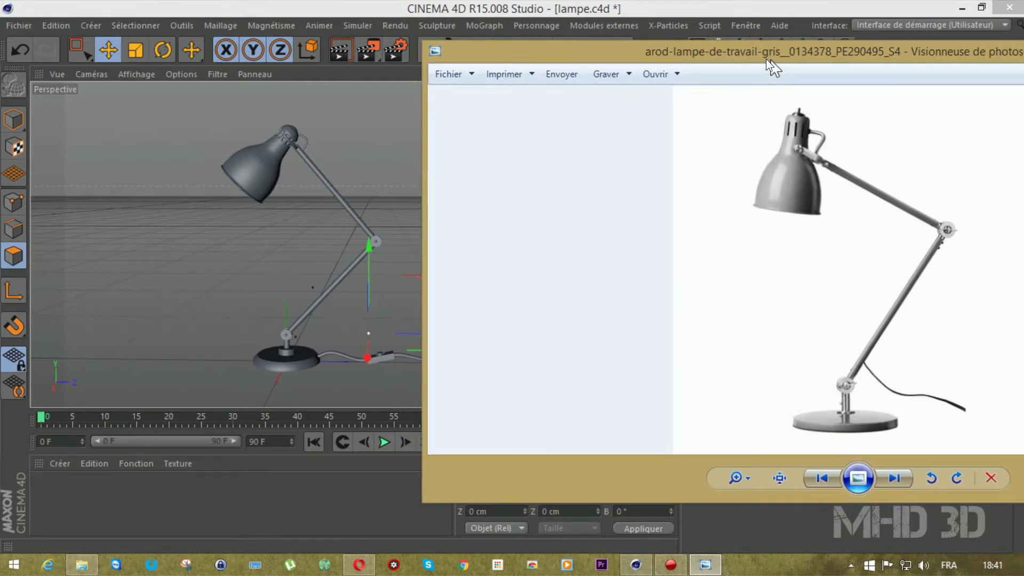
drag(765, 58, 776, 58)
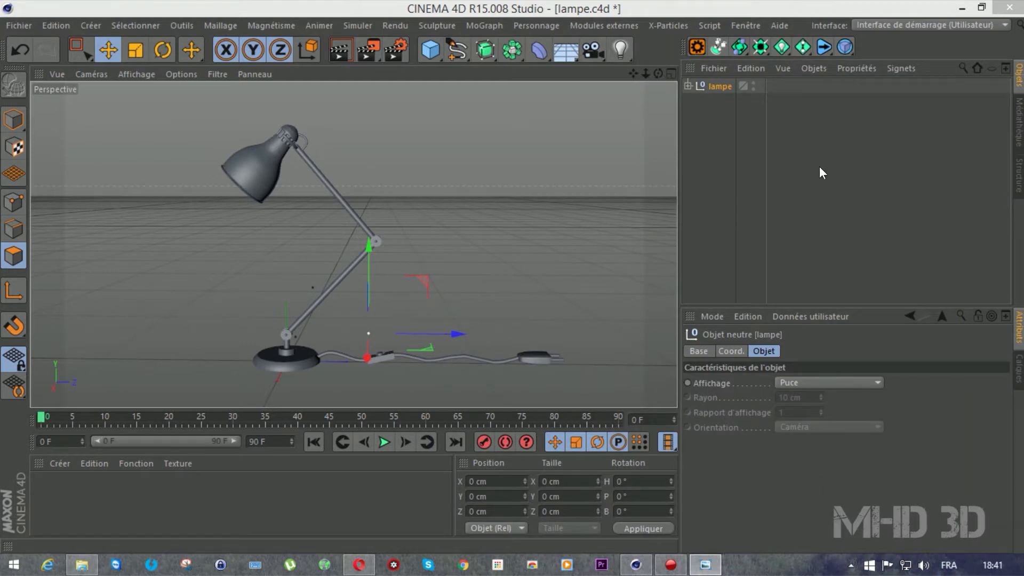
Open the 3-Light Studio.c4d scene from the Prime's Lightkit 1.0 studio presets in the content library.
click(1019, 120)
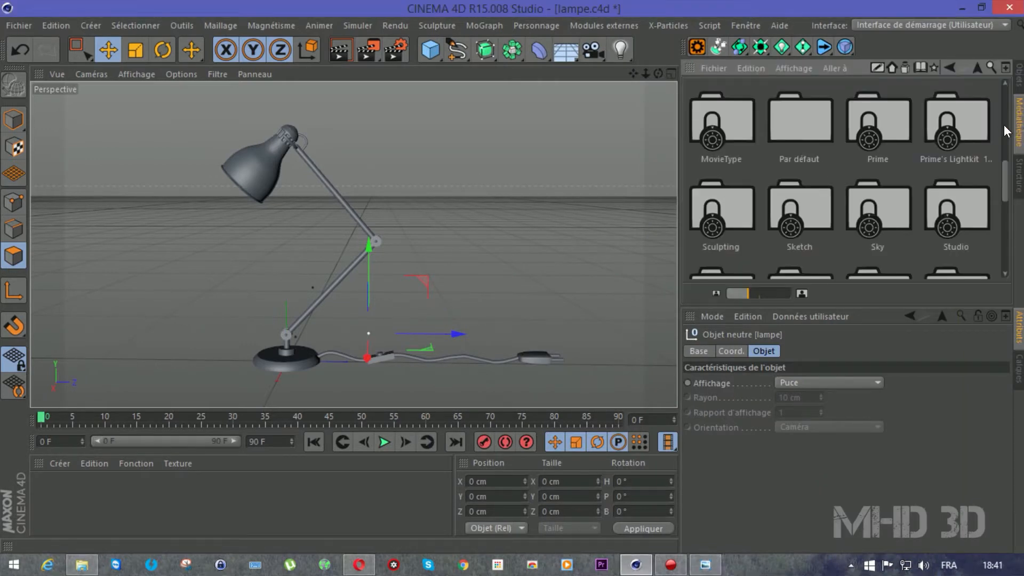
double_click(953, 135)
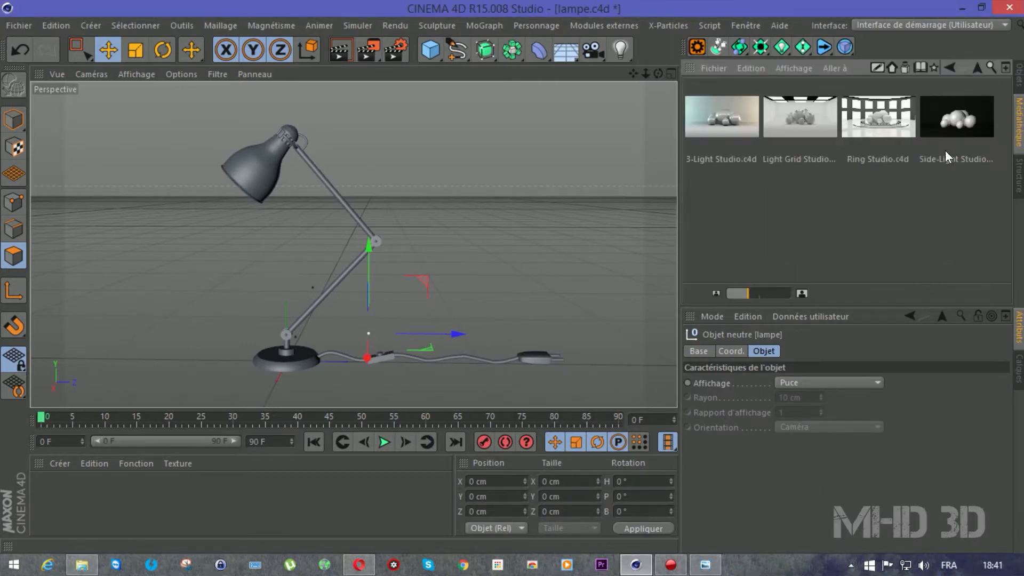
double_click(715, 123)
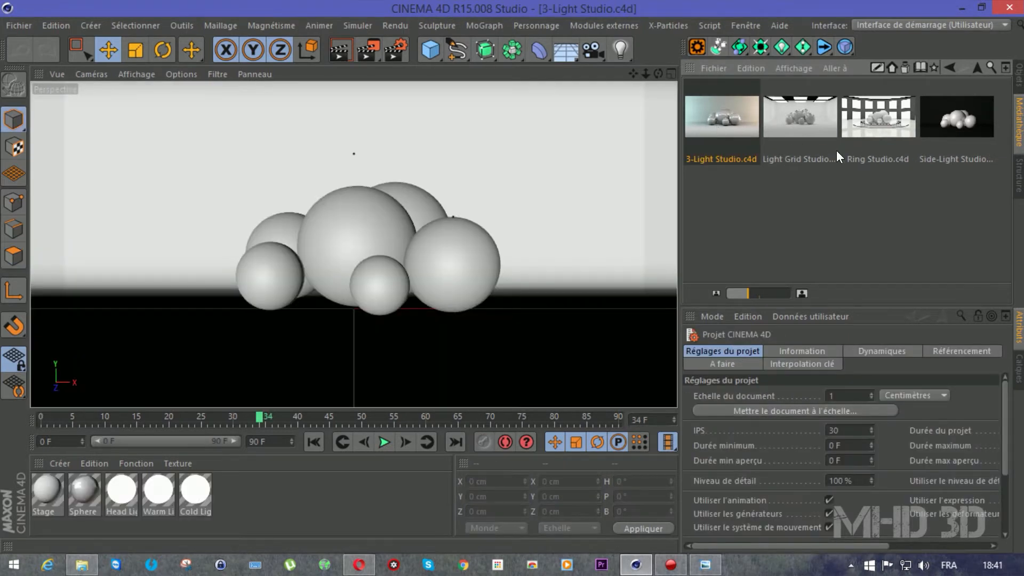
Delete the Spheres group from the Studio hierarchy, leaving only the Stage.
click(1016, 81)
click(688, 85)
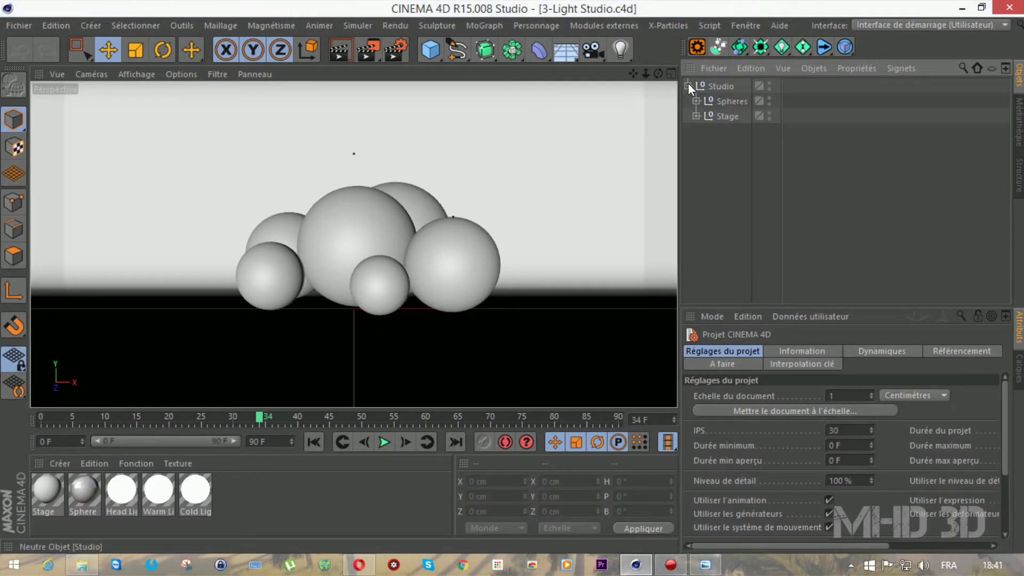
click(717, 103)
key(Delete)
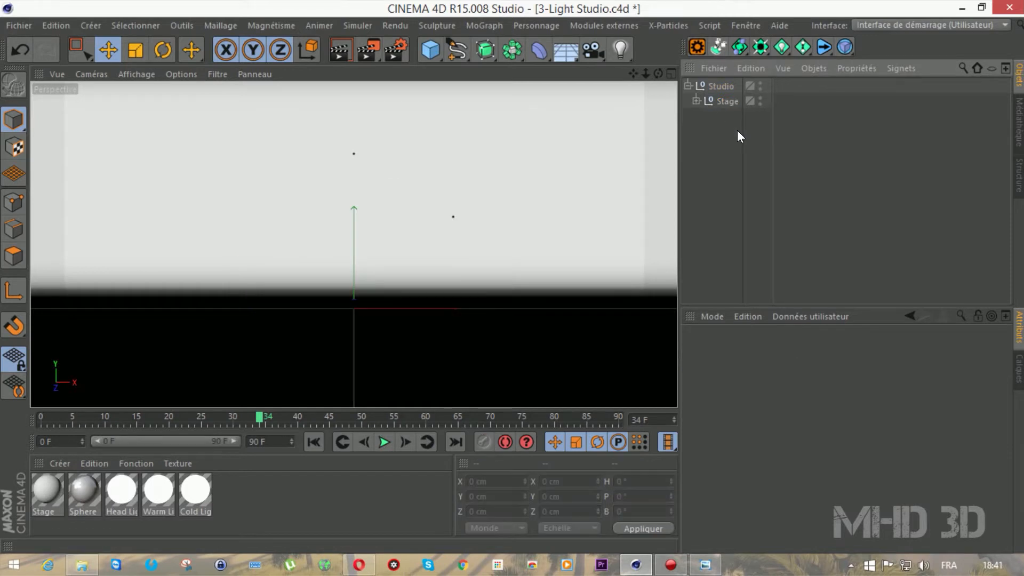
Copy the lampe null from lampe.c4d and paste it into the 3-Light Studio.c4d scene.
click(752, 24)
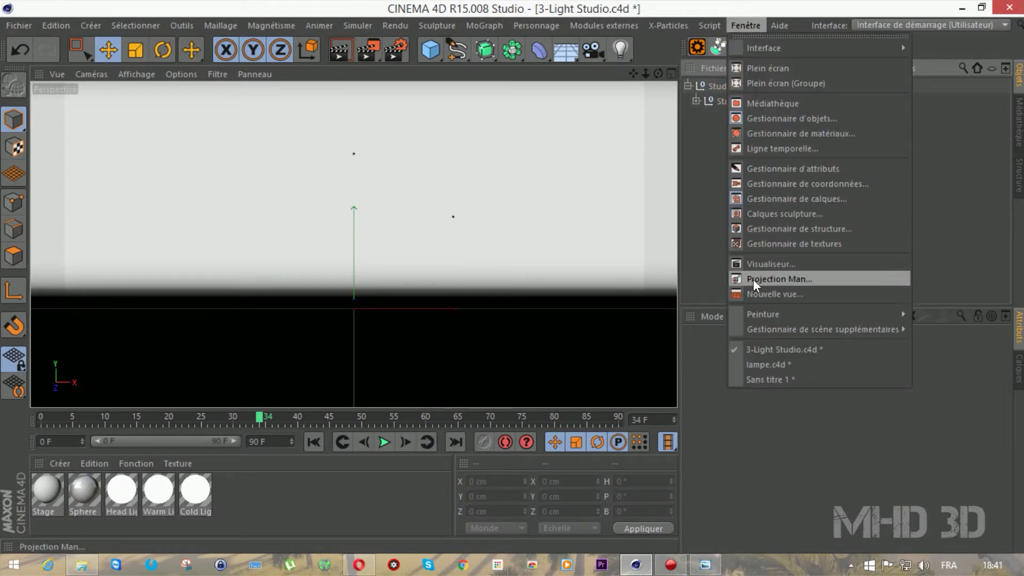
click(759, 364)
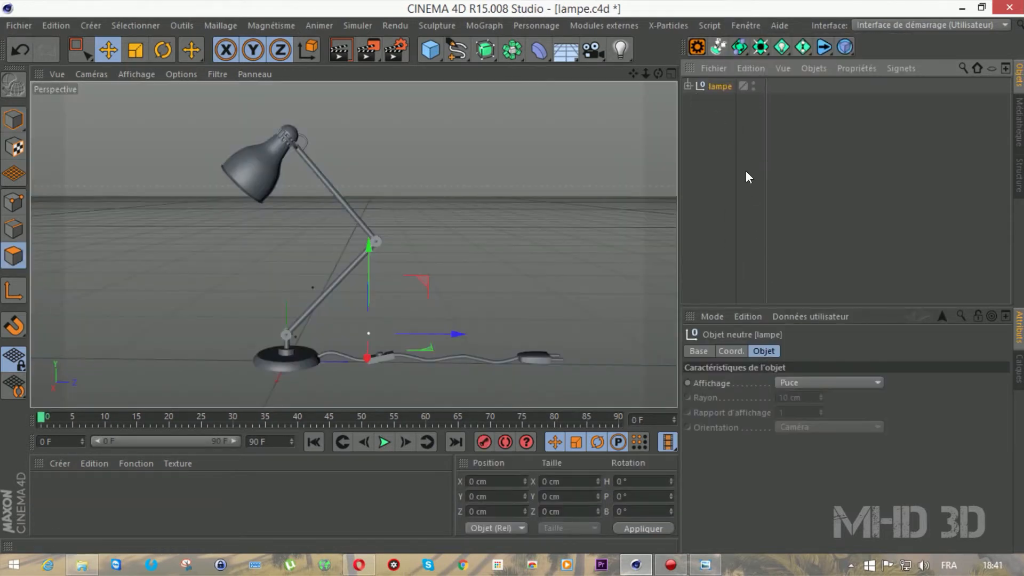
click(749, 68)
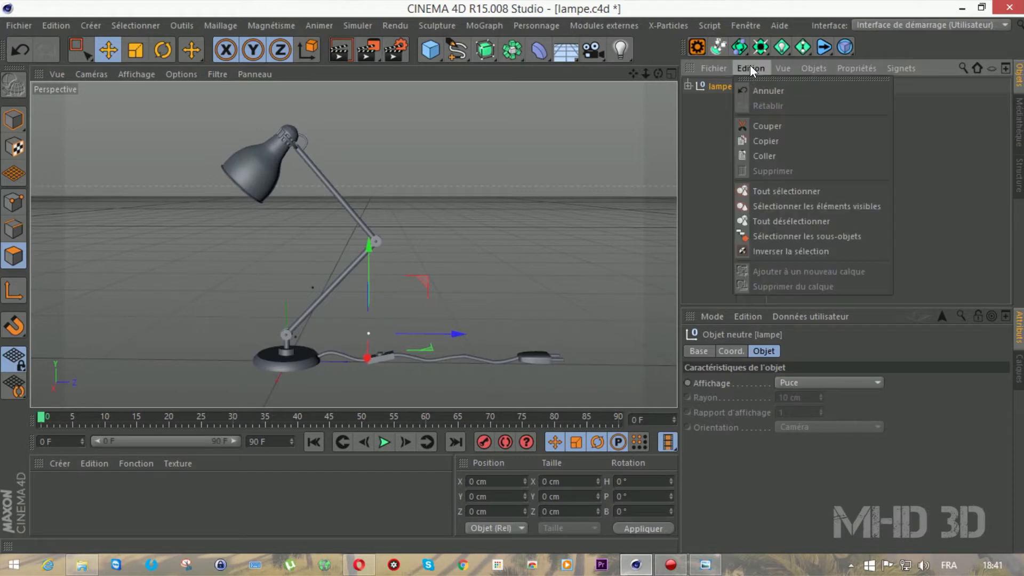
click(760, 143)
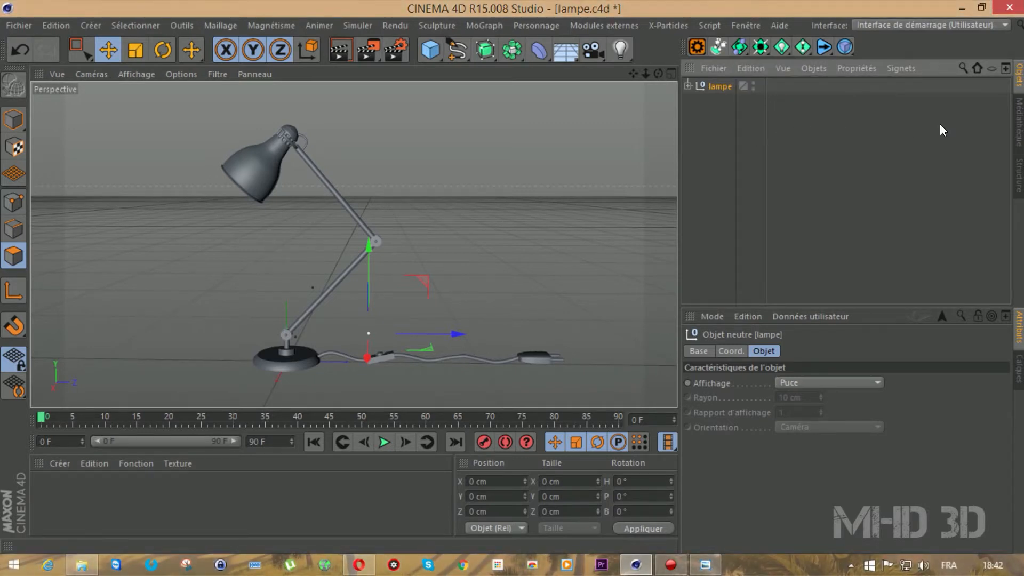
click(741, 24)
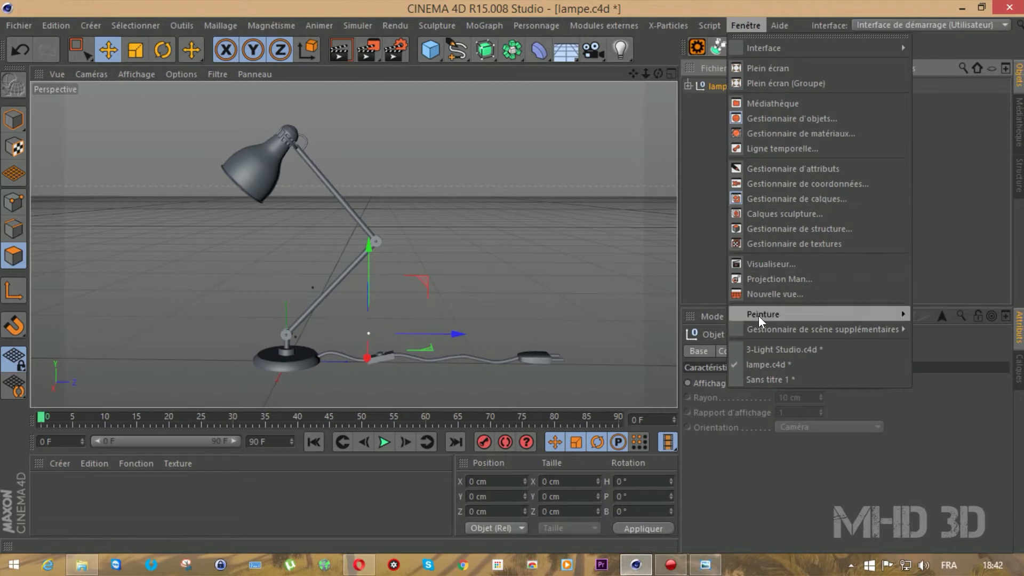
click(758, 347)
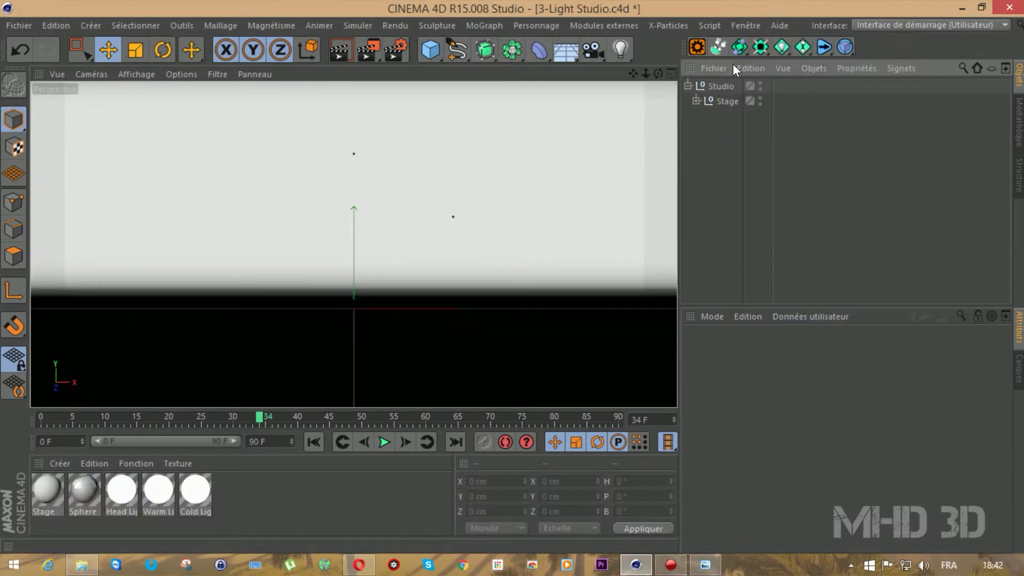
click(749, 68)
click(758, 151)
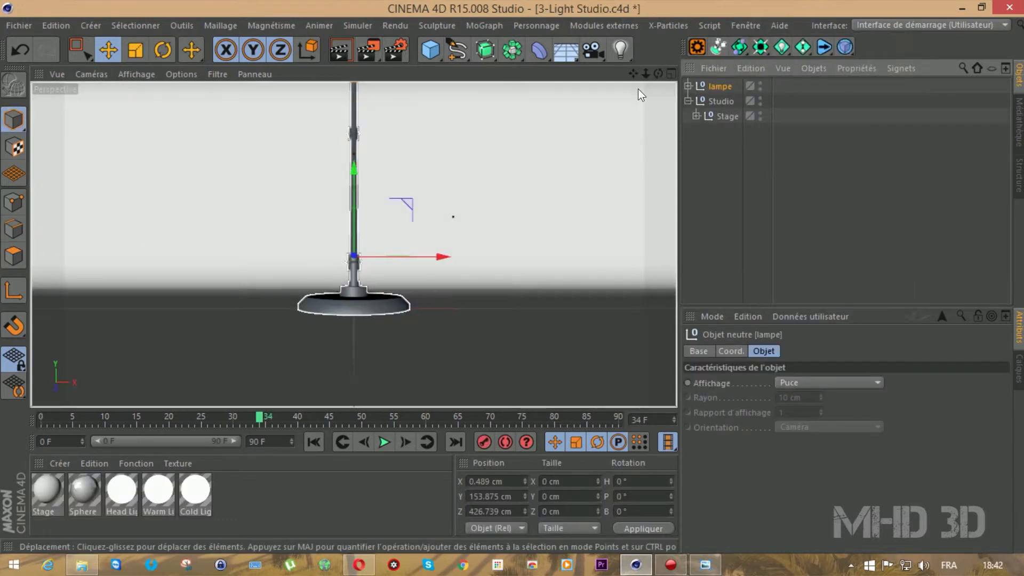
Scale up the Stage group so the backdrop is much larger around the lamp.
click(717, 116)
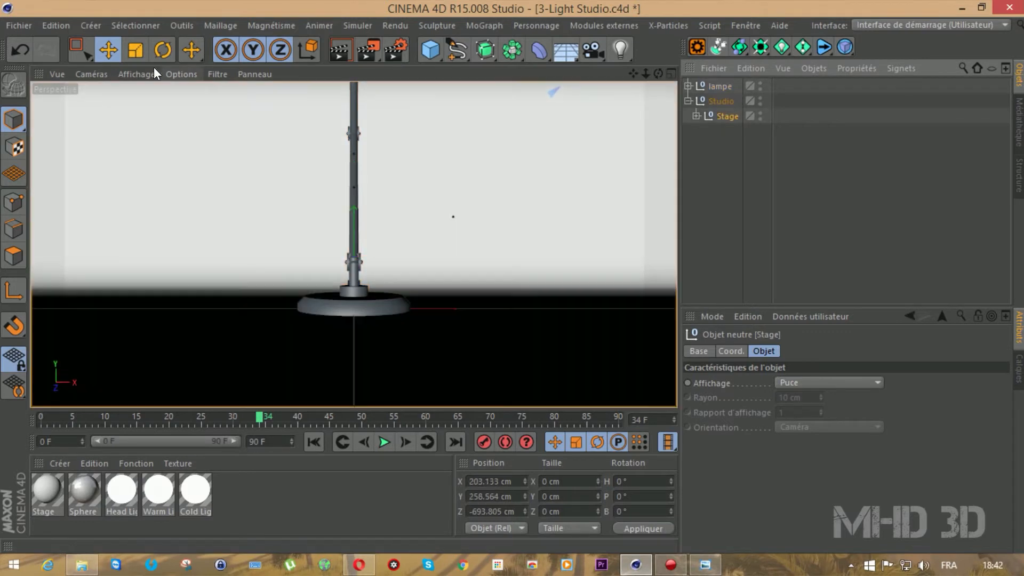
click(134, 51)
drag(234, 149, 341, 142)
drag(643, 72, 595, 135)
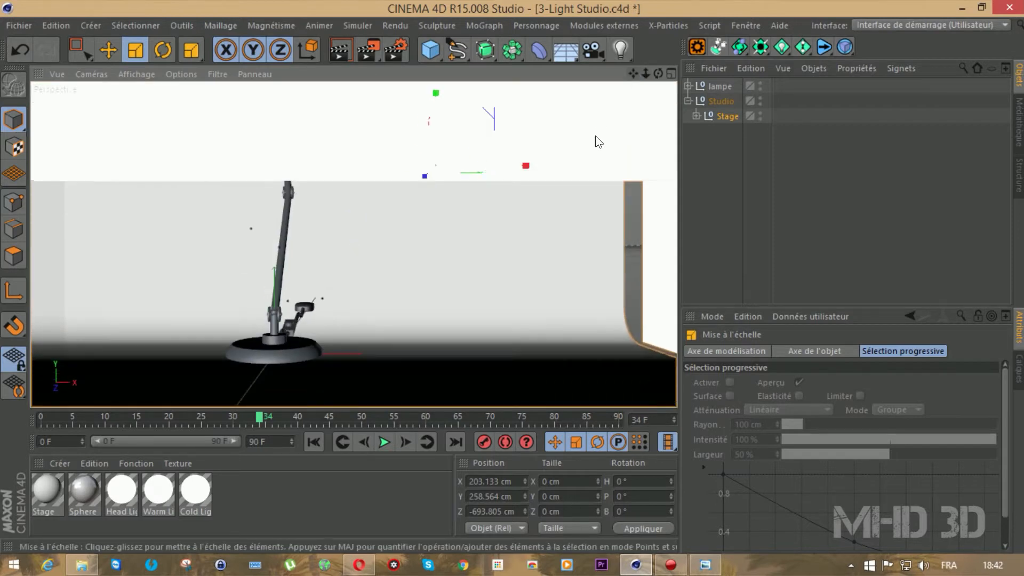
drag(517, 229, 631, 79)
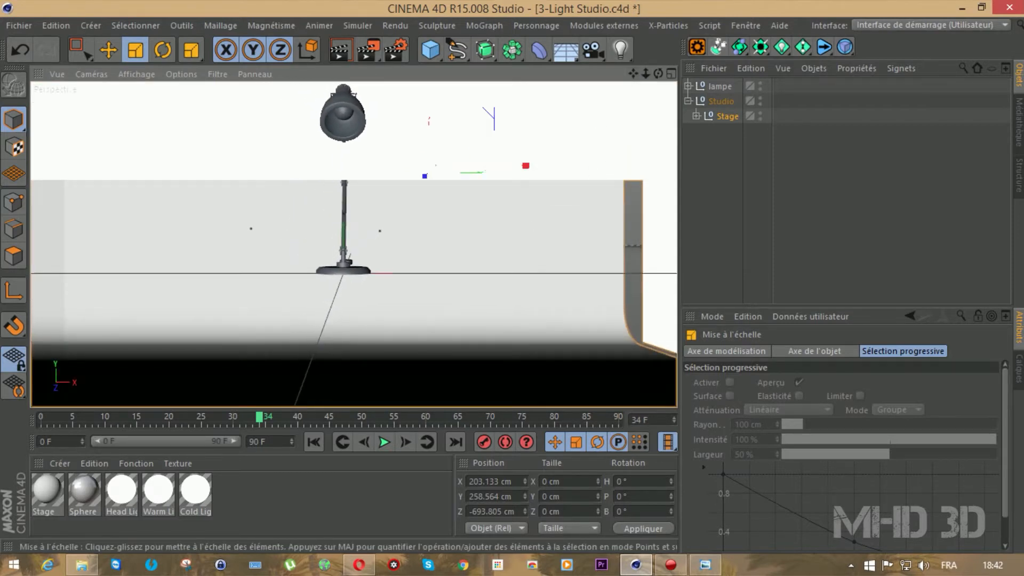
Lower the lampe null towards the studio floor, to a Y position of about -983 cm.
click(721, 86)
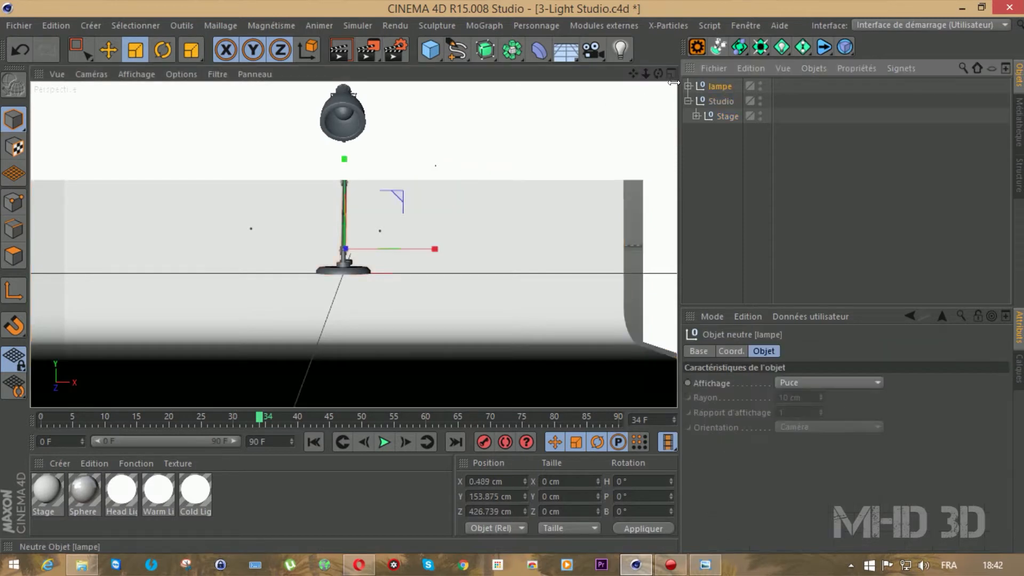
click(112, 44)
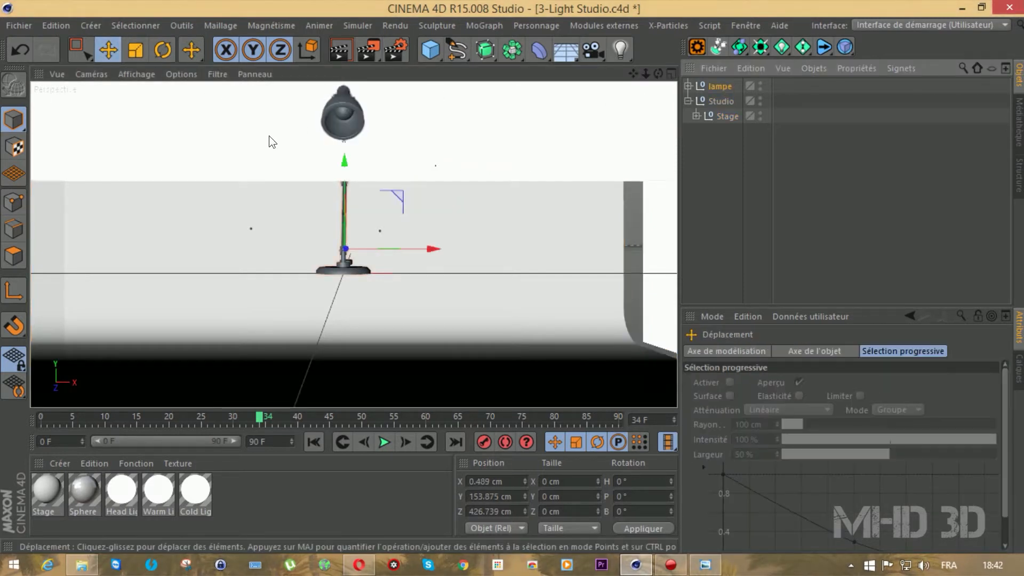
drag(346, 162, 347, 284)
scroll(344, 293, up, 5)
scroll(308, 424, up, 3)
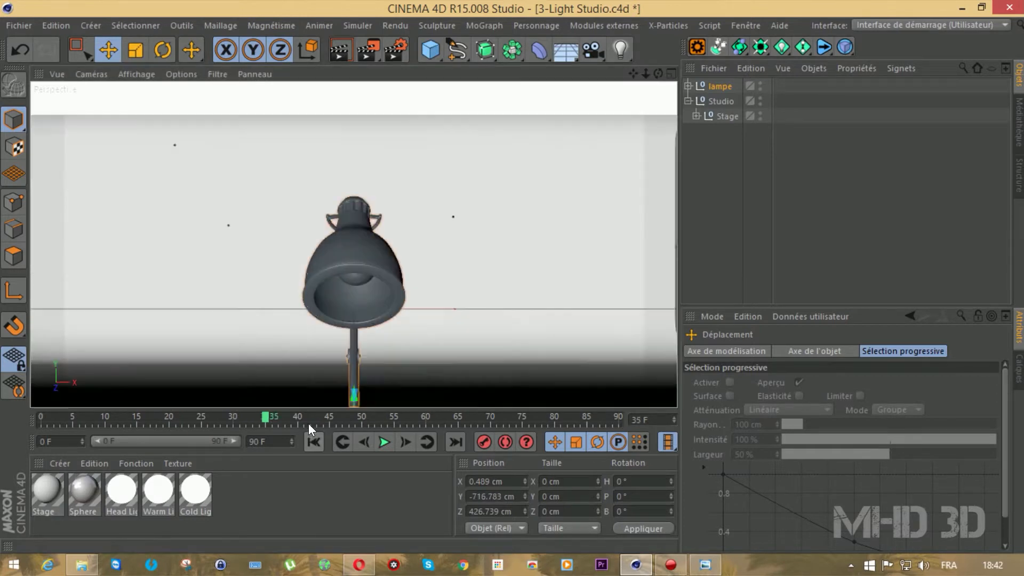
drag(633, 74, 650, 5)
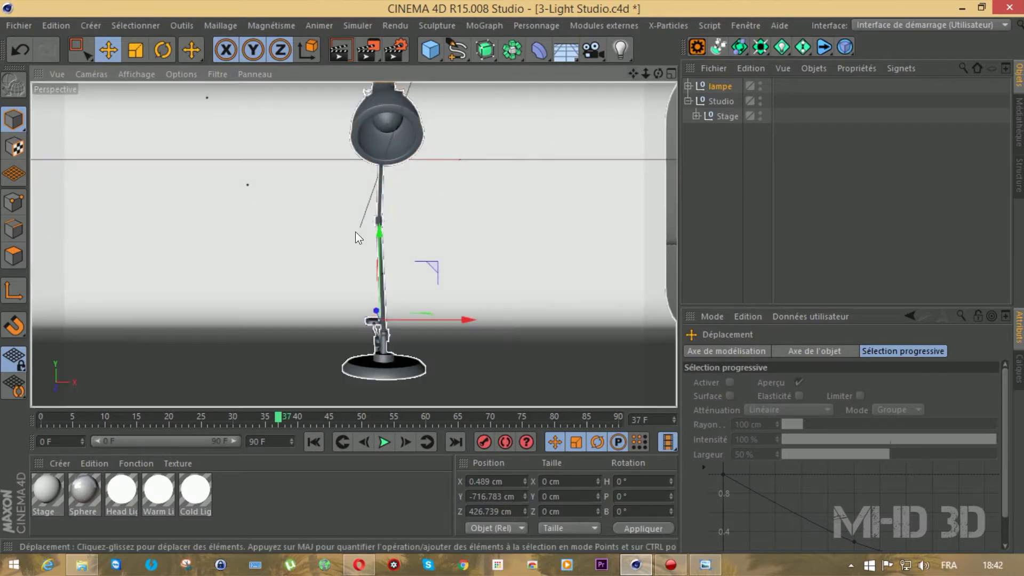
drag(378, 237, 378, 290)
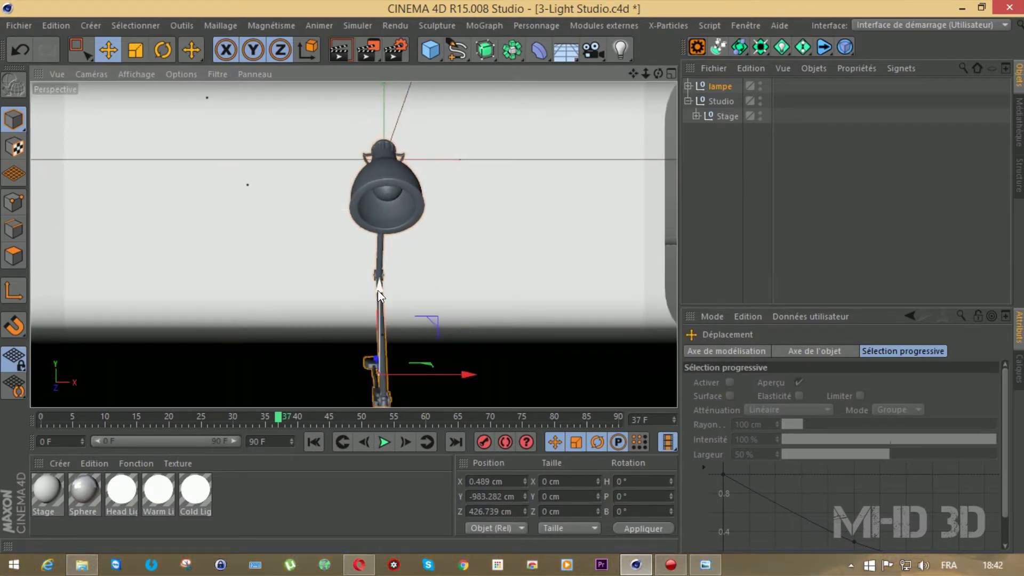
Enlarge the Stage group further so the backdrop extends well beyond the lamp.
click(715, 116)
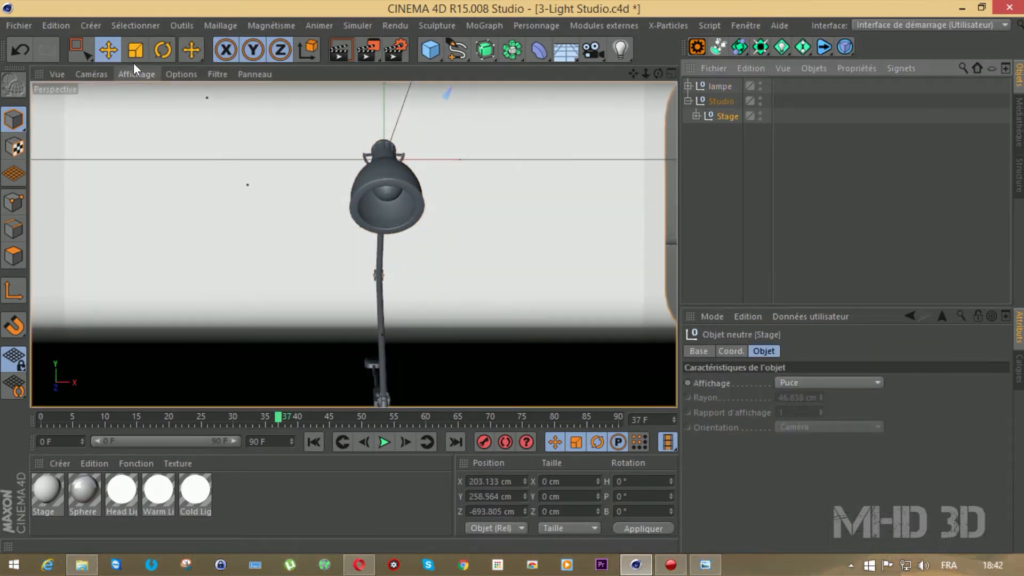
click(134, 49)
drag(258, 173, 327, 176)
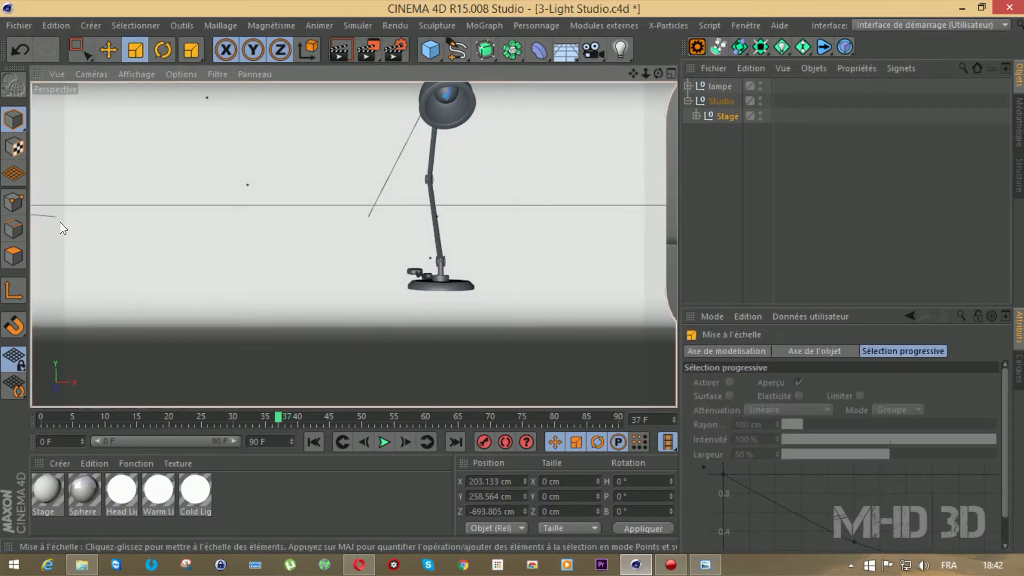
Move the lampe null down to about -3287 cm in Y so its base sits on the enlarged stage floor.
click(109, 48)
drag(645, 74, 593, 74)
click(714, 88)
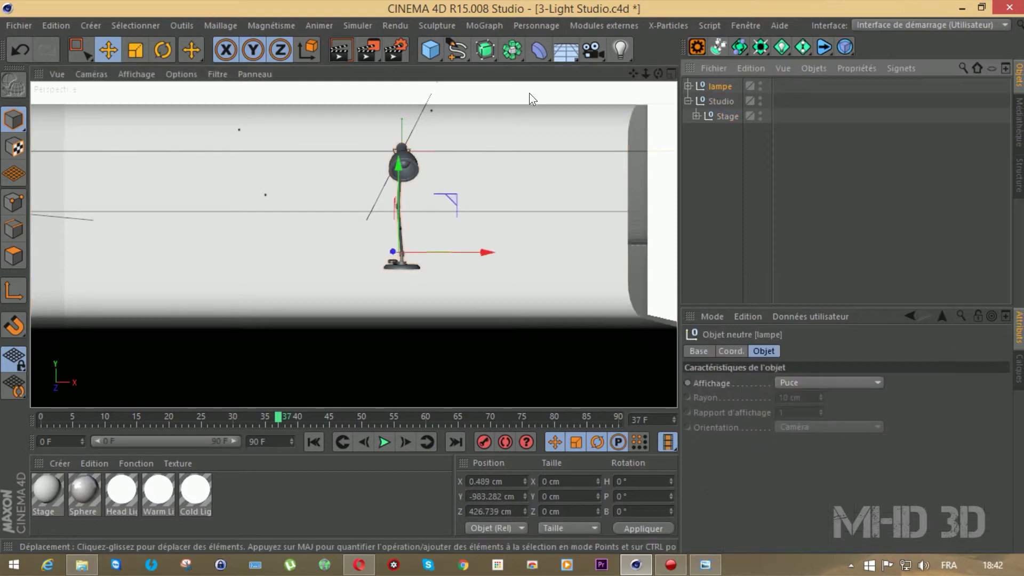
drag(397, 171, 393, 314)
drag(632, 74, 633, 13)
drag(393, 124, 407, 175)
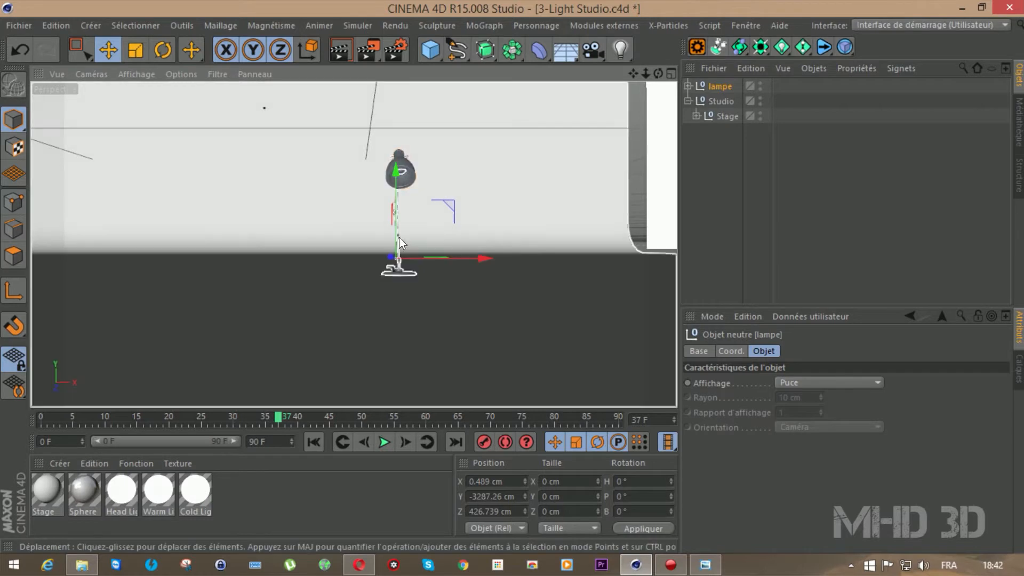
scroll(397, 259, up, 3)
Rotate the lampe null to a heading of about -81.2° so the lamp and its cable are seen in profile.
drag(658, 74, 637, 73)
click(162, 50)
drag(393, 257, 244, 267)
drag(633, 74, 691, 121)
scroll(572, 194, up, 3)
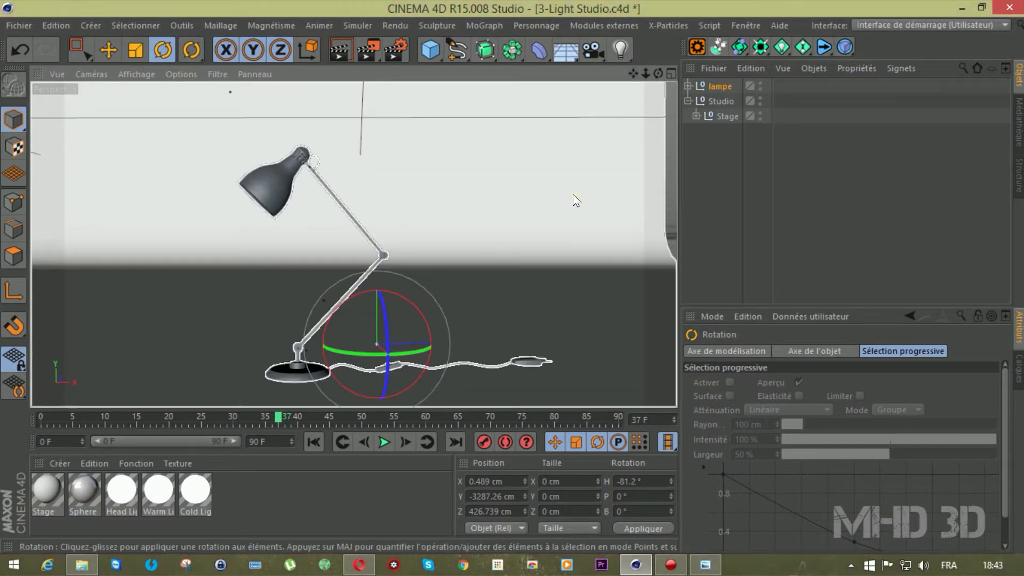
Add a camera, look through it and frame the whole lamp with its cable, checking the framing with a viewport render.
click(592, 51)
click(764, 84)
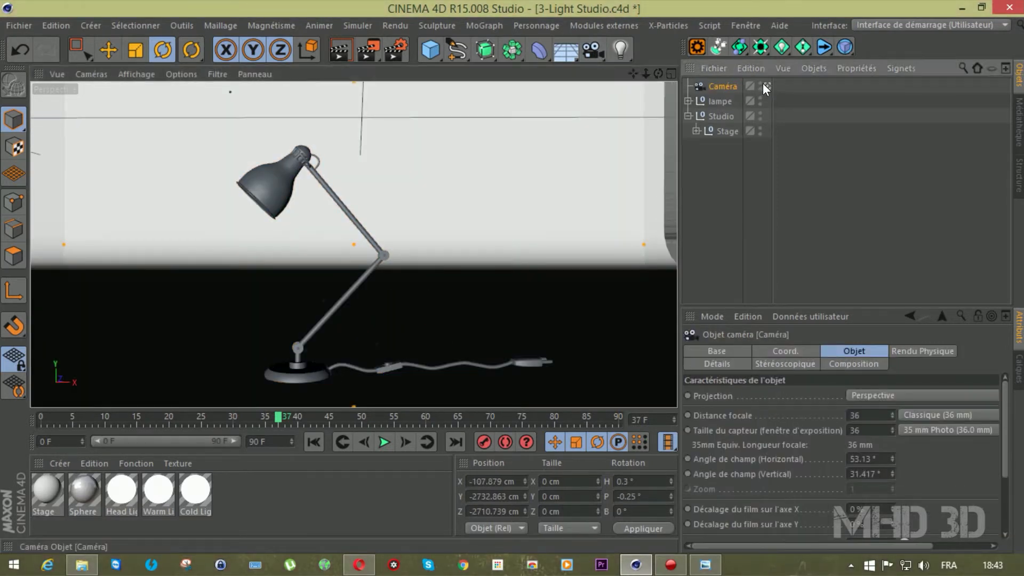
drag(646, 73, 671, 122)
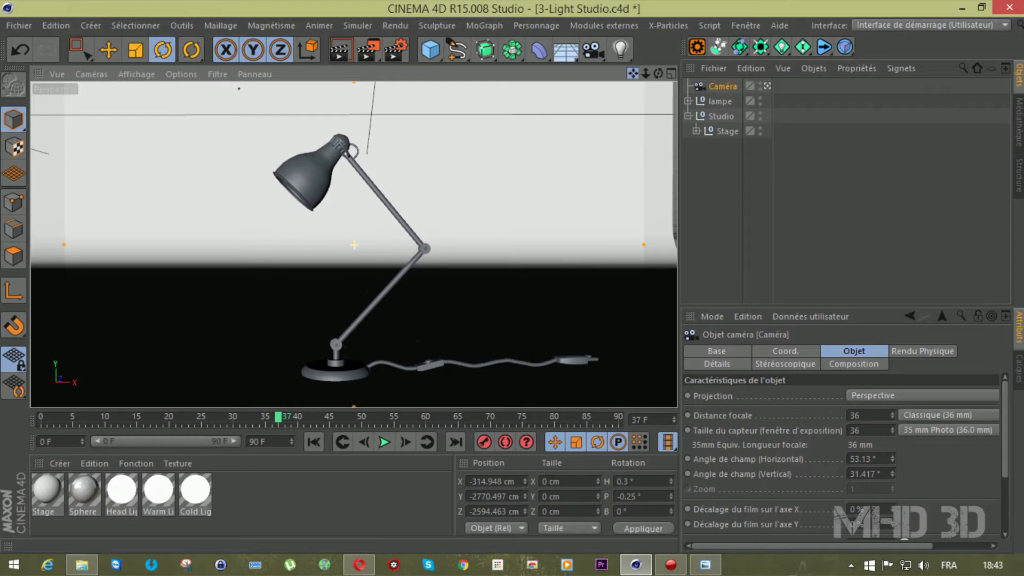
click(337, 49)
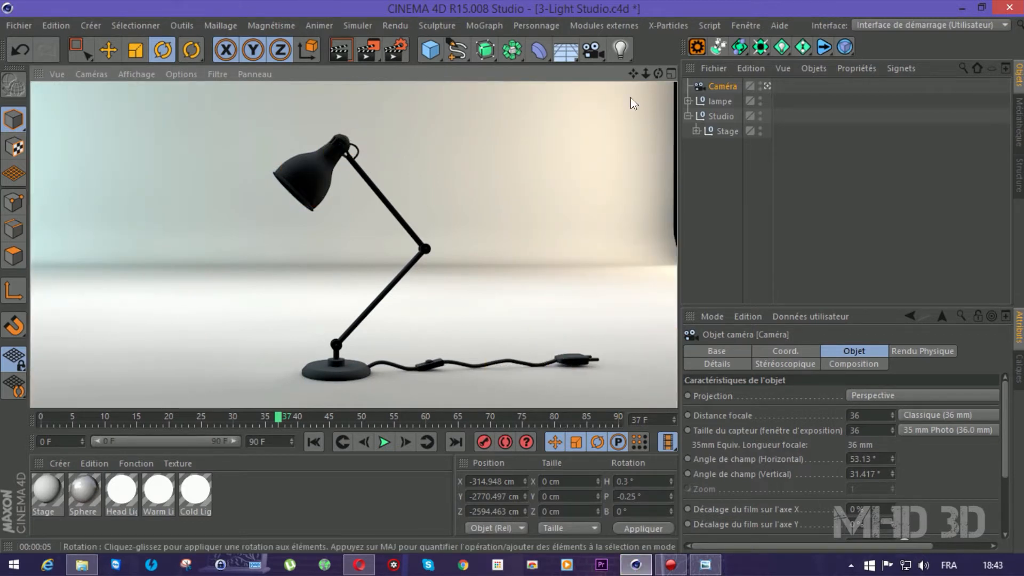
mouse_move(633, 74)
mouse_down()
mouse_move(666, 76)
mouse_move(637, 77)
mouse_up()
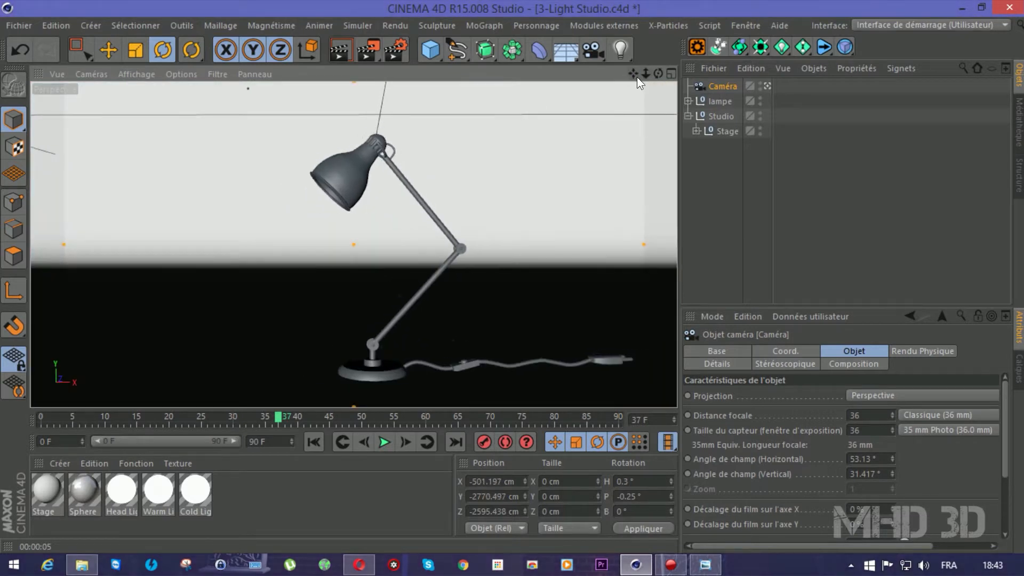
Open the content library in its own window, reposition it and collapse the Prime's Lightkit 1.0 folder.
click(1017, 113)
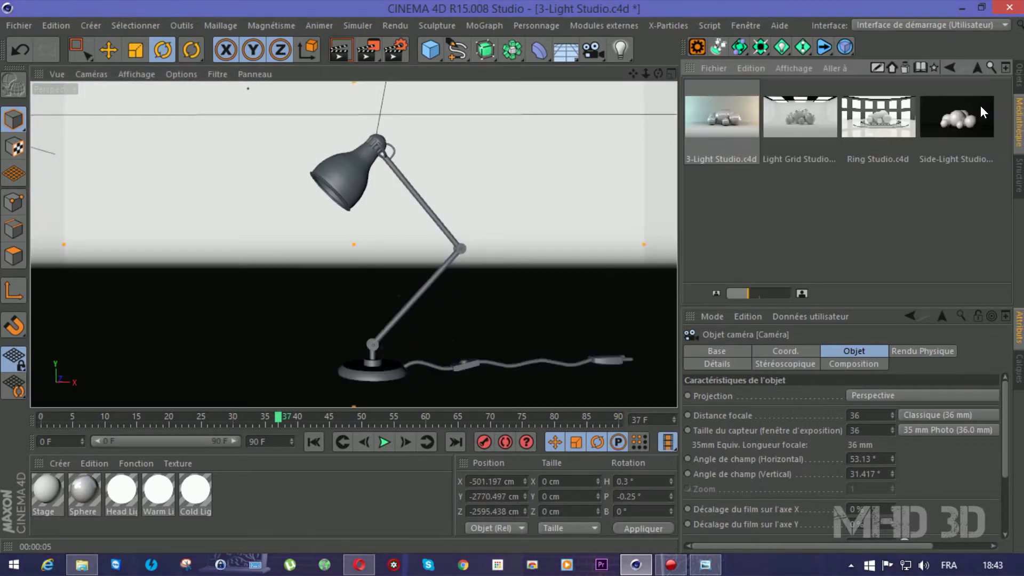
click(1005, 68)
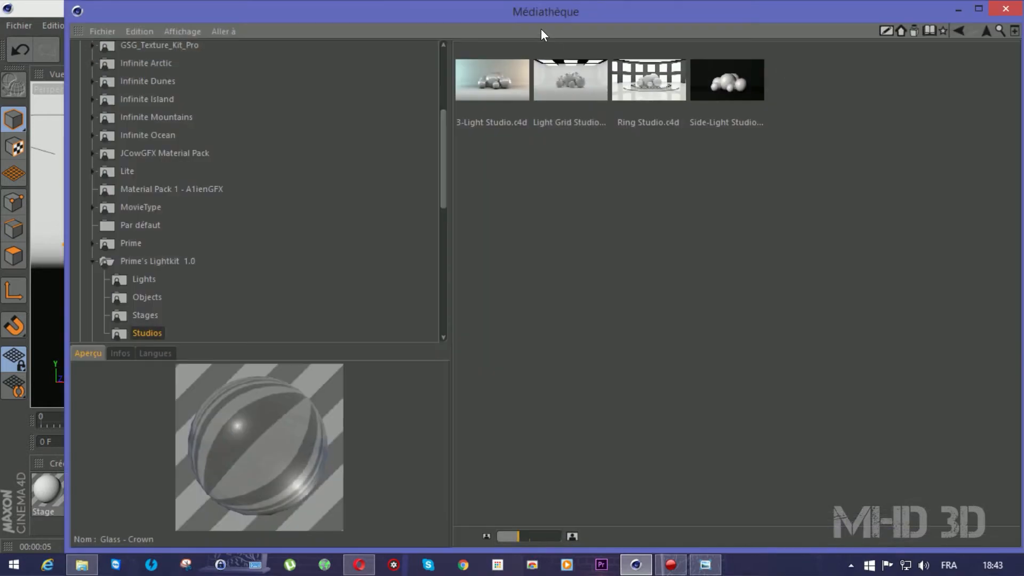
drag(541, 14, 709, 58)
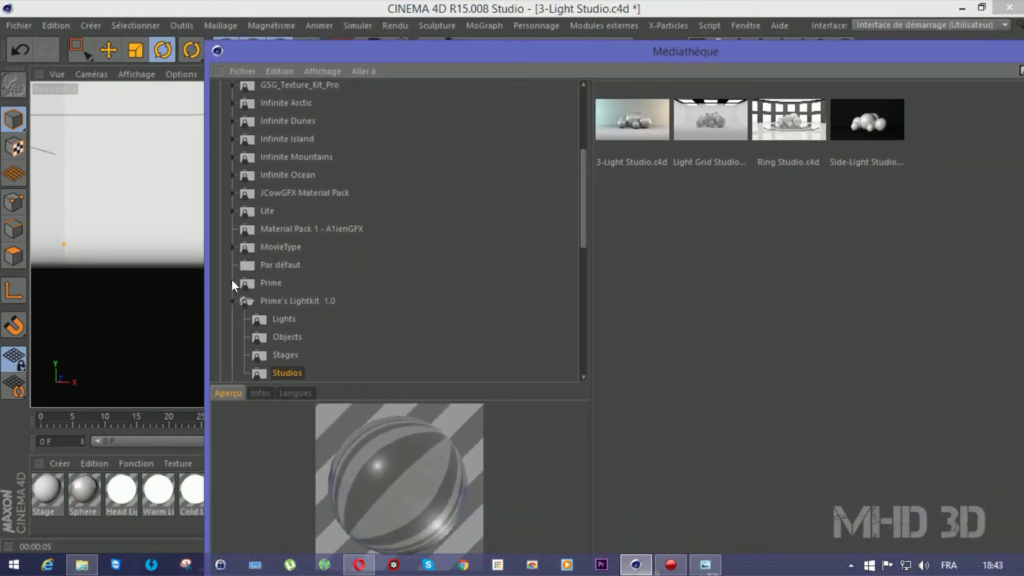
click(231, 300)
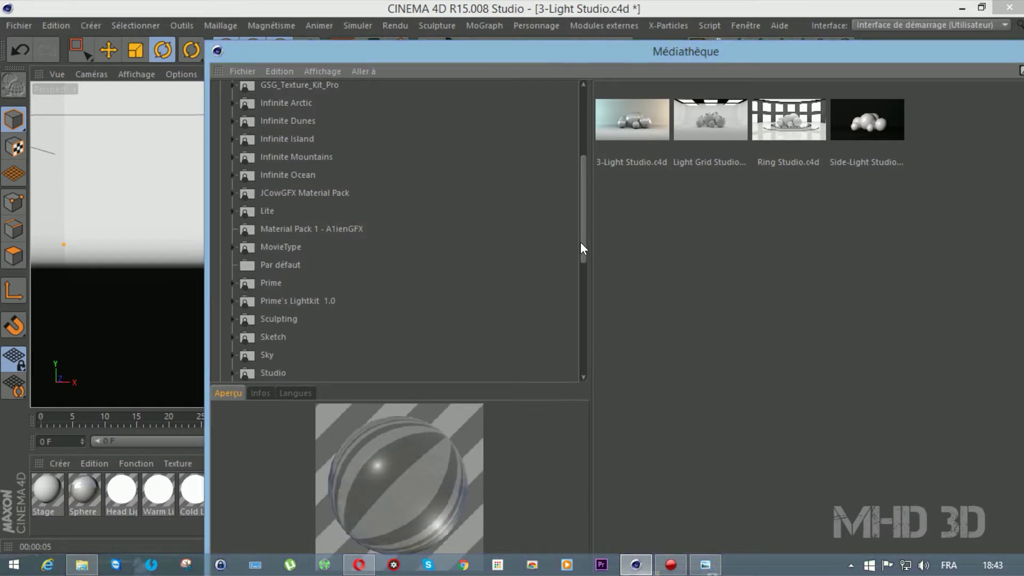
Browse the library to Visualize > Materials > Metal and add Metal - Stainless Steel Sandblasted to the scene's materials.
drag(581, 247, 576, 347)
click(234, 294)
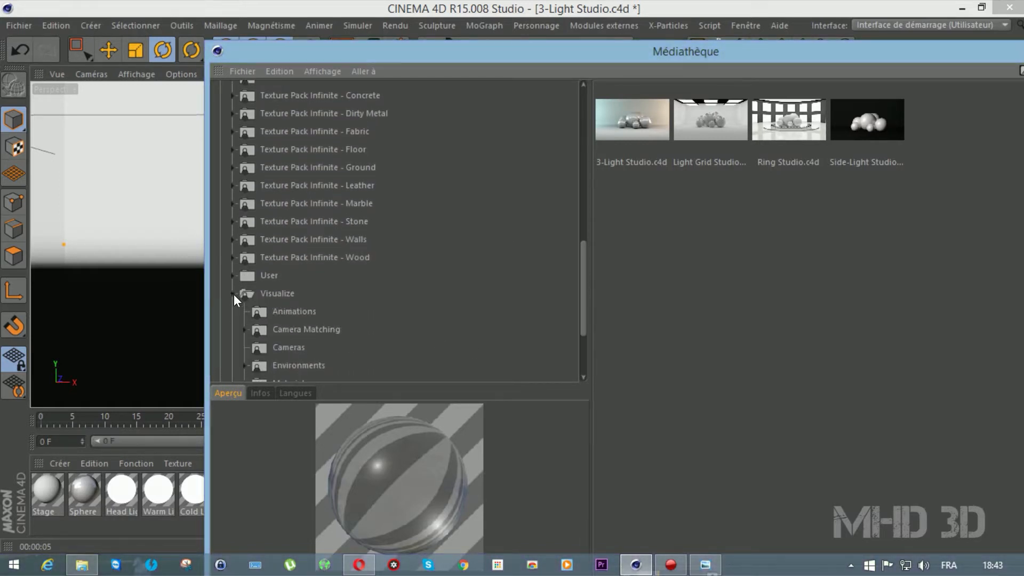
drag(582, 297, 583, 326)
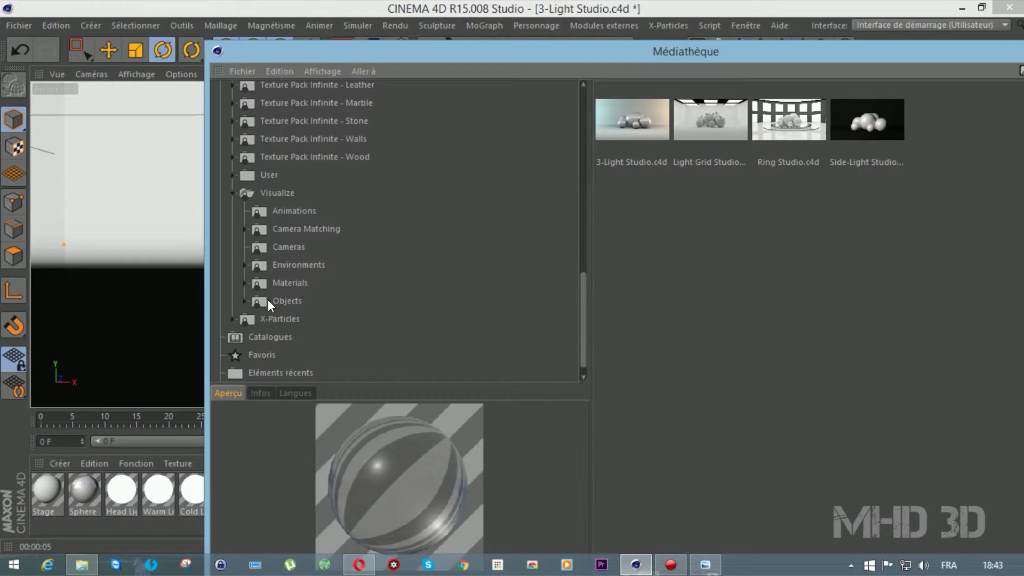
click(243, 283)
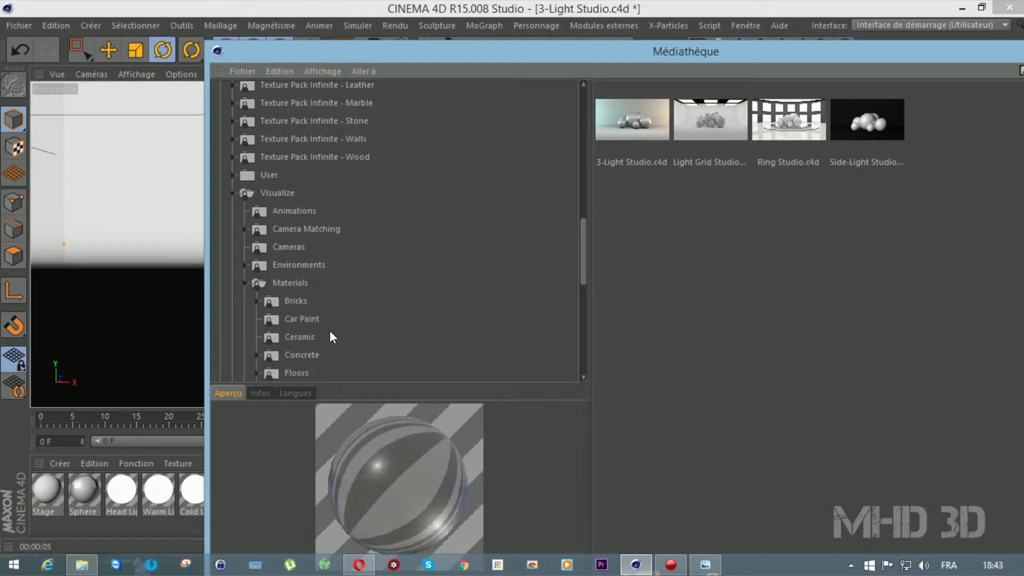
drag(584, 258, 580, 307)
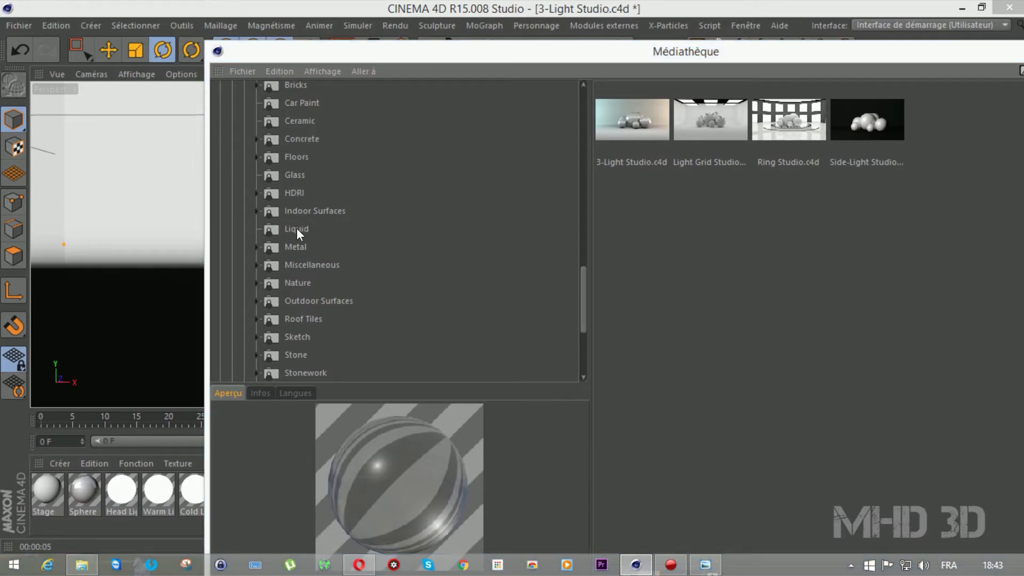
click(297, 246)
drag(740, 53, 645, 25)
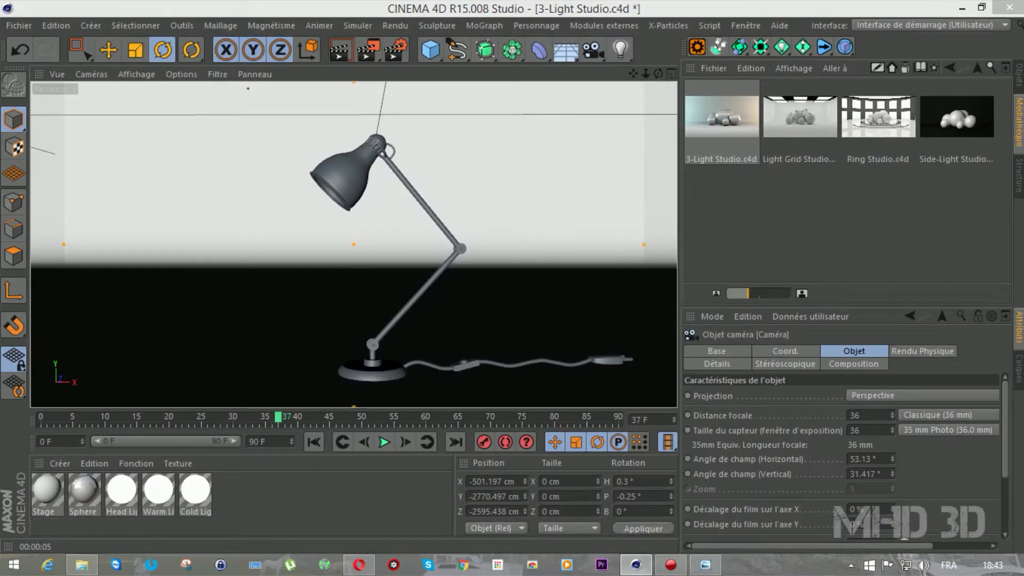
drag(720, 117, 299, 491)
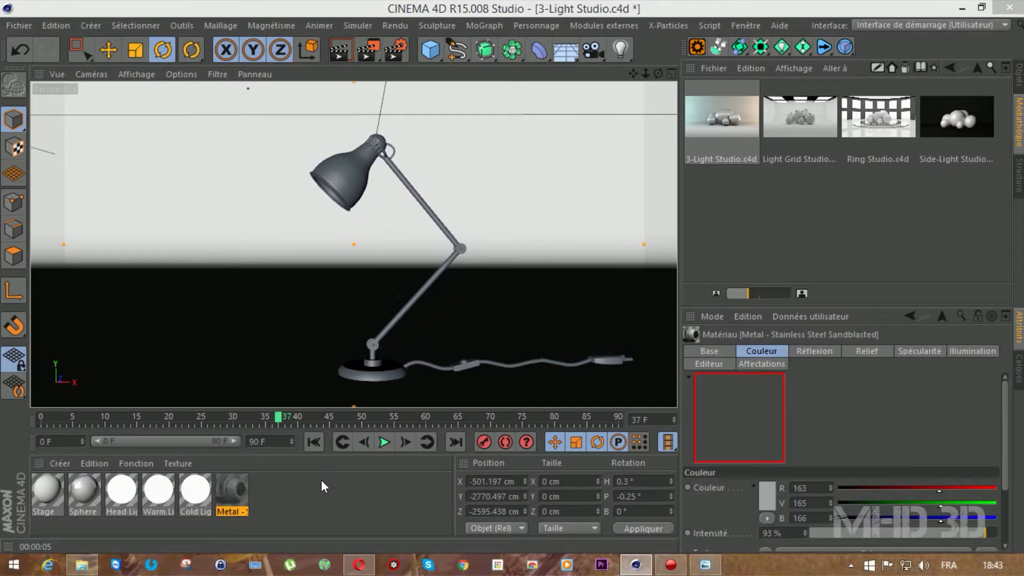
Apply the Metal - Stainless Steel Sandblasted material to the lamp's two arm cylinders and its base disc.
click(1019, 78)
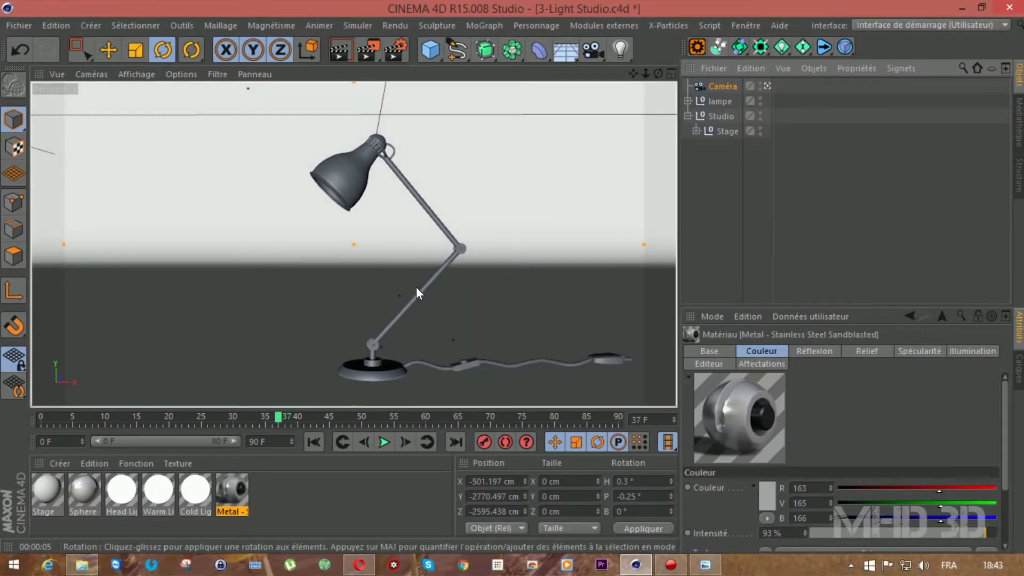
click(415, 291)
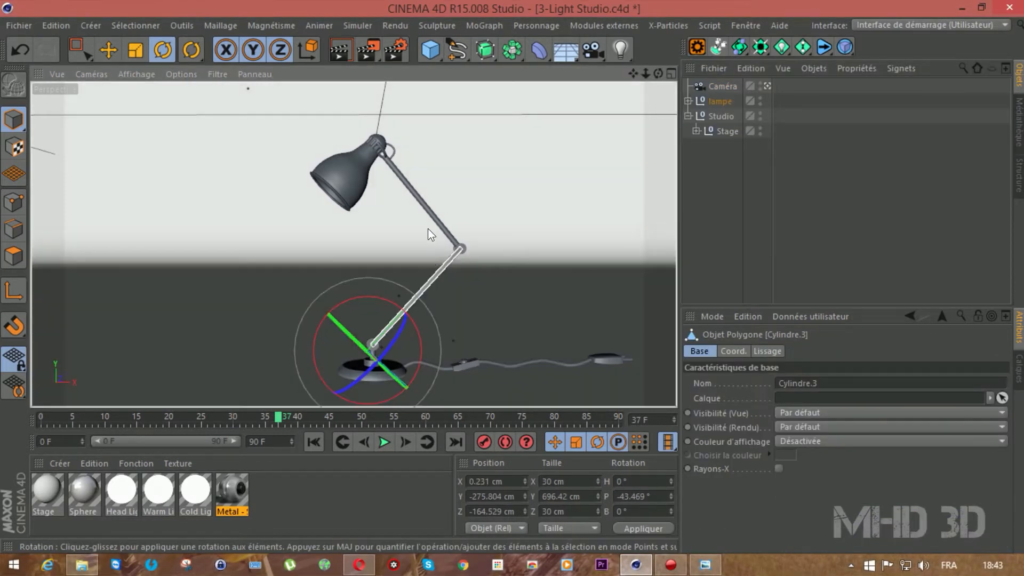
shift+click(441, 222)
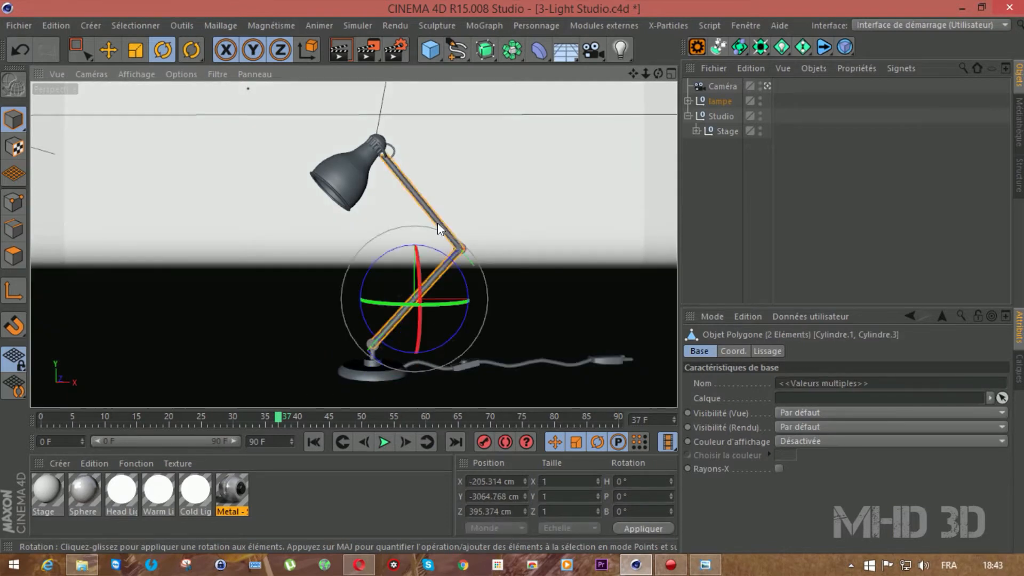
shift+click(381, 369)
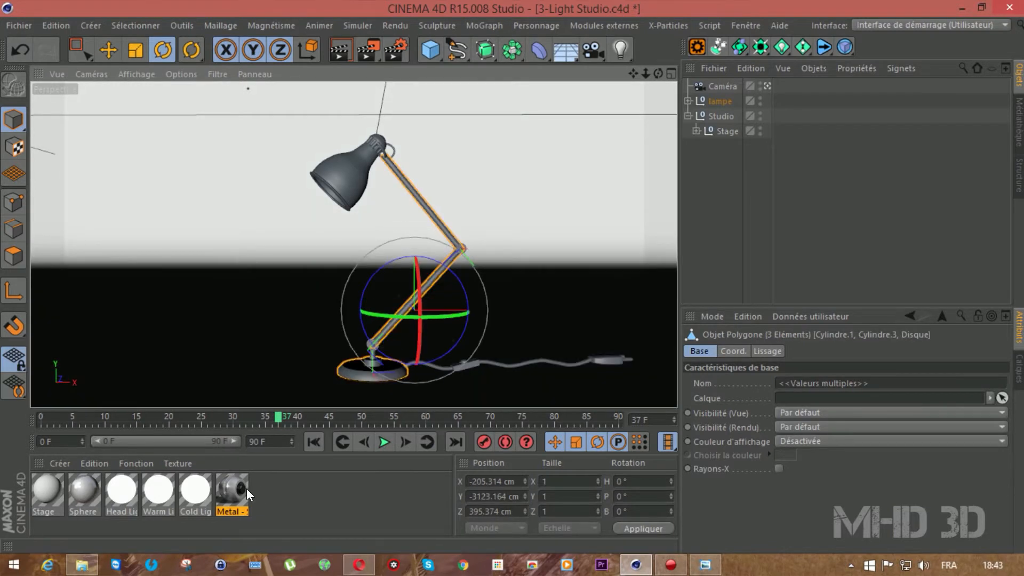
right_click(225, 485)
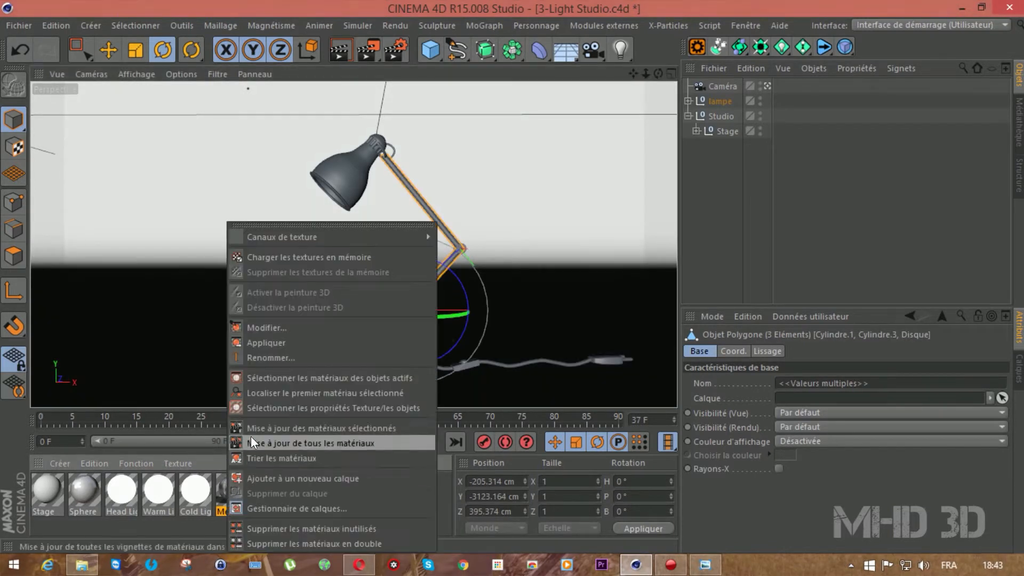
click(263, 343)
click(346, 481)
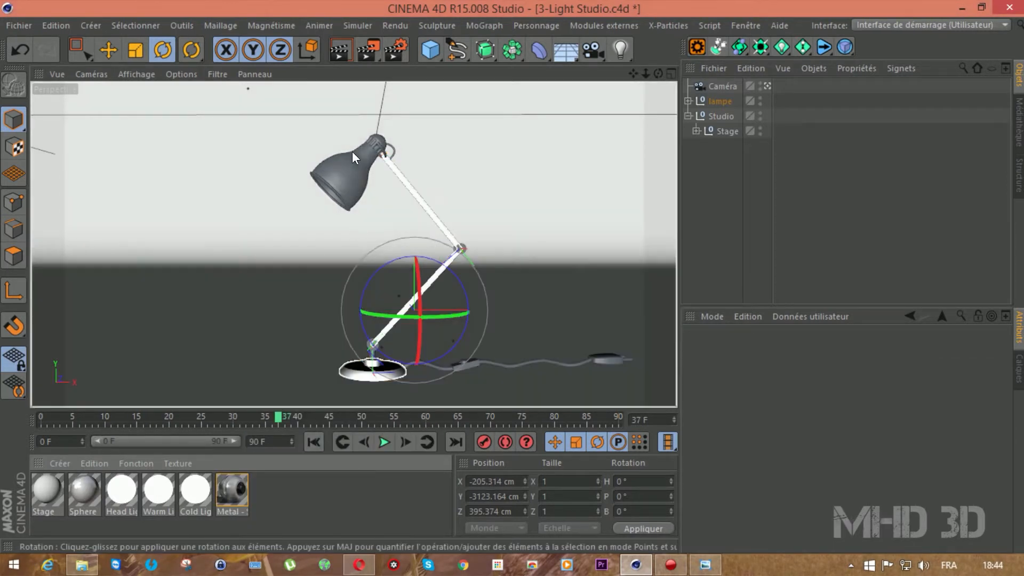
Apply the Sphere material to the lampshade's subdivision surface.
click(343, 176)
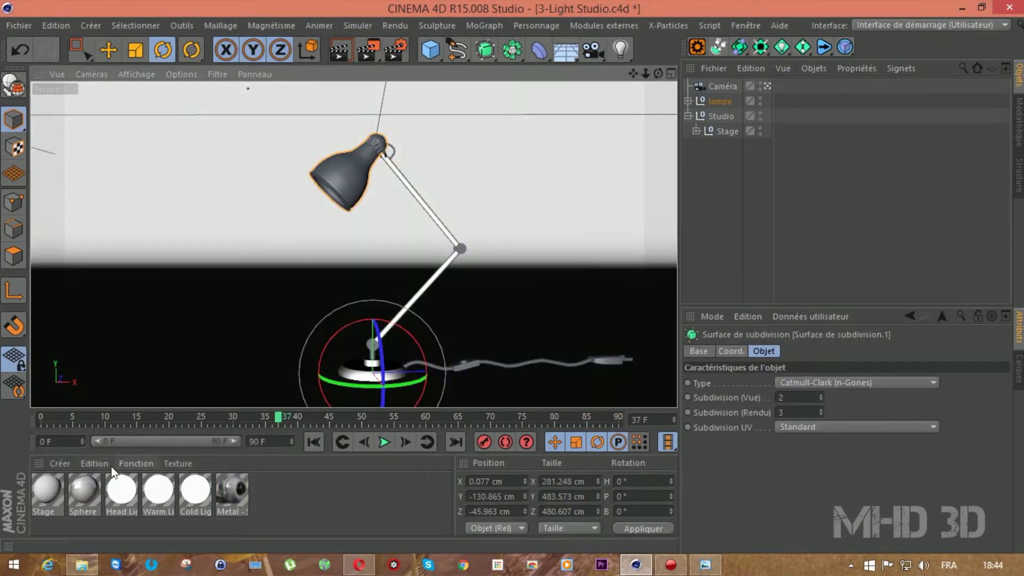
right_click(89, 480)
click(139, 348)
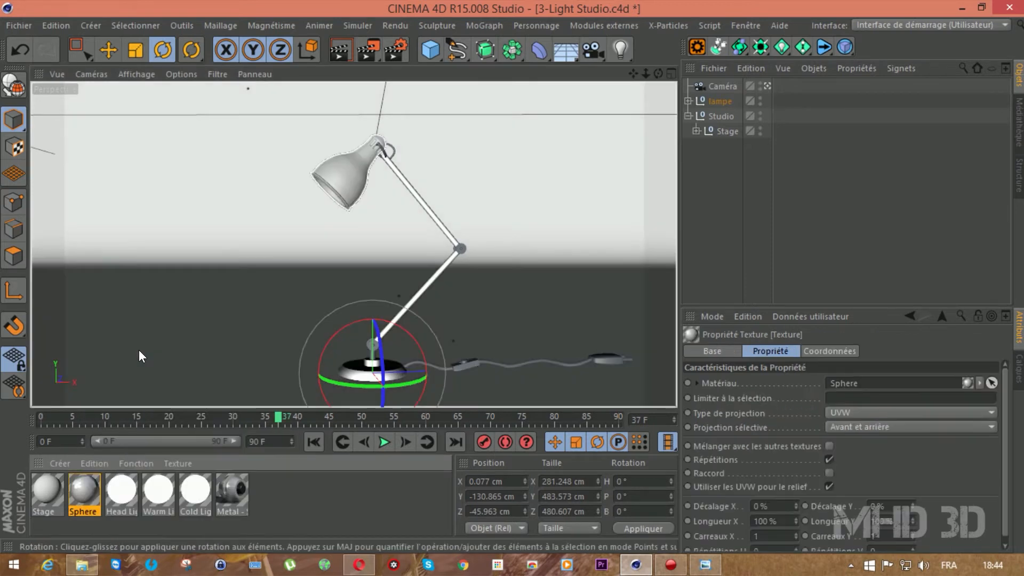
Add the Metal - Titanium Brushed material and apply it to the elbow and base joint cylinders, the base stem and the lampshade bracket.
click(390, 153)
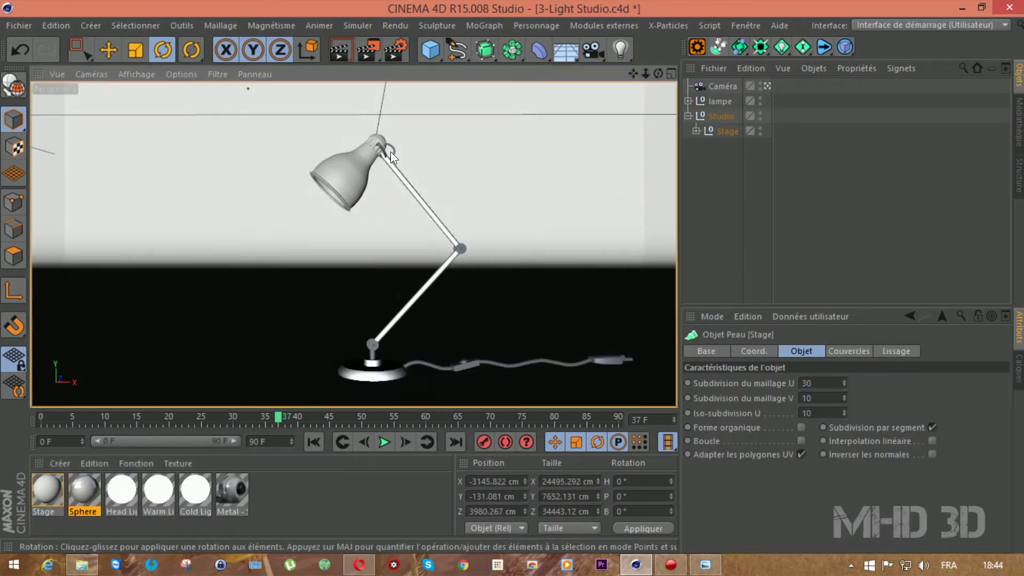
click(459, 246)
shift+click(370, 346)
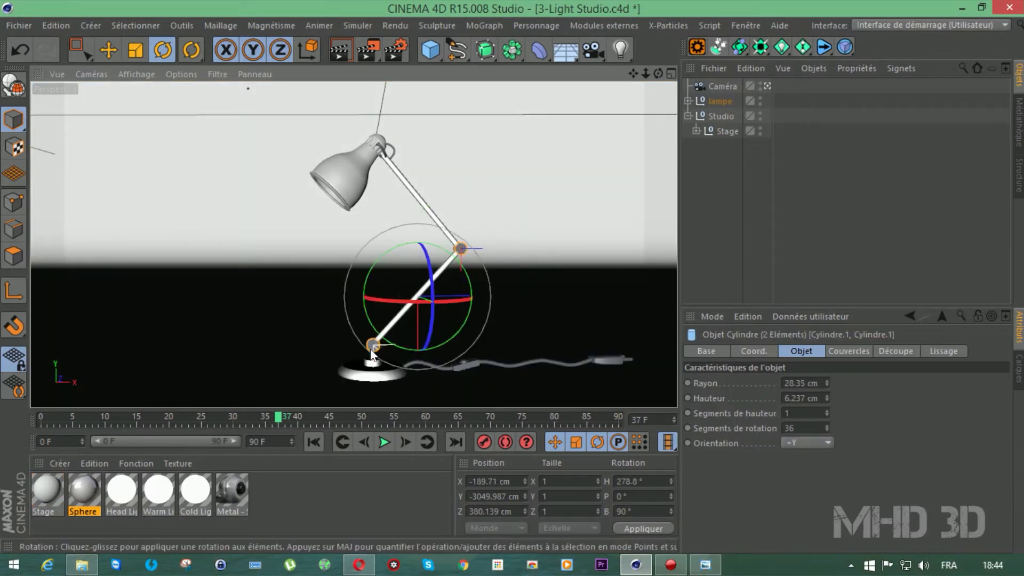
shift+click(371, 347)
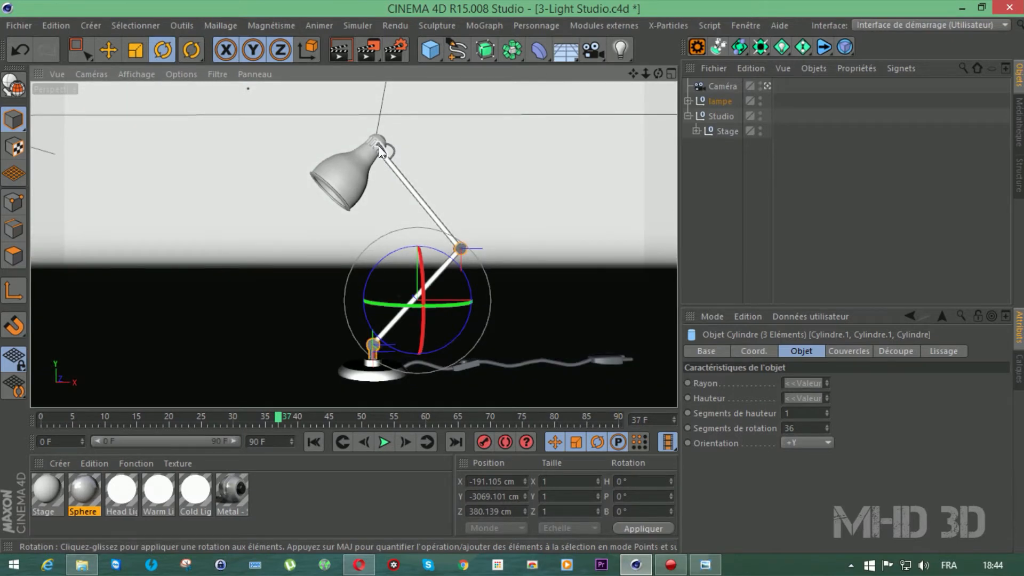
shift+click(380, 153)
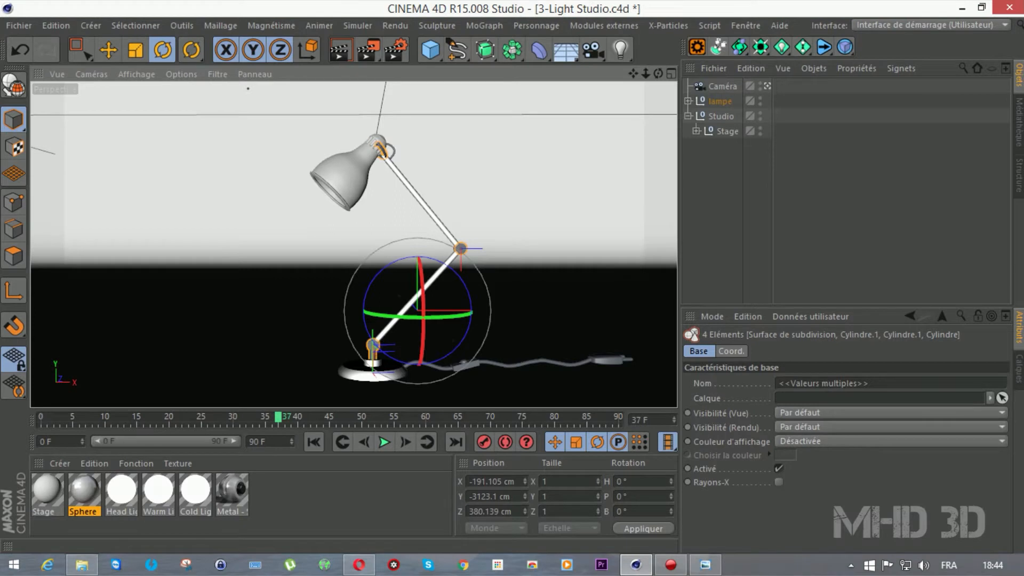
key(ctrl+v)
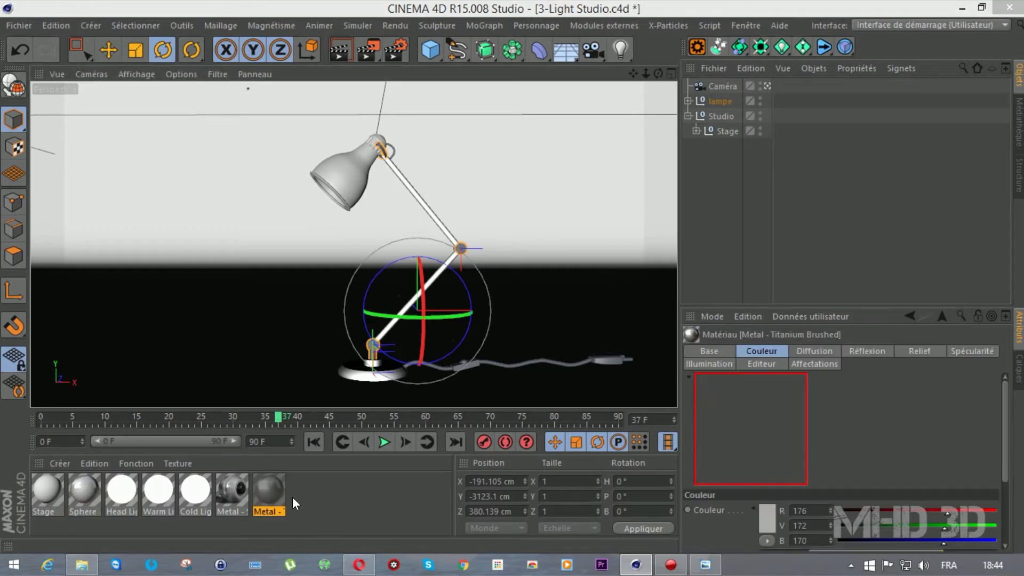
right_click(268, 487)
click(317, 343)
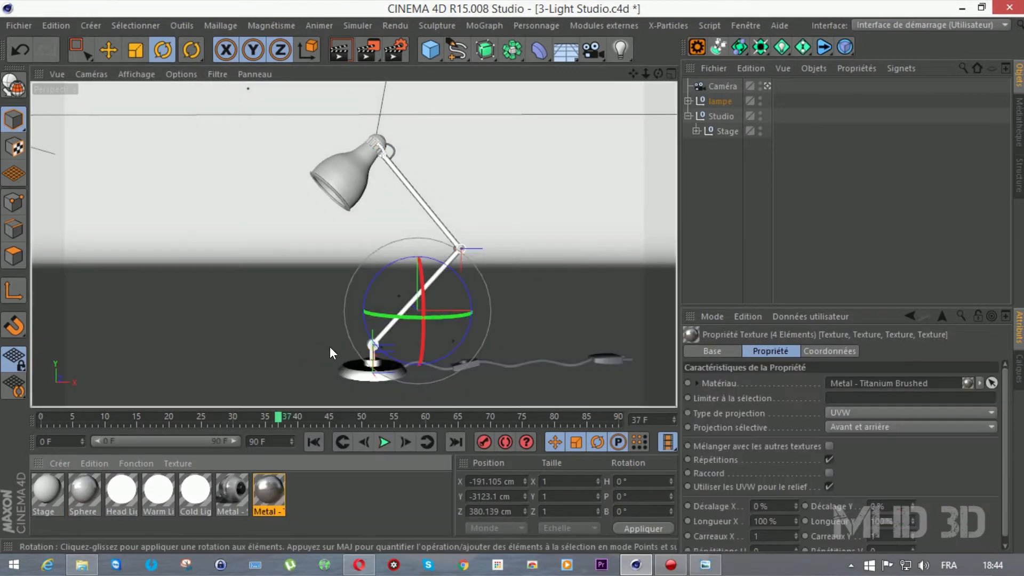
Apply the Stage material to the long cable sweep and to the plug body at its end.
click(545, 360)
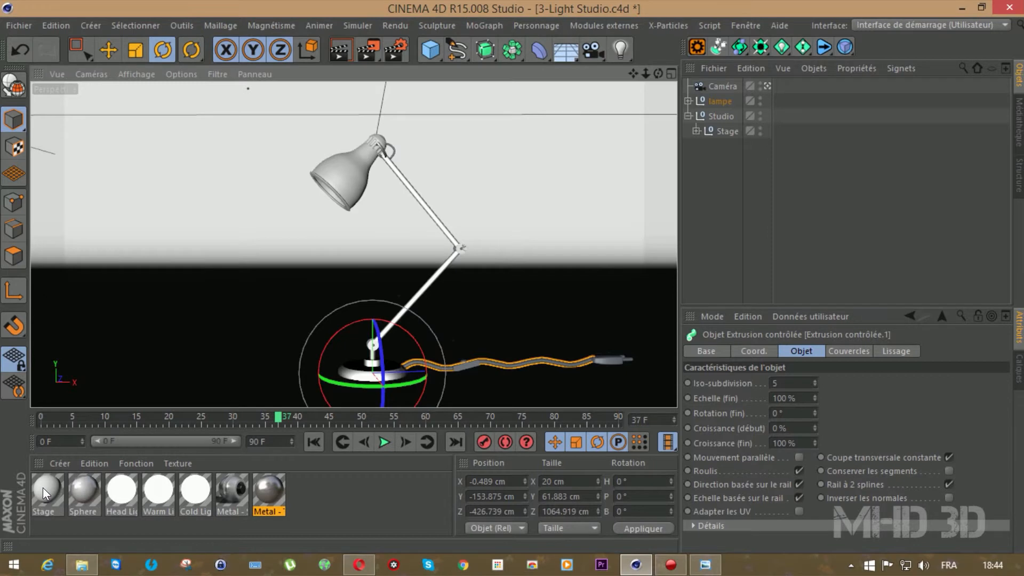
right_click(43, 487)
click(108, 344)
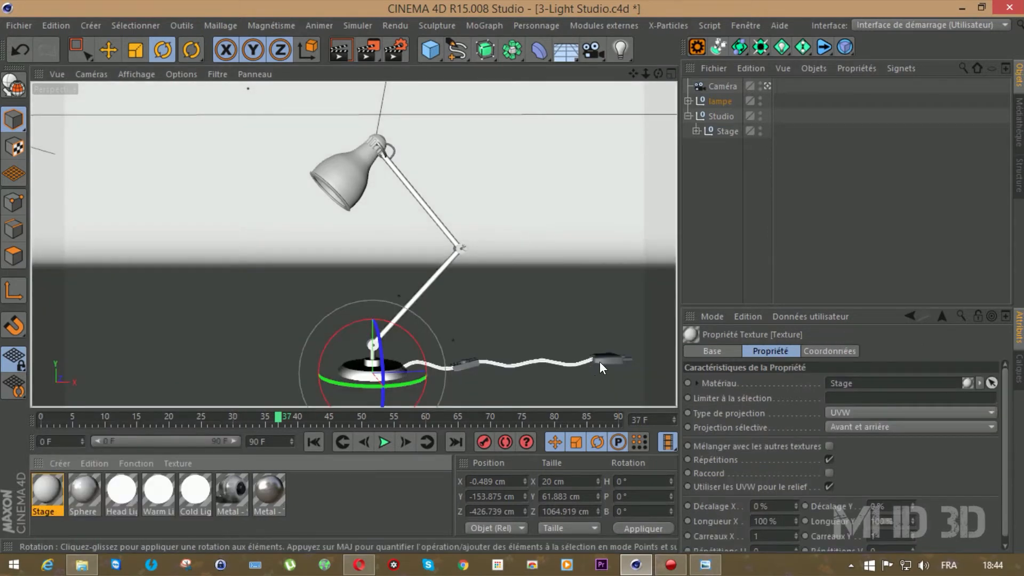
click(602, 358)
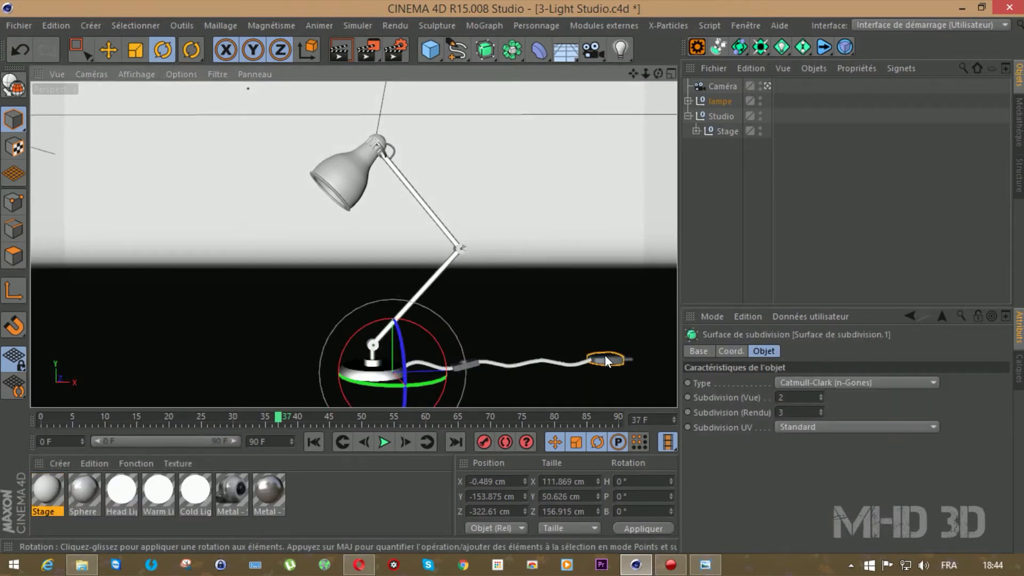
right_click(39, 484)
click(85, 344)
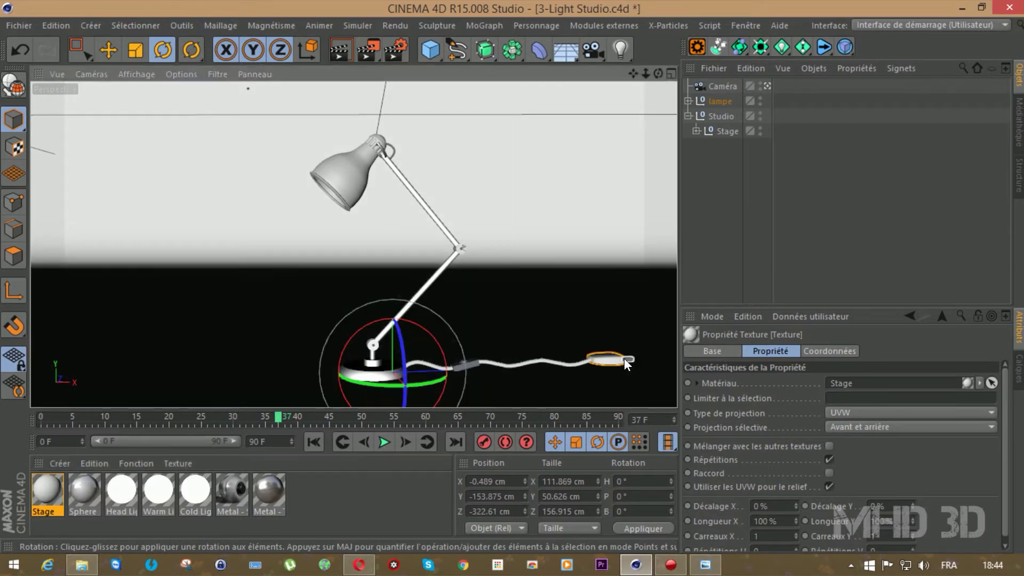
Apply the library material Metal - Stainless Steel Satin to the plug's two capsule pins and test-render the view.
click(624, 359)
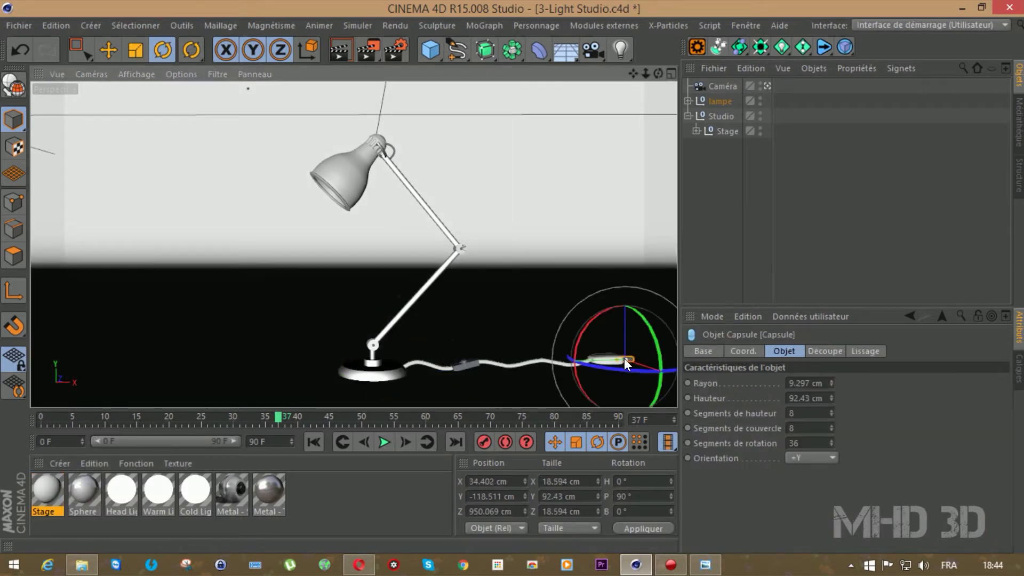
click(687, 100)
shift+click(733, 161)
key(ctrl+z)
ctrl+click(734, 161)
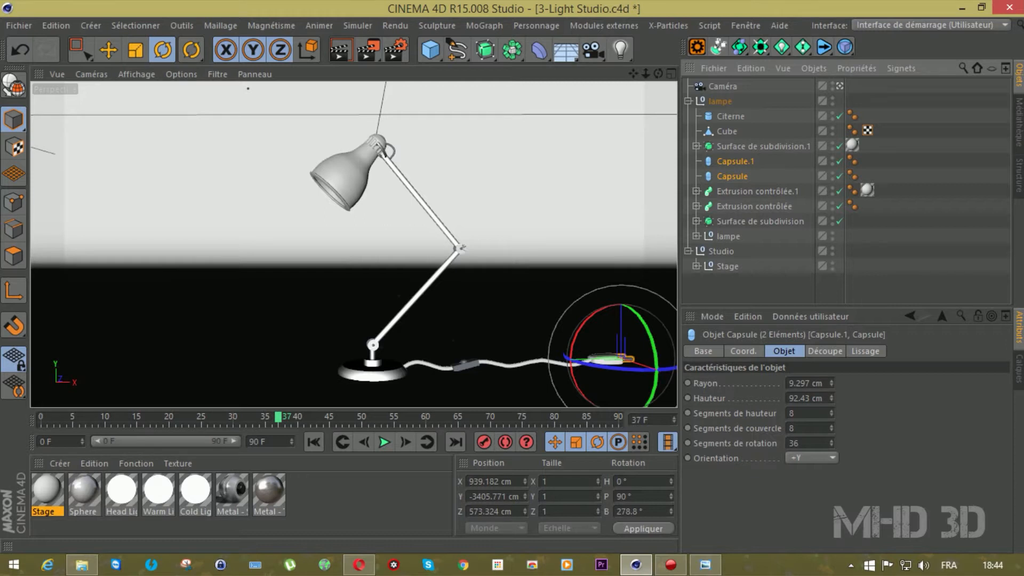
drag(1016, 184, 737, 176)
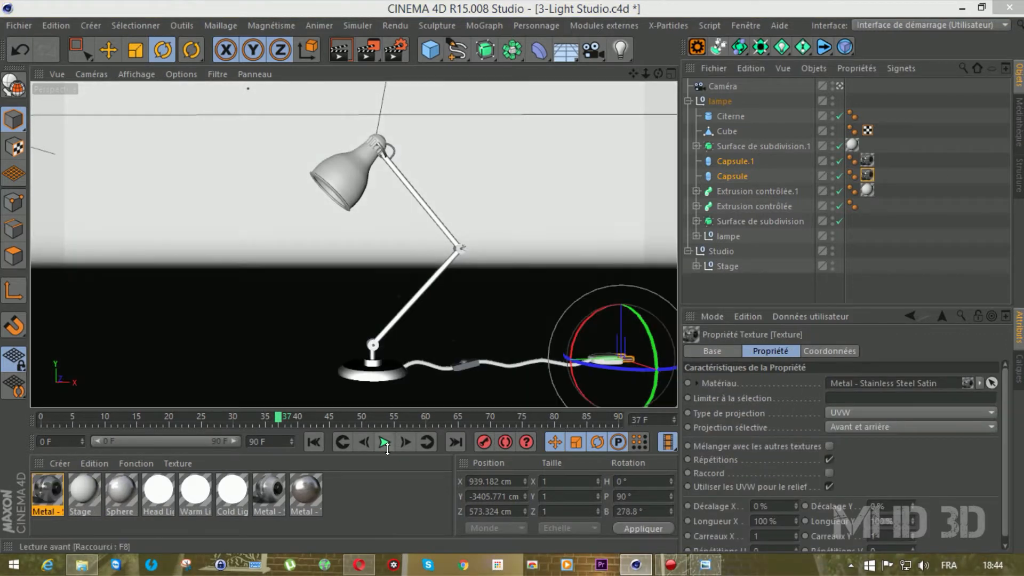
click(362, 477)
click(339, 49)
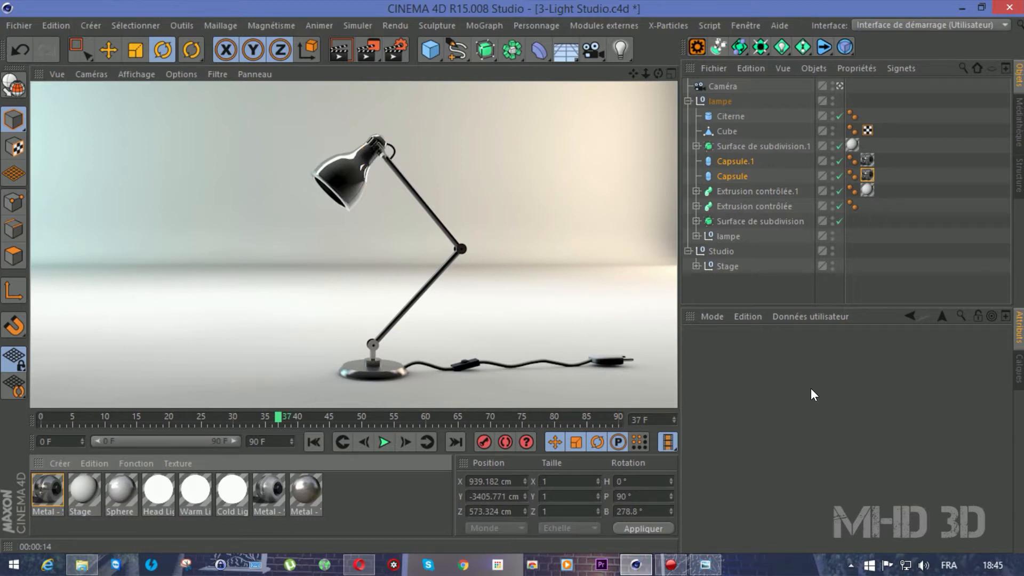
Create a new material for the lampshade and set its colour to a light grey of RGB 228, 228, 228.
click(353, 177)
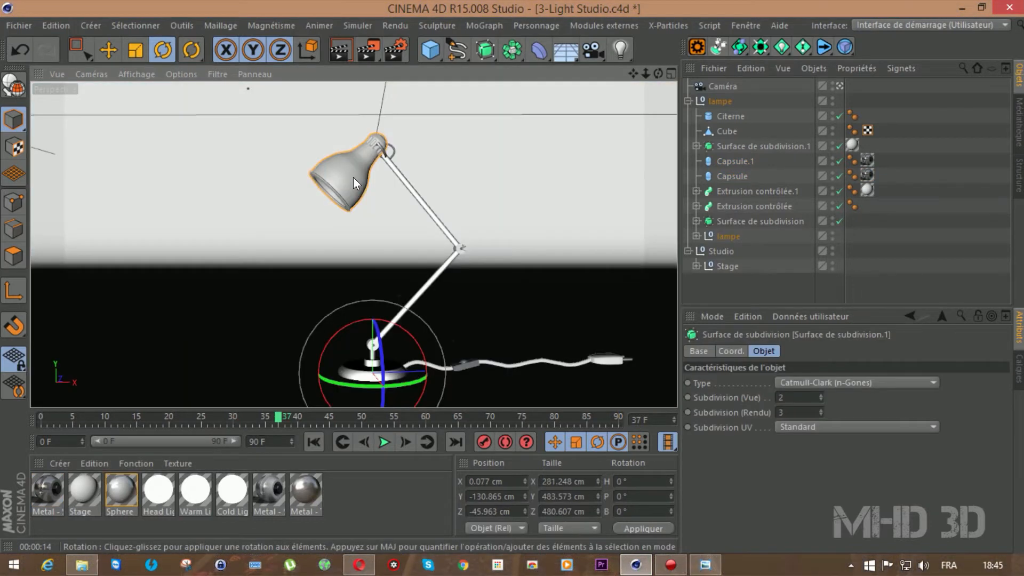
double_click(347, 492)
double_click(59, 488)
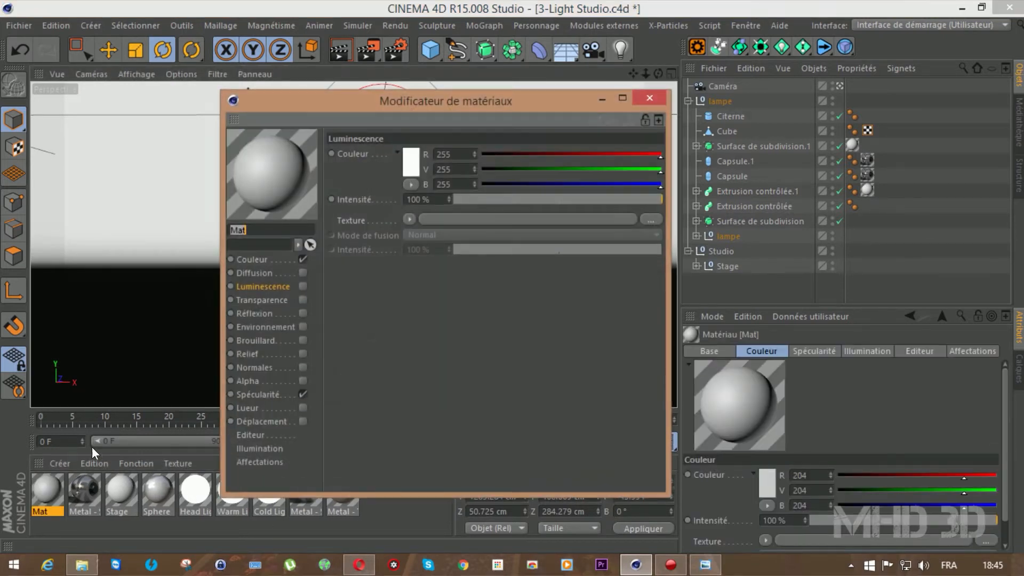
click(265, 259)
click(415, 163)
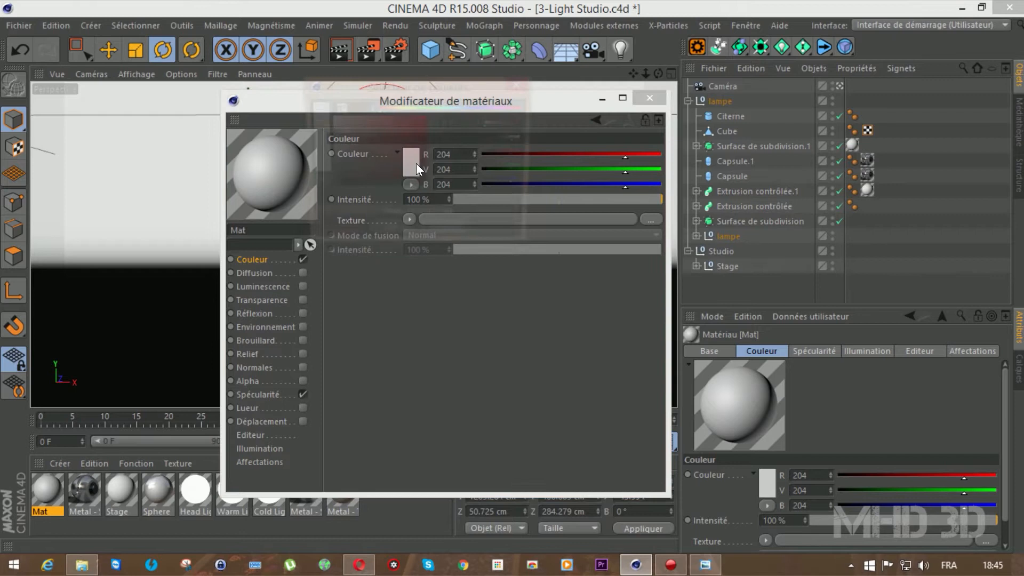
drag(322, 115, 322, 128)
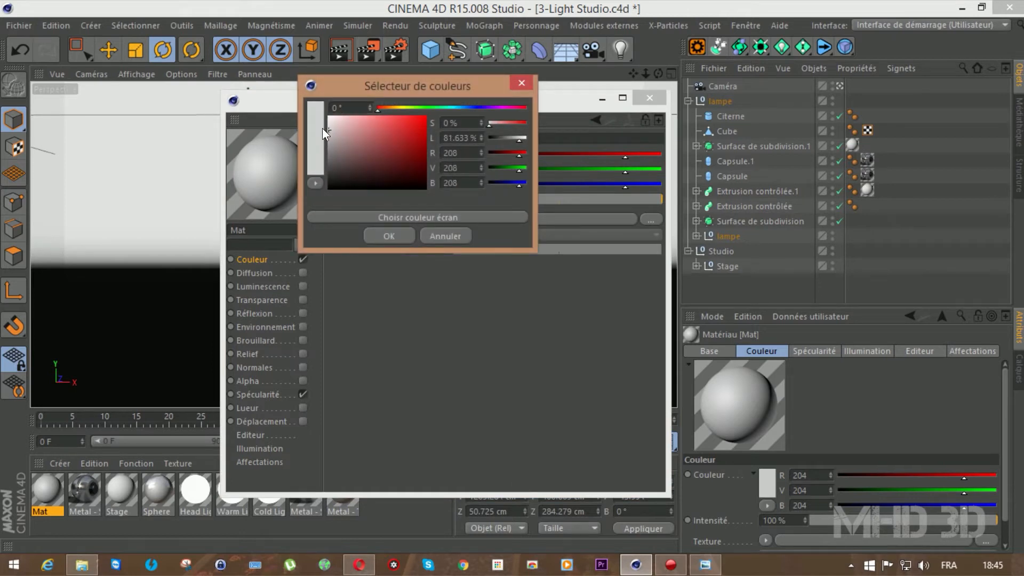
click(389, 236)
Enable reflection on the new material and use a Fresnel texture for it.
click(270, 312)
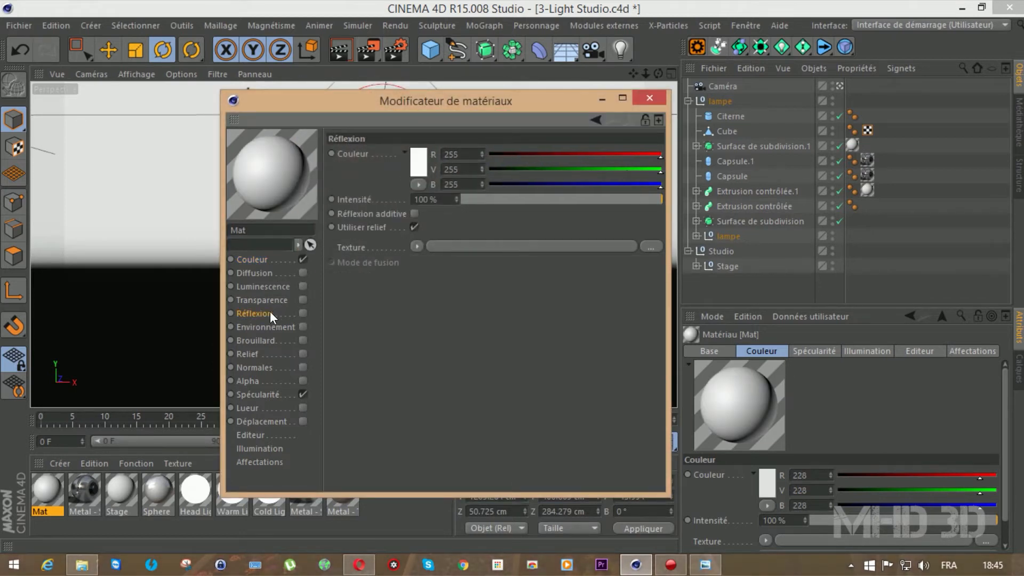
click(302, 313)
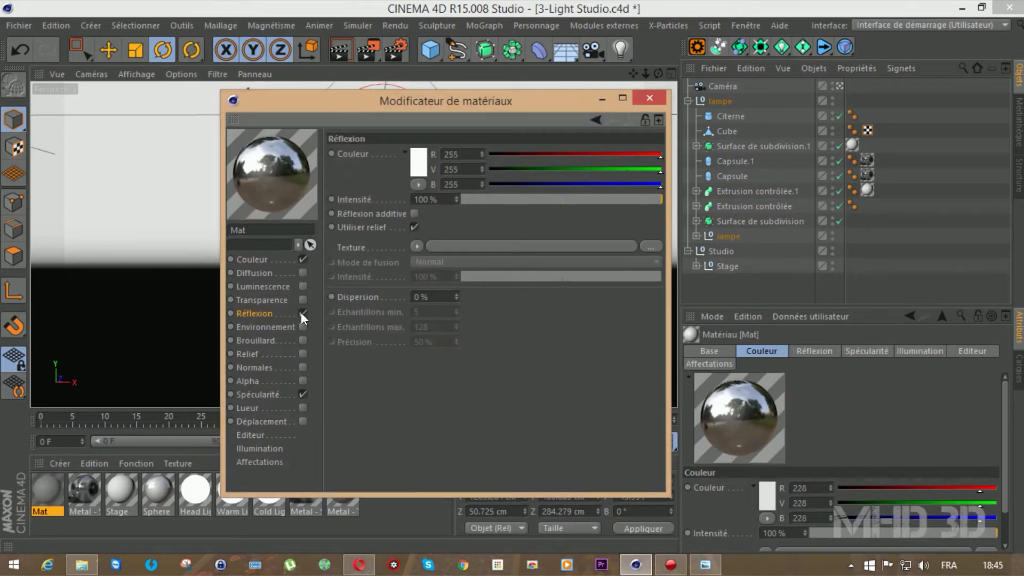
click(411, 246)
click(426, 378)
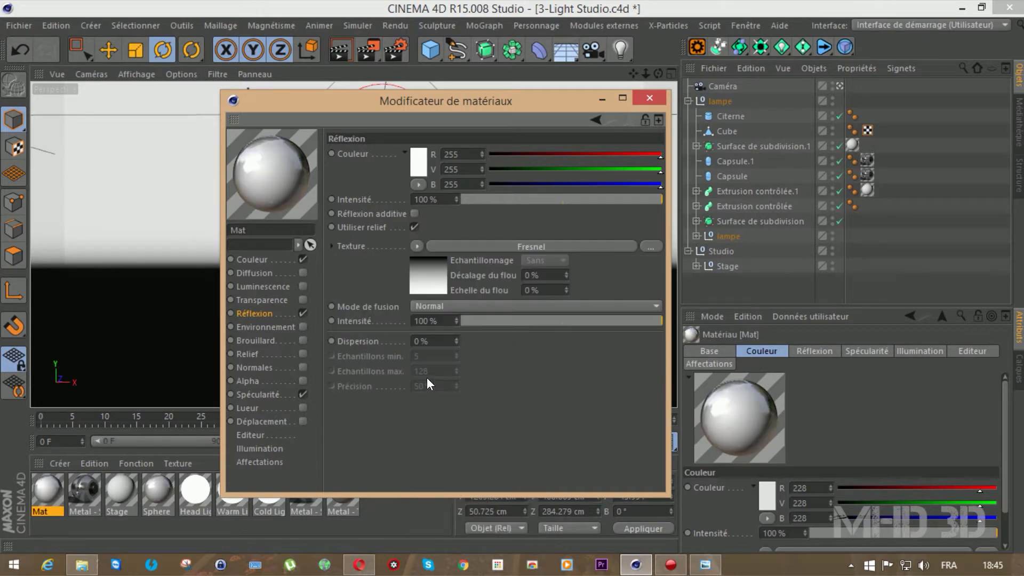
Set the reflection intensity to 22%, the Fresnel texture intensity to 18% and the dispersion to 48%, and apply the material to the lampshade.
click(528, 200)
click(518, 319)
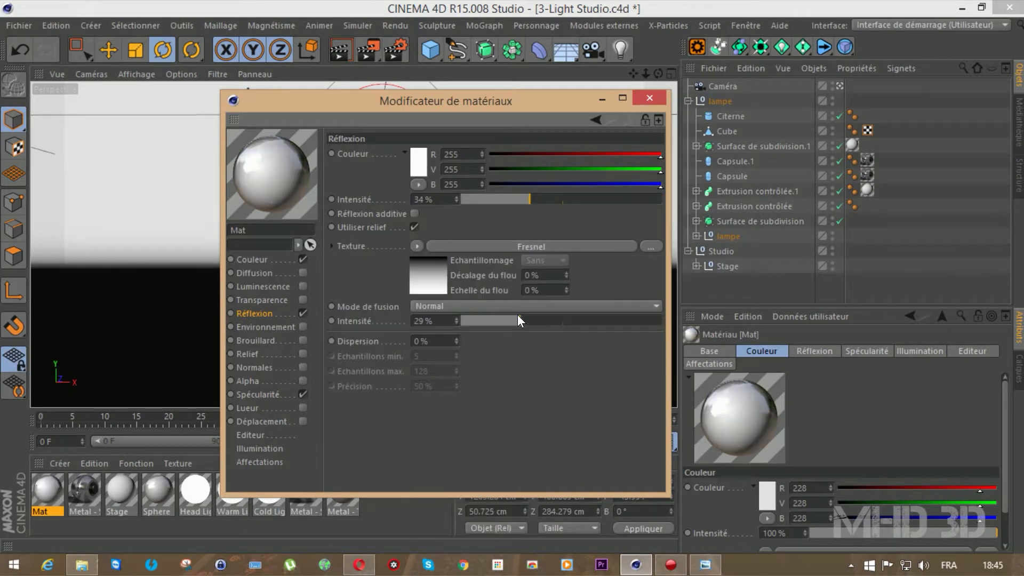
drag(517, 316, 497, 318)
click(501, 202)
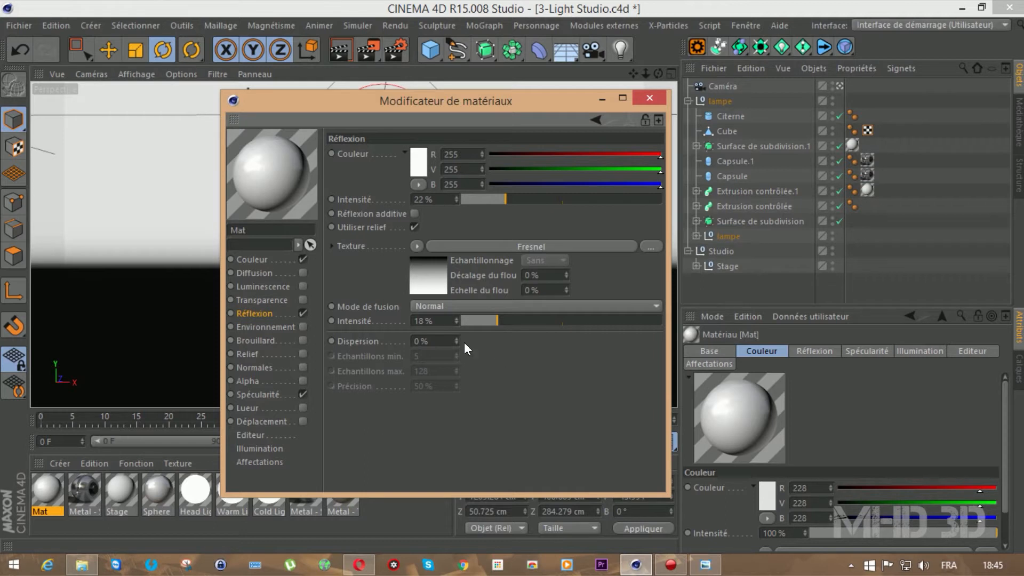
drag(455, 340, 455, 317)
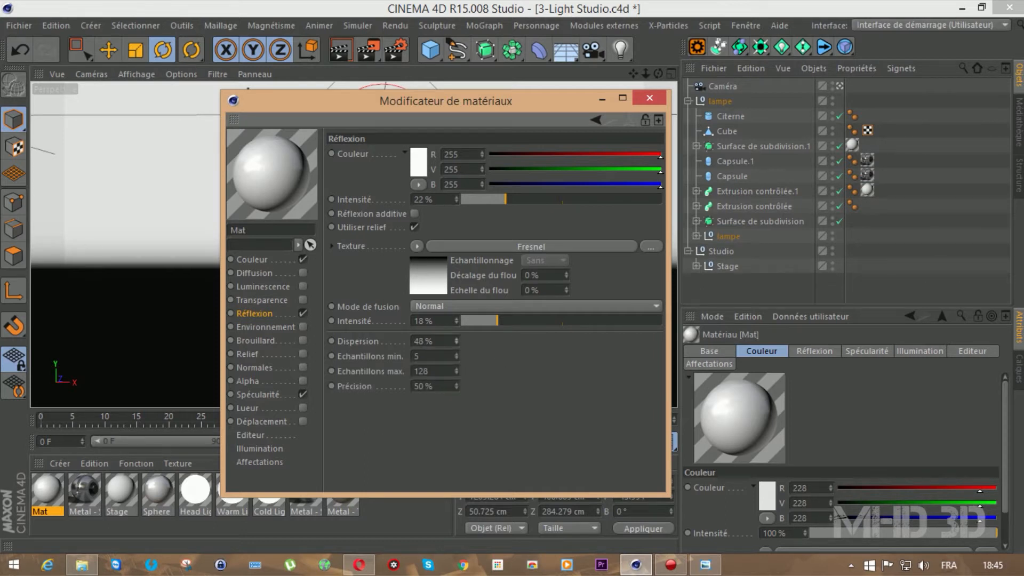
click(649, 99)
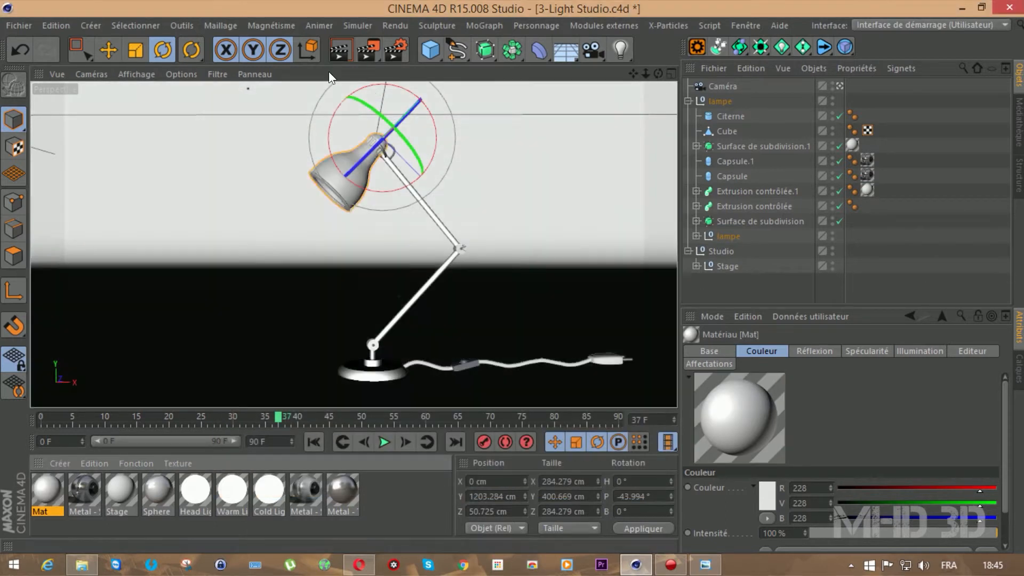
drag(48, 490, 347, 183)
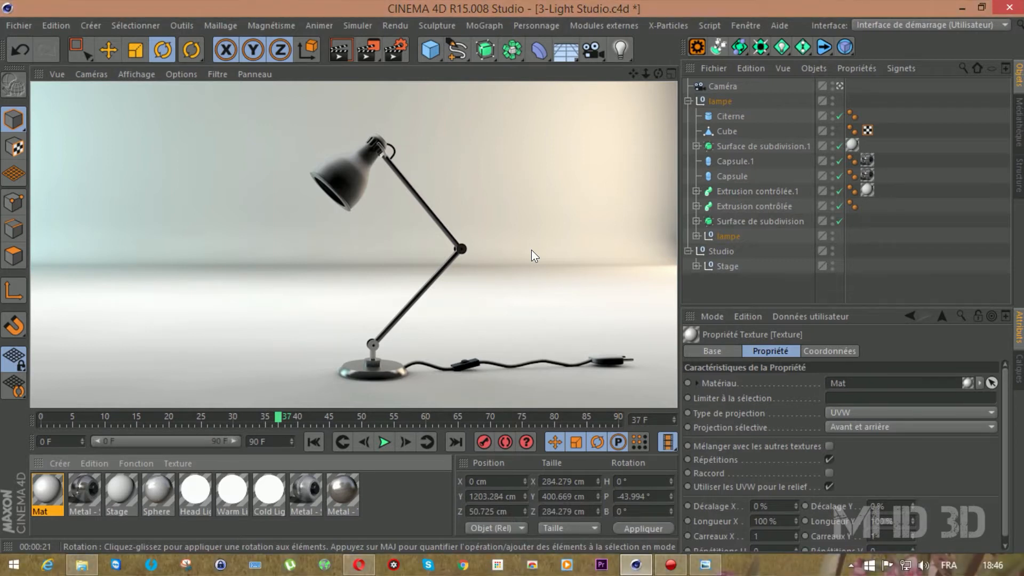
Add a default cube at the origin and raise the lampe and Studio groups together to about Y 1816 cm, around the cube.
click(430, 50)
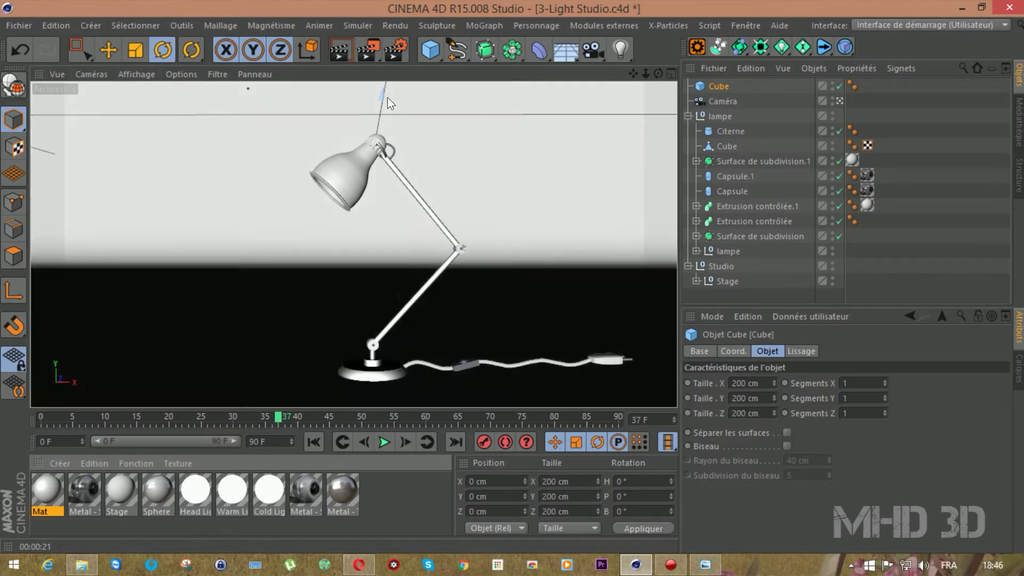
key(s)
drag(645, 74, 627, 93)
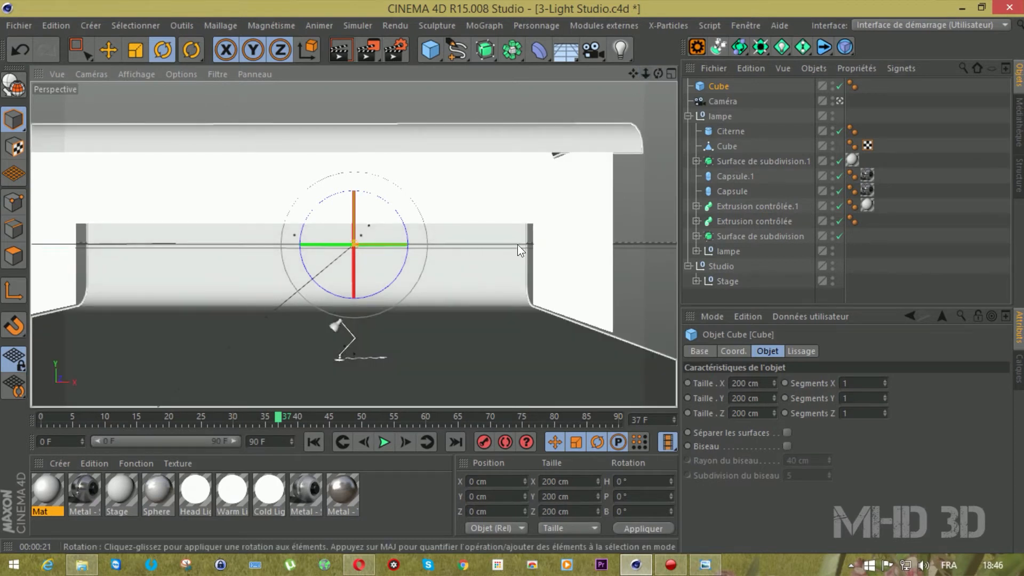
click(717, 116)
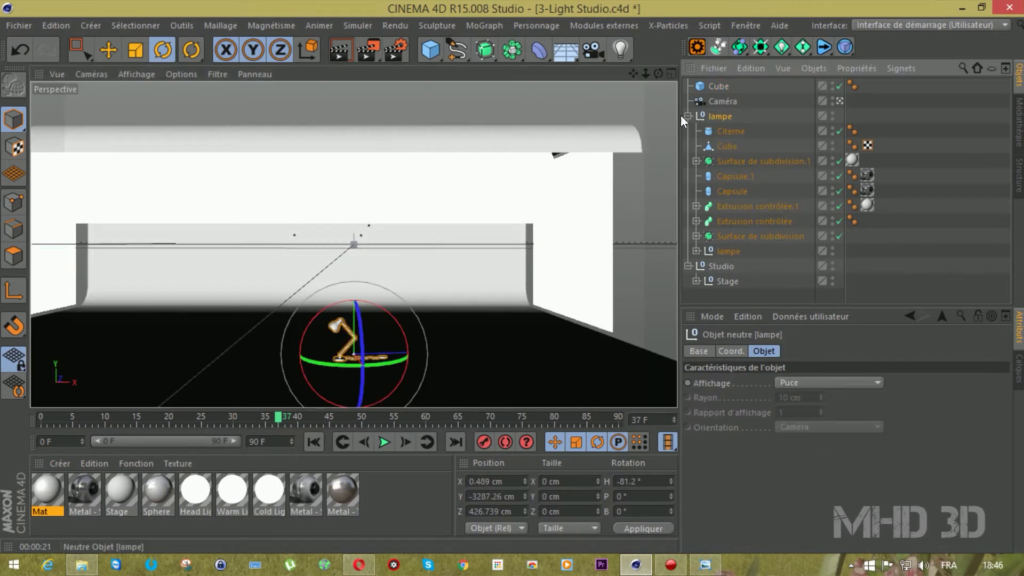
click(688, 116)
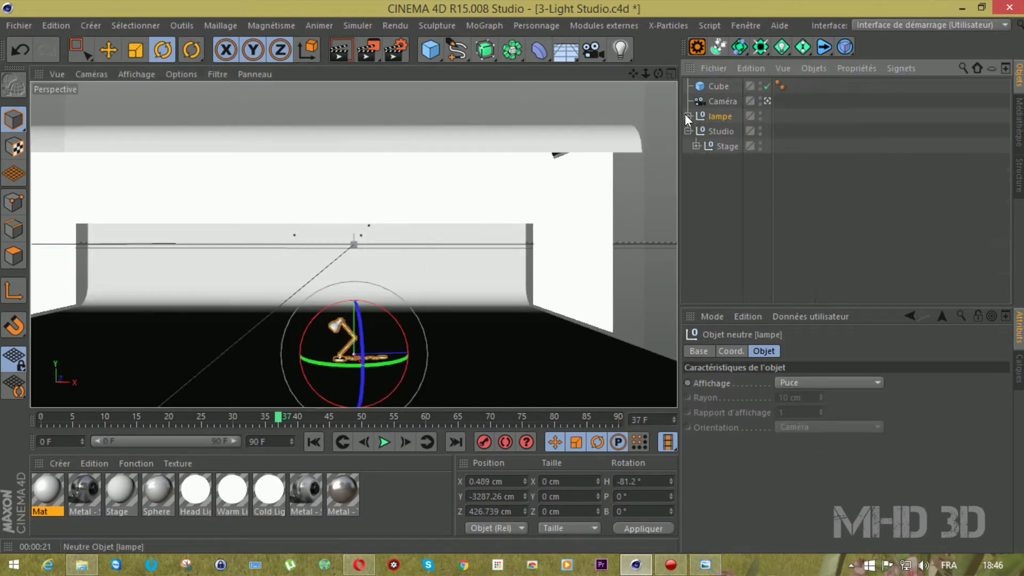
ctrl+click(712, 130)
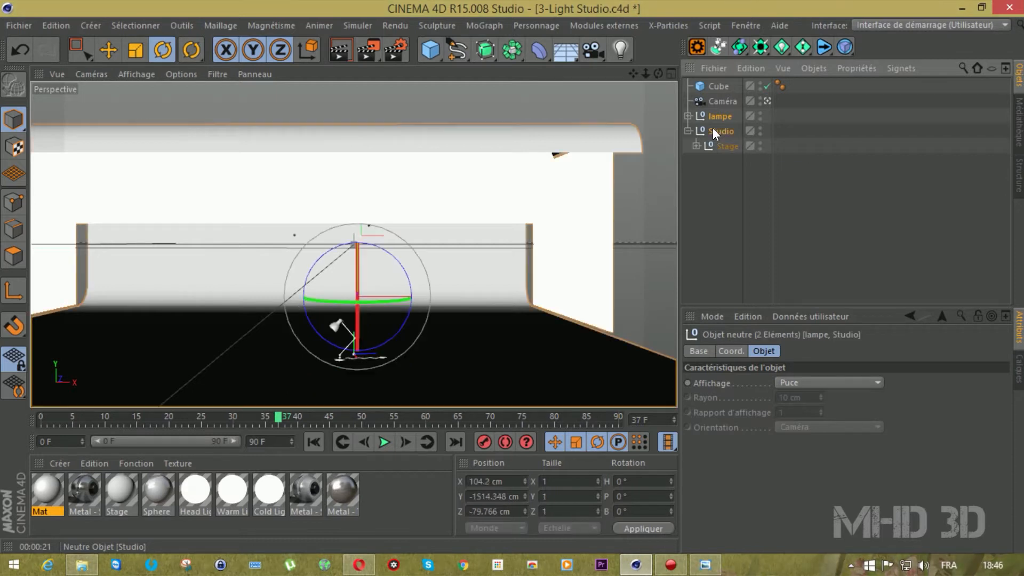
click(104, 49)
drag(356, 210, 381, 96)
key(s)
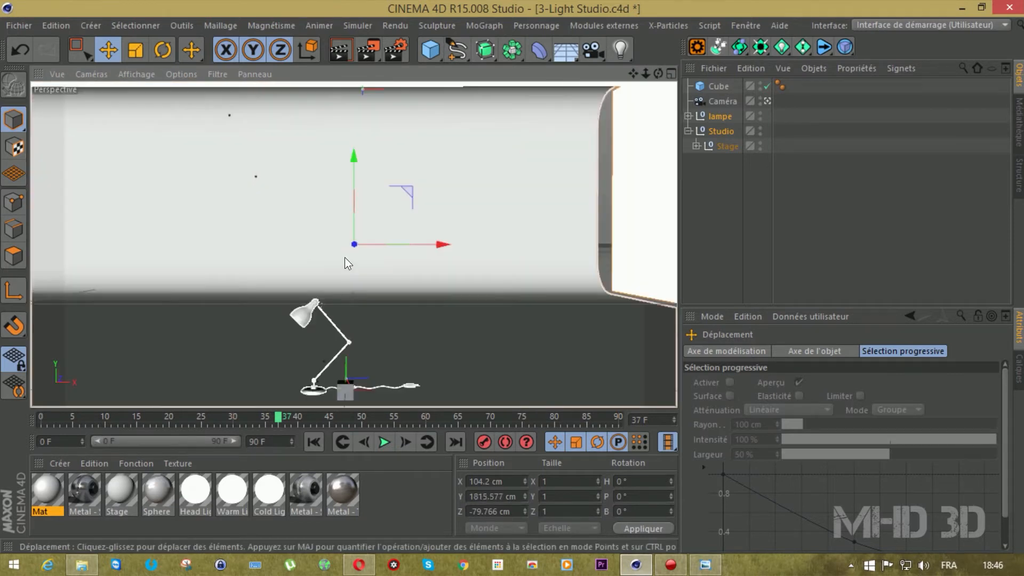
drag(633, 73, 642, 32)
scroll(409, 264, up, 5)
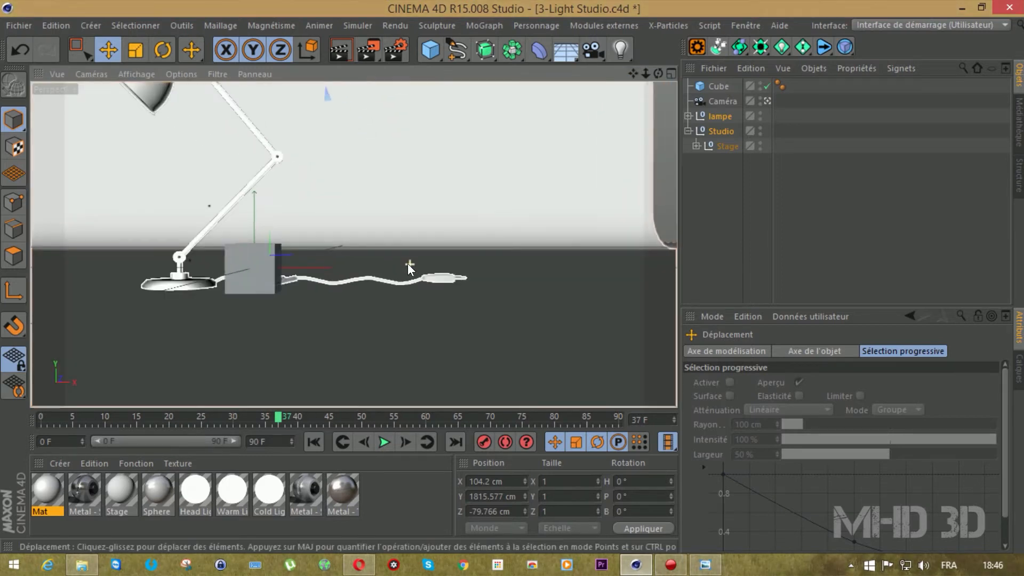
Try shaping the cube into a pillar about 1056 cm tall beyond the lamp's plug, and delete it.
click(247, 270)
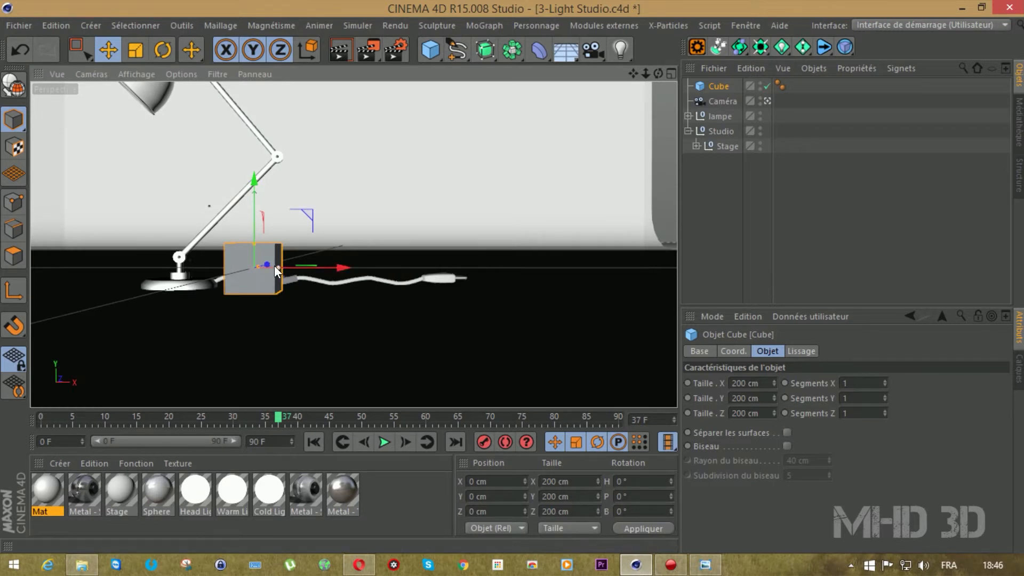
drag(253, 243, 262, 176)
drag(336, 266, 592, 265)
drag(514, 181, 516, 83)
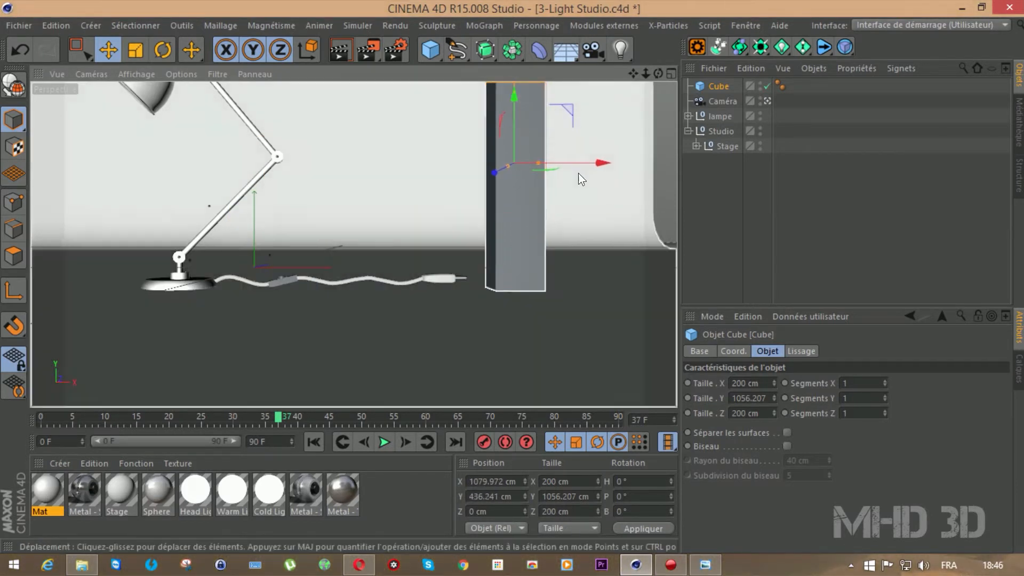
drag(644, 73, 596, 133)
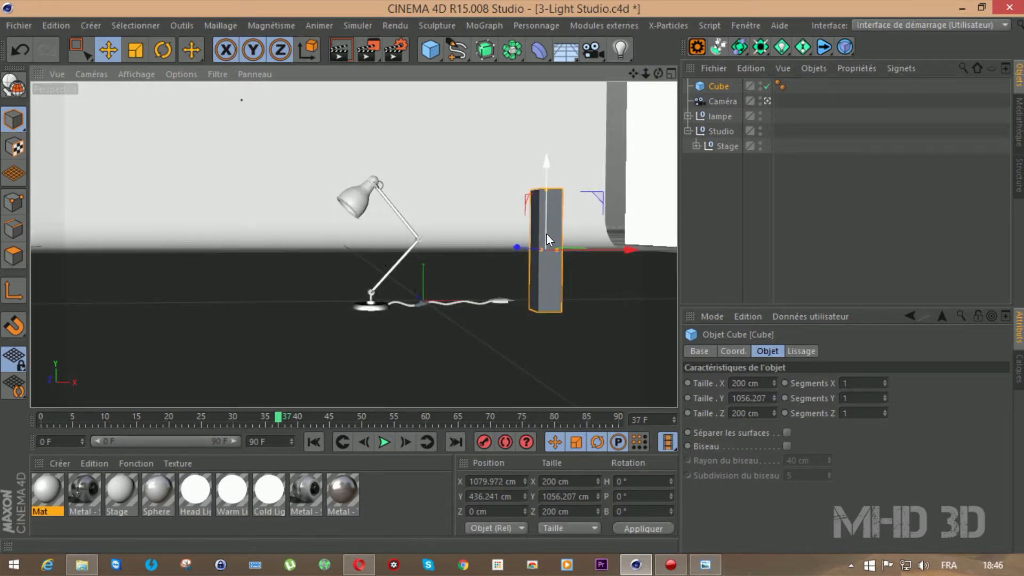
key(Delete)
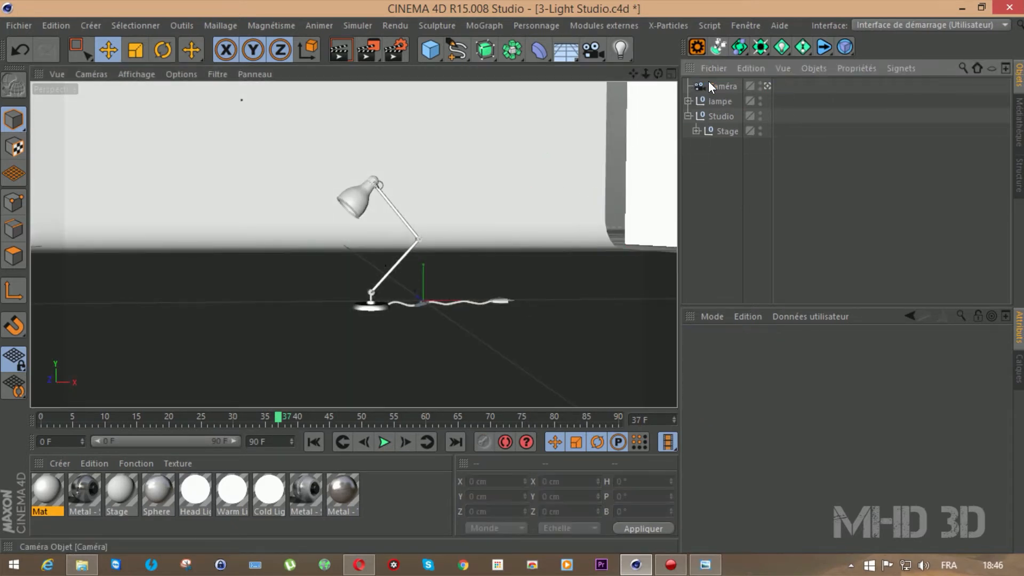
Create a new document and shape a cube into an upright slab about 433 × 430 × 48 cm, raised to about Y 226 cm.
click(18, 25)
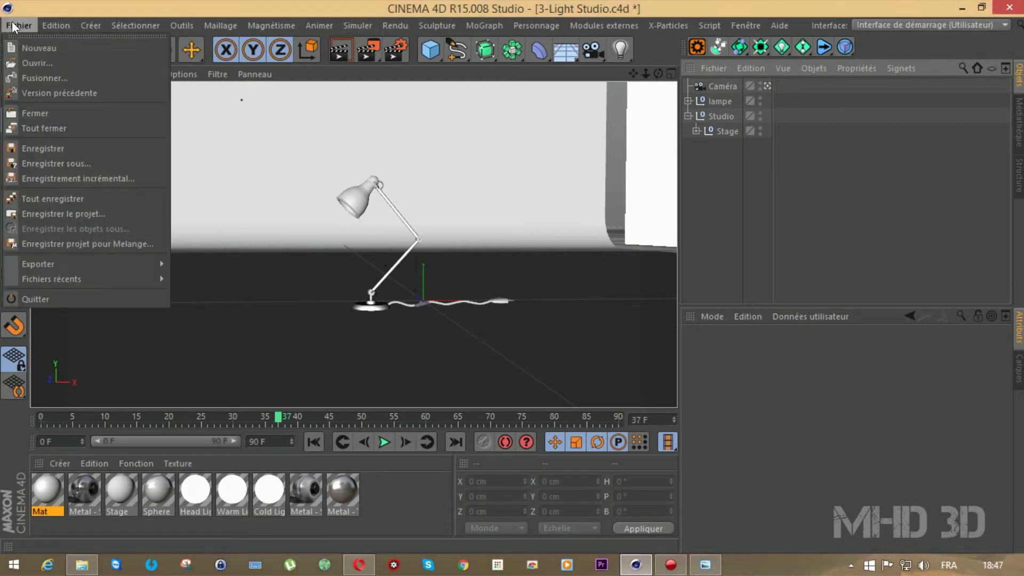
click(29, 48)
click(430, 51)
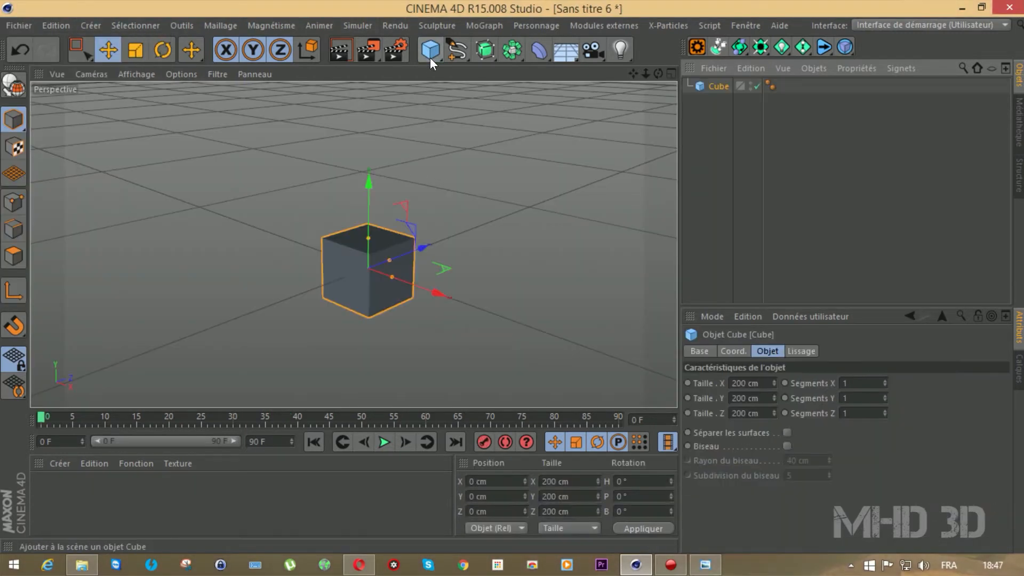
drag(372, 184, 370, 136)
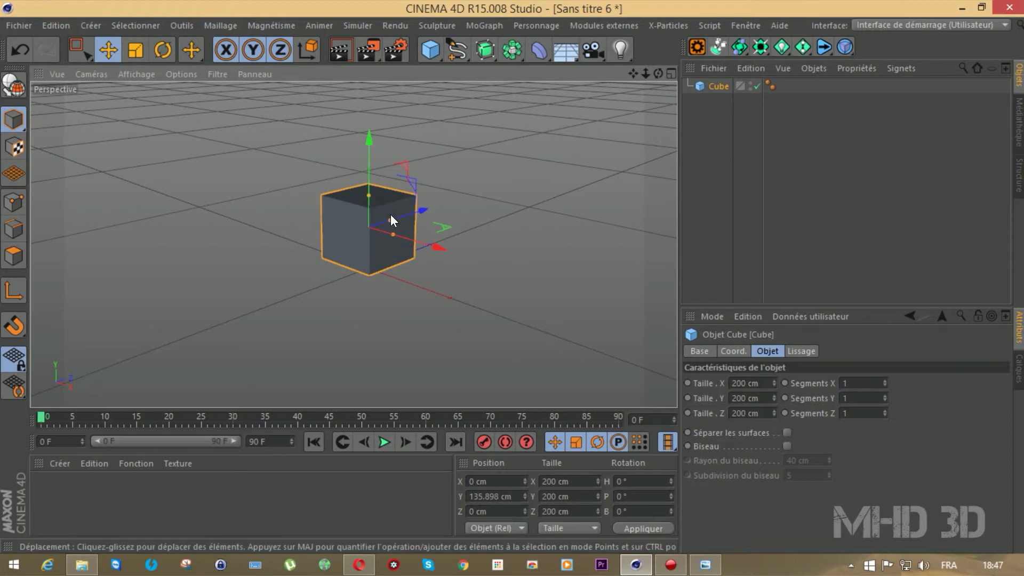
drag(387, 222, 424, 237)
drag(365, 192, 373, 110)
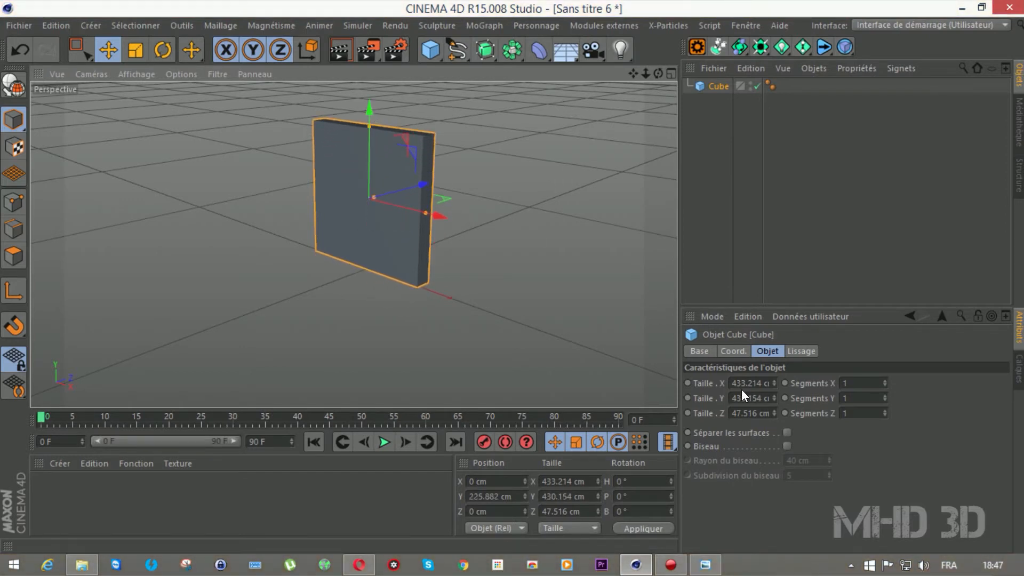
Bevel the slab's edges with an 11 cm radius and set three segments on X, Y and Z.
click(786, 446)
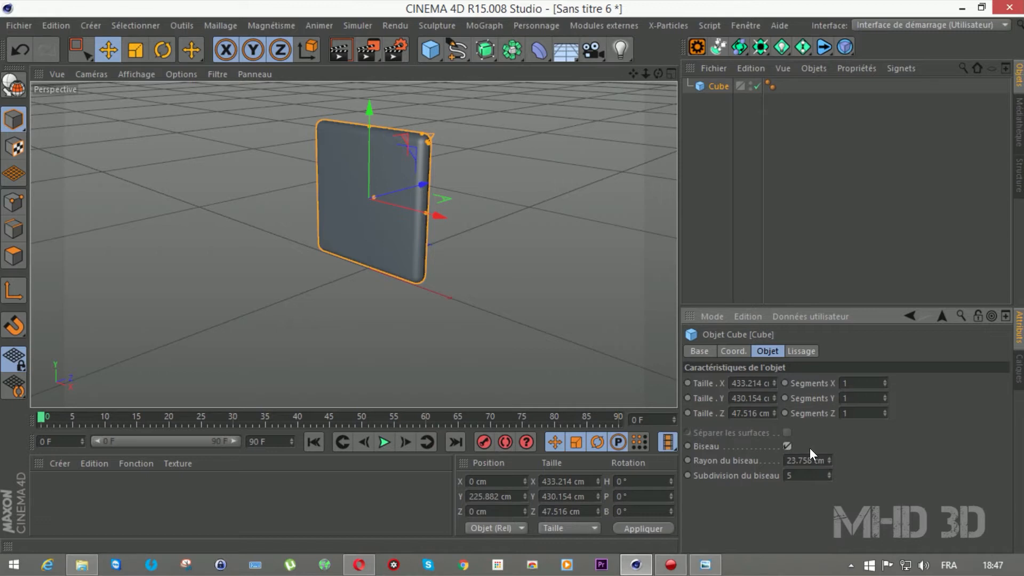
click(882, 379)
mouse_move(826, 460)
mouse_down()
mouse_move(826, 480)
mouse_move(827, 464)
mouse_up()
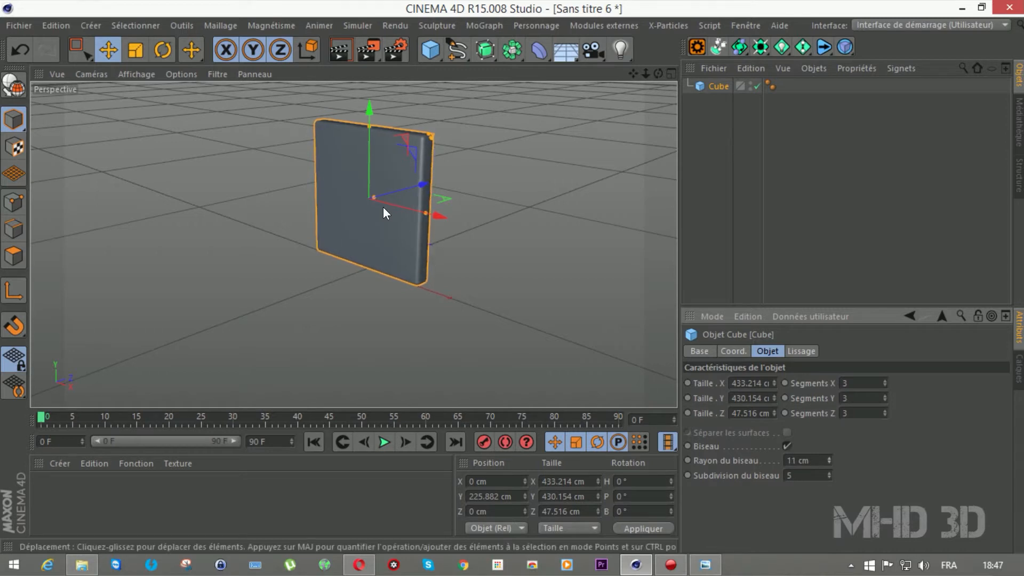
Make the slab editable and select all nine large square polygons on its front face.
scroll(381, 206, up, 3)
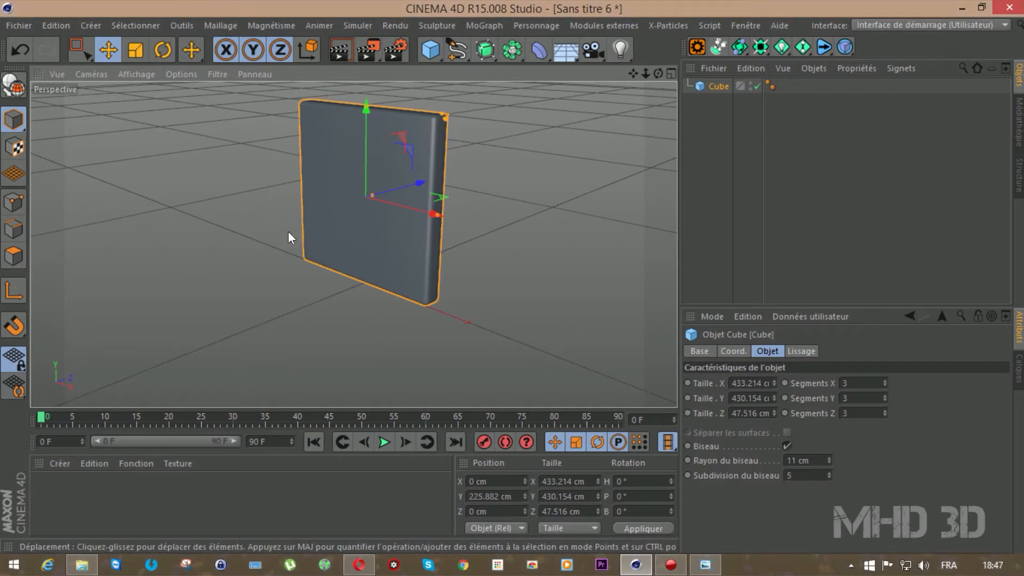
click(14, 86)
click(14, 256)
click(341, 189)
click(398, 152)
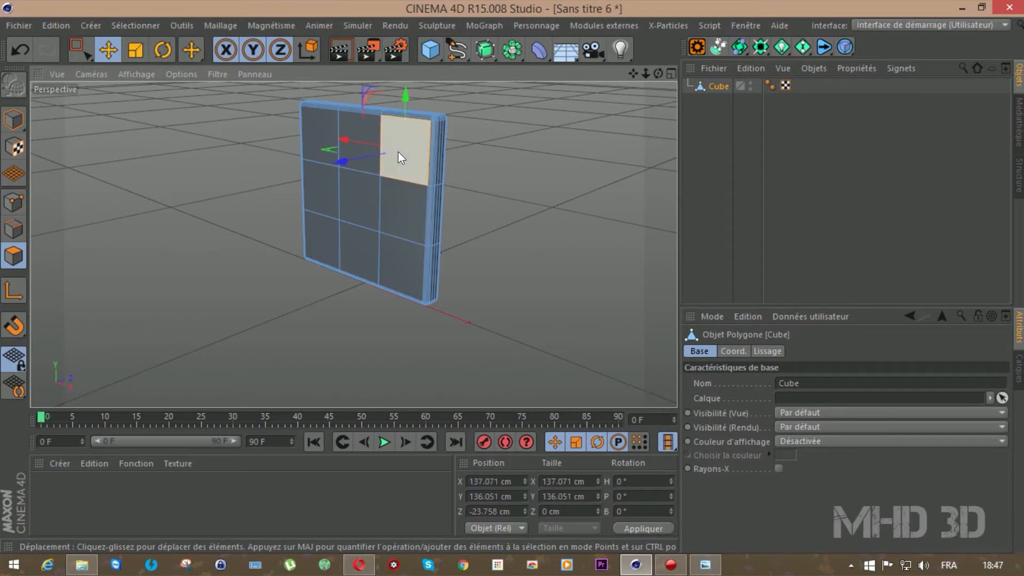
shift+click(357, 131)
shift+click(331, 136)
shift+click(322, 170)
shift+click(363, 199)
shift+click(410, 216)
shift+click(403, 259)
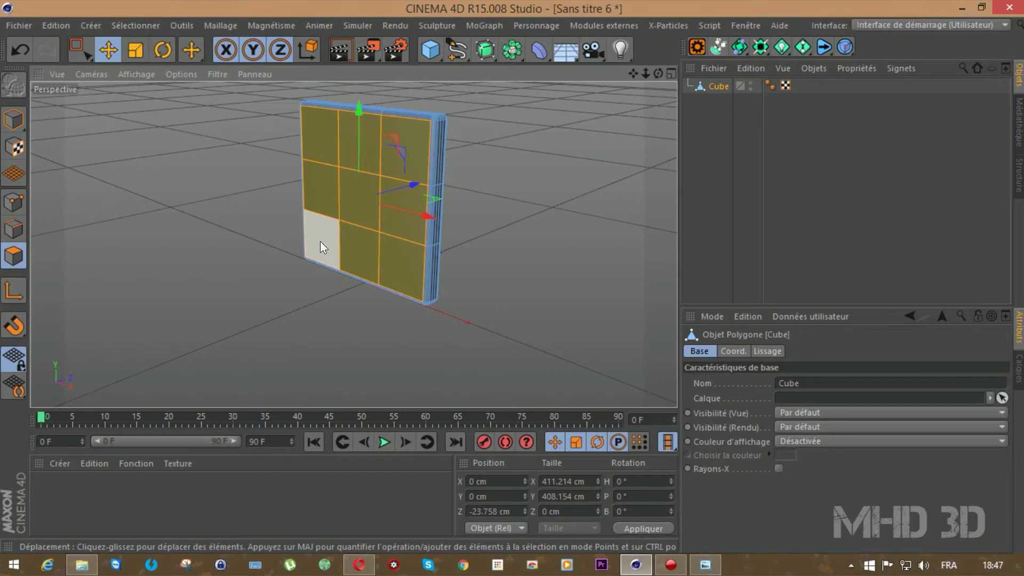
Inset the selected front polygons by 39 cm and extrude them by -20 cm to recess the plate.
key(i)
drag(259, 300, 358, 198)
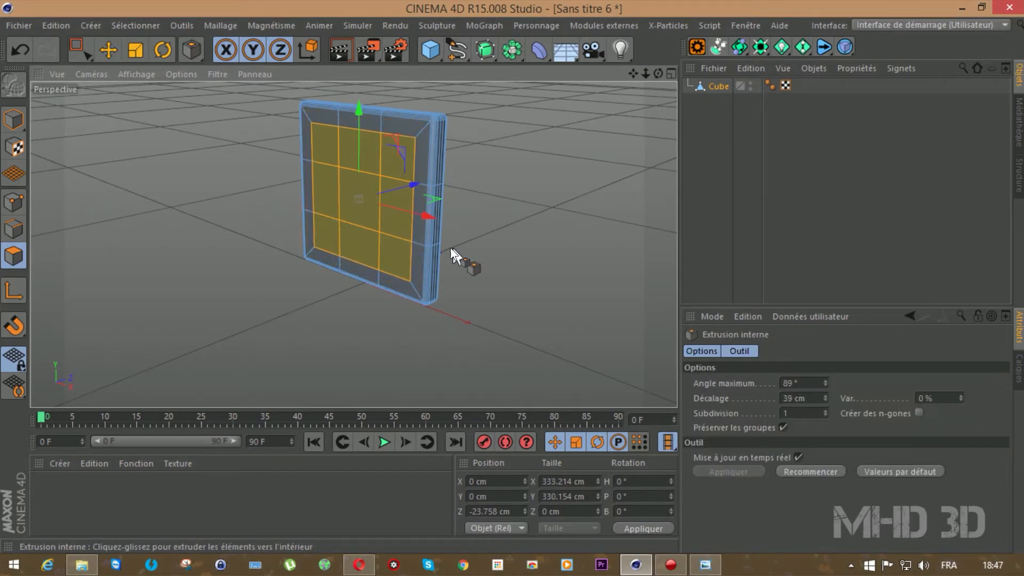
key(d)
drag(487, 237, 438, 236)
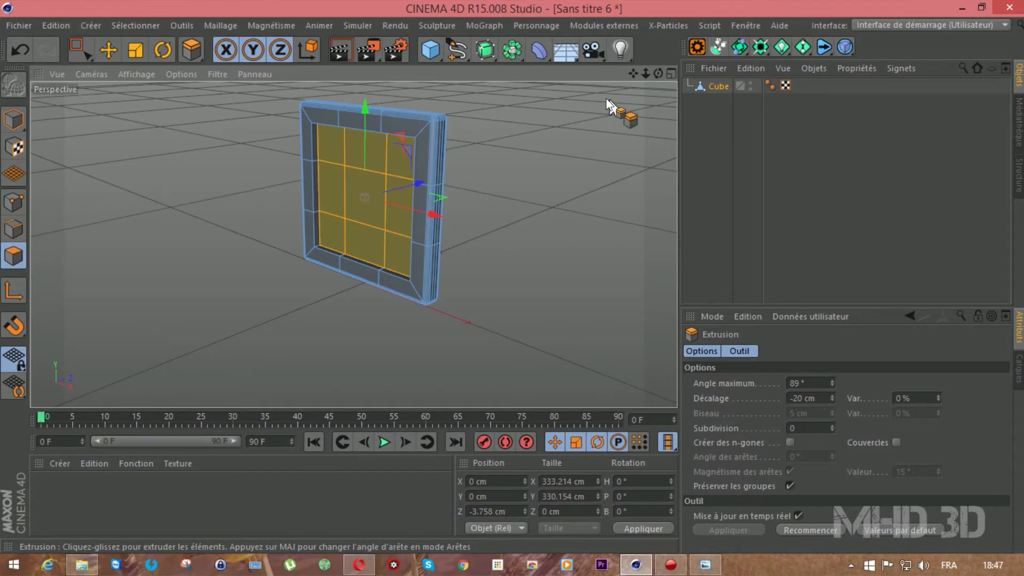
Add a tube to the scene and rotate it upright with a pitch of 90°.
click(431, 51)
click(822, 125)
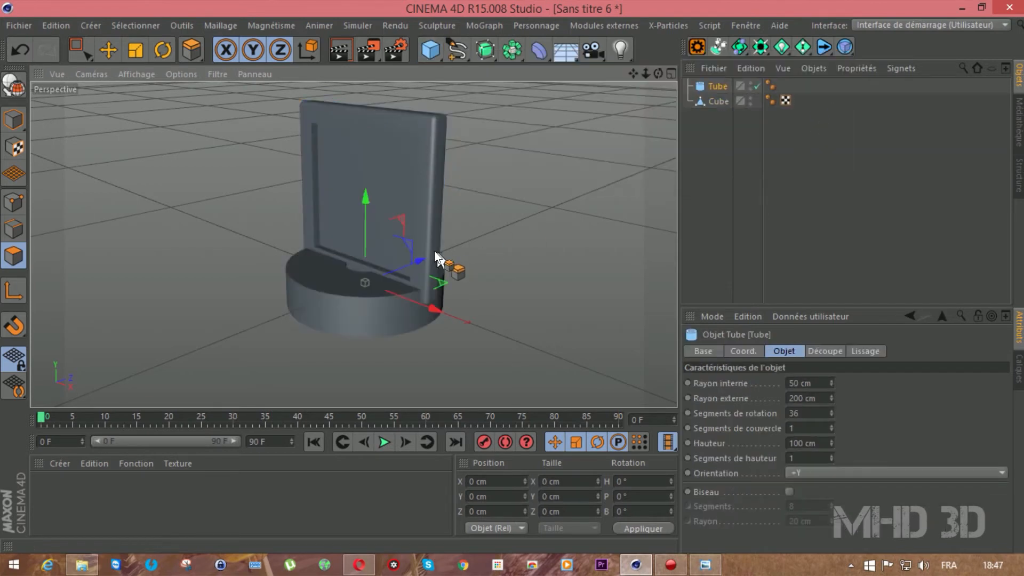
click(14, 118)
click(110, 47)
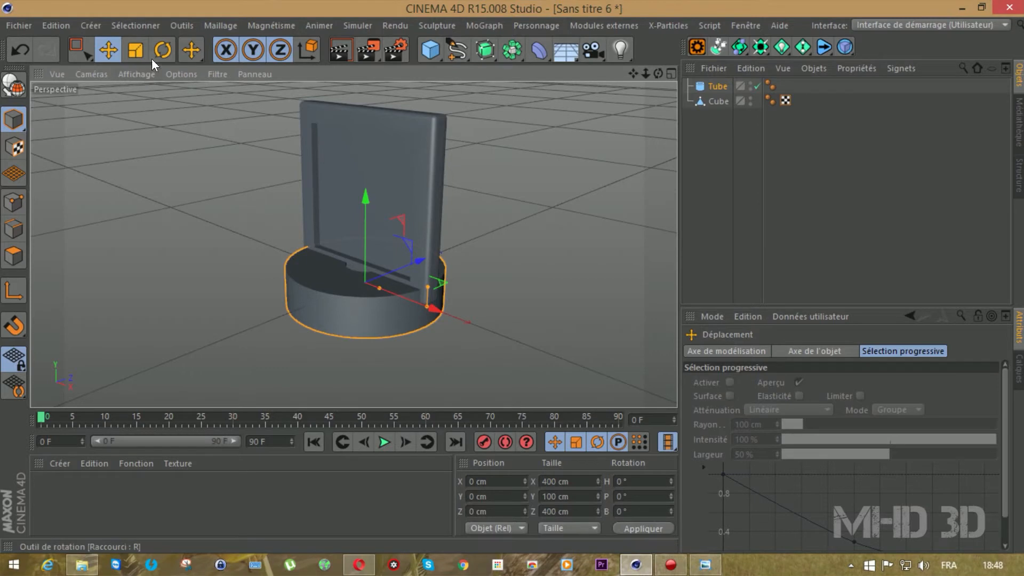
click(163, 49)
drag(339, 248, 384, 208)
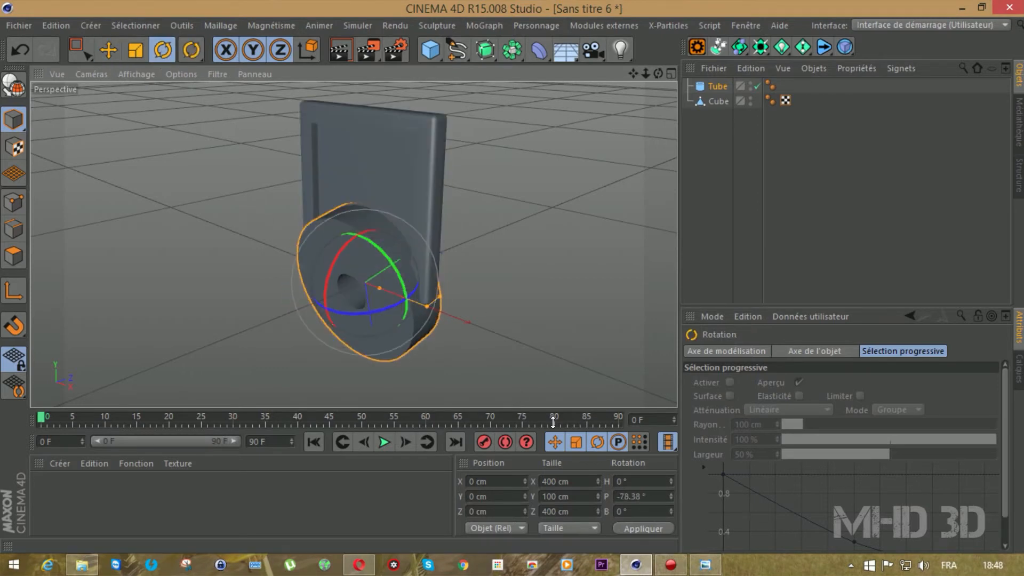
click(657, 494)
text(90)
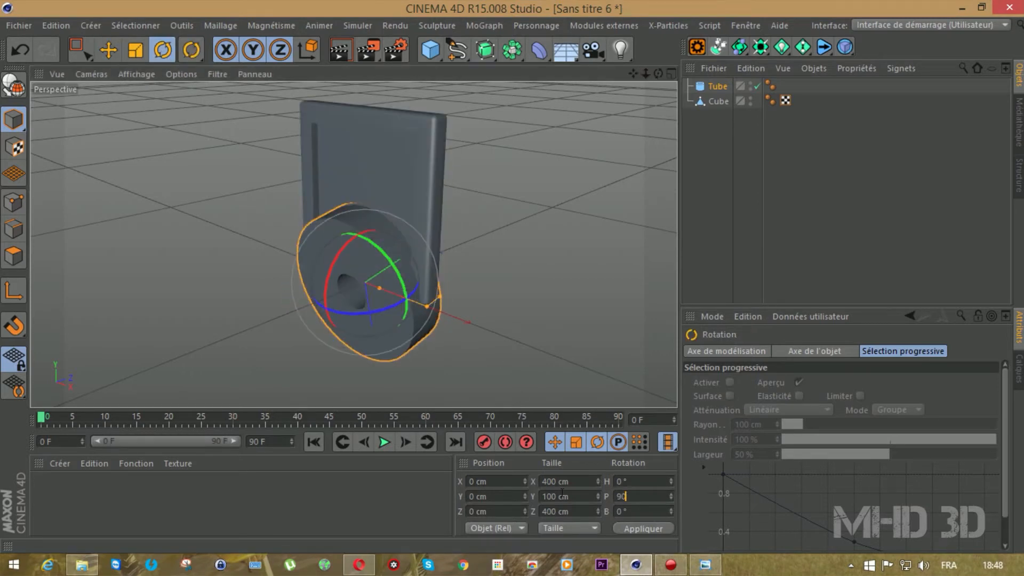
key(Return)
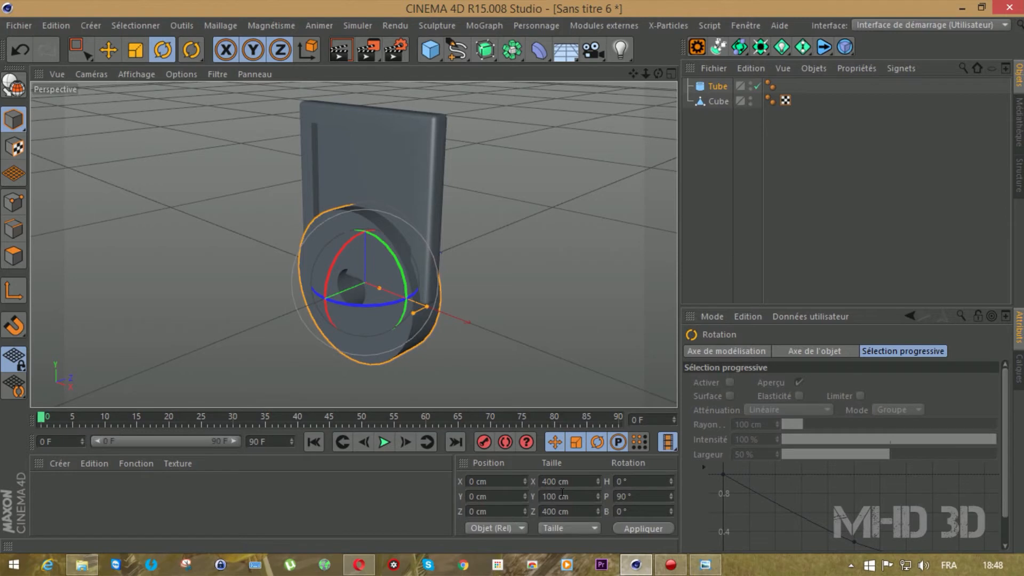
Raise the tube to about Y 221 cm and resize it into a thin ring about 266 cm in diameter, centred on the plate.
click(107, 49)
key(F4)
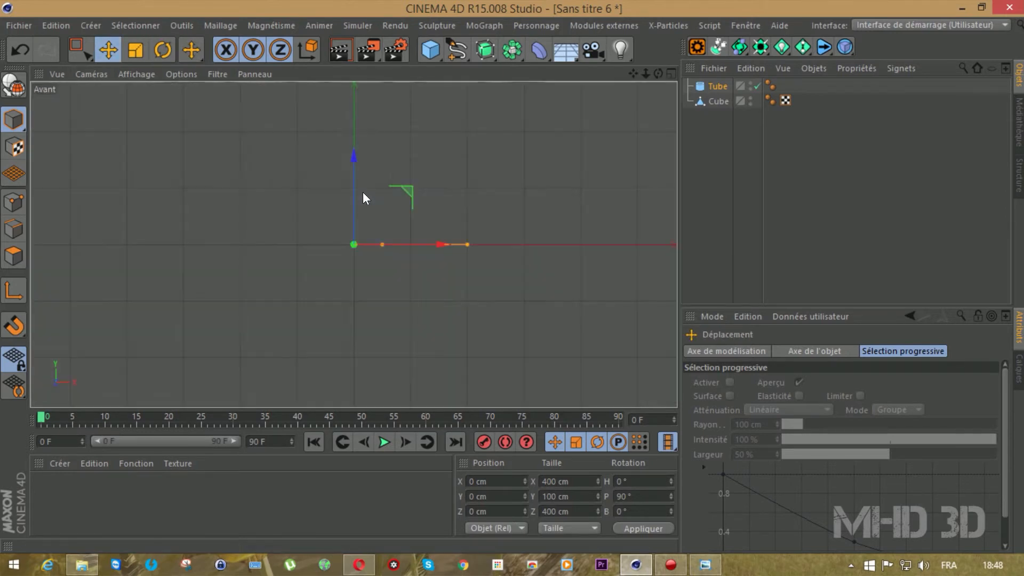
drag(645, 71, 361, 105)
click(135, 49)
drag(162, 156, 55, 267)
scroll(170, 271, up, 3)
scroll(354, 245, down, 2)
scroll(451, 166, up, 2)
scroll(451, 167, up, 2)
drag(633, 73, 633, 118)
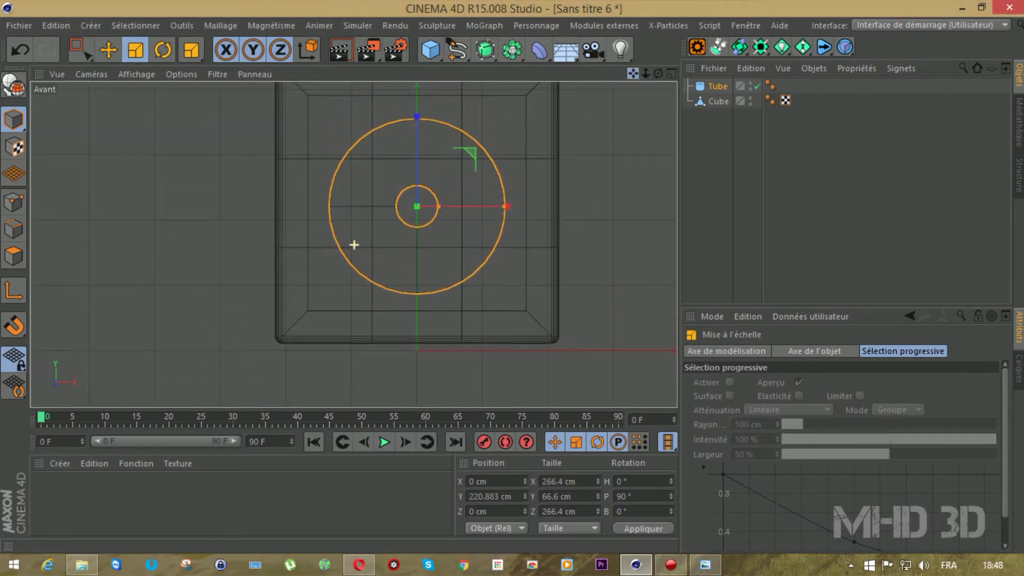
drag(437, 206, 491, 204)
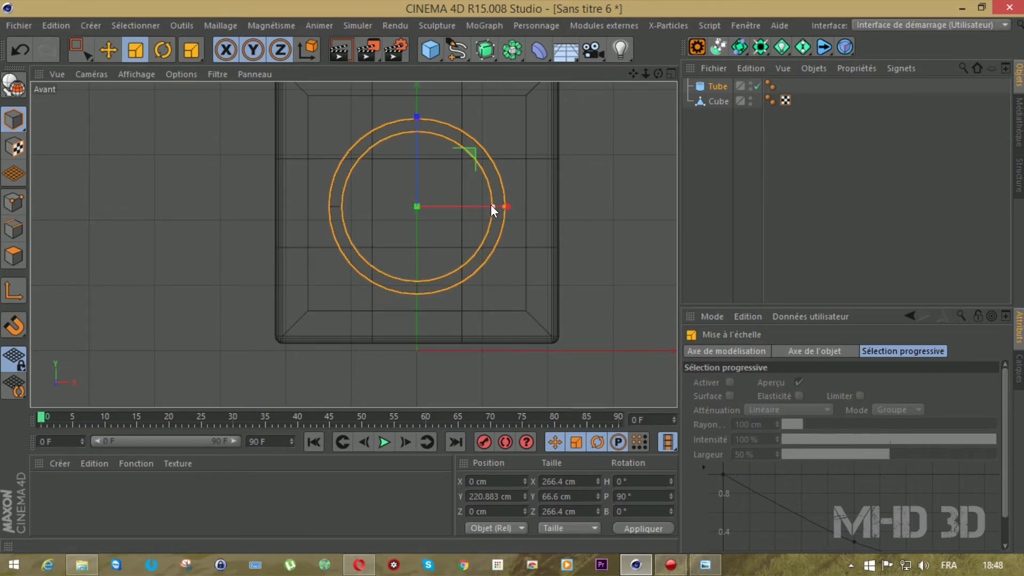
key(F1)
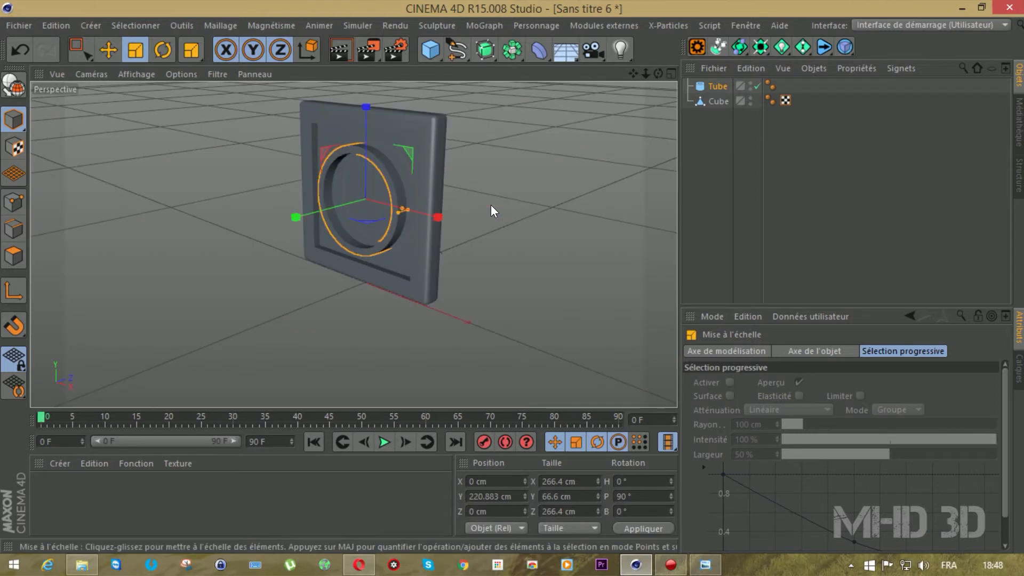
Reduce the ring's depth to about 39 cm and move it along Z to about -14 cm, into the plate's recess.
drag(659, 73, 622, 74)
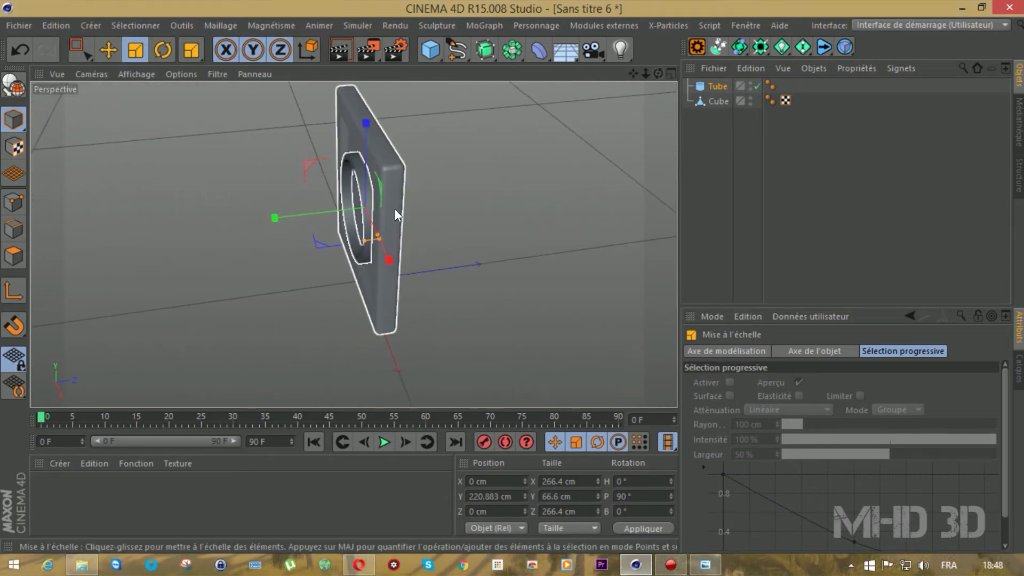
drag(365, 238, 268, 222)
key(e)
drag(658, 74, 670, 72)
scroll(459, 146, up, 2)
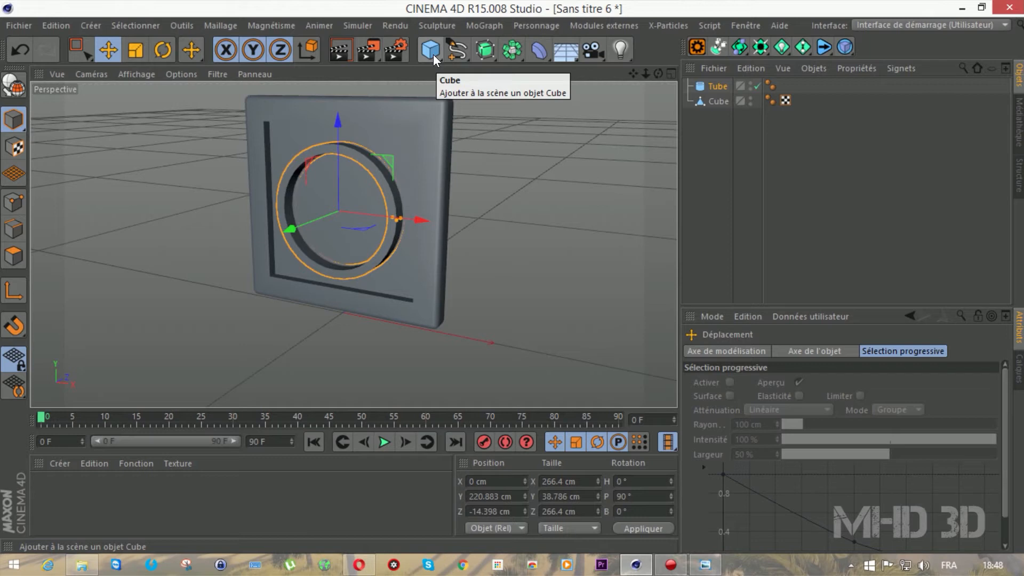
Add a capsule, raise it to about Y 188 cm and set its pitch to 90° so it points through the plate.
drag(433, 54, 609, 134)
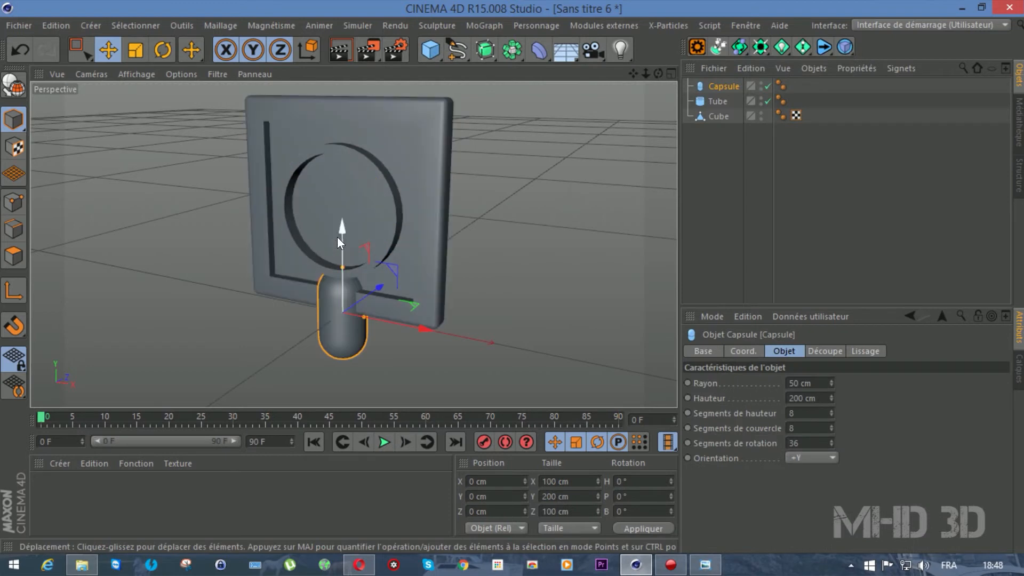
drag(340, 231, 341, 138)
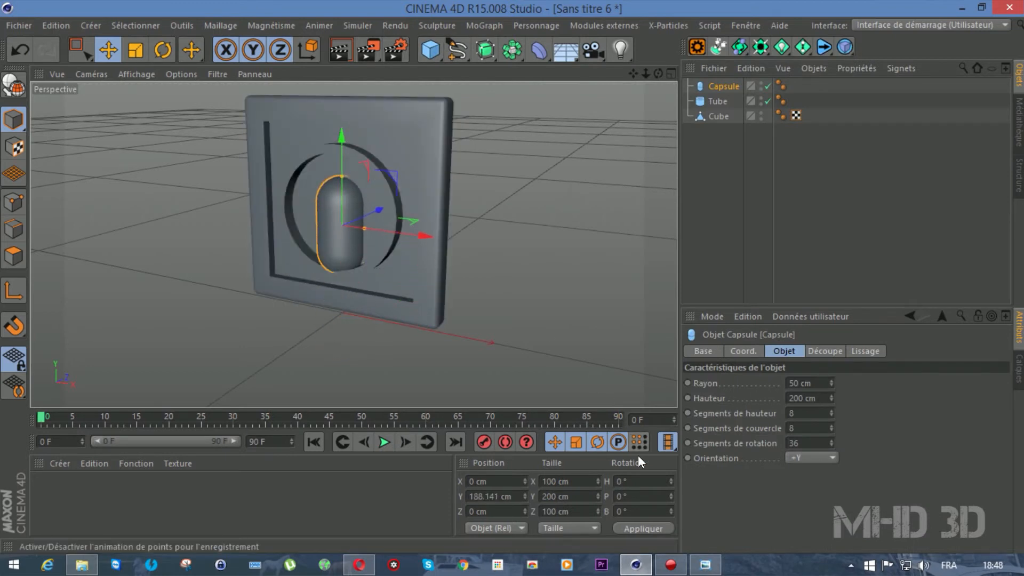
click(161, 49)
drag(330, 183, 316, 249)
drag(648, 496, 572, 494)
text(90)
key(Return)
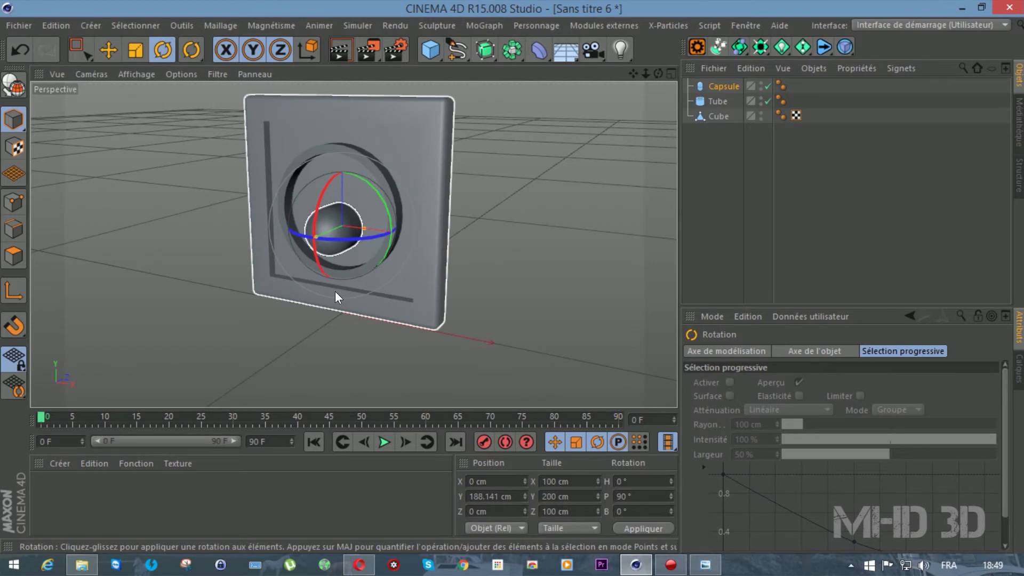
Slim the capsule to about 41 cm in diameter and place it inside the ring at about X -51 cm, Y 232 cm.
key(F4)
drag(633, 74, 599, 124)
click(110, 49)
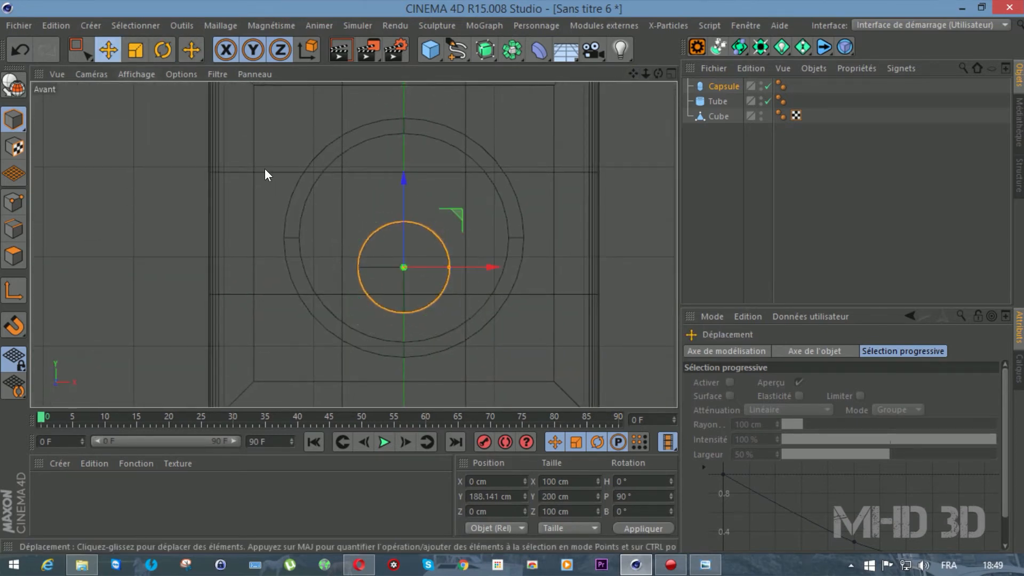
mouse_move(400, 180)
mouse_down()
mouse_move(405, 136)
mouse_move(402, 160)
mouse_up()
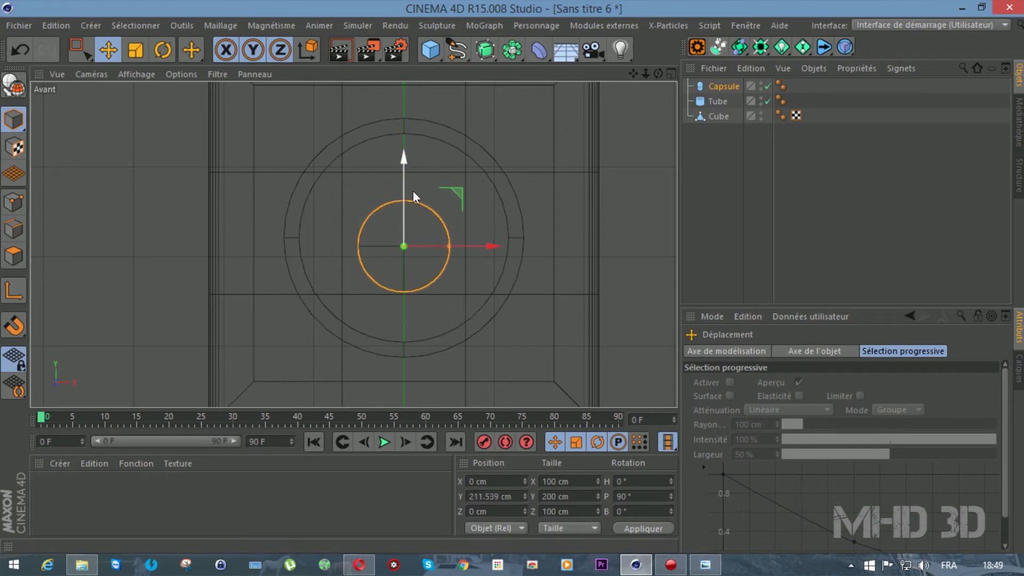
drag(496, 247, 374, 246)
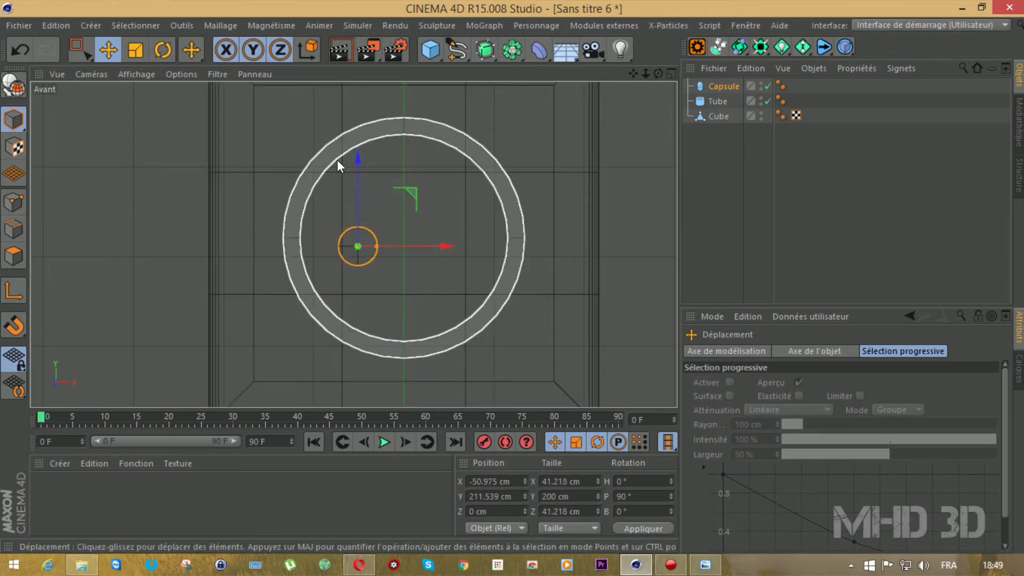
drag(356, 159, 354, 141)
Duplicate the capsule twice, placing one copy at about X 62 cm, Y 232 cm and the other at about X 5 cm, Y 290 cm.
ctrl+drag(450, 226, 549, 233)
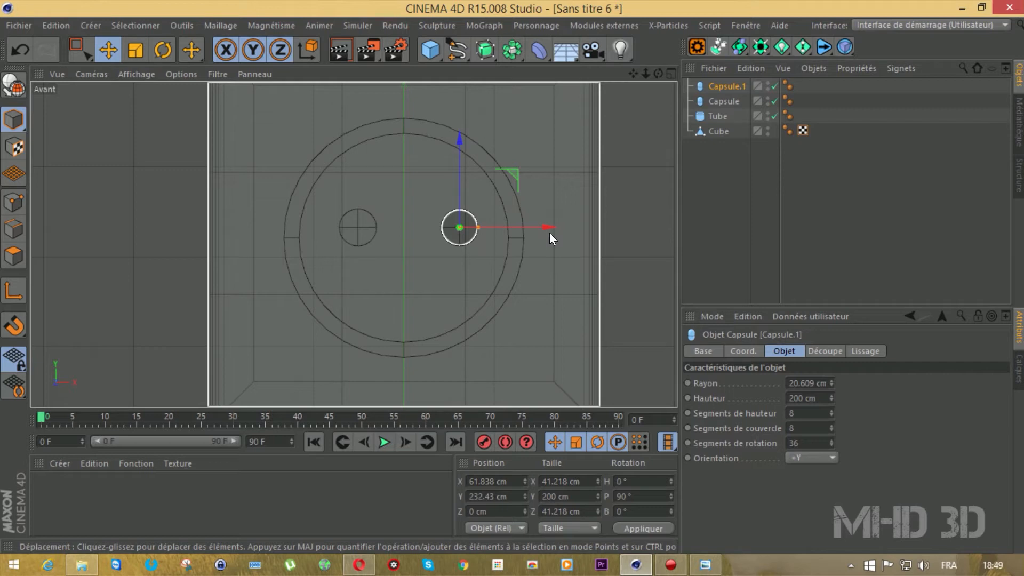
key(ctrl+v)
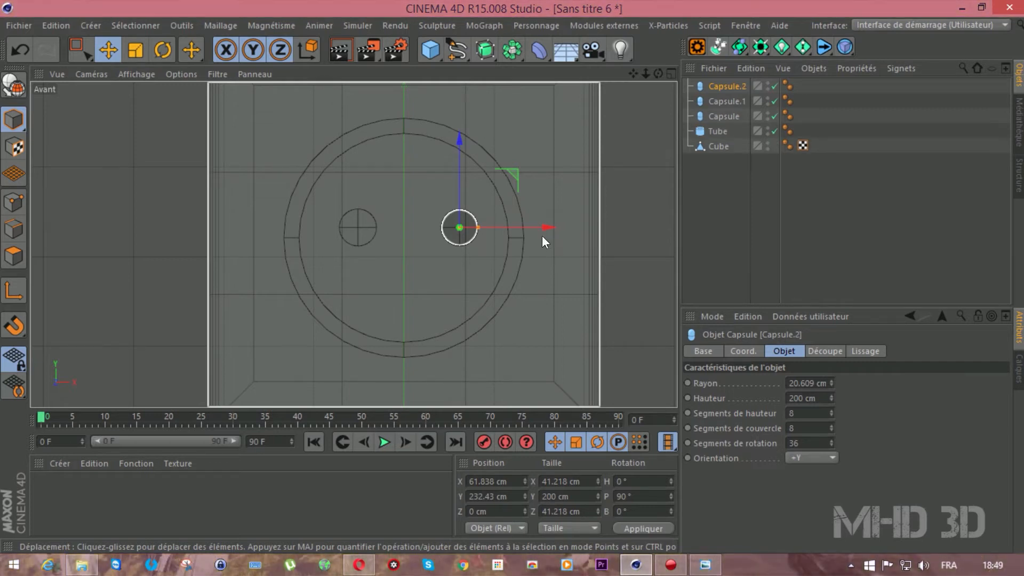
drag(542, 229, 491, 229)
drag(407, 140, 418, 88)
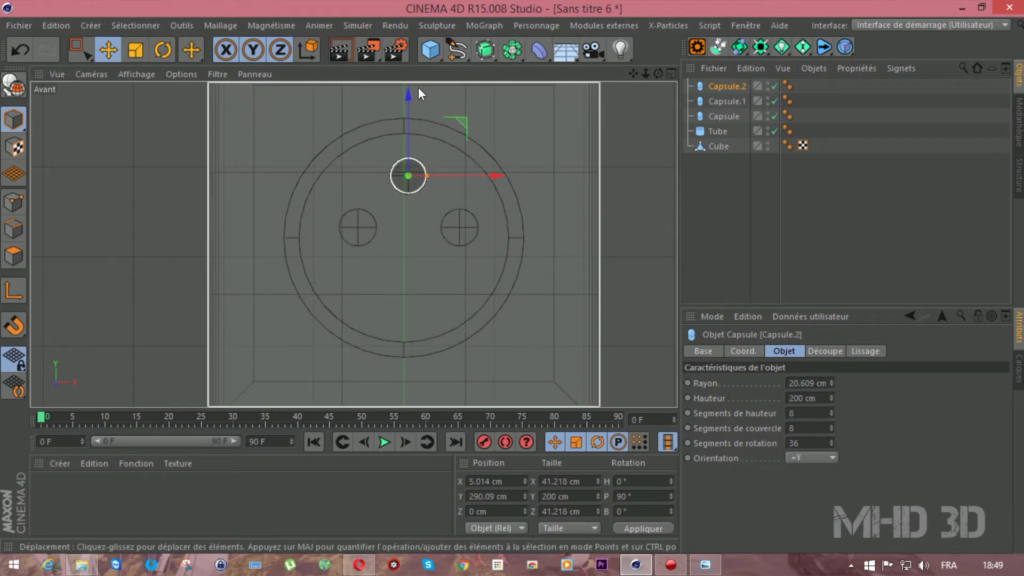
Pull the two lower capsules forward together to about Z -80 cm so they only partly enter the plate.
key(F1)
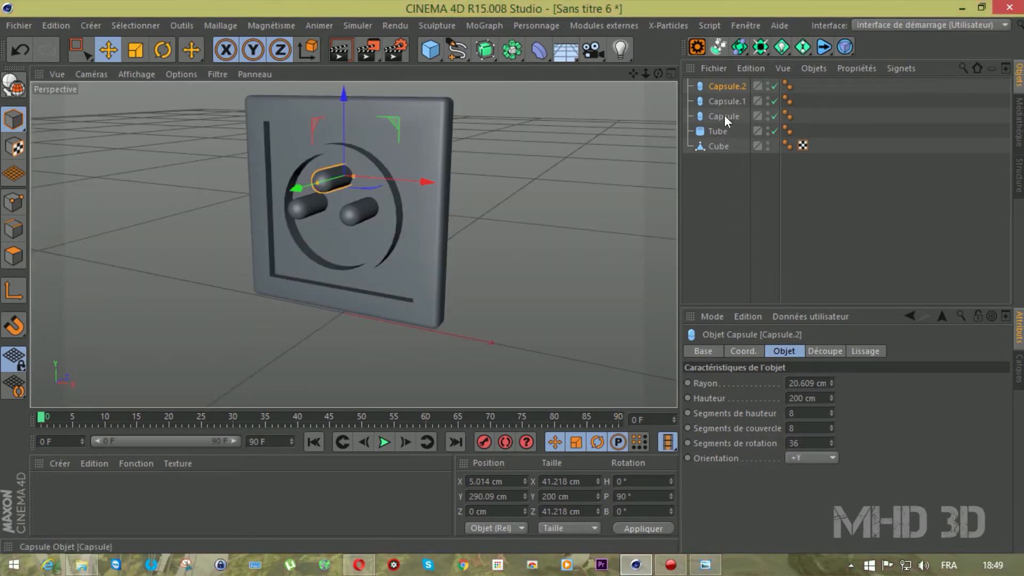
click(723, 116)
ctrl+click(724, 100)
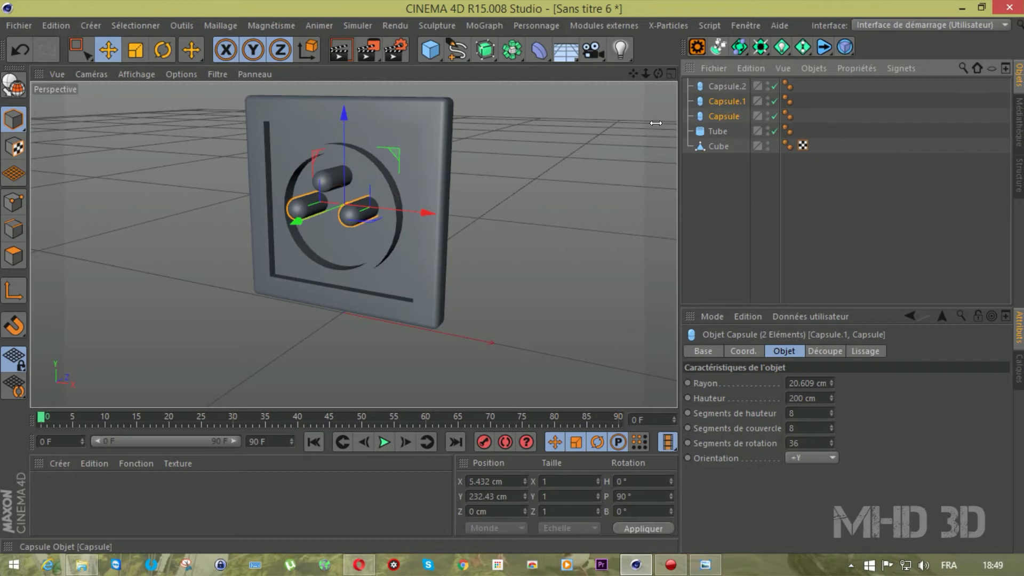
drag(658, 74, 649, 78)
drag(262, 214, 227, 216)
drag(658, 73, 618, 73)
drag(276, 194, 267, 195)
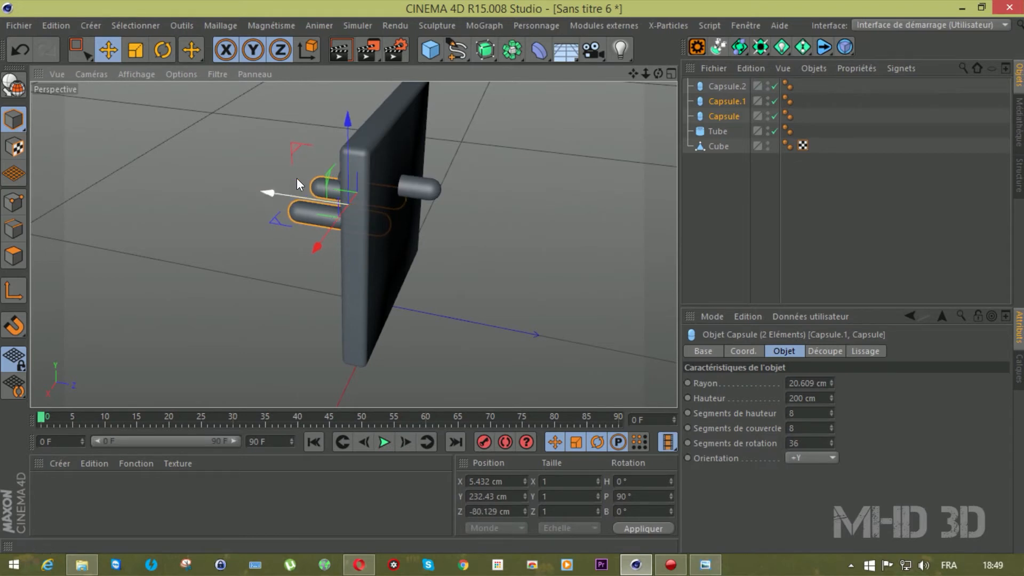
drag(657, 75, 688, 71)
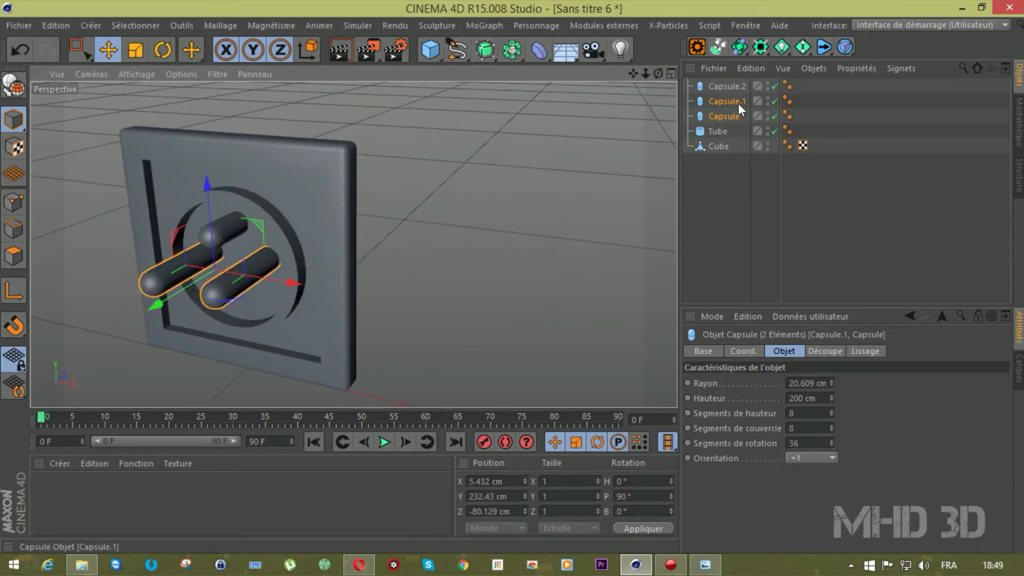
Group the two lower capsules and merge the group with its sub-objects into a single polygon object, deleting the originals.
right_click(733, 100)
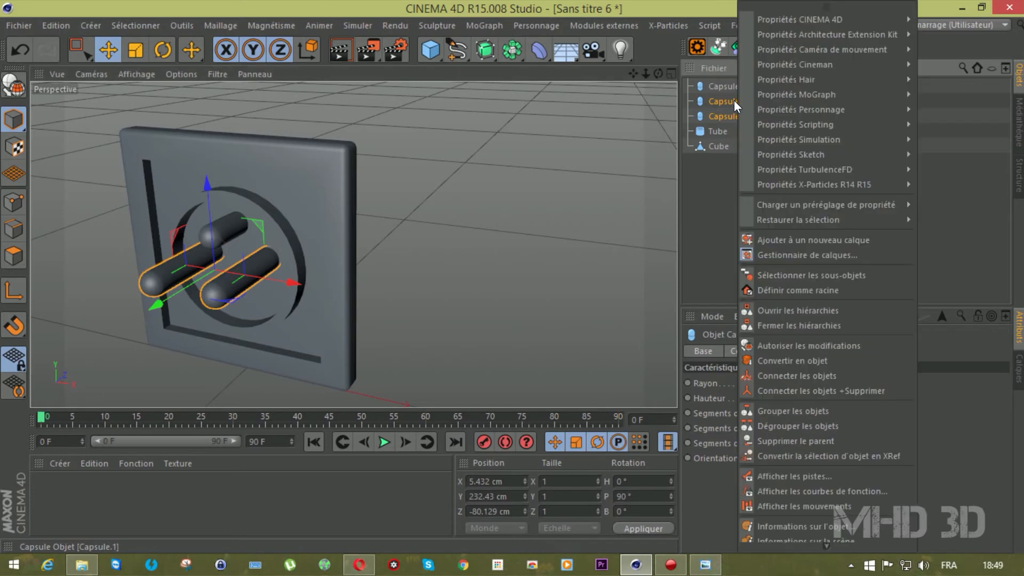
click(775, 410)
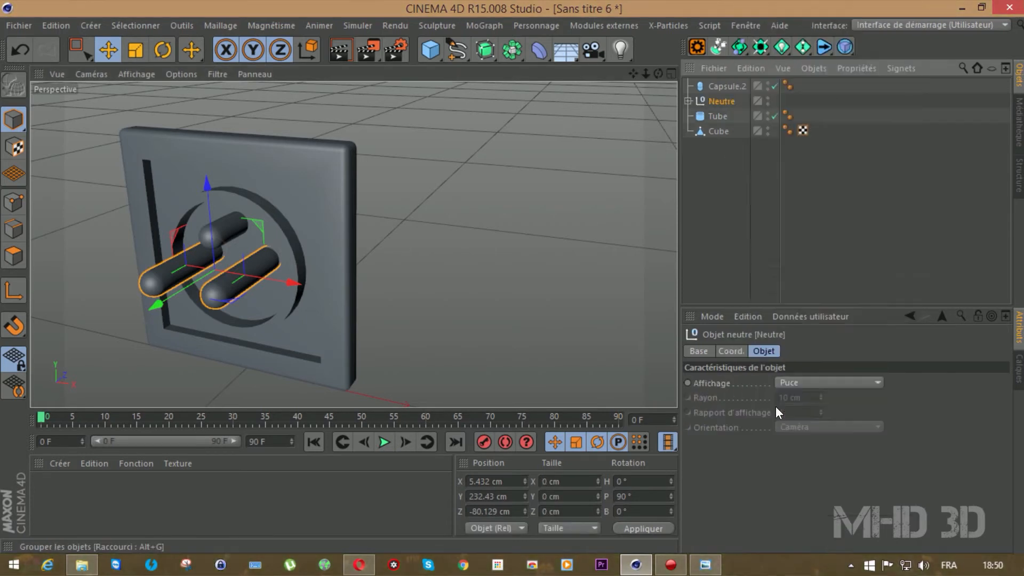
right_click(710, 98)
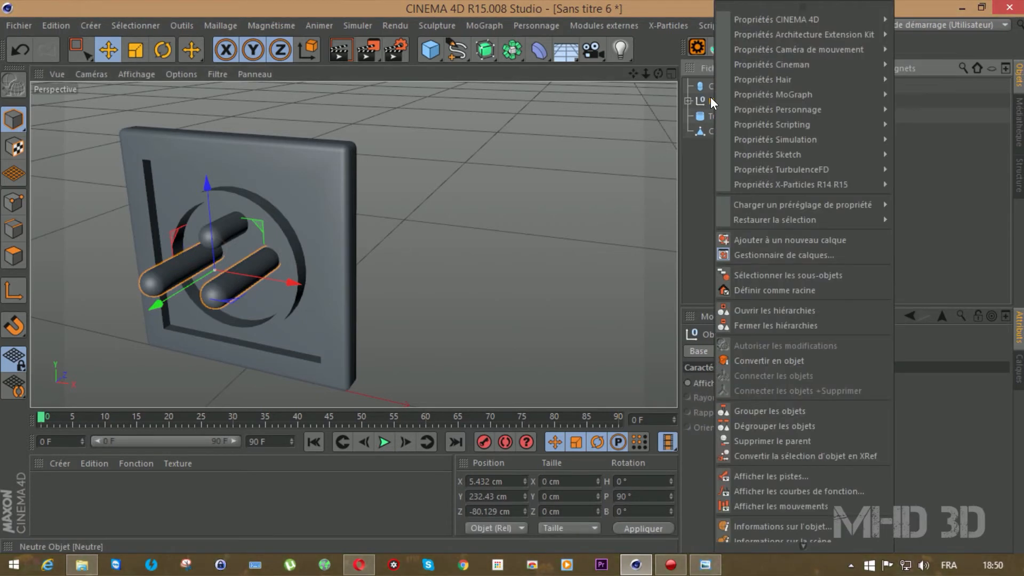
click(753, 272)
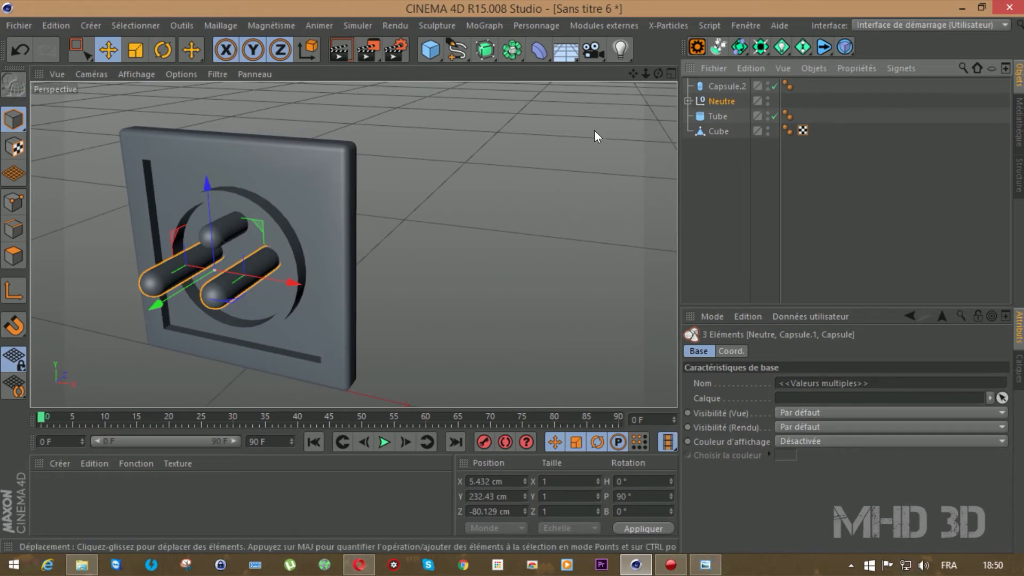
right_click(723, 100)
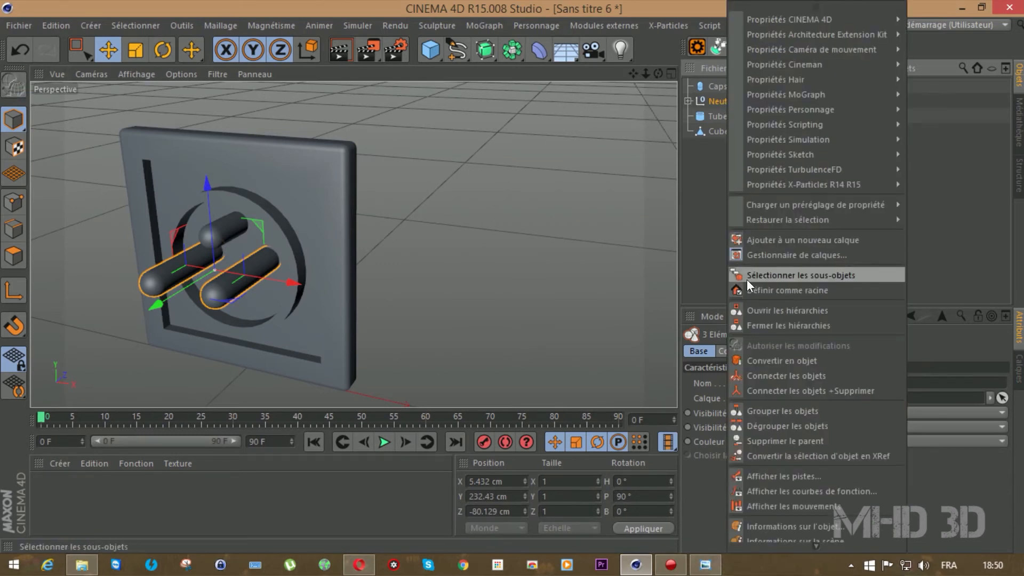
click(747, 277)
right_click(713, 99)
click(759, 390)
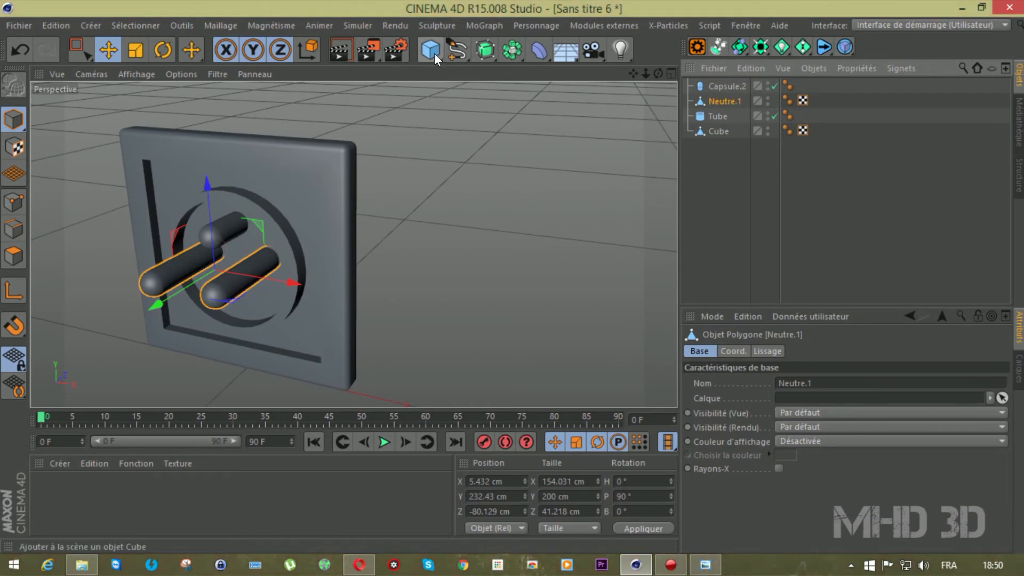
Add a Boolean object and nest the plate and the merged capsules in it, subtracting the capsules from the plate.
drag(488, 60, 501, 19)
drag(506, 57, 791, 66)
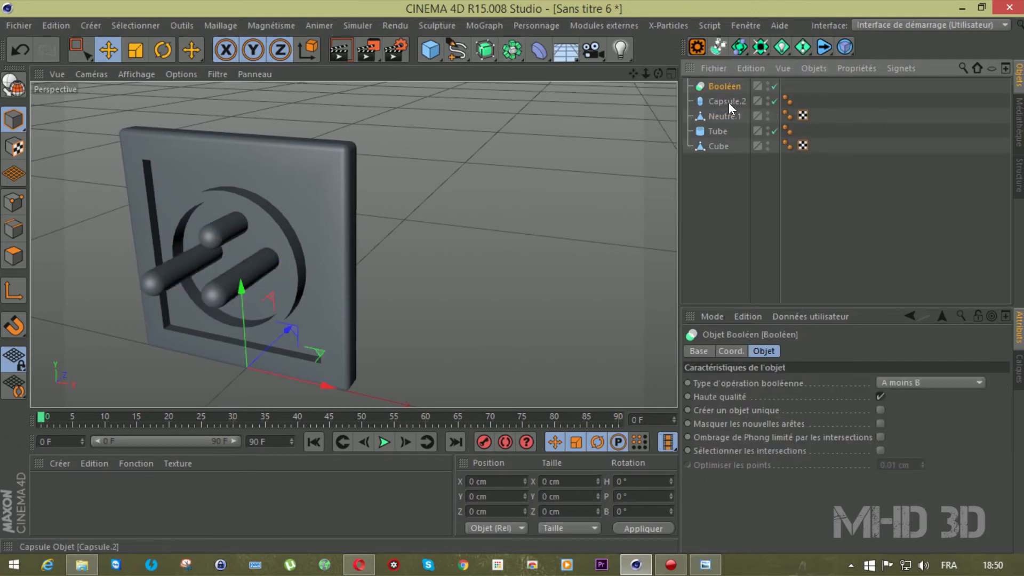
drag(715, 149, 723, 88)
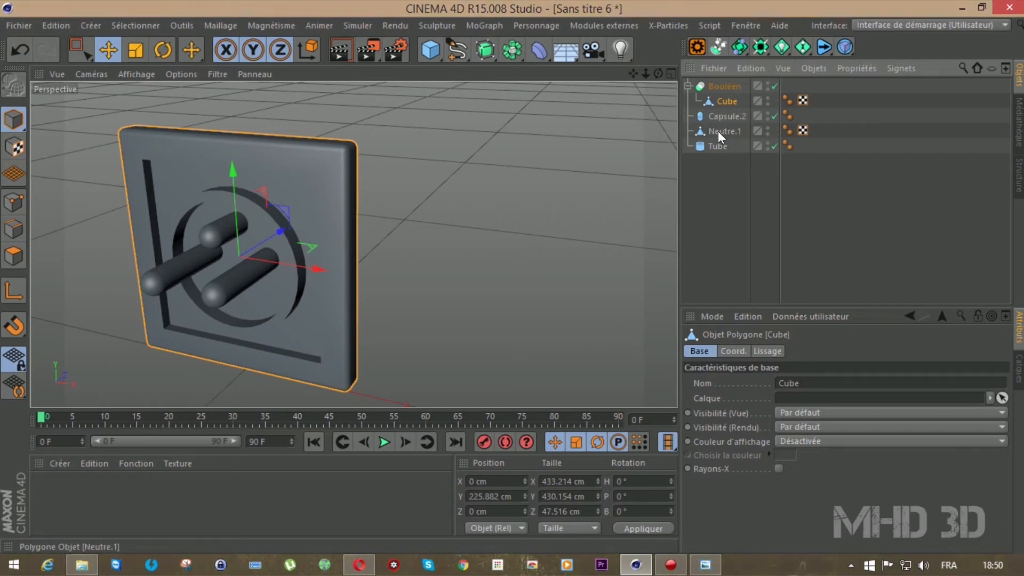
drag(726, 107, 724, 106)
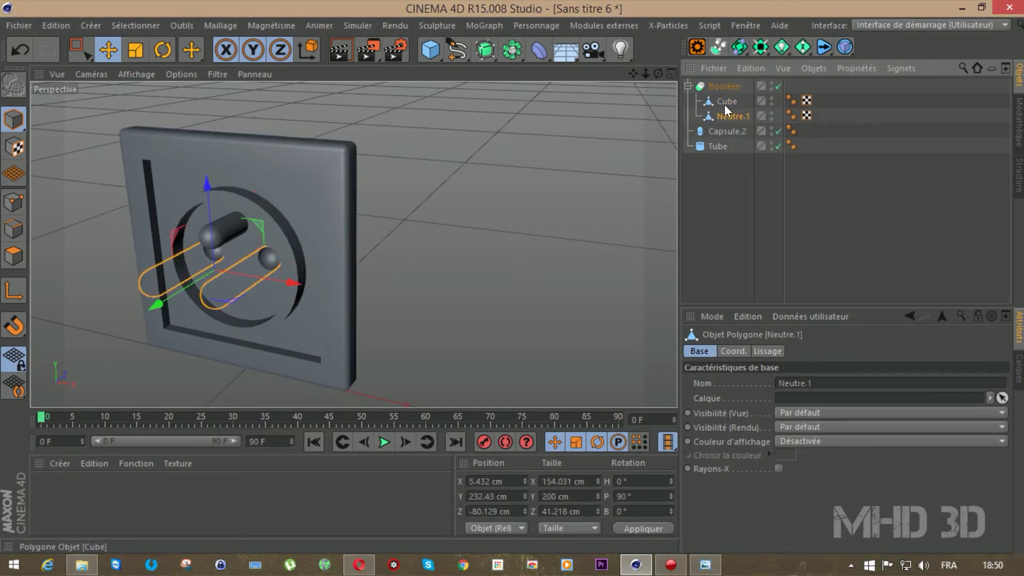
click(701, 190)
Scale the socket plate along its depth axis to about 123 cm thick.
drag(658, 74, 480, 87)
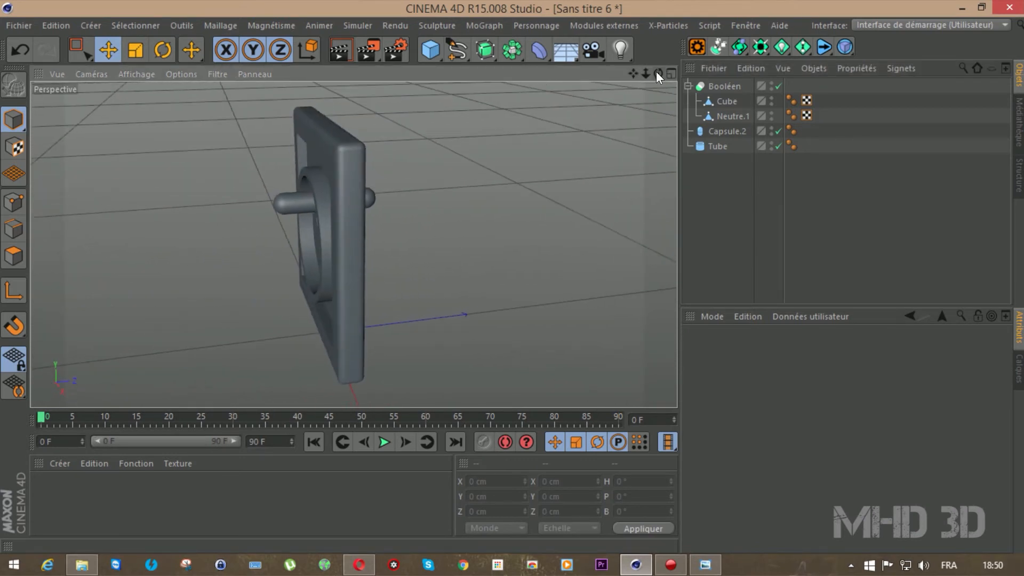
click(724, 100)
click(135, 51)
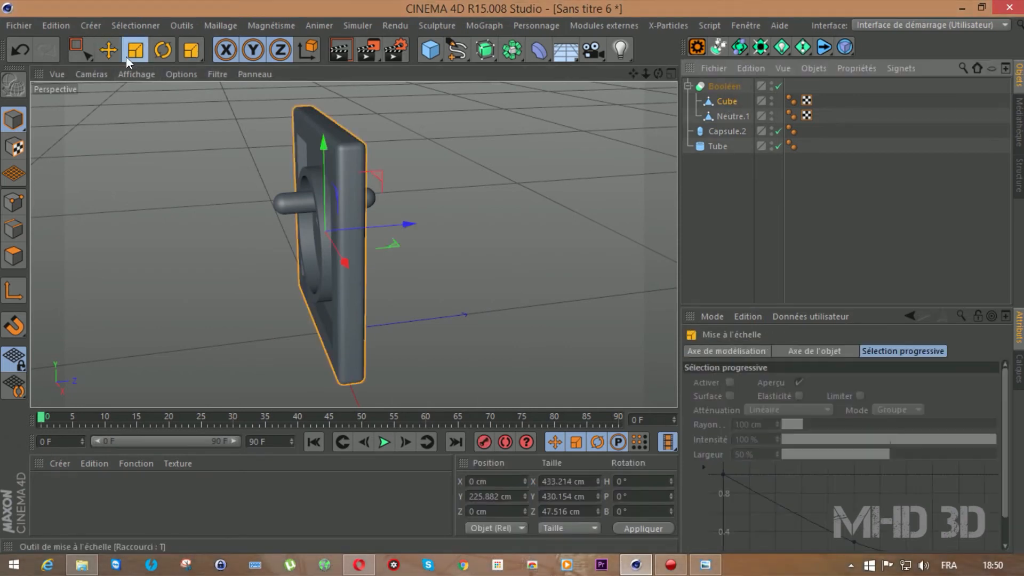
drag(411, 228, 533, 217)
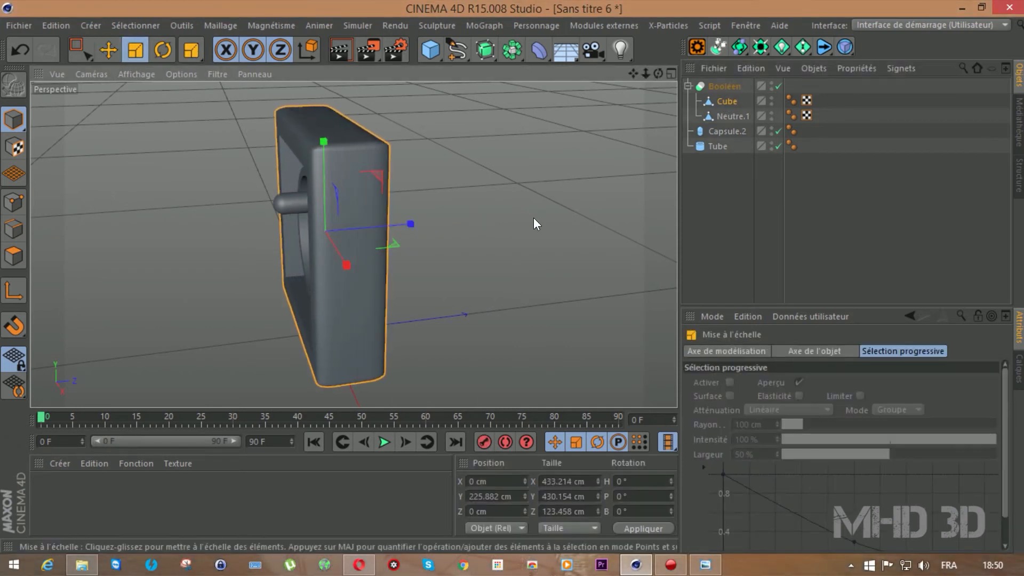
Move the merged capsules back to about Z -41 cm so they cut the two plug holes deeper into the plate.
click(725, 117)
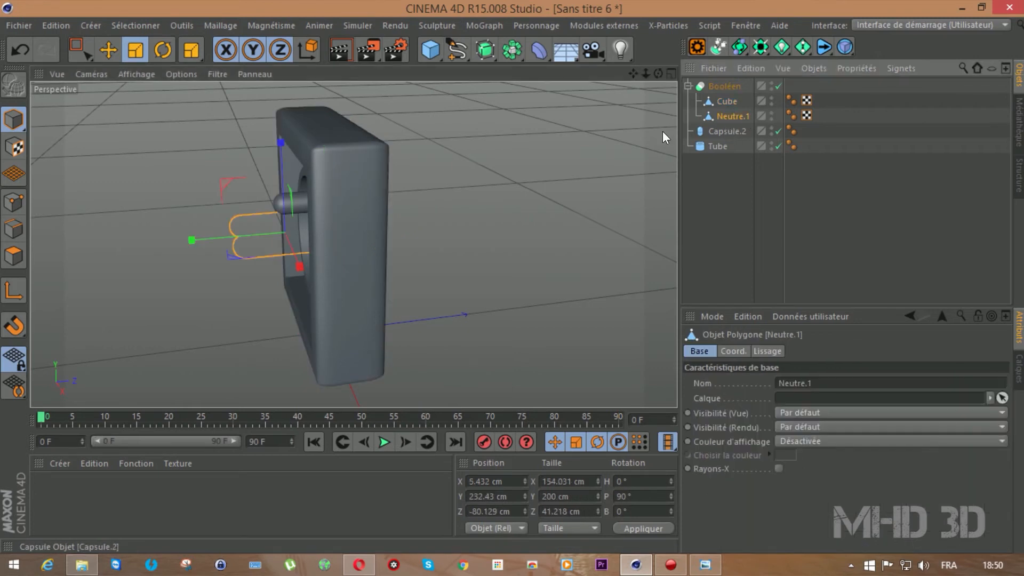
click(108, 50)
drag(196, 234, 220, 234)
mouse_move(658, 73)
mouse_down()
mouse_move(625, 93)
mouse_move(652, 72)
mouse_up()
drag(282, 191, 274, 194)
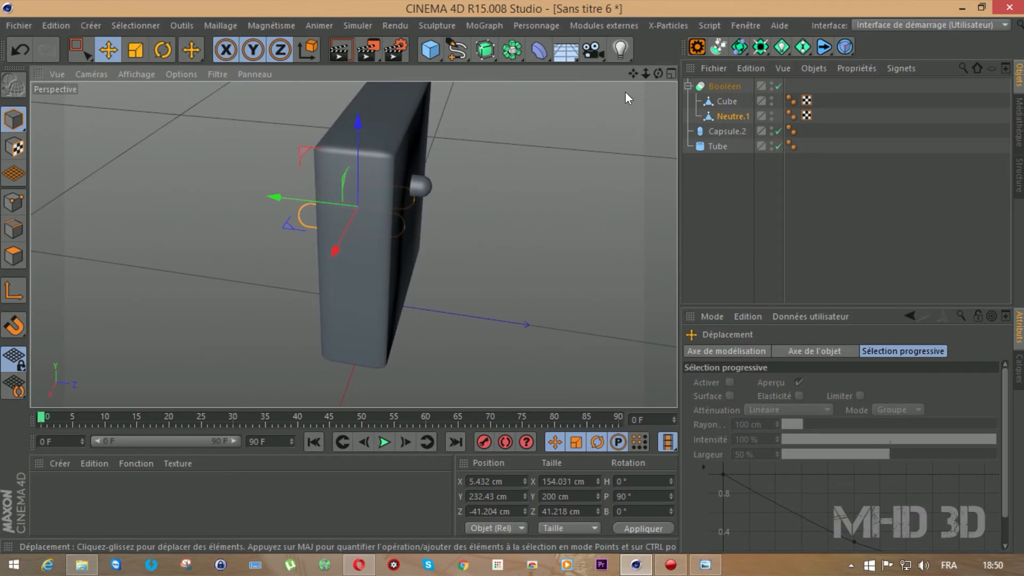
drag(657, 73, 353, 244)
click(740, 190)
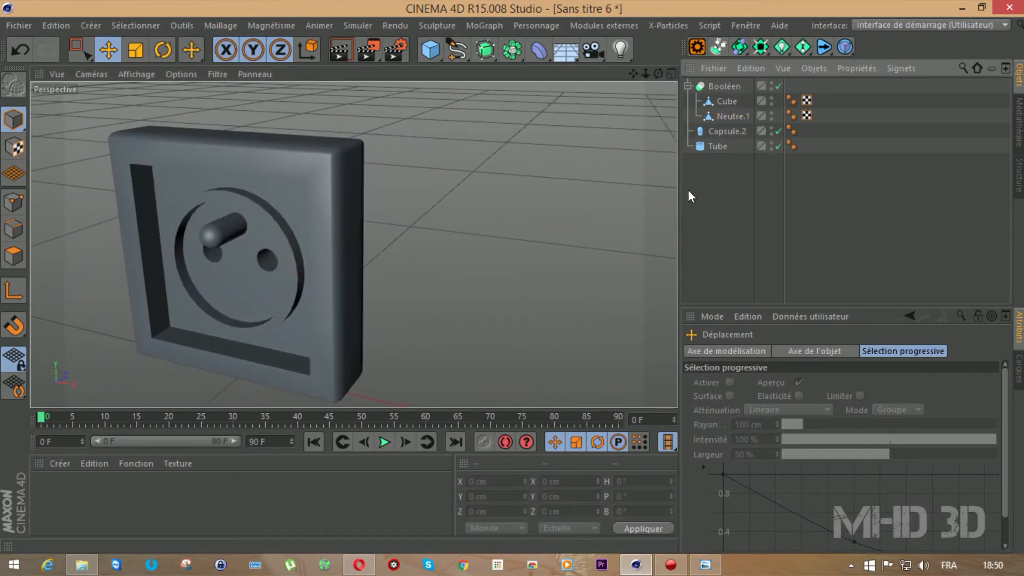
Position the ring tube at about Z -20 cm at the rim of the round recess.
click(237, 194)
drag(176, 296, 173, 298)
alt+drag(354, 240, 354, 242)
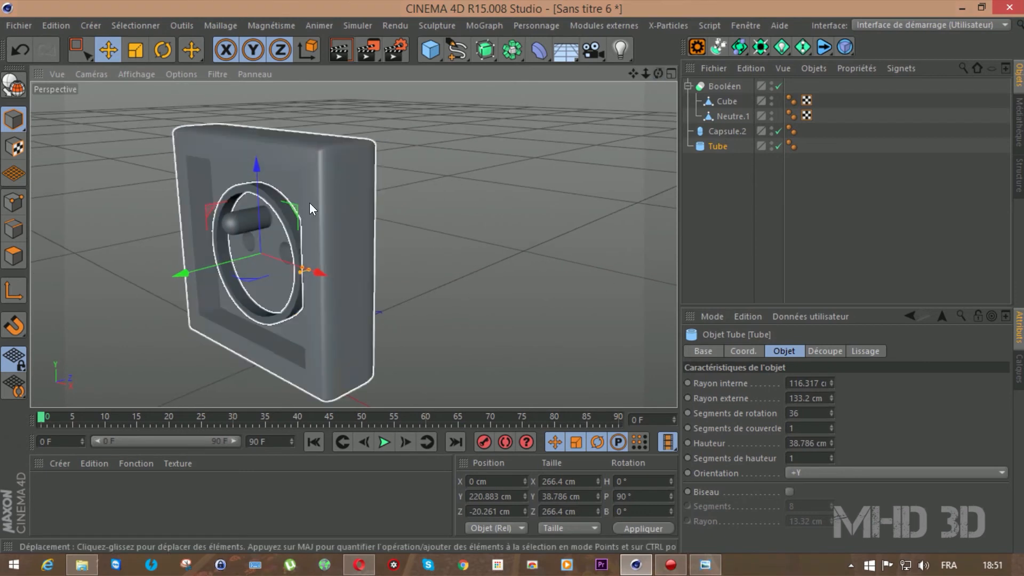
Shrink the remaining upper capsule to about 14 cm radius and 111 cm height, and place it at about Z -38 cm.
click(249, 216)
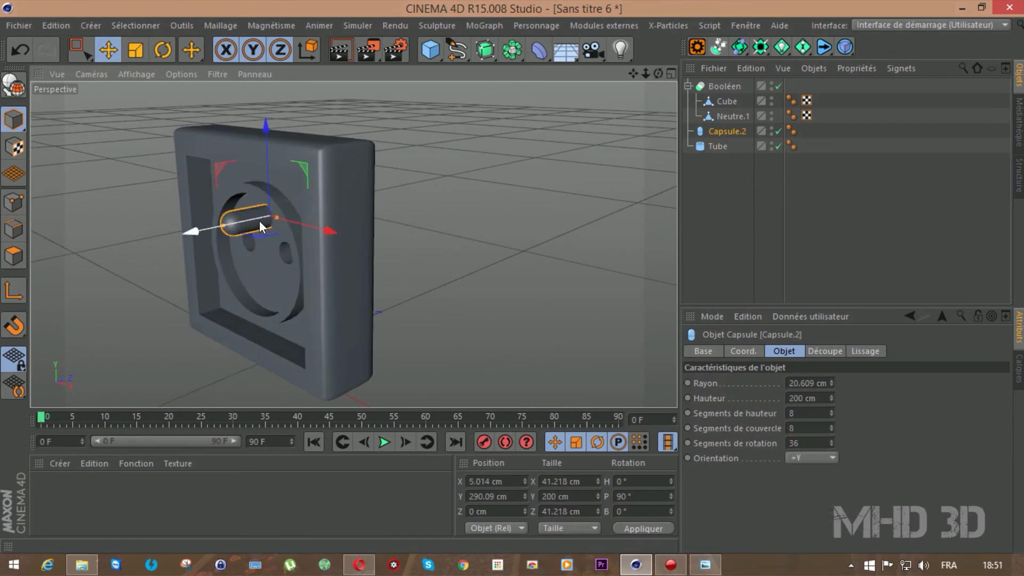
drag(276, 218, 172, 235)
drag(657, 73, 632, 81)
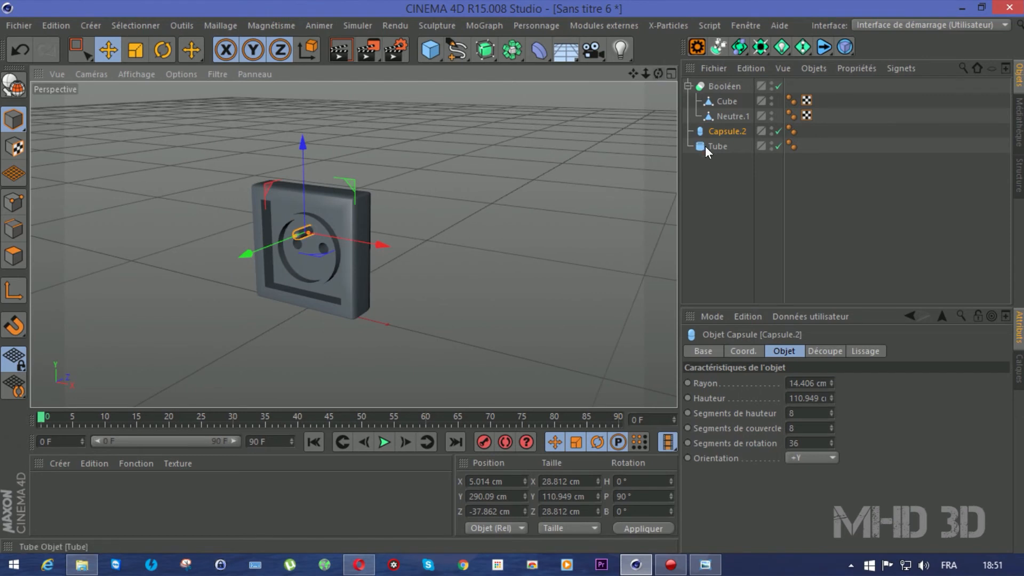
Group the Boolean, capsule and tube into one null and rename it "prise murale".
drag(735, 186, 683, 78)
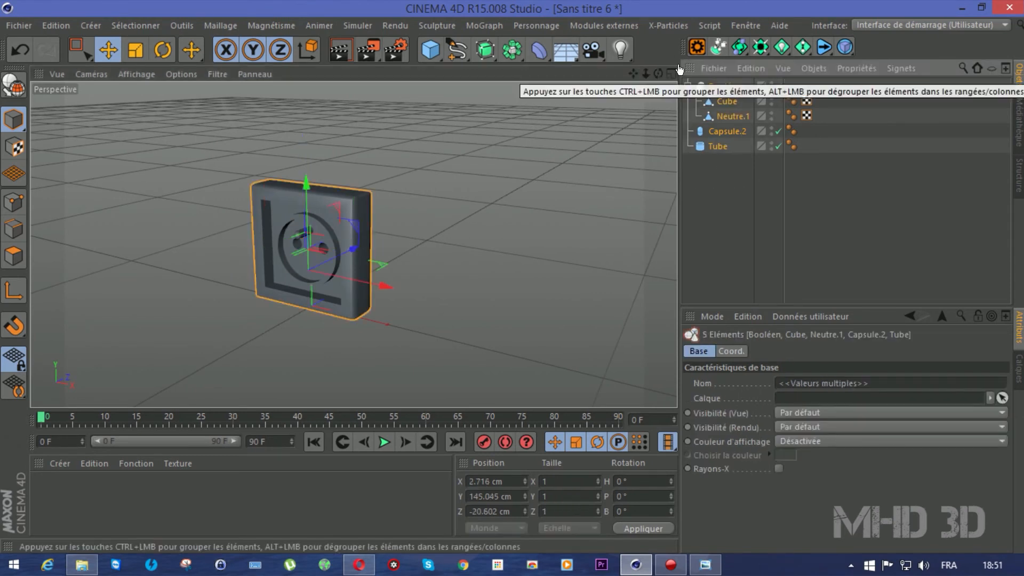
key(alt+g)
key(shift+s)
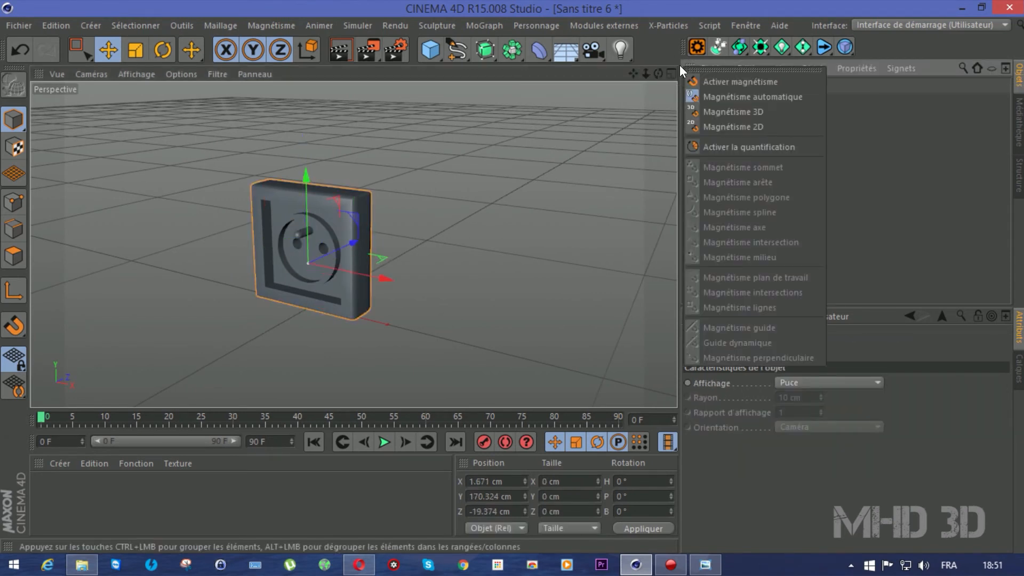
right_click(727, 87)
key(Escape)
double_click(723, 85)
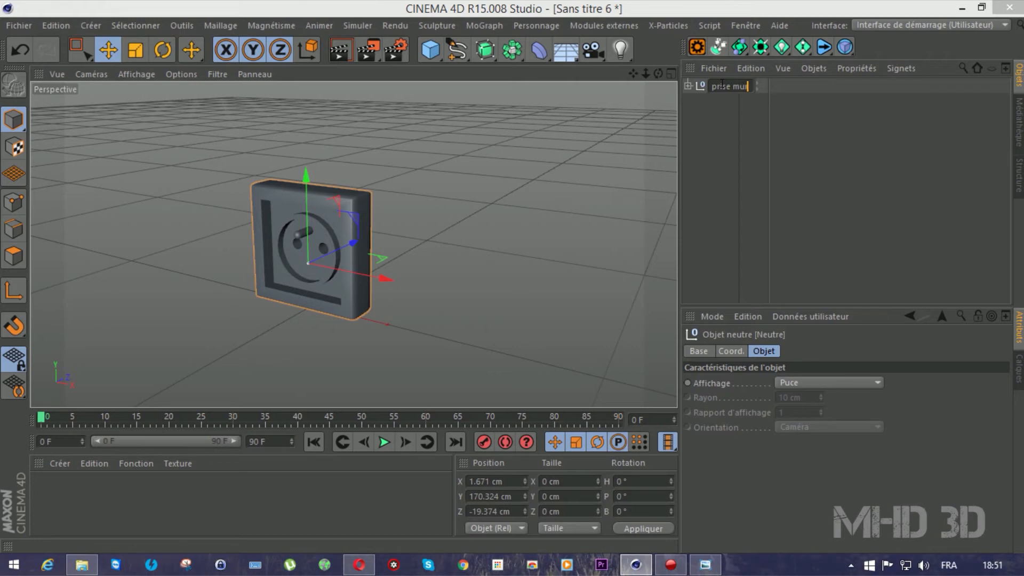
text(prise murale)
key(Return)
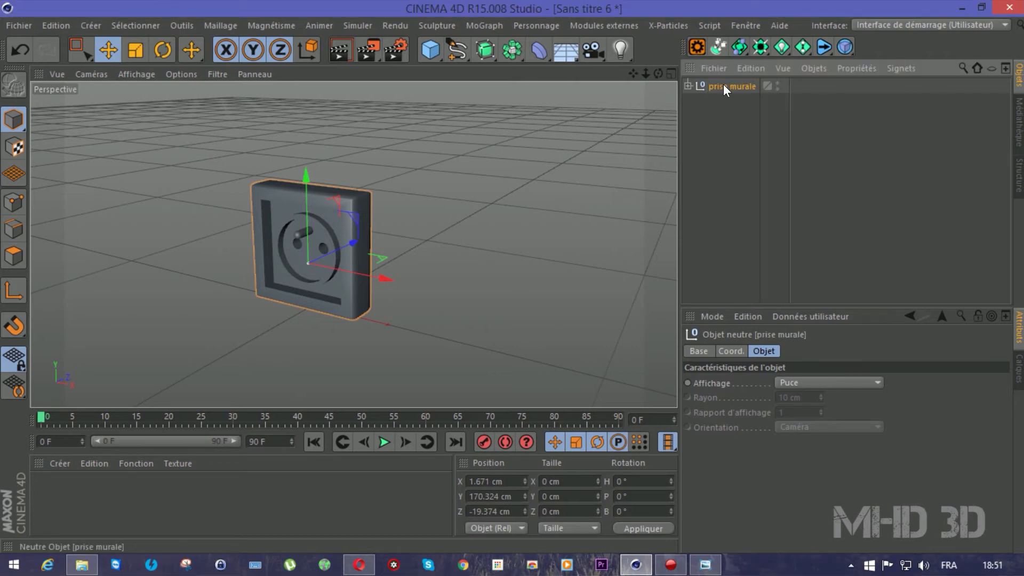
Copy the "prise murale" group and paste it into the open 3-Light Studio.c4d document.
click(760, 66)
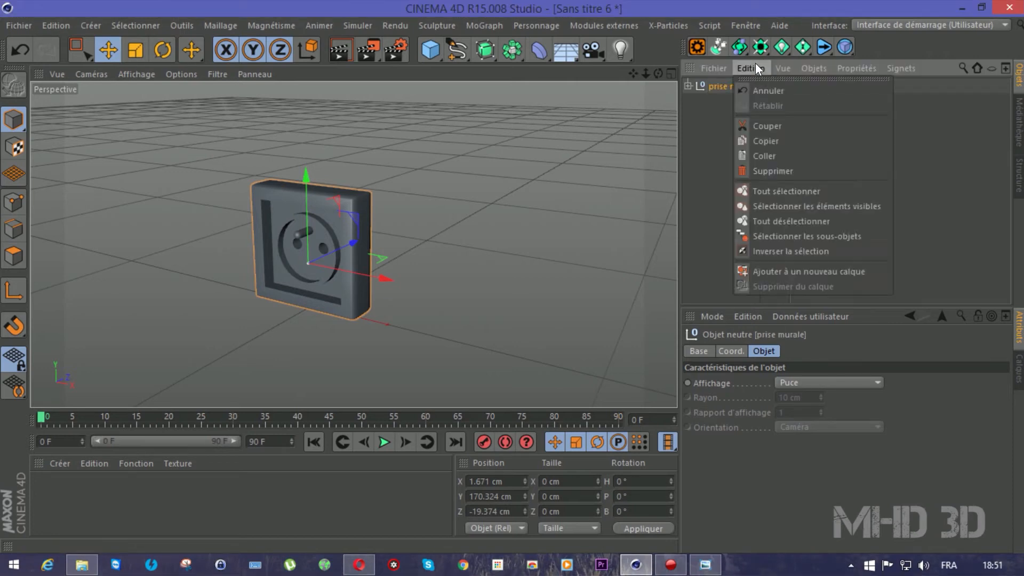
click(761, 141)
click(745, 25)
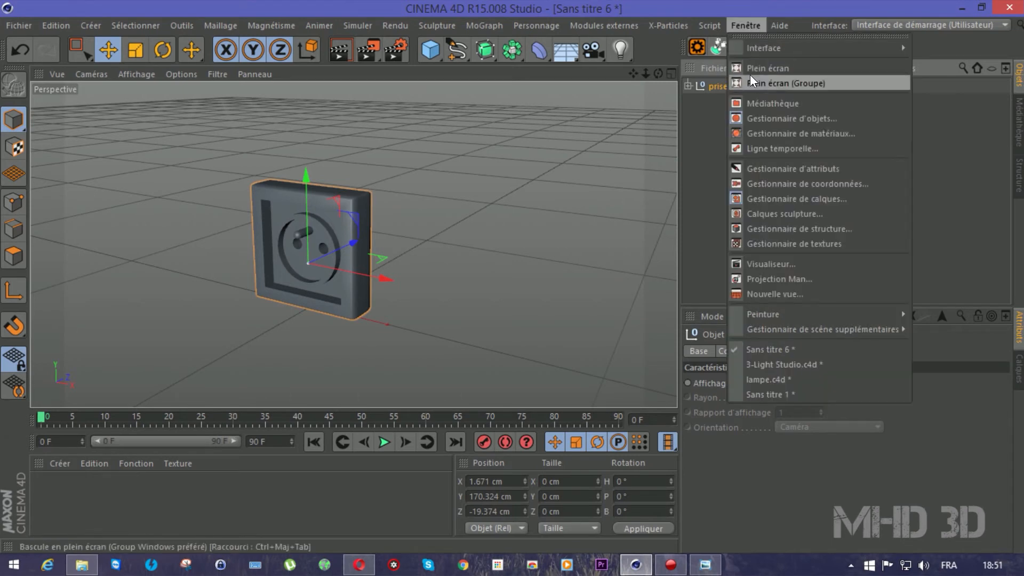
click(761, 365)
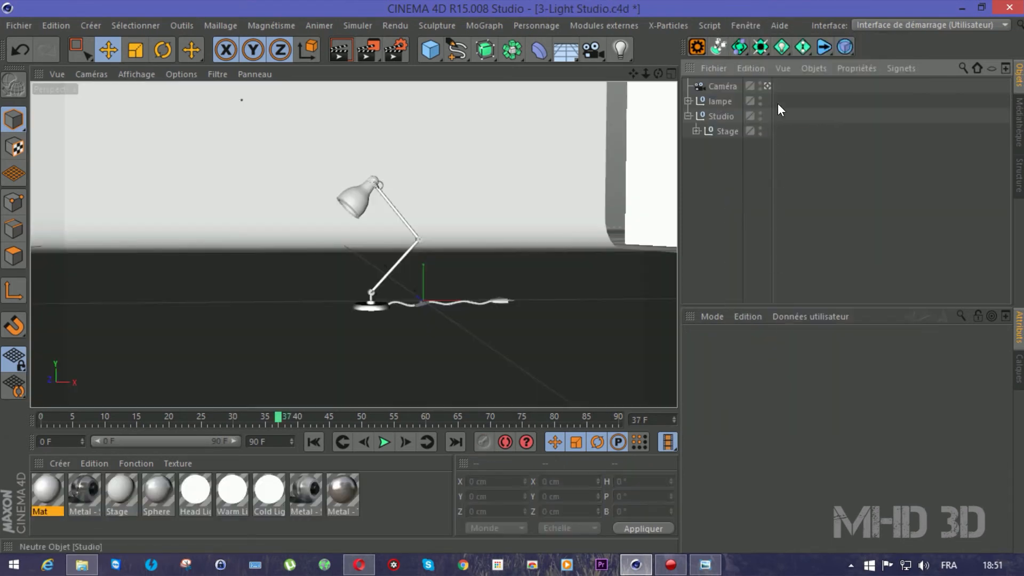
click(752, 69)
click(752, 148)
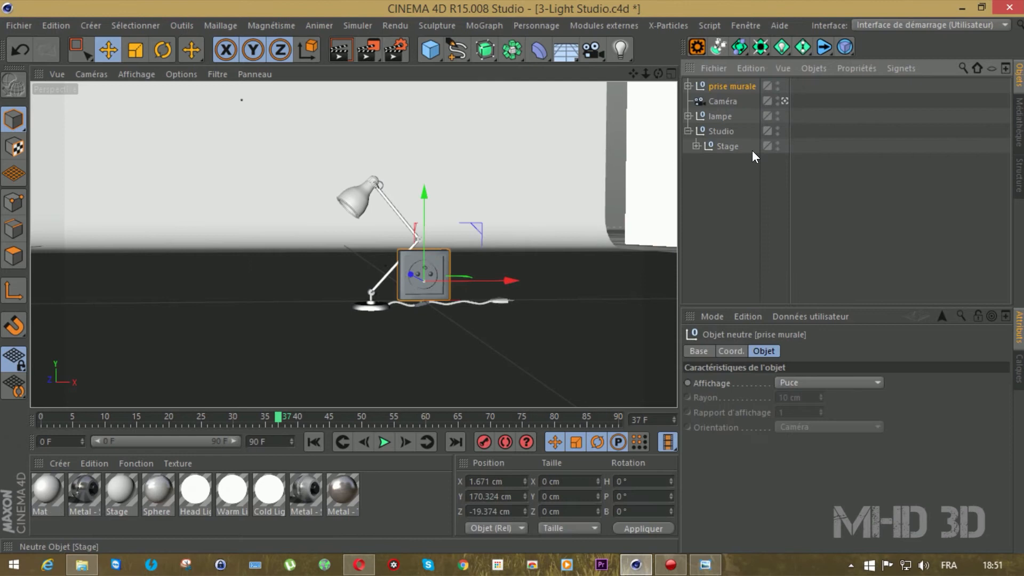
Place the wall socket beyond the lamp's plug at about X 1004 cm, Y 48 cm, with its heading set to -90°.
mouse_move(509, 278)
mouse_down()
mouse_move(622, 283)
mouse_move(528, 284)
mouse_up()
key(r)
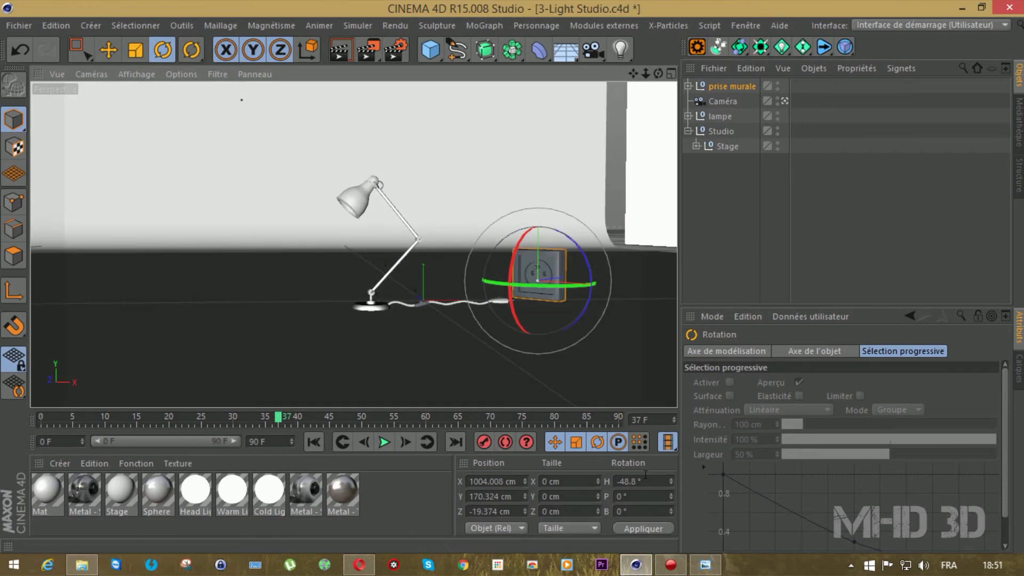
drag(646, 478, 563, 474)
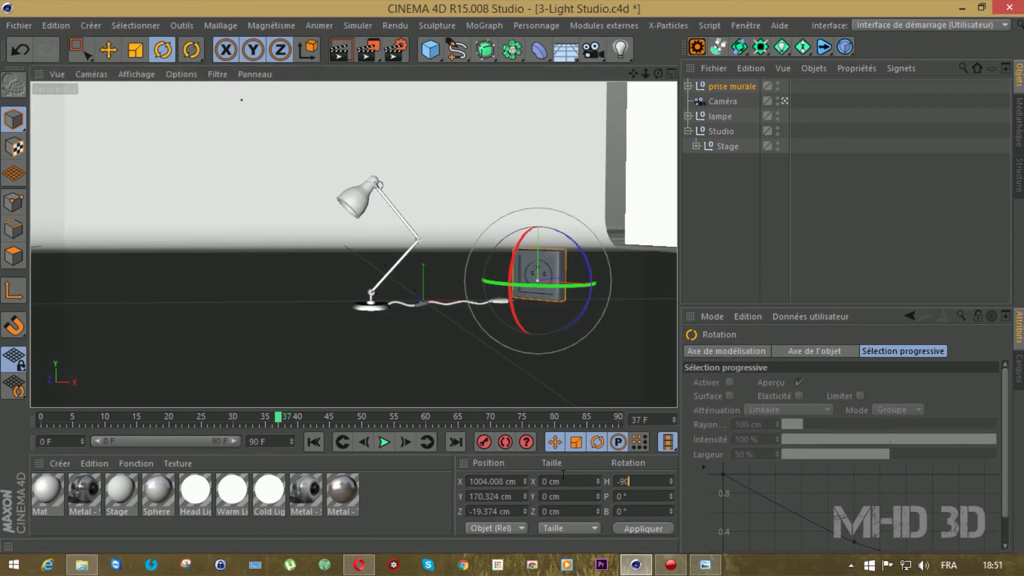
text(-90)
key(Return)
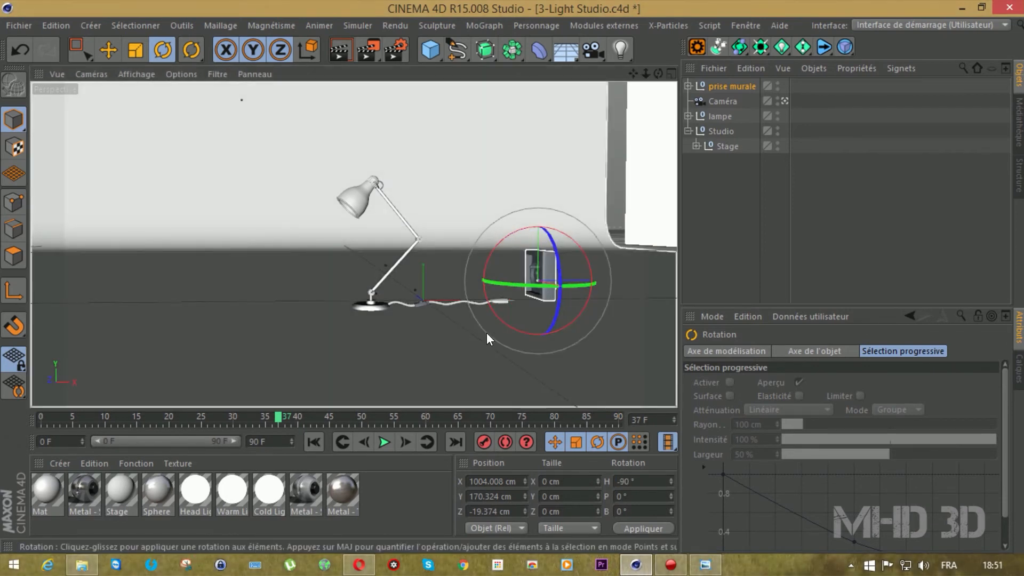
click(108, 49)
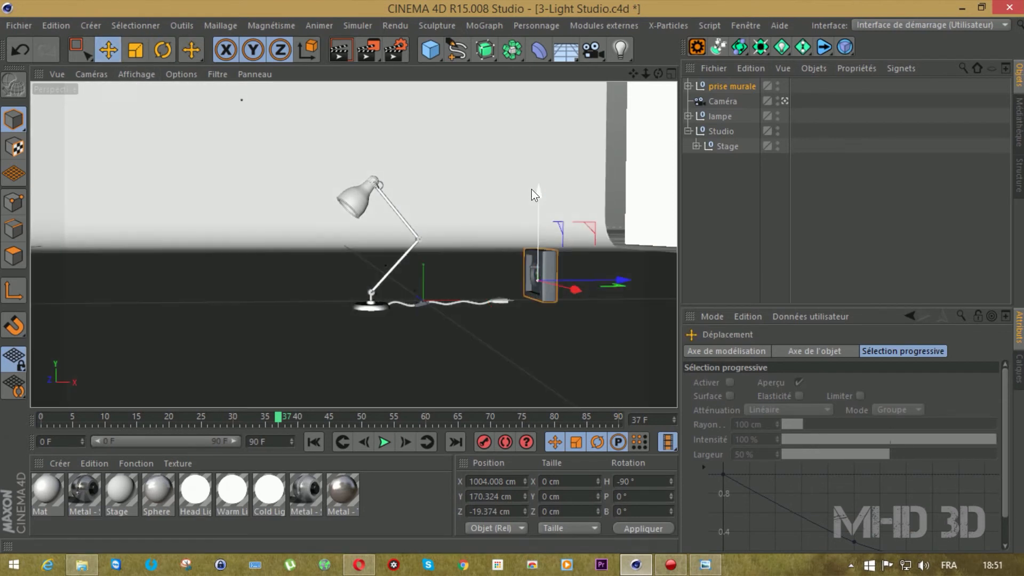
drag(534, 190, 564, 205)
Reframe the scene camera on the lamp and socket, placing it at about X -222 cm, Y 546 cm, Z -2684 cm.
scroll(516, 354, up, 5)
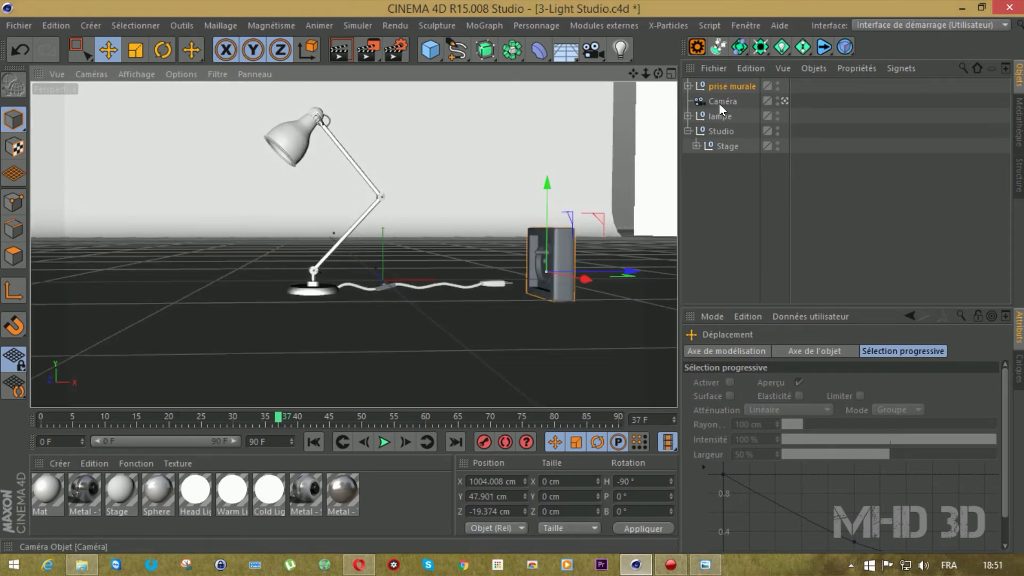
click(719, 102)
drag(627, 73, 615, 125)
scroll(502, 180, up, 6)
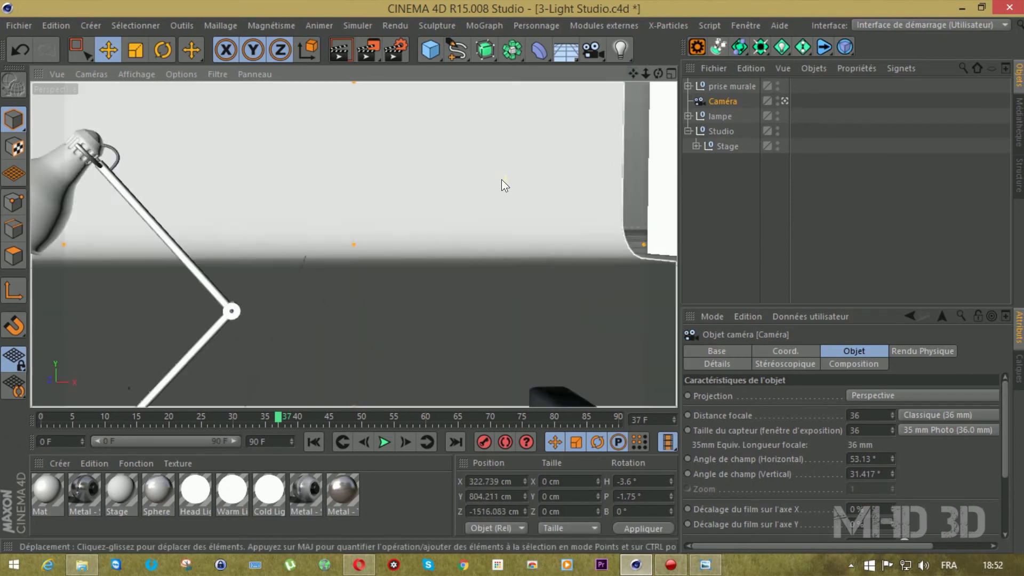
scroll(502, 180, up, 3)
scroll(501, 180, down, 7)
drag(631, 74, 662, 48)
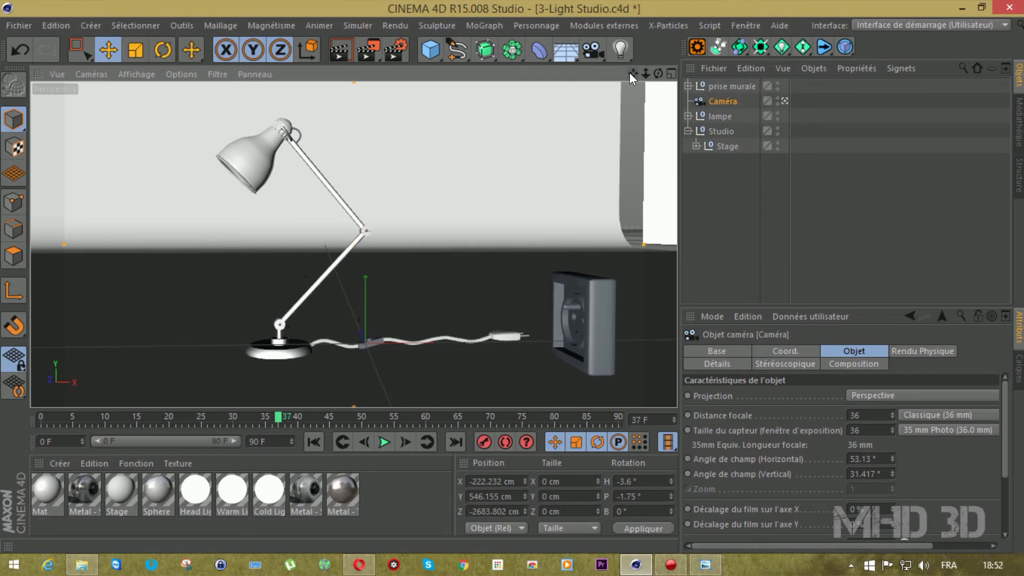
Move the wall socket and lamp together along X to about -774 cm and recentre the camera framing on them.
click(713, 87)
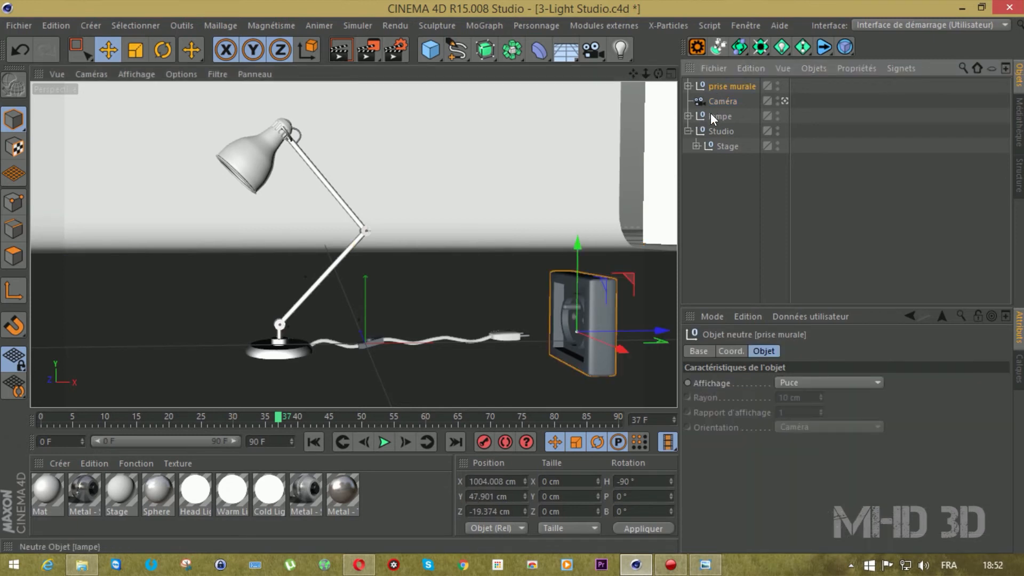
click(711, 114)
click(717, 100)
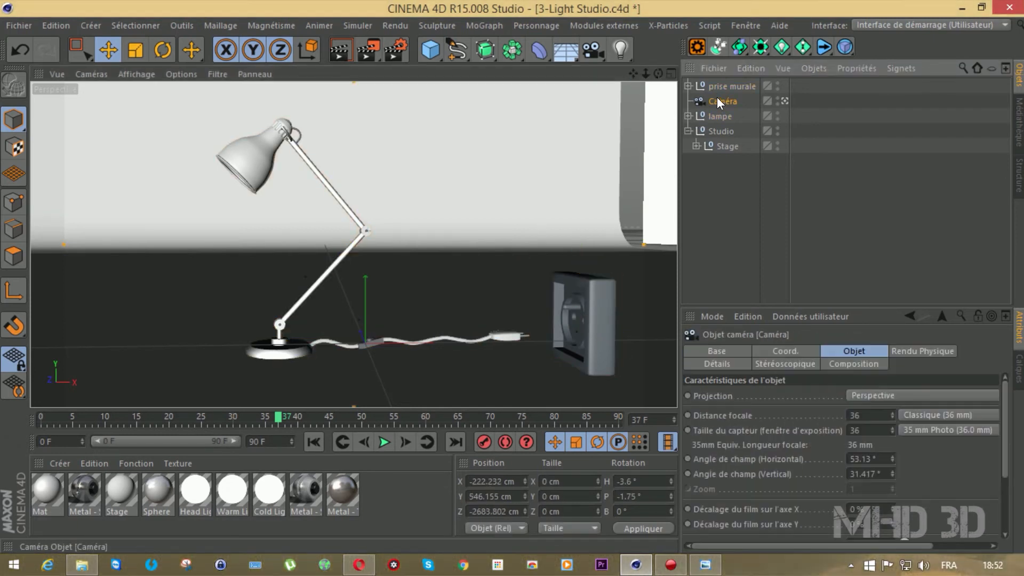
click(719, 88)
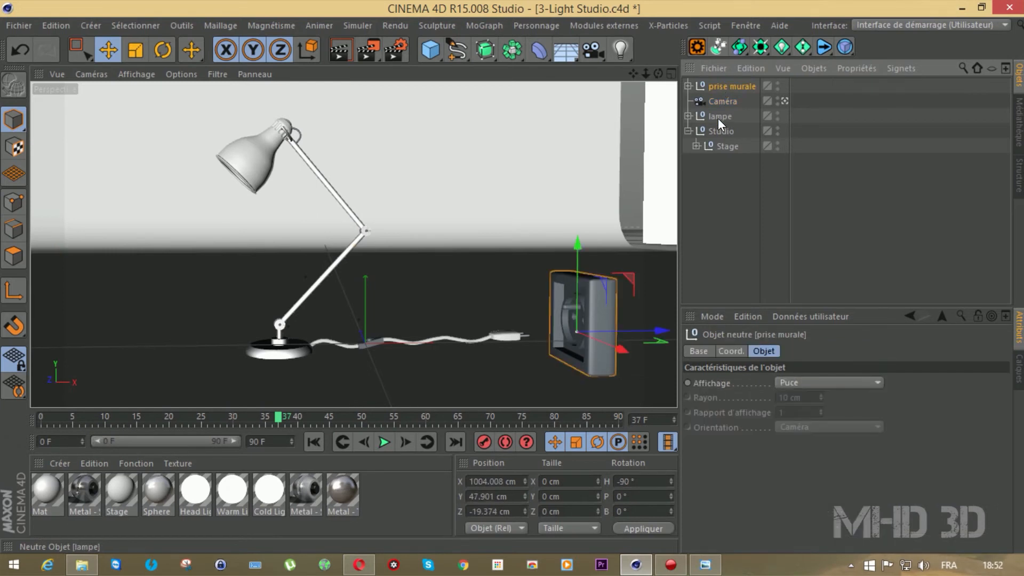
ctrl+click(717, 117)
drag(549, 320, 381, 307)
drag(633, 73, 822, 71)
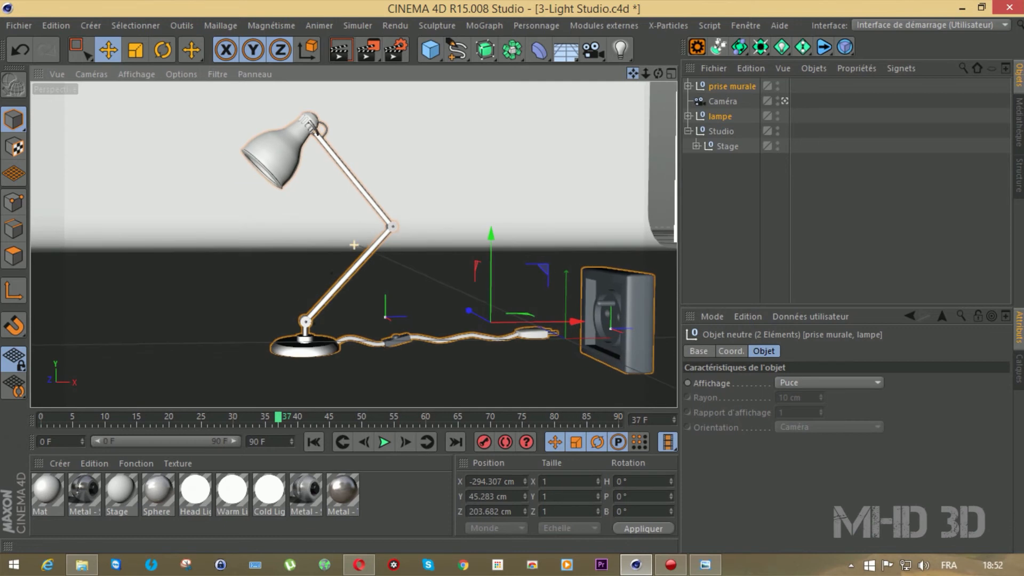
drag(574, 324, 480, 321)
drag(632, 74, 656, 64)
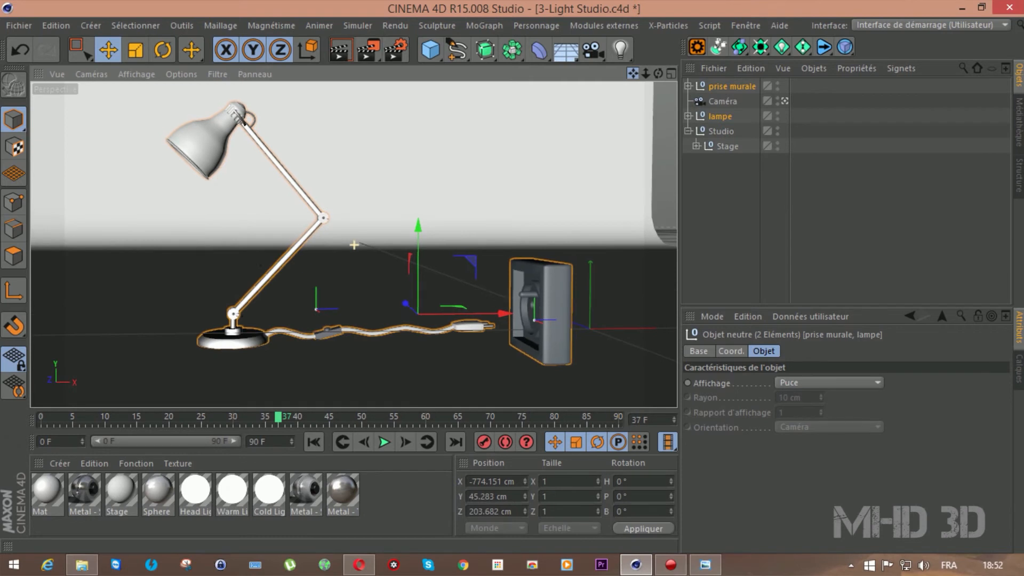
Apply the white Mat material to the wall socket's plate and its ring tube.
click(169, 525)
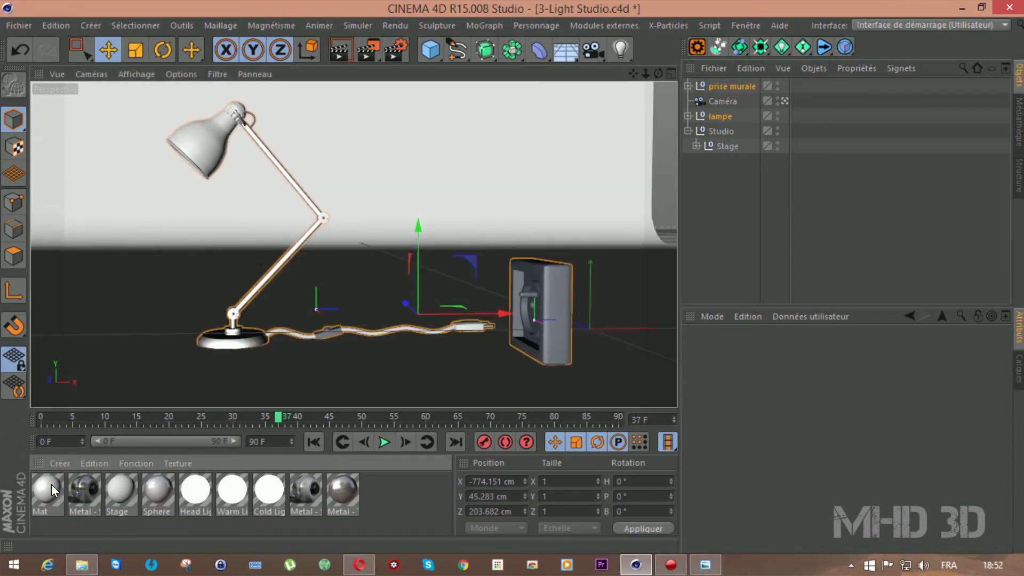
drag(51, 484, 420, 347)
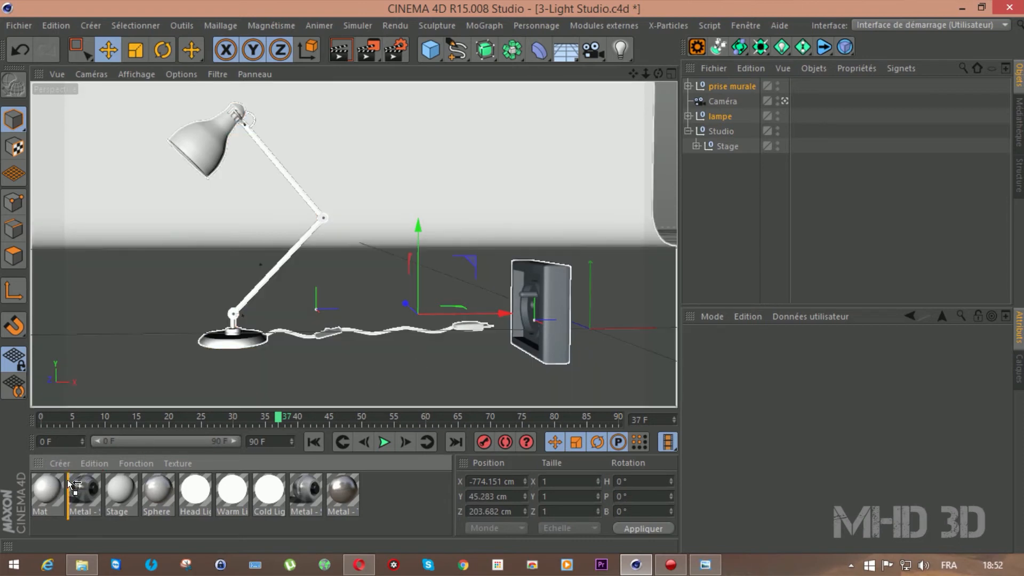
click(794, 197)
drag(60, 484, 547, 344)
click(524, 328)
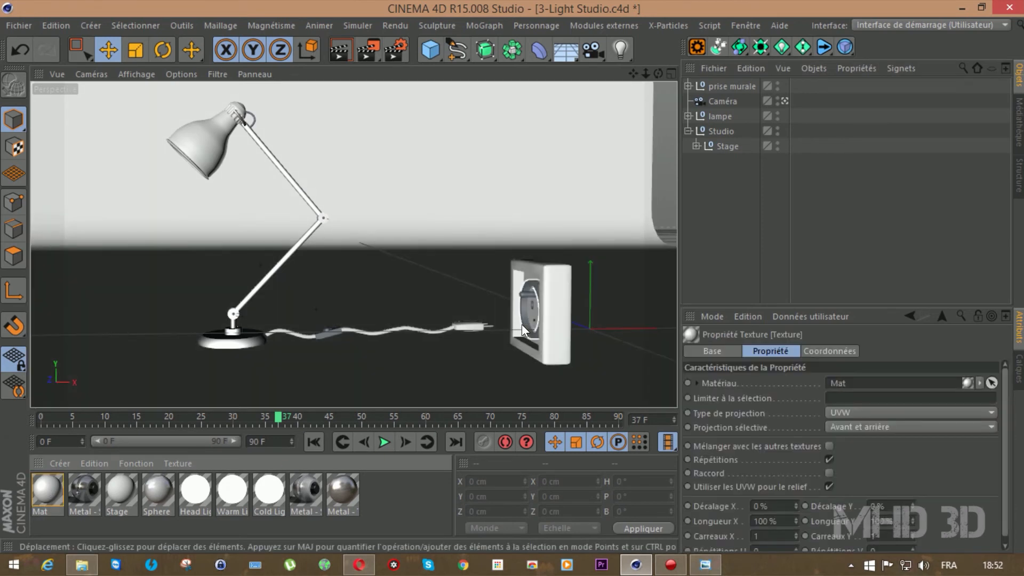
drag(50, 477, 522, 325)
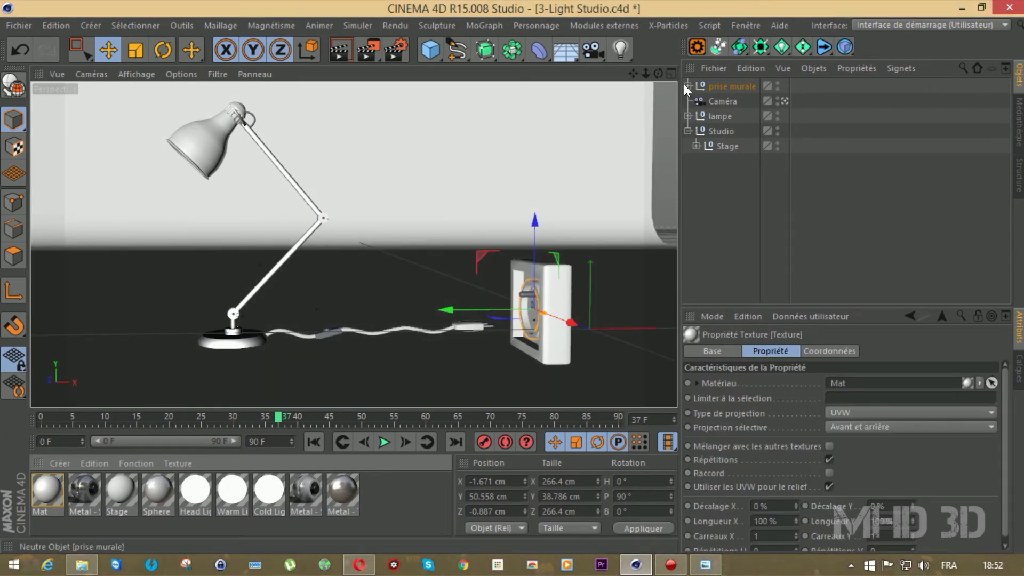
Apply the sandblasted stainless steel material to the socket's protruding pin and render the camera view.
drag(299, 468, 524, 296)
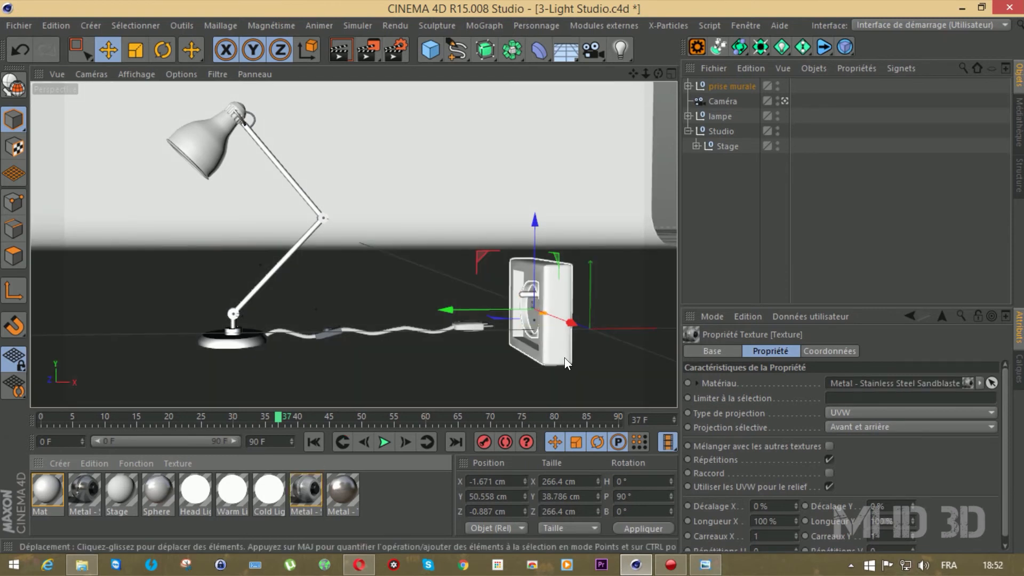
click(338, 48)
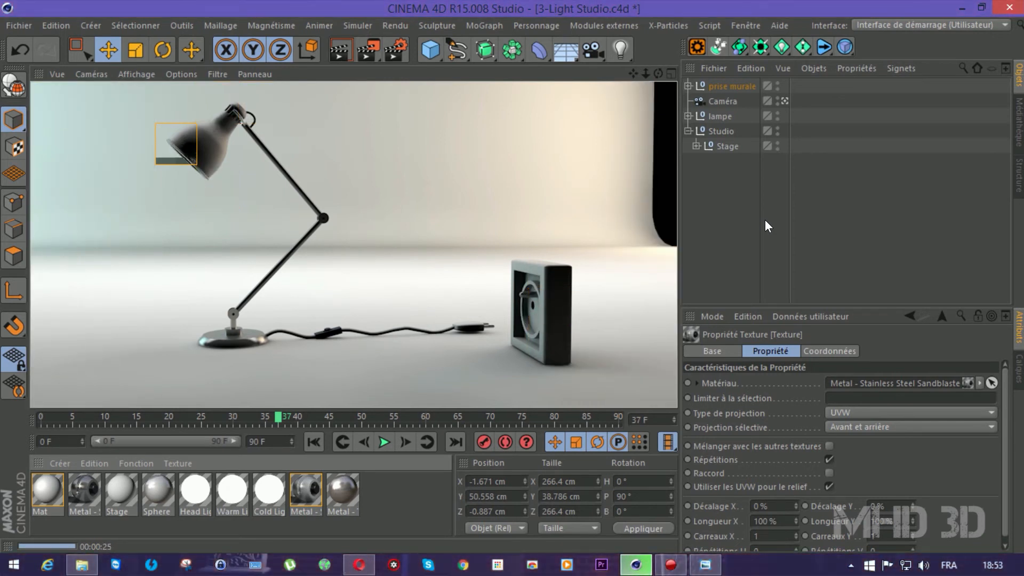
Move the wall socket to about X 103 cm, Z 578 cm, turn its heading to about -70.4° and render the view.
click(716, 83)
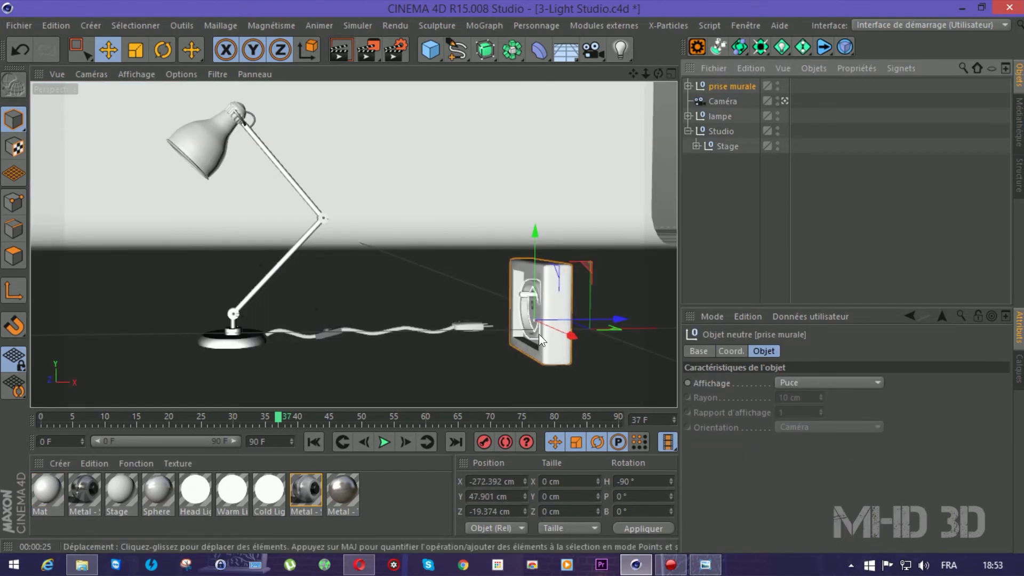
drag(569, 336, 569, 299)
click(163, 50)
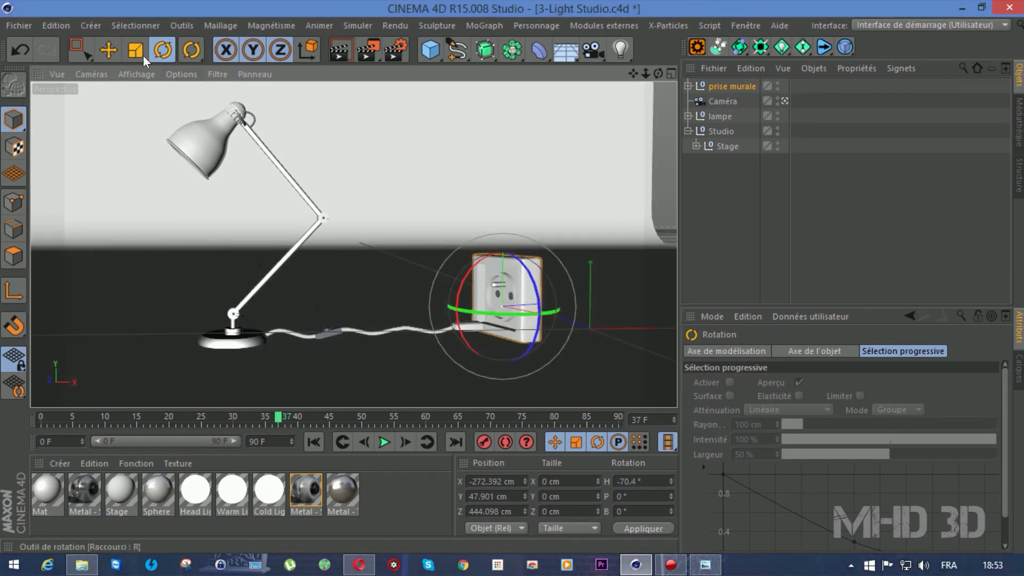
click(108, 49)
drag(570, 299, 624, 296)
key(ctrl+r)
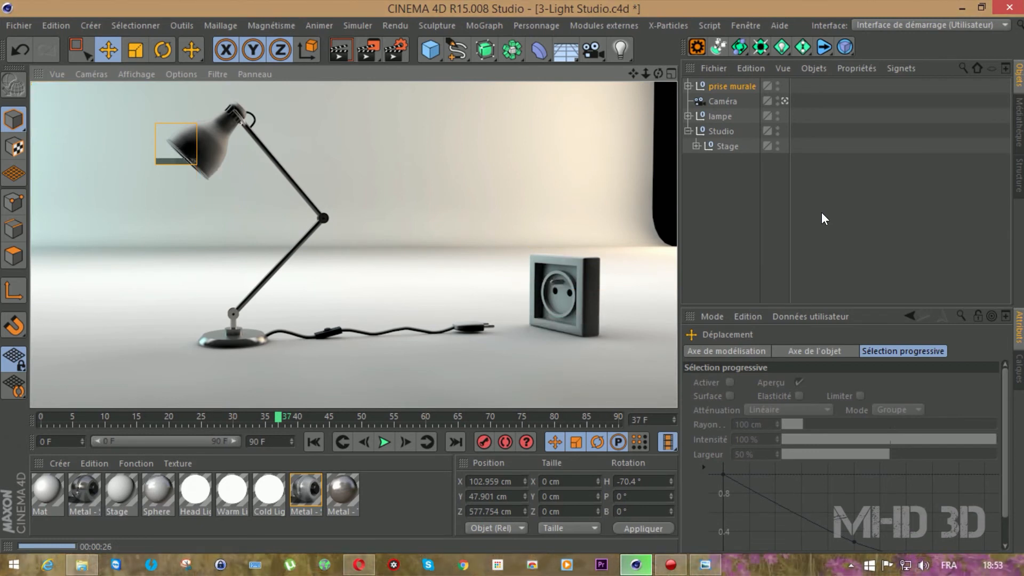
Set the render's save path to a file named lampe on the Desktop and review the output settings.
click(395, 48)
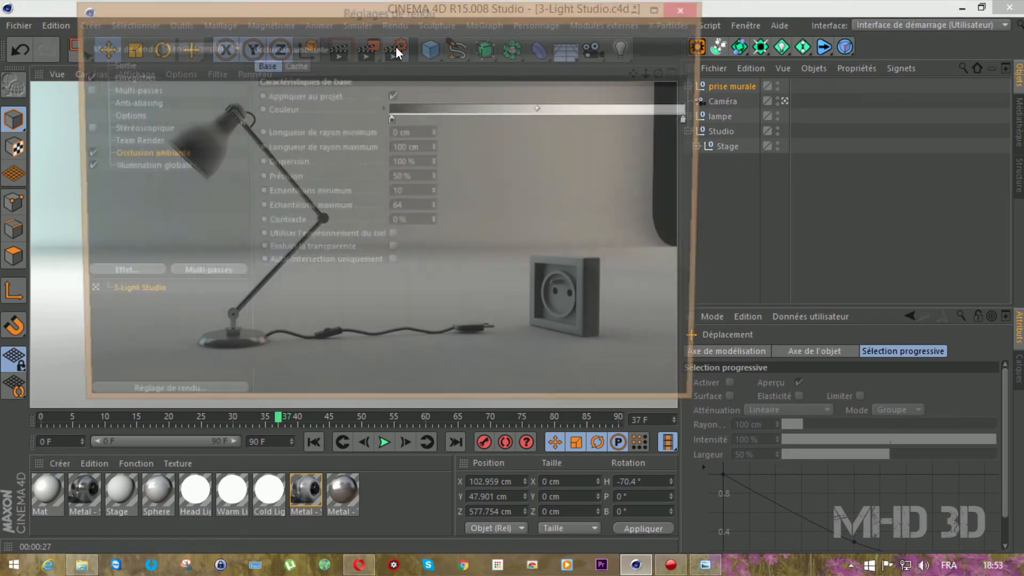
click(118, 80)
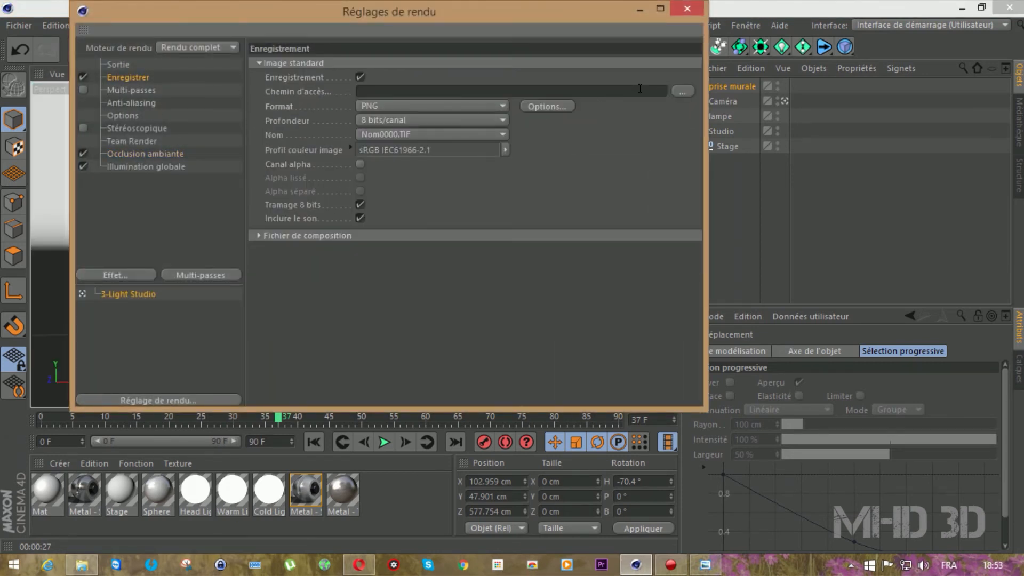
click(682, 91)
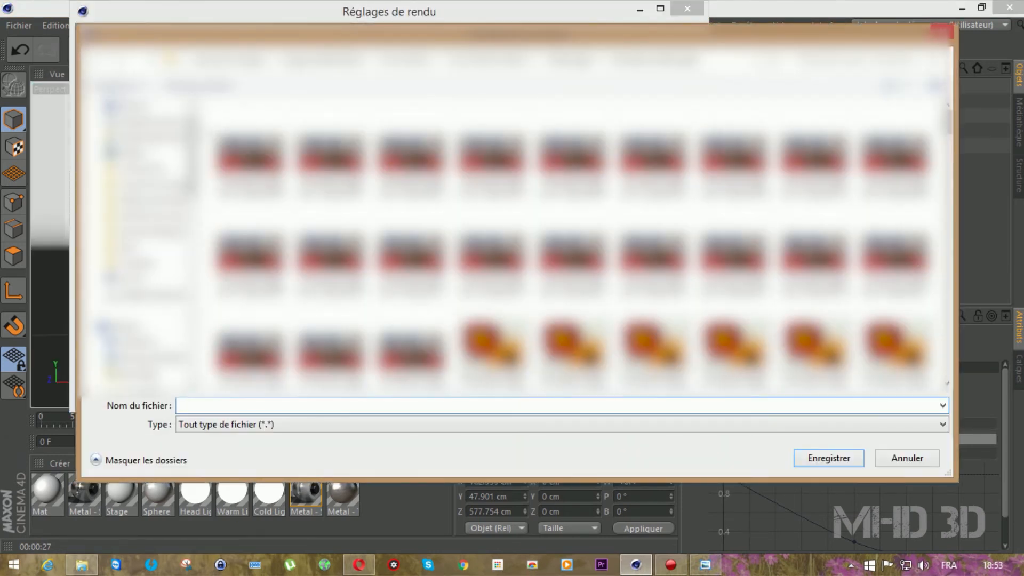
click(128, 128)
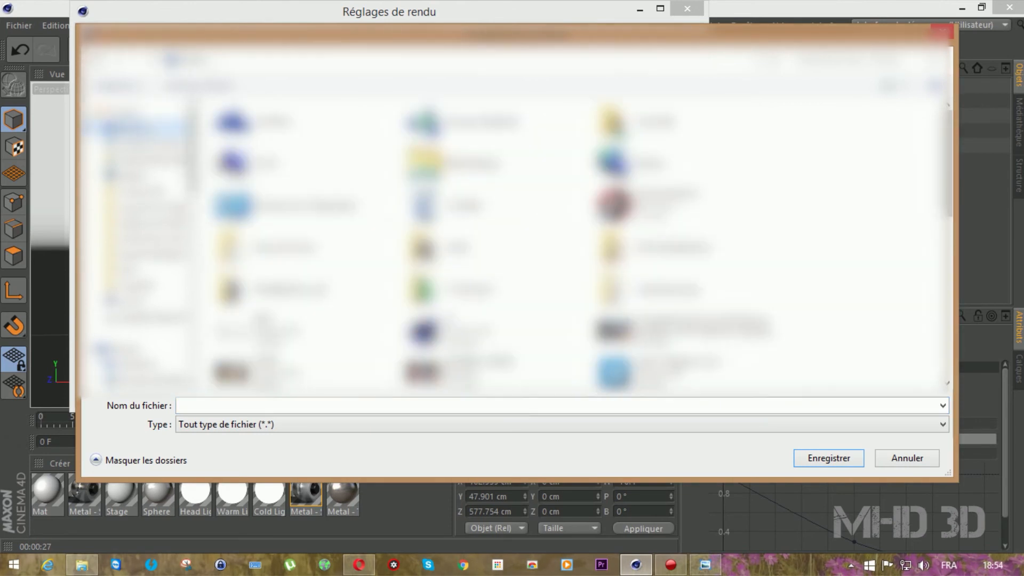
click(307, 405)
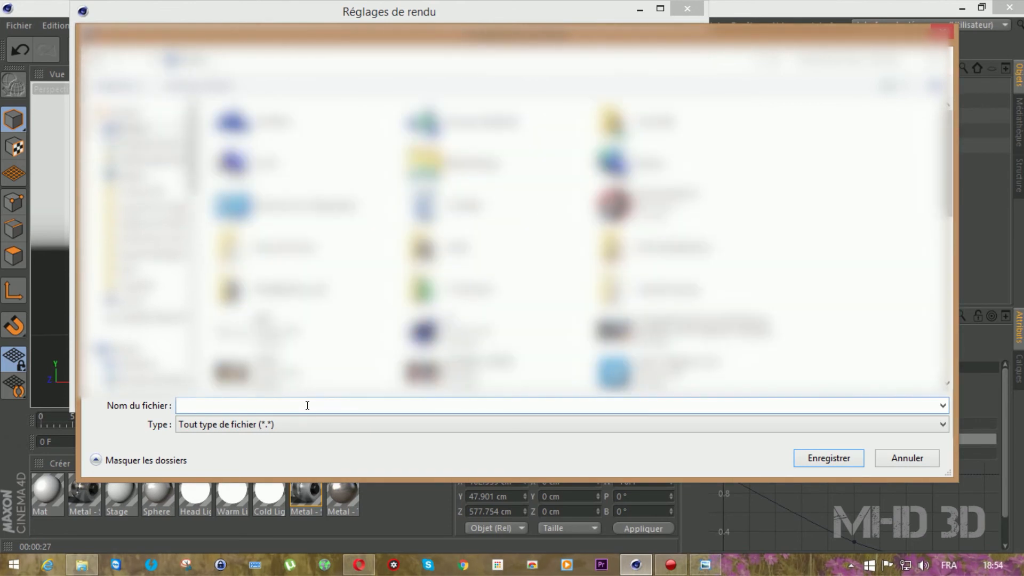
text(lampe)
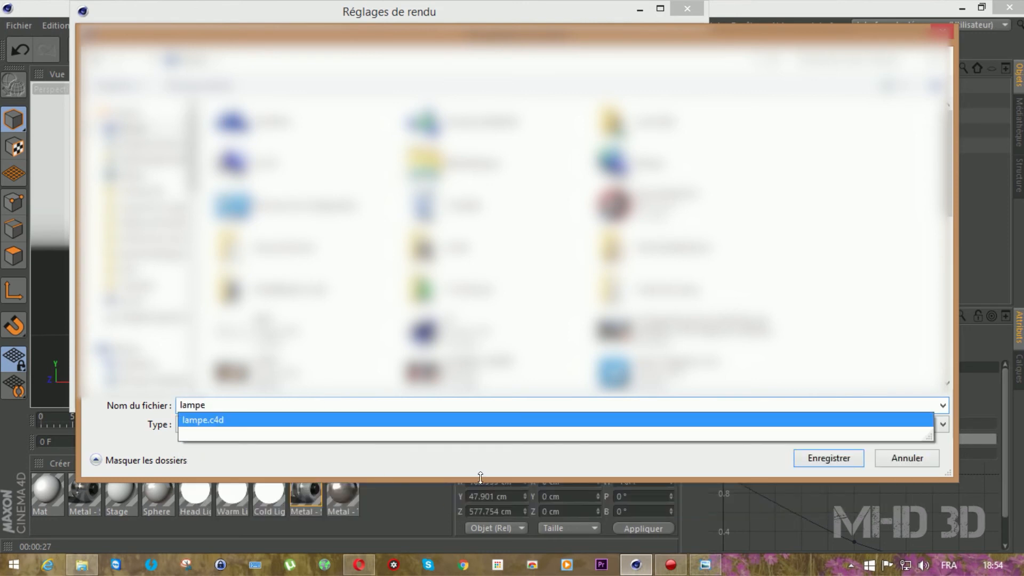
click(638, 465)
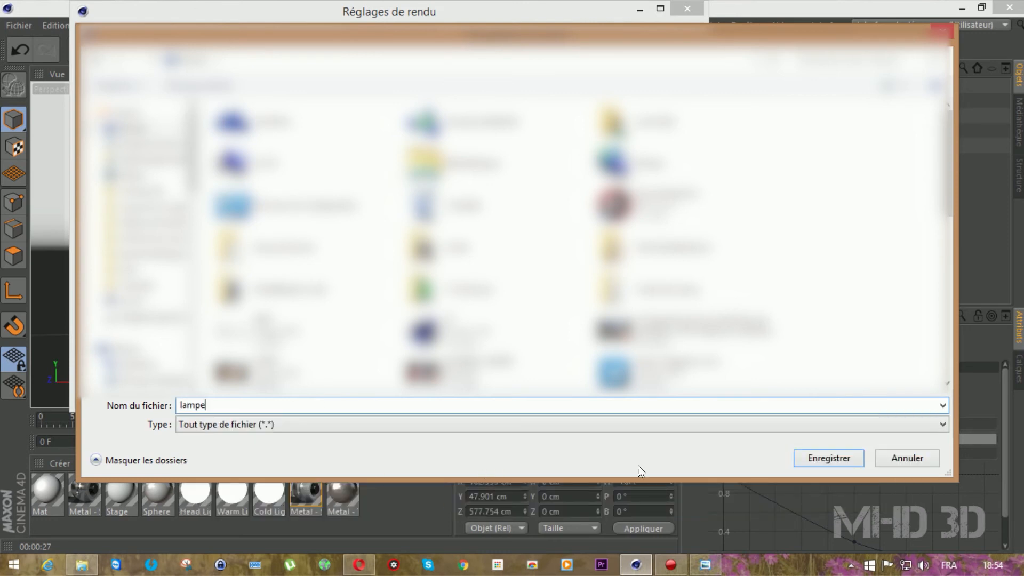
click(845, 461)
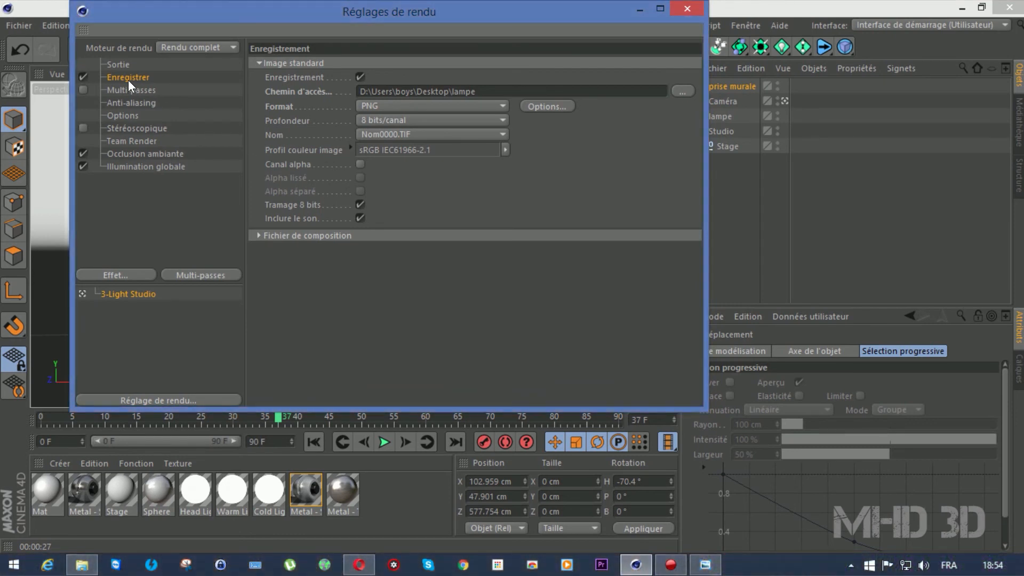
click(119, 65)
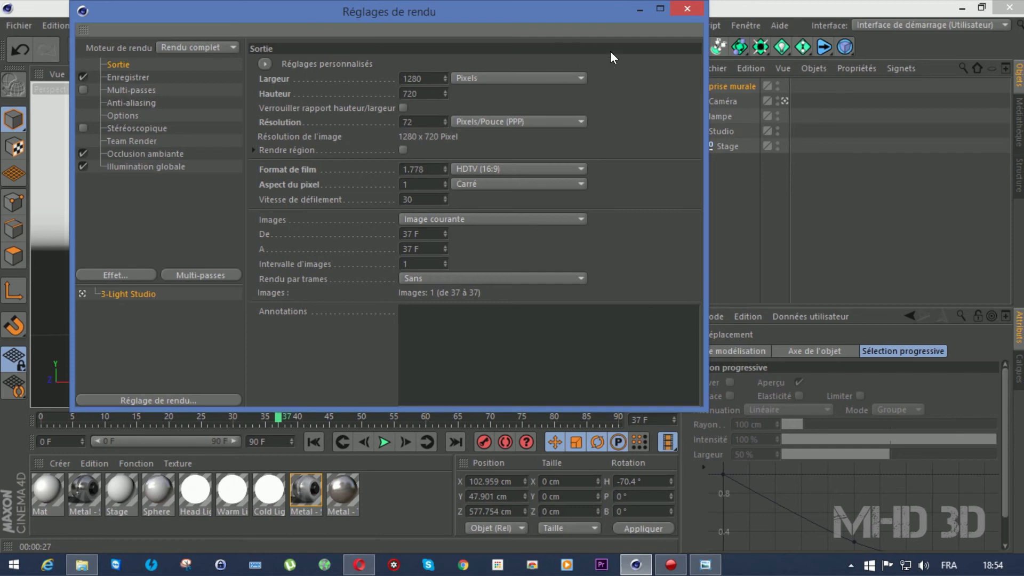
click(675, 9)
Try to render the current frame in the Picture Viewer and recheck the save path in the render settings.
click(373, 41)
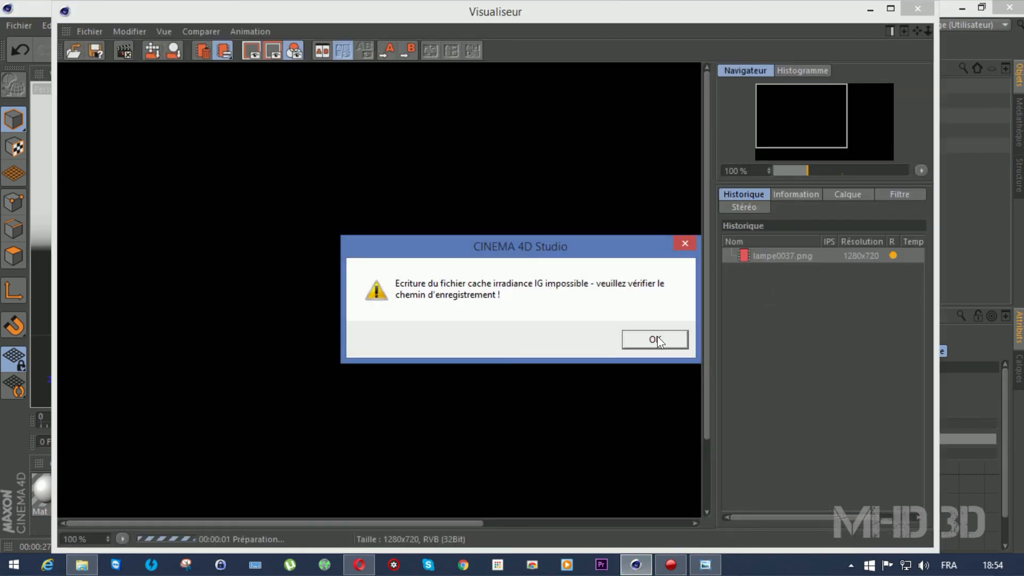
click(657, 340)
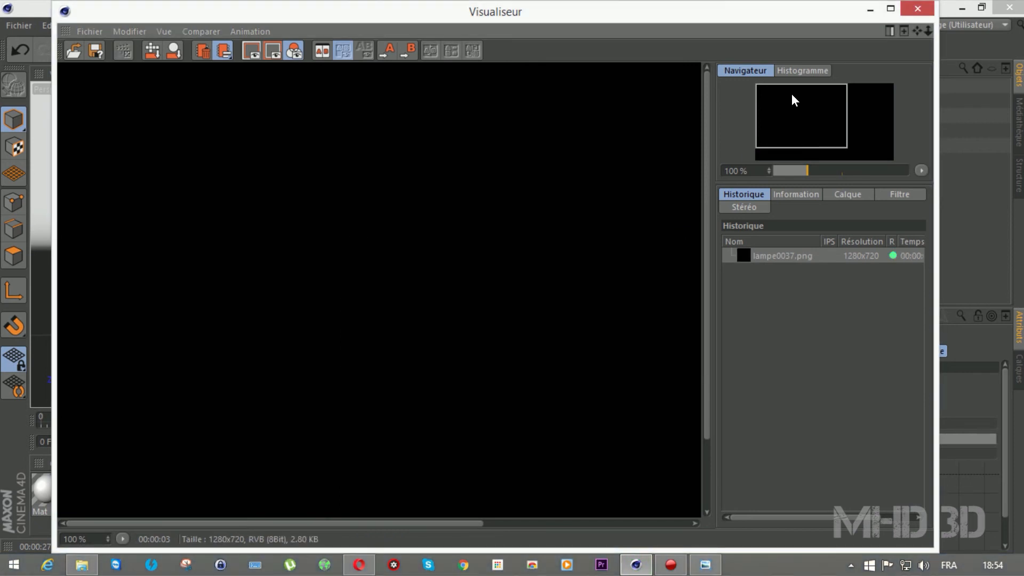
click(902, 11)
click(396, 49)
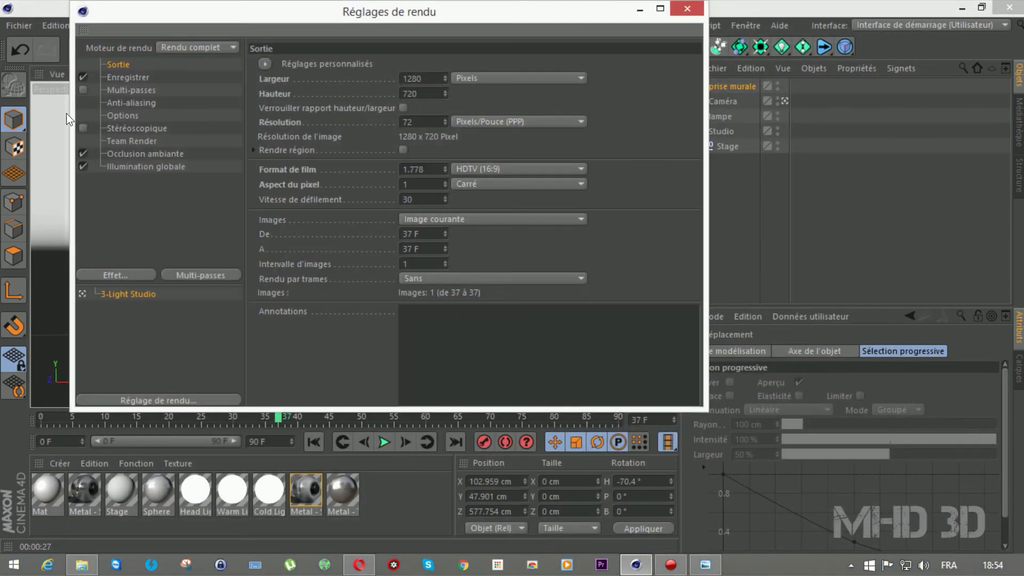
click(124, 79)
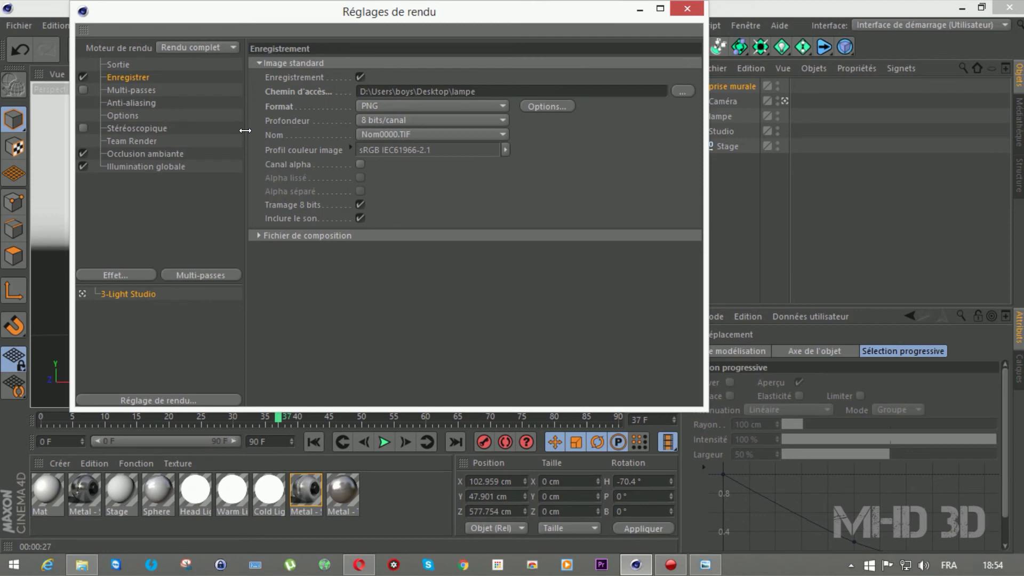
click(682, 92)
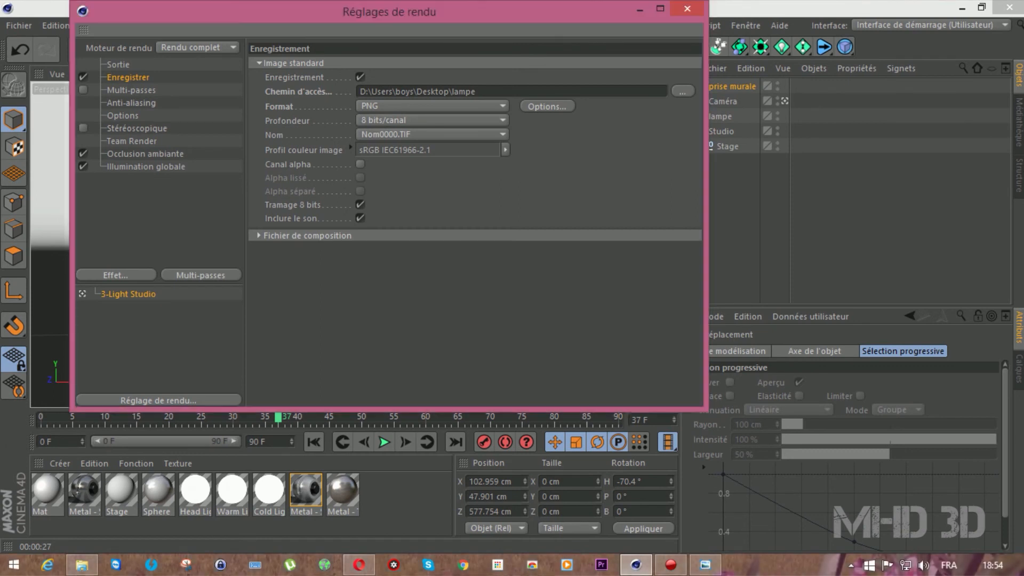
click(687, 9)
Try to save the project under its existing 3-Light Studio name, accepting the conversion from the older file version.
click(19, 25)
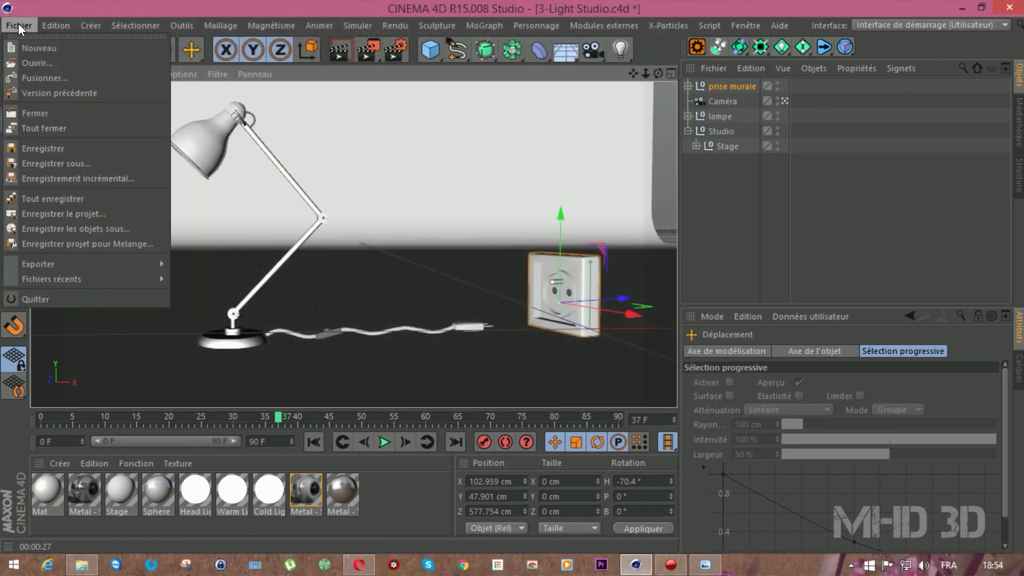
click(38, 146)
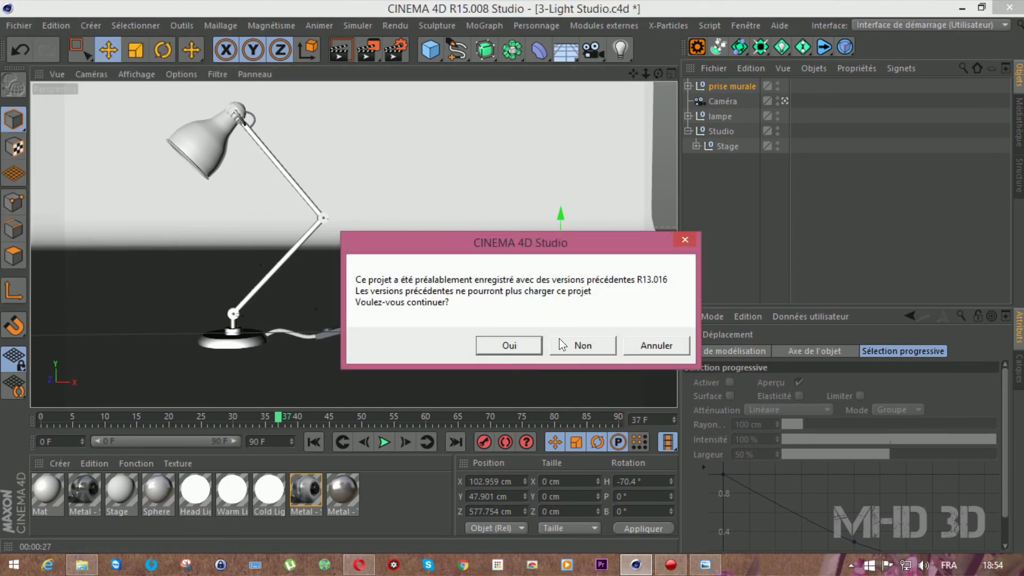
click(505, 345)
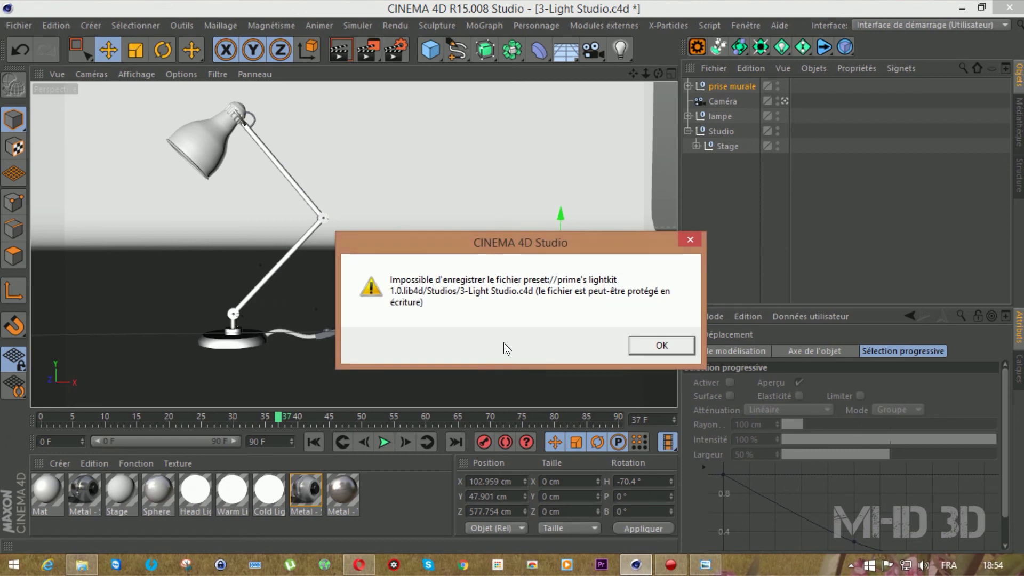
click(662, 345)
Save the project under the new name lampe 01 on the Desktop.
click(19, 26)
click(59, 163)
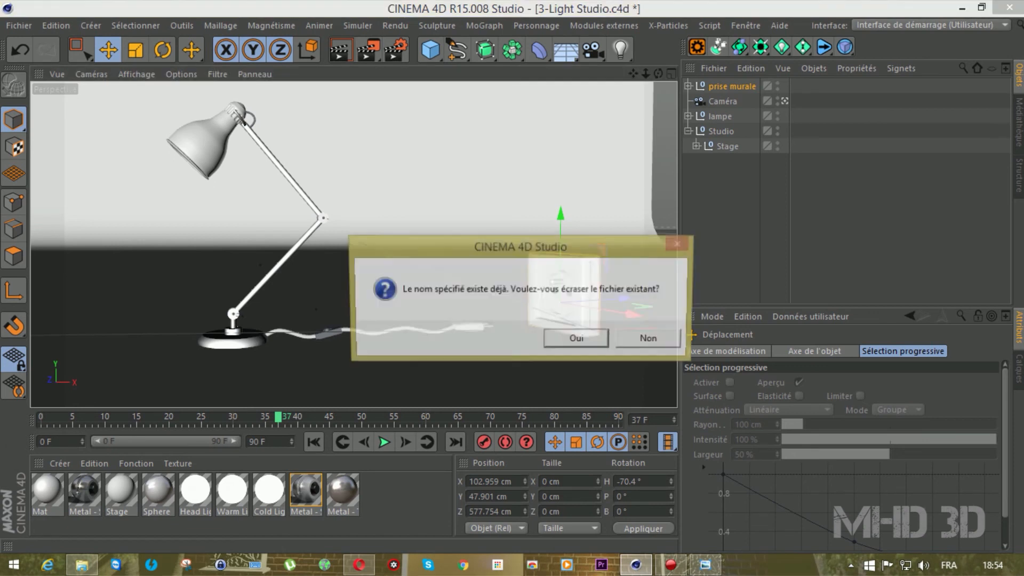
click(577, 340)
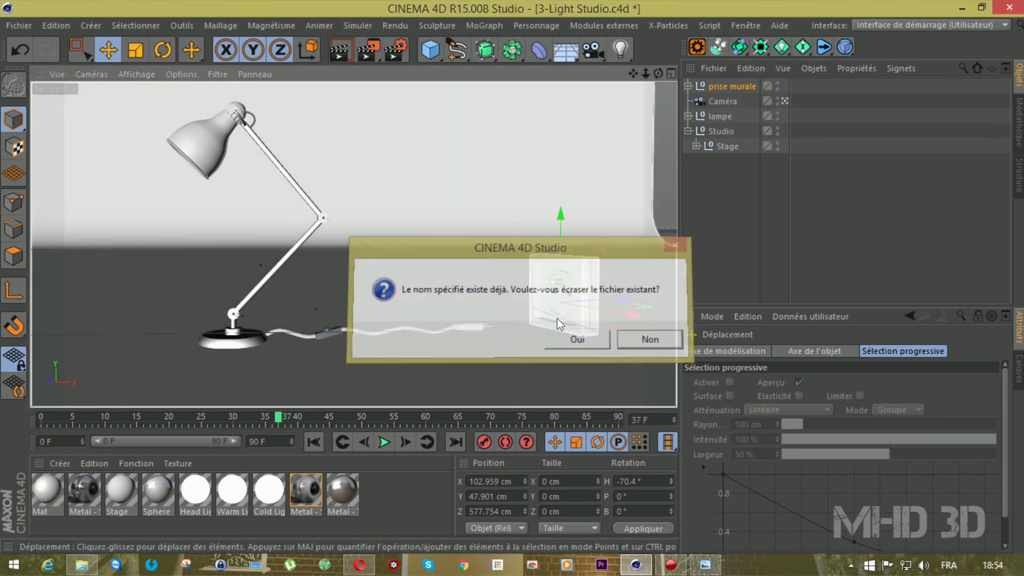
click(18, 25)
click(56, 163)
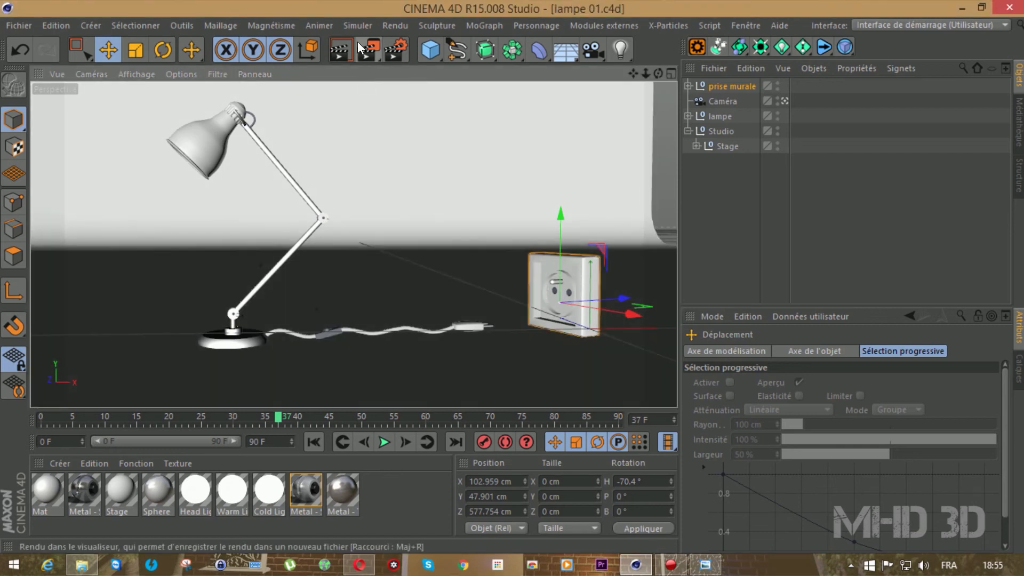
Render the current frame in the Picture Viewer, show it at 64% zoom and compare it with the reference lamp photo.
click(358, 42)
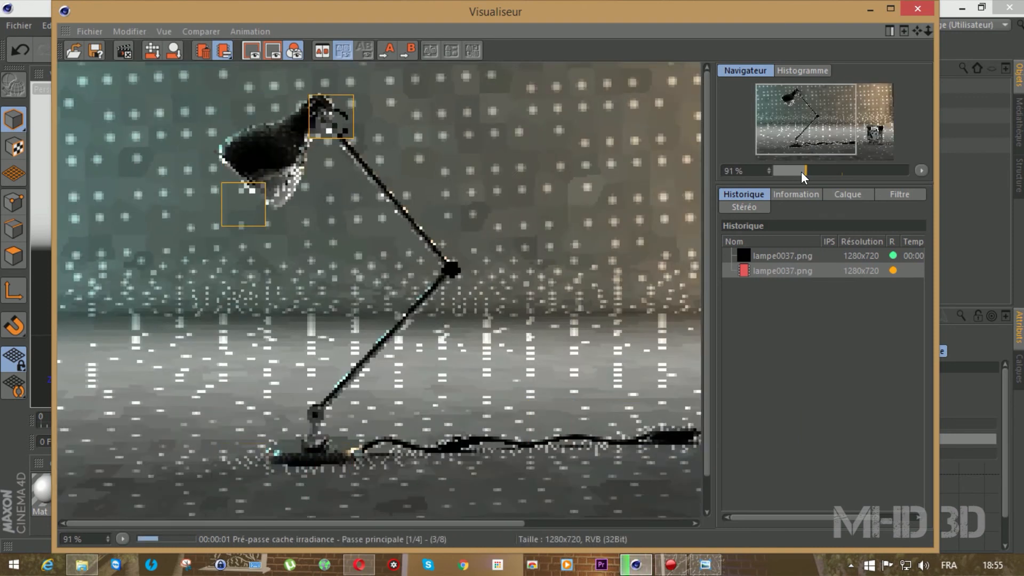
drag(801, 172, 797, 172)
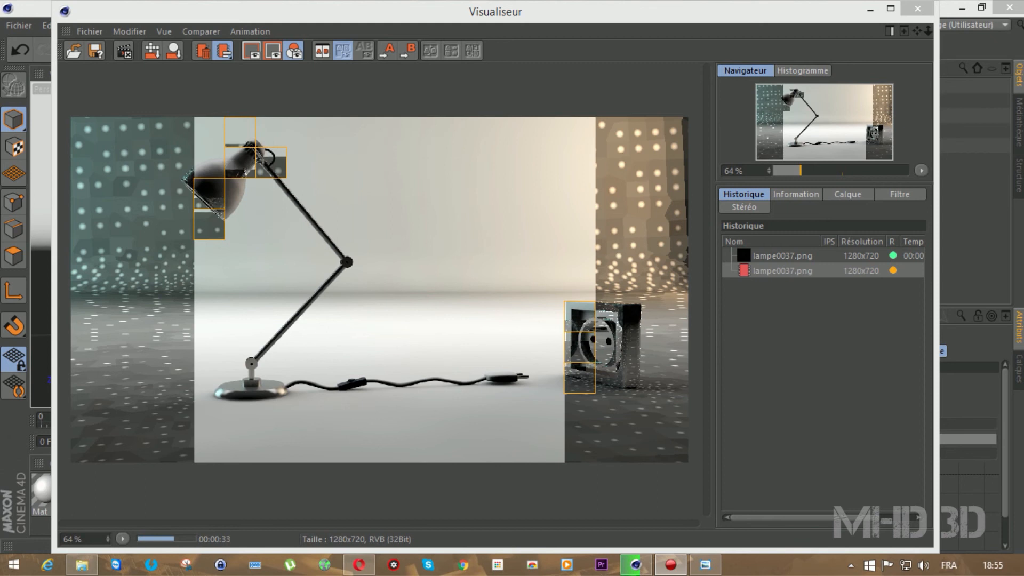
drag(1023, 160, 786, 88)
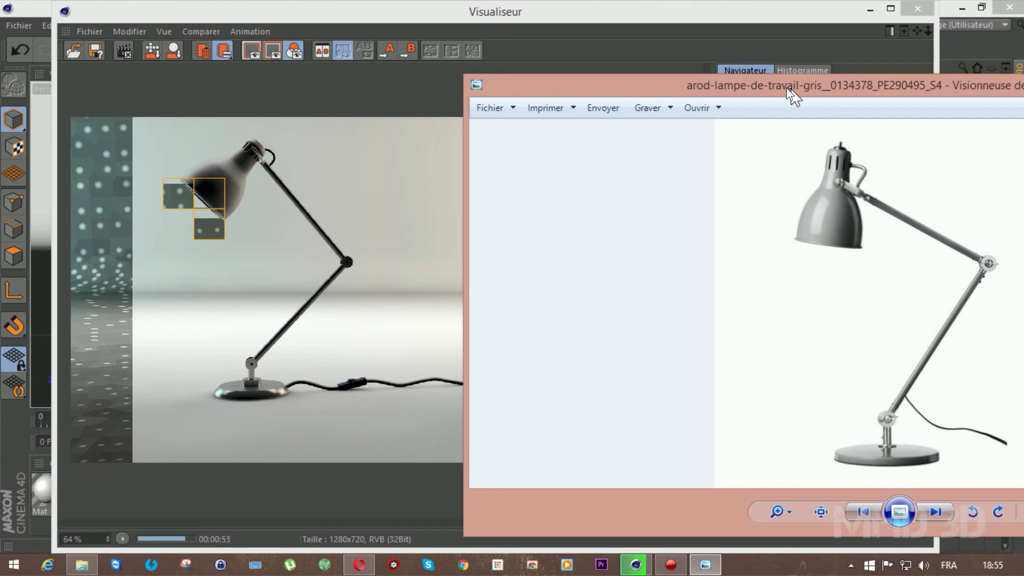
drag(786, 88, 1023, 121)
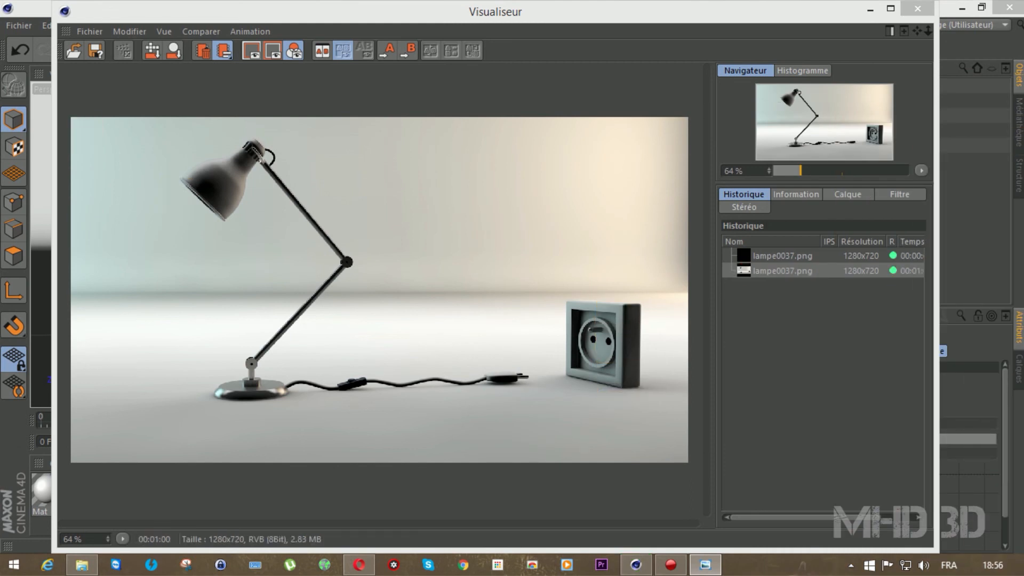
Leave the finished render, switch to the desktop and open the saved image lampe0037 in Windows Photo Viewer.
click(916, 8)
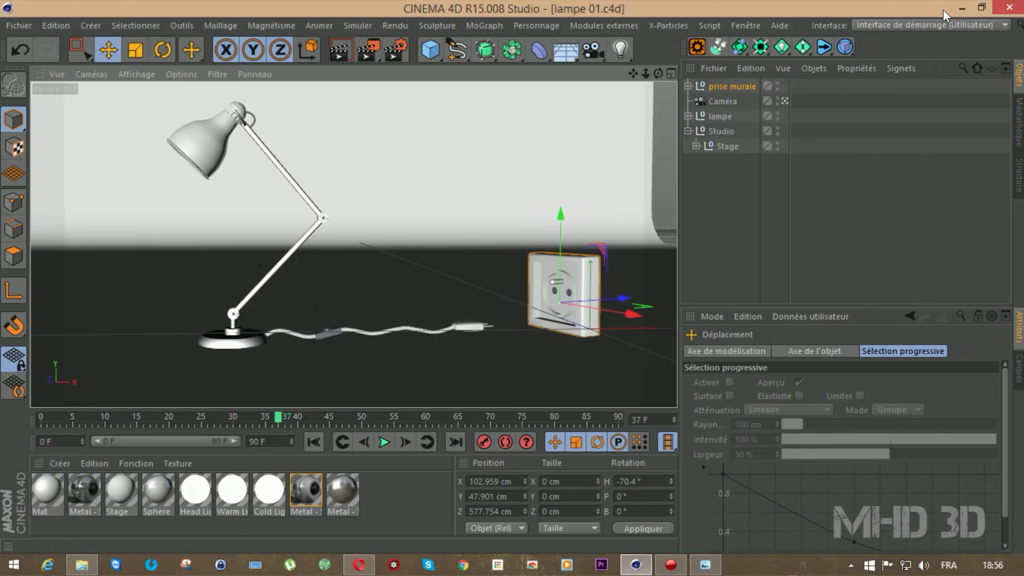
click(961, 8)
double_click(35, 325)
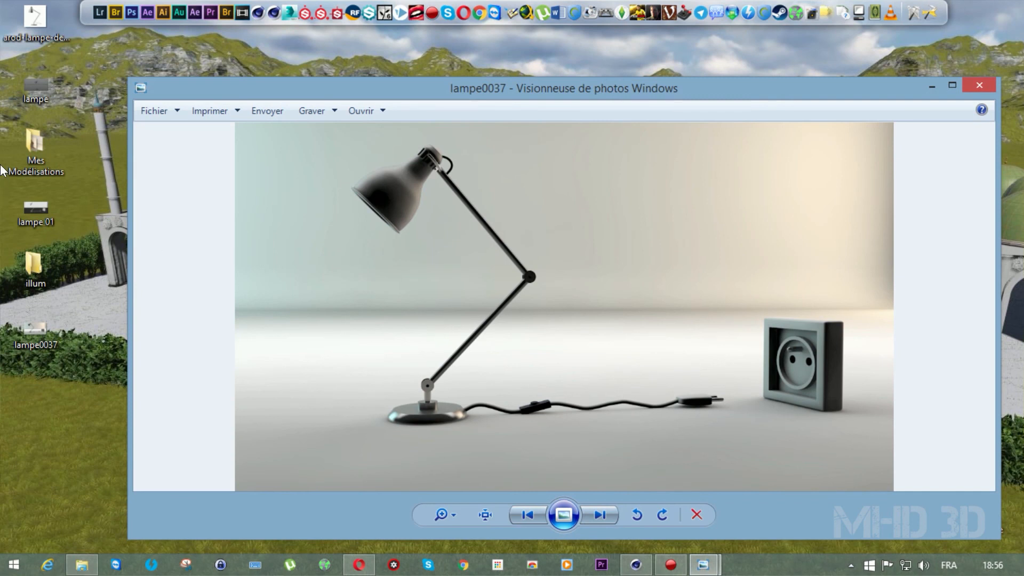
Look through the Mes Modélisations folder, viewing the Gatling gun, colosseum, living bulb with lamp and robot drone renders made in studio settings.
double_click(35, 147)
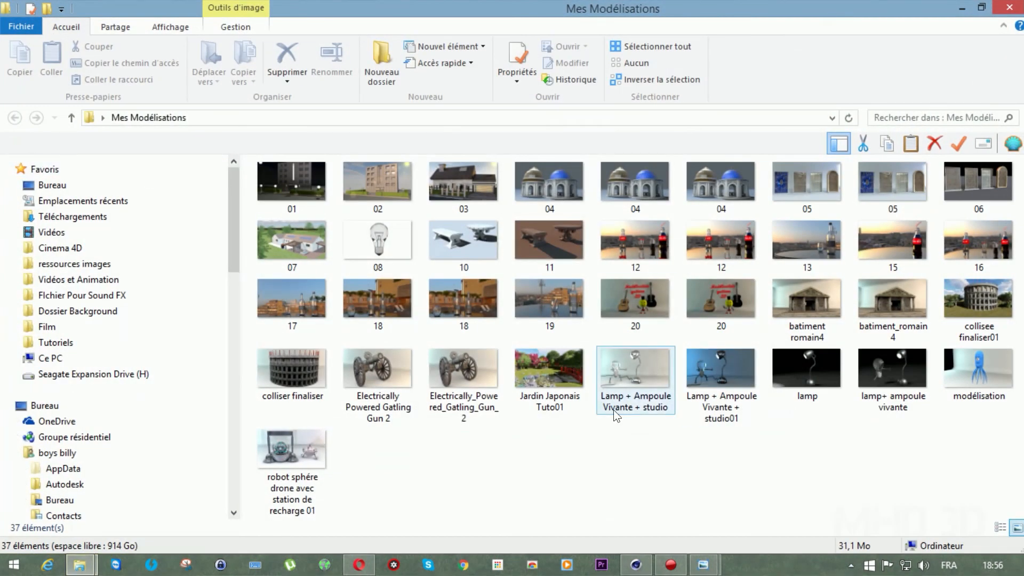
click(391, 371)
double_click(391, 371)
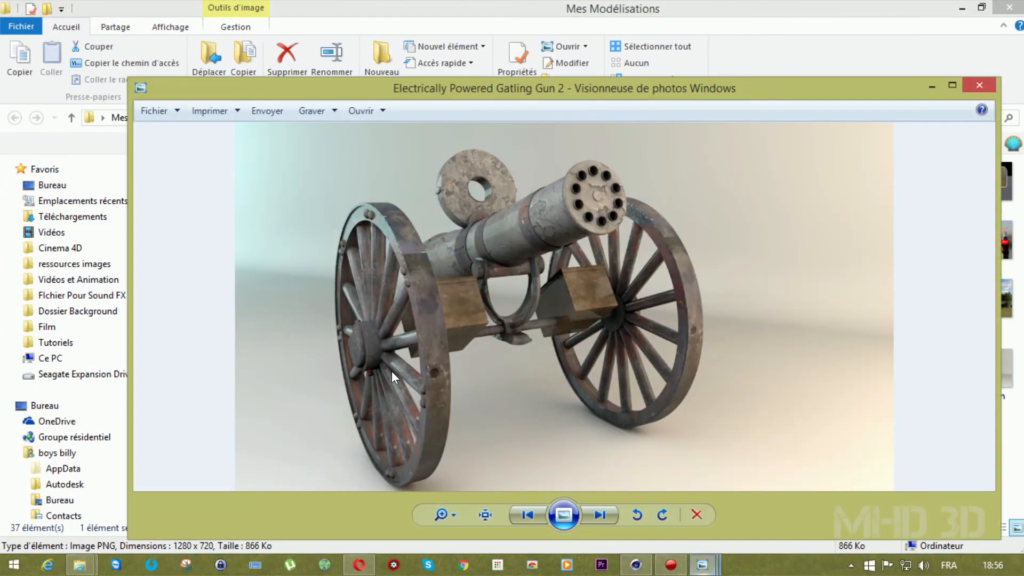
click(979, 85)
double_click(282, 374)
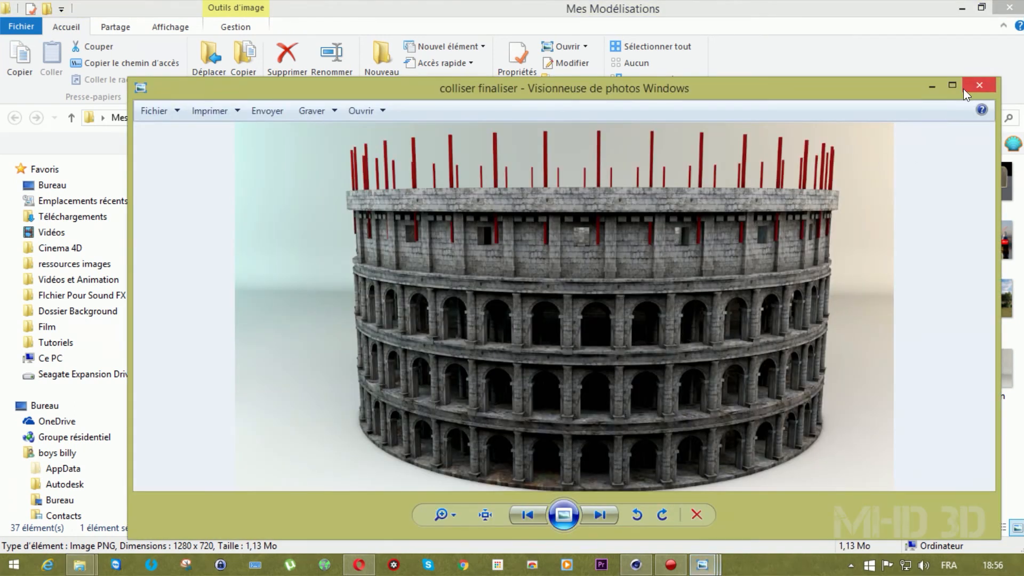
click(964, 88)
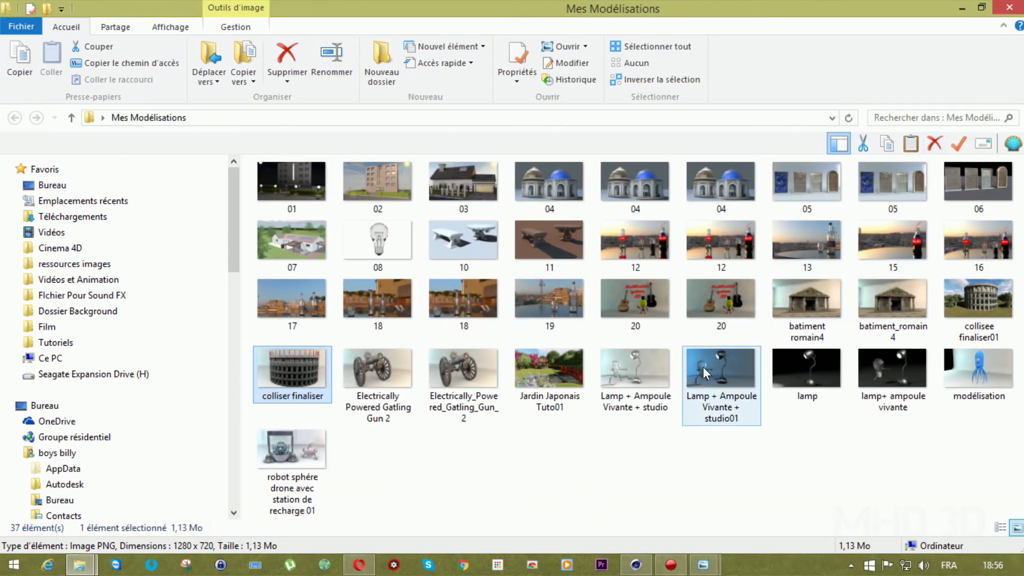
double_click(621, 367)
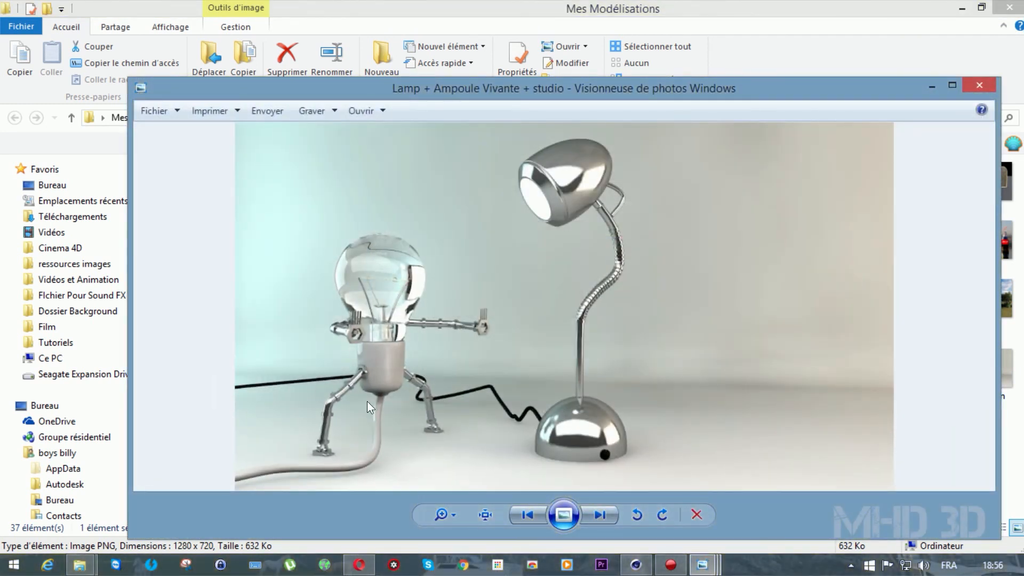
click(979, 85)
click(325, 441)
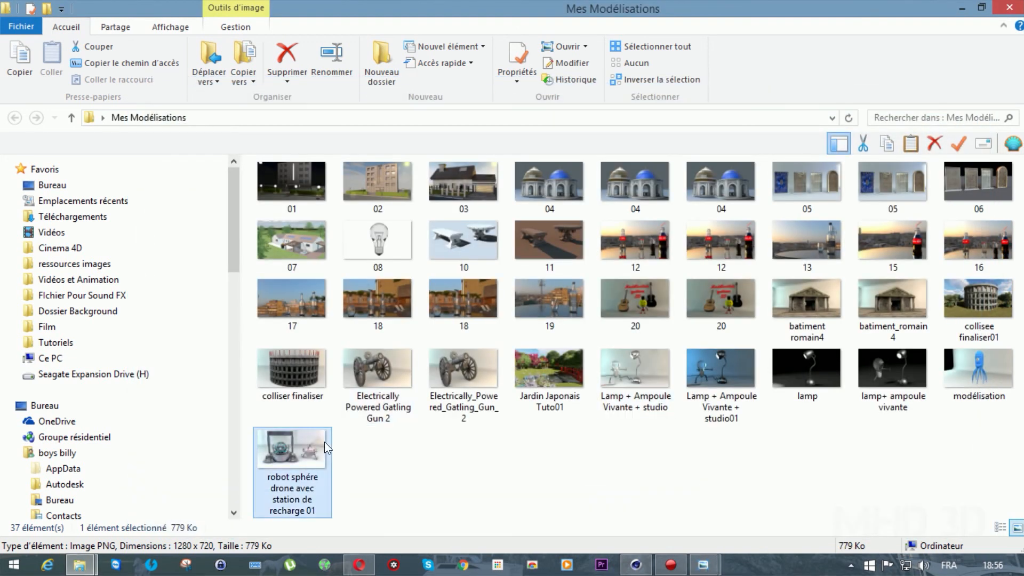
double_click(324, 441)
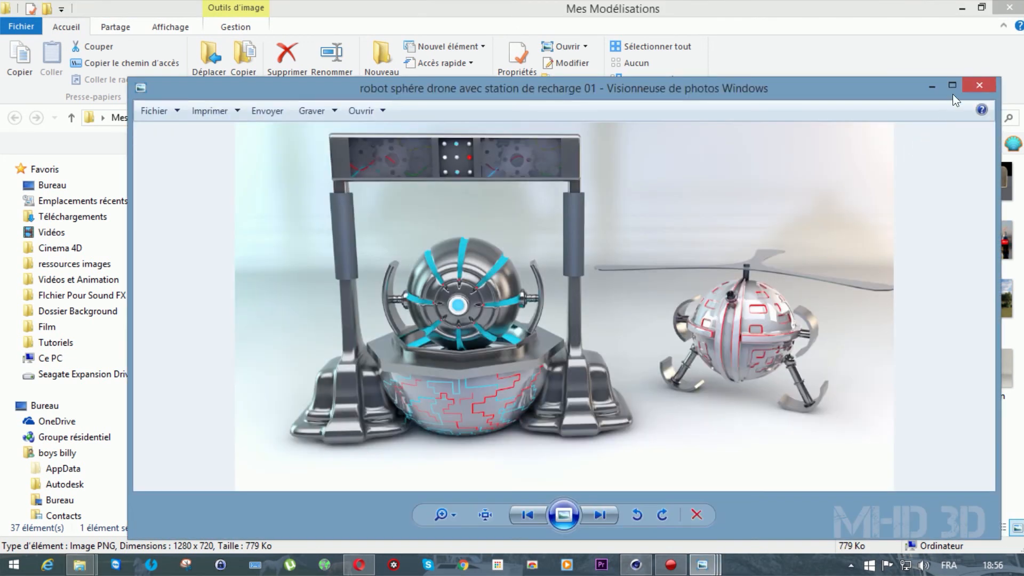
click(963, 86)
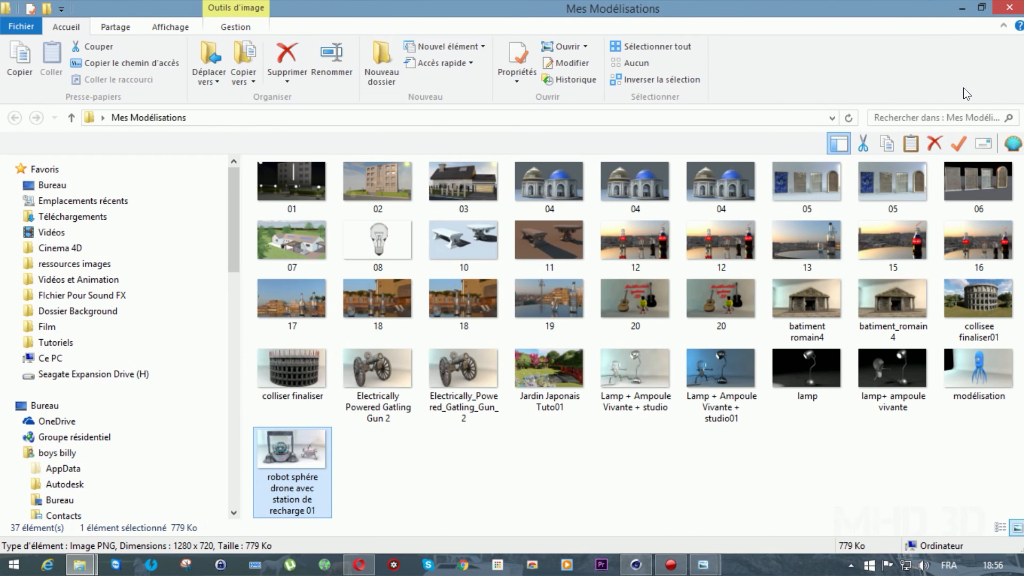